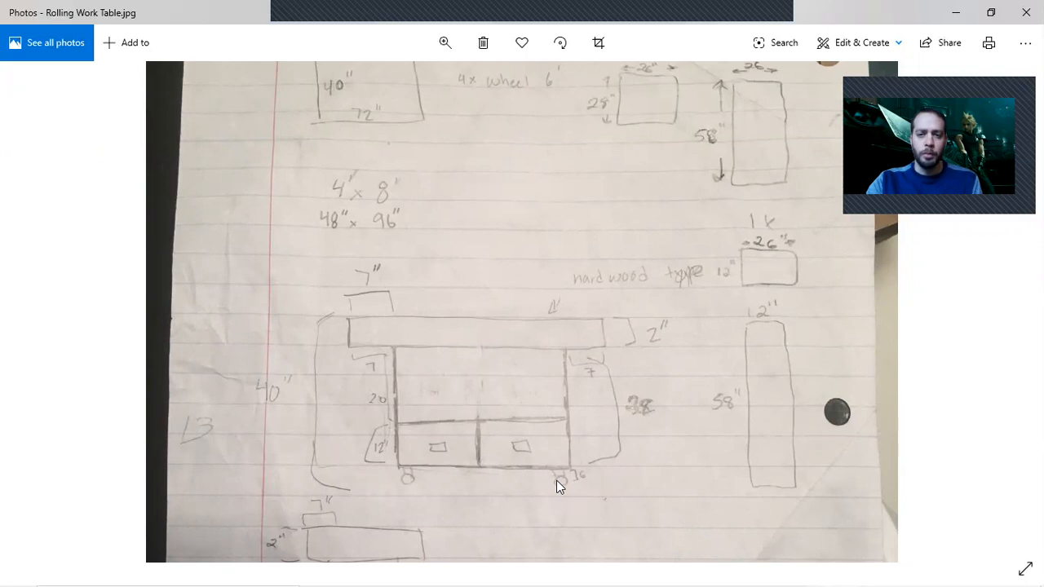
Step: Examine the hand-drawn rolling work table plan for its part sizes, front and side views, and overall dimensions
drag(600, 231, 580, 325)
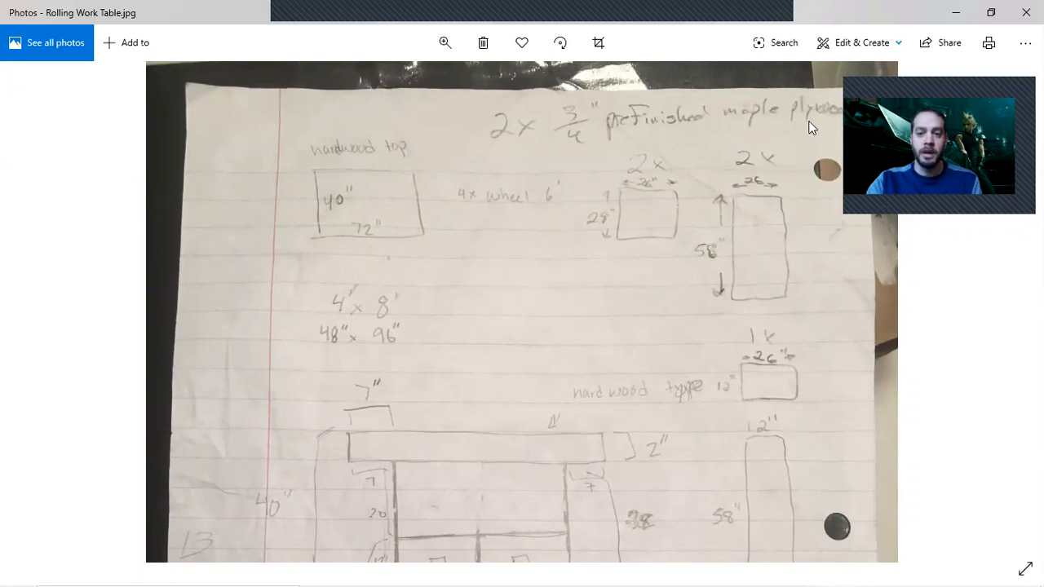
mouse_move(616, 352)
mouse_down()
mouse_move(617, 220)
mouse_move(618, 251)
mouse_move(656, 280)
mouse_move(624, 286)
mouse_move(563, 73)
mouse_up()
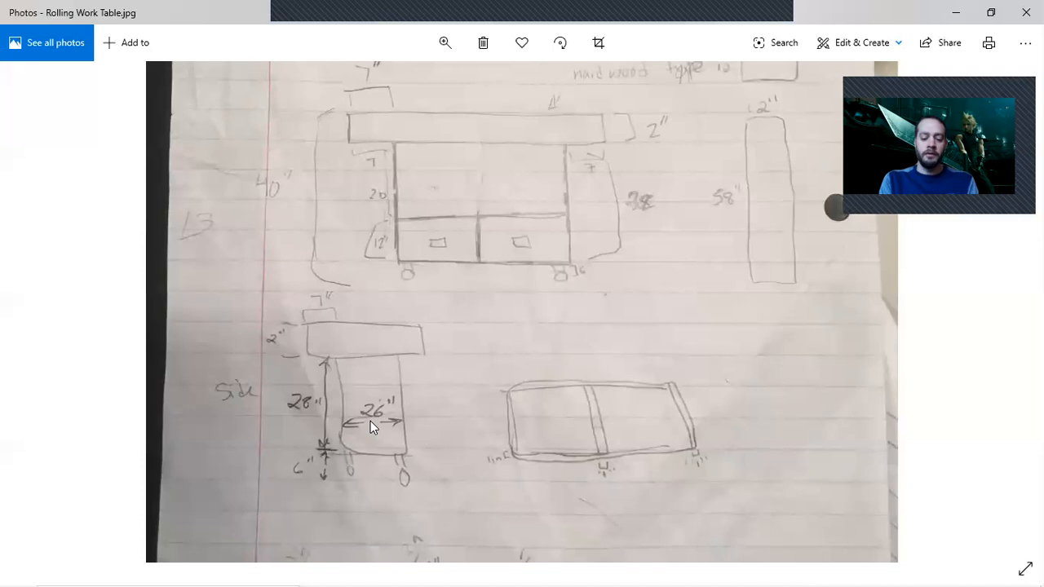
drag(553, 188, 555, 279)
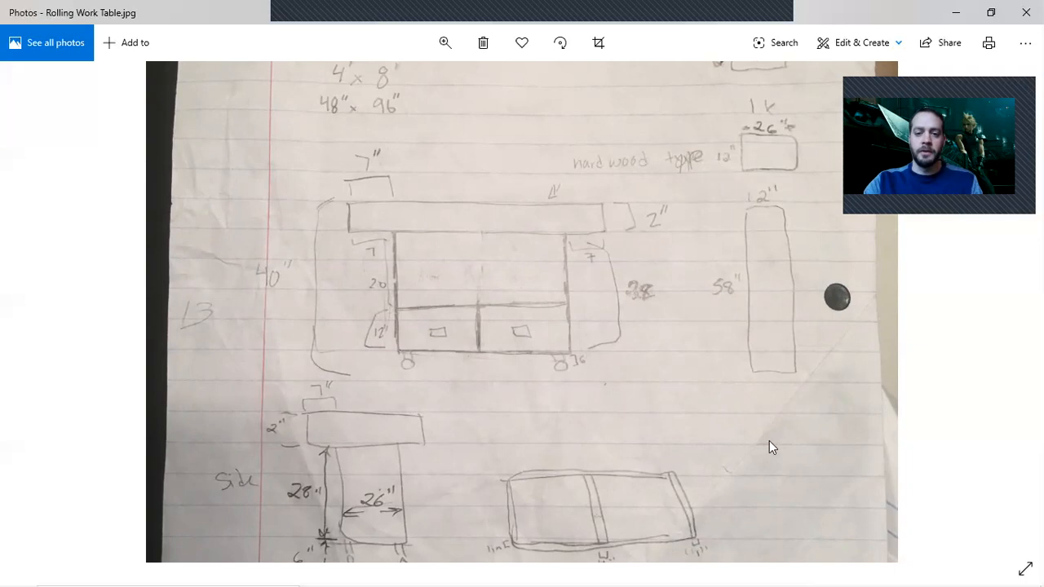
Step: Switch to Autodesk Inventor and start a new single user project named Rolling Work Table
click(812, 572)
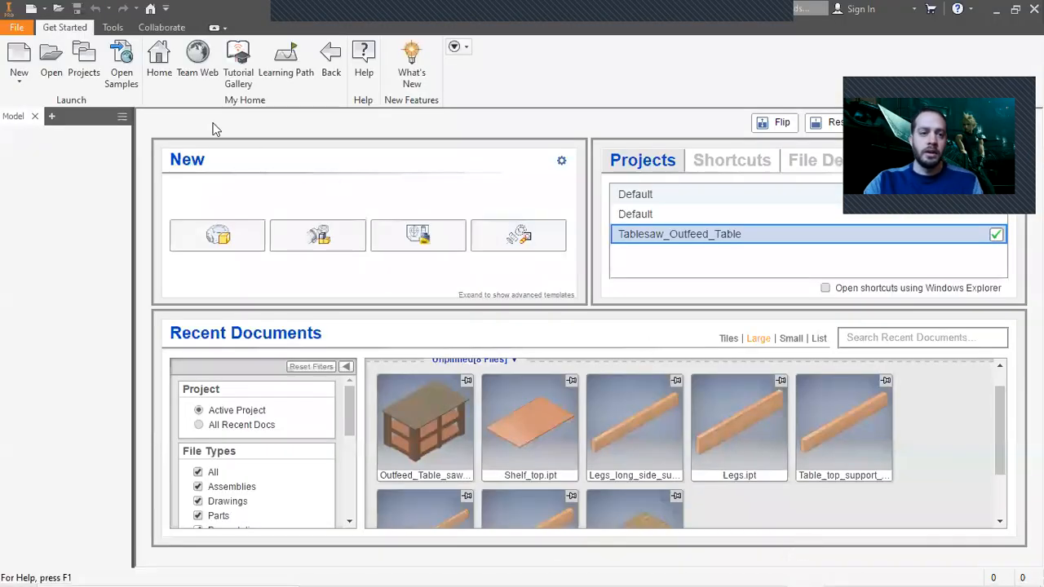
click(86, 61)
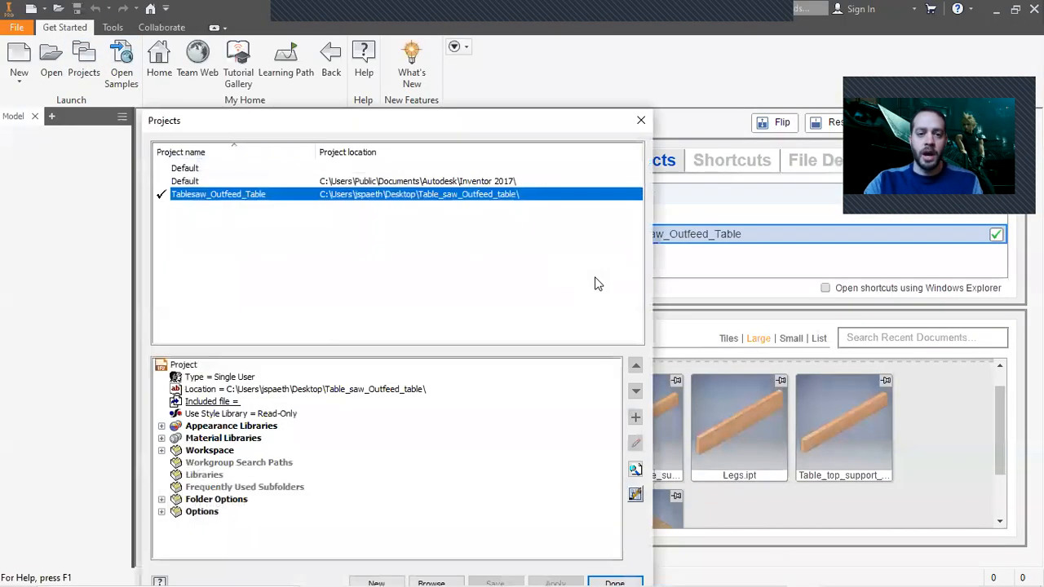
click(397, 578)
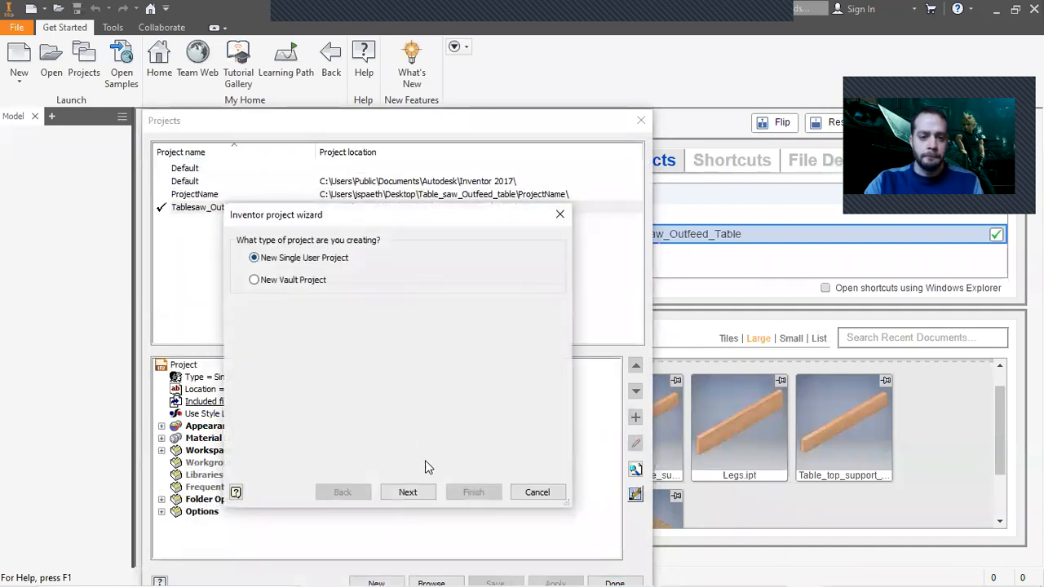
click(408, 493)
drag(301, 272, 241, 273)
text(Rolling)
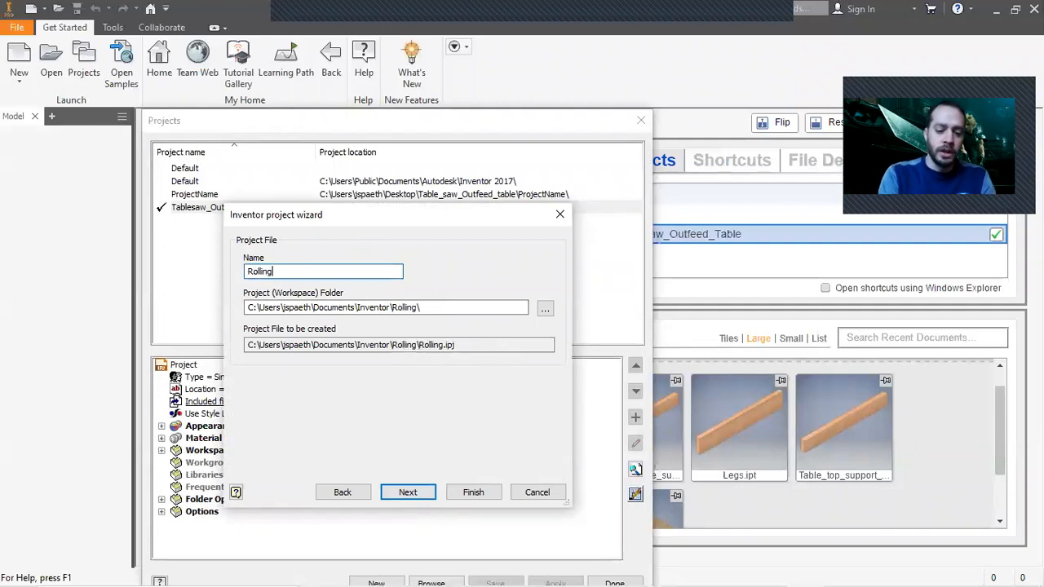
text( Work Table)
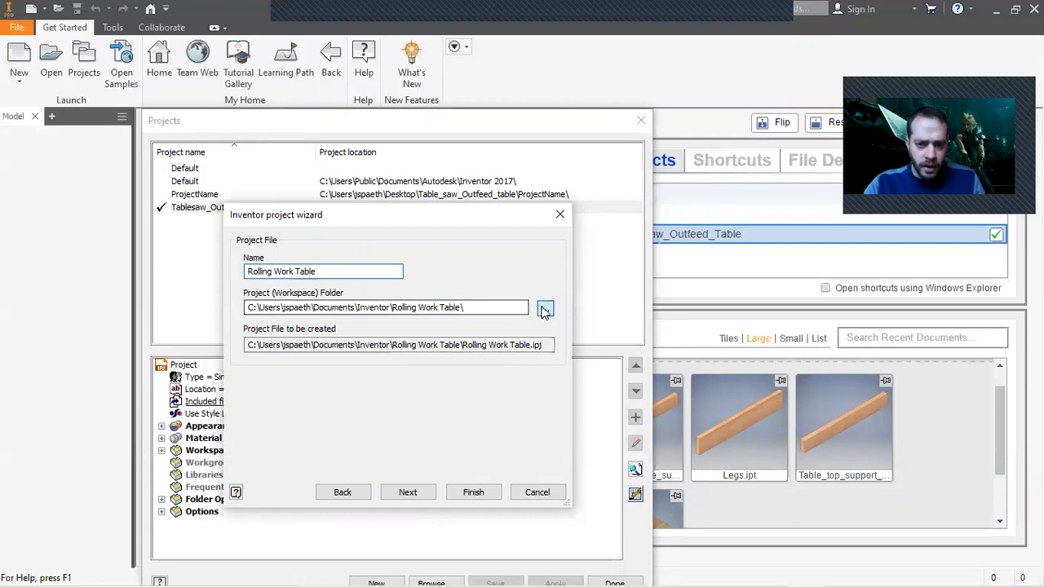
Step: Make a new Desktop folder named Rolling Work Table, use it as the project workspace, and finish creating the project
click(544, 308)
click(321, 310)
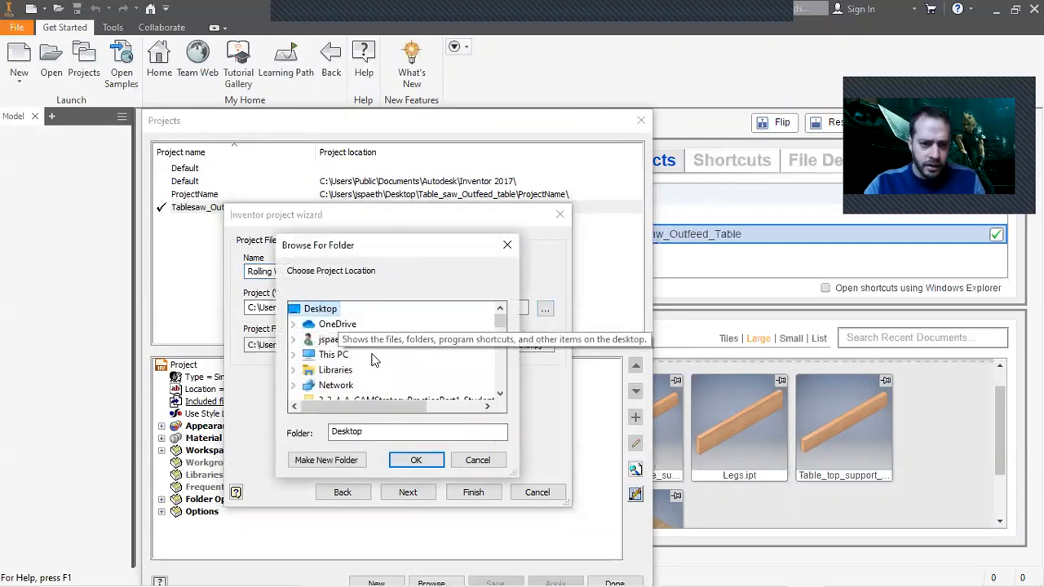
click(327, 460)
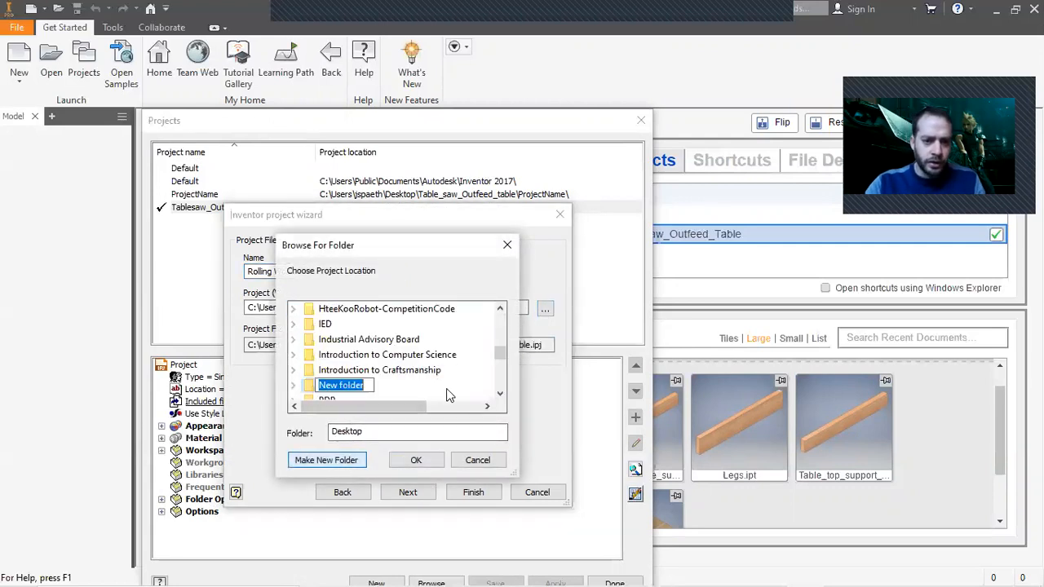
text(Rolli)
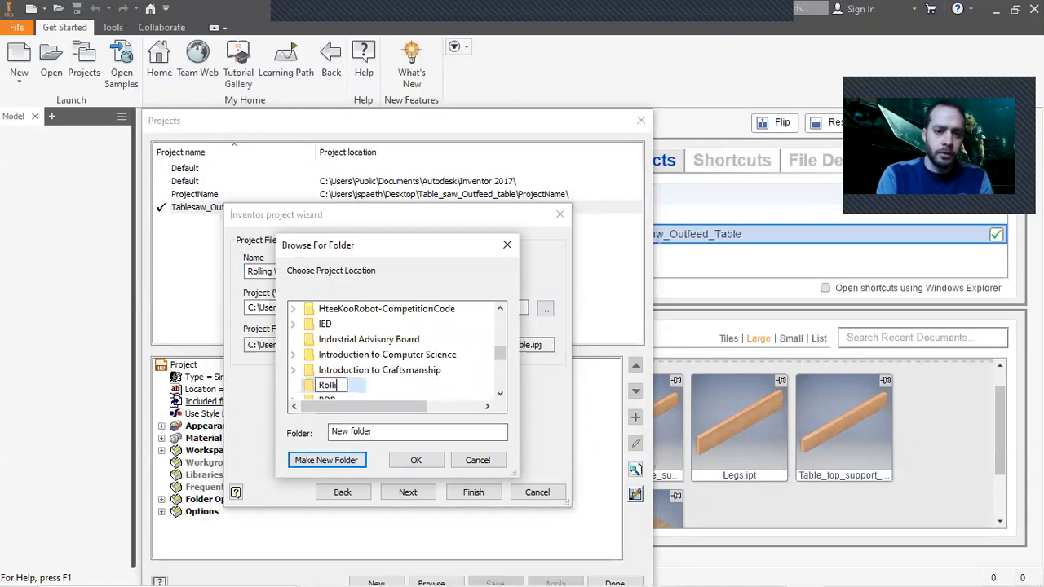
text(ng Work Table)
key(Return)
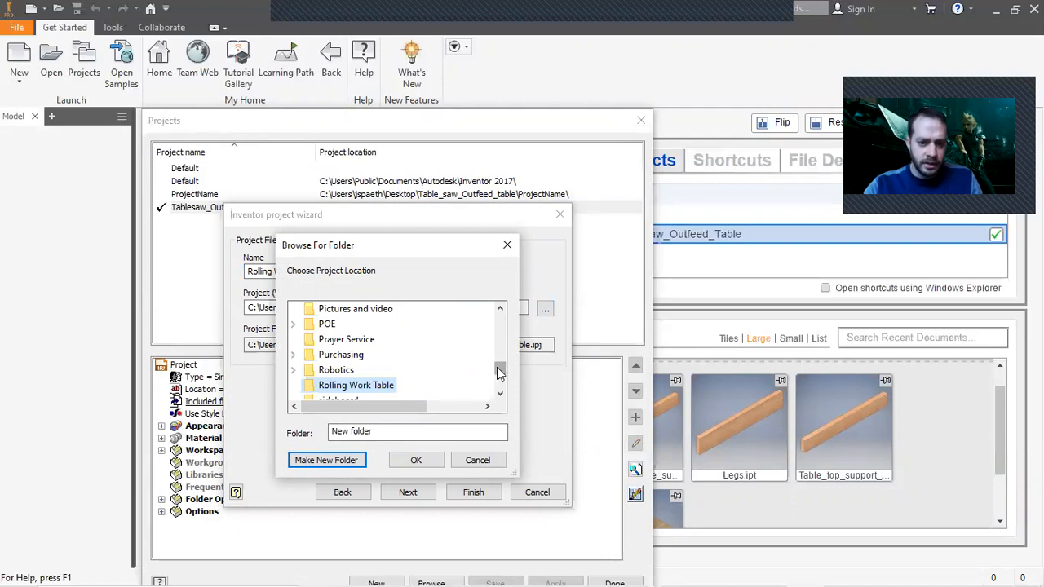
drag(498, 368, 500, 376)
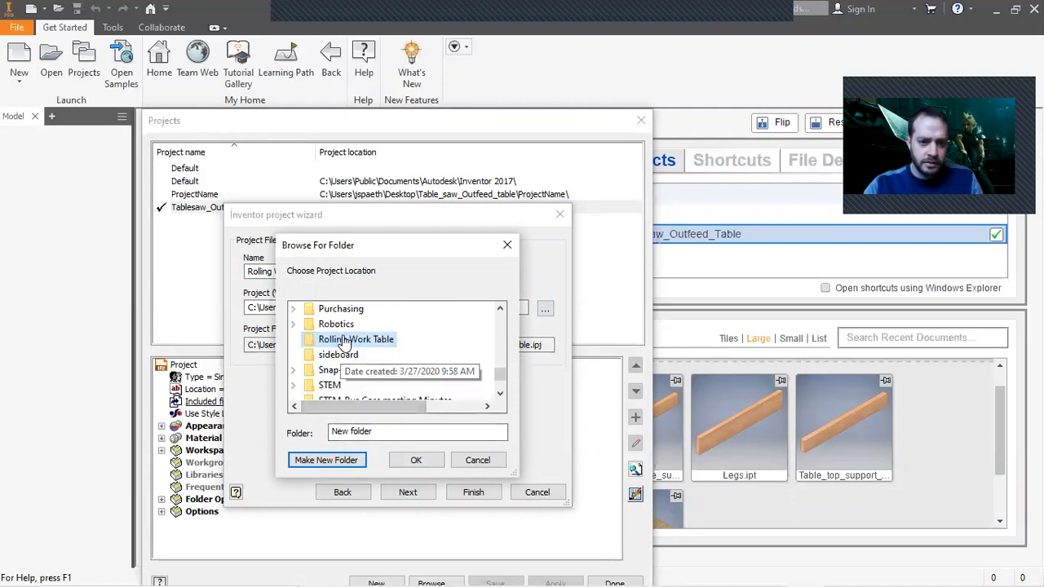
click(414, 460)
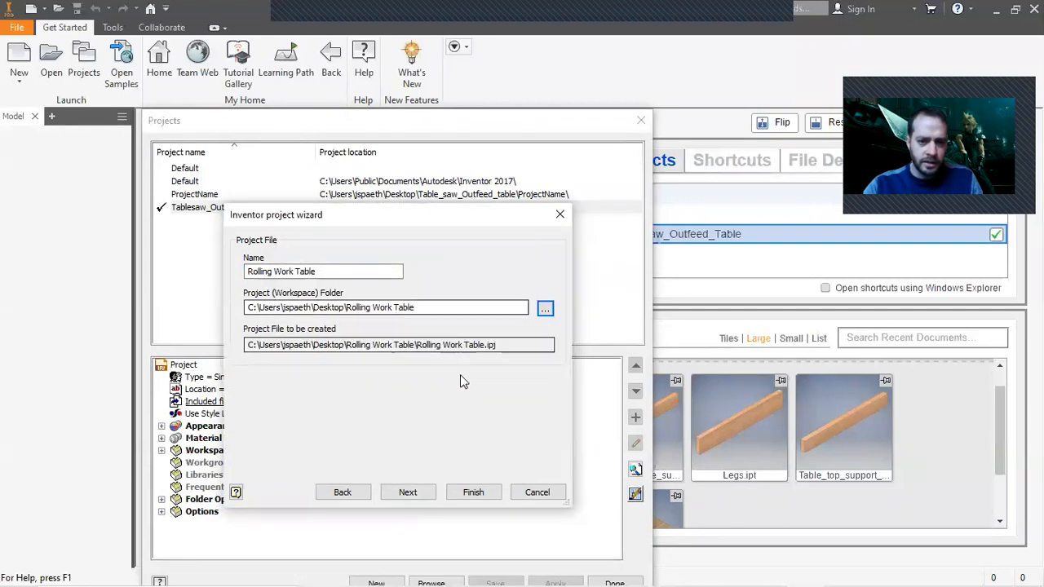
click(472, 494)
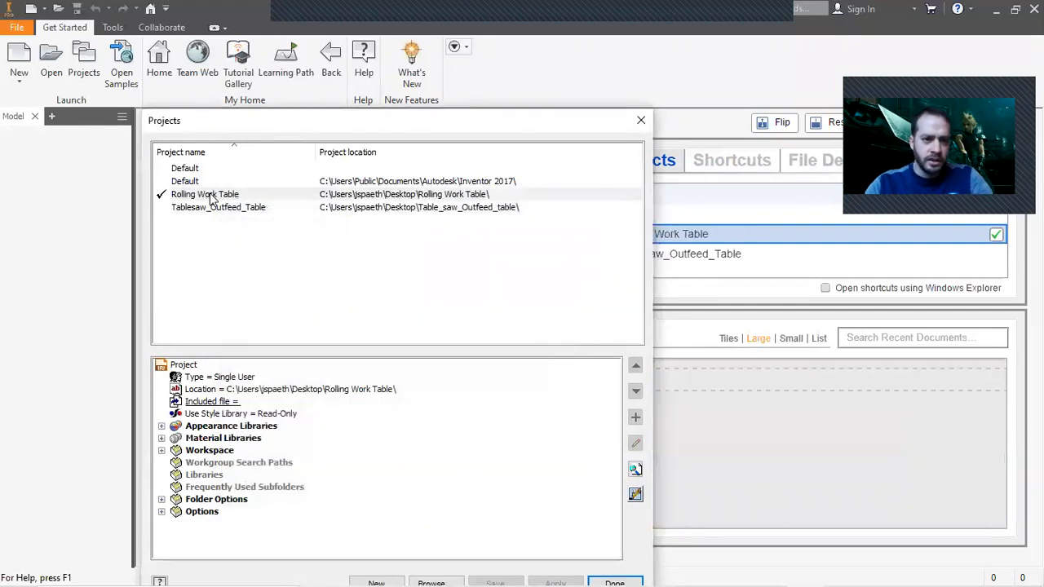
click(614, 581)
Step: Create a new standard part file from the English templates
click(18, 56)
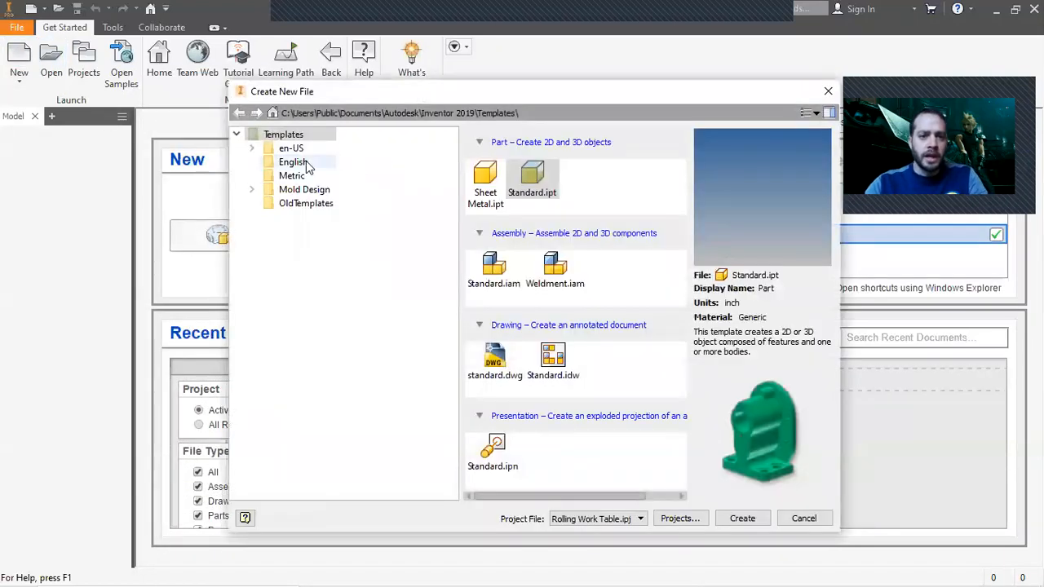
click(306, 164)
double_click(517, 178)
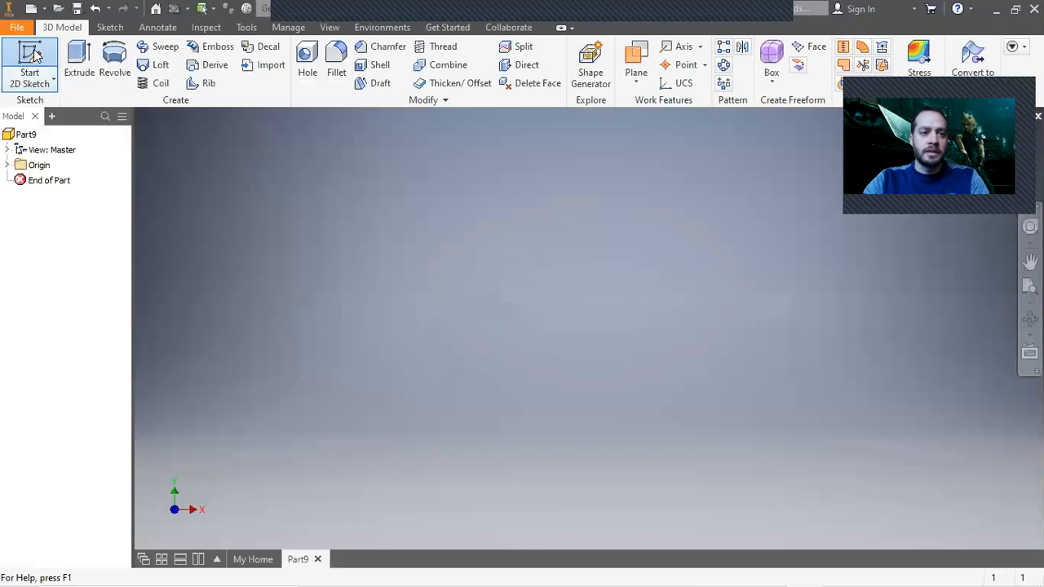
Step: Sketch a rectangle 72 in wide and 40 in high from the origin on the horizontal XZ plane and finish the sketch
click(34, 54)
click(604, 351)
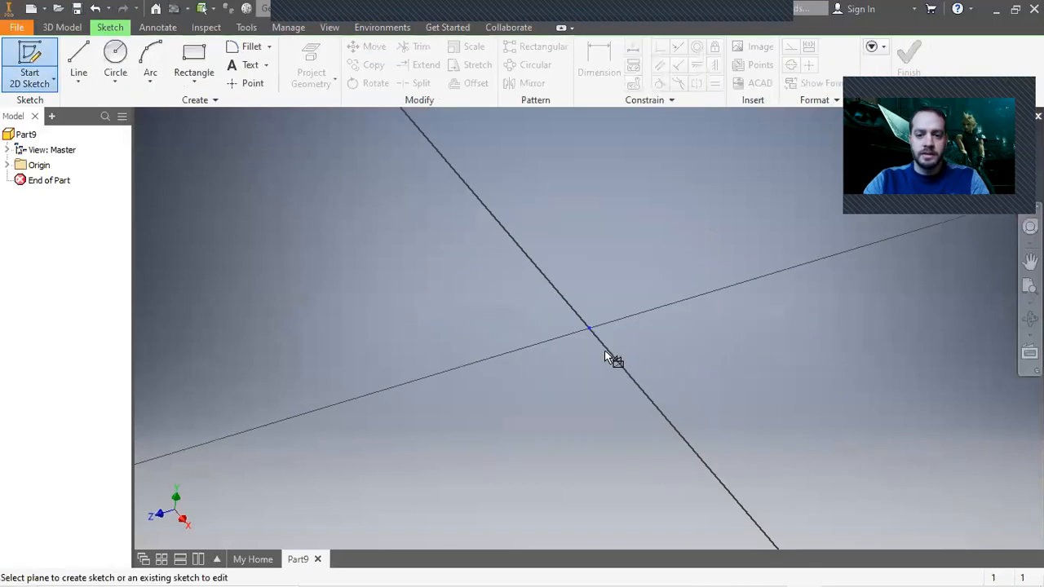
click(194, 59)
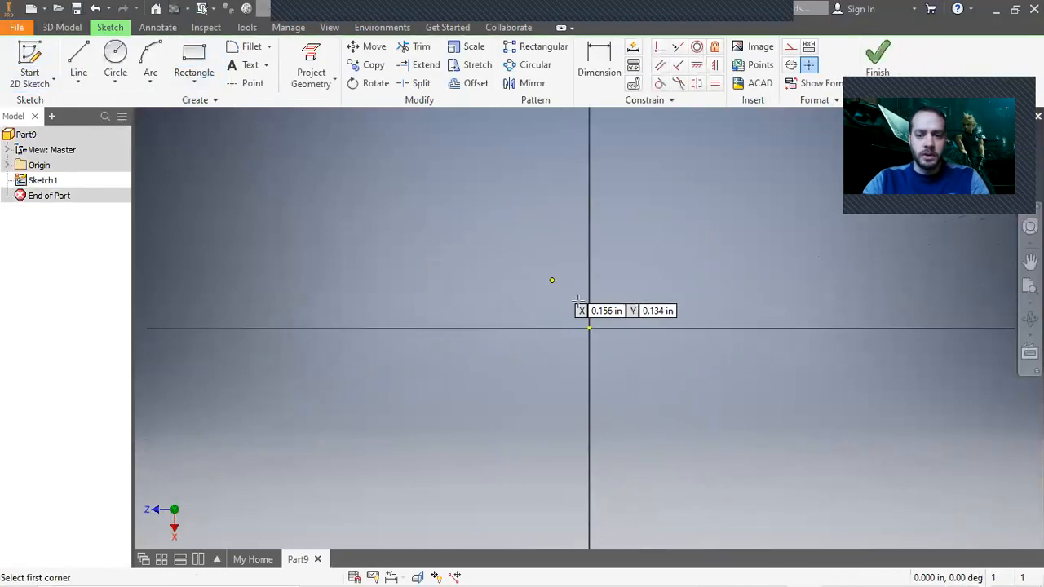
click(589, 328)
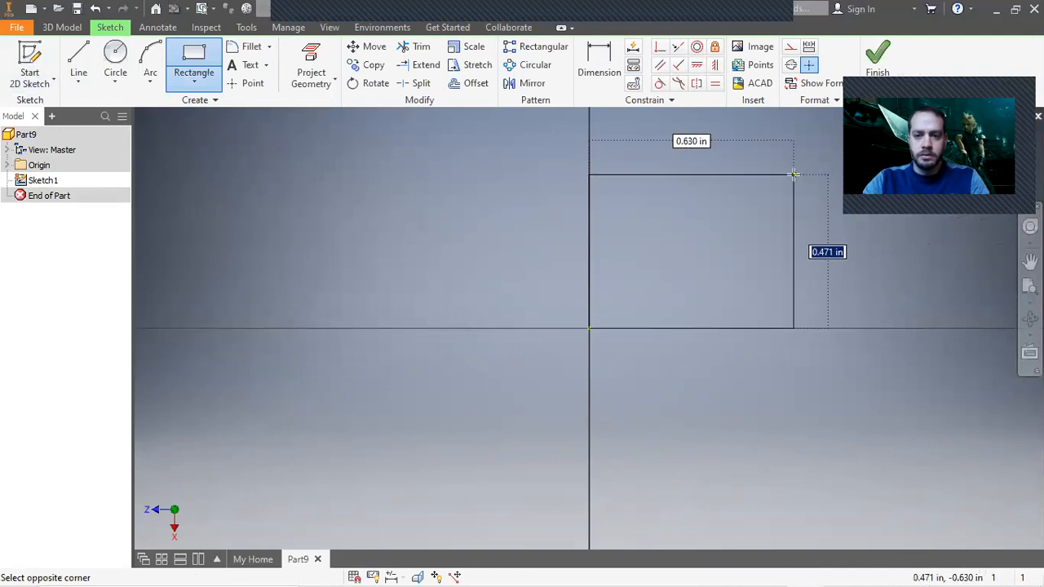
key(Tab)
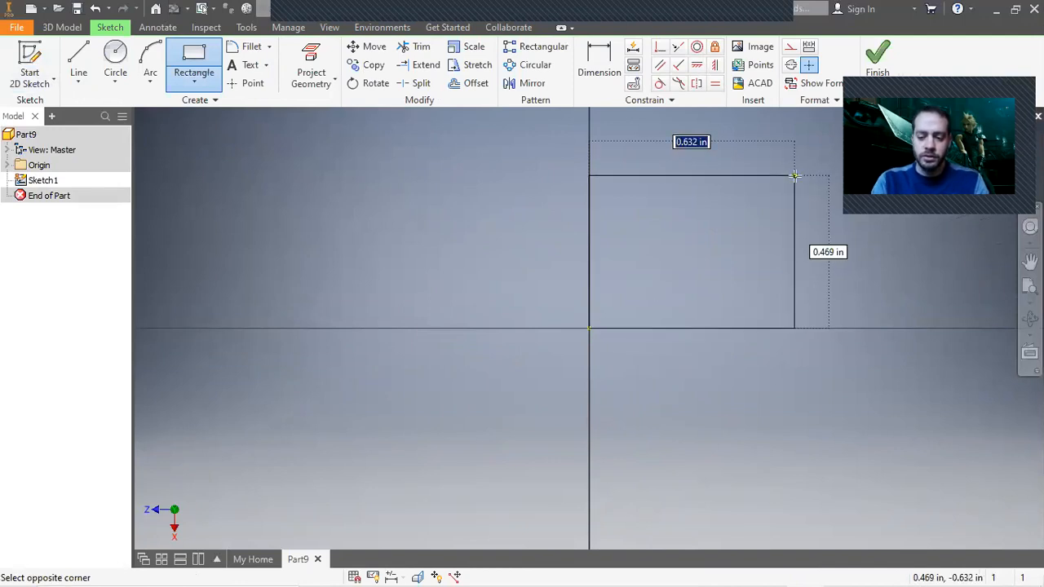
text(72)
key(Tab)
text(40)
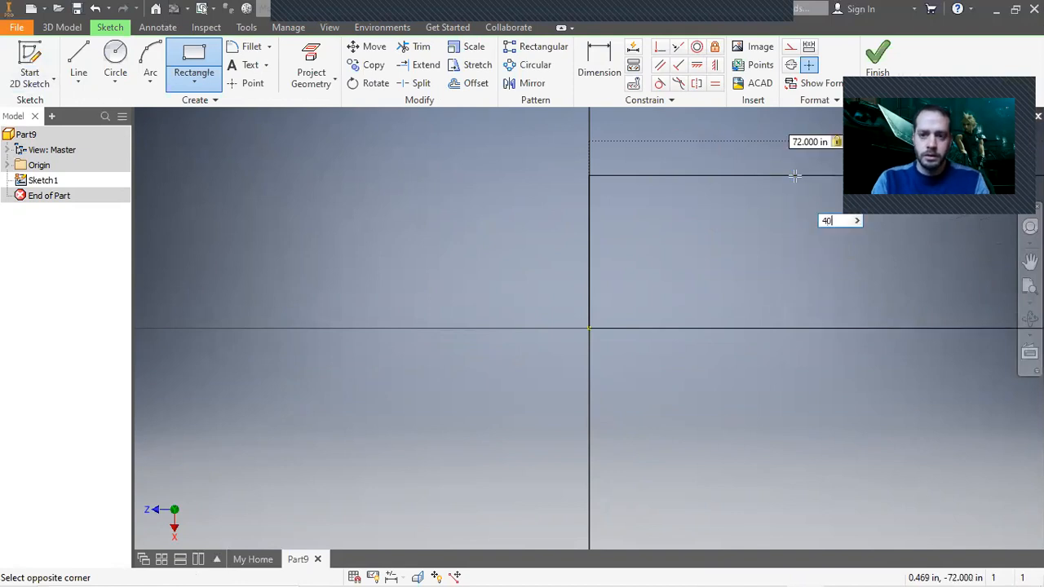
key(Return)
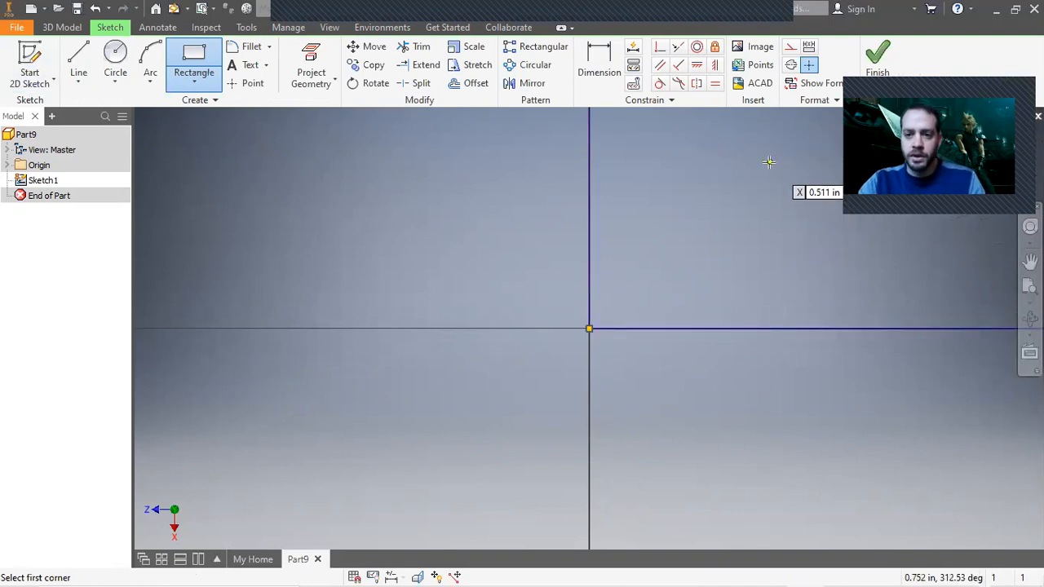
key(Home)
right_click(768, 162)
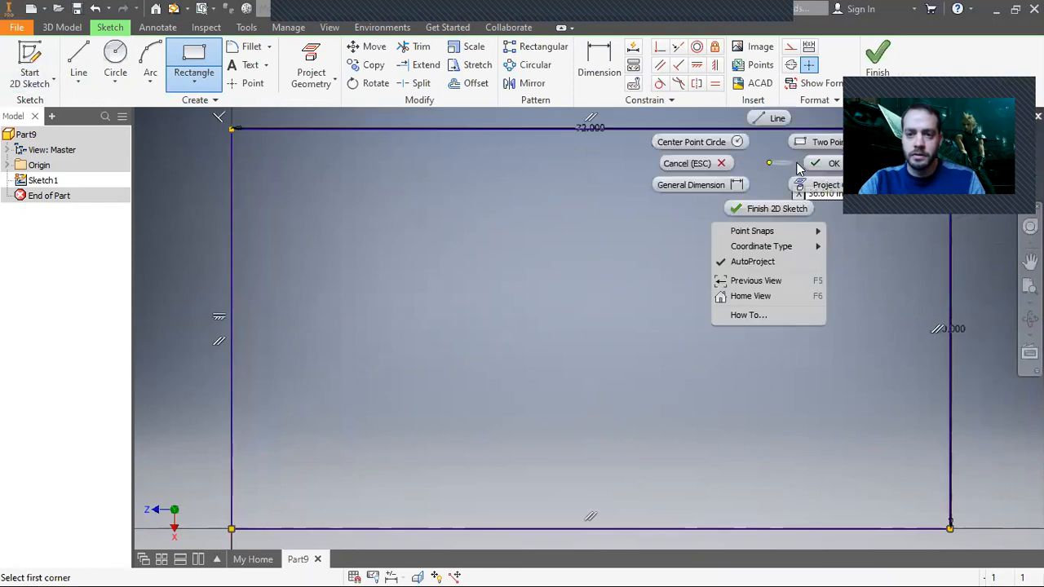
click(824, 162)
click(878, 55)
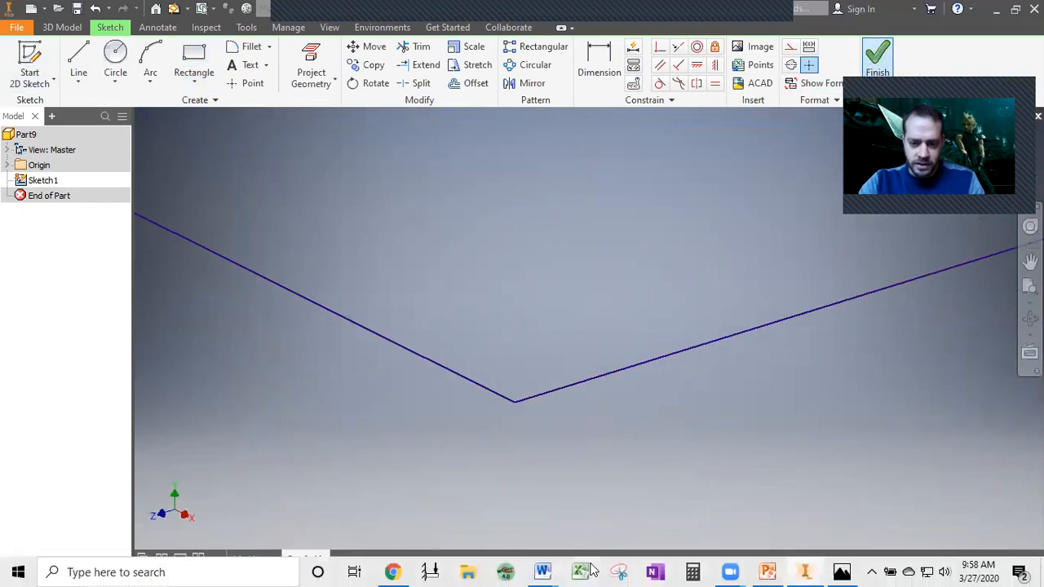
Step: Check the table top in the Rolling Work Table.jpg plan in Photos, return to Inventor, and extrude the rectangle 0.75 in
click(842, 571)
mouse_move(411, 185)
mouse_down()
mouse_move(383, 113)
mouse_move(387, 300)
mouse_up()
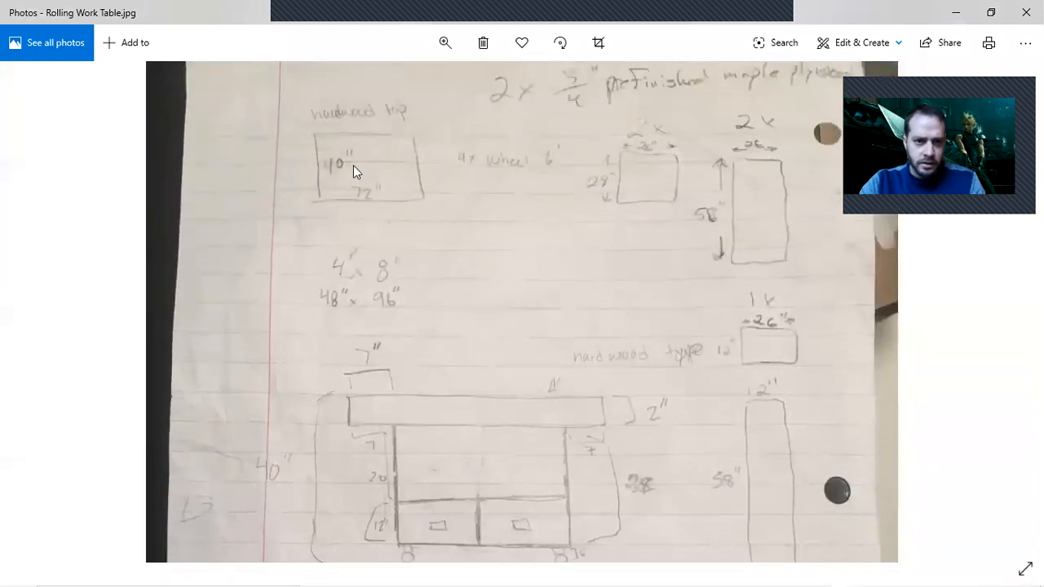
scroll(315, 168, down, 3)
click(956, 13)
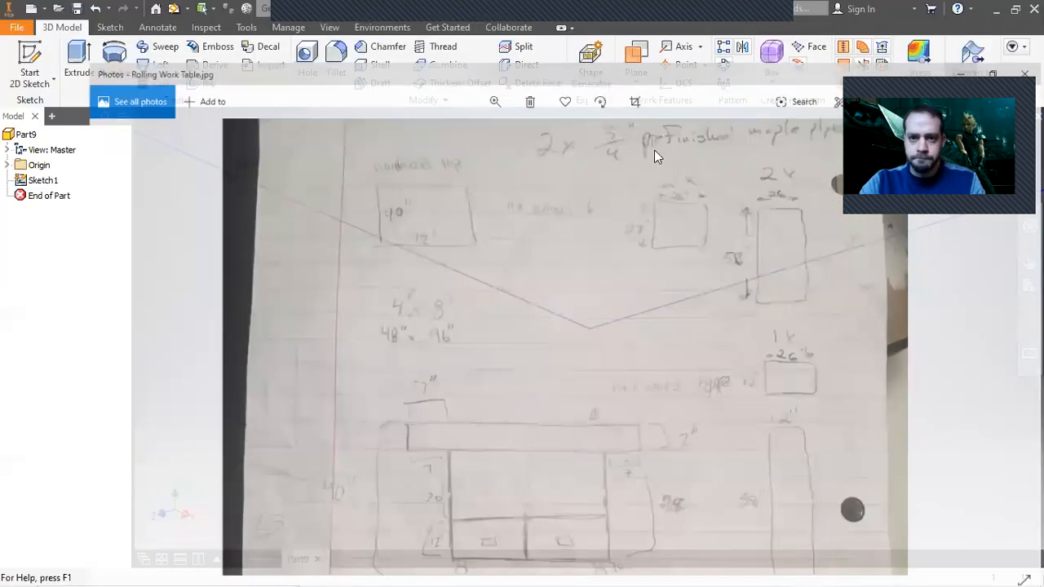
middle_click(526, 230)
middle_click(526, 230)
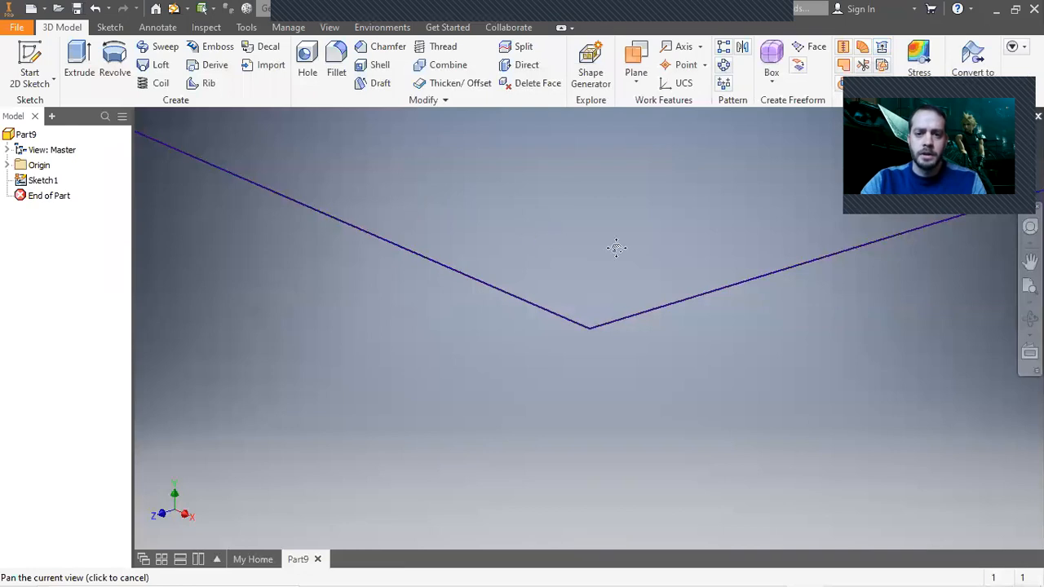
scroll(618, 255, down, 3)
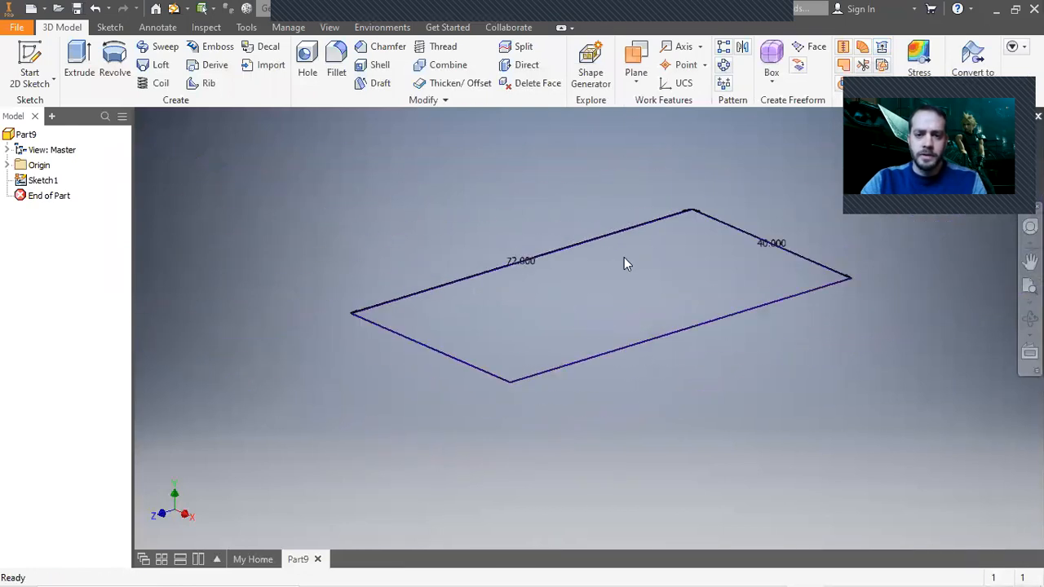
click(80, 61)
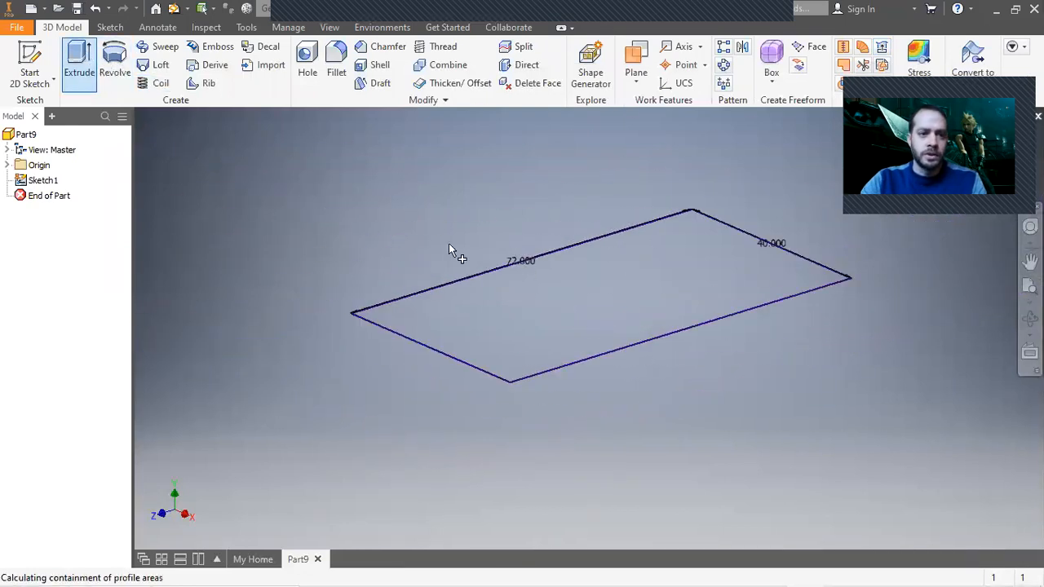
text(.75)
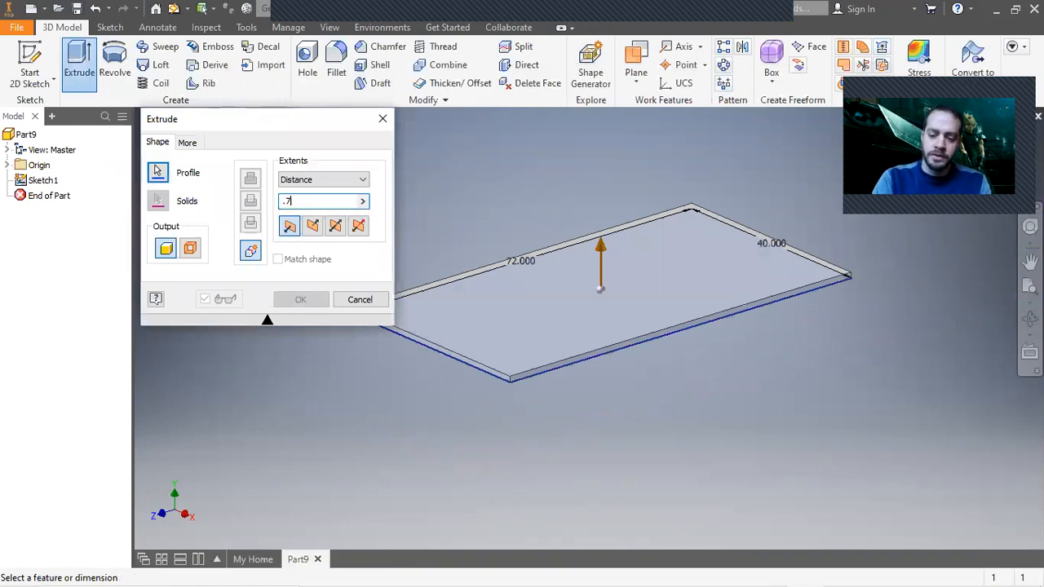
key(Return)
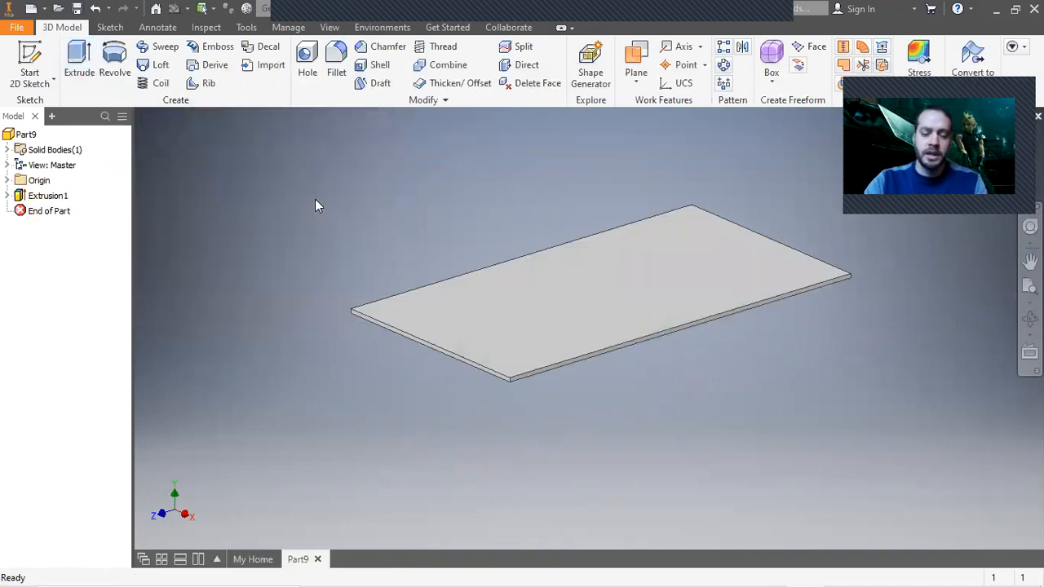
Step: Assign the Wood (Maple) material to the table top part
click(320, 10)
scroll(326, 266, down, 7)
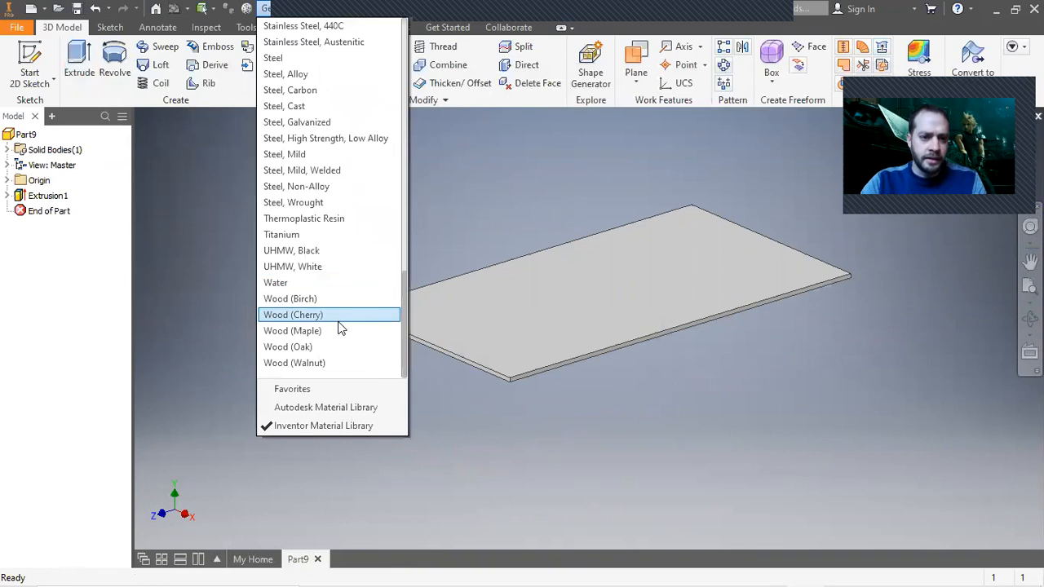
click(339, 331)
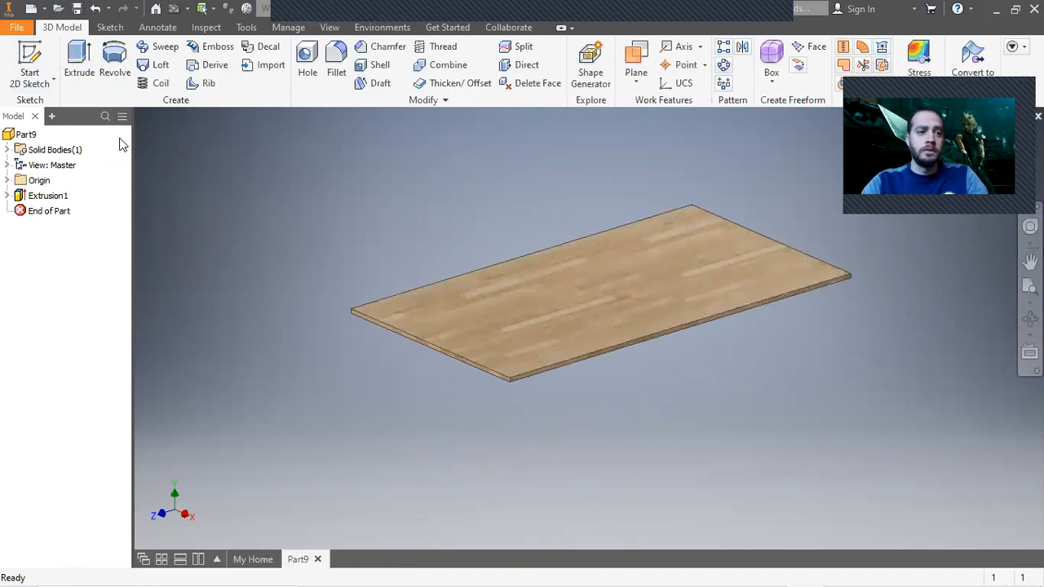
Step: Save the part as Table_top in the Rolling Work Table folder
click(16, 27)
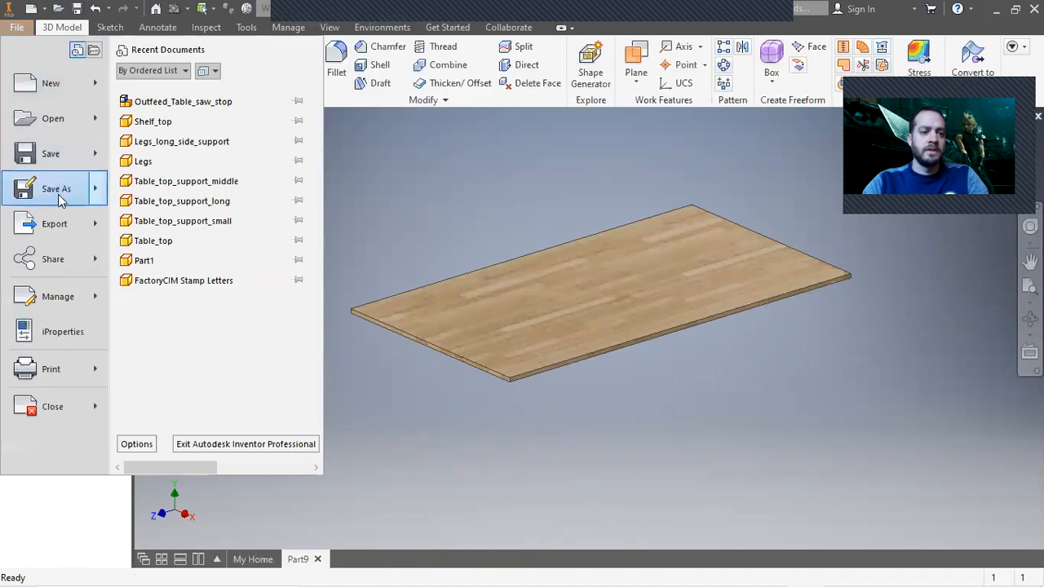
click(57, 189)
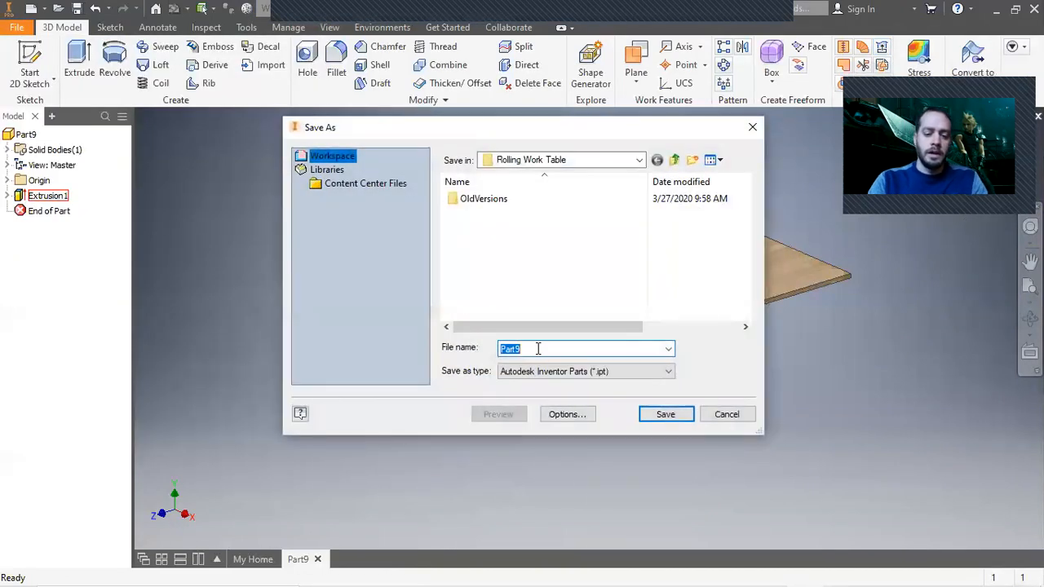
text(Table )
text(top)
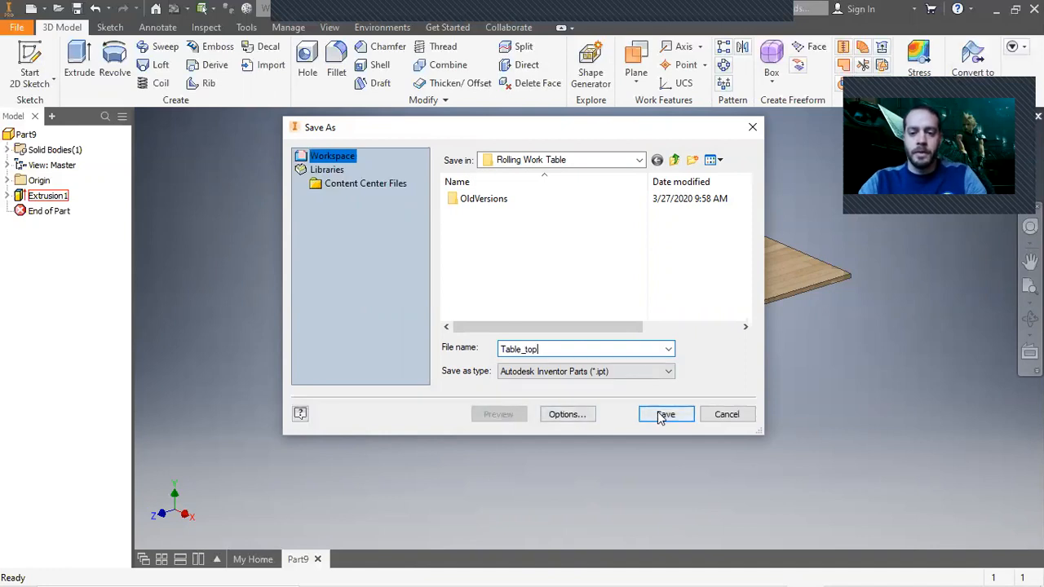
click(662, 416)
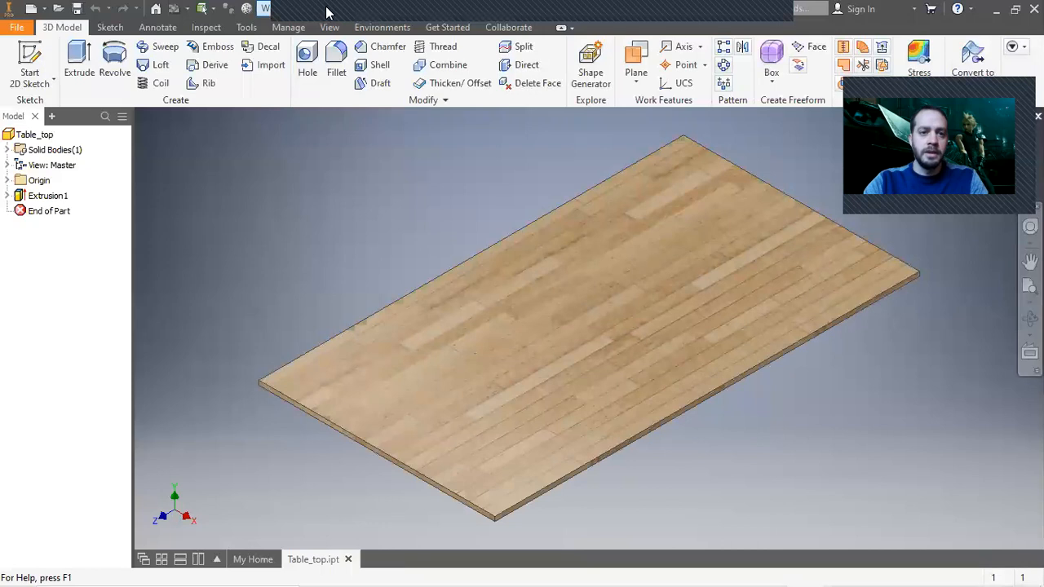
Step: Try the Wood (Birch) material on the table top, assign Wood (Oak) instead, and inspect the surface in the home view
click(265, 8)
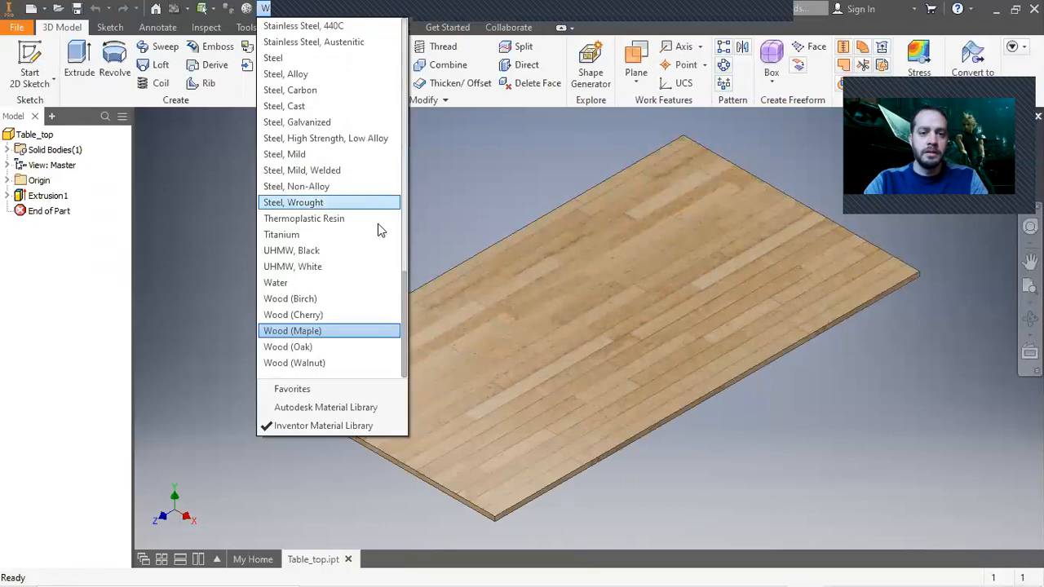
click(330, 300)
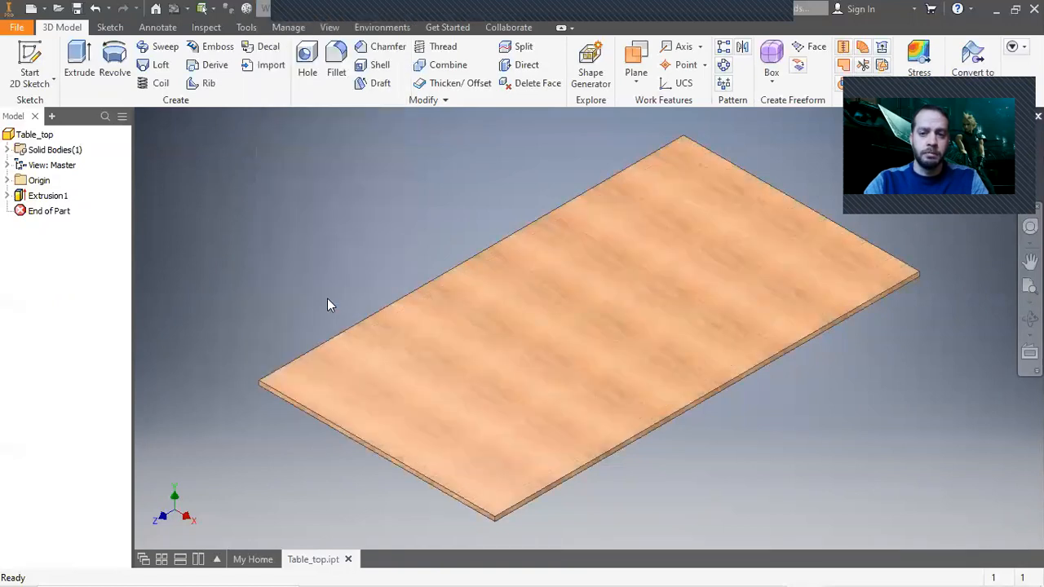
click(324, 10)
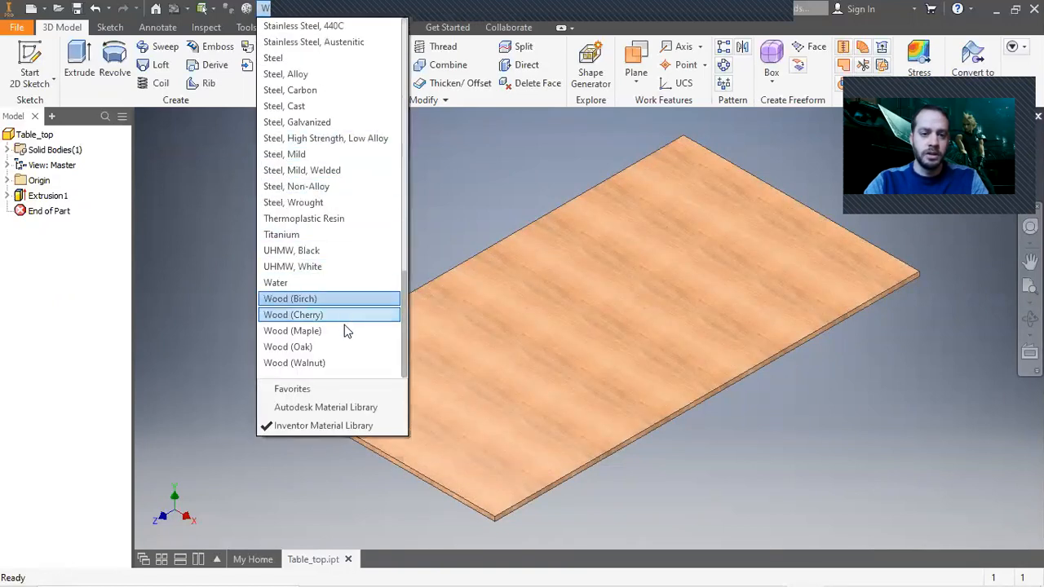
click(345, 348)
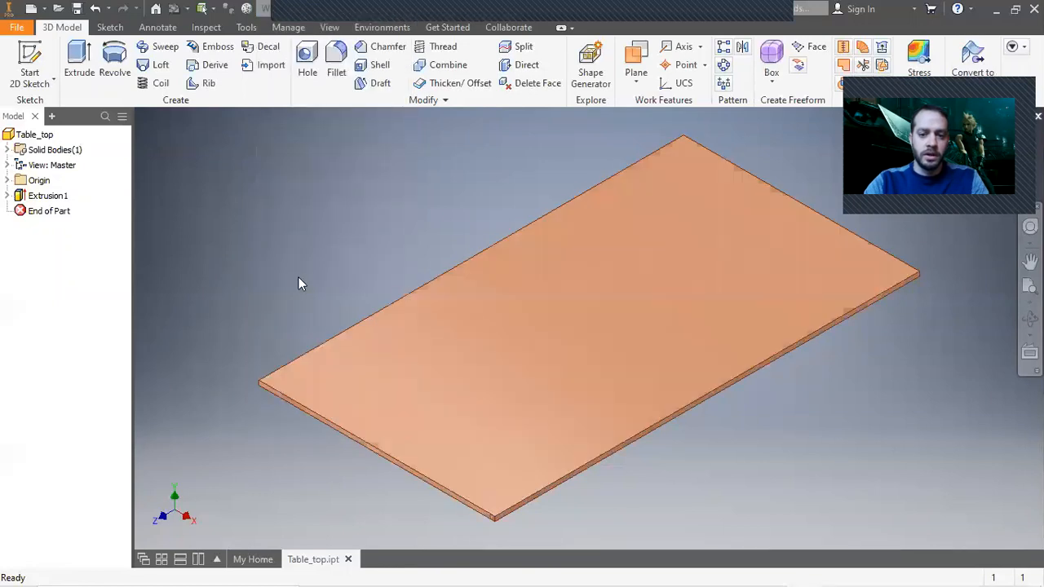
scroll(623, 472, up, 3)
scroll(622, 472, down, 2)
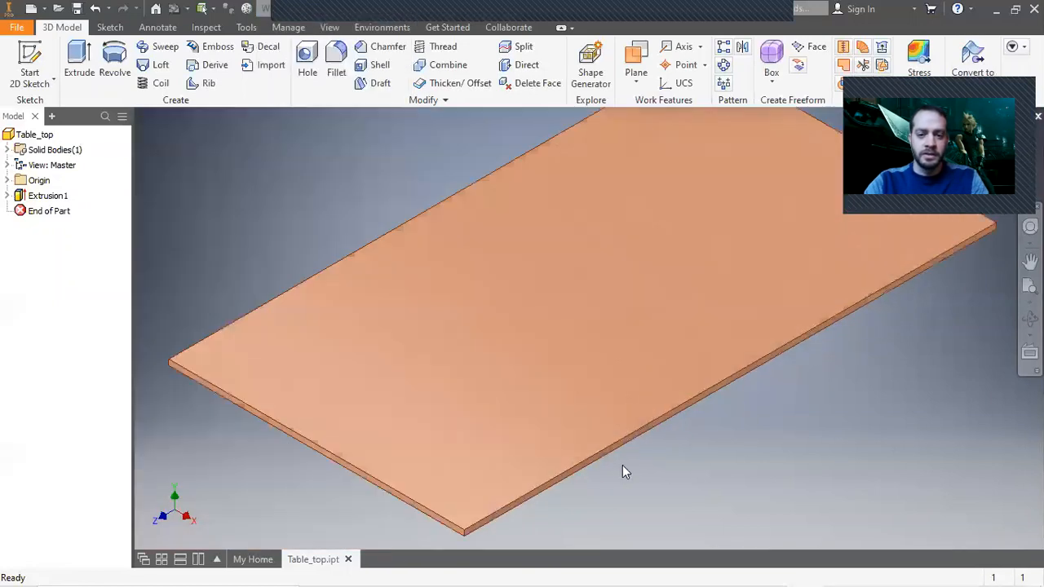
scroll(622, 472, down, 2)
scroll(659, 408, up, 4)
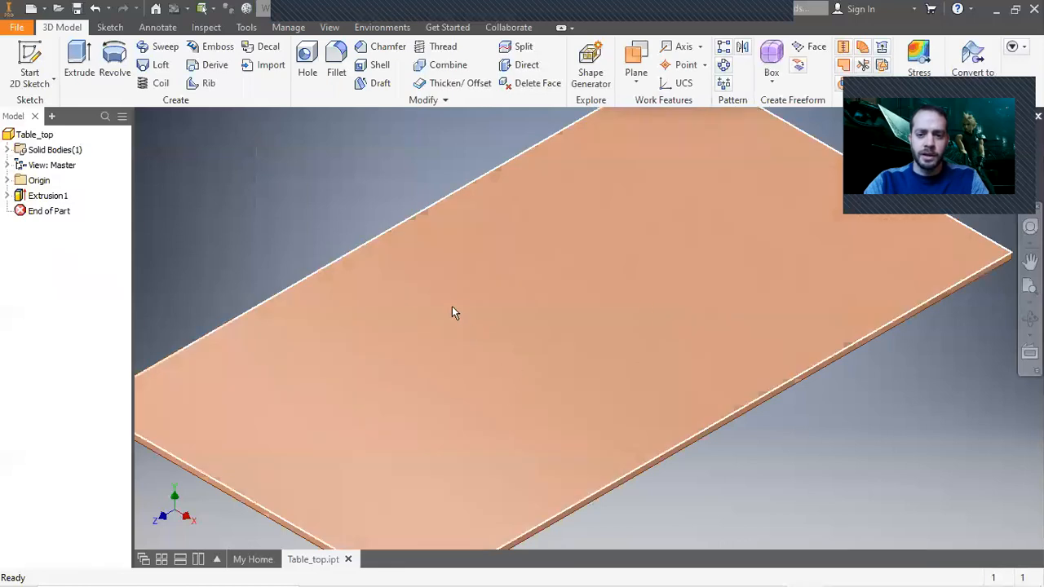
scroll(490, 308, down, 5)
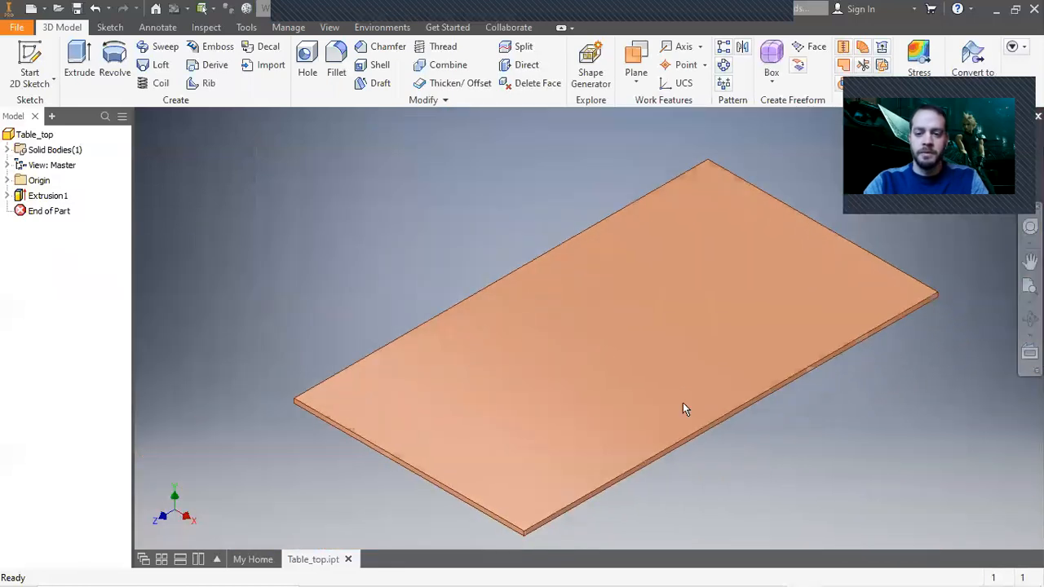
key(F6)
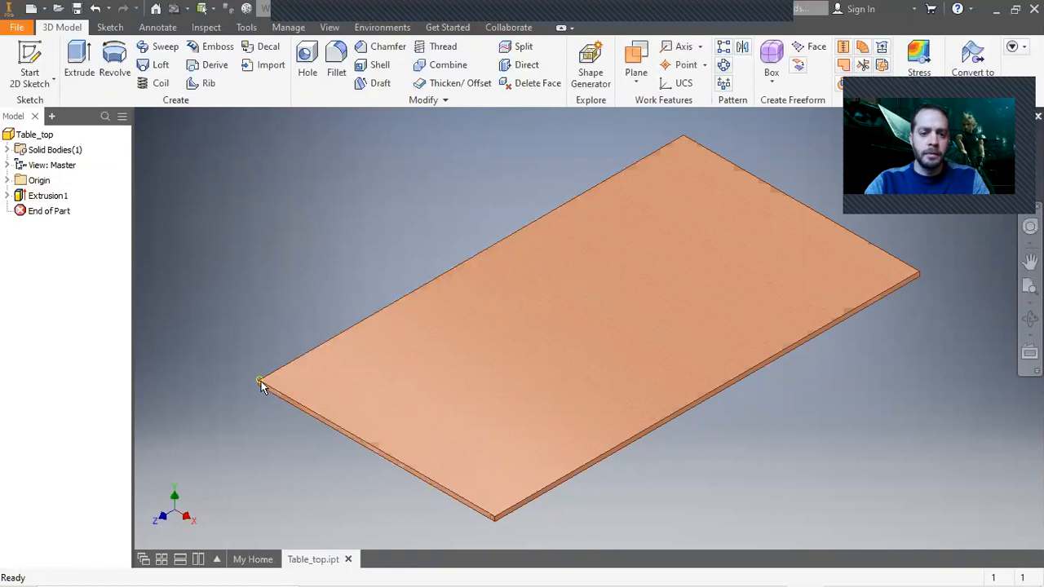
Step: Create another new part file from the English Standard (in).ipt template
click(23, 28)
click(33, 85)
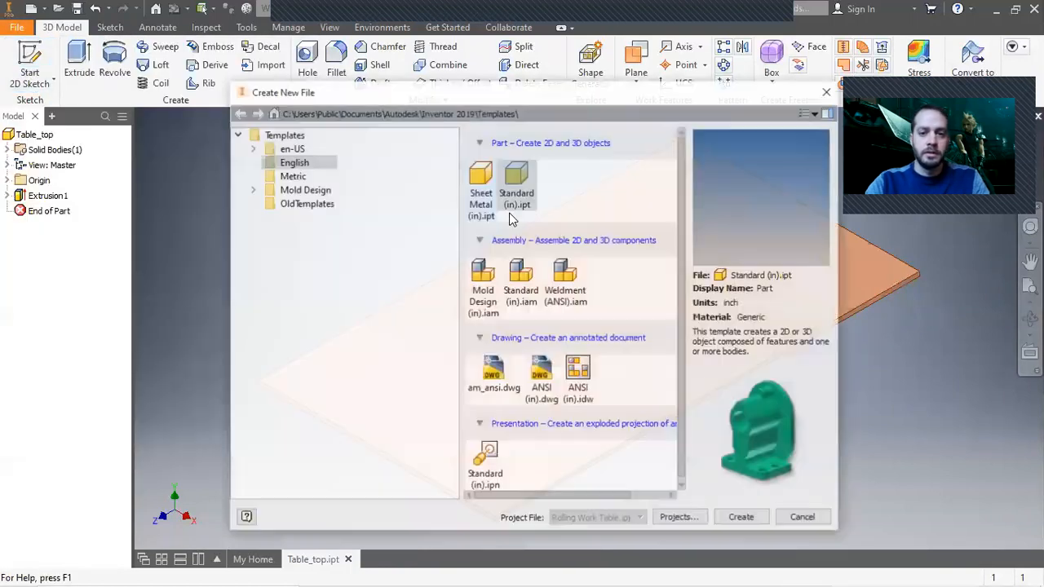
click(744, 518)
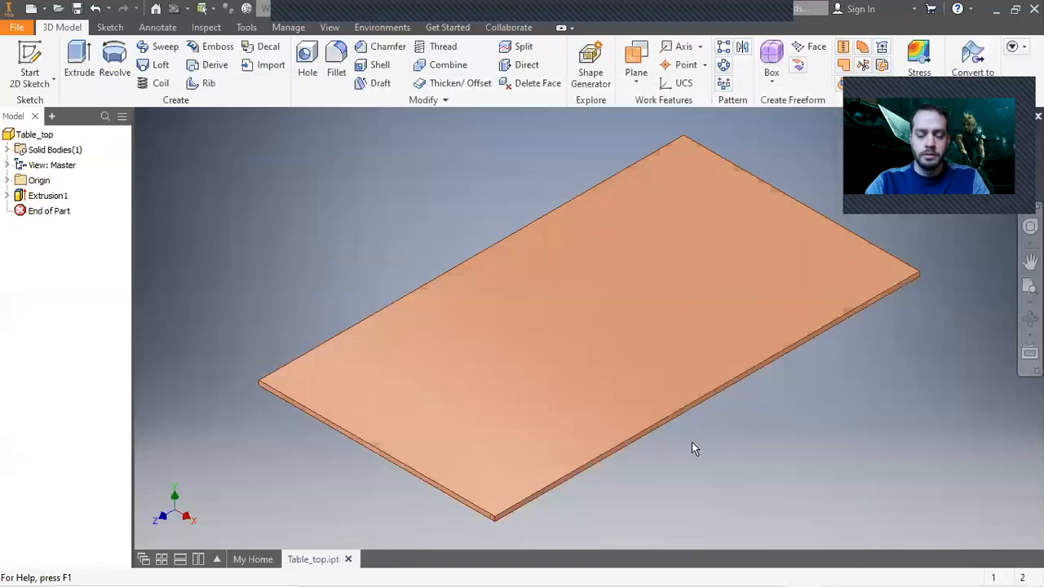
Step: Sketch a rectangle 1.5 in wide and 5.5 in high from the origin on the horizontal XZ plane and finish the sketch
click(29, 59)
click(609, 369)
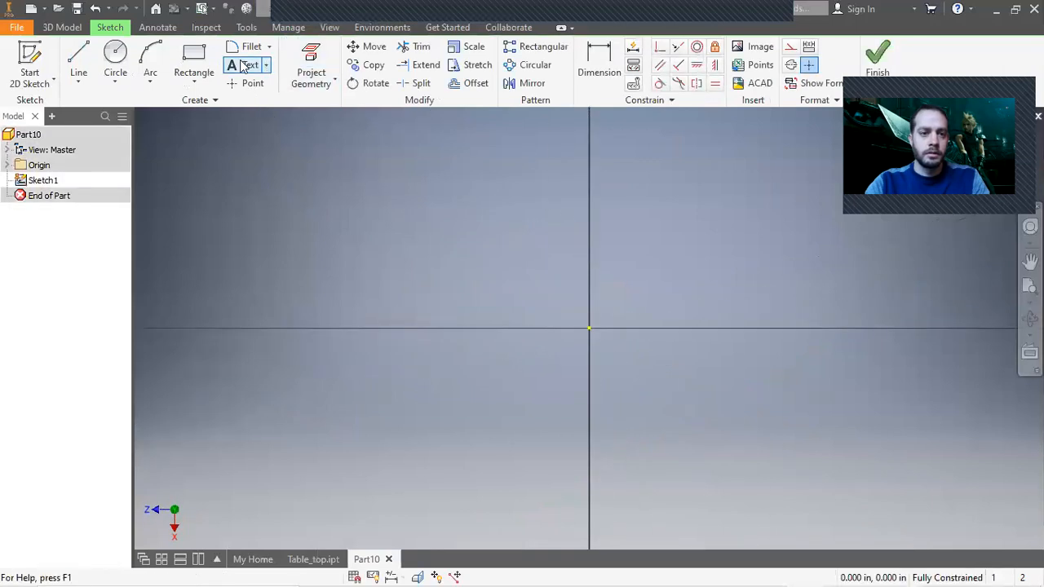
click(193, 61)
click(589, 329)
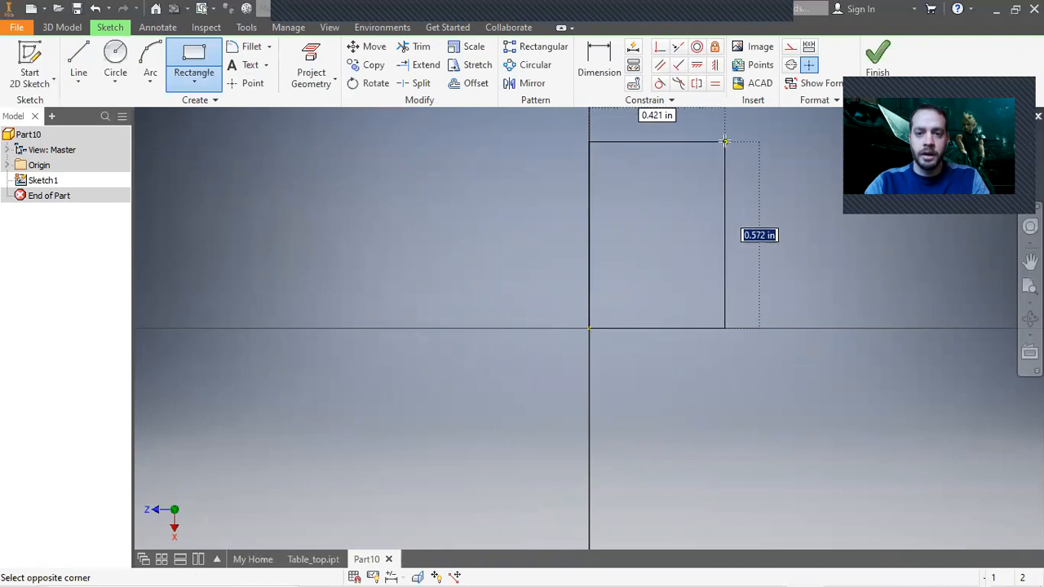
key(Tab)
text(1.5)
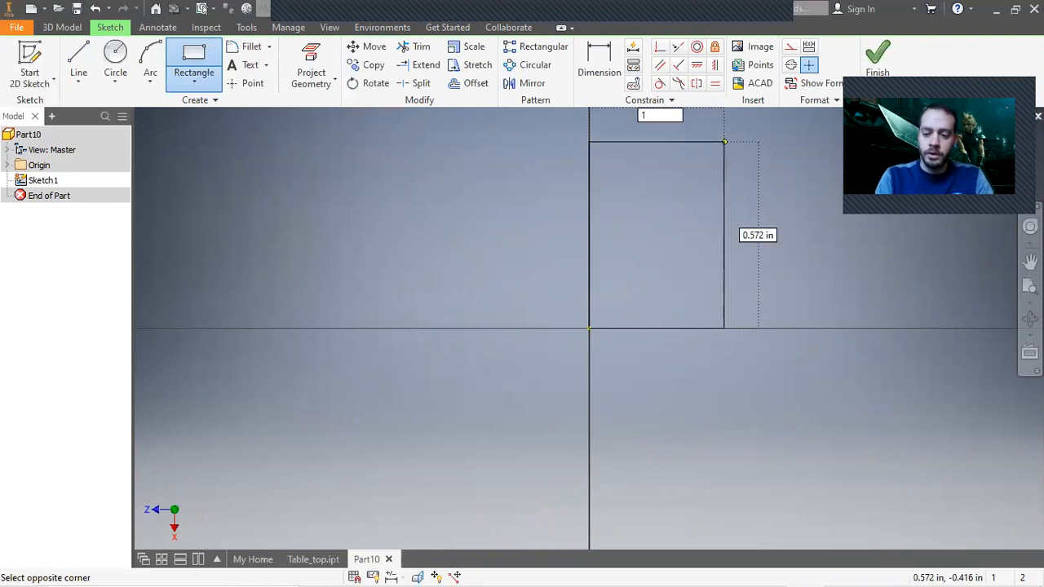
key(Tab)
text(5)
key(Return)
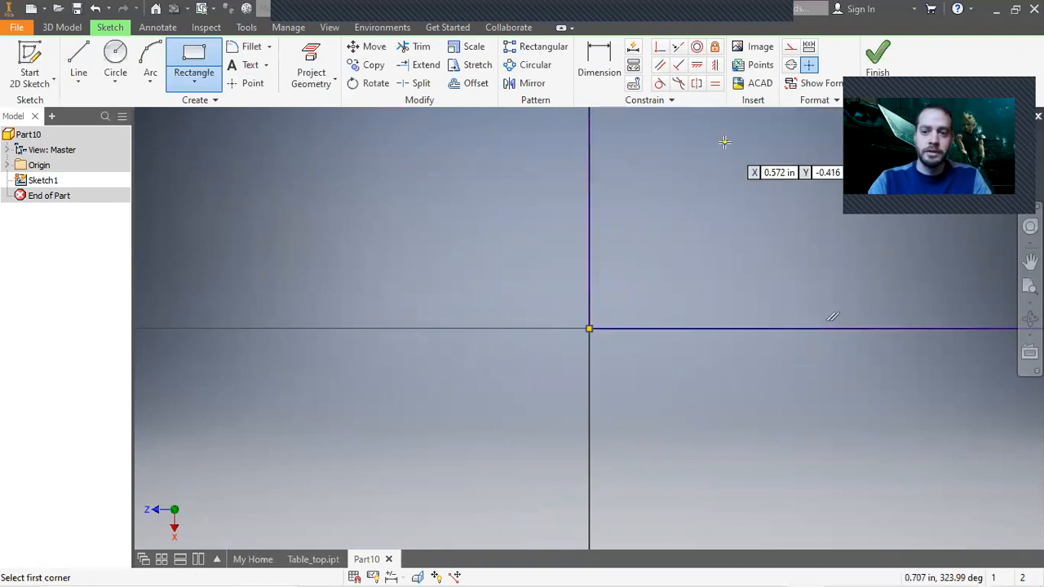
click(878, 69)
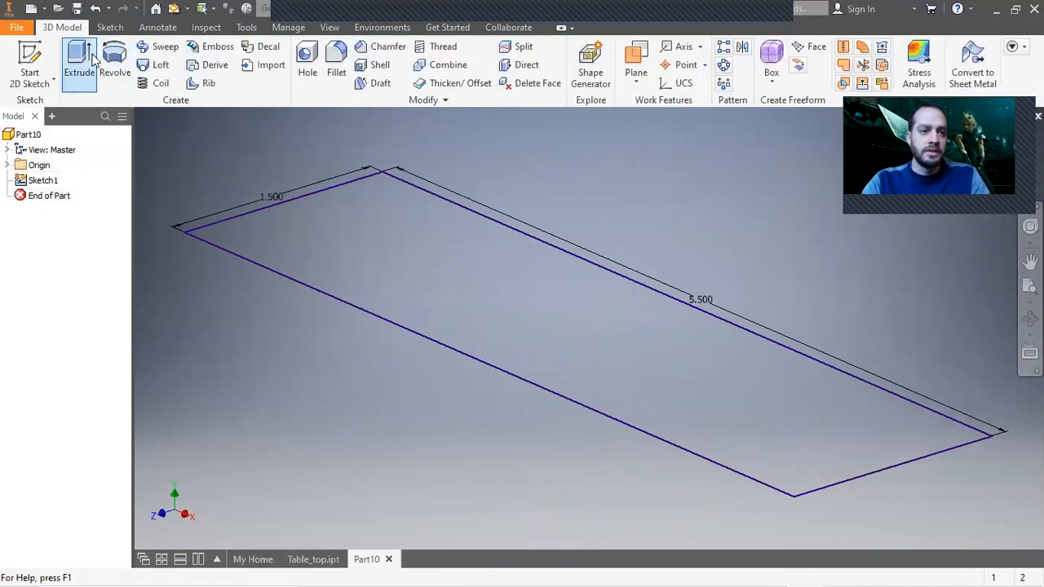
Step: Extrude the rectangle 40 in and assign the Wood (Cherry) material to the support part
click(79, 61)
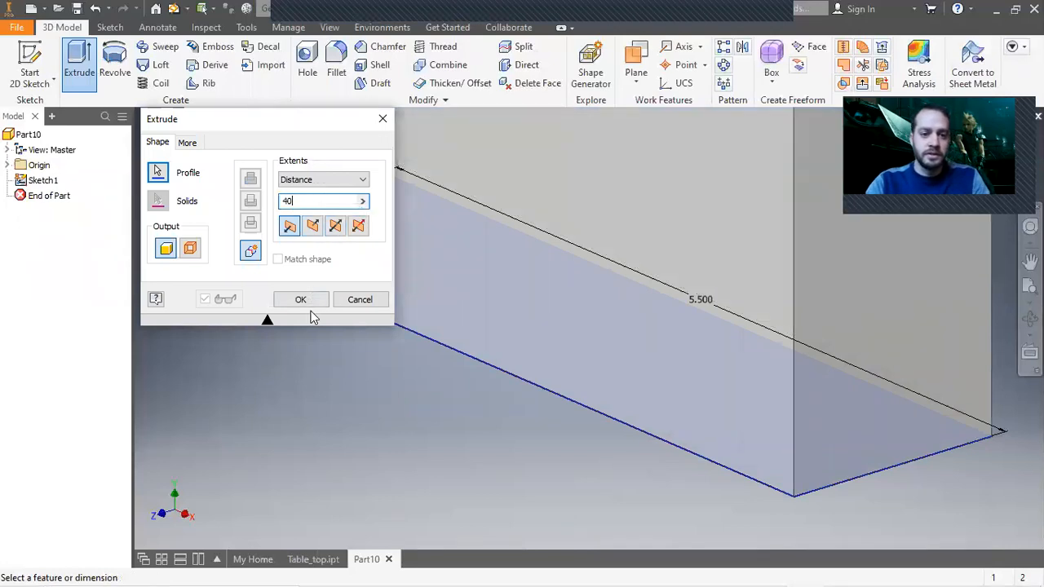
click(301, 300)
key(F6)
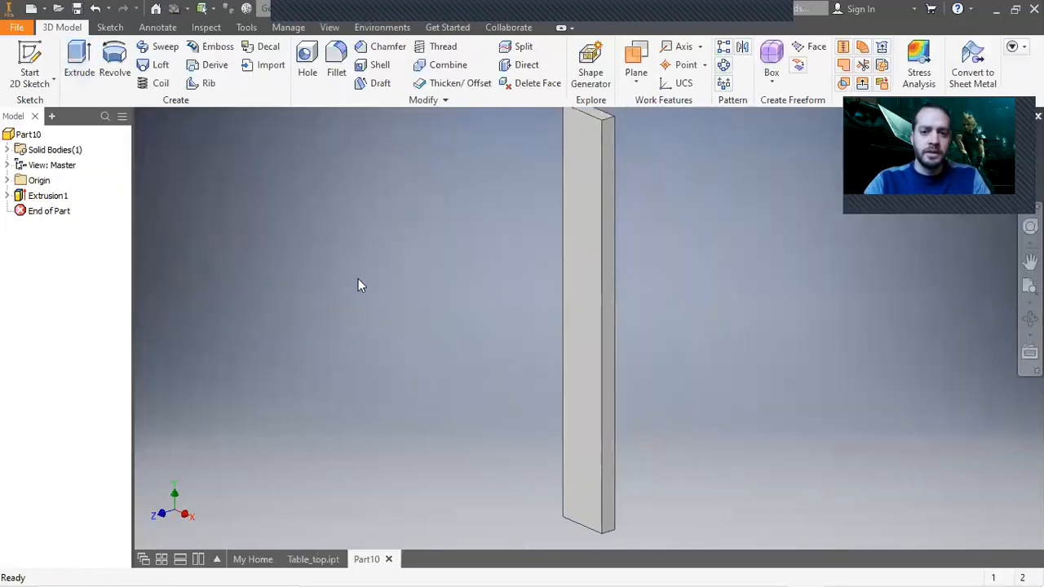
click(324, 9)
scroll(336, 233, down, 8)
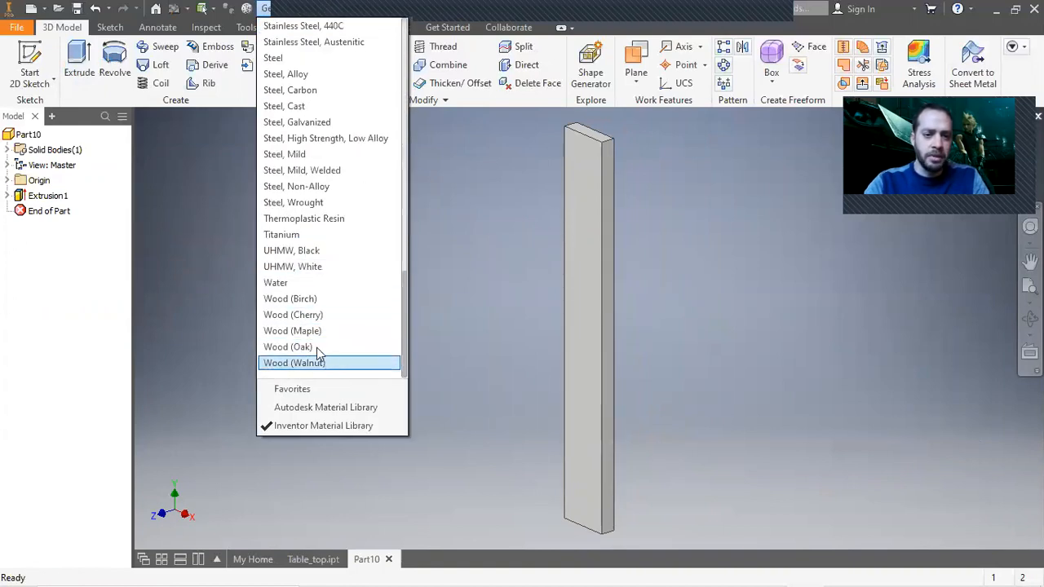
click(351, 314)
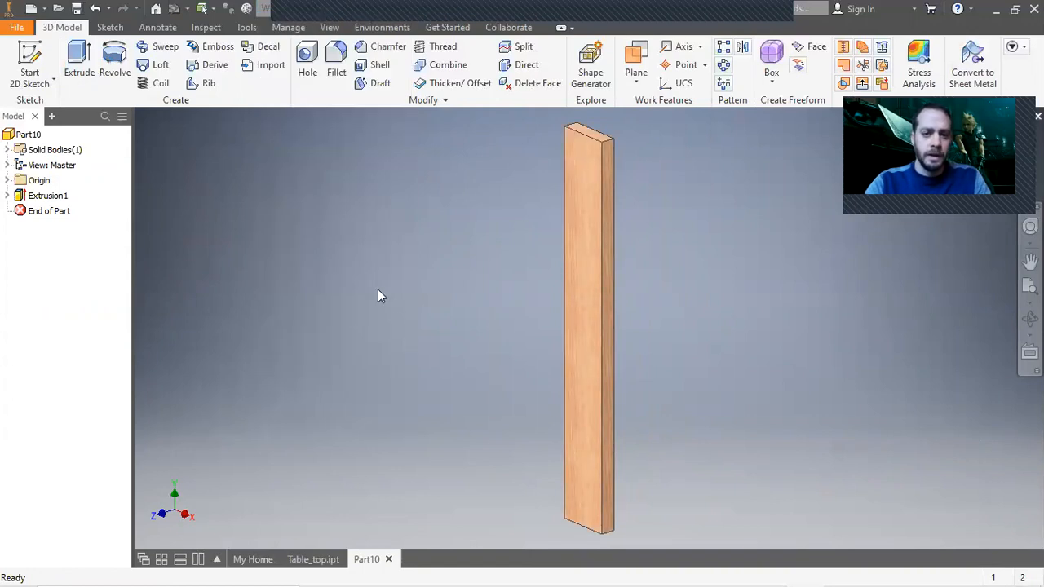
Step: Save the support part as Table_Support_Short in the Rolling Work Table folder
click(16, 27)
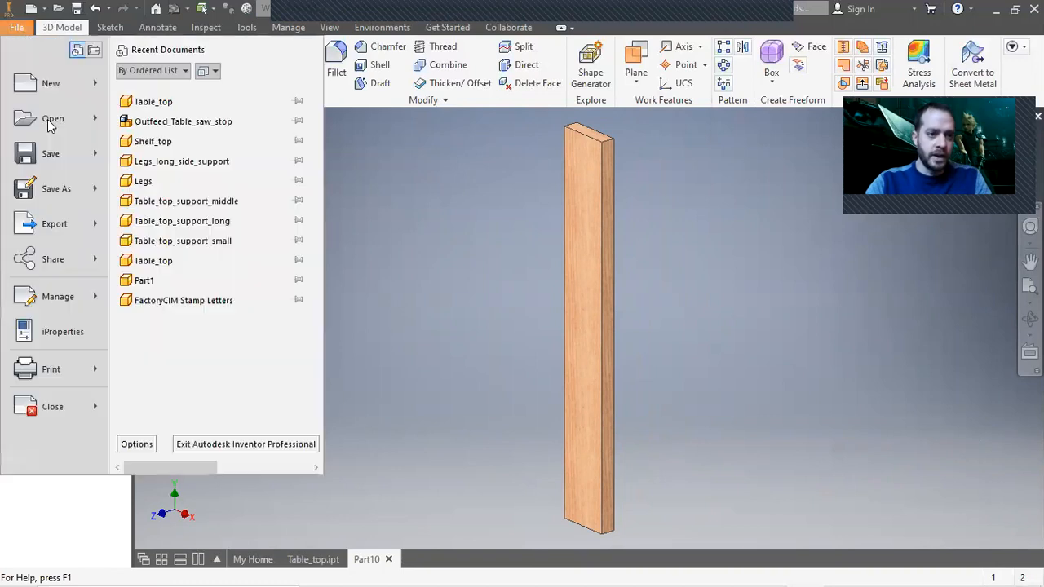
click(56, 191)
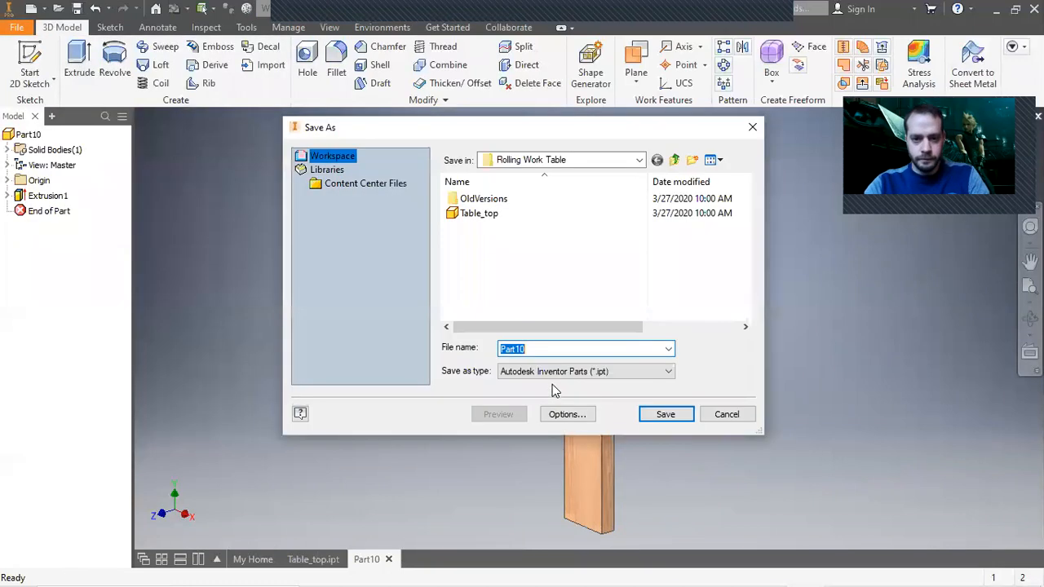
text(Table)
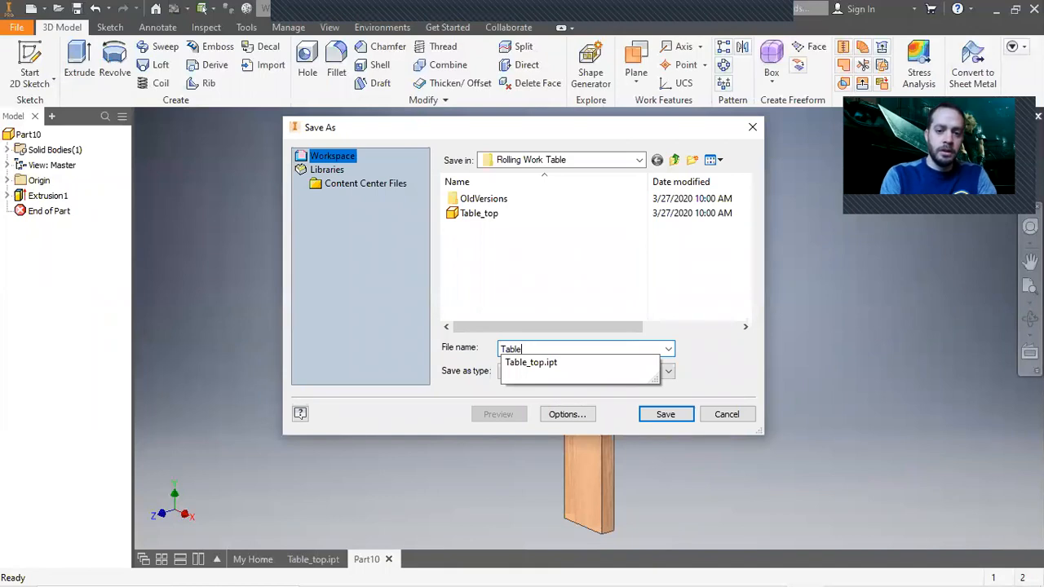
text(_Support_Short)
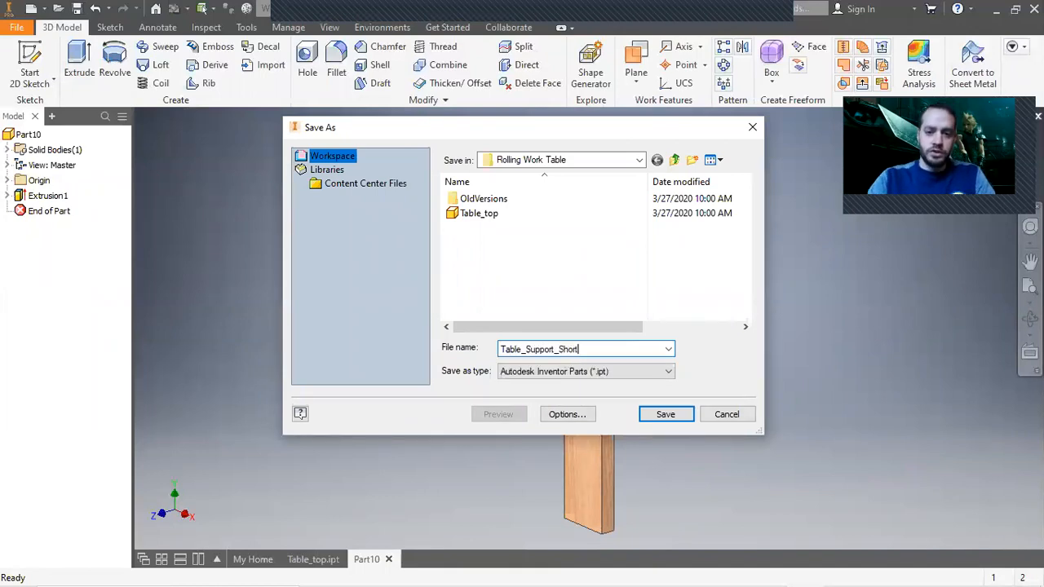
click(667, 415)
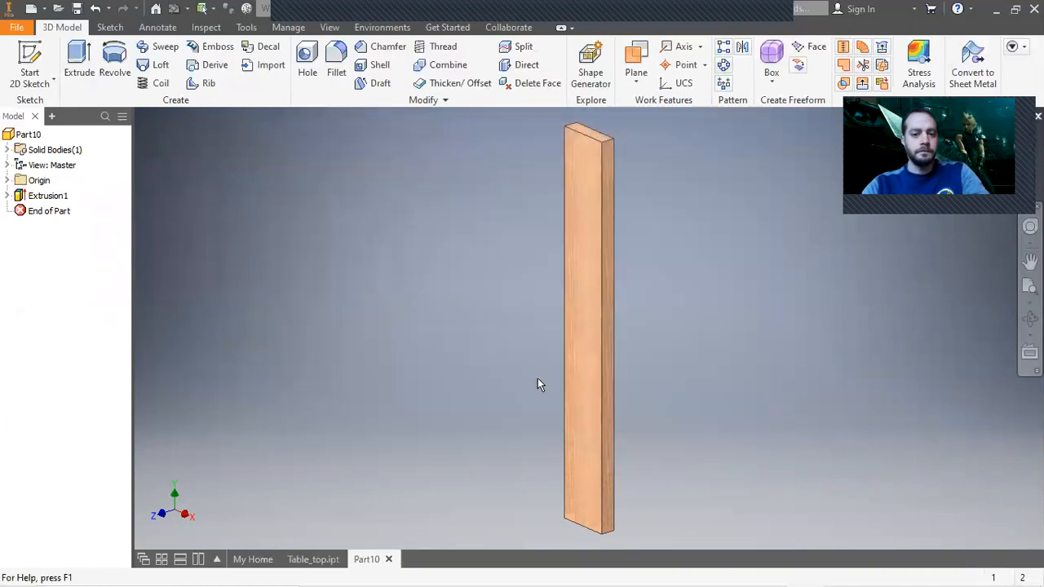
click(16, 28)
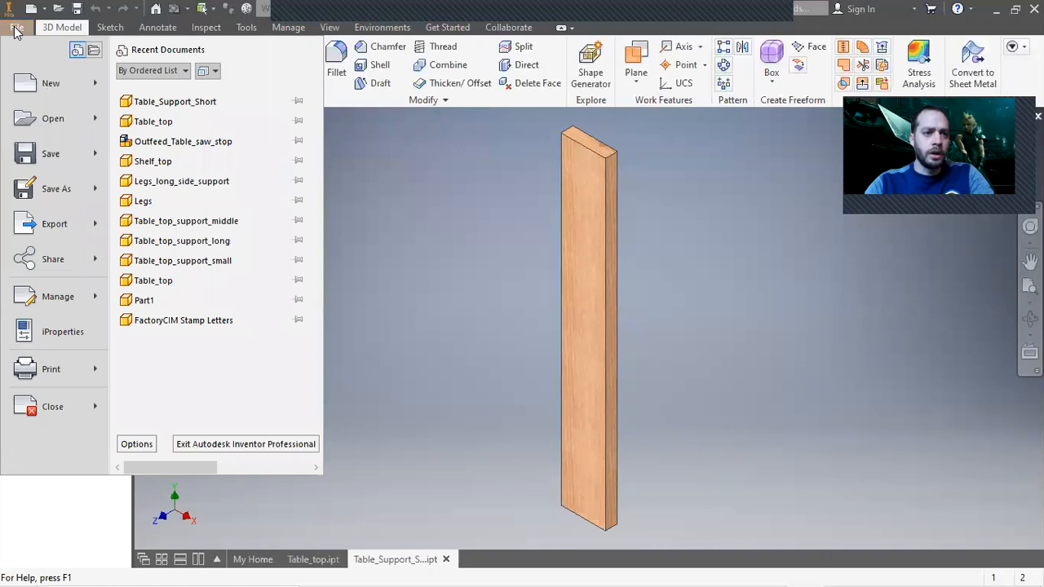
click(47, 81)
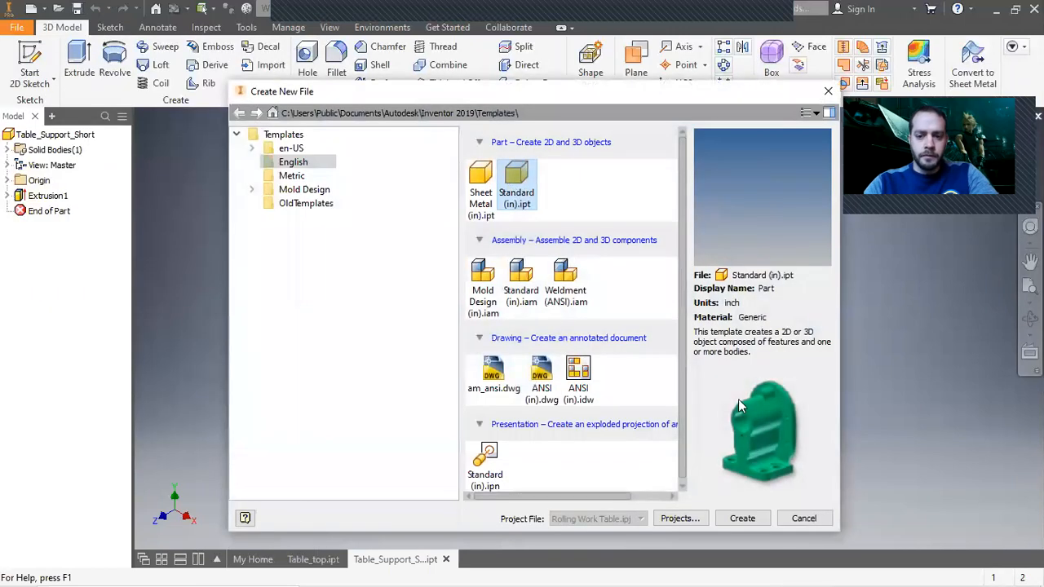
click(807, 522)
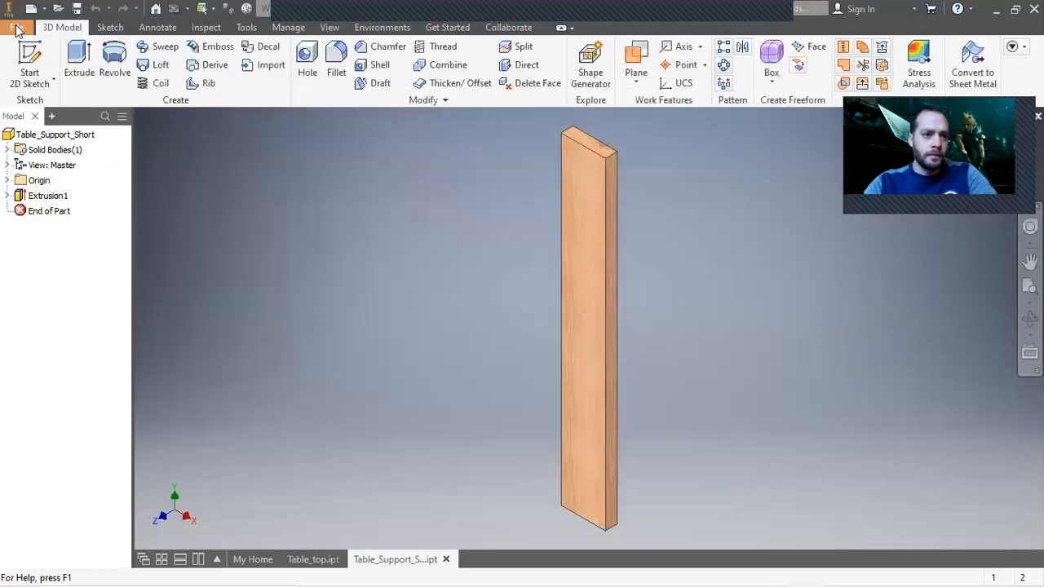
Step: Save a copy of the short support part under the name Table_Support_Long in the same folder
click(16, 28)
click(54, 188)
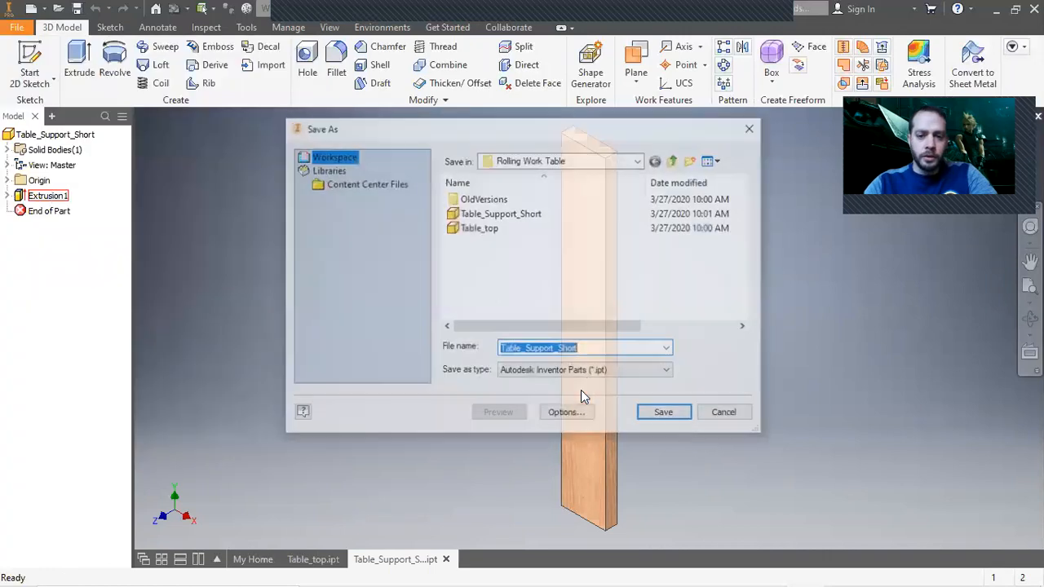
click(587, 351)
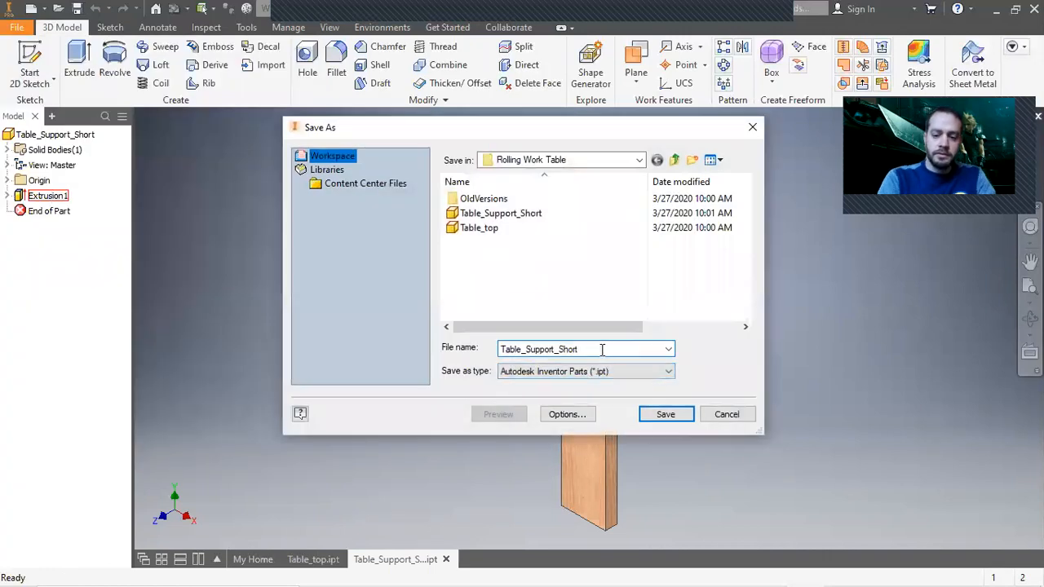
key(BackSpace)
key(BackSpace)
key(BackSpace)
key(BackSpace)
text(Long)
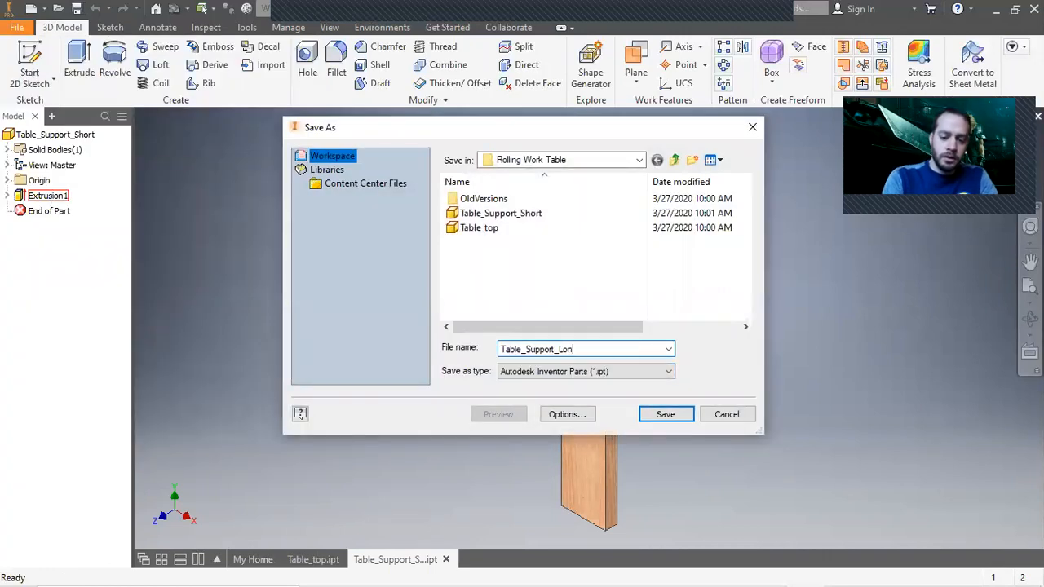
click(677, 415)
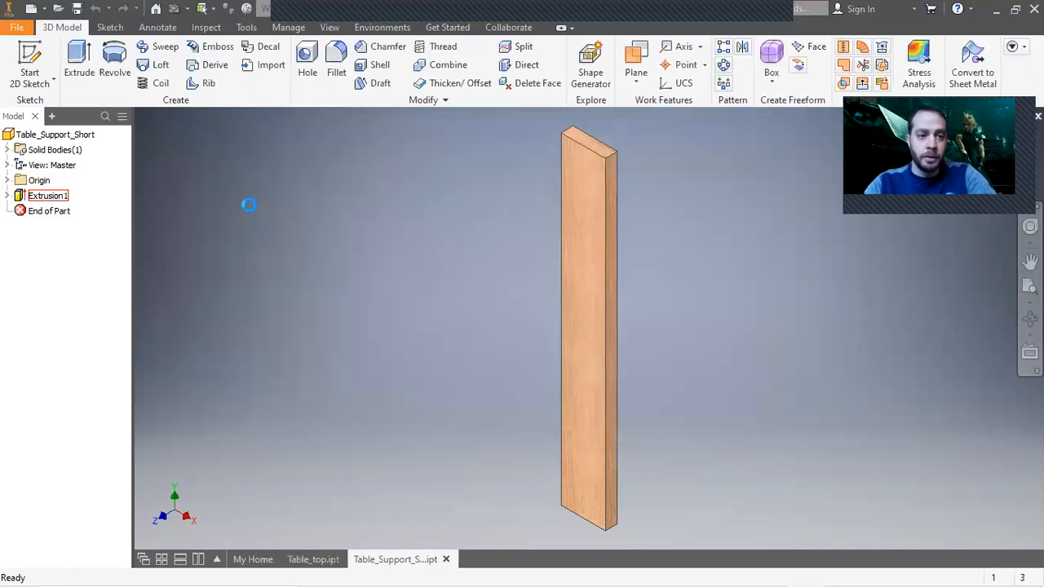
Step: Set the extrusion distance of the long support part to 72-2*1.5 in and save the part
double_click(49, 196)
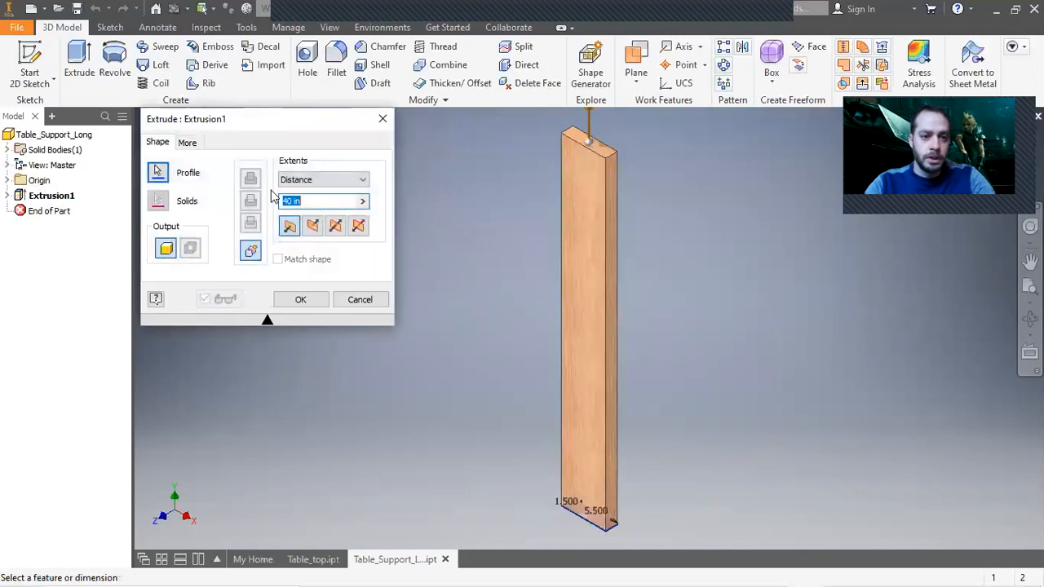
key(BackSpace)
key(BackSpace)
key(BackSpace)
key(BackSpace)
key(BackSpace)
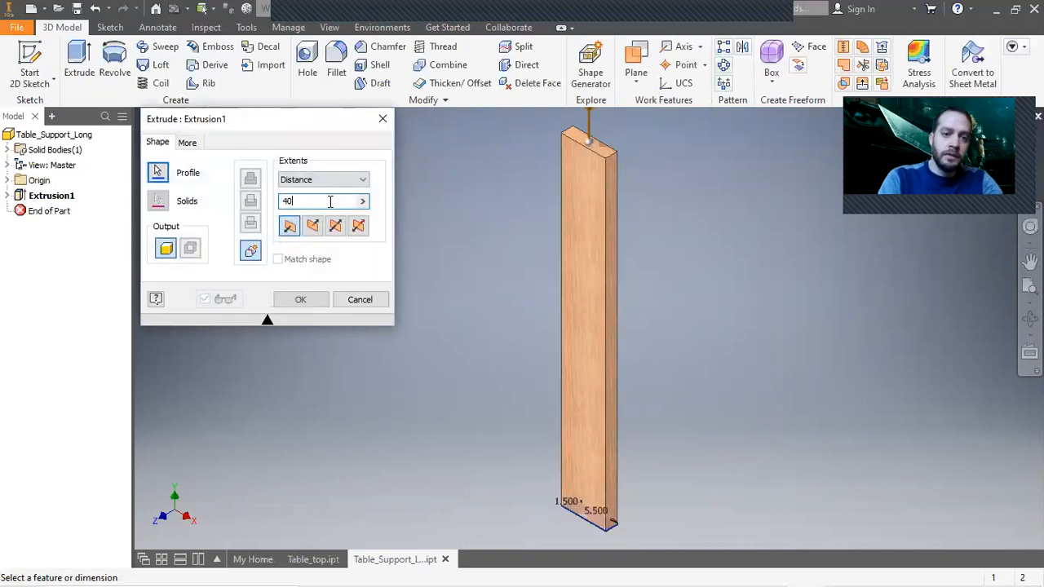
text(72)
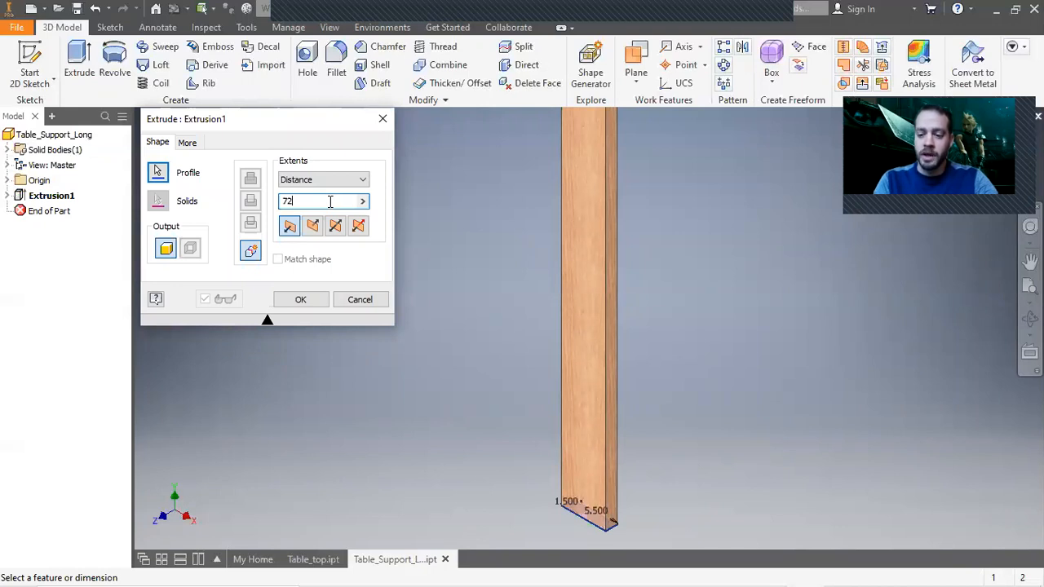
text(2*1.)
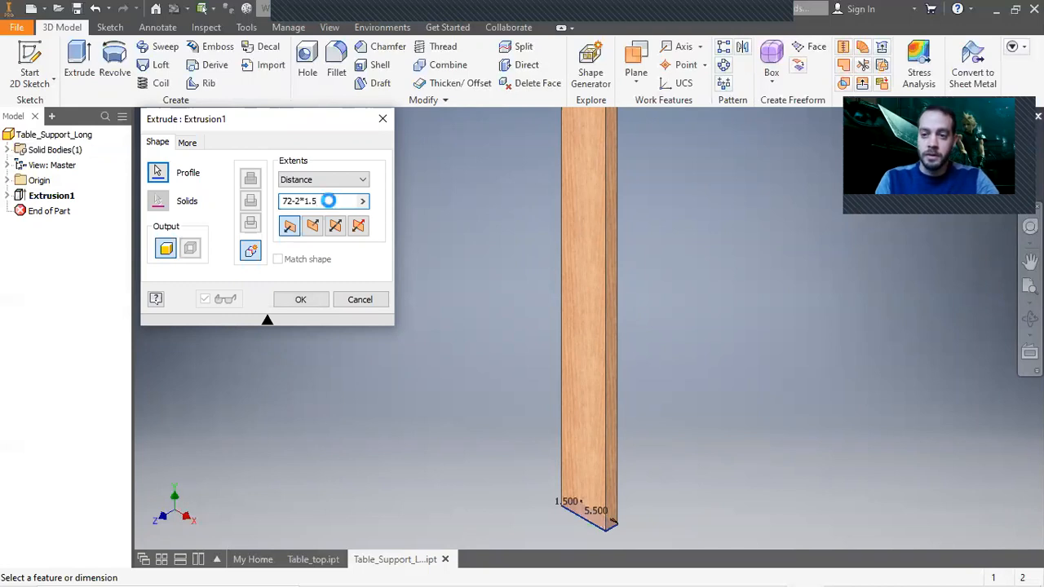
text(5)
key(Return)
scroll(434, 297, up, 3)
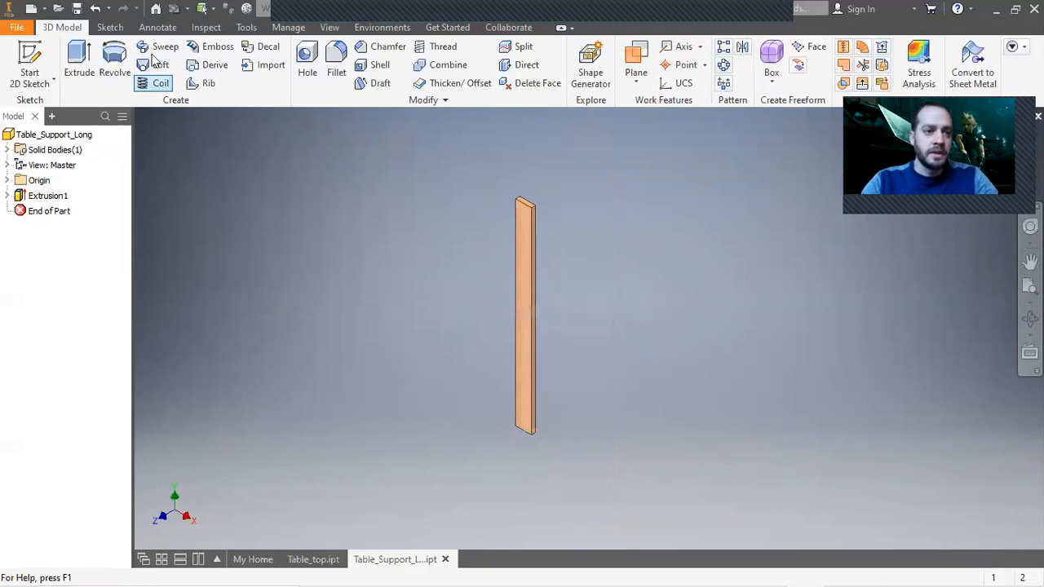
click(77, 10)
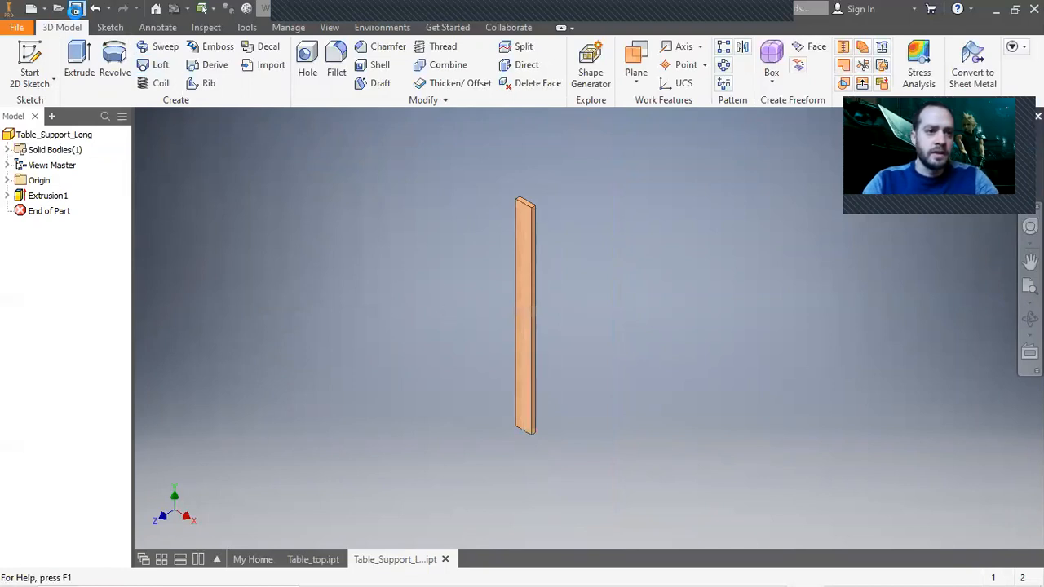
Step: Create an assembly from the Standard (in).iam template and place one Table_top component in it
click(16, 31)
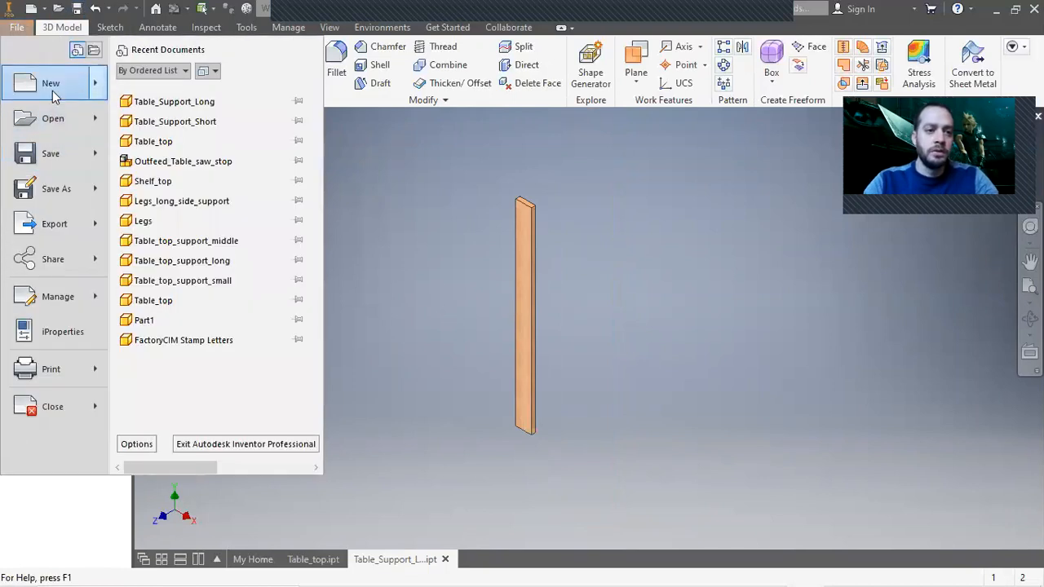
click(579, 278)
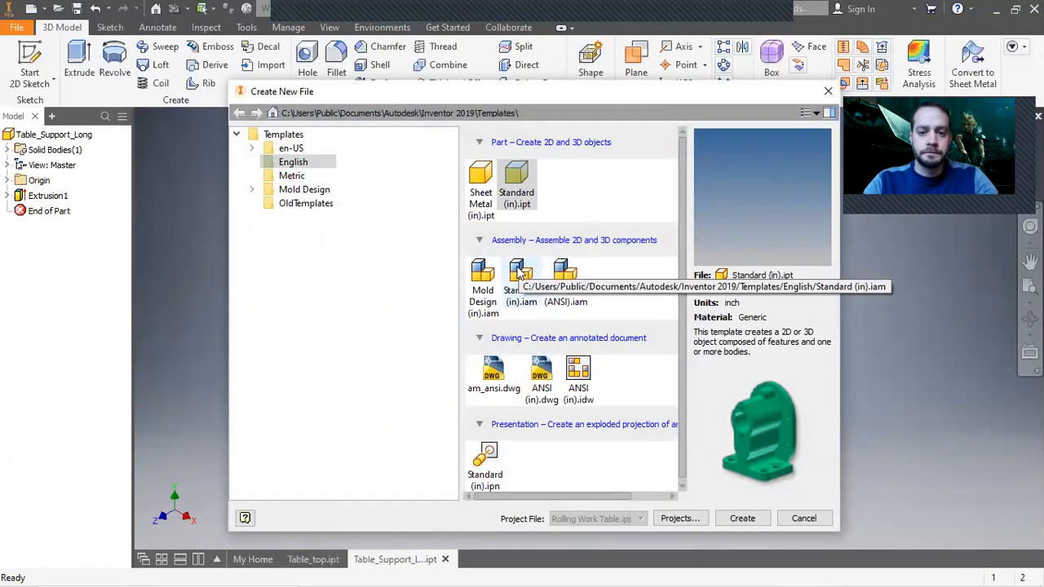
double_click(517, 267)
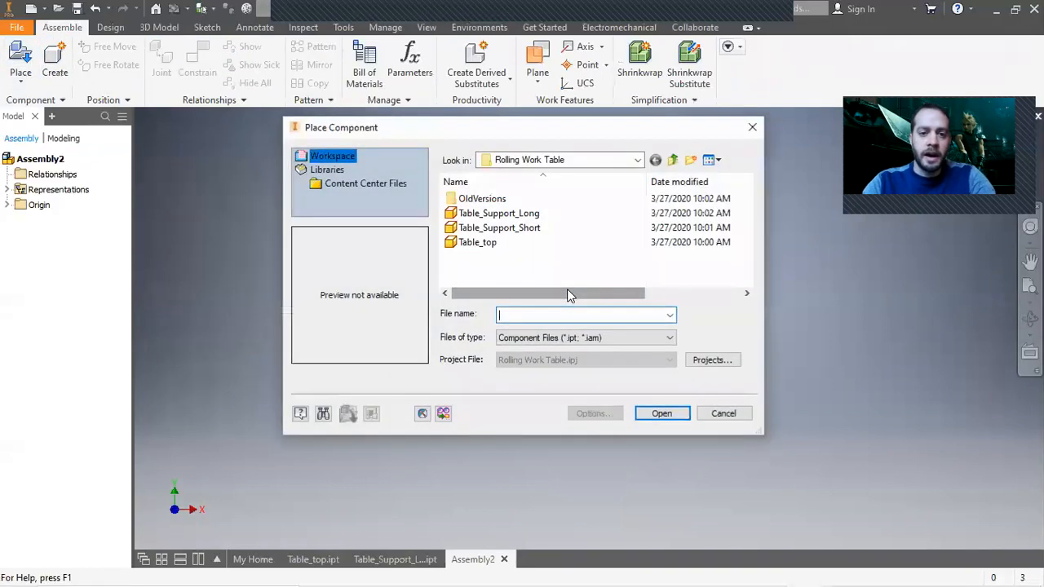
click(521, 244)
double_click(520, 244)
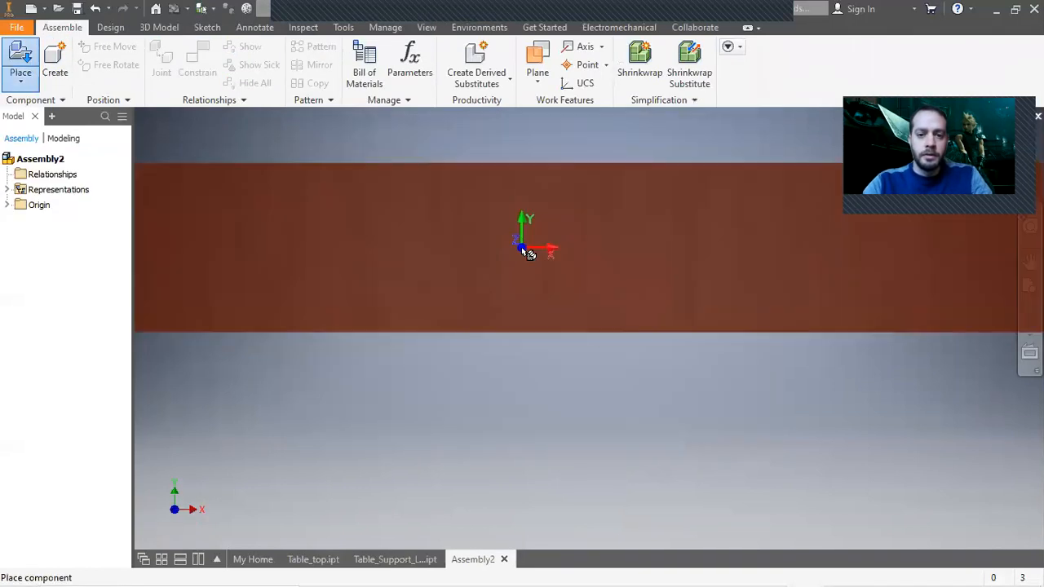
right_click(572, 310)
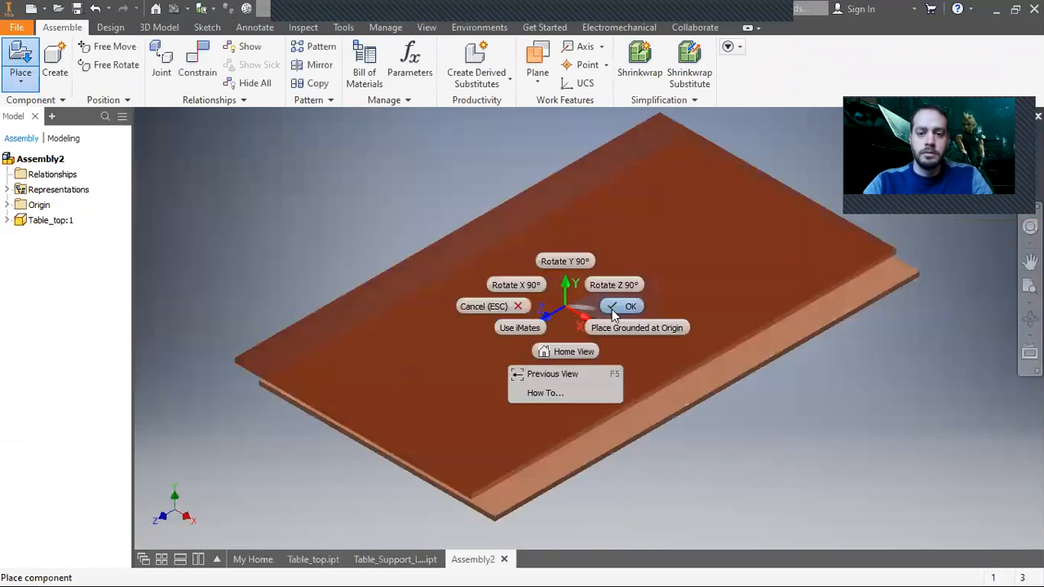
click(610, 306)
Step: Place one Table_Support_Short and one Table_Support_Long component together in the open space beside the table top
key(p)
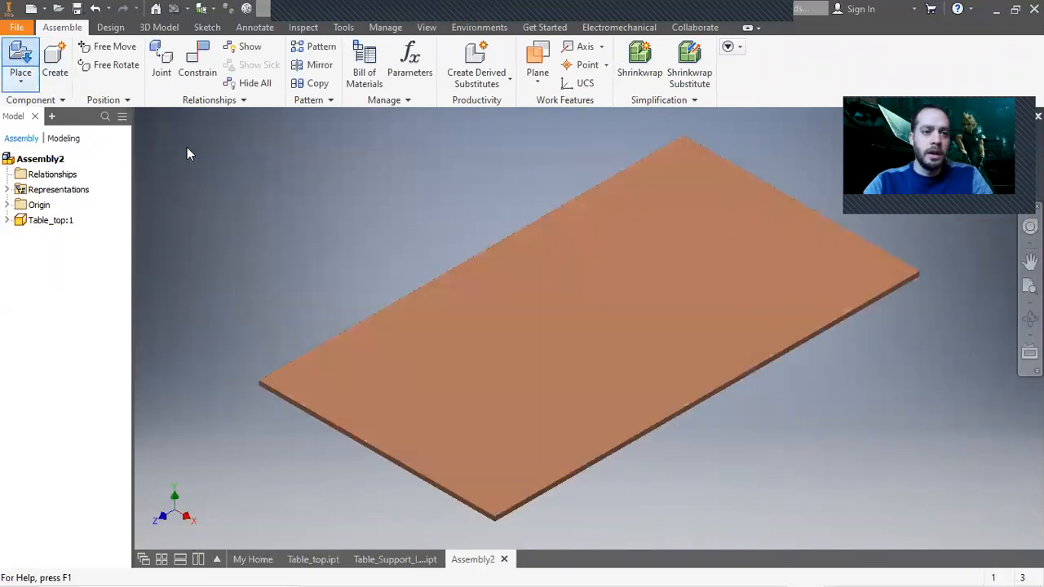
click(499, 228)
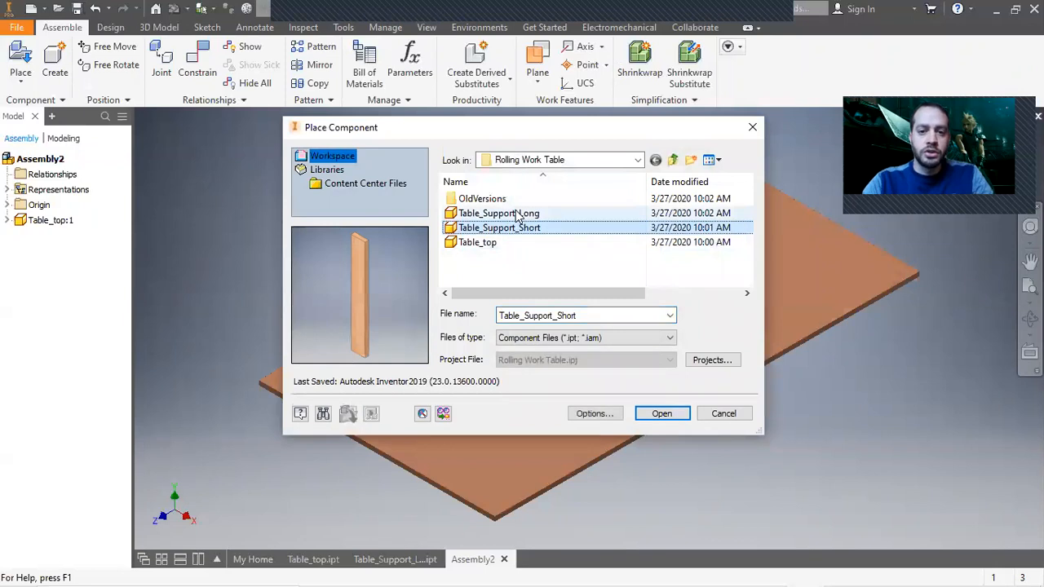
ctrl+click(499, 213)
click(662, 414)
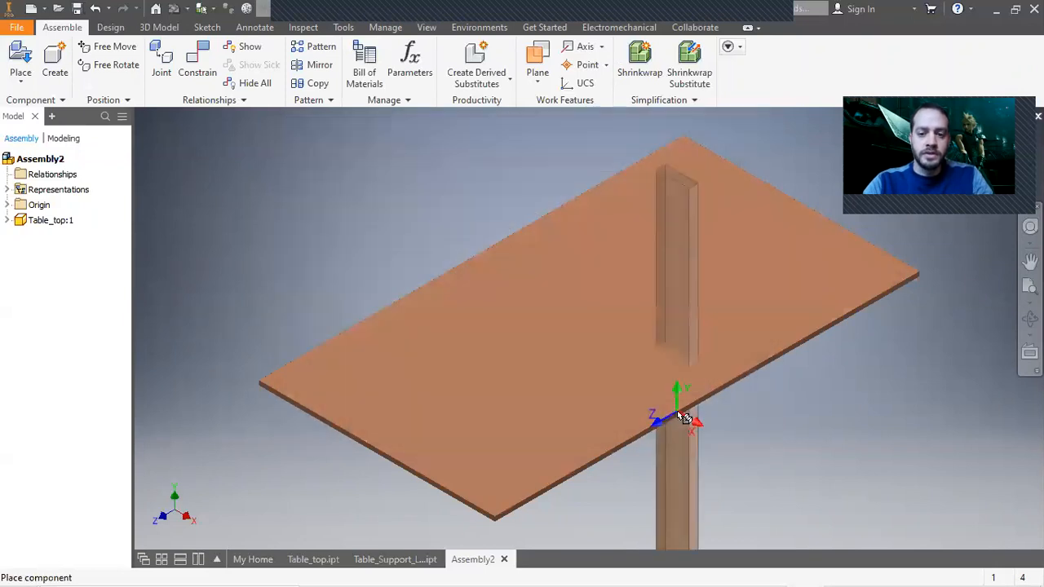
scroll(680, 400, down, 5)
click(490, 293)
right_click(372, 315)
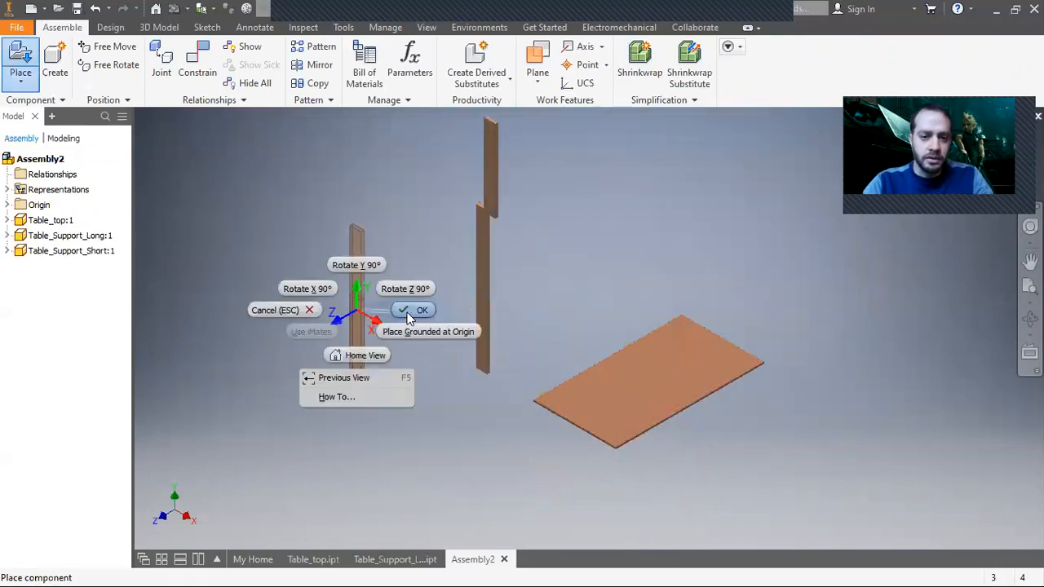
click(412, 314)
Step: Mate the upper end face of the long support to the wide face of the short support with 0 in offset
click(197, 64)
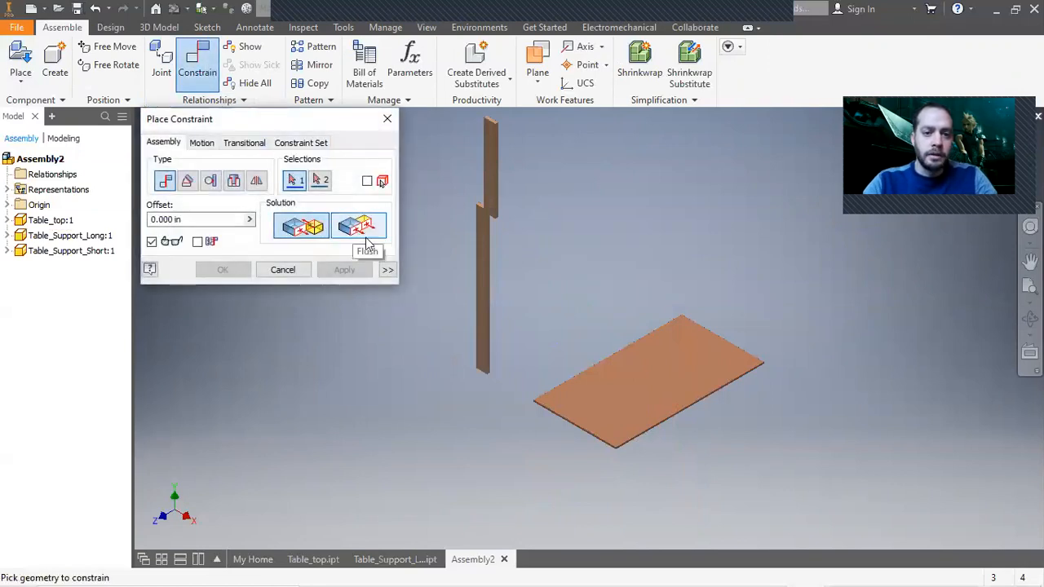
scroll(487, 207, up, 3)
scroll(501, 225, up, 2)
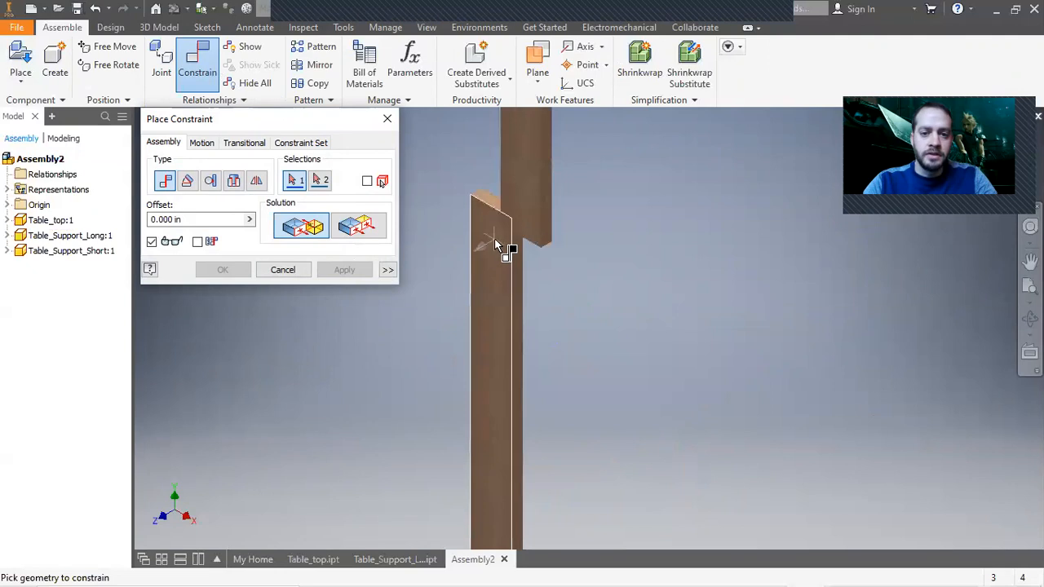
click(490, 202)
click(532, 225)
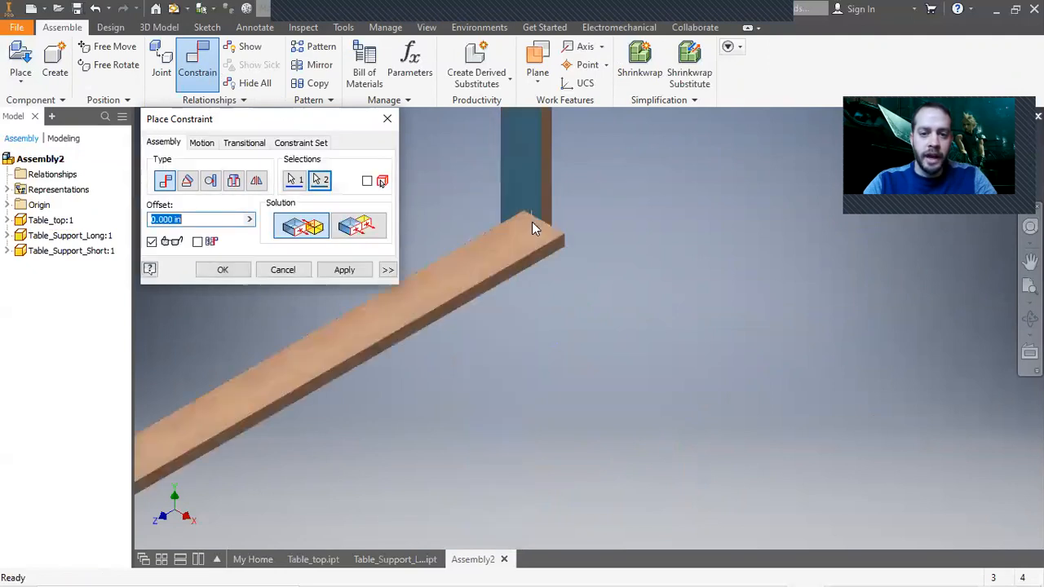
click(344, 270)
Step: Add a flush constraint between the narrow edge faces of the long and short supports with 0 in offset
click(357, 226)
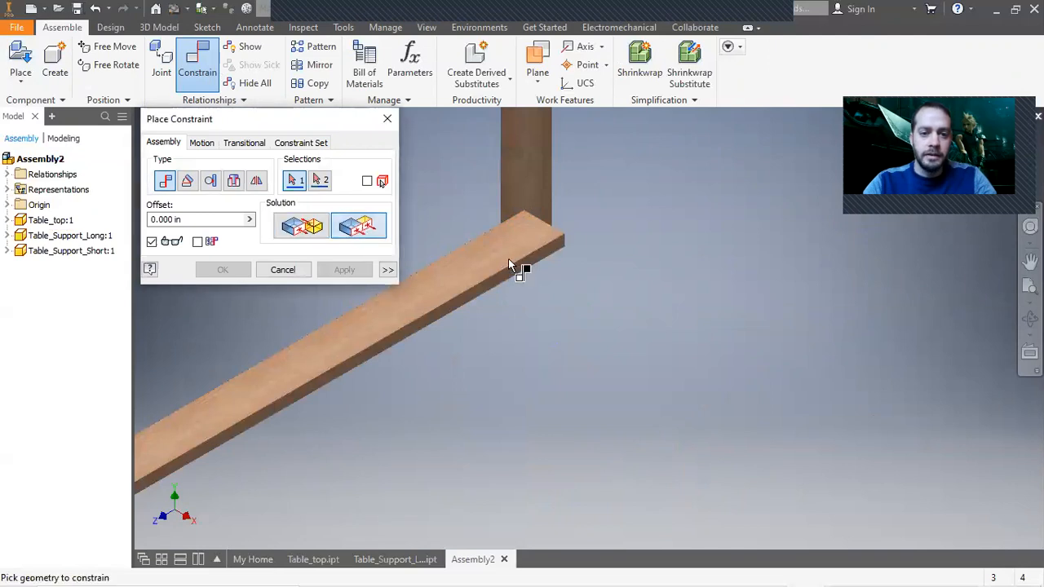
scroll(525, 253, up, 2)
scroll(539, 265, up, 2)
click(640, 134)
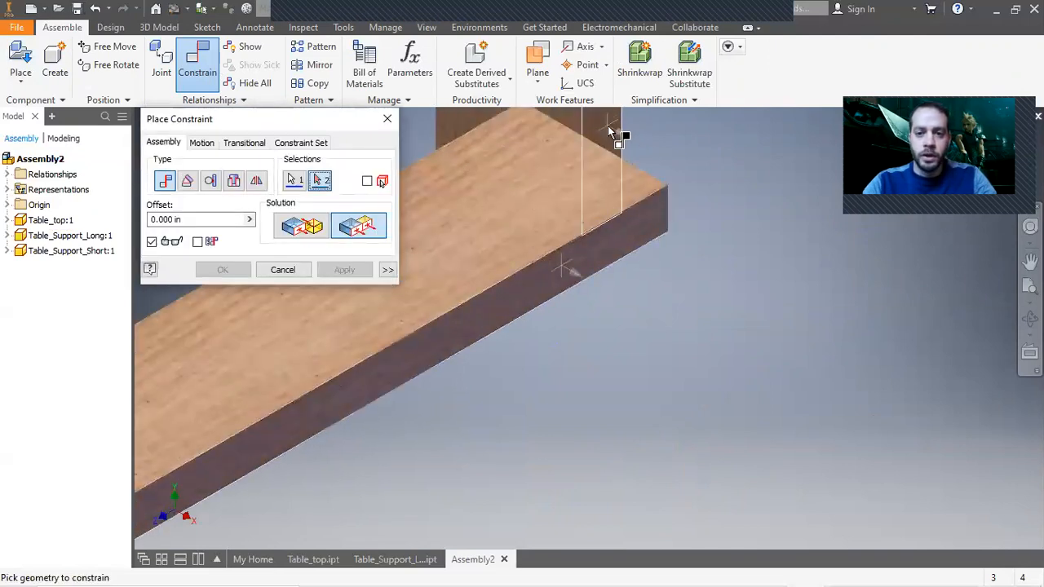
click(612, 131)
click(341, 271)
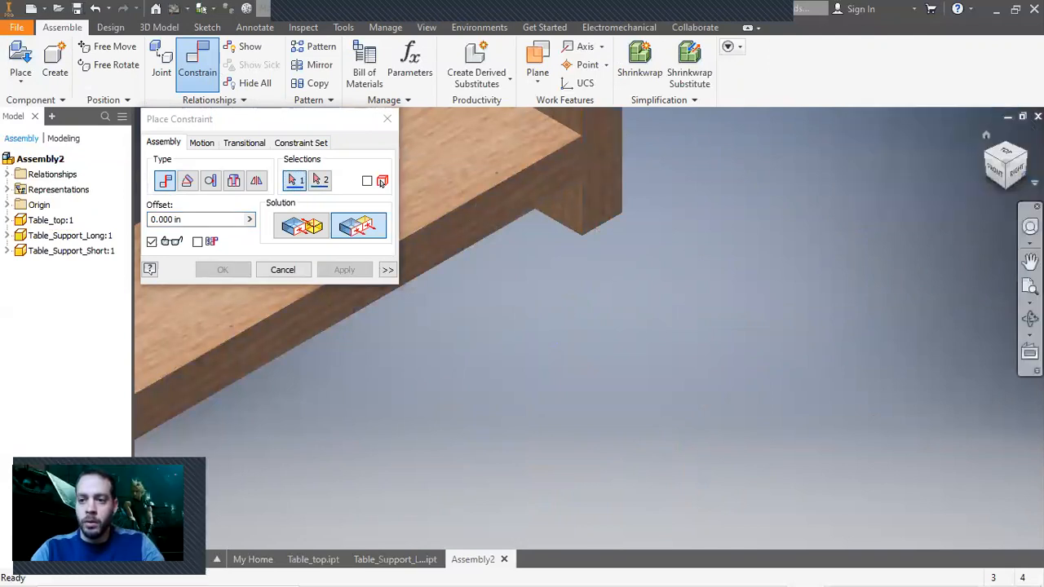
Step: Make the long support's underside flush with the short support's bottom end face to complete the L-shaped corner, and finish constraining
scroll(840, 221, down, 5)
scroll(610, 331, up, 5)
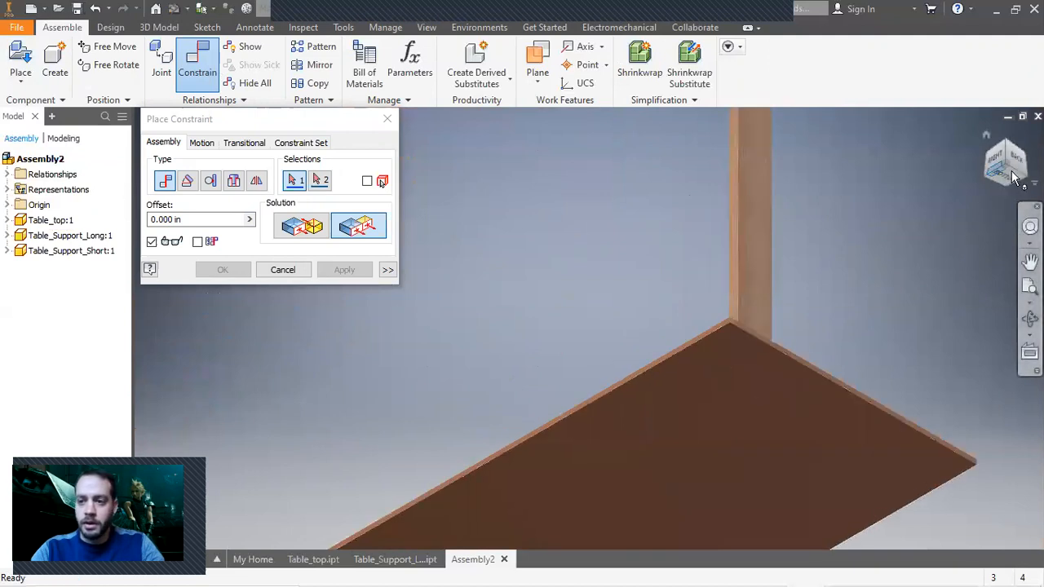
scroll(658, 297, down, 5)
scroll(690, 244, up, 5)
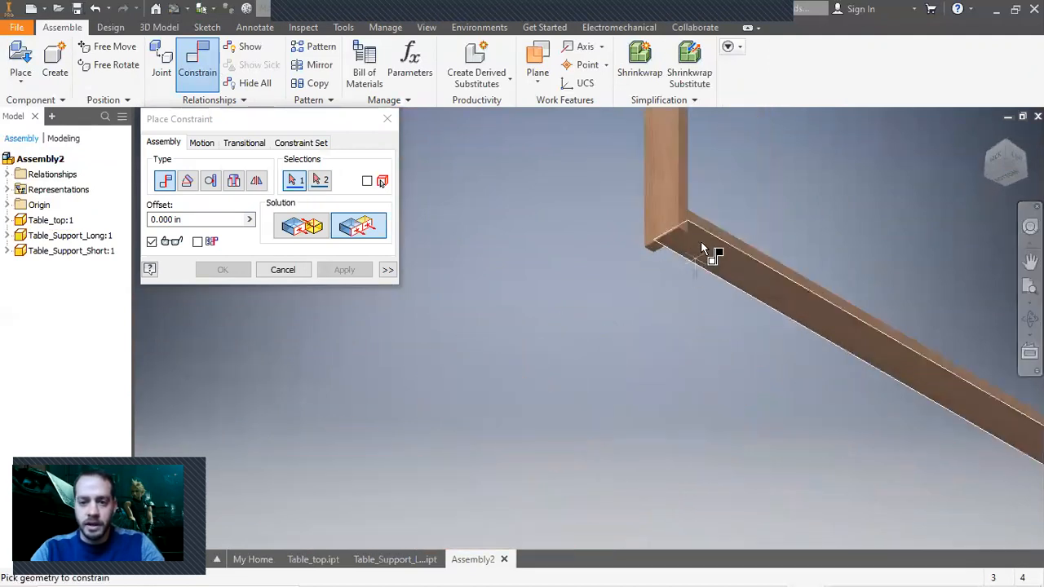
click(682, 243)
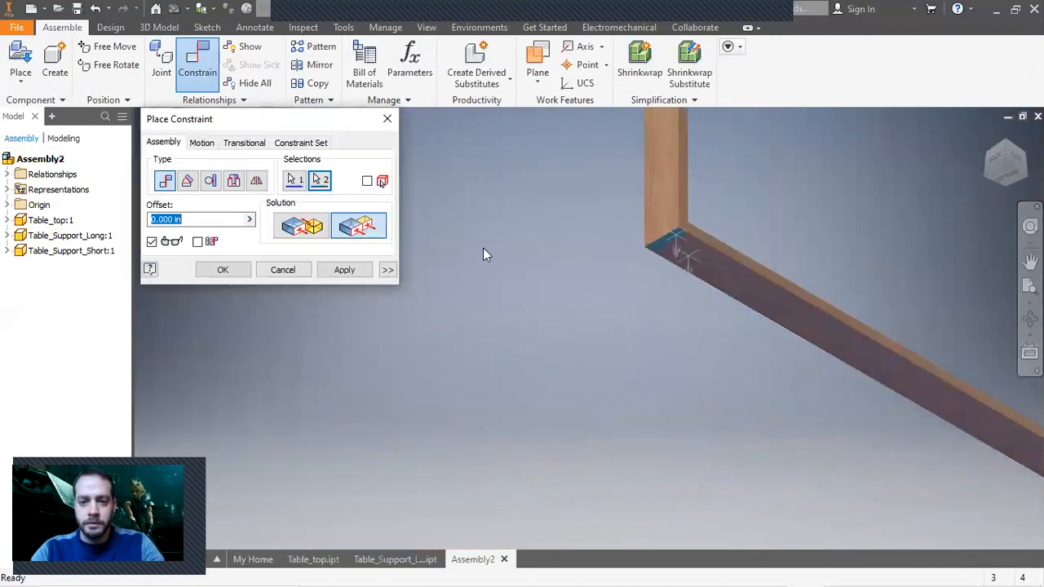
click(342, 270)
click(988, 142)
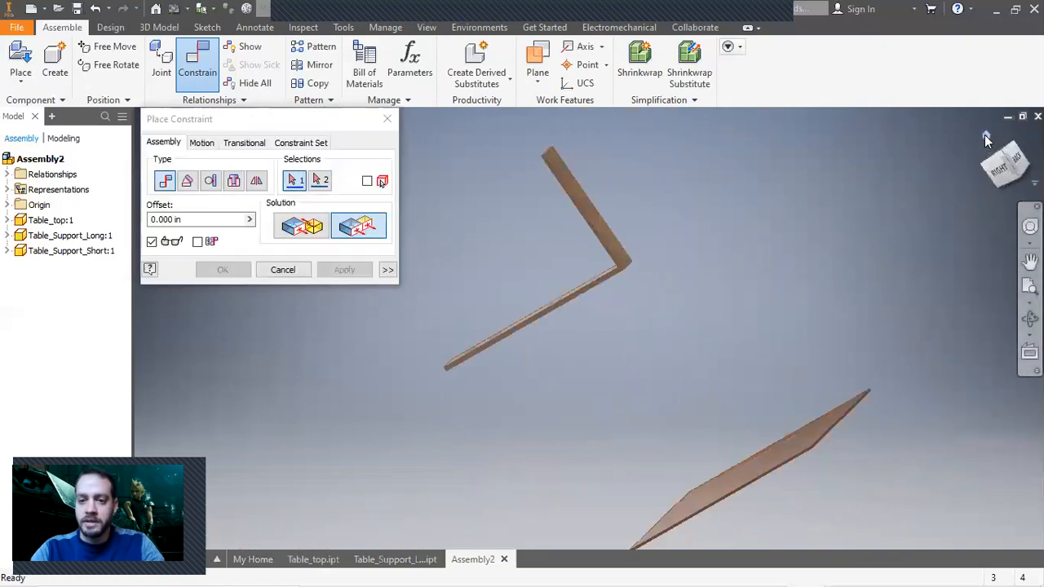
click(283, 270)
Step: Duplicate the constrained L-shaped pair of long and short supports in the assembly
drag(331, 148, 630, 355)
click(280, 202)
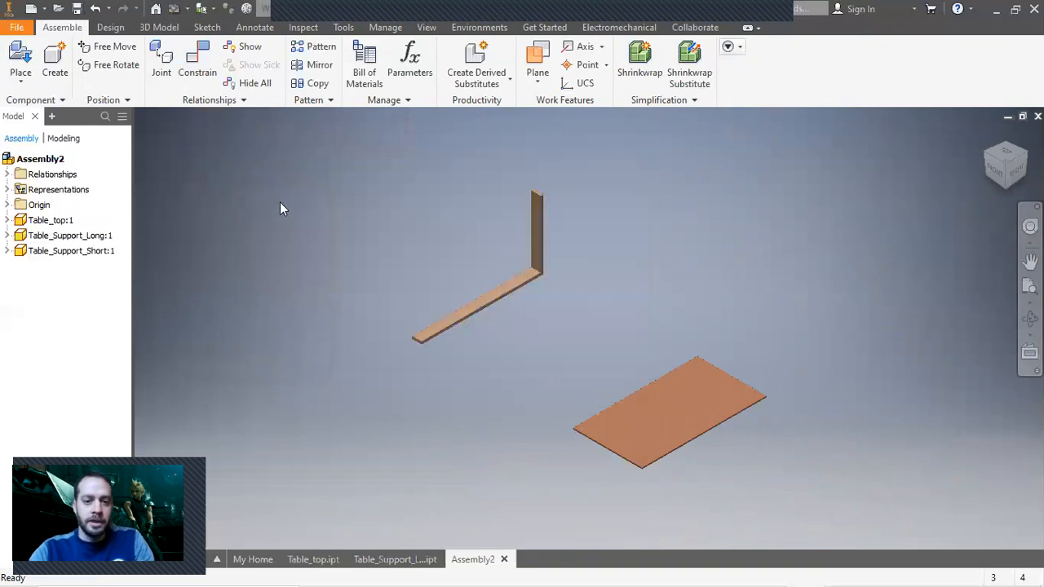
key(ctrl+v)
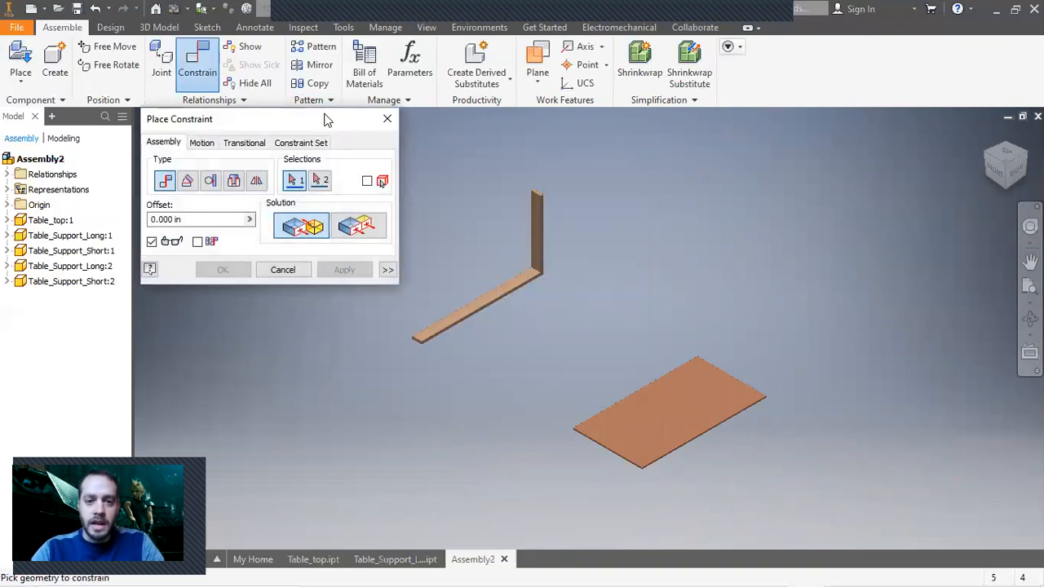
Step: Mate one L-pair's short support end face to the wide inner face of the other pair's long support with 0 in offset
drag(325, 120, 876, 137)
scroll(280, 133, up, 3)
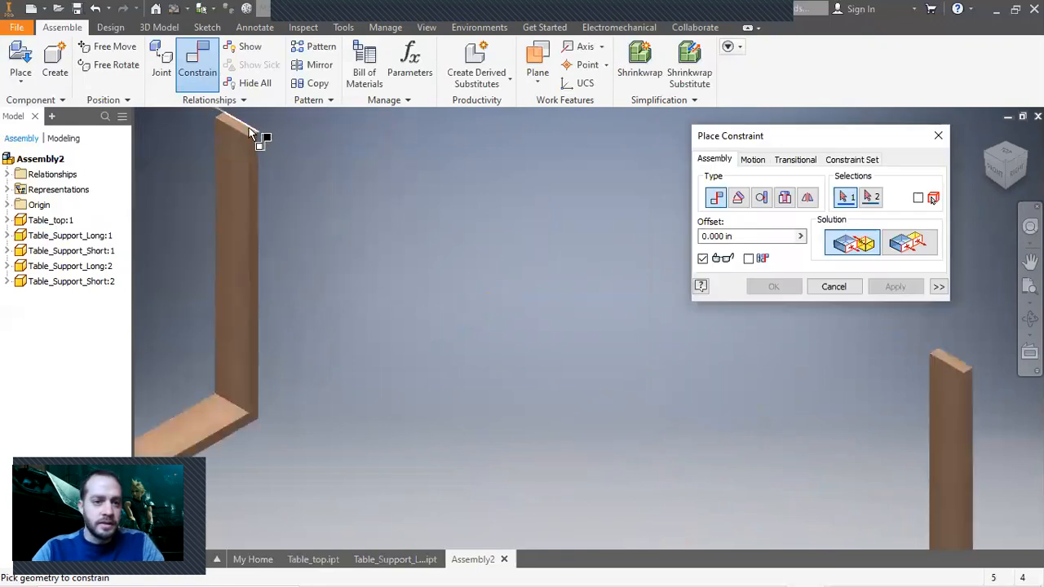
click(249, 133)
scroll(560, 279, down, 5)
scroll(546, 393, up, 4)
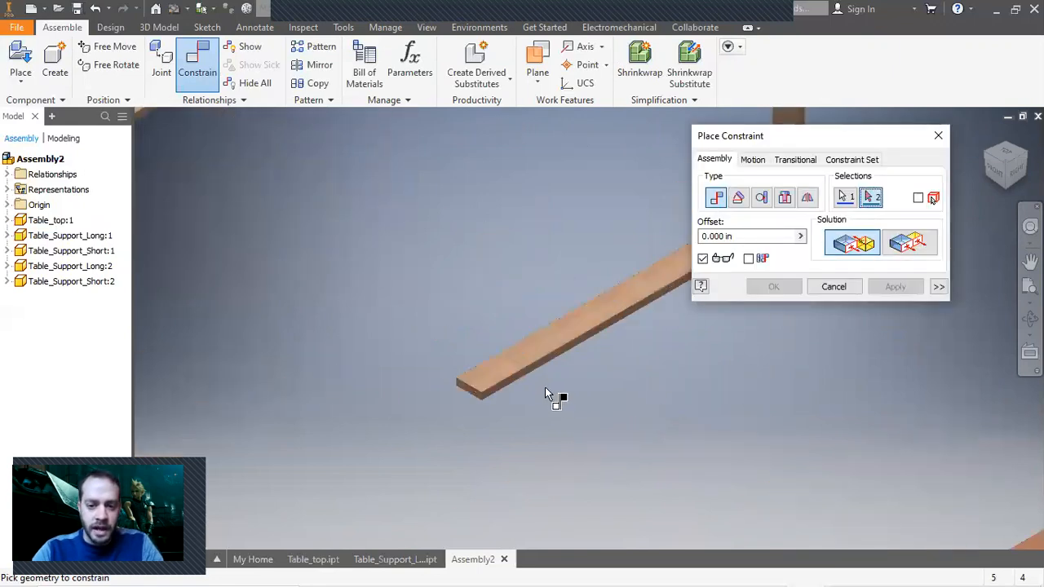
click(479, 388)
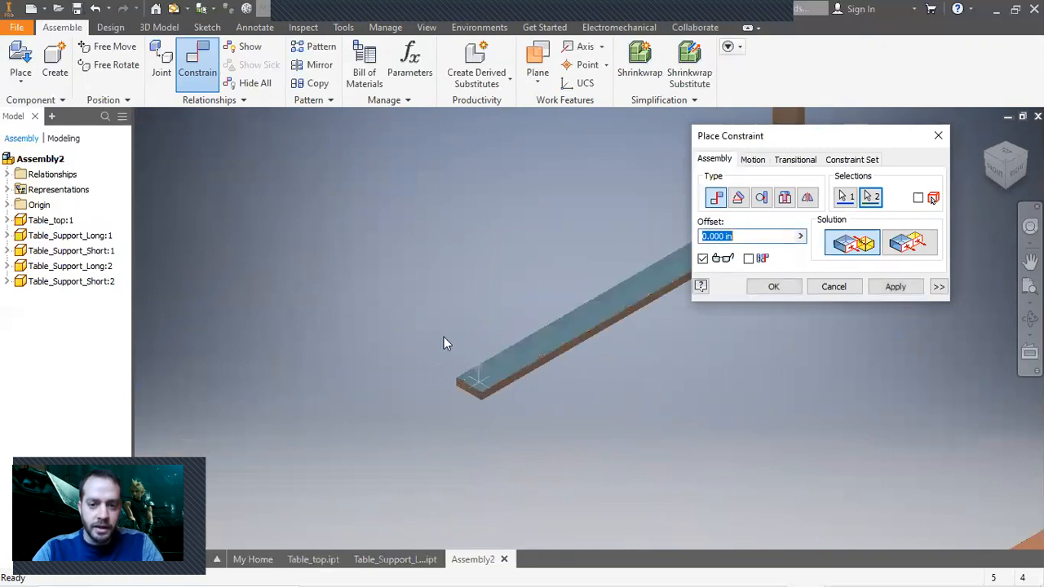
scroll(444, 334, down, 4)
click(895, 287)
Step: Make the narrow edge face of that short support flush with the narrow edge face of the other pair's long support
click(908, 242)
scroll(277, 314, up, 5)
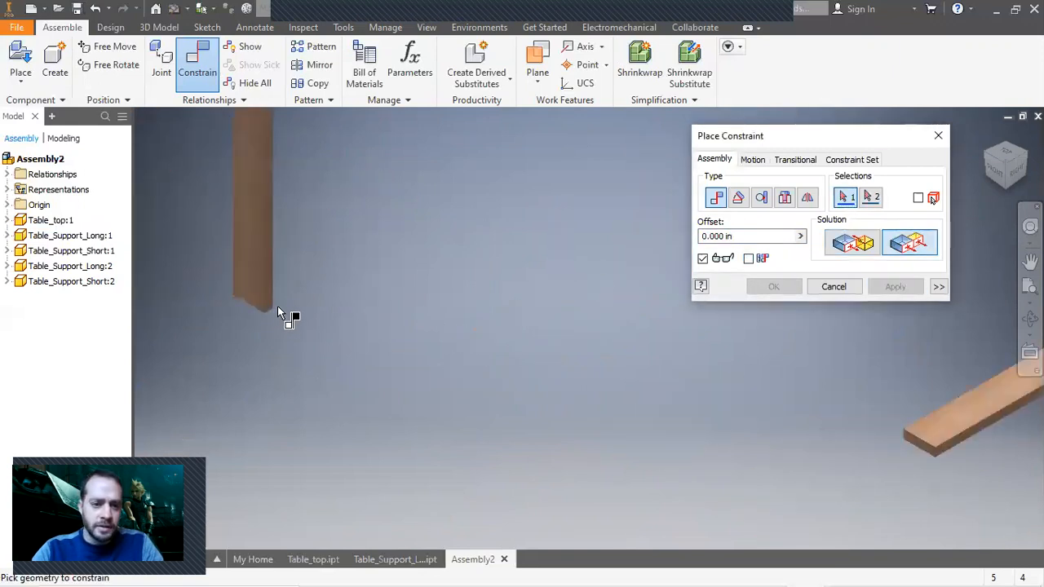
click(275, 305)
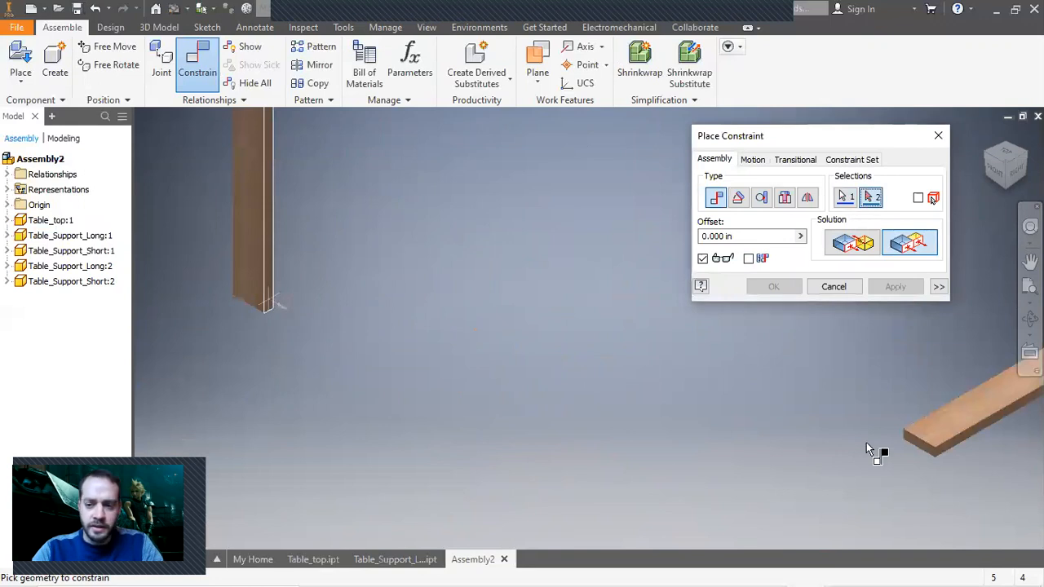
click(955, 442)
click(912, 287)
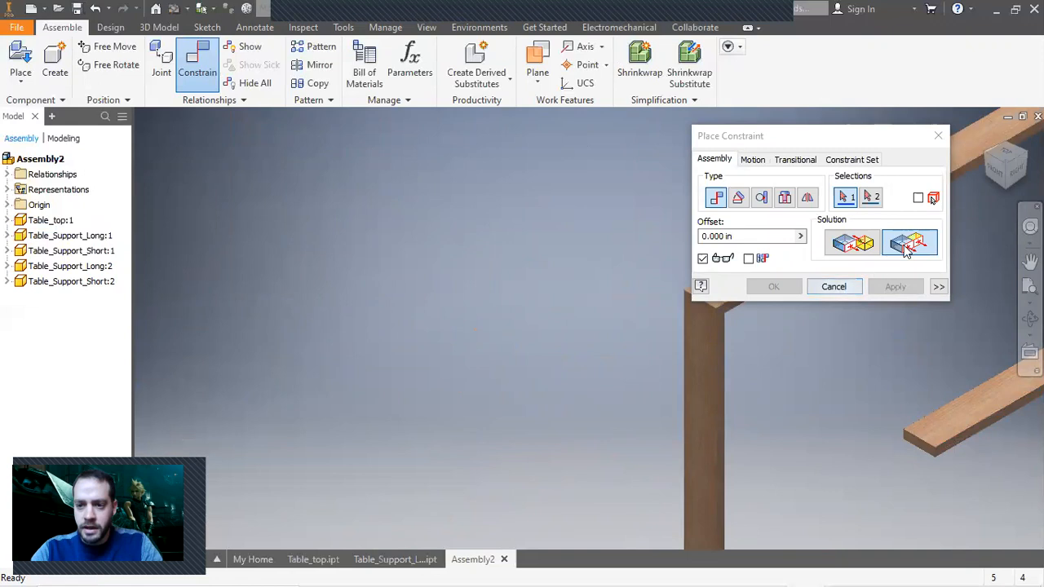
Step: Make the short support's outer wide face flush with the long support's end face to close the rectangular frame, and finish constraining
click(698, 439)
click(928, 451)
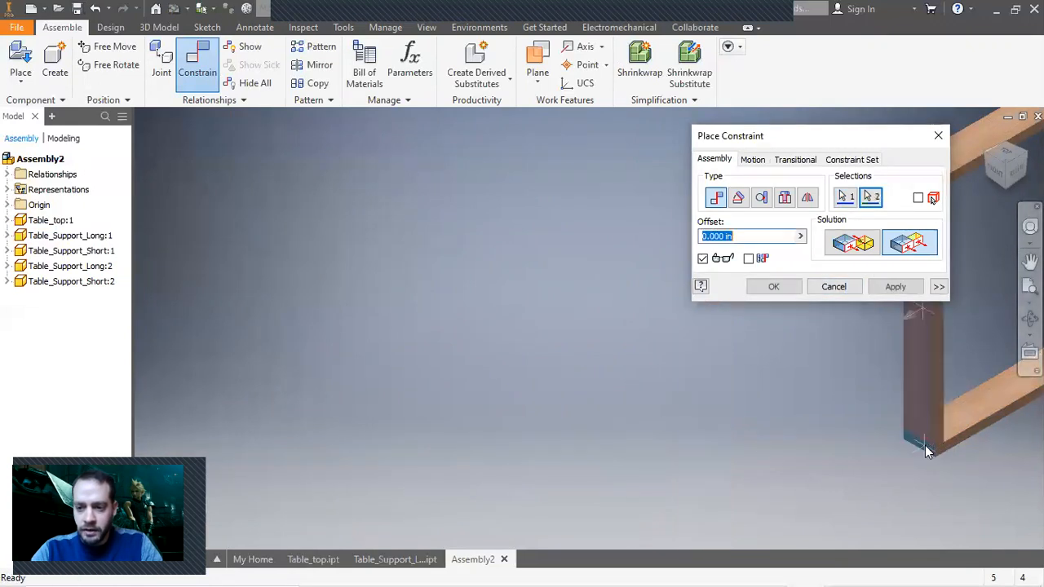
click(896, 287)
click(840, 287)
scroll(837, 339, down, 7)
middle_drag(825, 339, 533, 319)
Step: Mate the support frame's narrow edge face to the underside of the table top with 0 in offset
click(198, 66)
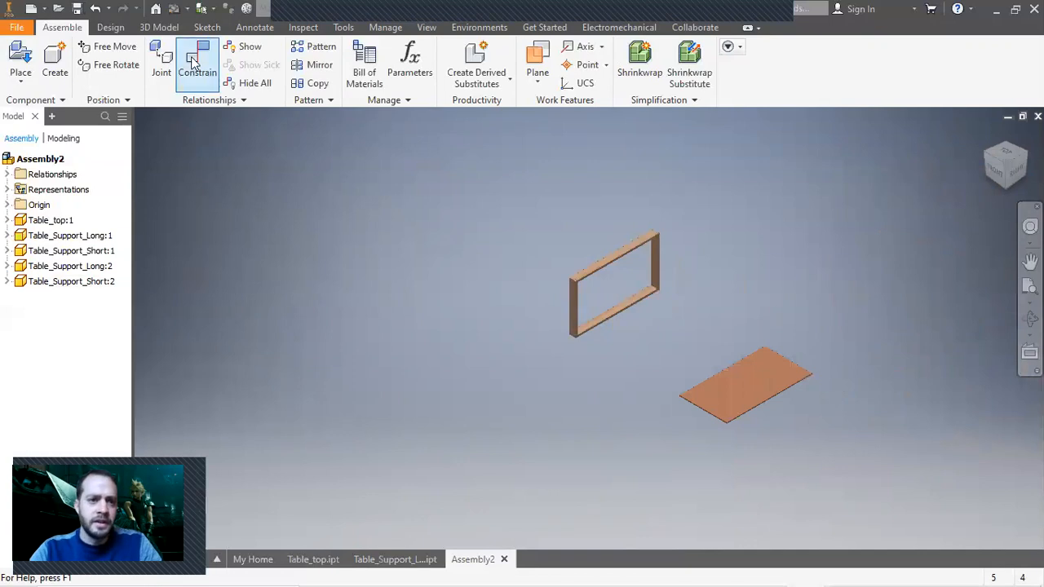
scroll(608, 271, up, 3)
scroll(607, 271, up, 2)
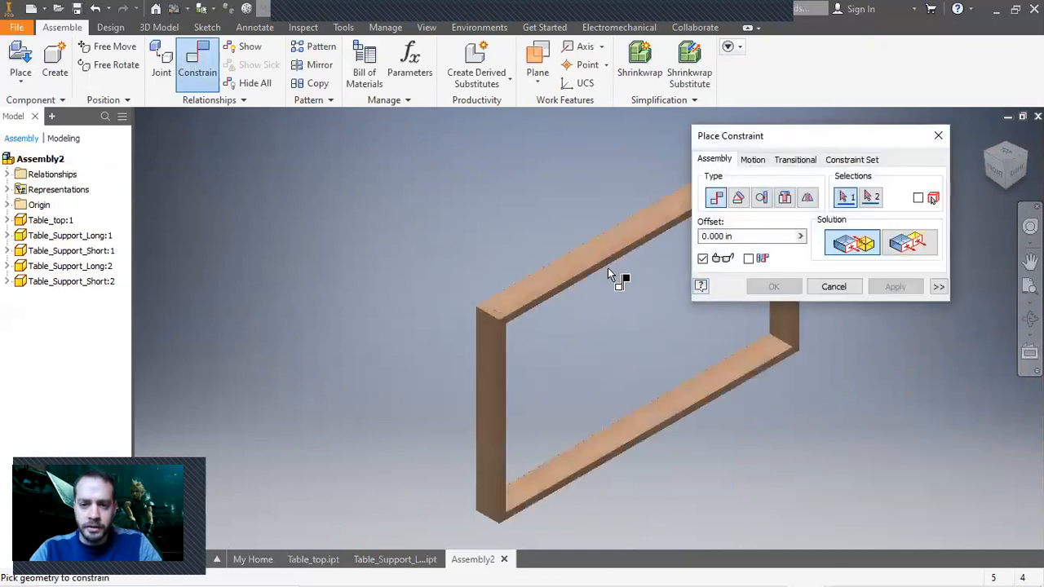
scroll(605, 264, up, 3)
click(607, 272)
scroll(607, 272, down, 5)
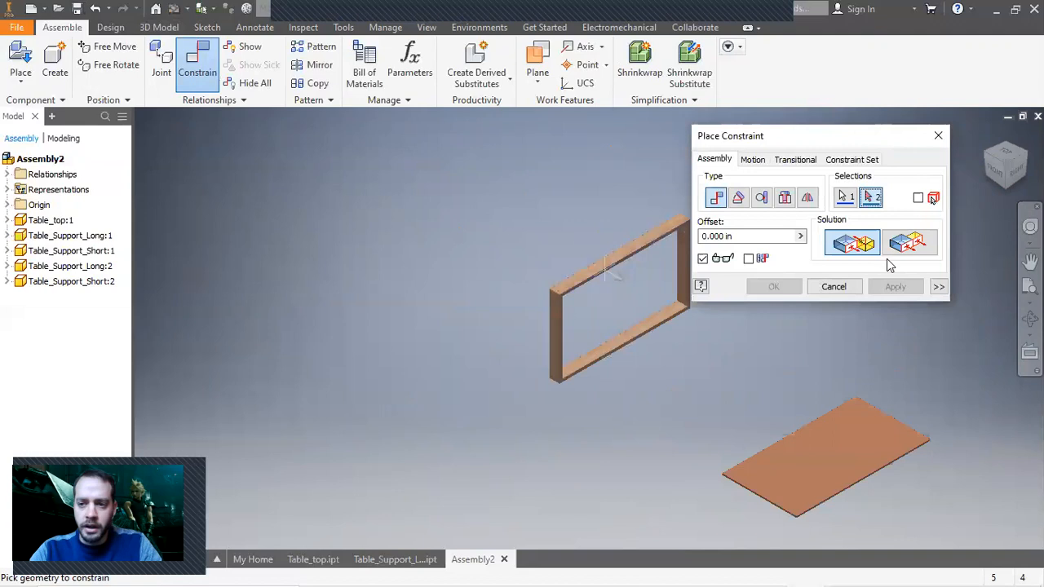
click(1005, 193)
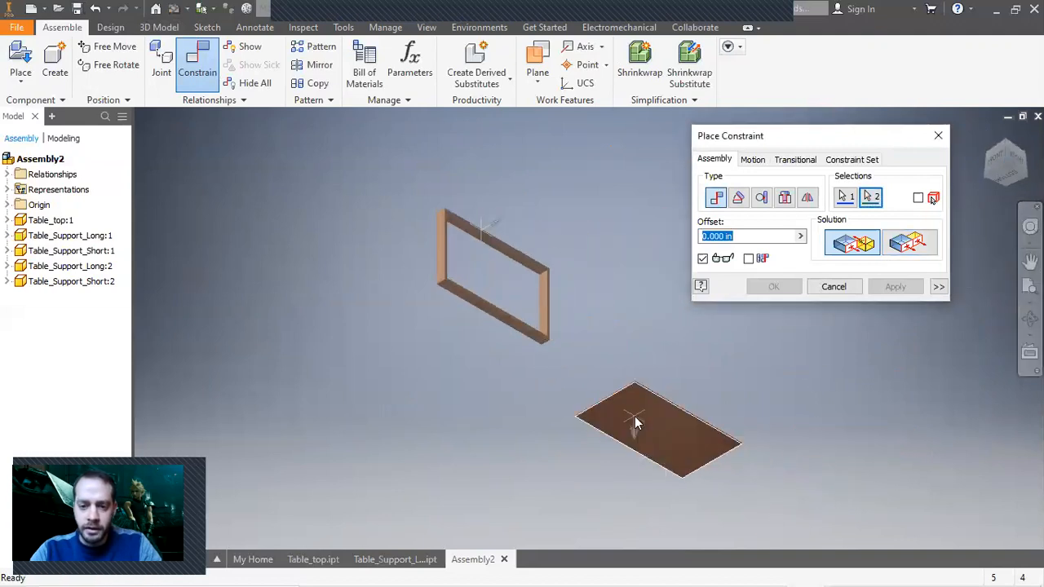
click(640, 449)
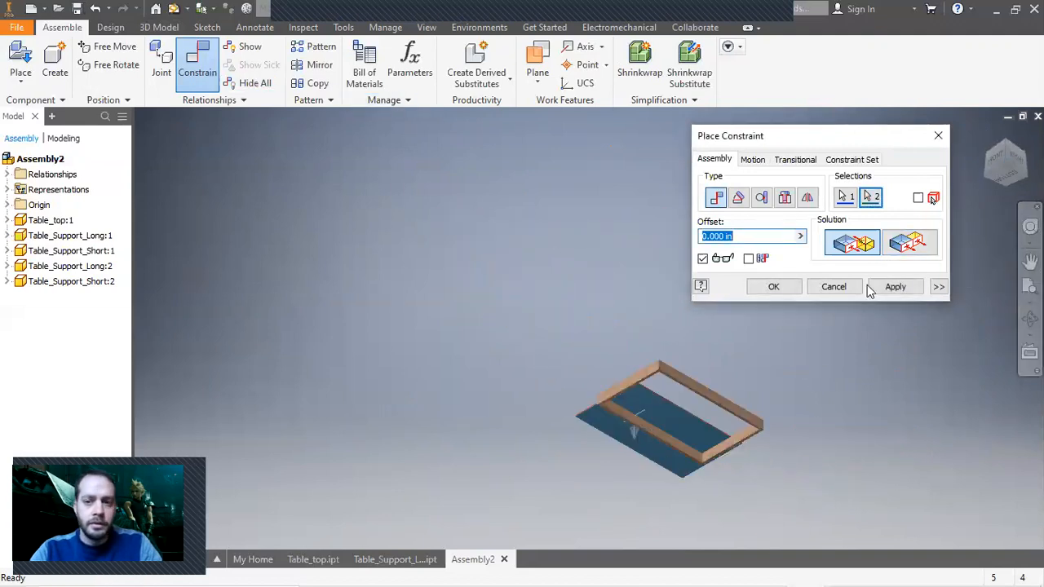
click(896, 287)
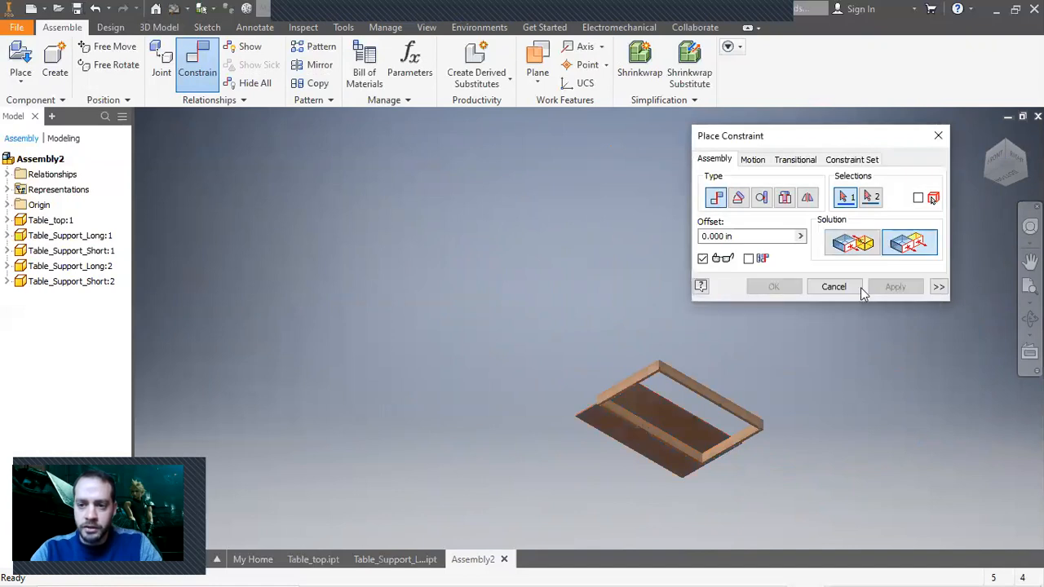
Step: Make the outer wide face of the frame's long support flush with the table top's long edge at 0 in offset
scroll(684, 383, up, 2)
scroll(684, 384, up, 2)
click(678, 401)
scroll(563, 424, up, 2)
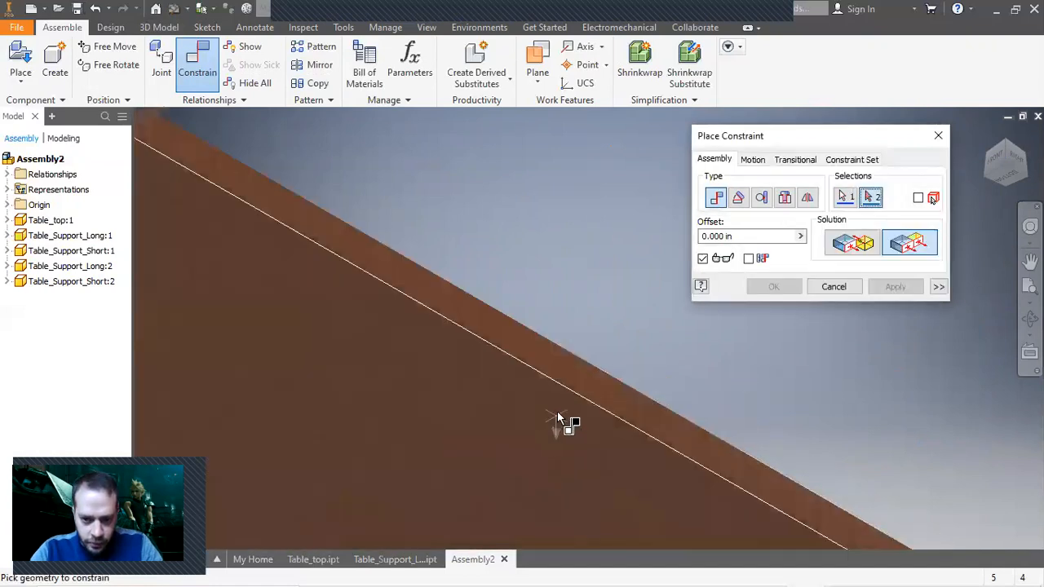
click(571, 377)
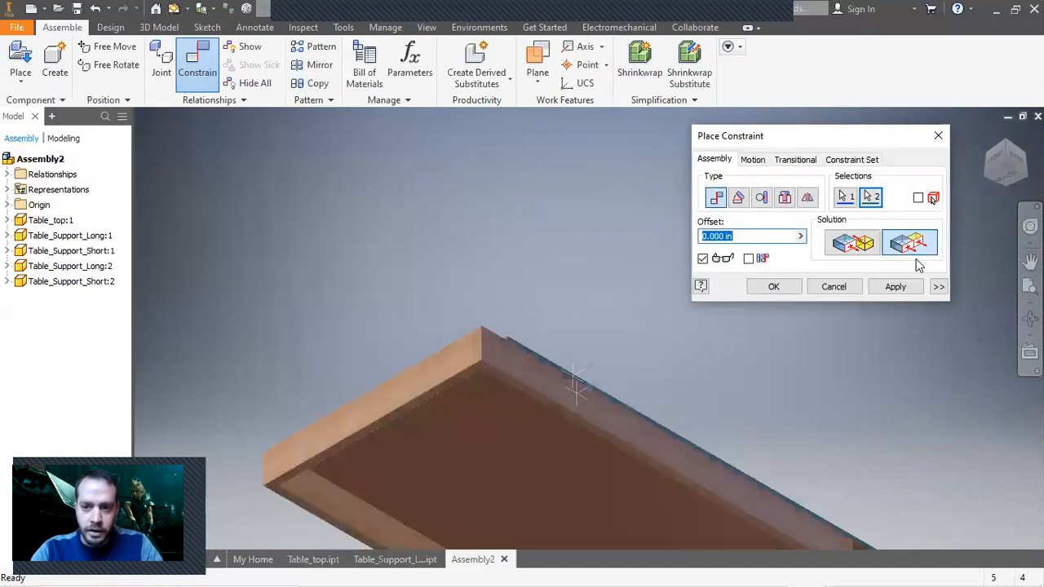
click(906, 289)
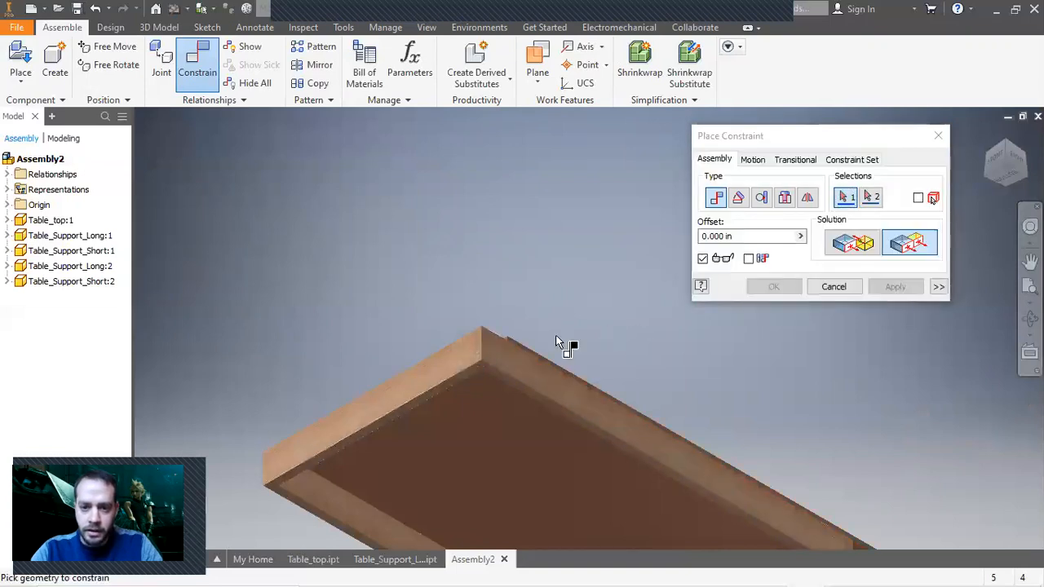
Step: Make the short support's outer wide face flush with the table top's short edge at 0 in offset and finish constraining
click(459, 351)
scroll(502, 340, down, 5)
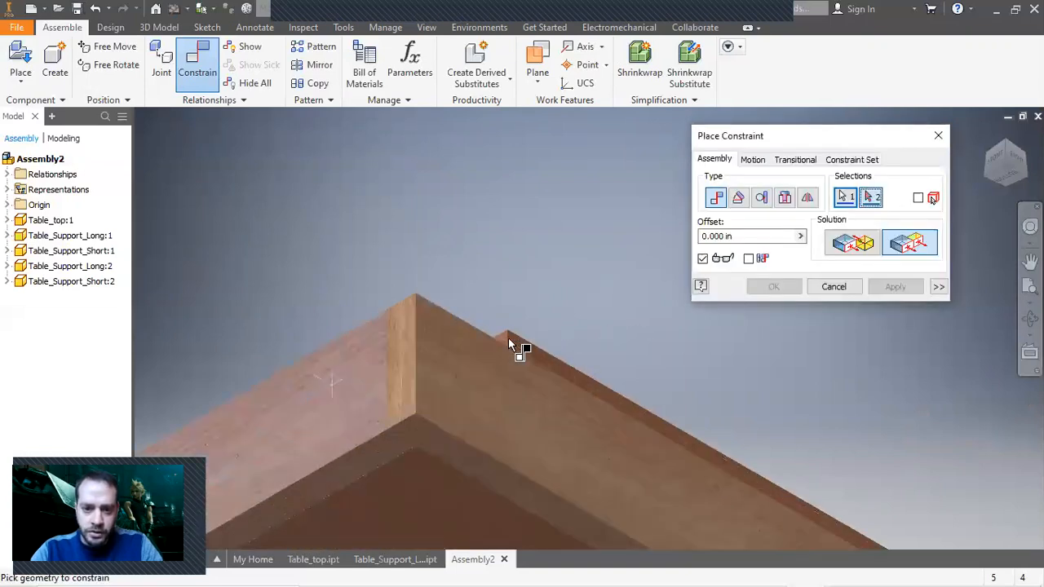
click(500, 338)
scroll(522, 336, up, 5)
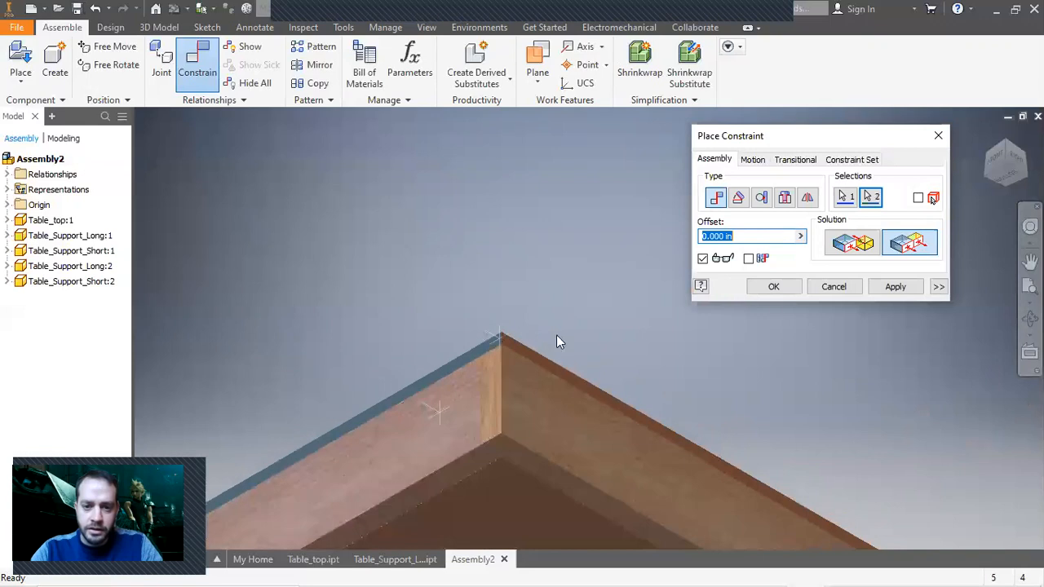
click(895, 287)
click(855, 289)
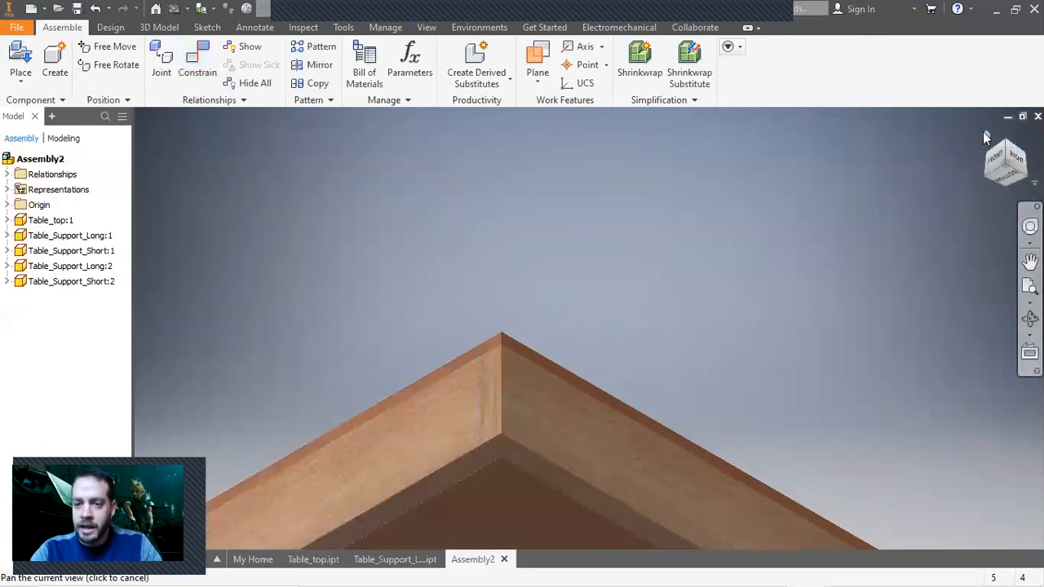
Step: Check the frame's fit from both sides, then delete Flush:4 from Table_Support_Long:2 and pull that support away from the frame
click(985, 133)
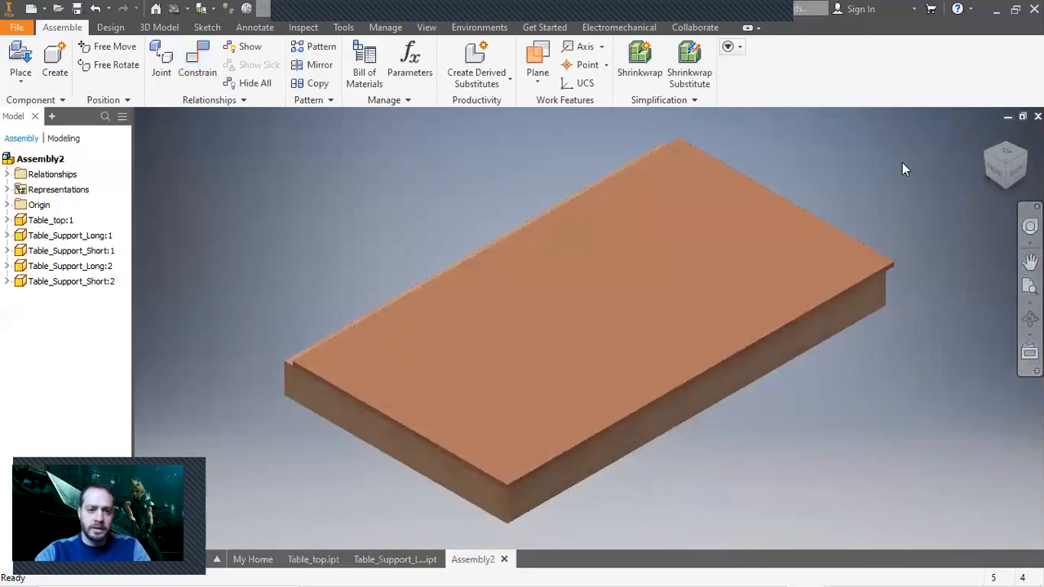
drag(560, 422, 604, 373)
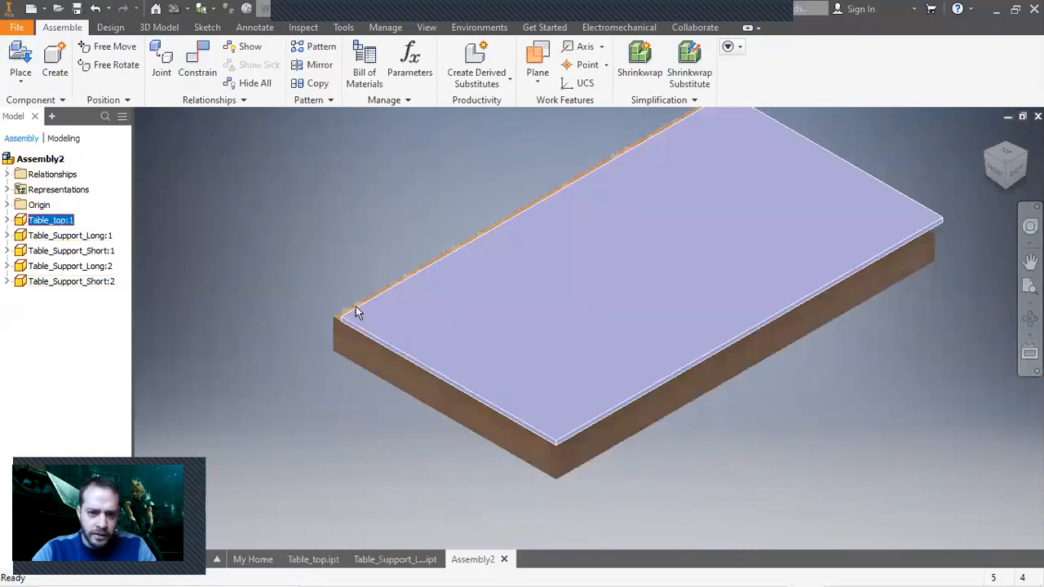
key(Escape)
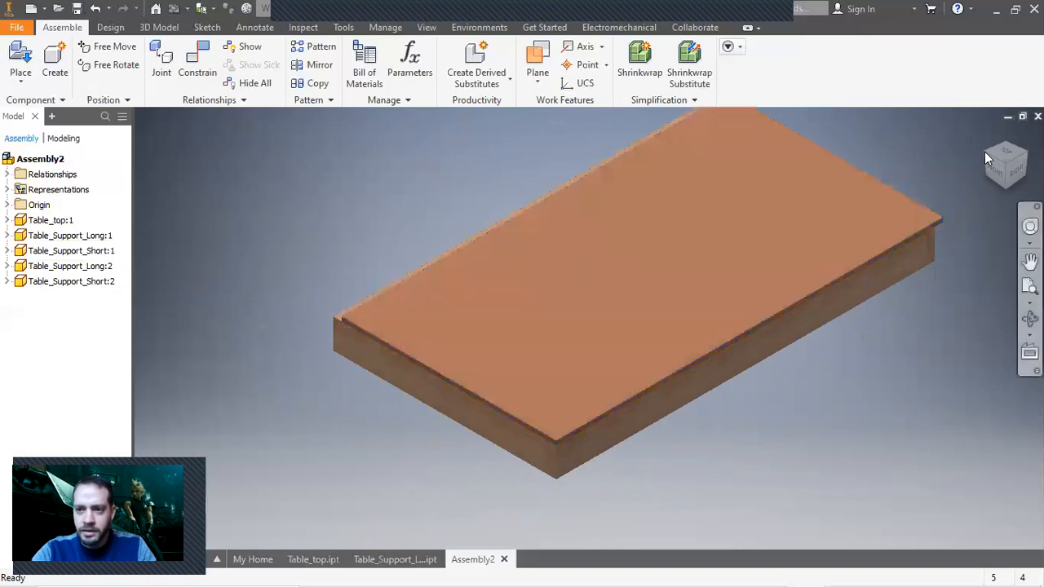
click(985, 151)
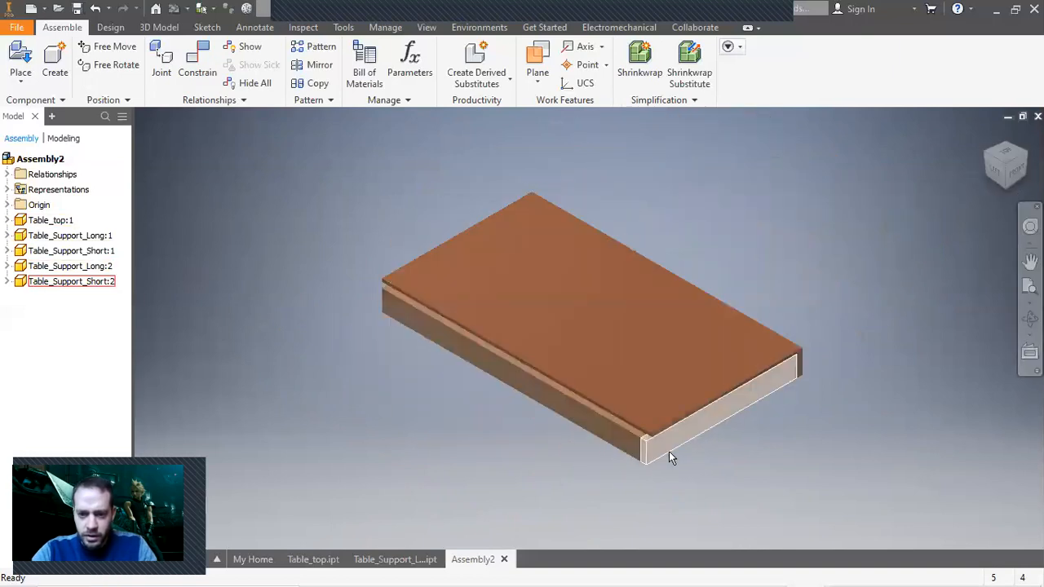
click(64, 266)
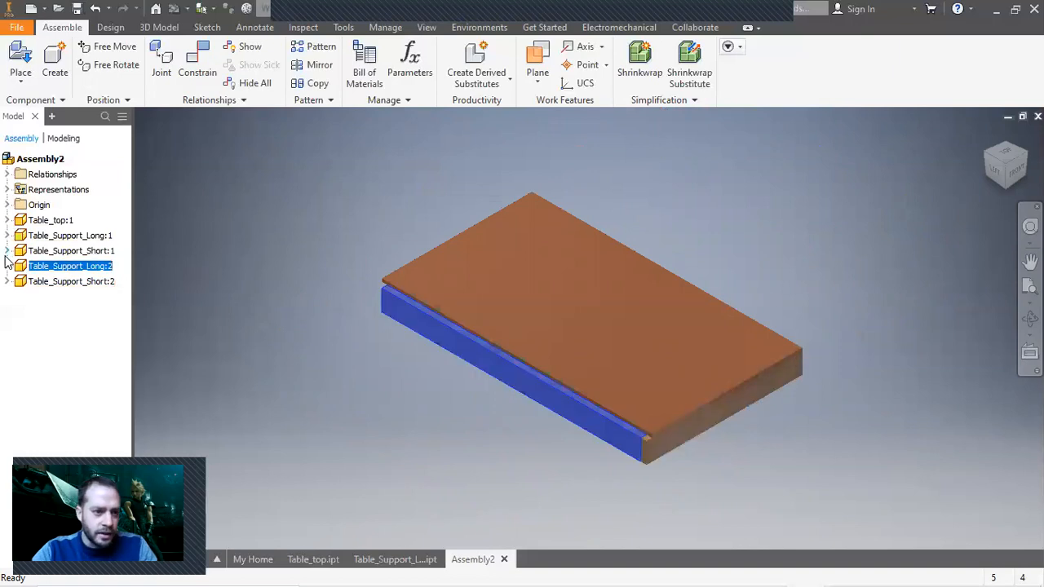
click(8, 266)
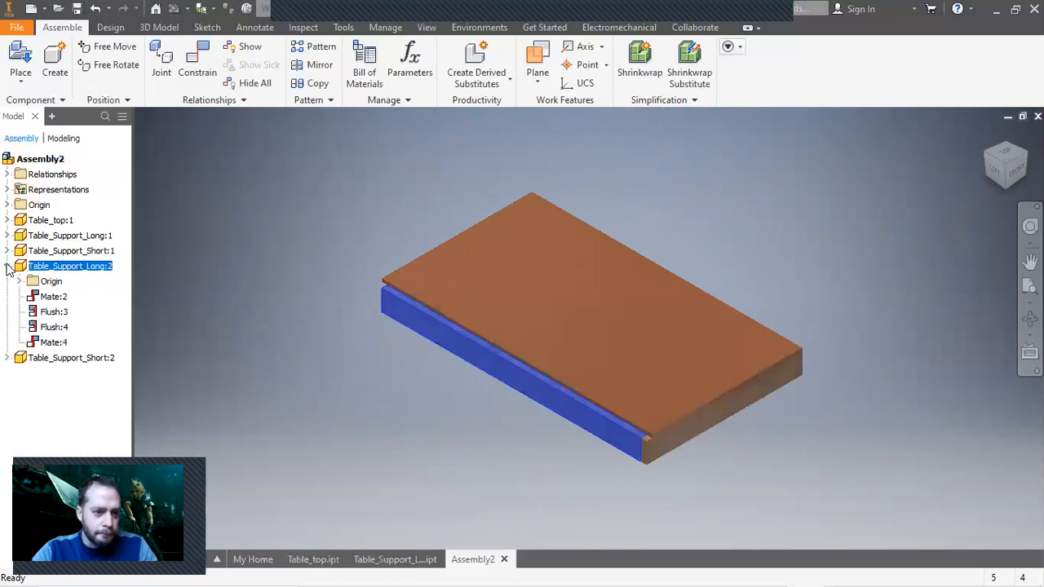
right_click(65, 329)
click(86, 348)
drag(398, 328, 355, 273)
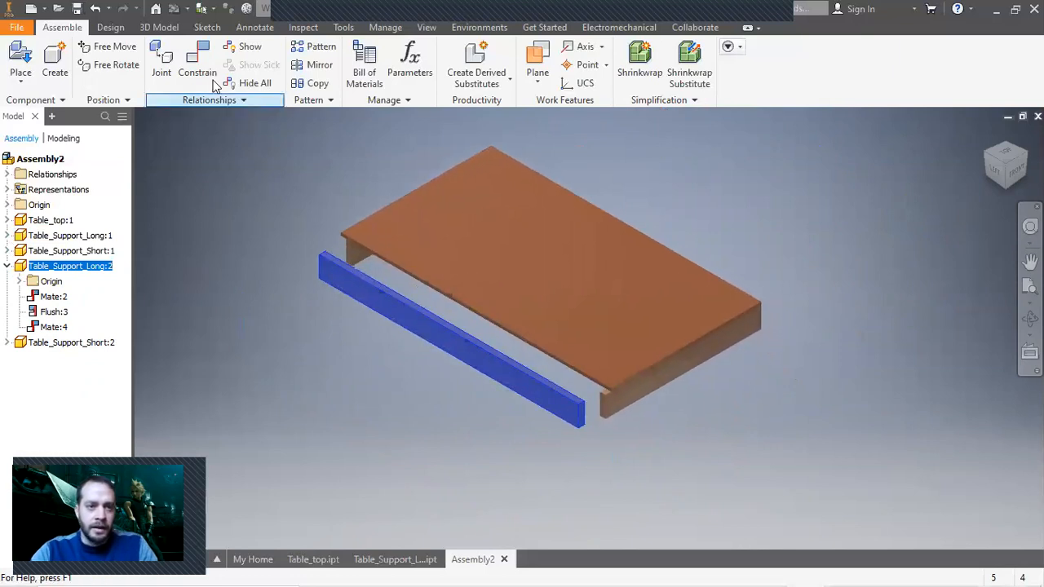
Step: Try to make the detached long support's end face flush with the short support's outer wide face
click(196, 62)
click(907, 242)
scroll(595, 415, down, 5)
click(559, 425)
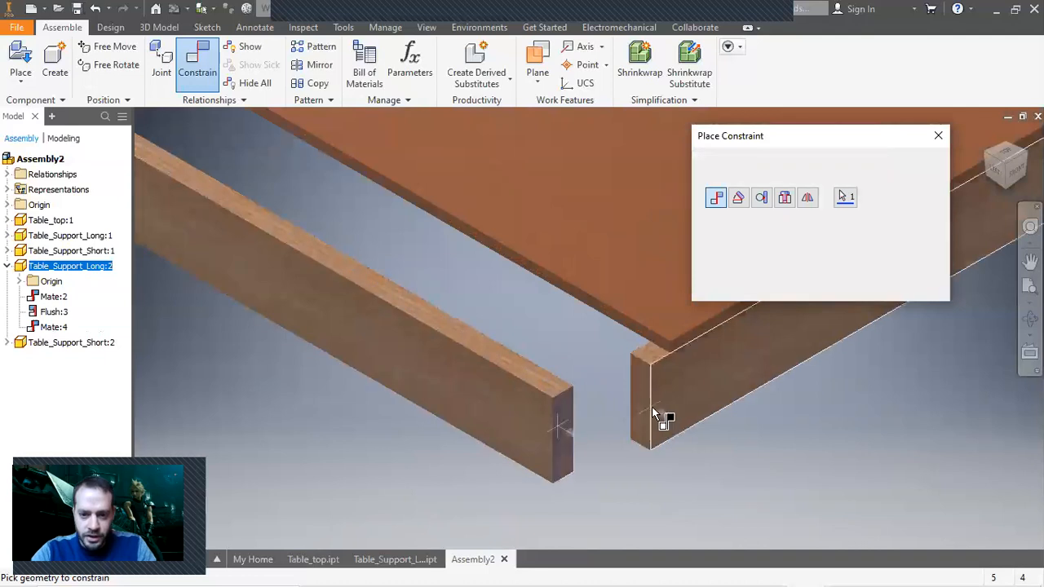
click(679, 404)
click(885, 287)
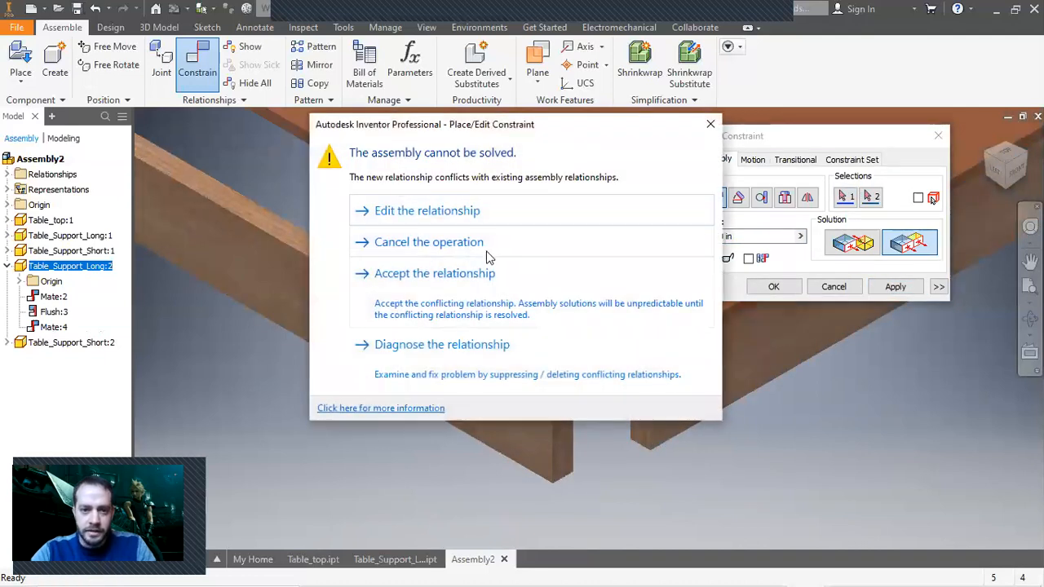
click(482, 245)
click(834, 286)
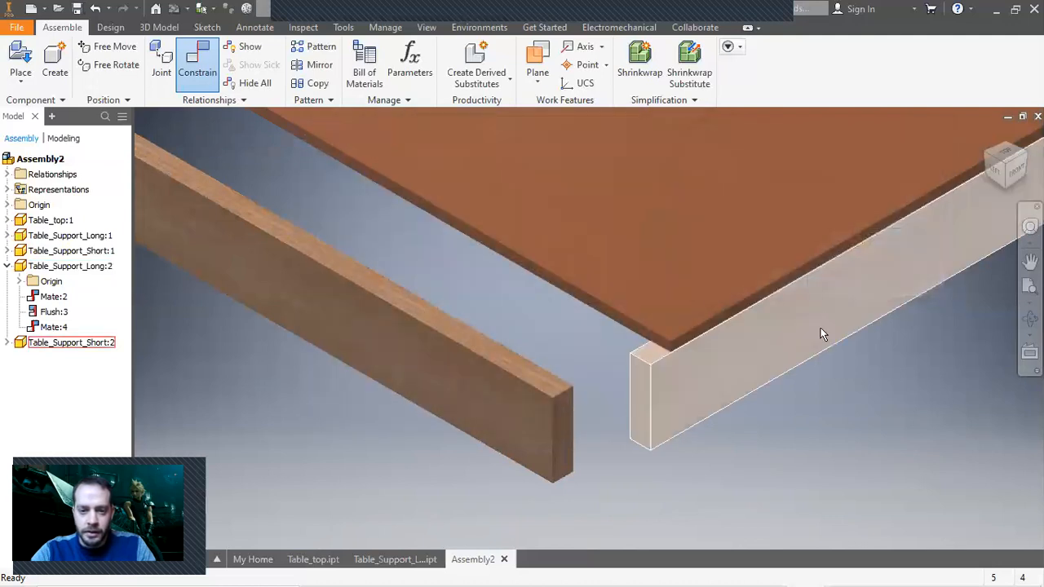
Step: Undo the changes back to the two separate L-shaped support pairs, before they were joined into a frame
scroll(816, 339, up, 3)
click(496, 234)
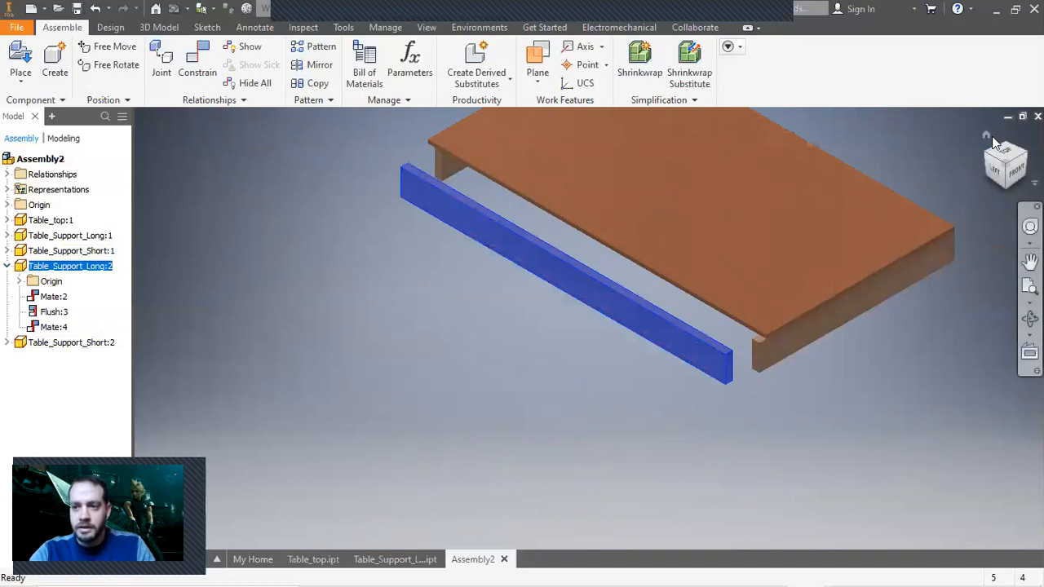
click(1003, 173)
key(Escape)
scroll(875, 228, down, 5)
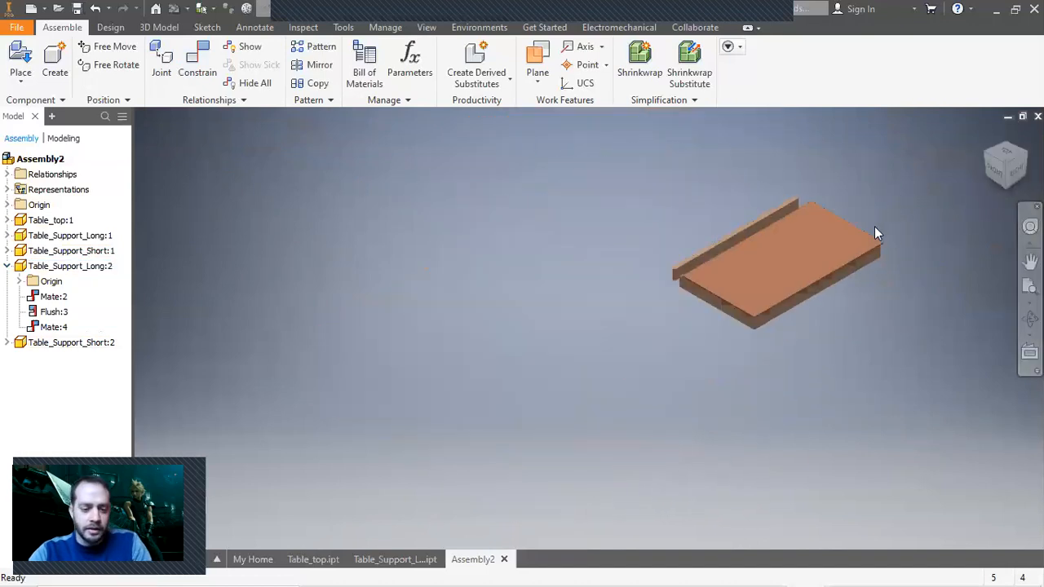
key(ctrl+z)
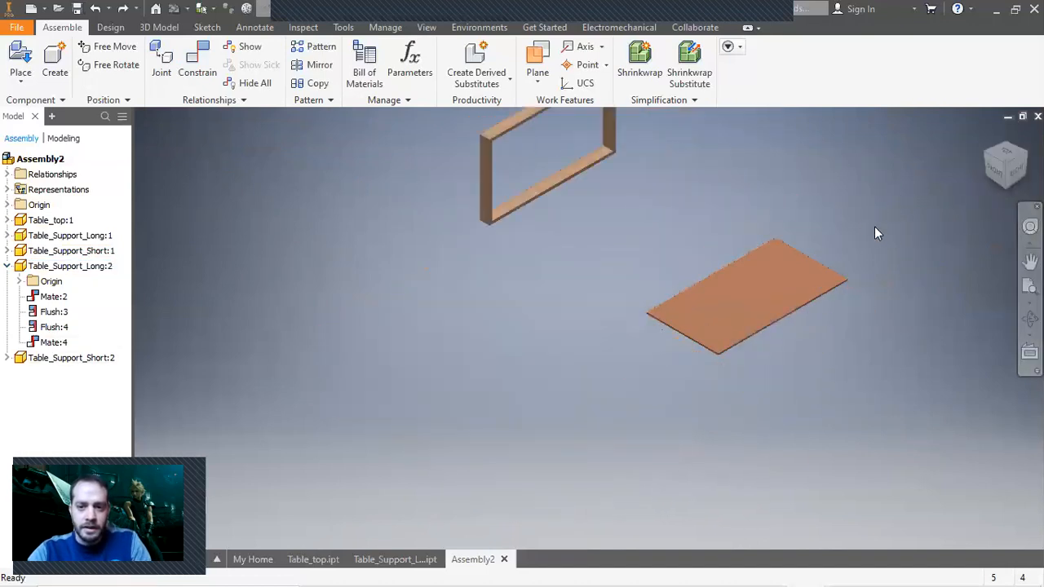
key(ctrl+z)
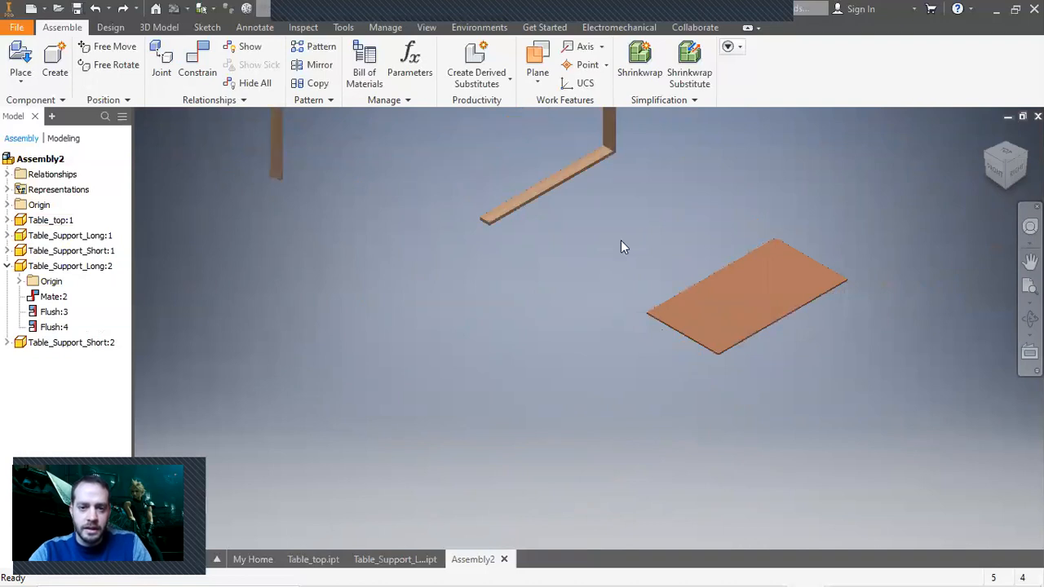
Step: Mate one pair's long support end face to the inner wide face of the other pair's short support with 0 in offset
middle_drag(621, 248, 728, 379)
scroll(719, 292, down, 6)
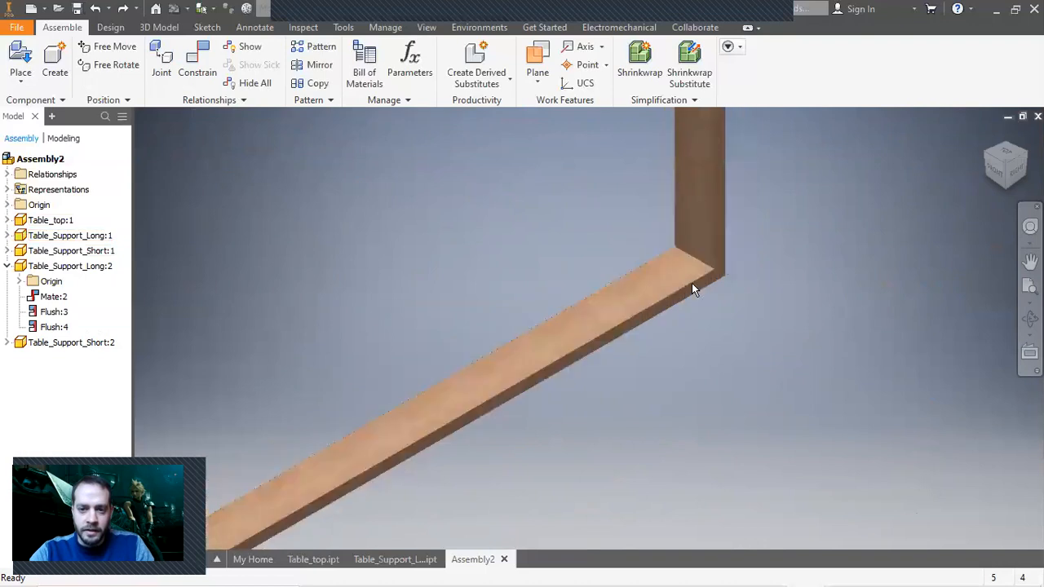
scroll(692, 283, up, 5)
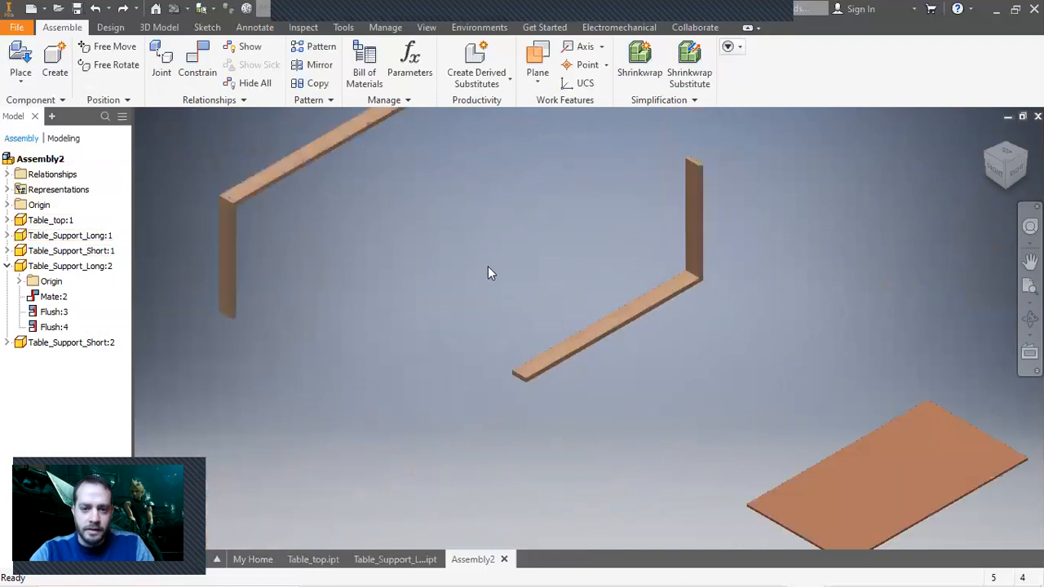
click(198, 65)
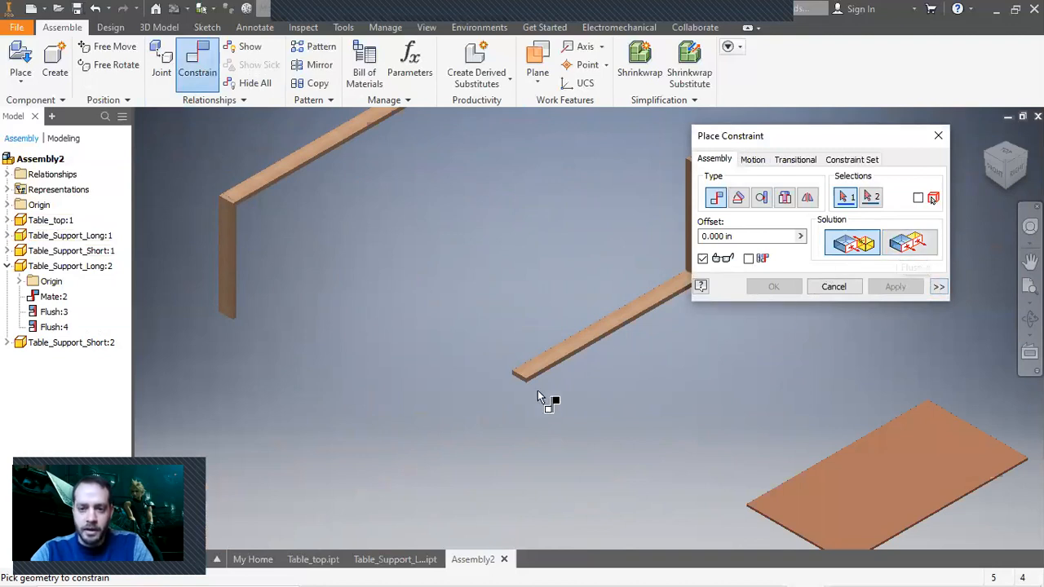
scroll(499, 349, down, 5)
click(500, 339)
scroll(499, 338, up, 5)
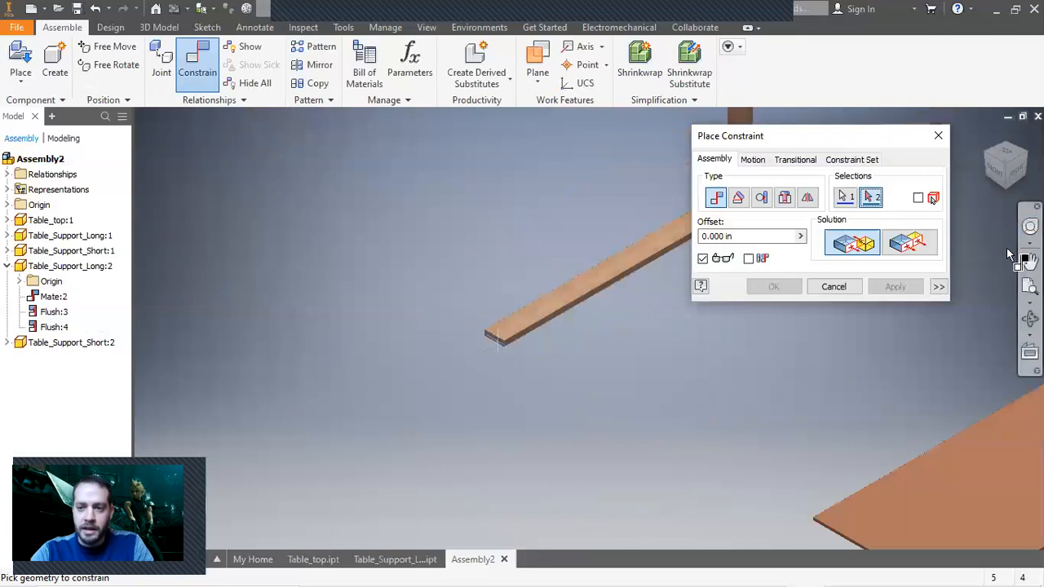
scroll(499, 338, up, 5)
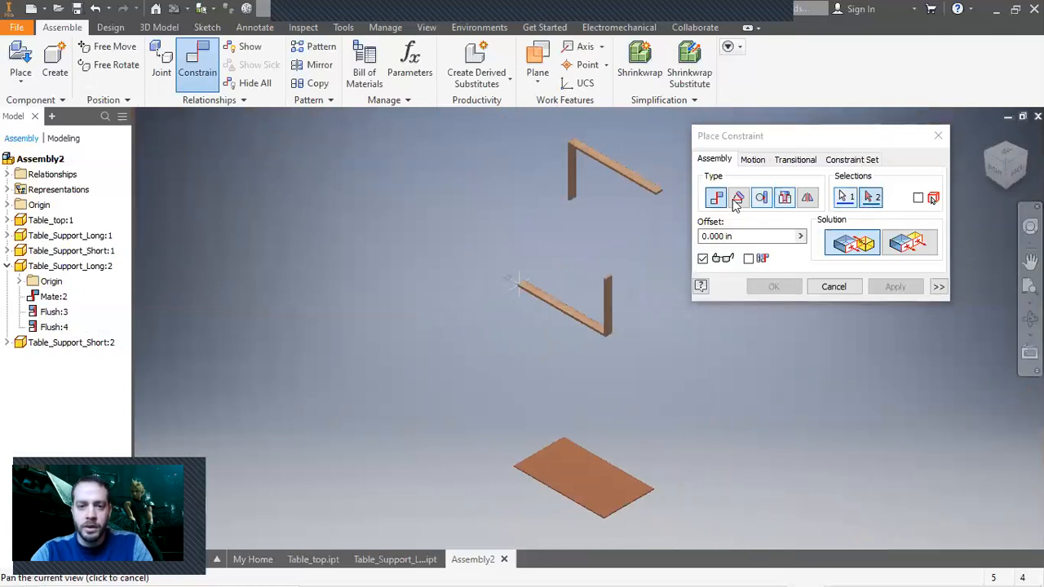
scroll(496, 203, down, 6)
click(388, 205)
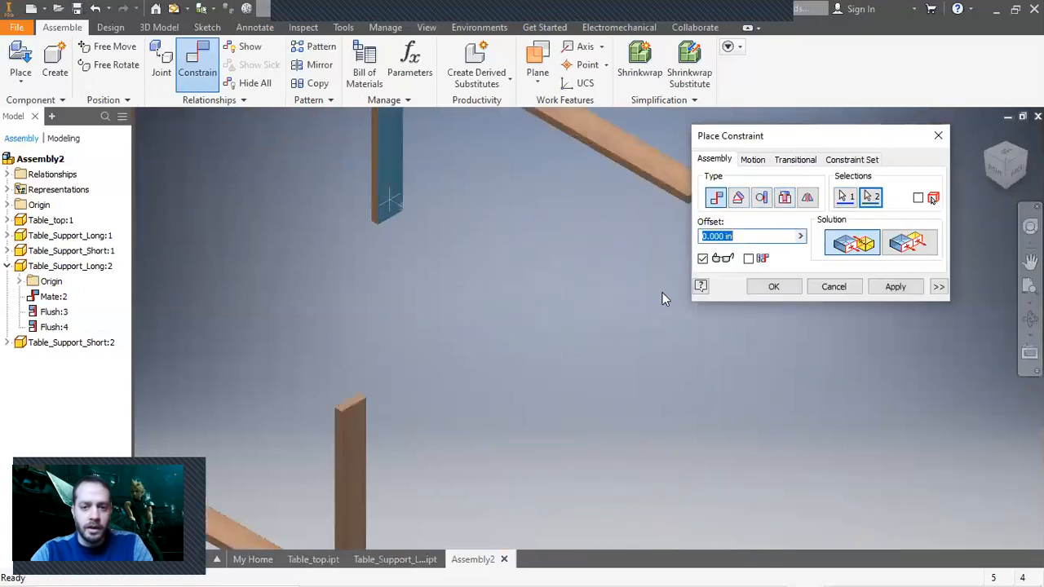
click(895, 287)
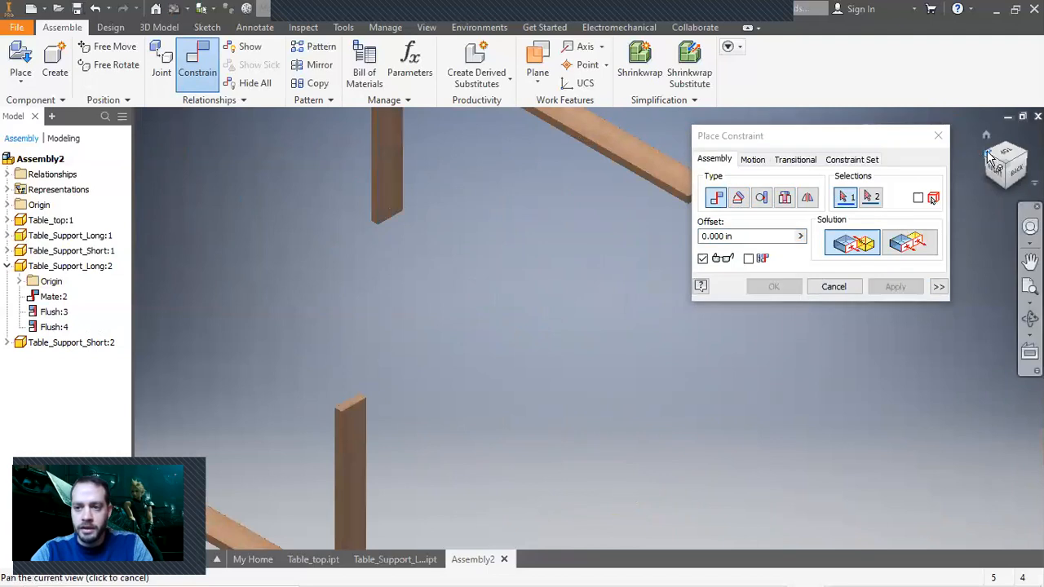
Step: Make the short support's narrow edge face flush with the narrow edge face of the other pair's long support at 0 in offset
click(909, 242)
scroll(389, 313, down, 5)
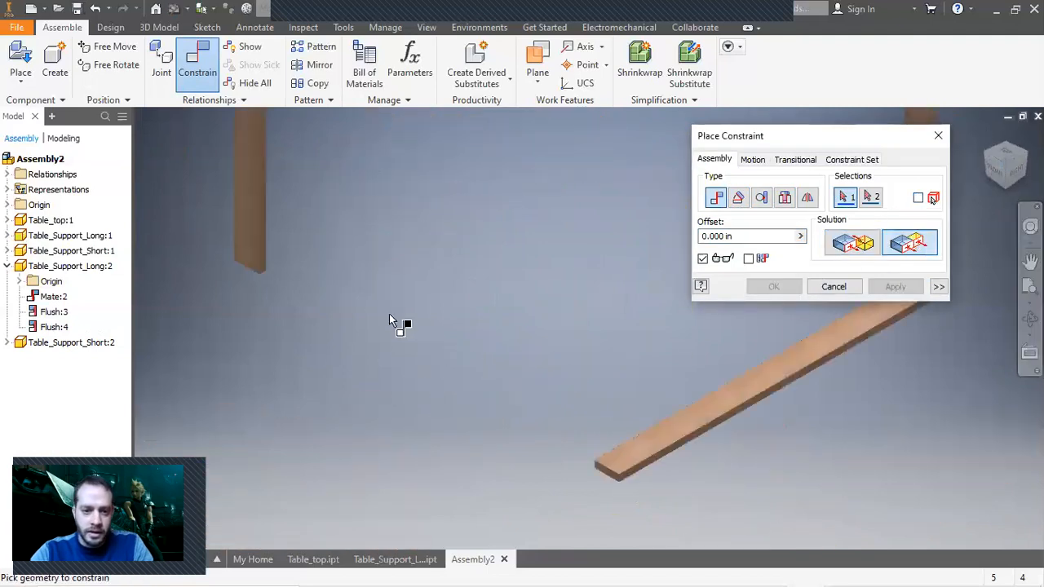
scroll(350, 277, up, 5)
scroll(303, 254, down, 5)
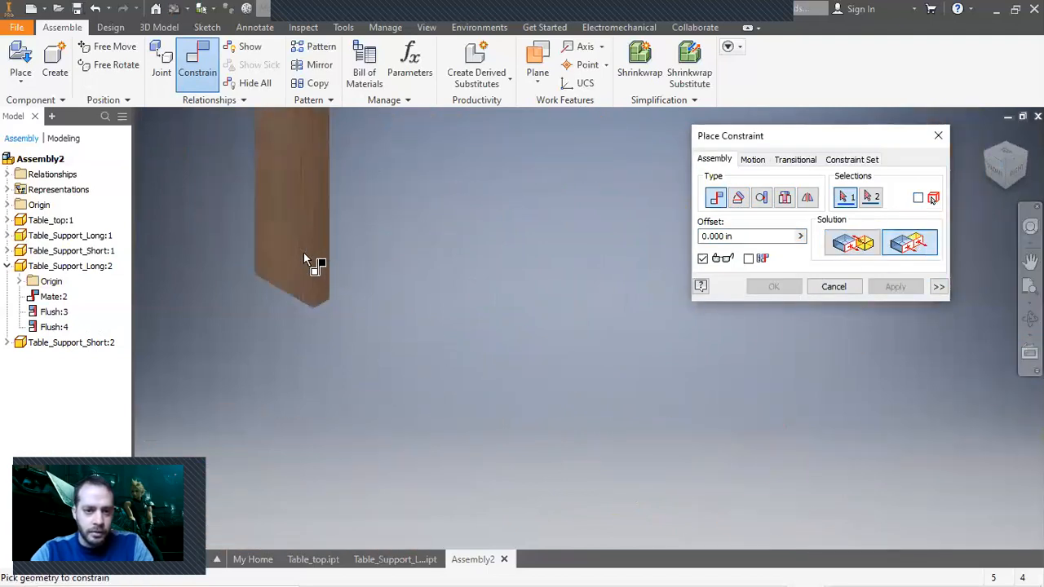
click(338, 285)
scroll(359, 294, up, 5)
scroll(473, 363, down, 5)
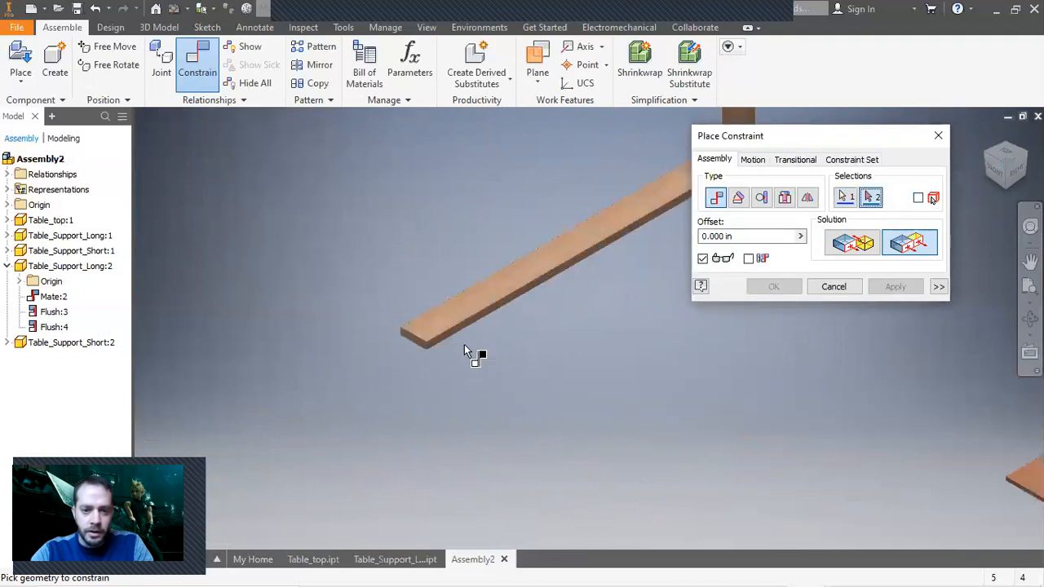
scroll(465, 346, down, 4)
click(446, 332)
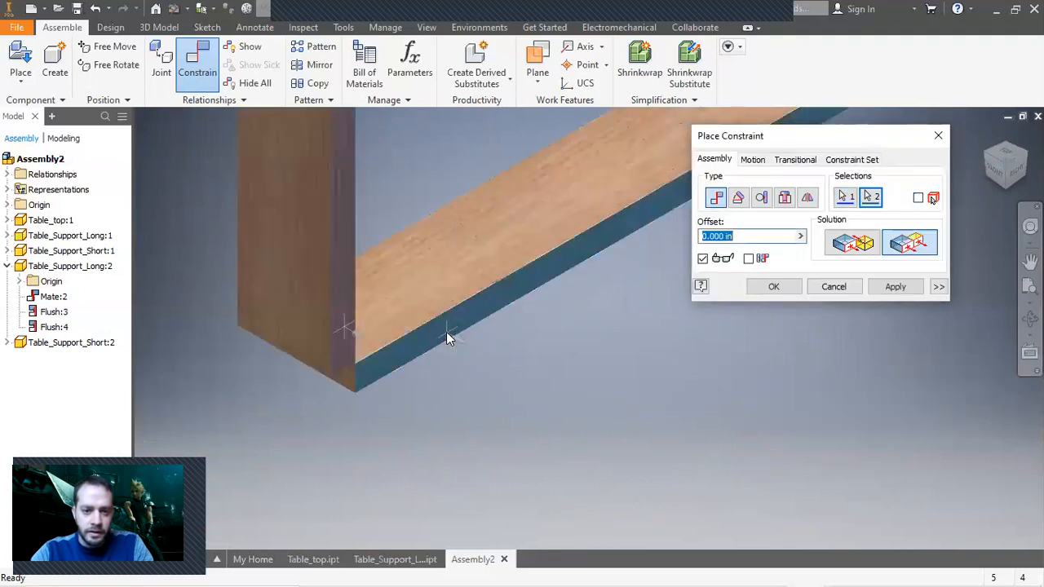
scroll(451, 332, up, 3)
click(895, 286)
click(844, 286)
Step: Delete the Mate:3 constraint from Table_Support_Short:2 and shift the freed support slightly
scroll(754, 363, up, 5)
scroll(750, 372, down, 4)
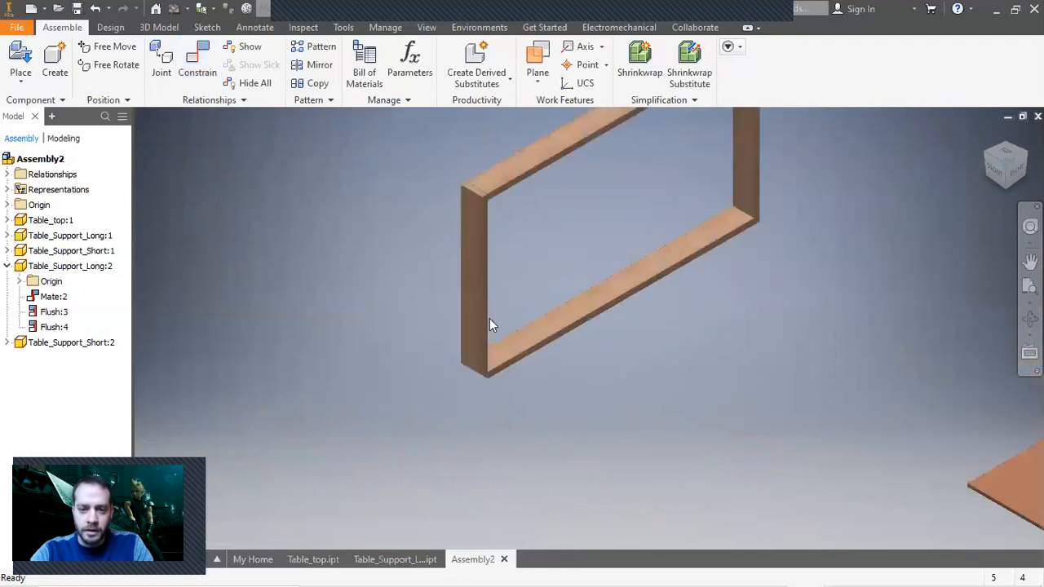
click(472, 354)
drag(472, 354, 459, 405)
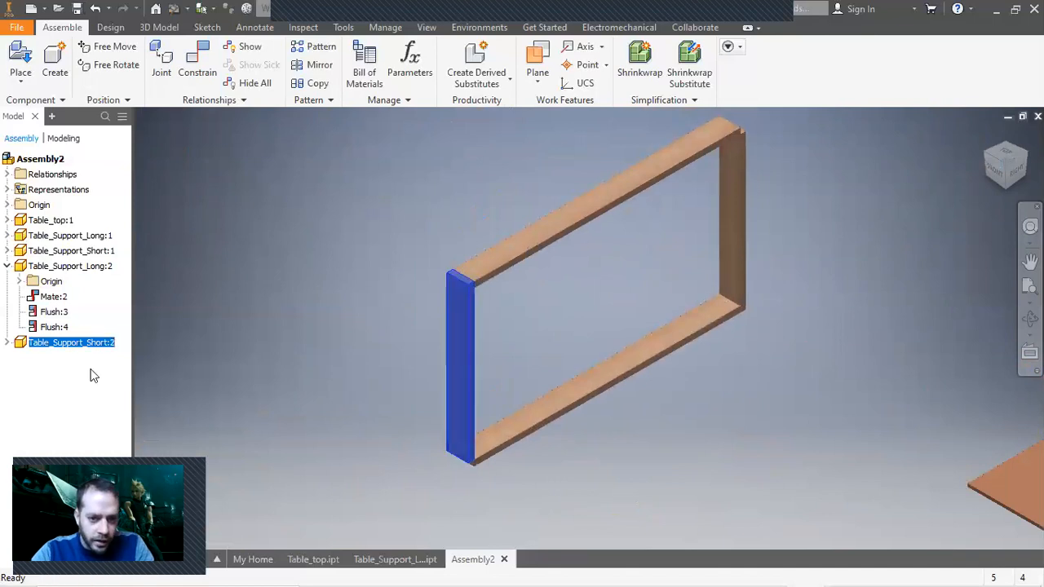
click(7, 343)
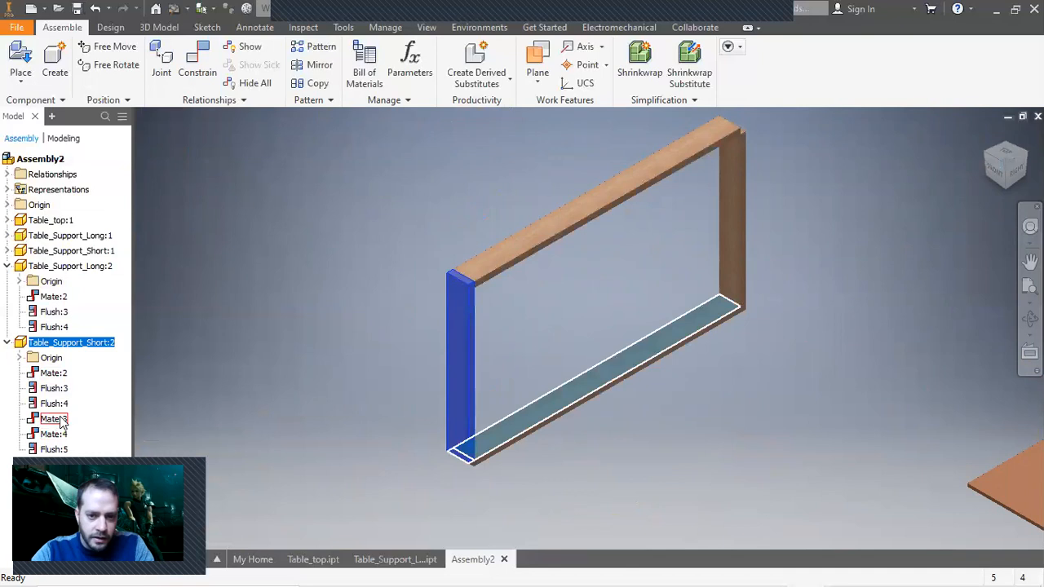
right_click(61, 421)
click(90, 400)
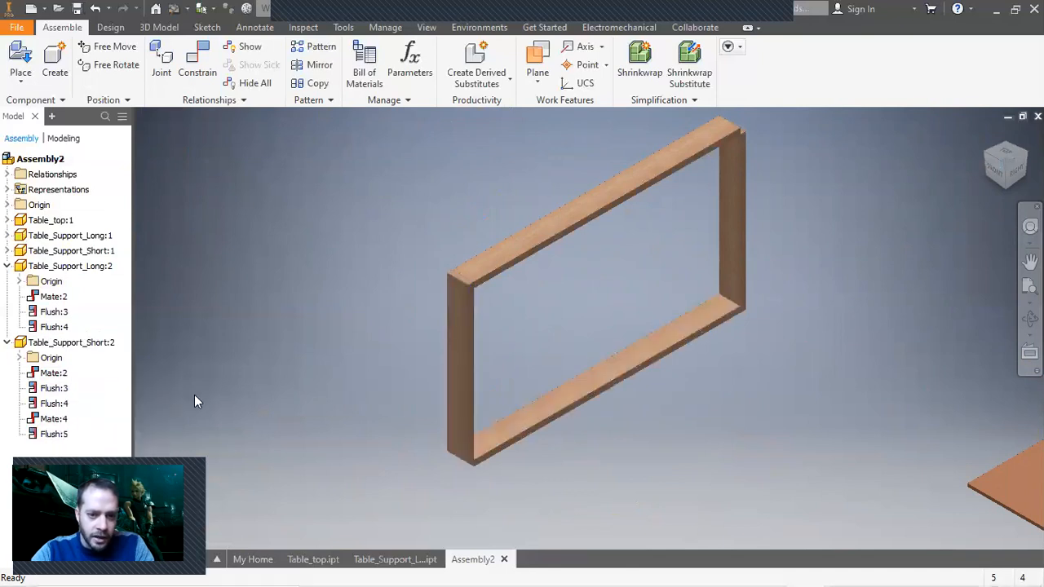
mouse_move(428, 392)
mouse_down()
mouse_move(425, 432)
mouse_move(429, 364)
mouse_move(424, 408)
mouse_move(424, 384)
mouse_up()
Step: Make the long support's outer wide face flush with the protruding short support's end face at 0 in offset
scroll(761, 154, down, 5)
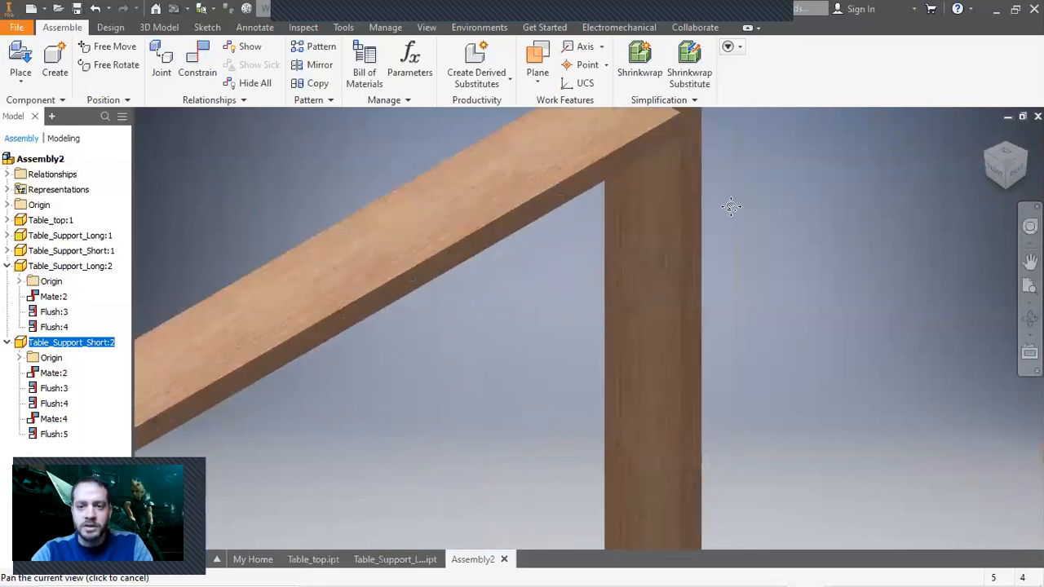
click(197, 65)
click(912, 244)
click(538, 287)
click(589, 239)
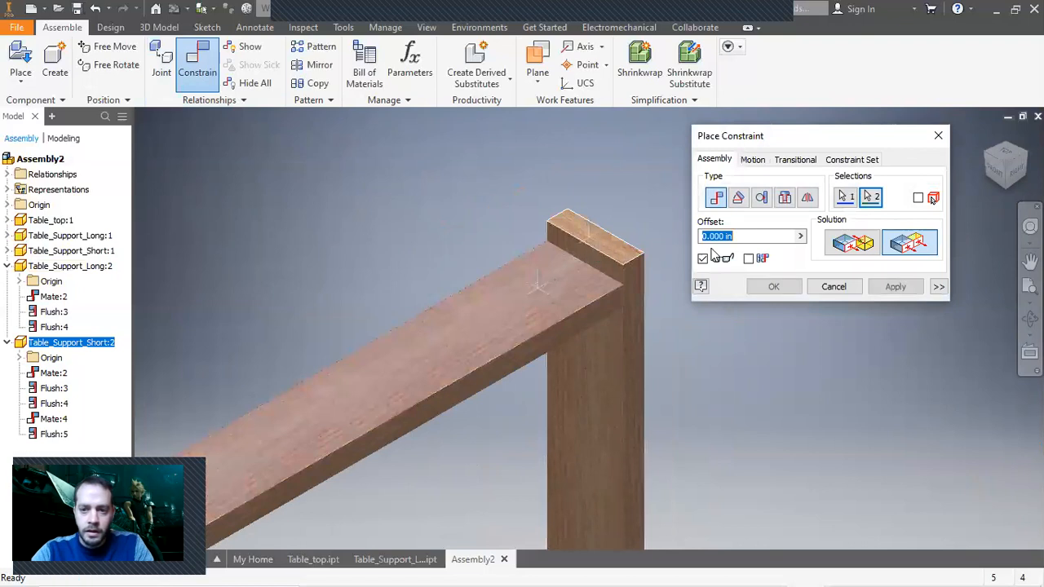
click(895, 286)
click(834, 287)
Step: Mate the frame's narrow edge face to the underside of the table top with 0 in offset
scroll(832, 354, up, 8)
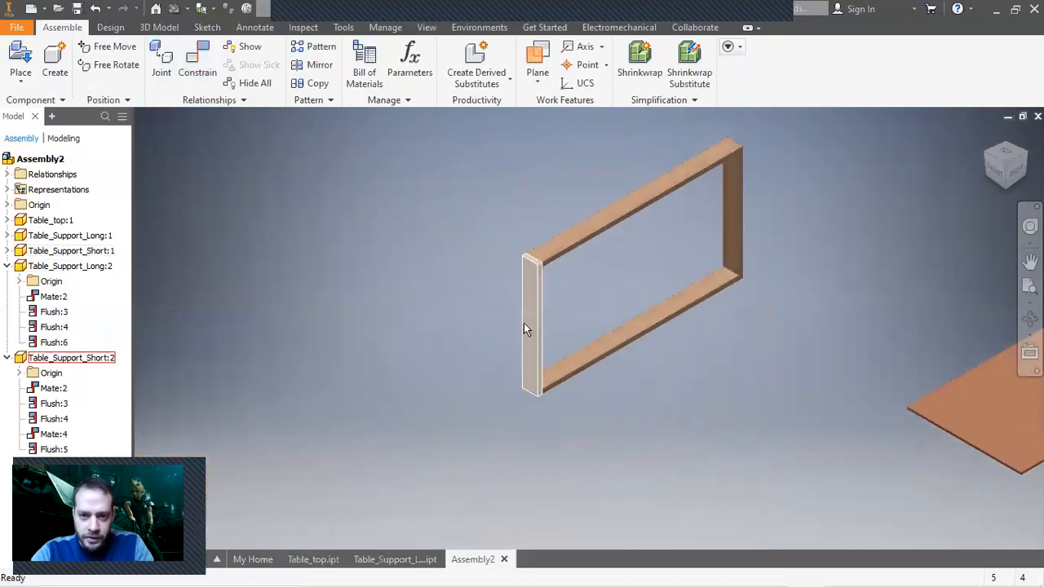
middle_drag(862, 369, 539, 309)
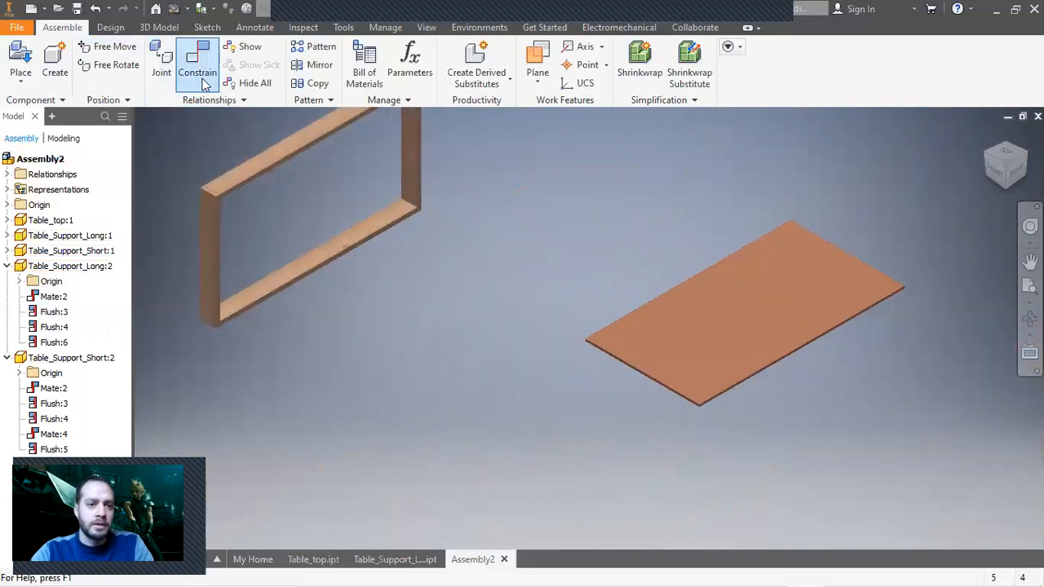
scroll(233, 232, up, 5)
click(150, 233)
scroll(400, 283, down, 5)
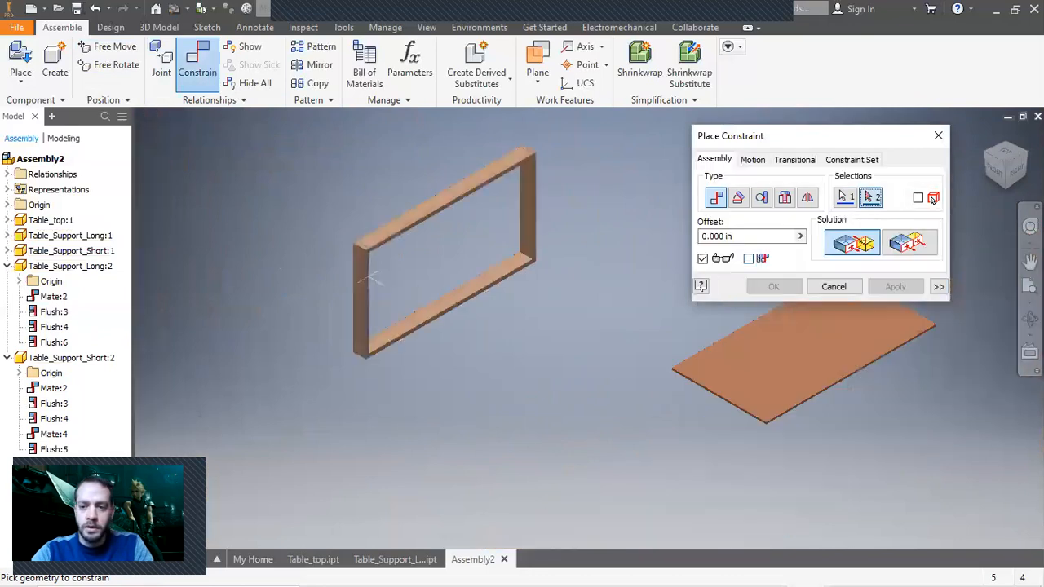
click(1006, 190)
click(676, 429)
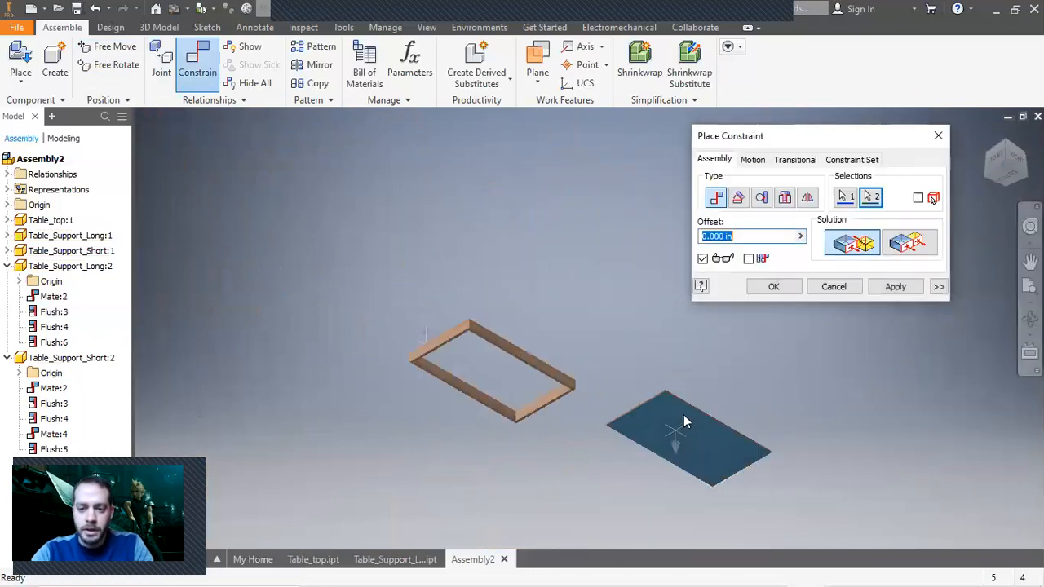
click(912, 290)
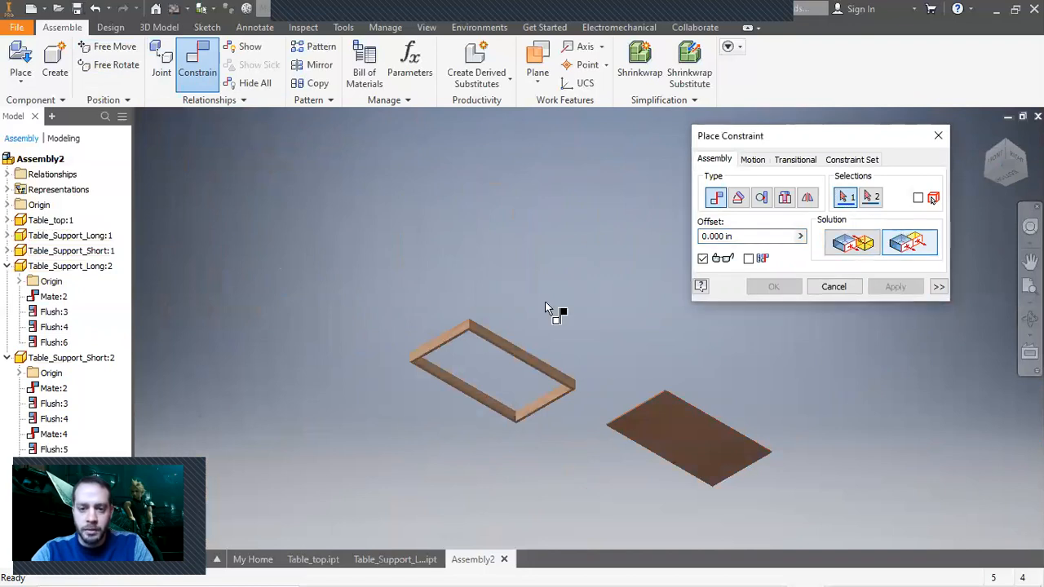
Step: Make the frame's short-side outer face flush with the table top's short edge face at 0 in offset
scroll(443, 314, up, 5)
click(482, 385)
scroll(535, 398, down, 4)
scroll(707, 445, up, 6)
middle_drag(760, 450, 452, 235)
scroll(754, 386, up, 3)
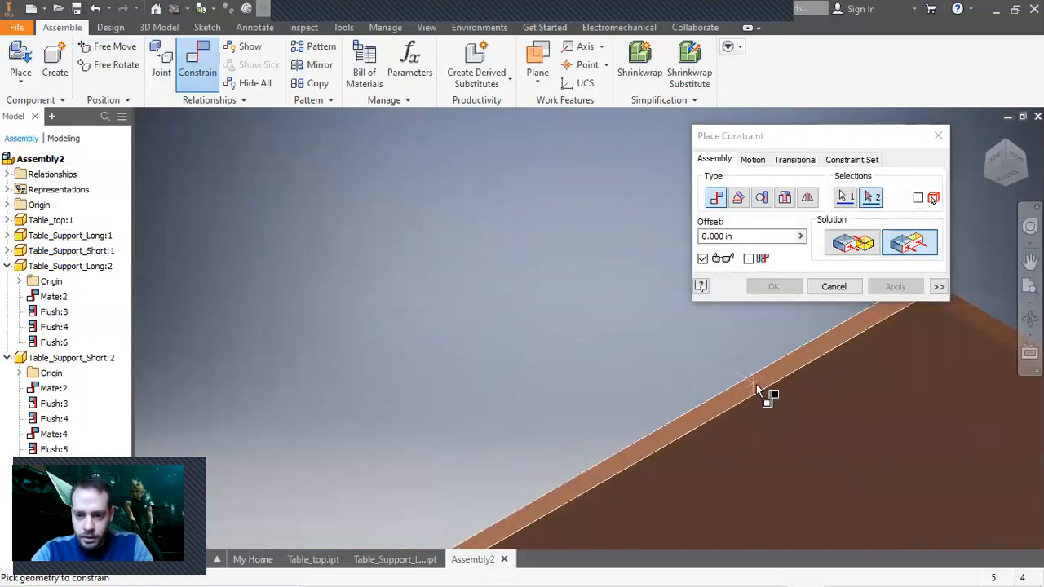
click(756, 387)
click(896, 289)
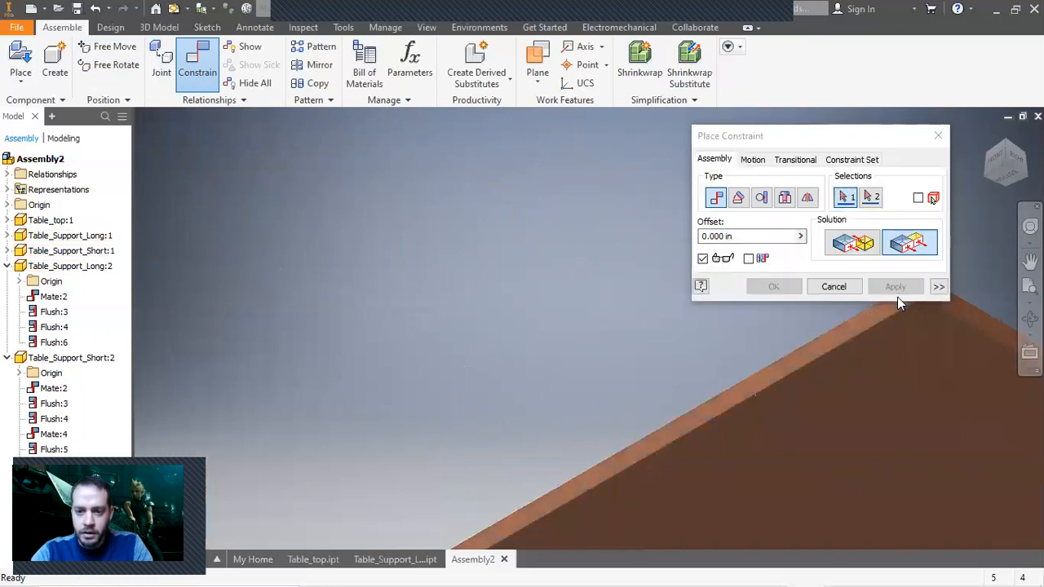
scroll(832, 415, down, 6)
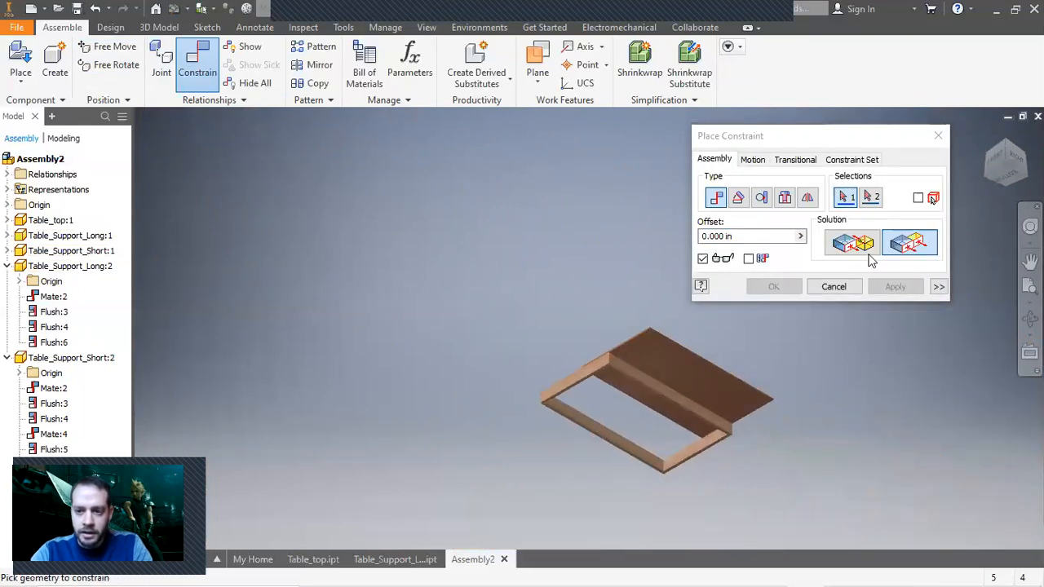
Step: Make the long support's outer face flush with the table top's long edge face at 0 in offset, finishing in the home view
scroll(669, 383, up, 5)
middle_drag(648, 400, 720, 425)
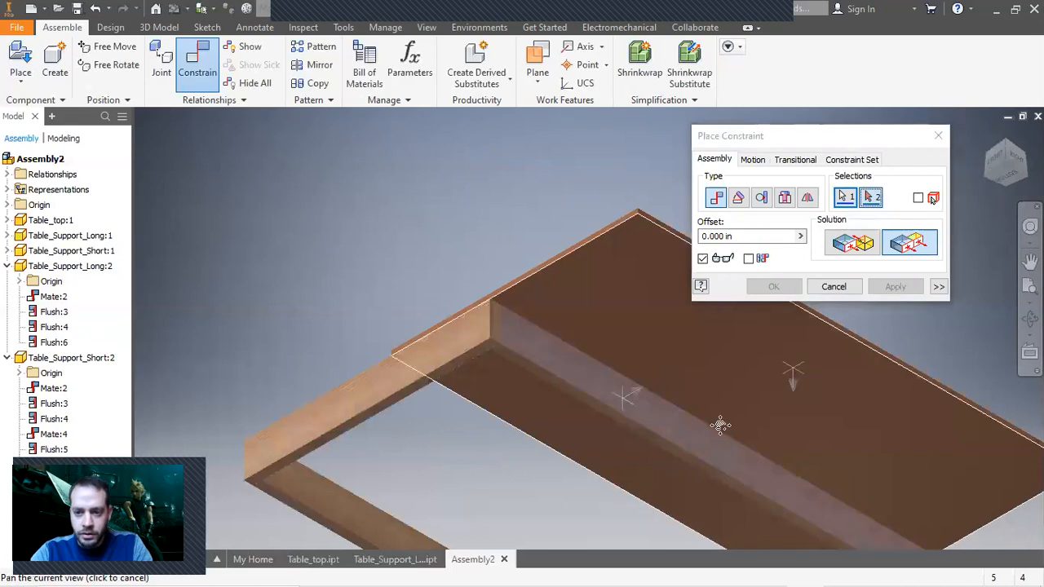
scroll(616, 351, up, 3)
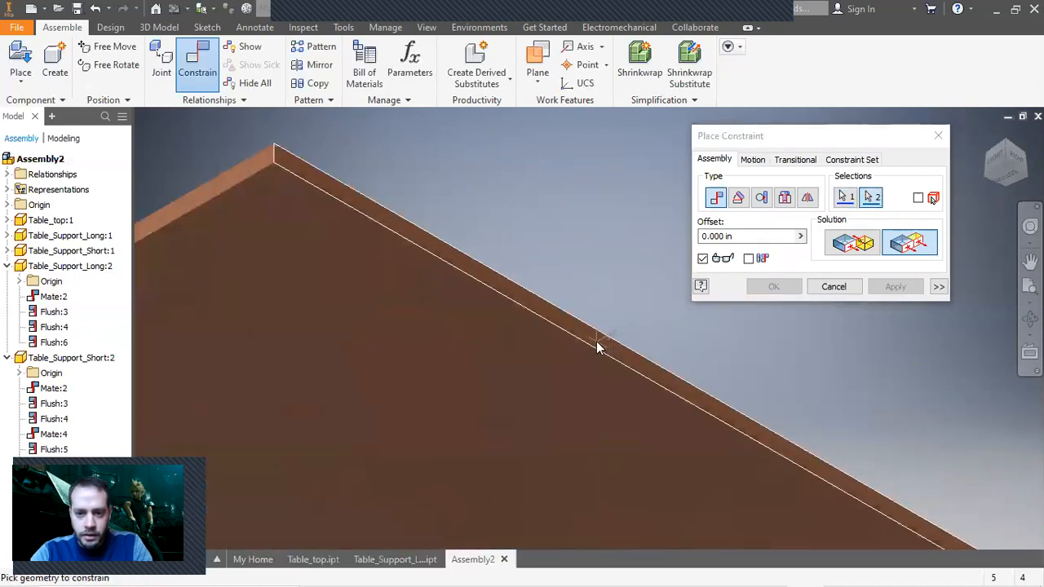
click(597, 341)
click(895, 286)
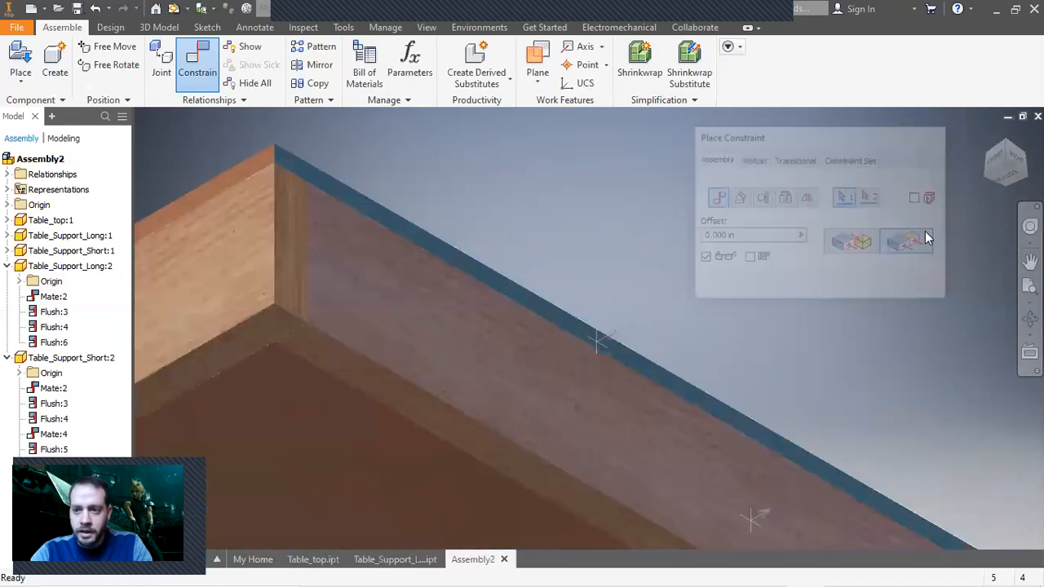
click(1006, 150)
click(462, 161)
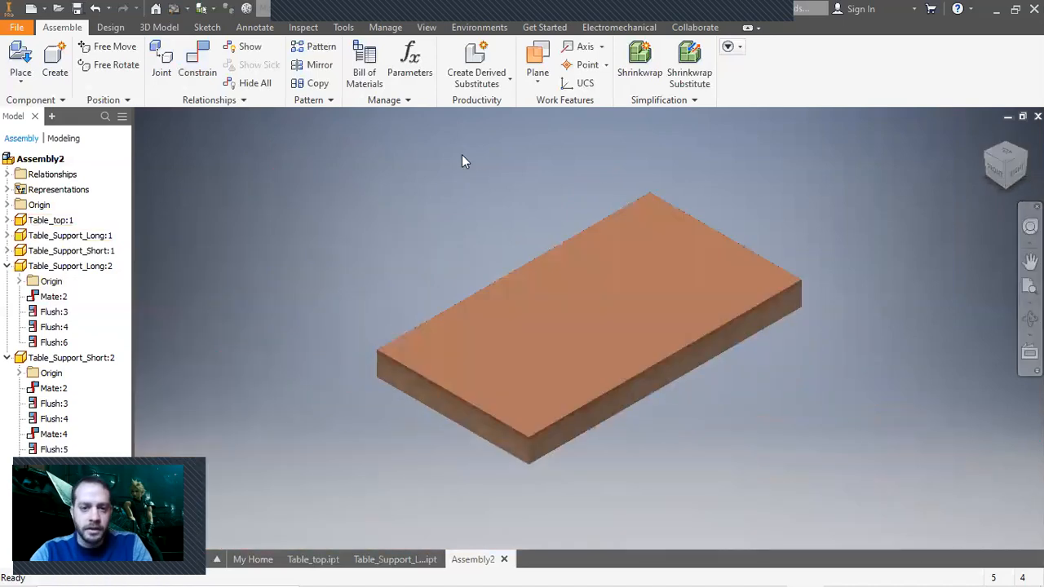
Step: Save the assembly as Rolling Work Table Assembly in the Rolling Work Table folder
click(17, 27)
click(47, 191)
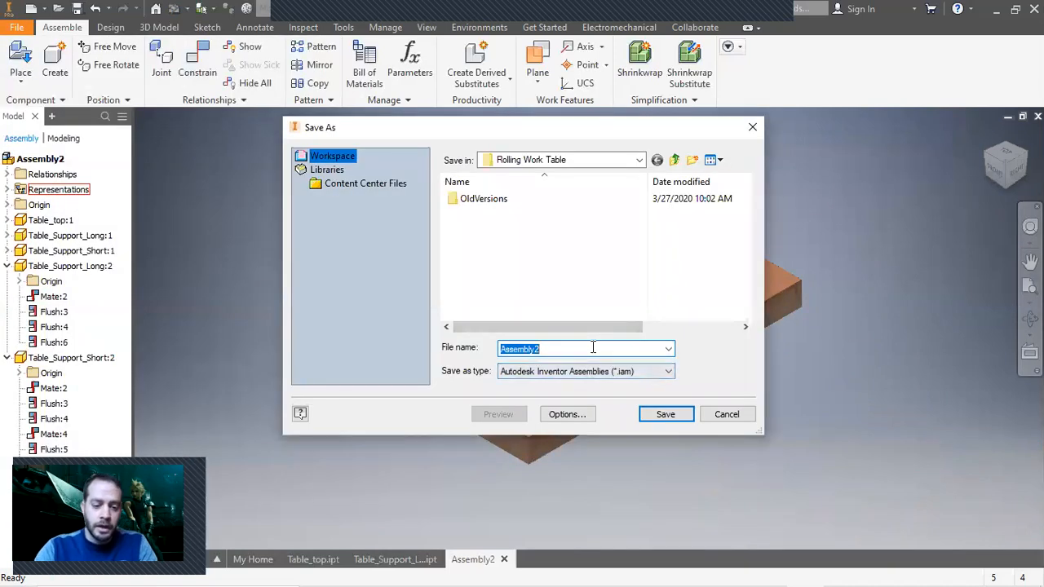
text(T)
key(BackSpace)
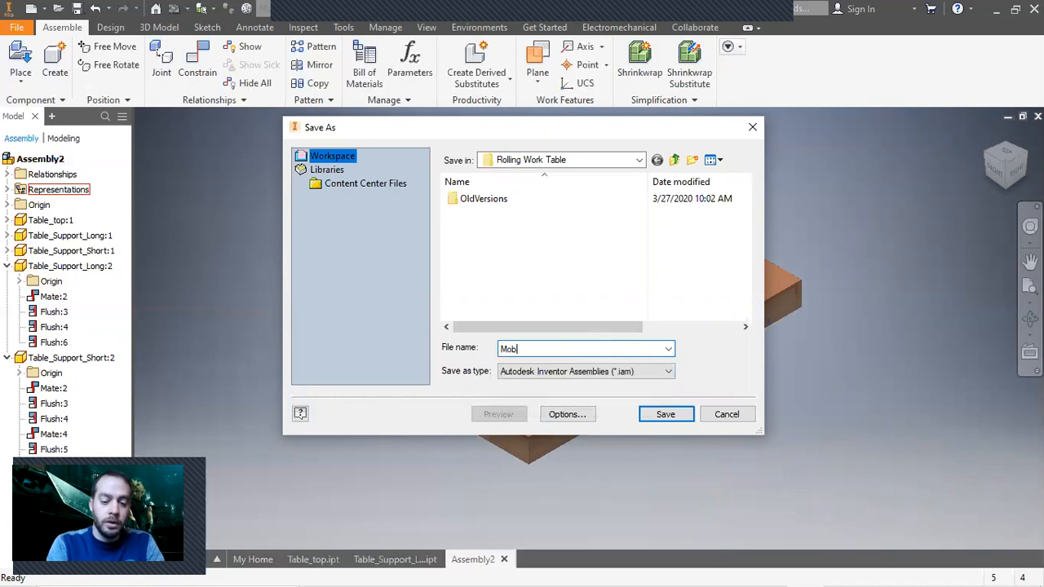
text(Rol)
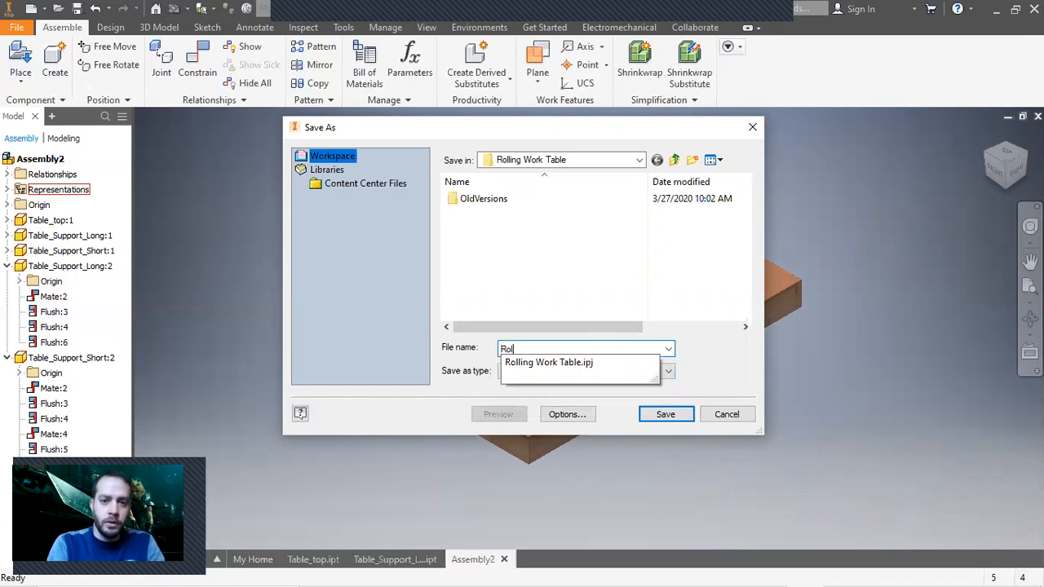
text(ling Work Ta)
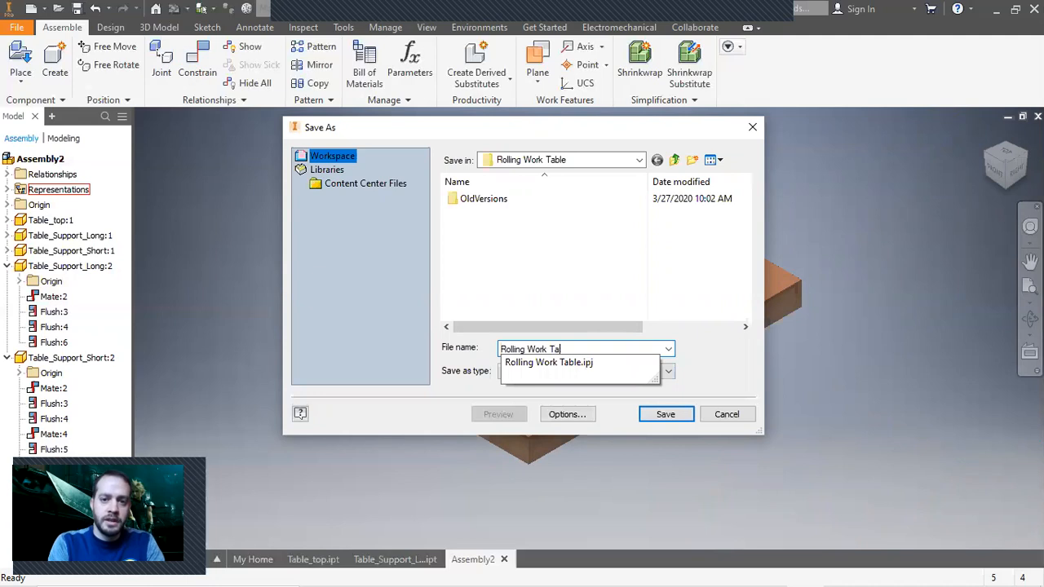
text(ble Assembly)
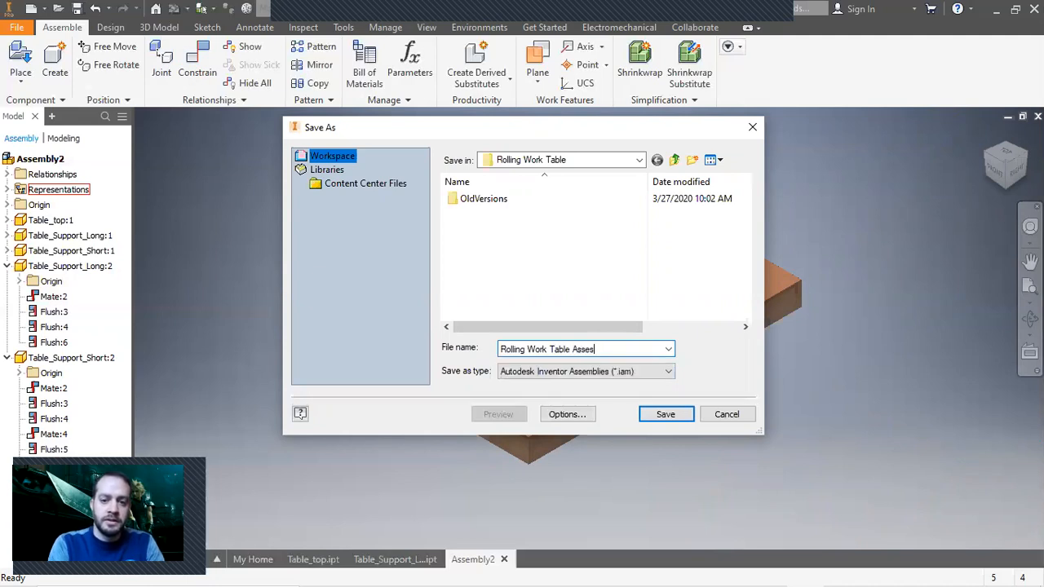
click(669, 414)
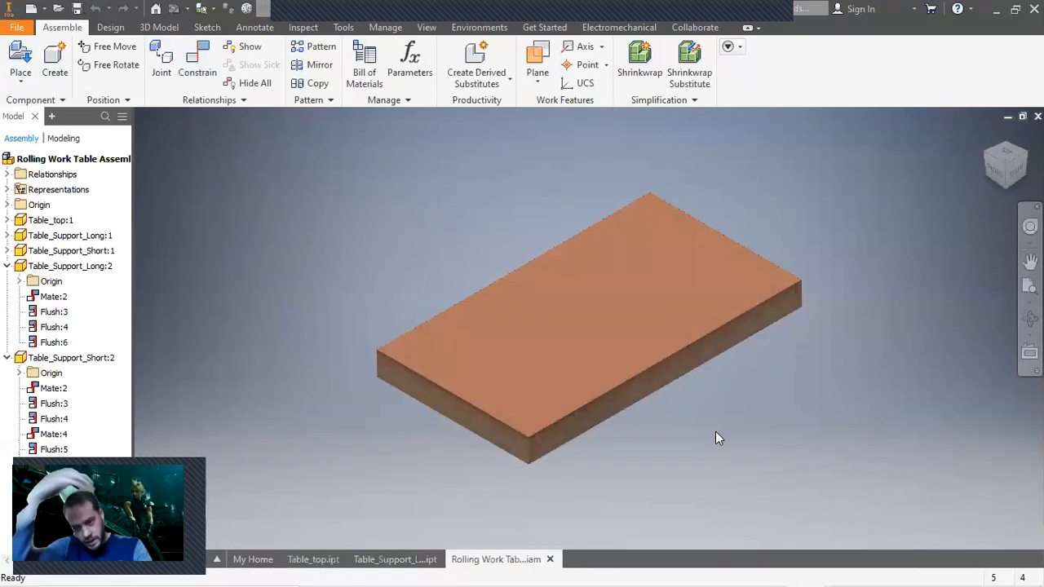
Step: Inspect the support frame from the underside, then view the whole table top assembly from the home view
click(1016, 190)
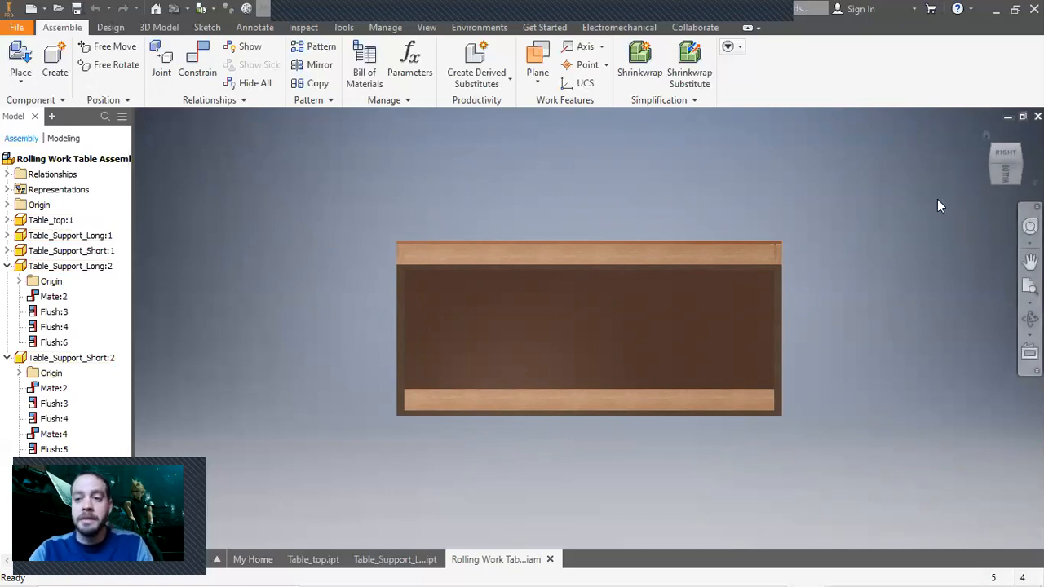
click(988, 132)
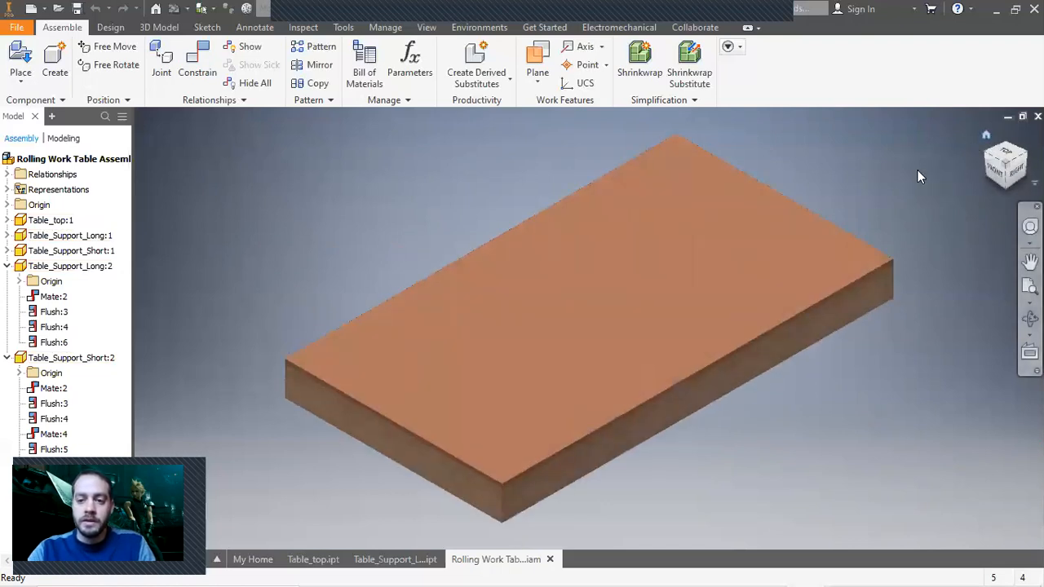
middle_drag(927, 360, 792, 326)
scroll(841, 319, down, 3)
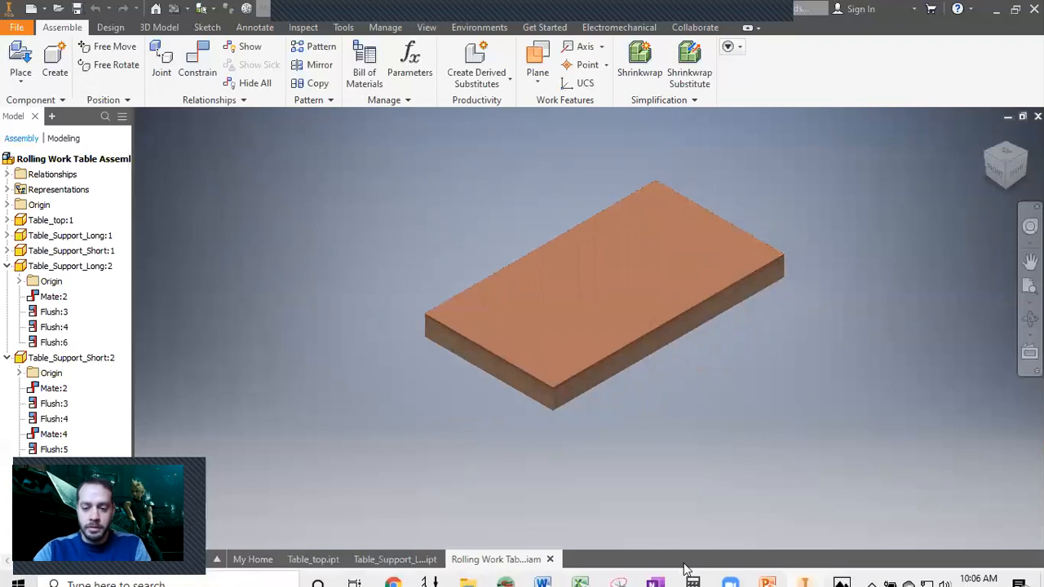
Step: Switch to Photos and examine the front and side view dimensions in the Rolling Work Table.jpg plan
click(842, 572)
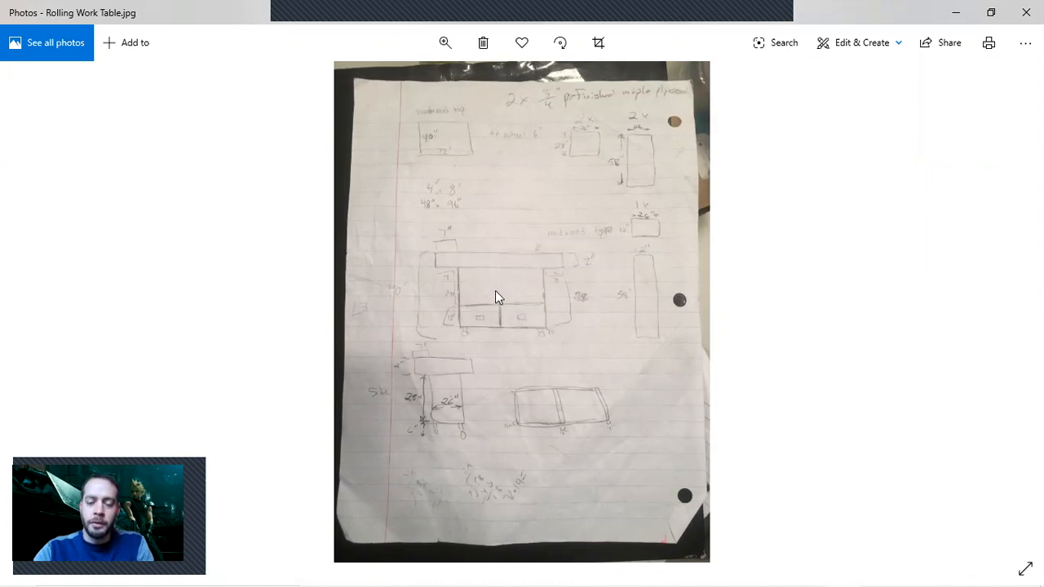
scroll(501, 306, up, 2)
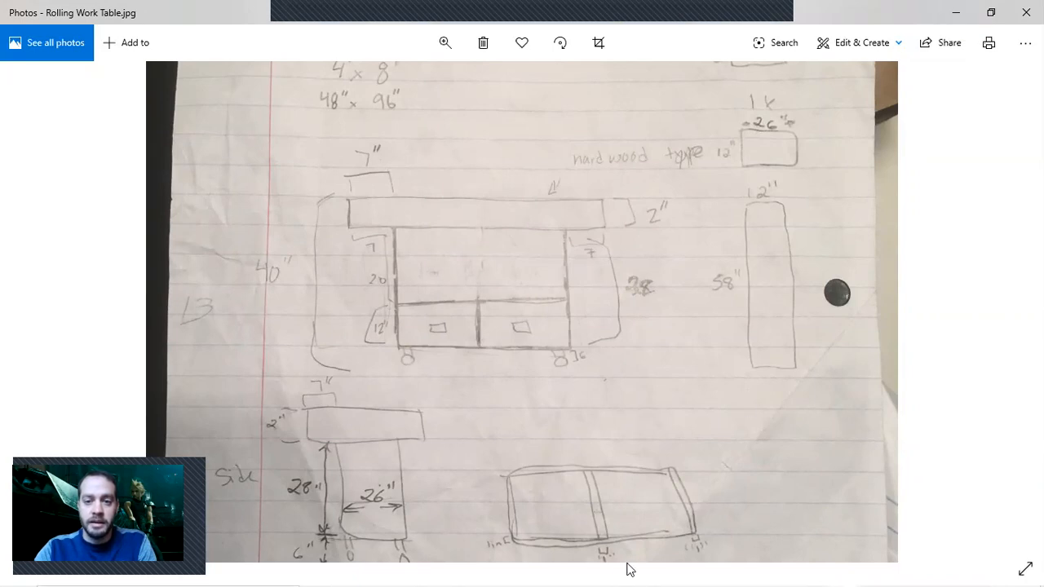
mouse_move(606, 566)
Step: Switch back to Inventor and create a new part from the English Standard (in).ipt template
click(806, 572)
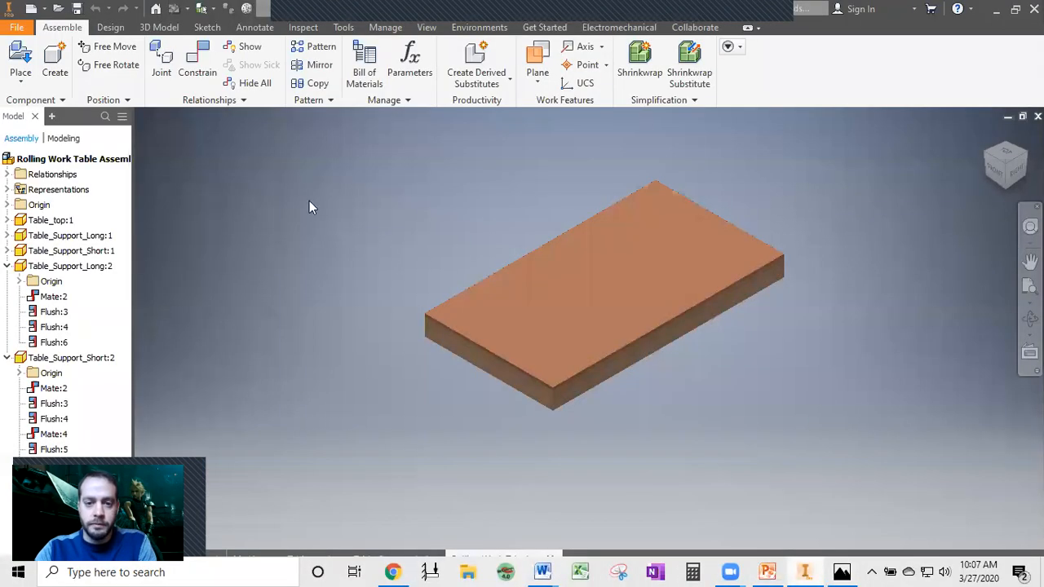
click(25, 29)
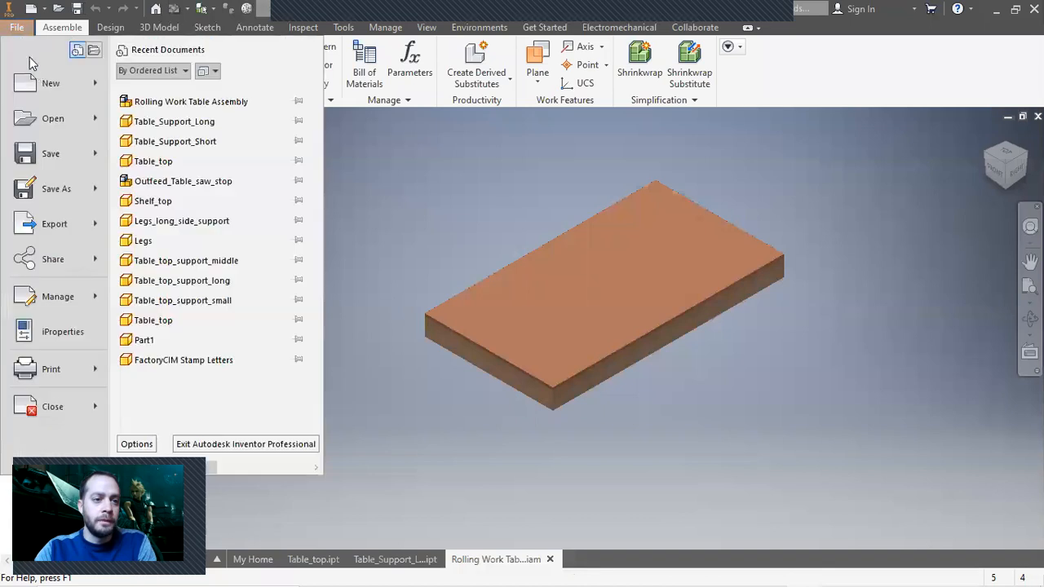
click(506, 191)
click(515, 196)
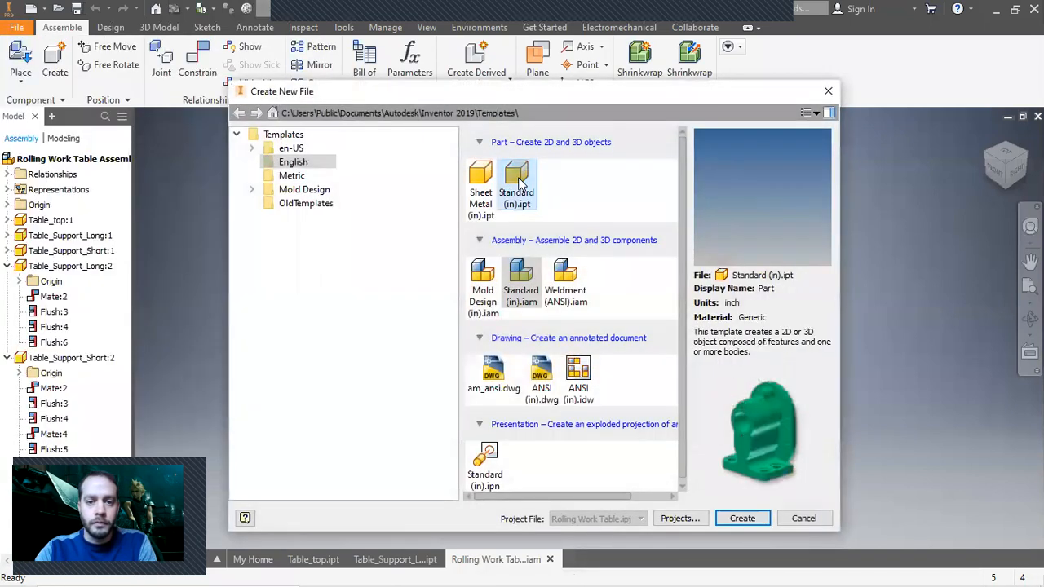
key(Escape)
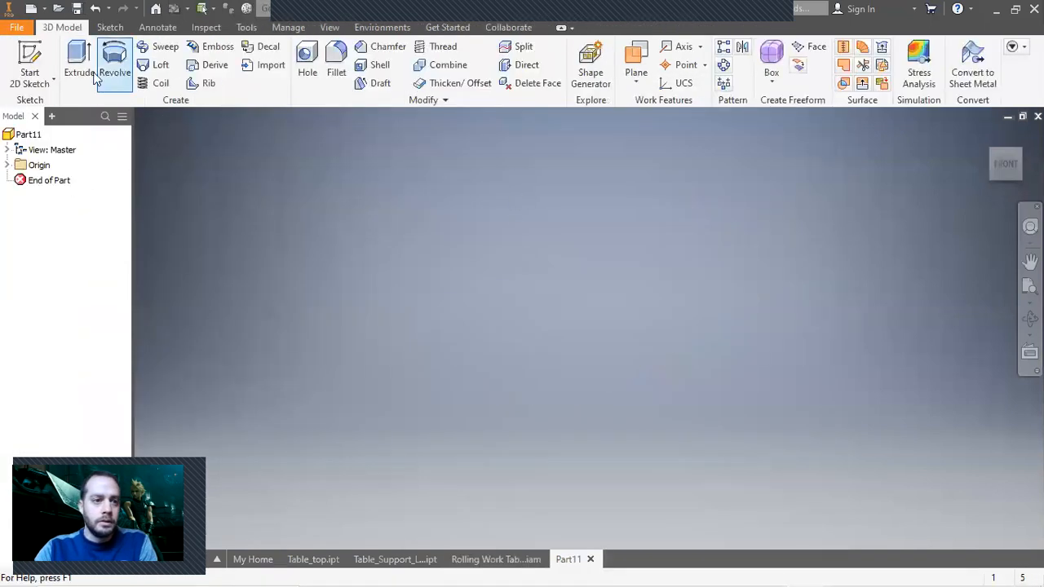
Step: Sketch a rectangle 23.75 in wide and 28 in high on the XY plane, starting at the origin, and finish the sketch
click(37, 58)
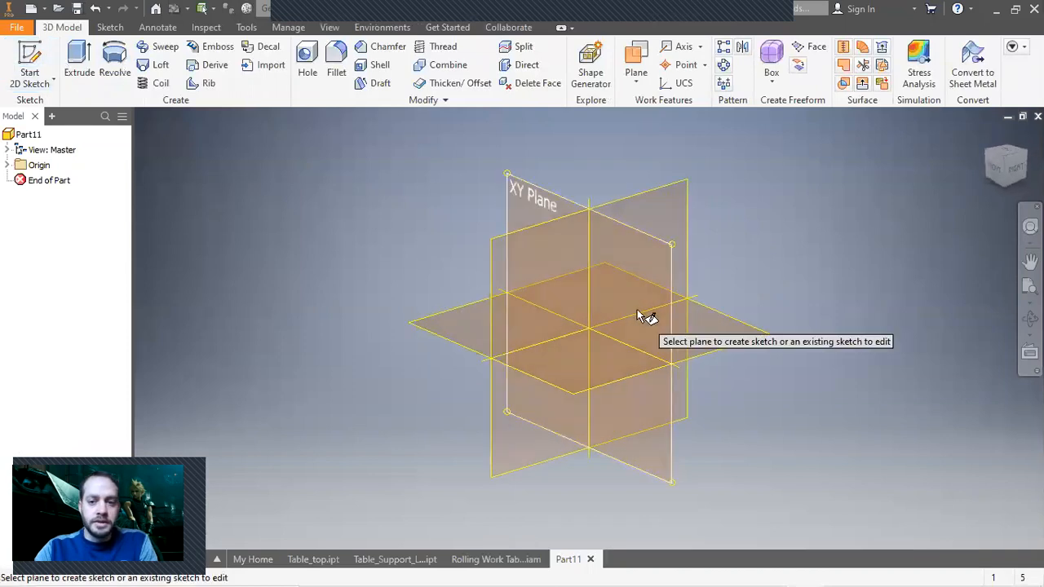
click(646, 315)
click(193, 62)
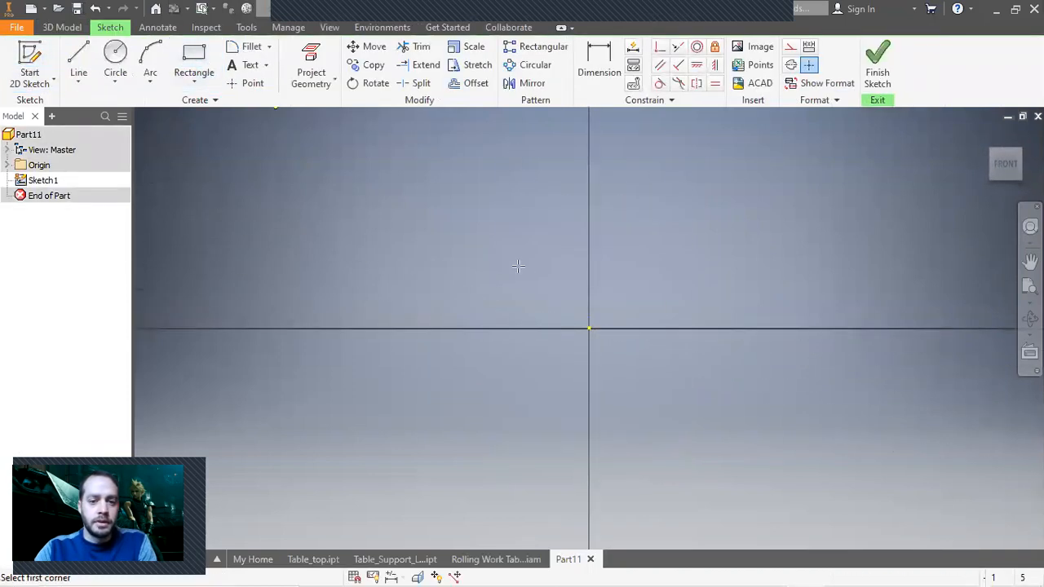
click(589, 328)
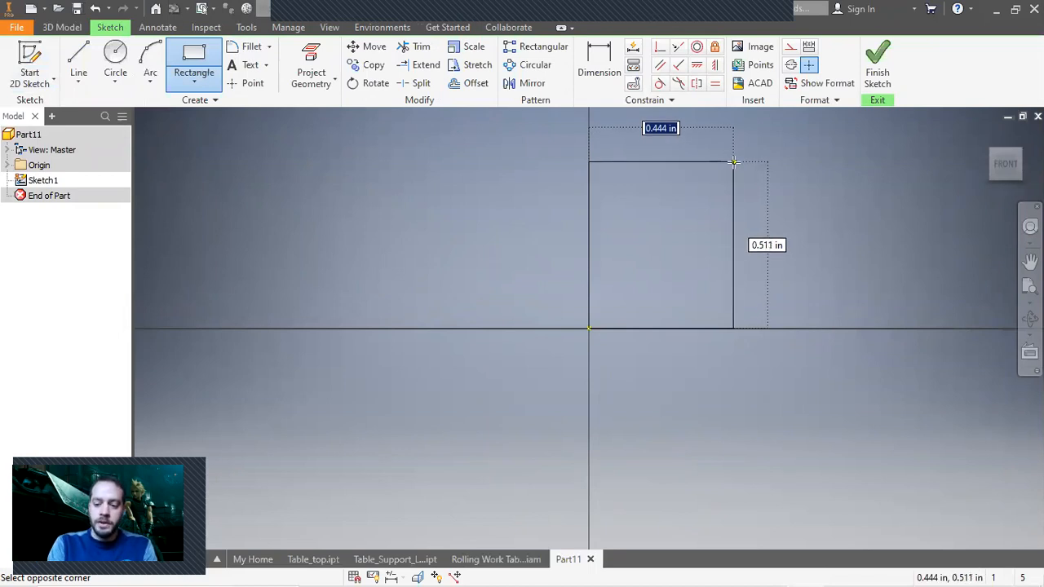
text(23.75)
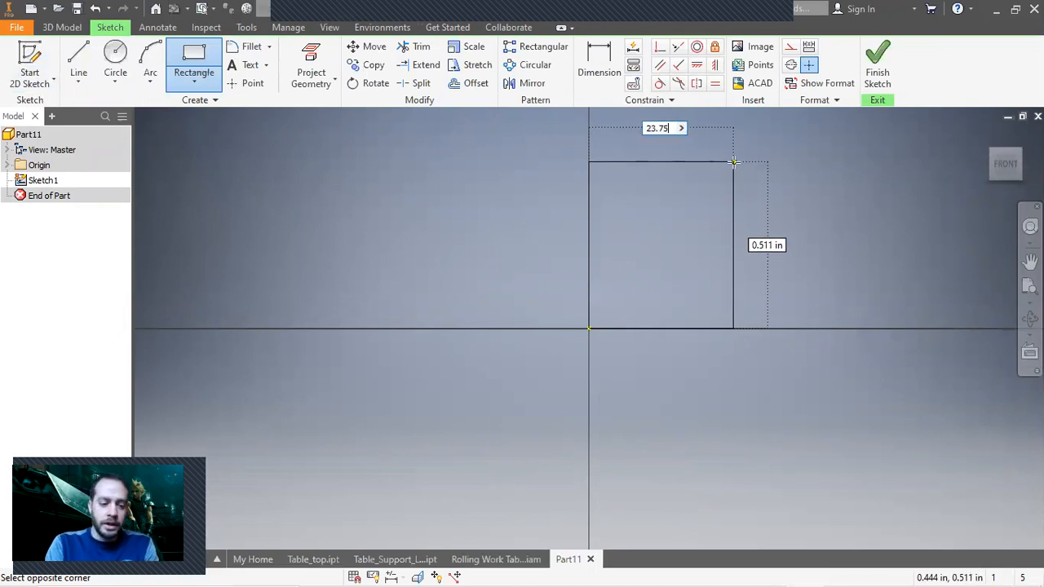
key(Tab)
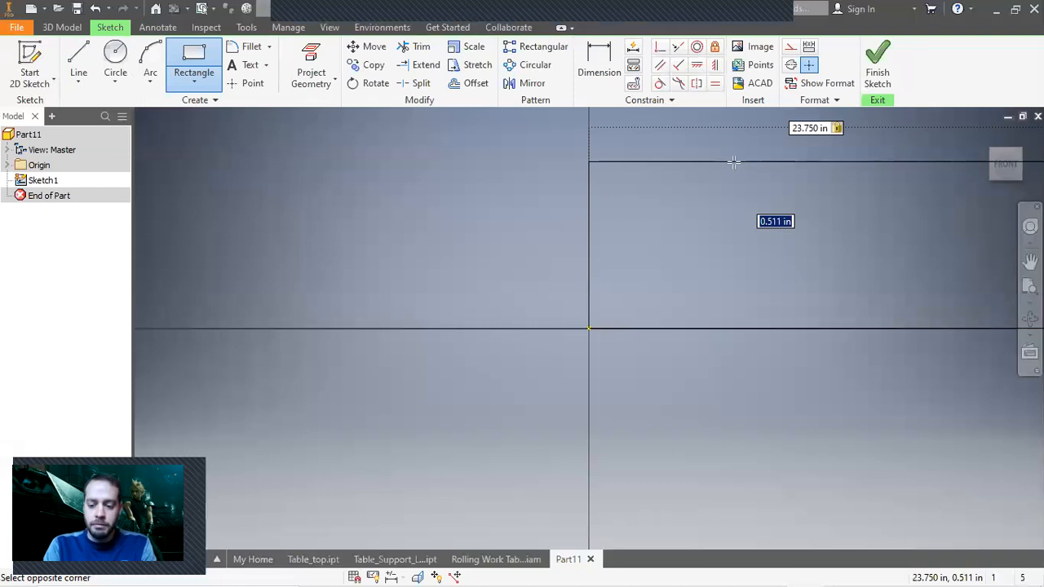
text(28)
key(Return)
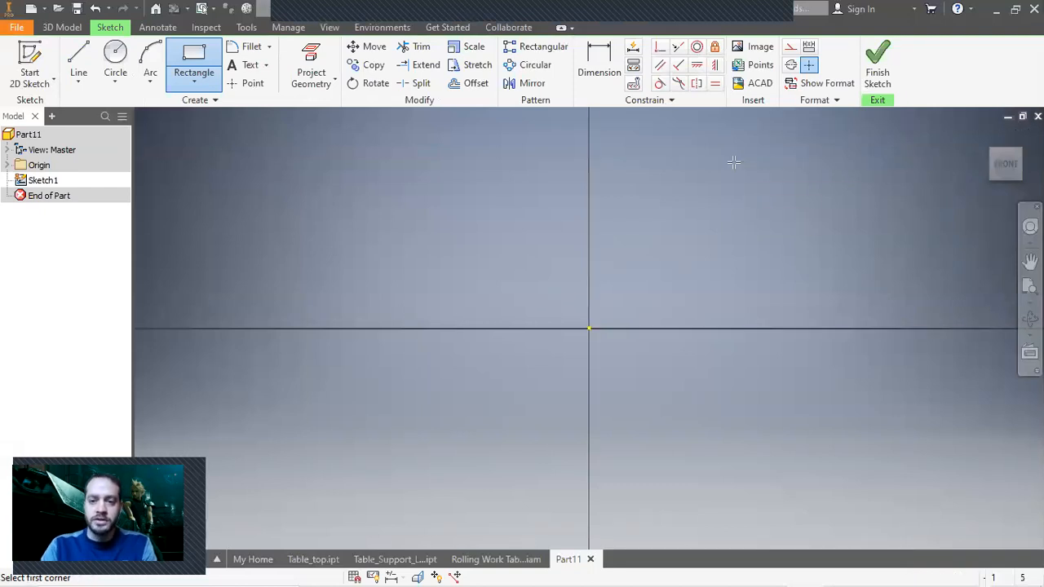
right_click(735, 159)
click(743, 205)
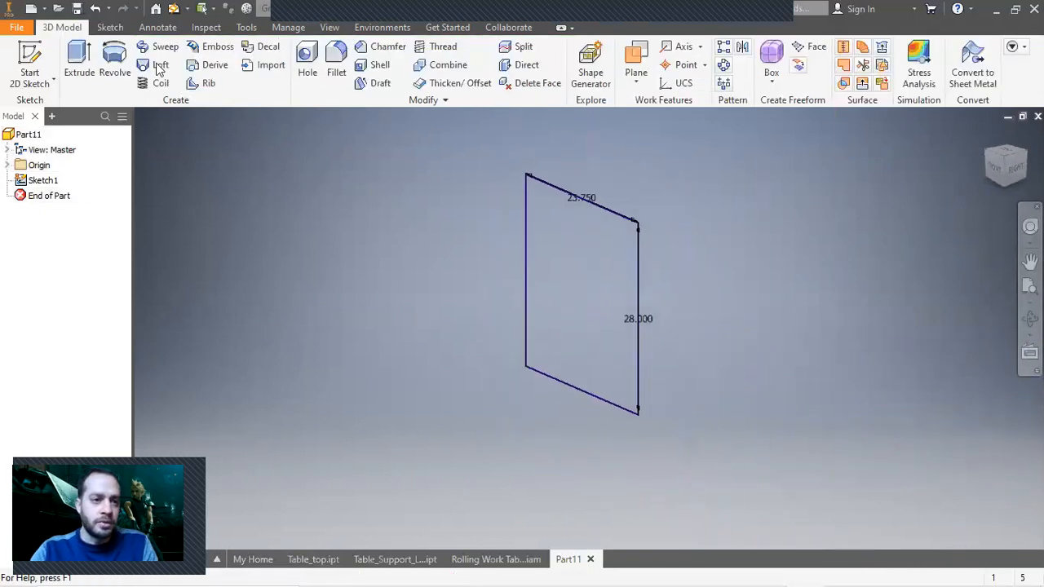
Step: Extrude the rectangular profile 0.75 in into a solid panel
click(82, 65)
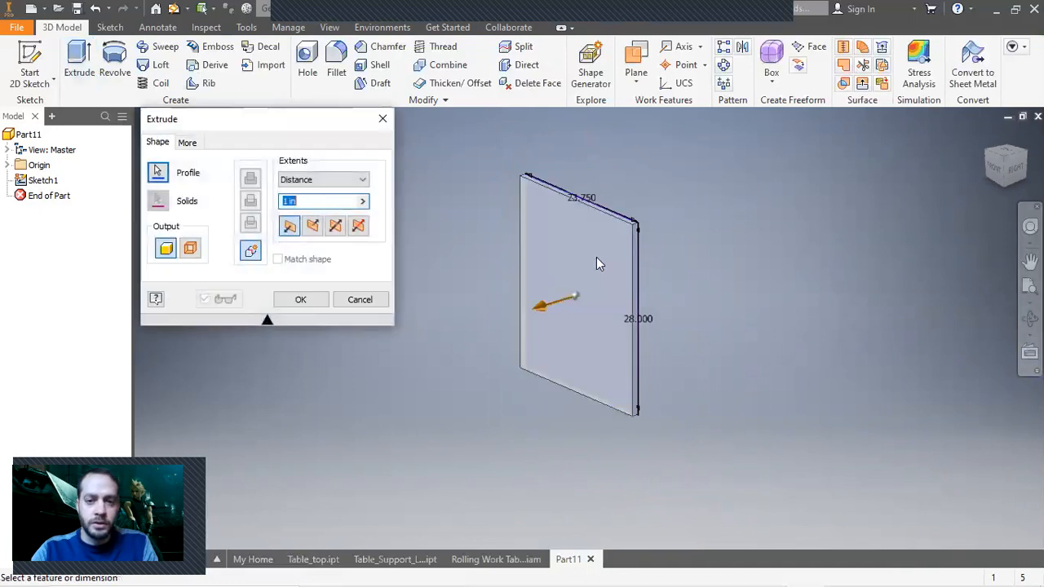
text(.75)
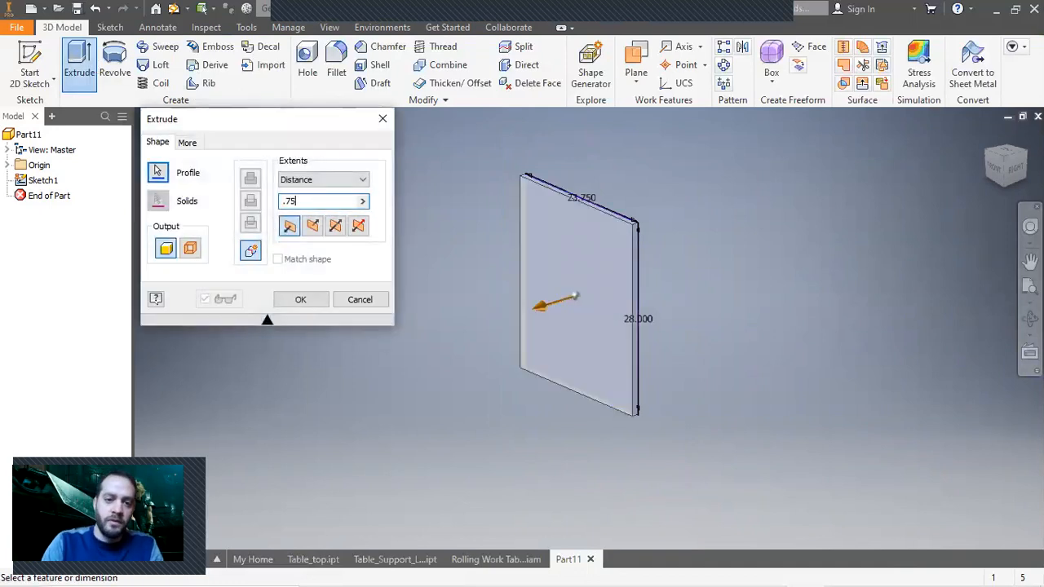
click(300, 299)
Step: Assign the Wood (Maple) material from the Inventor Material Library to the panel
click(318, 11)
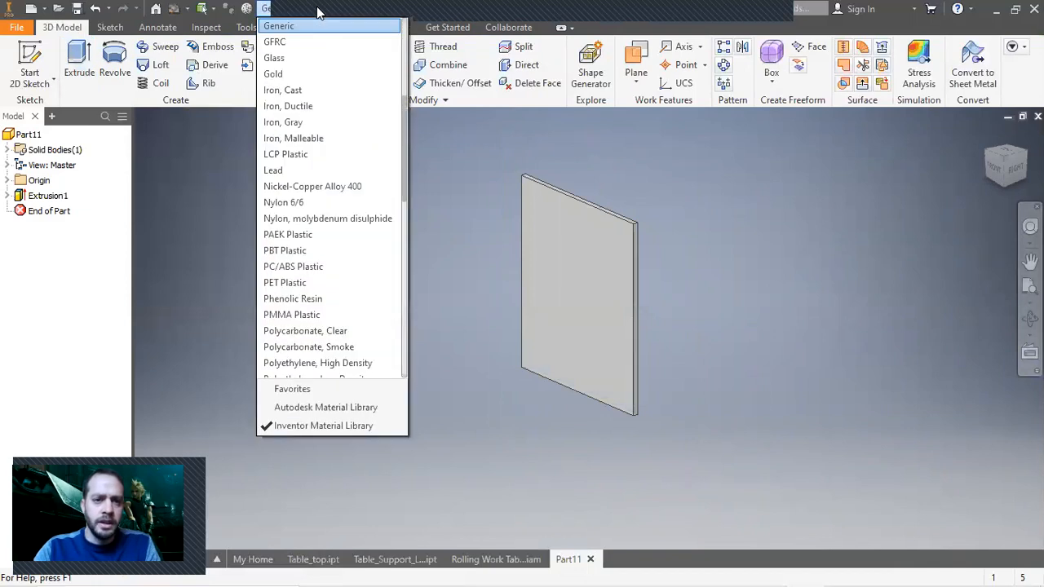
scroll(351, 318, down, 5)
scroll(344, 332, down, 7)
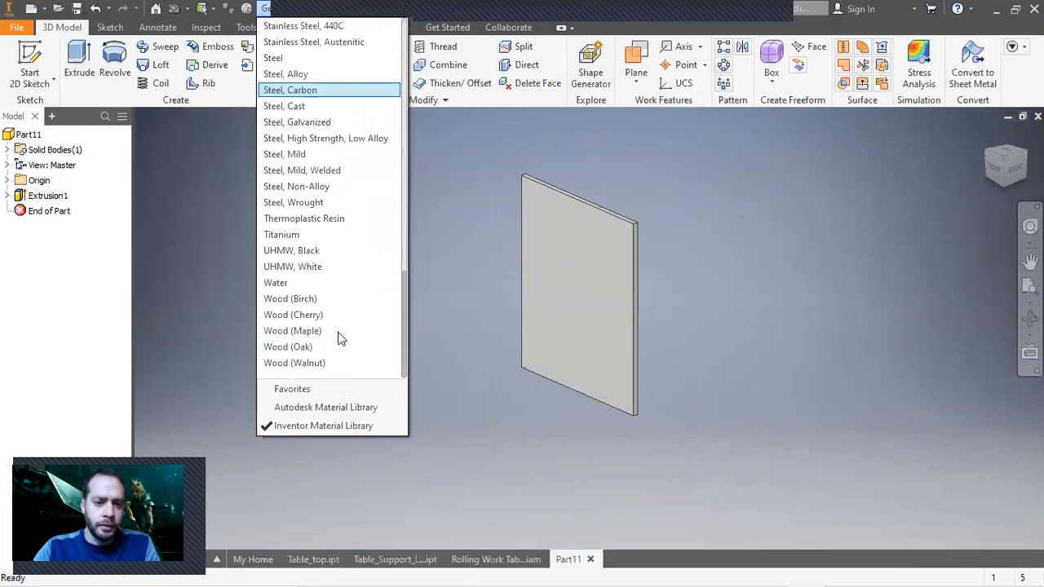
click(318, 331)
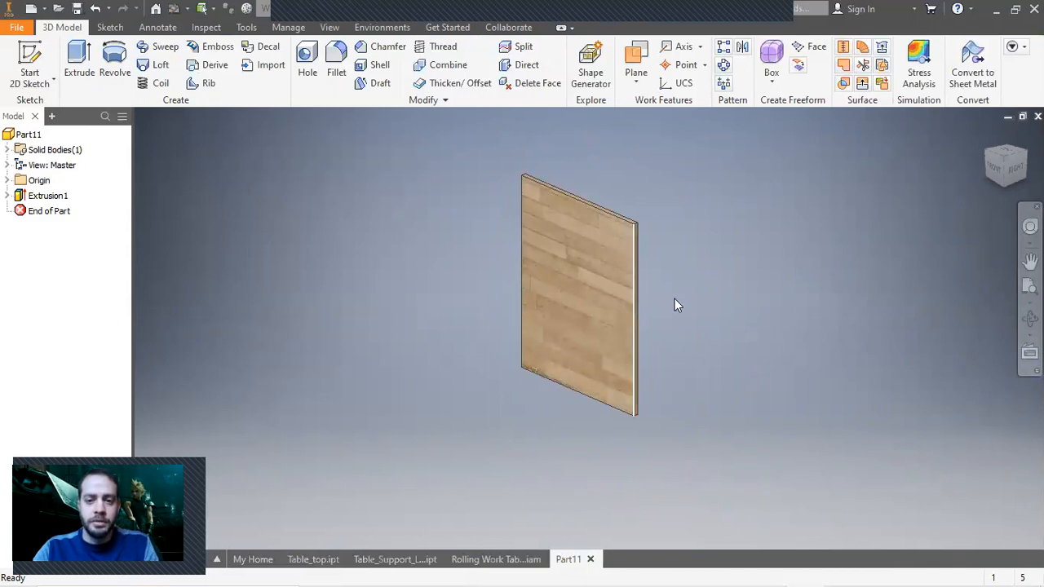
Step: Start a new 2D sketch on the panel's narrow right-hand edge face, seen square-on from the right view
click(1006, 157)
scroll(705, 404, up, 3)
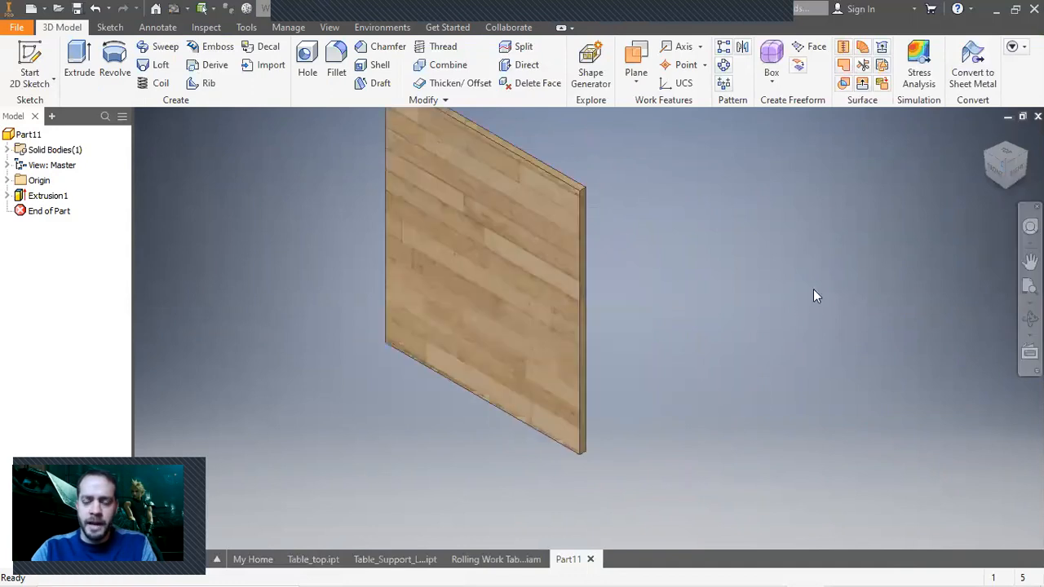
click(1019, 173)
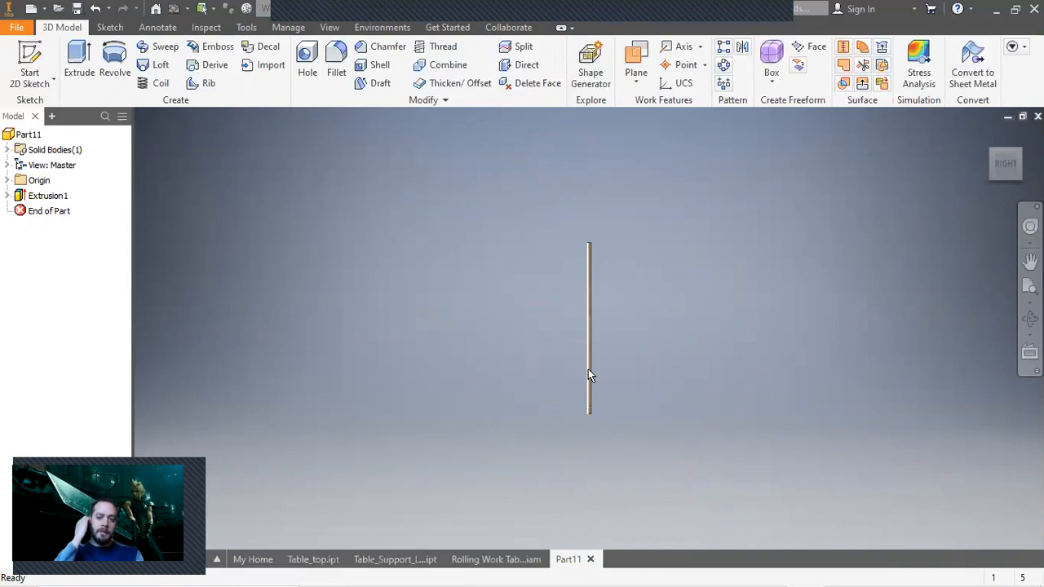
mouse_move(589, 394)
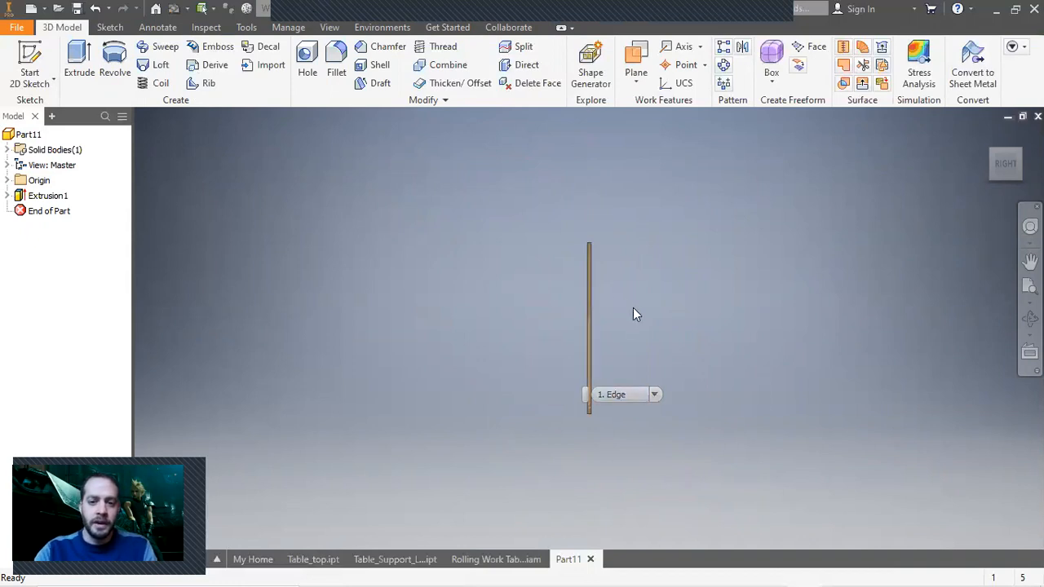
scroll(620, 422, down, 2)
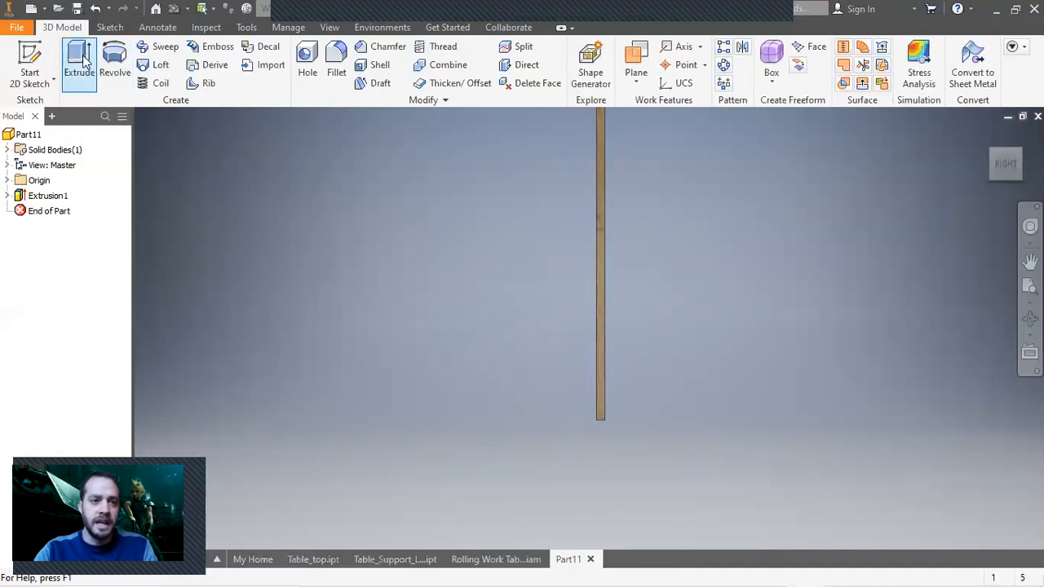
click(30, 62)
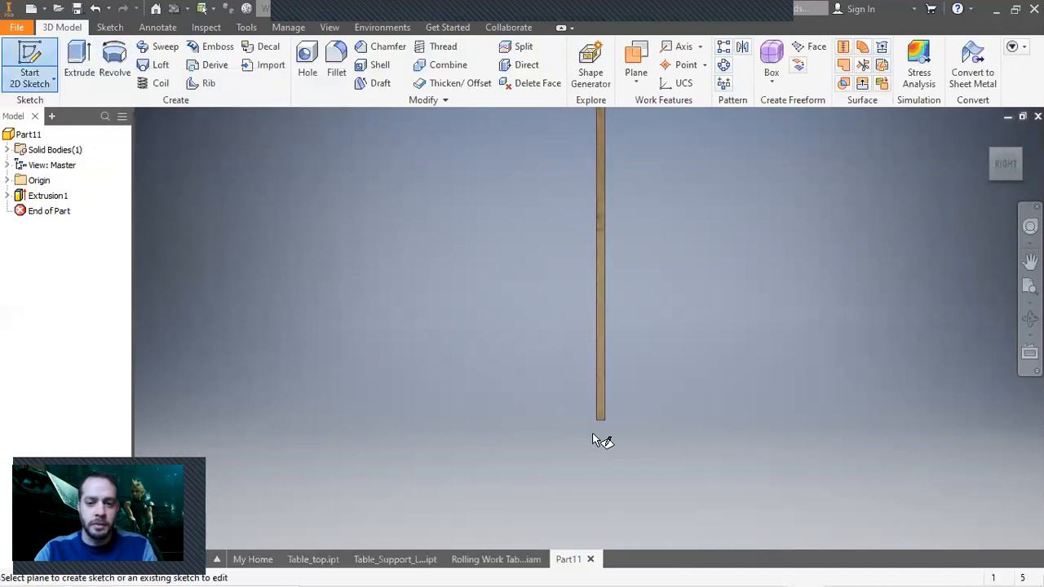
click(606, 387)
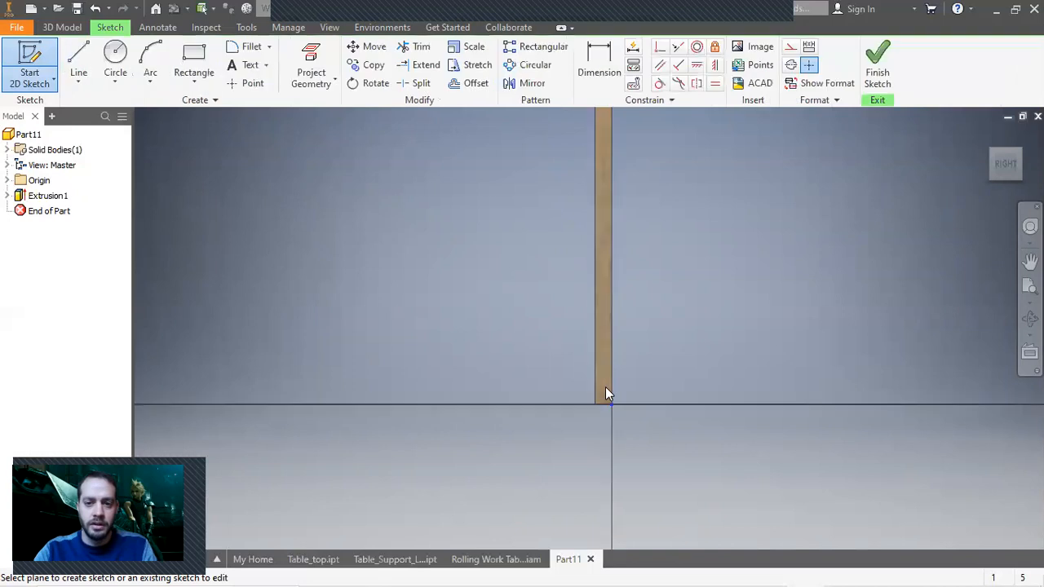
Step: Draw a rectangle 0.375 in wide and 0.75 in high on the edge face, starting at the bottom corner opposite the origin
click(196, 61)
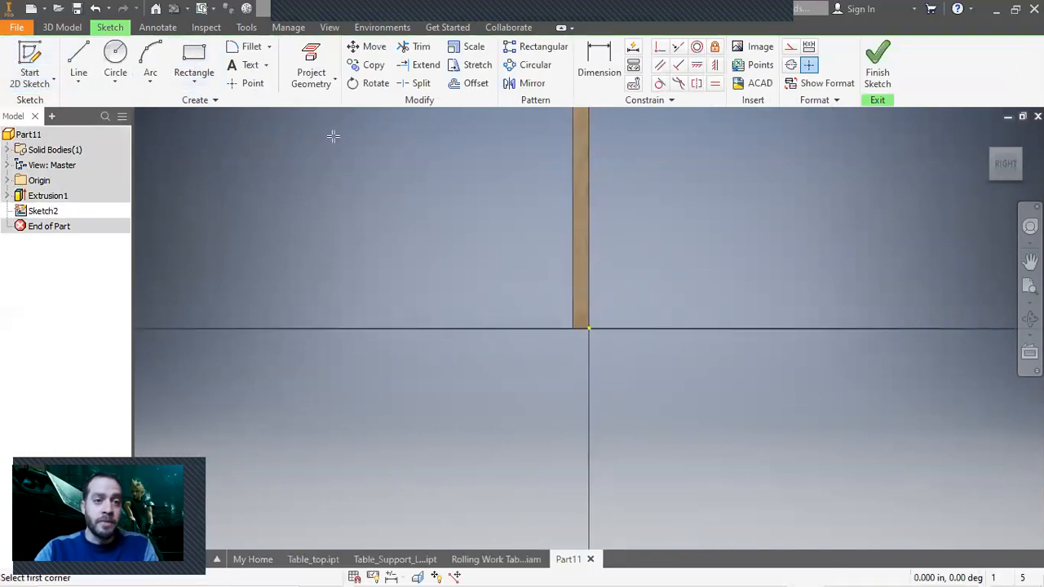
click(573, 329)
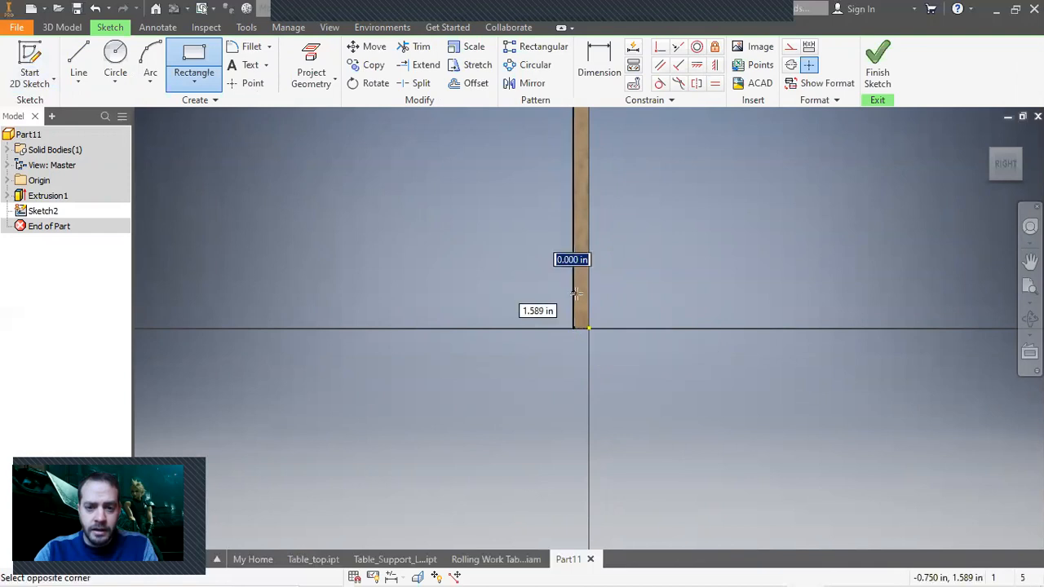
scroll(582, 302, down, 3)
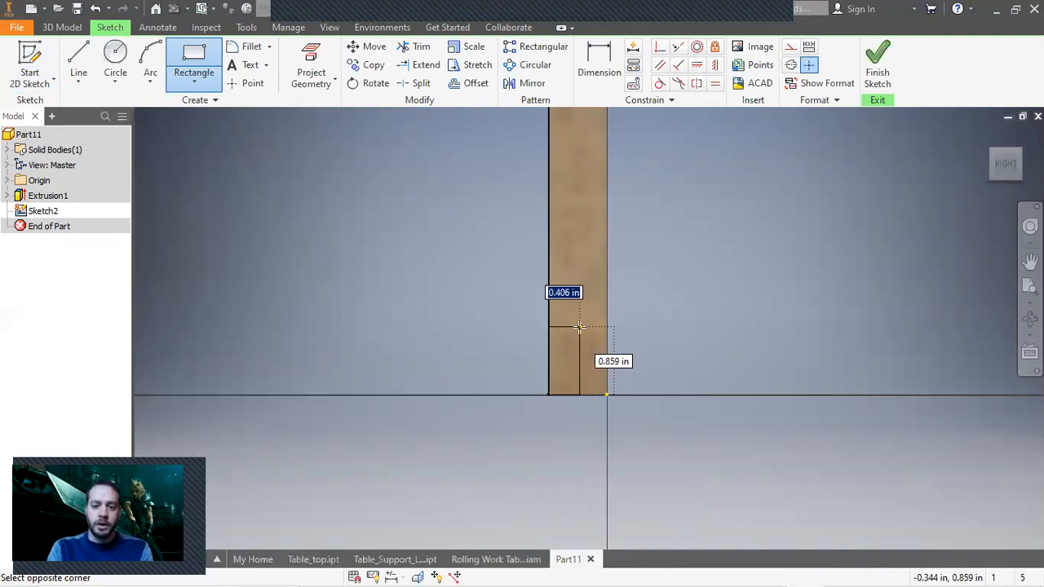
key(Tab)
text(.75)
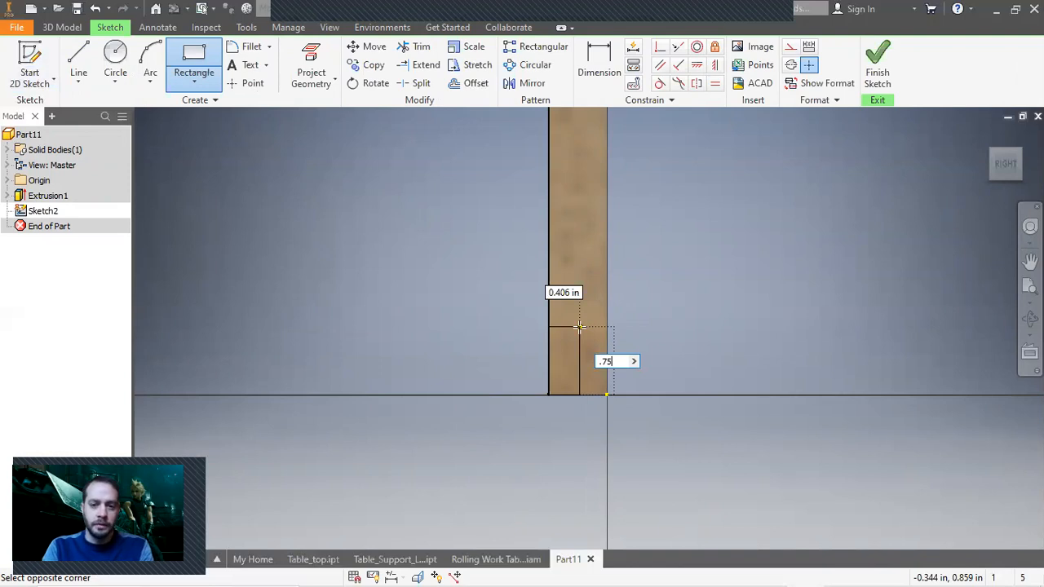
key(Tab)
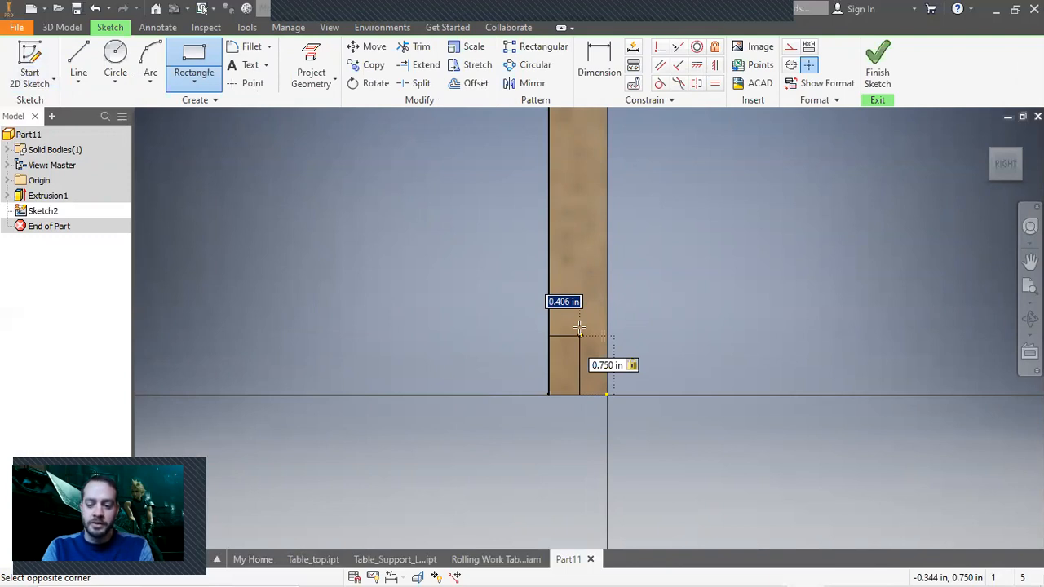
text(.375)
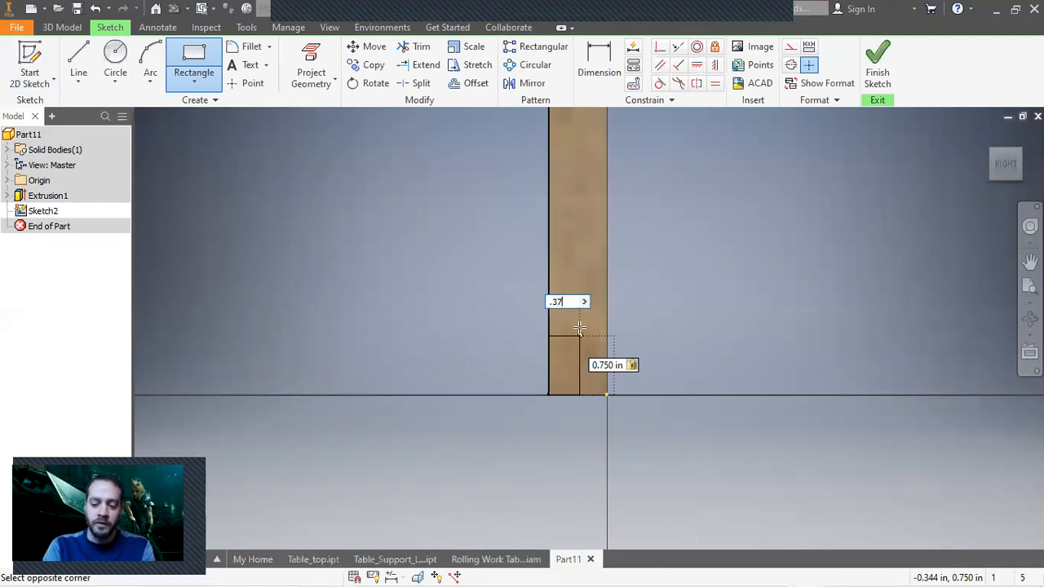
key(Return)
Step: Draw a matching rectangle 0.375 in wide and 0.75 in high at the top corner on the same side of the edge face
scroll(720, 191, down, 6)
middle_drag(729, 210, 644, 516)
middle_drag(690, 142, 722, 347)
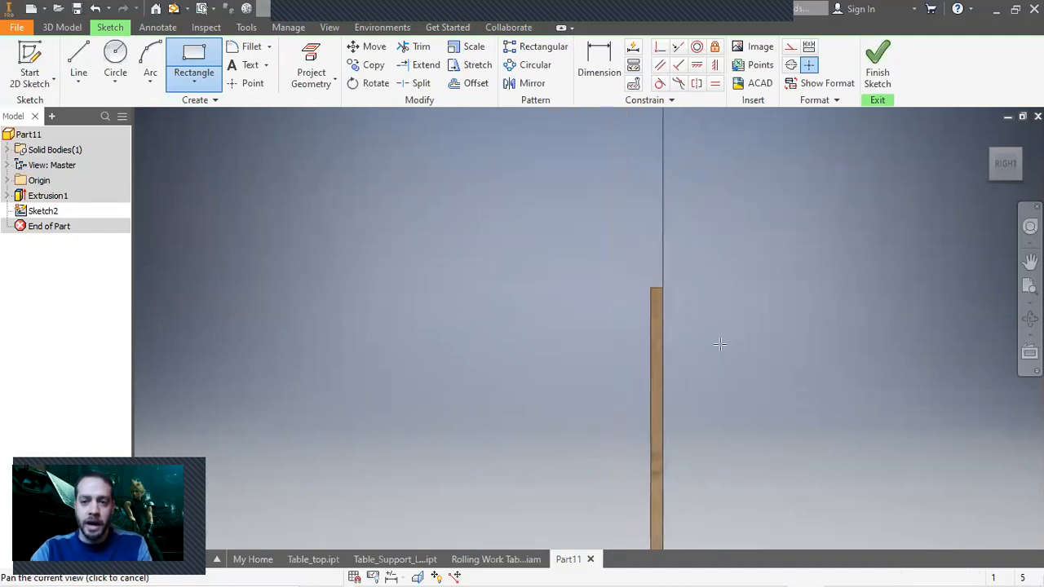
scroll(677, 314, up, 4)
click(585, 222)
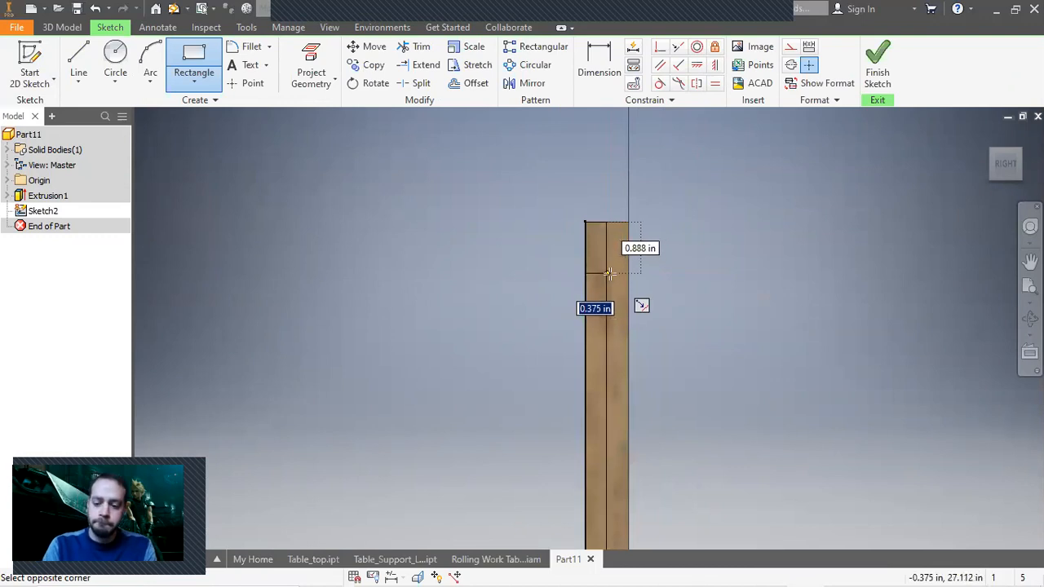
text(.375)
key(Tab)
text(.75)
key(Return)
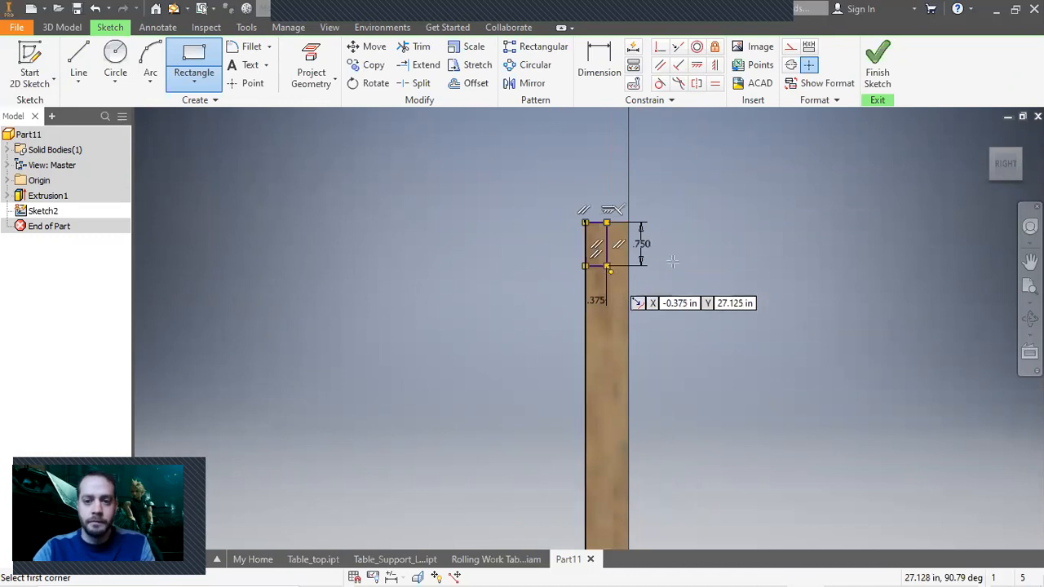
right_click(730, 244)
click(784, 278)
Step: Draw a third rectangle 0.375 in wide and 0.75 in high on the same side of the edge face, between the two end rectangles
scroll(784, 280, down, 5)
middle_drag(784, 280, 706, 134)
scroll(707, 135, up, 3)
click(193, 61)
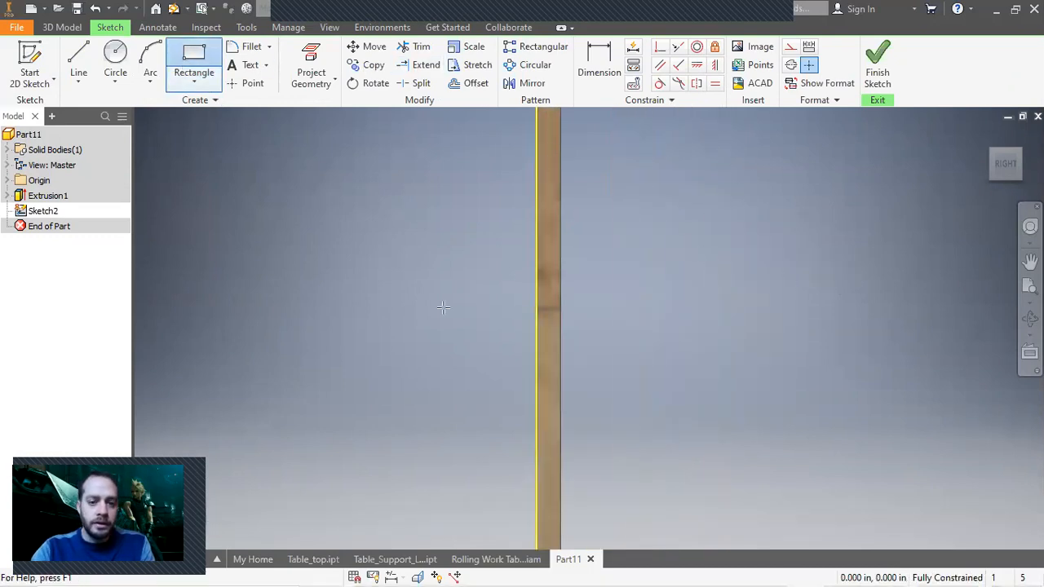
middle_drag(566, 411, 600, 232)
middle_drag(706, 447, 686, 228)
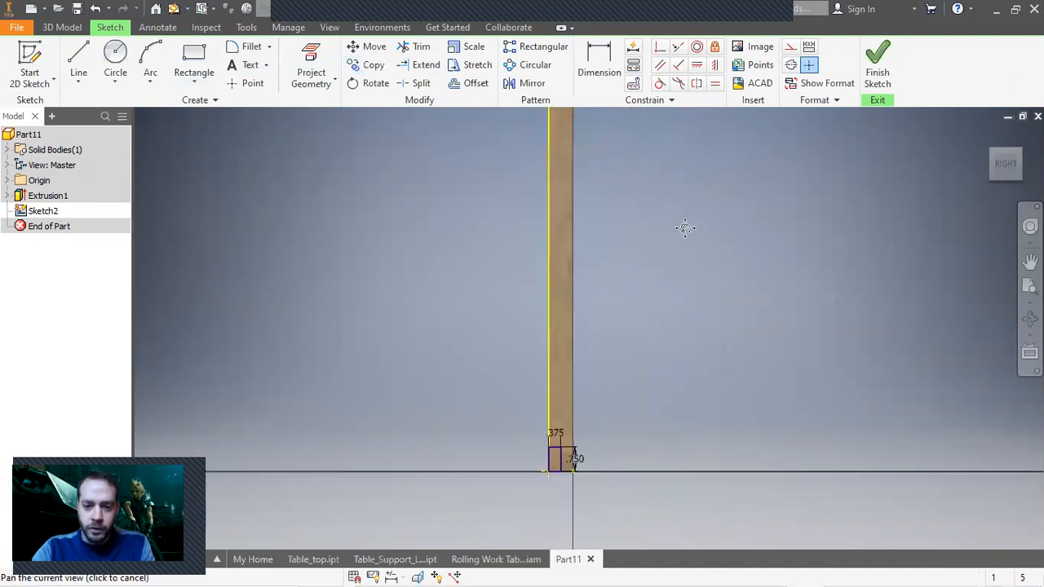
middle_drag(555, 220, 553, 297)
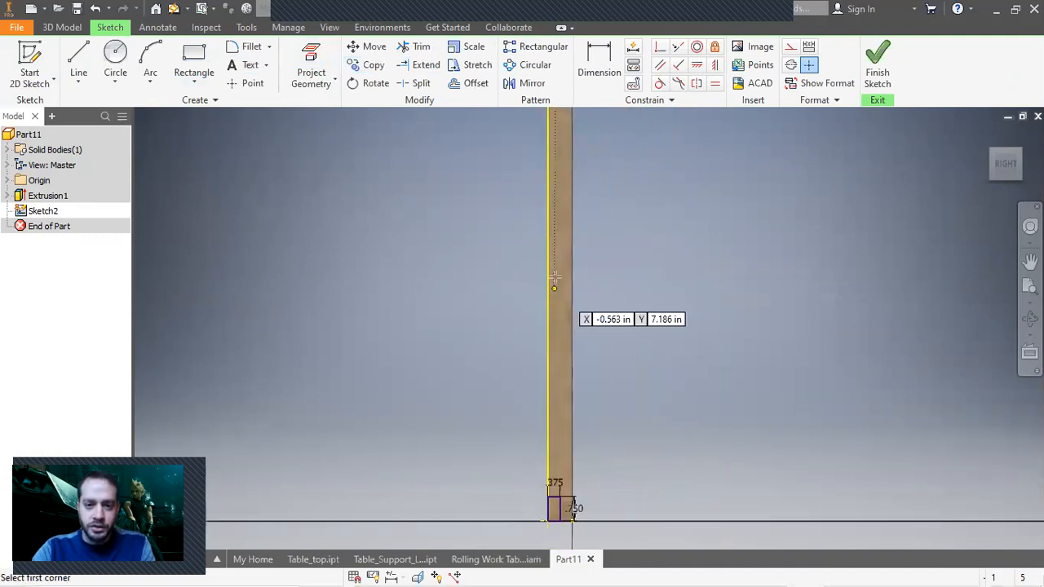
click(549, 260)
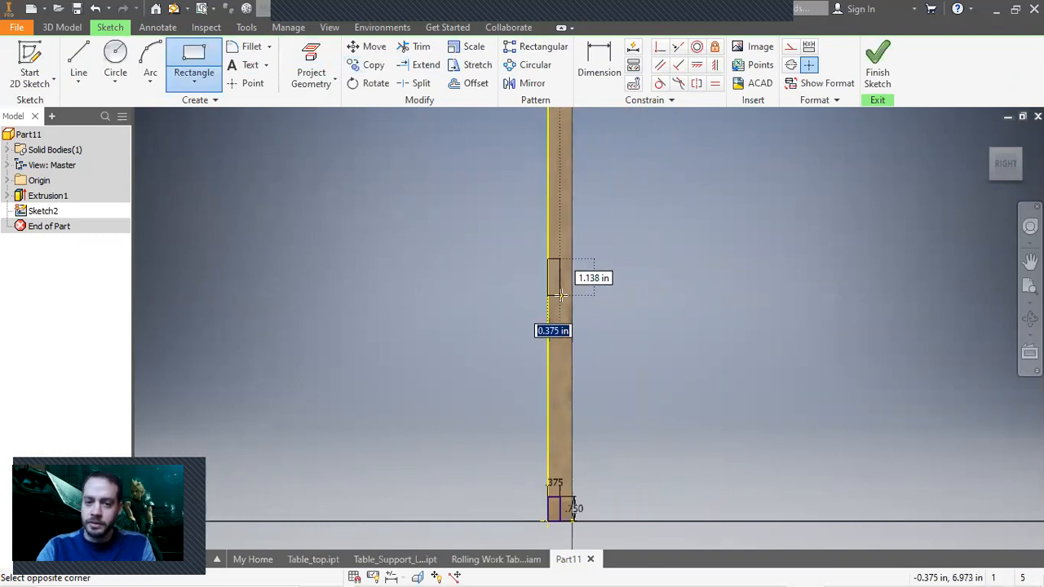
key(Tab)
text(.75)
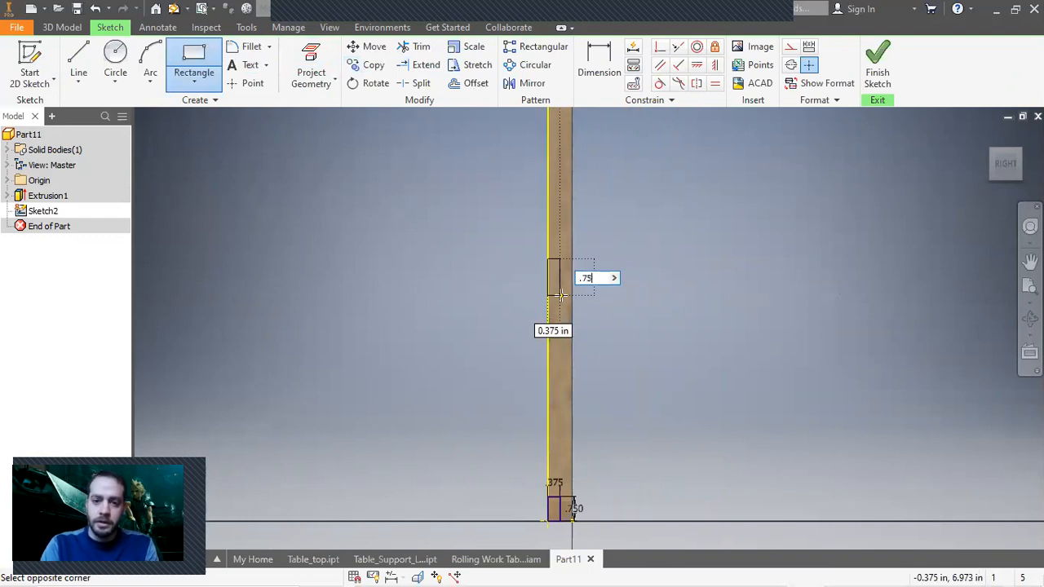
key(Return)
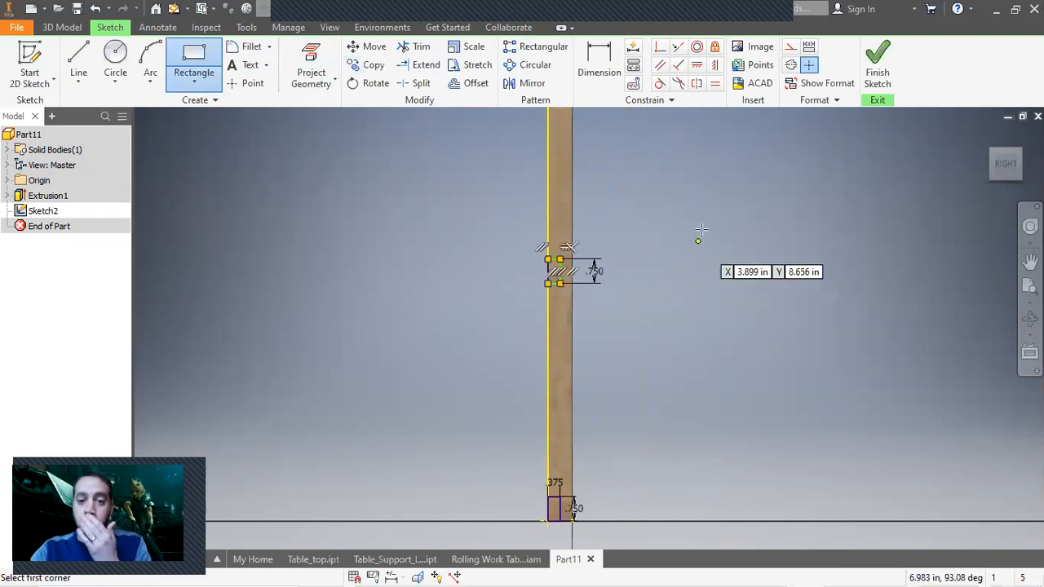
click(789, 235)
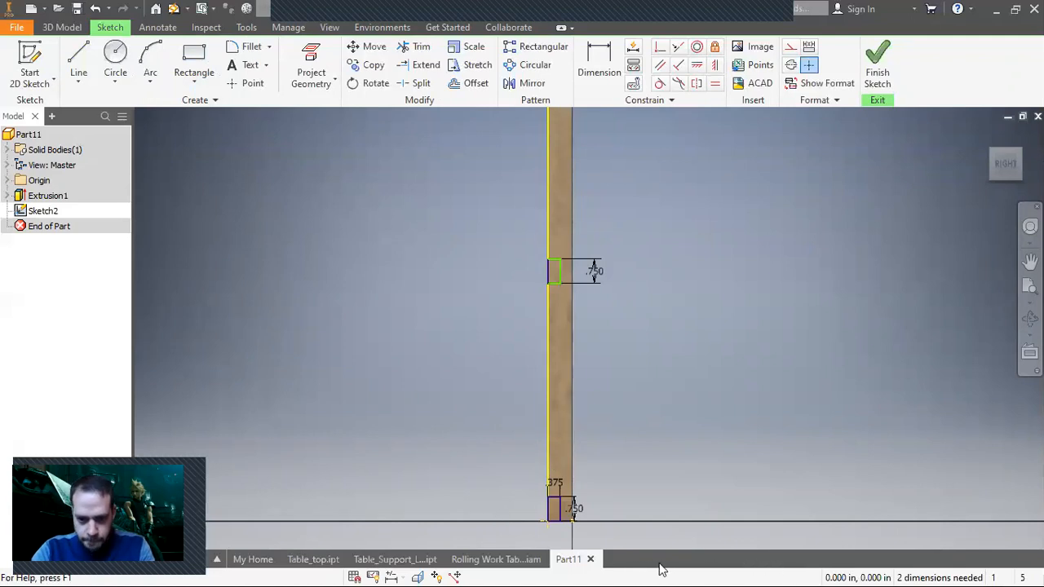
Step: Switch to the hand-drawn Rolling Work Table plan in Photos to check the cabinet dimensions, and return to the Inventor sketch
click(997, 10)
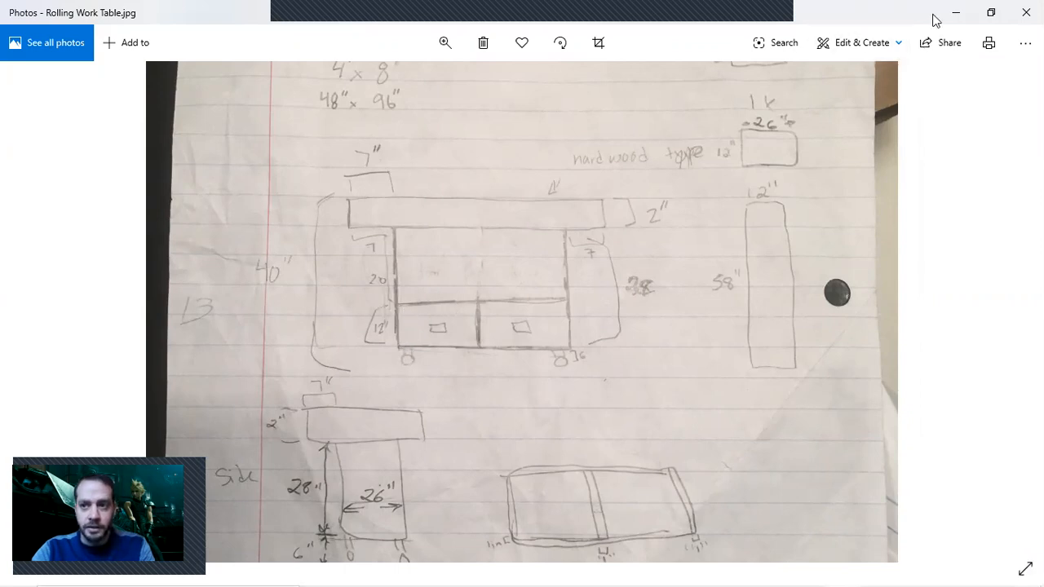
click(961, 15)
mouse_move(820, 570)
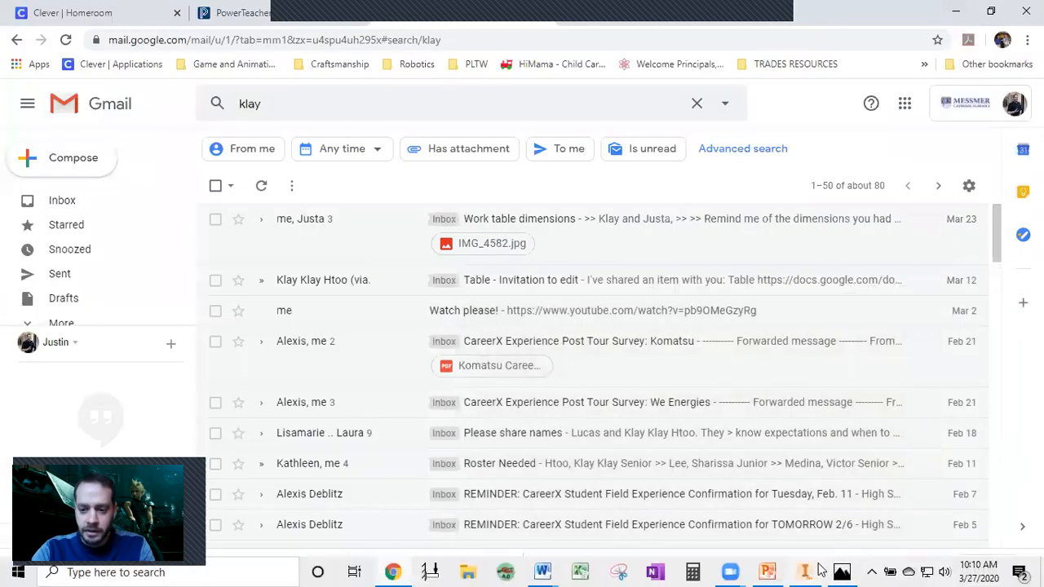
click(804, 571)
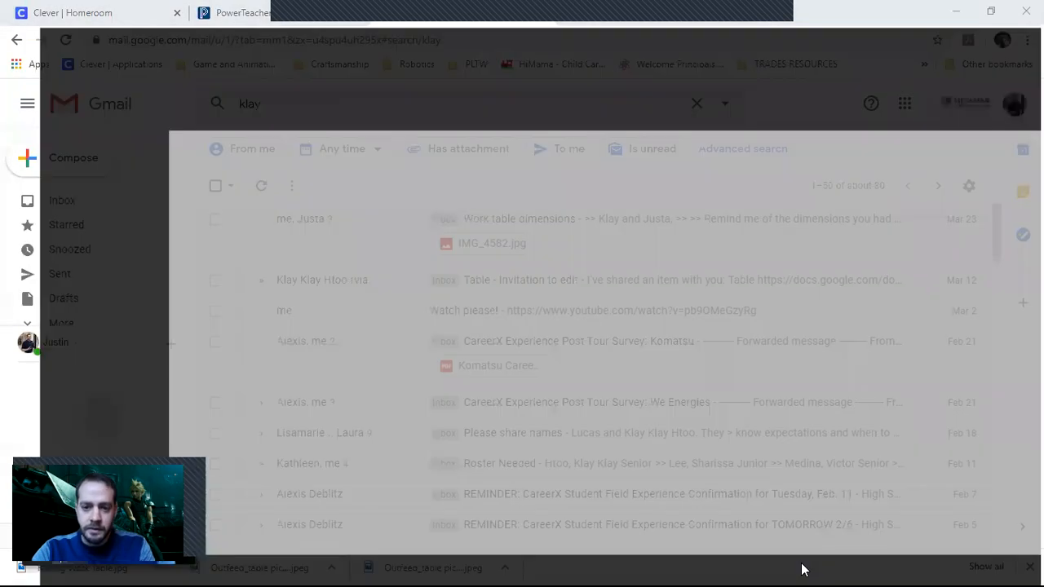
Step: Dimension the gap between the bottom rectangle's upper edge and the middle rectangle's lower edge to 12 in, and finish the sketch
click(600, 65)
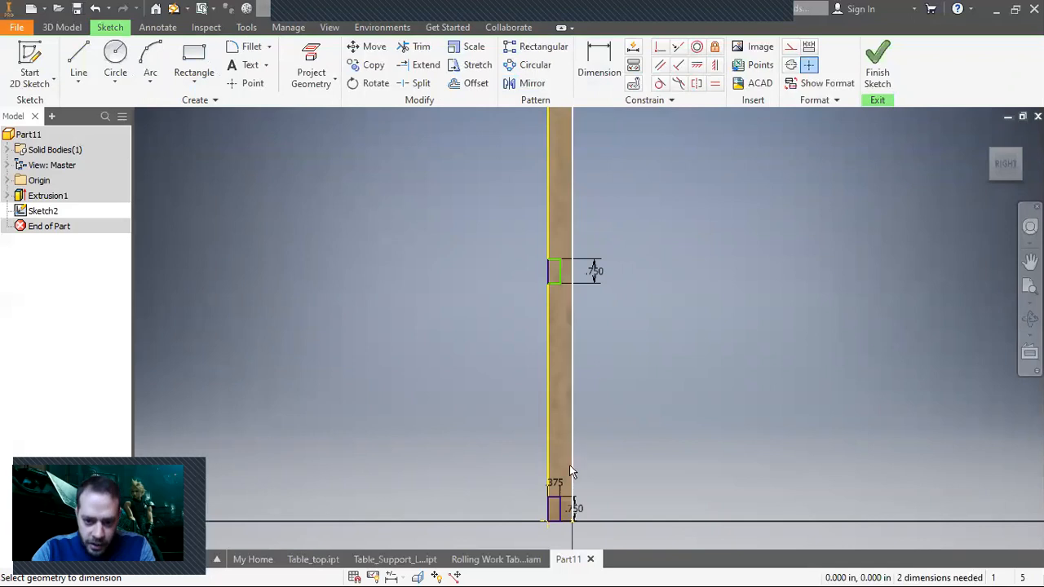
click(552, 292)
click(484, 351)
text(12)
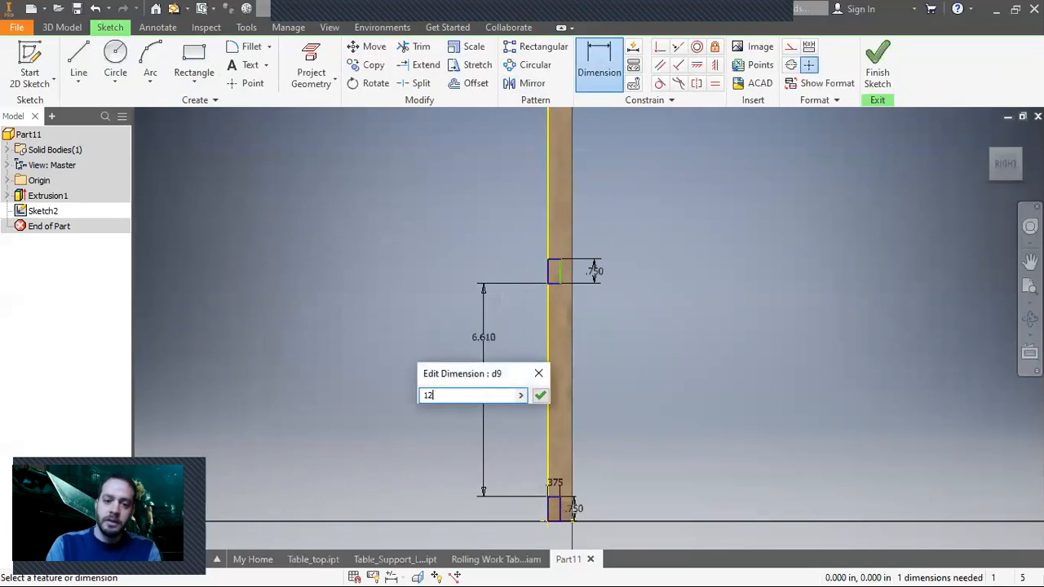
key(Return)
scroll(689, 287, up, 1)
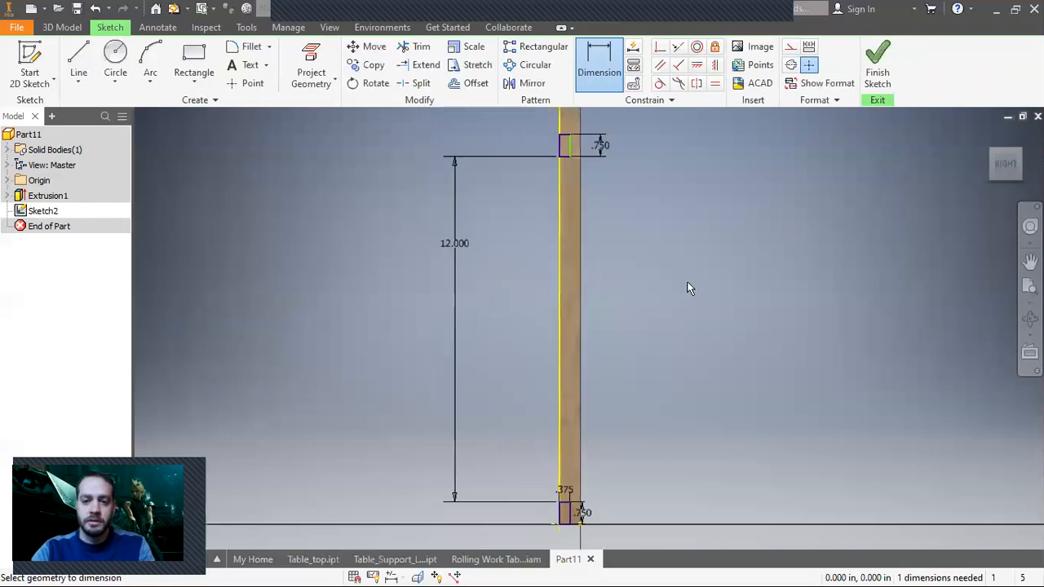
scroll(689, 287, up, 2)
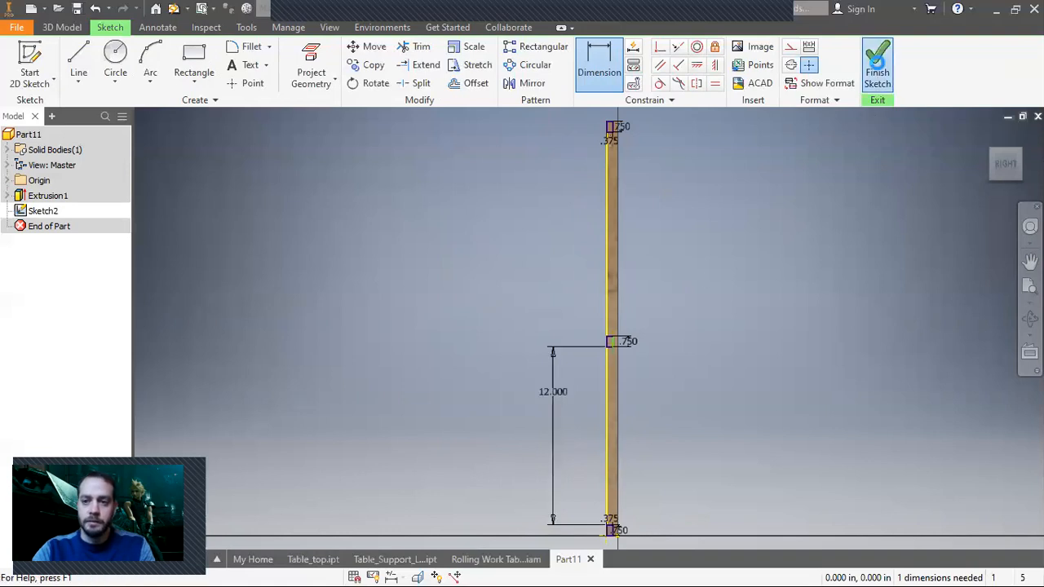
click(878, 65)
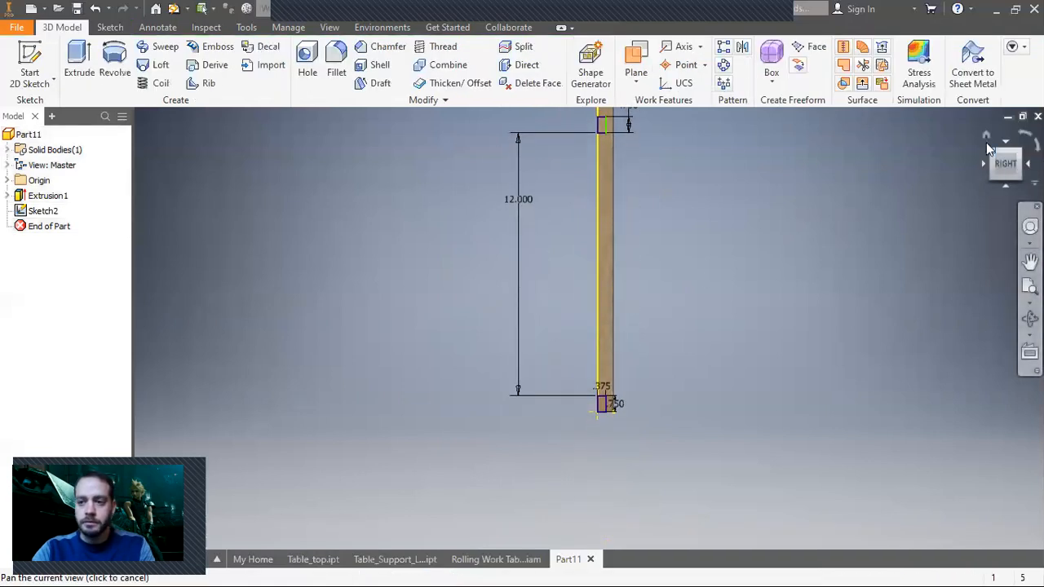
Step: Start an extrusion and select the top, middle and bottom notch rectangles on the panel's edge as its profiles
click(985, 133)
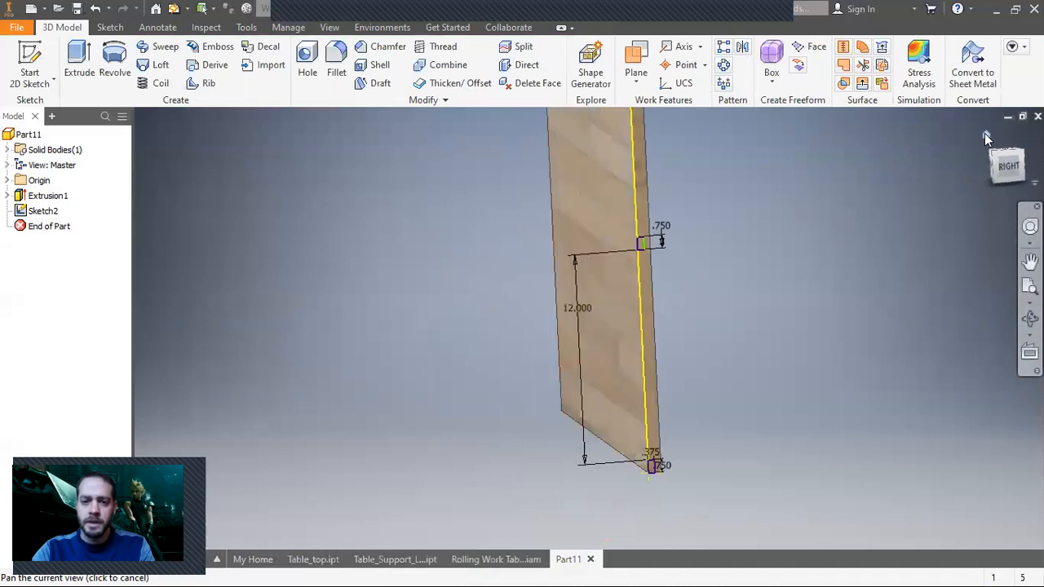
click(79, 64)
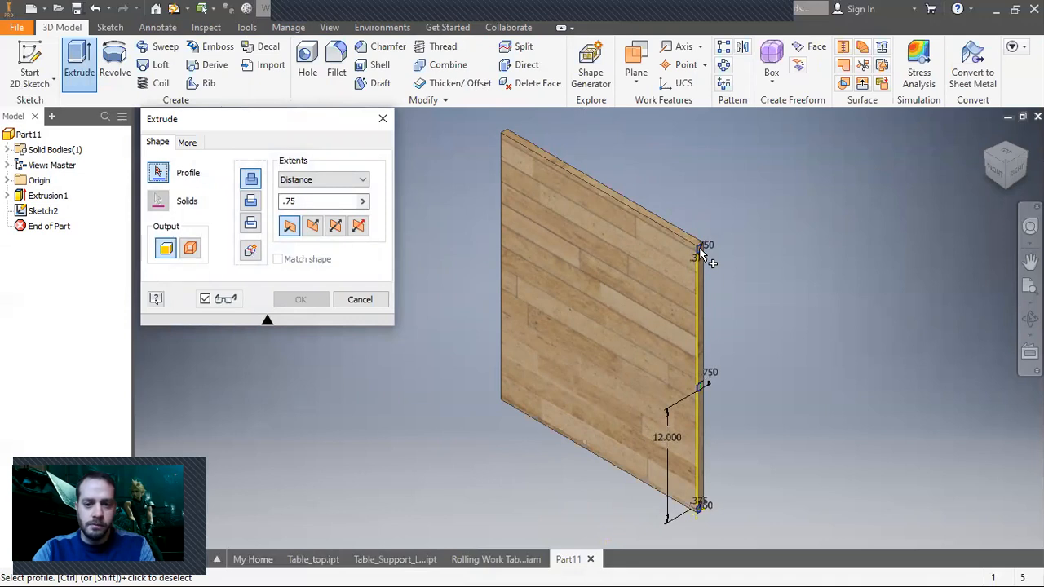
click(997, 173)
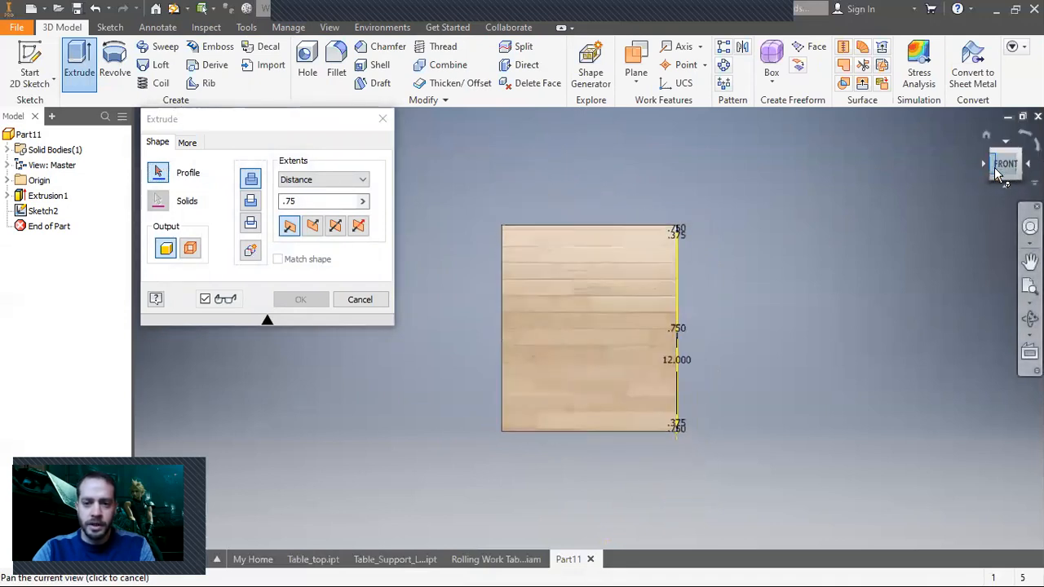
click(1021, 151)
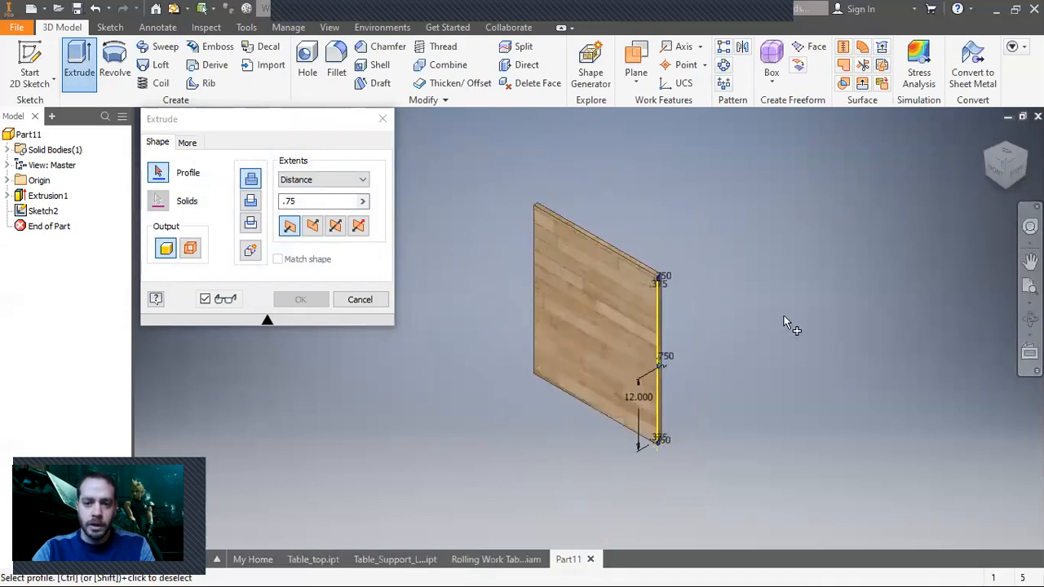
scroll(704, 333, up, 3)
click(607, 196)
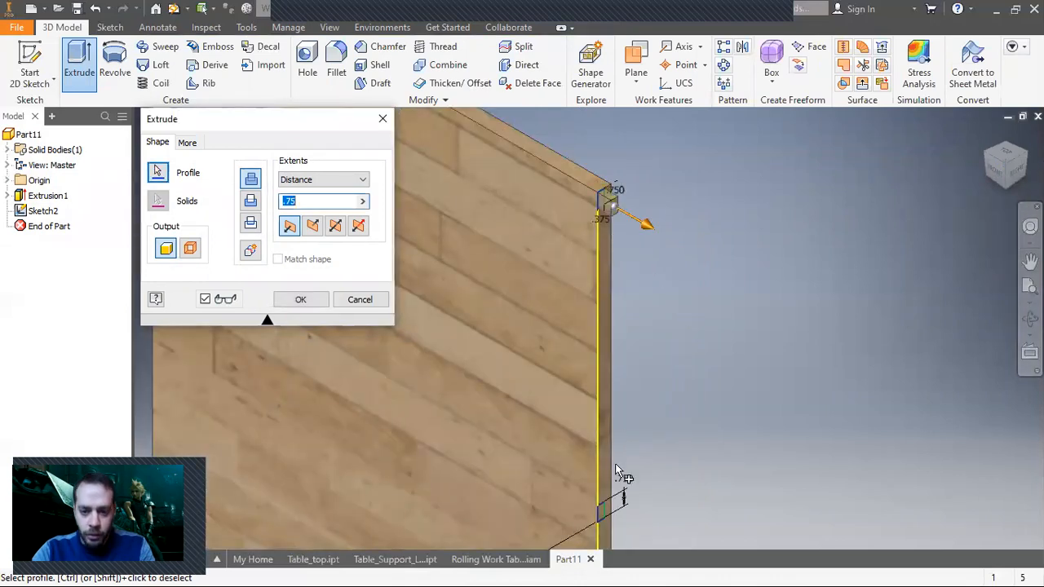
scroll(610, 509, up, 5)
click(585, 515)
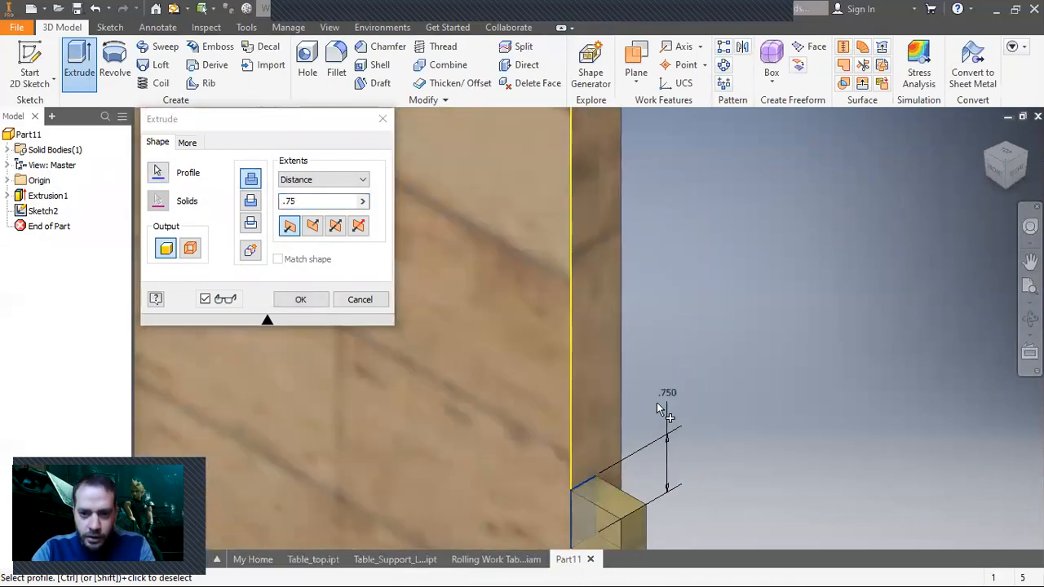
scroll(697, 279, down, 6)
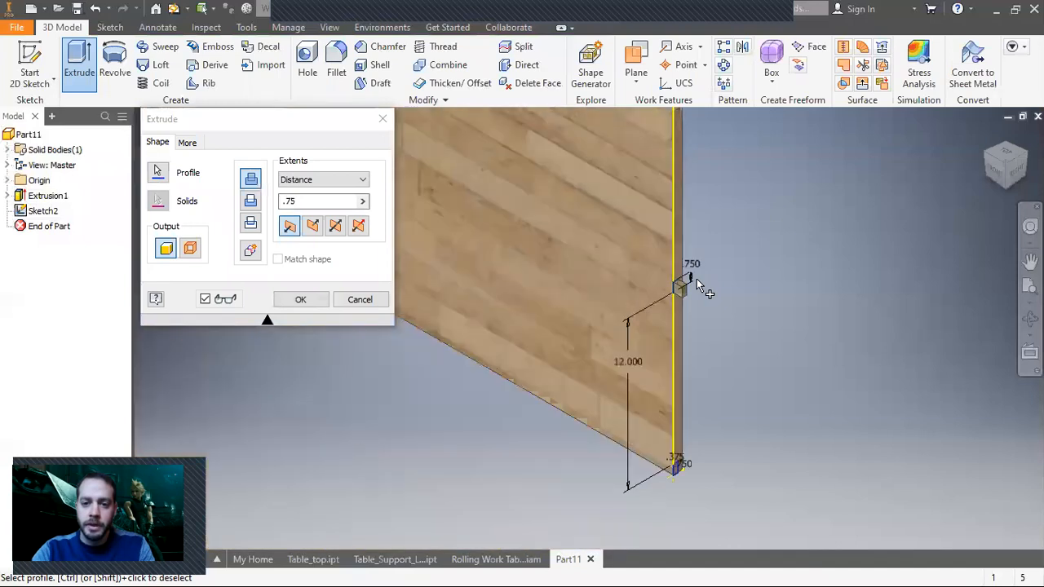
scroll(679, 494, up, 3)
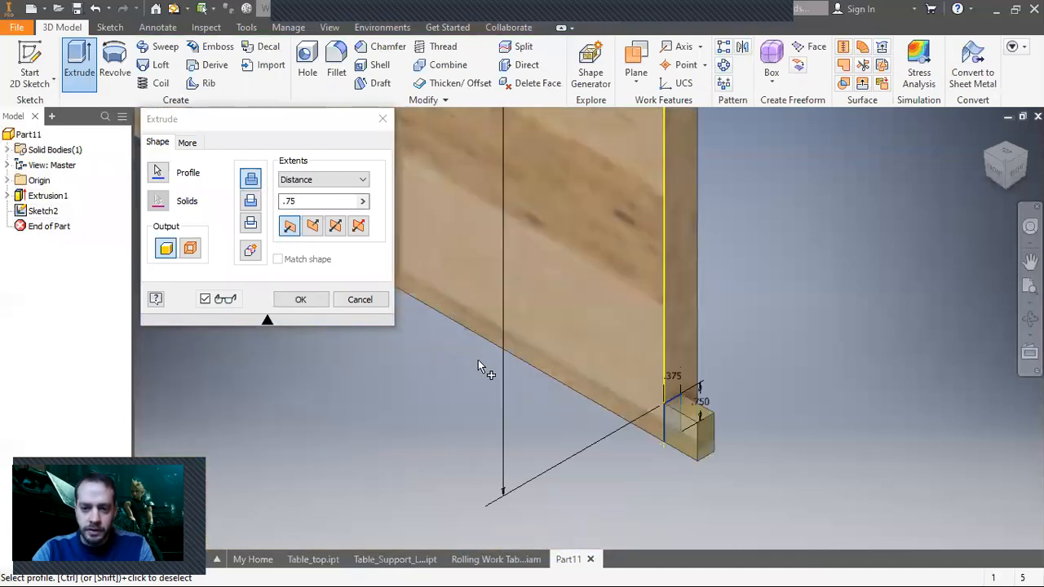
Step: Cut the three selected rectangles through the full panel with the extents set to All
click(251, 202)
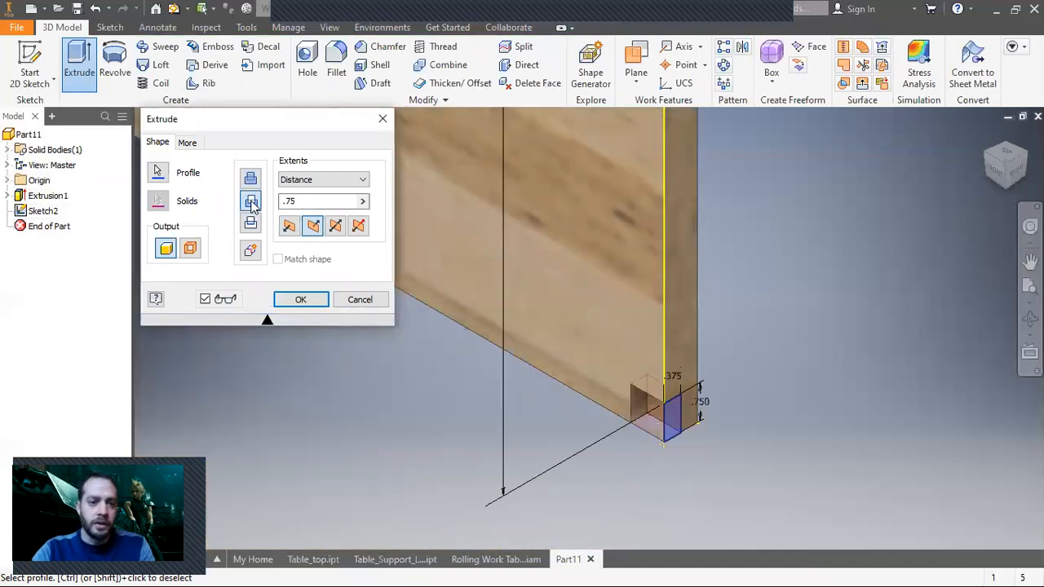
click(322, 181)
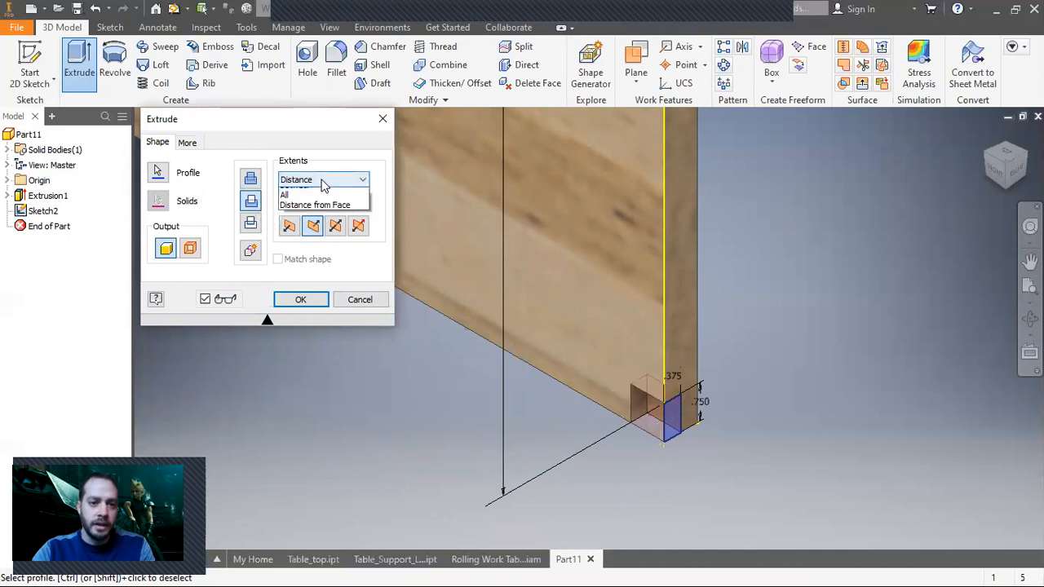
click(327, 235)
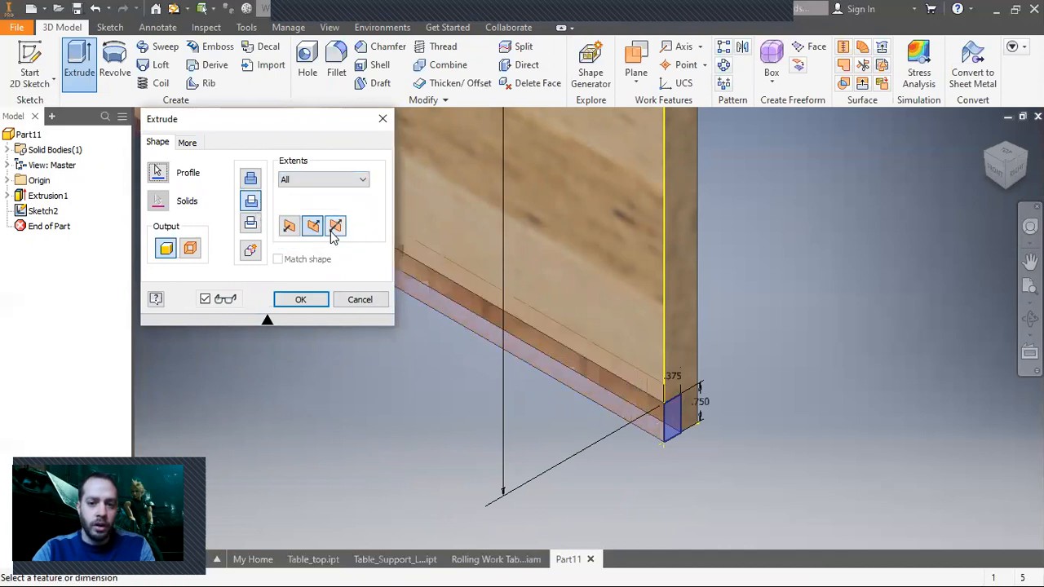
click(322, 301)
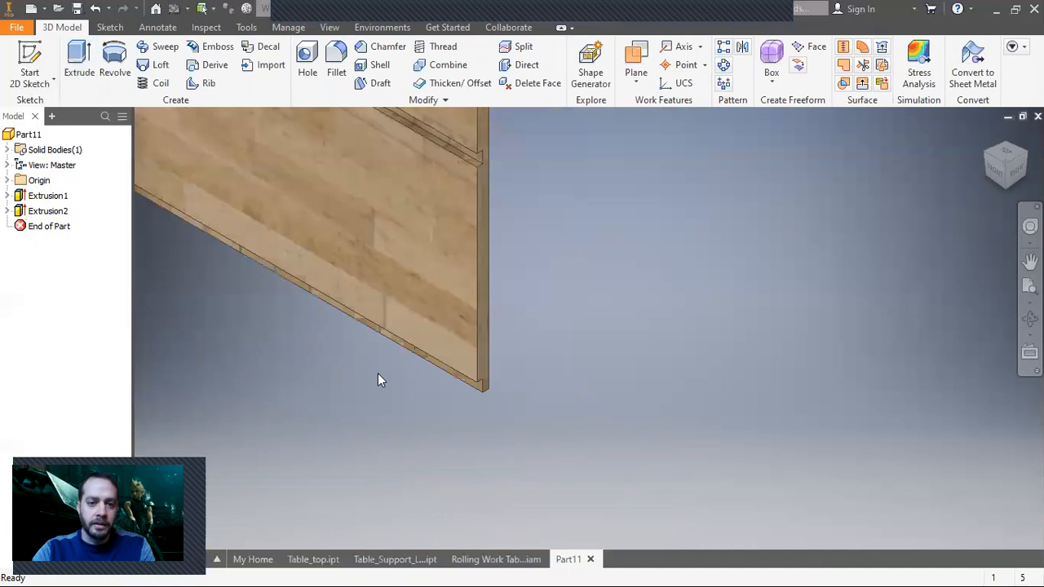
scroll(378, 374, down, 3)
middle_drag(378, 374, 557, 377)
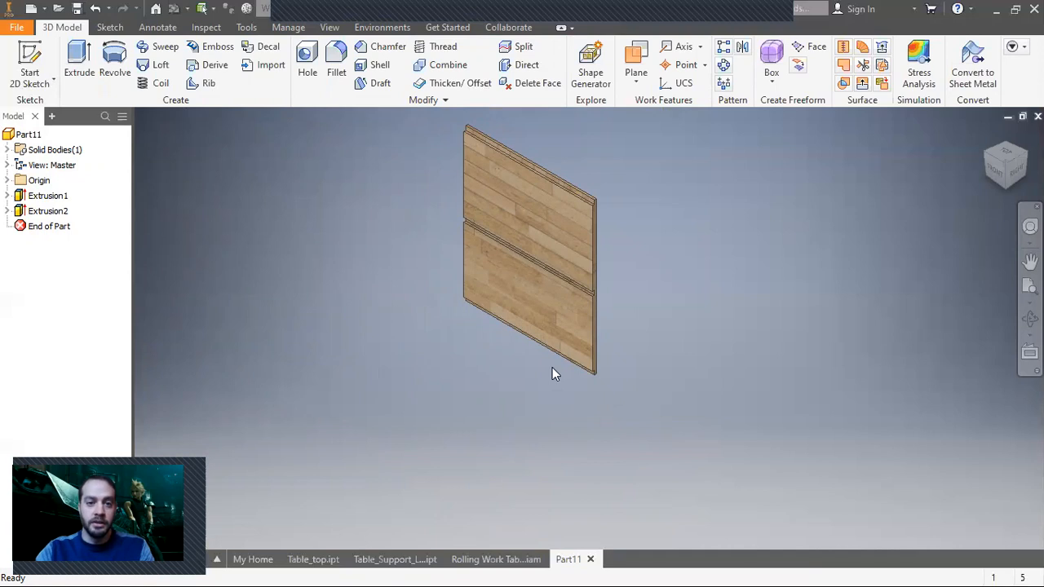
Step: Save the part as Right_Side_Cabinet in the Rolling Work Table folder
click(18, 26)
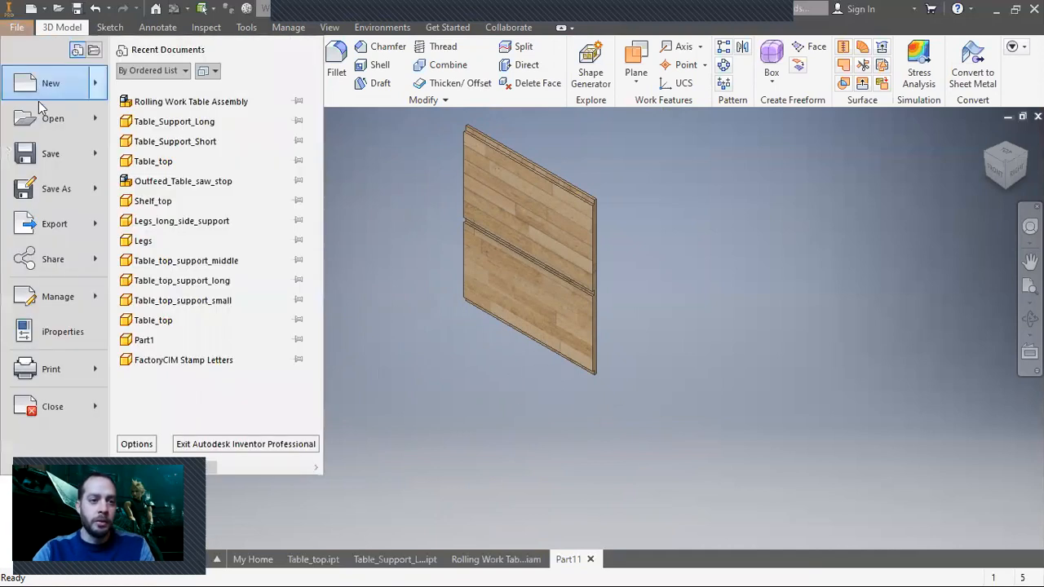
click(53, 188)
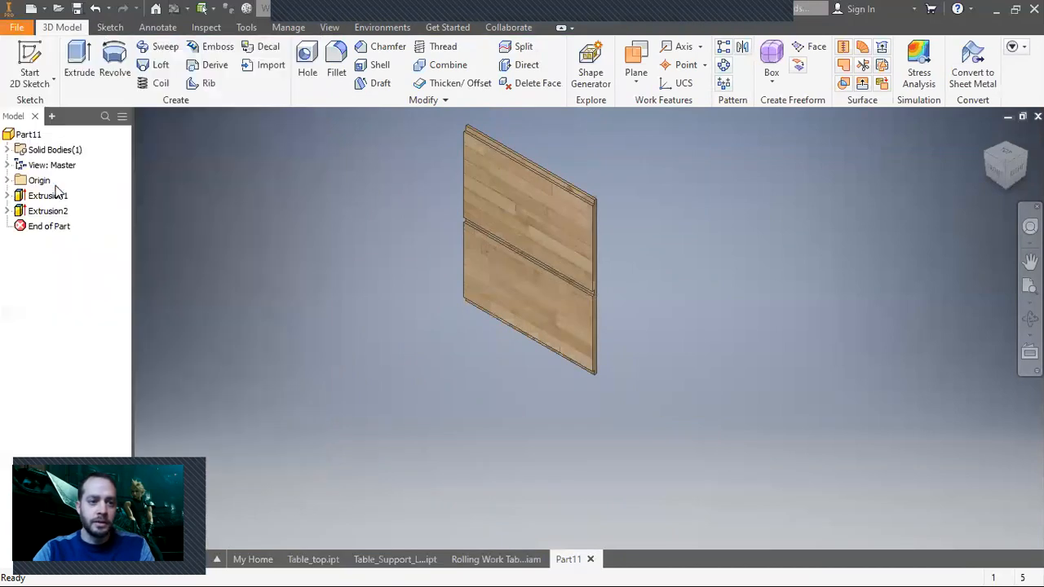
text(Right_Side_CAbinet)
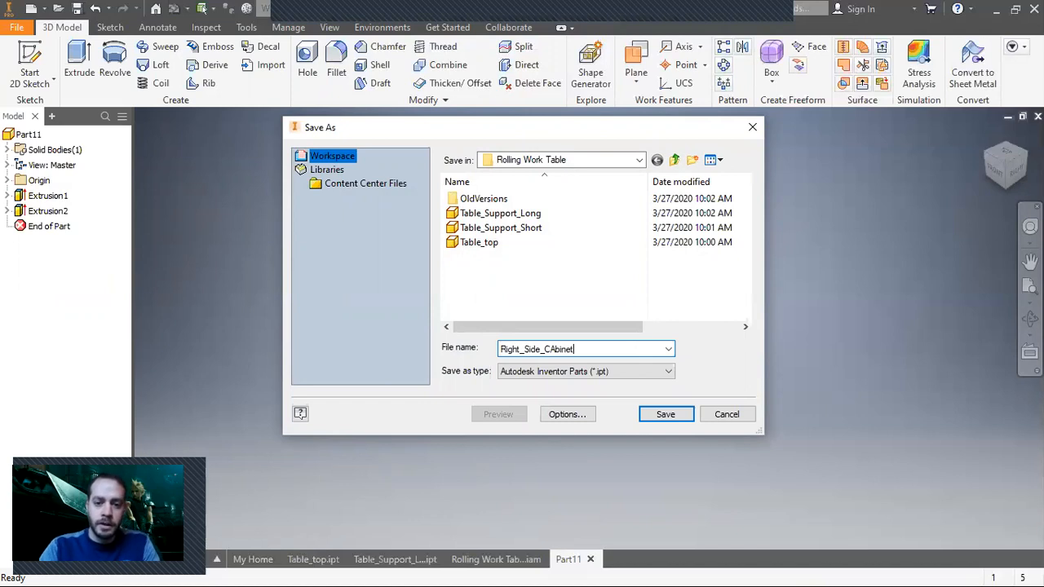
key(BackSpace)
key(BackSpace)
text(a)
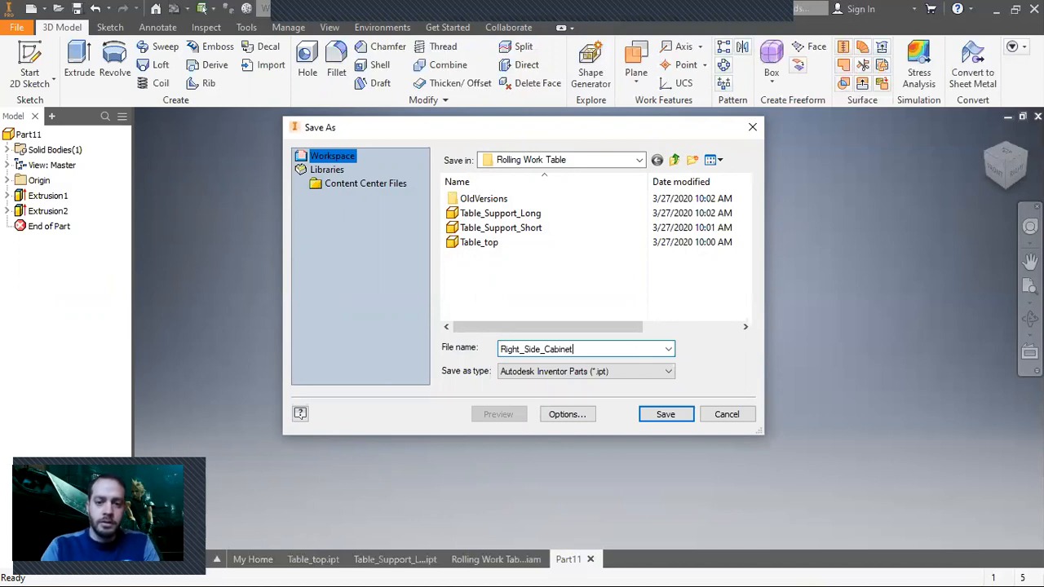
click(653, 415)
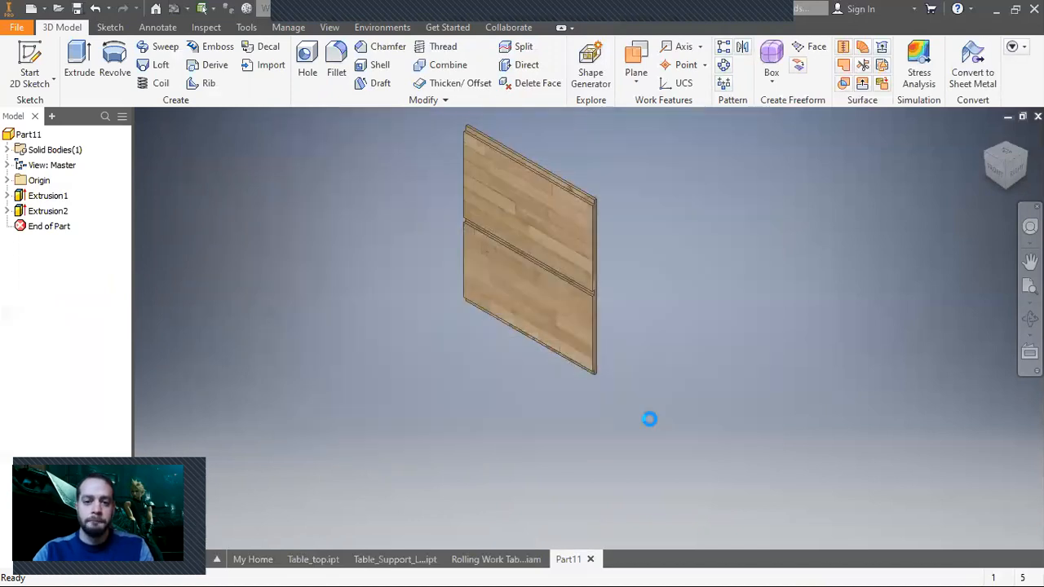
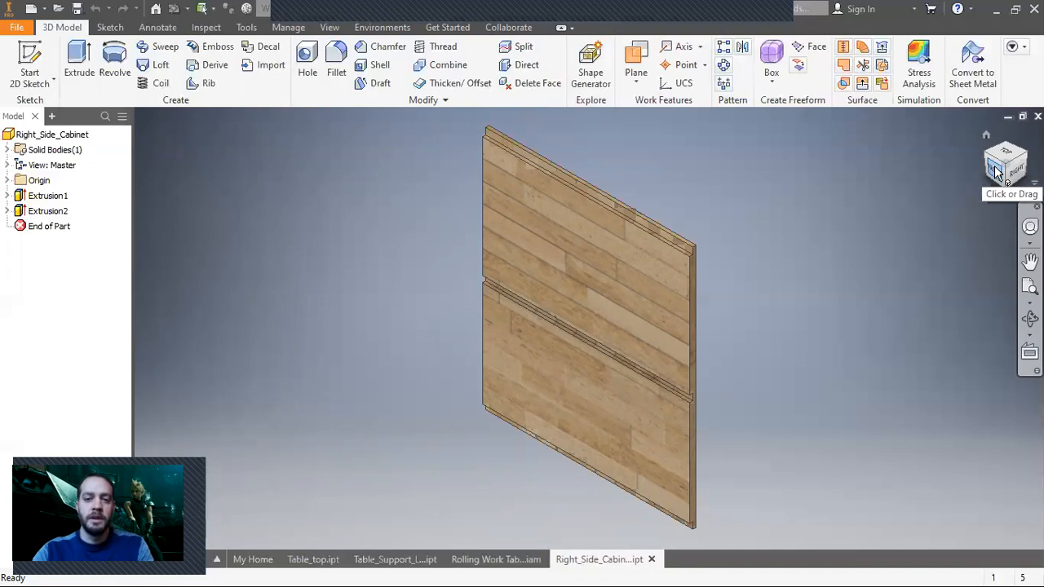
Step: Start a sketch on the cabinet panel's front face and begin a rectangle at the face's upper left corner
click(995, 169)
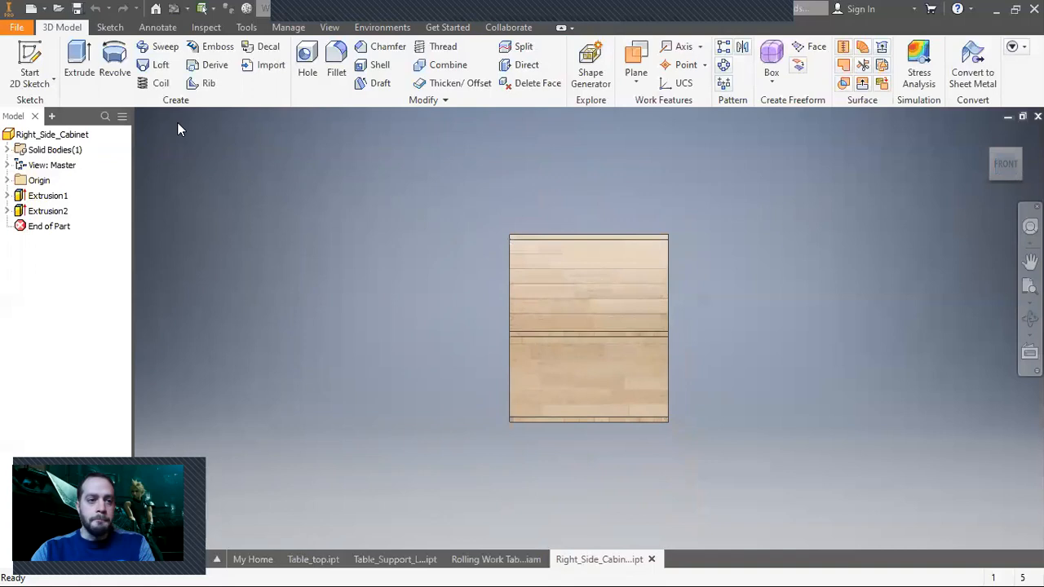
click(29, 72)
click(513, 276)
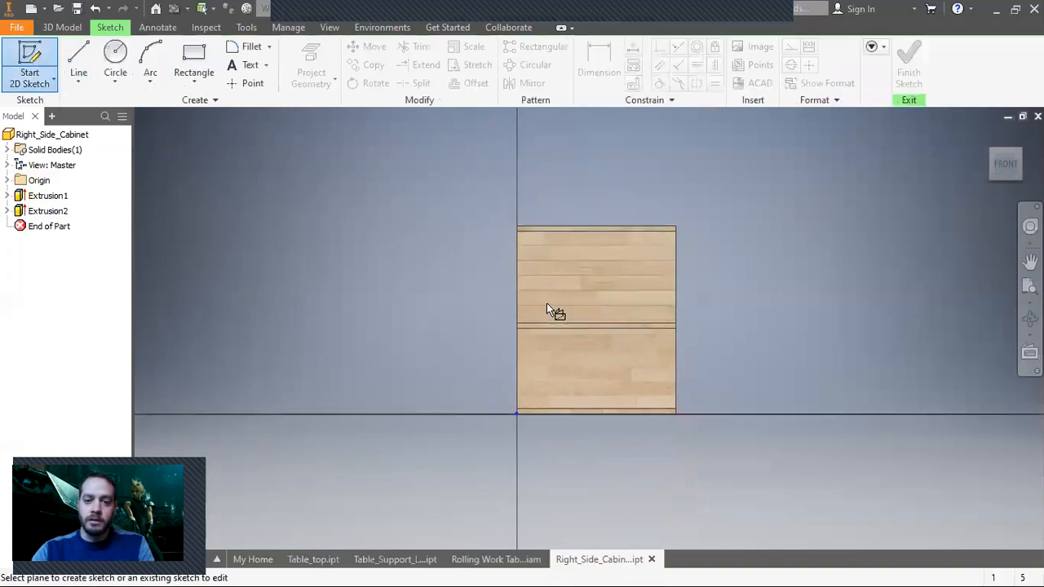
click(194, 61)
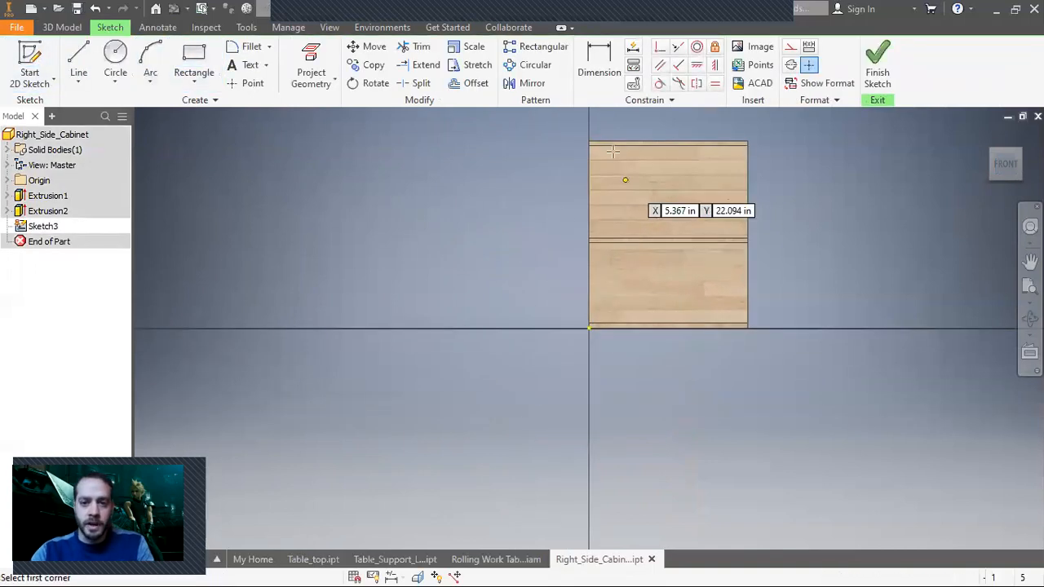
scroll(612, 196, up, 5)
click(533, 116)
Step: Complete the rectangle as a 0.75 in wide strip along the full height of the panel's left edge, and finish the sketch
scroll(563, 176, up, 3)
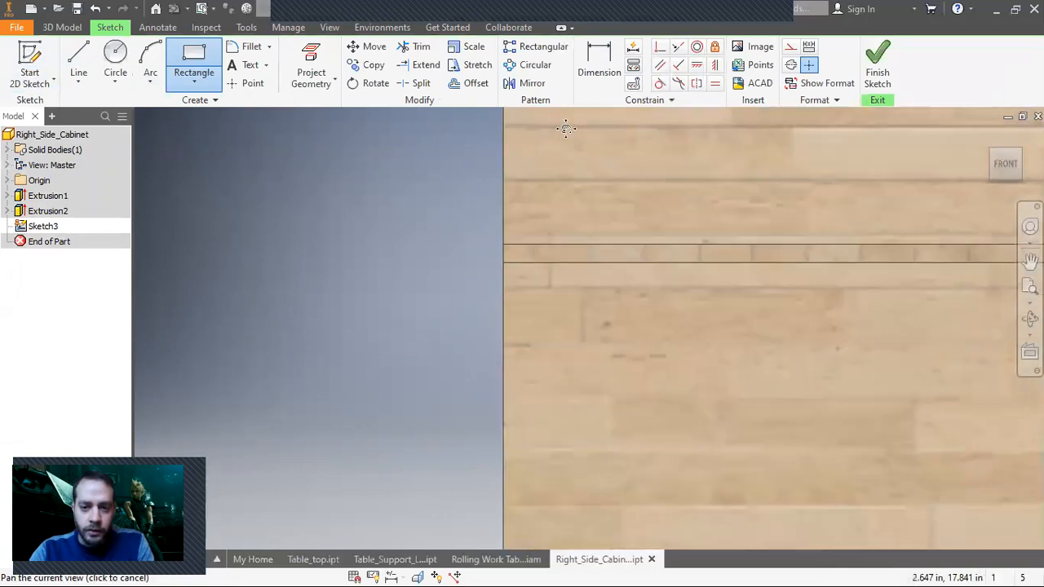
scroll(564, 178, down, 5)
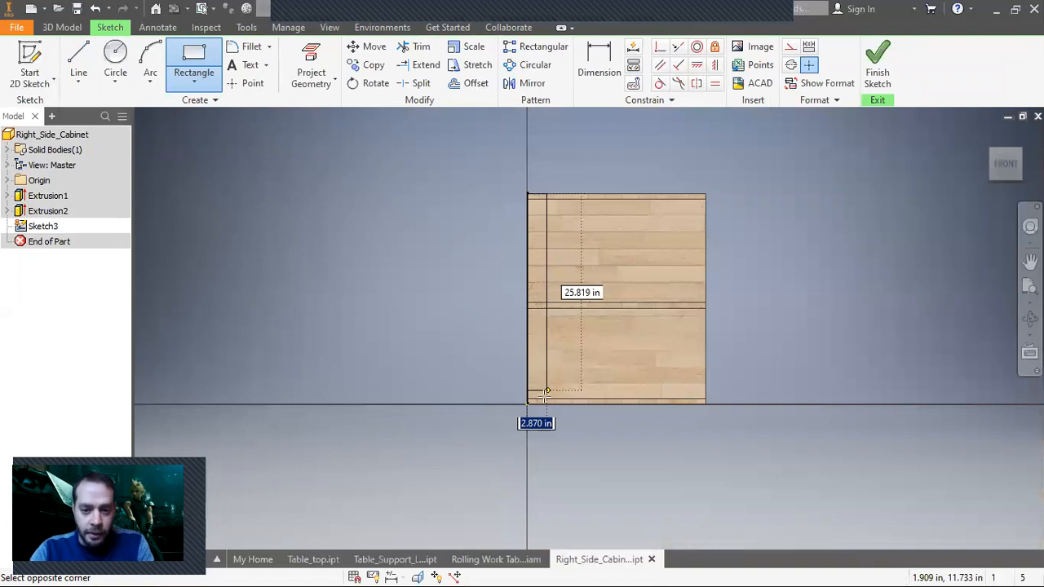
scroll(547, 392, up, 3)
scroll(497, 266, down, 5)
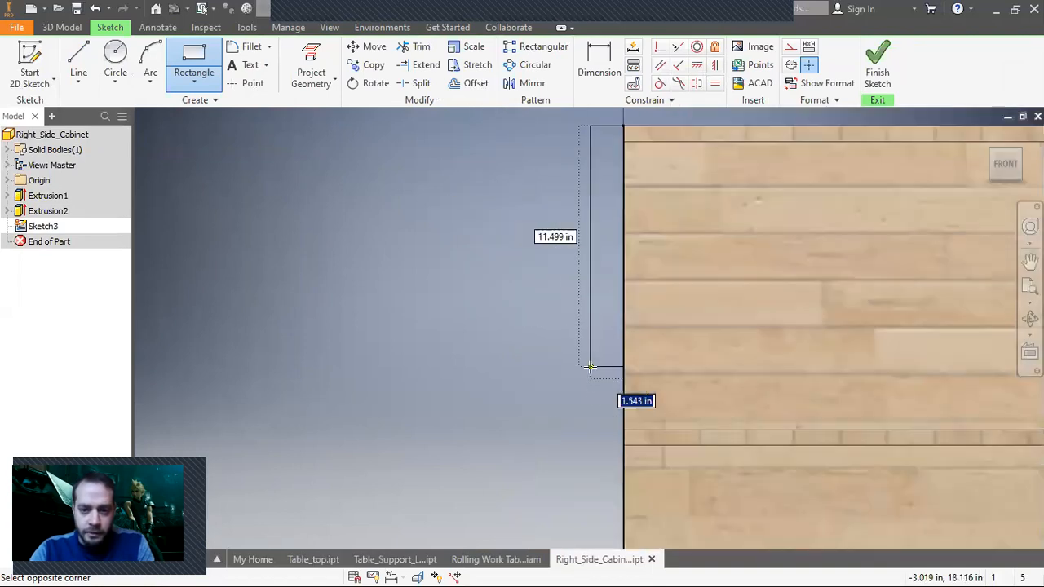
scroll(609, 446, up, 4)
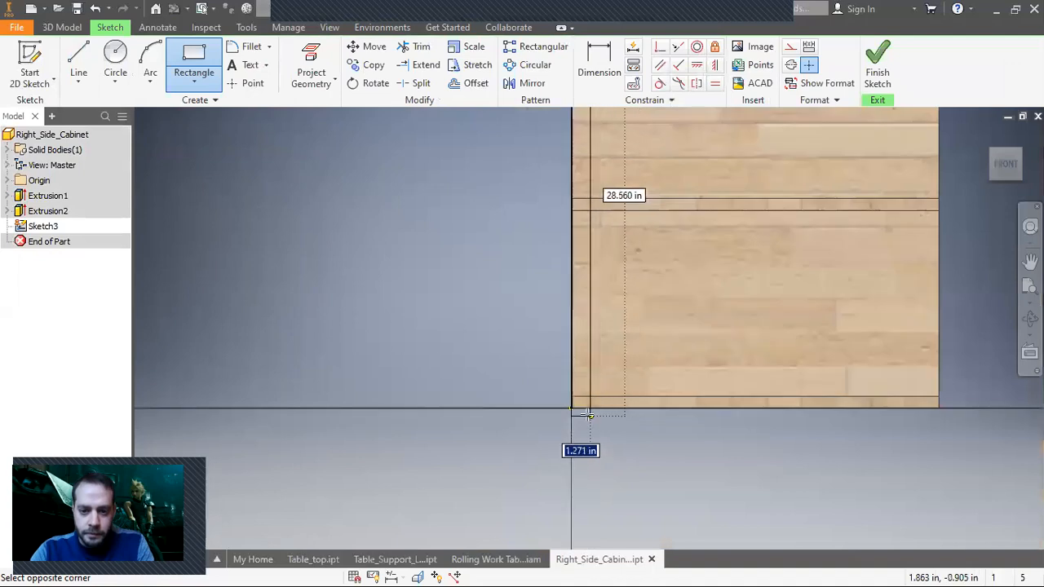
scroll(584, 409, up, 2)
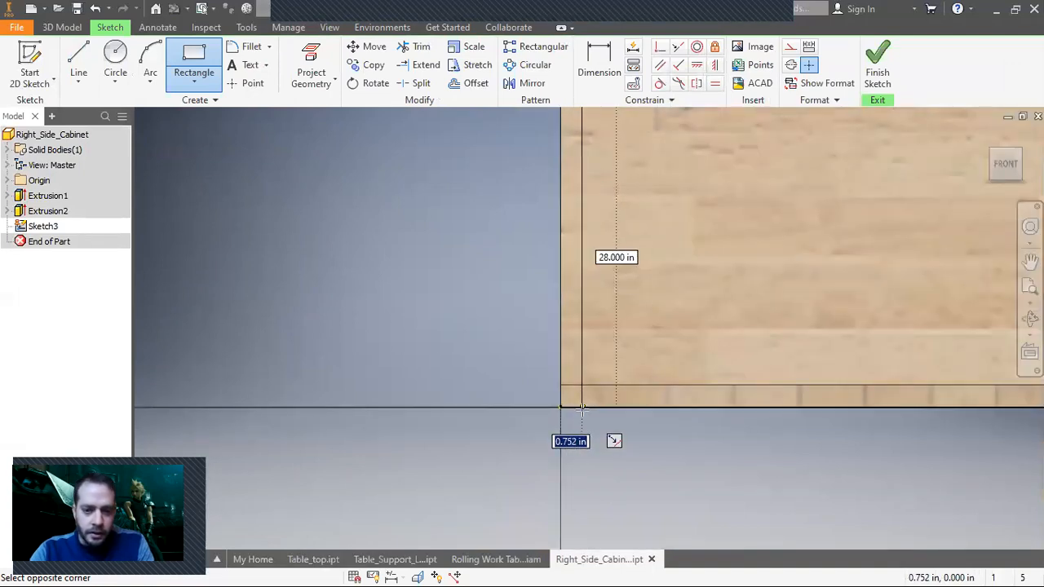
text(.75)
key(Return)
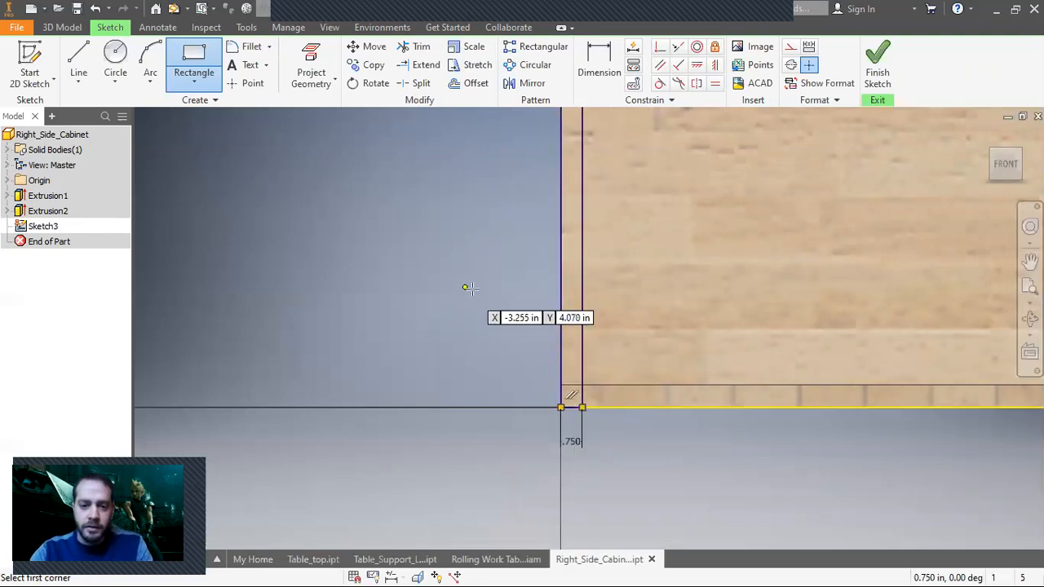
click(529, 285)
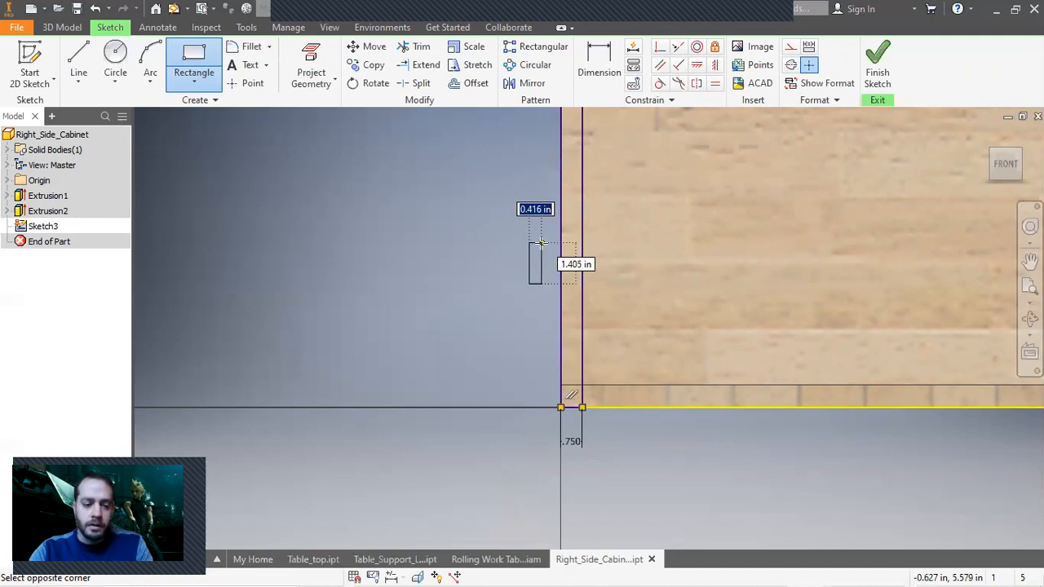
click(878, 65)
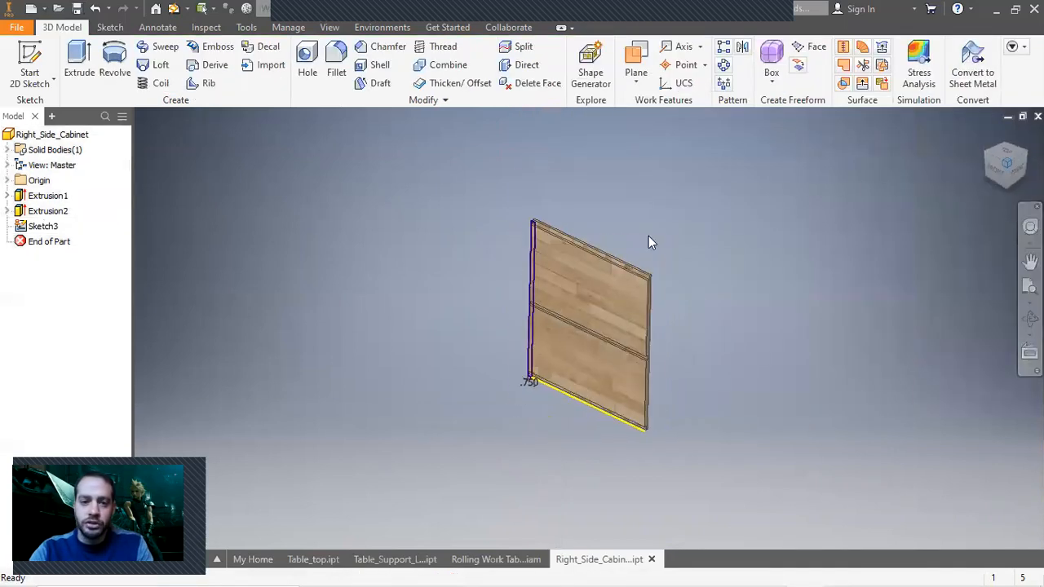
Step: Extrude the edge strip as a cut 0.375 in deep into the panel
scroll(530, 230, up, 5)
click(78, 66)
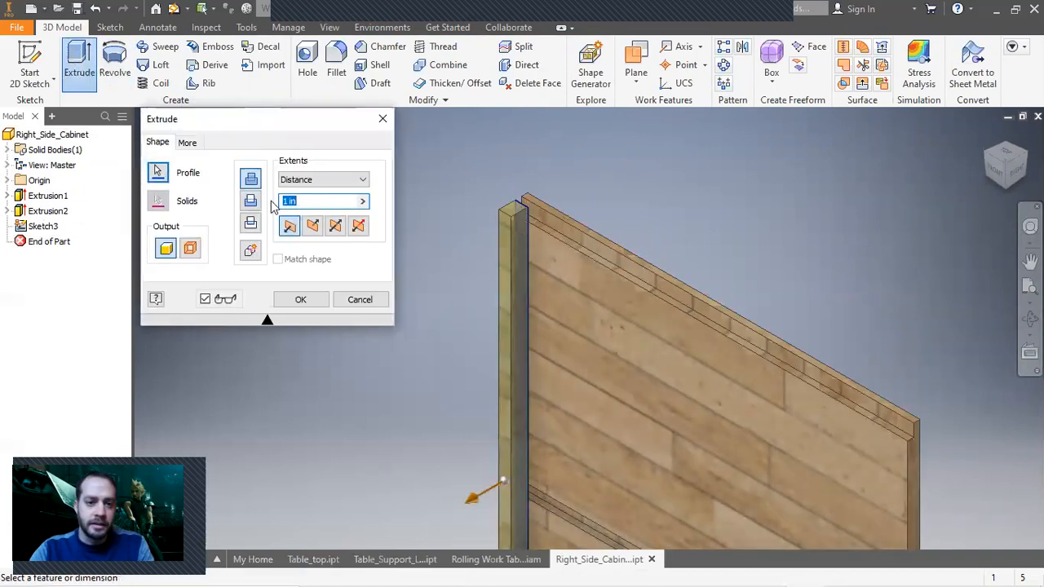
click(251, 200)
text(.37)
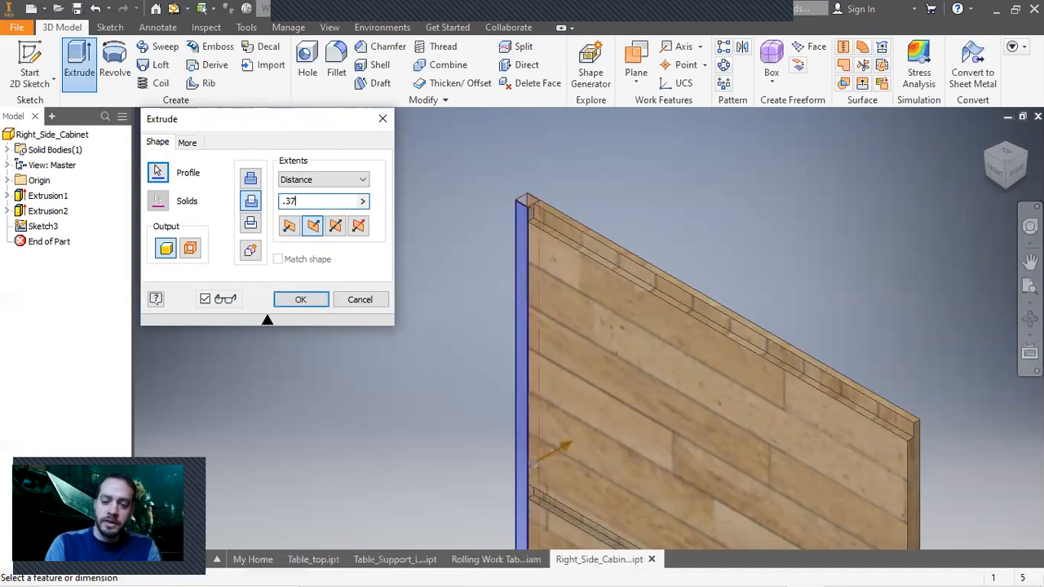
text(5)
key(Return)
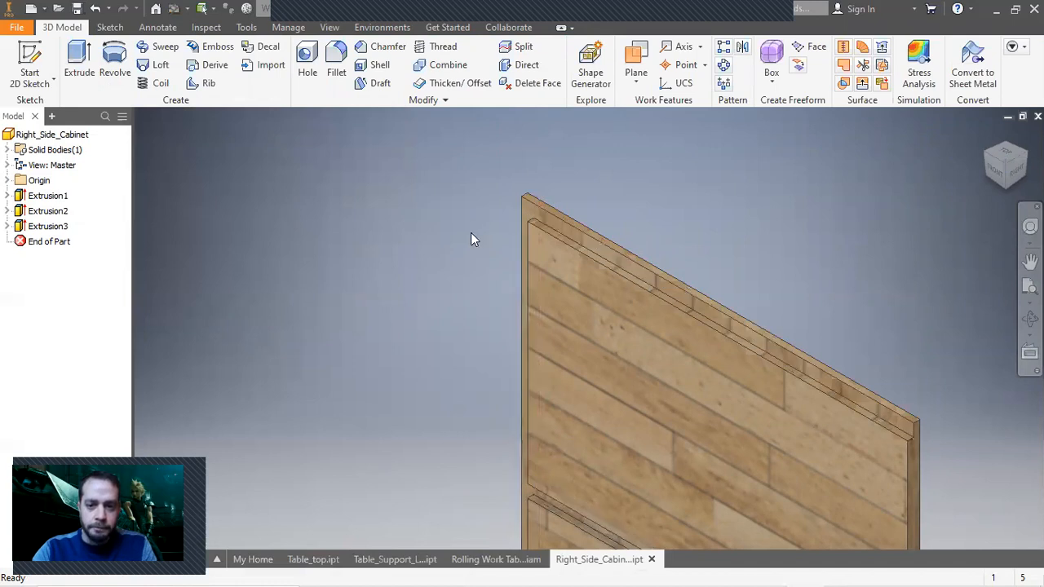
scroll(471, 232, down, 5)
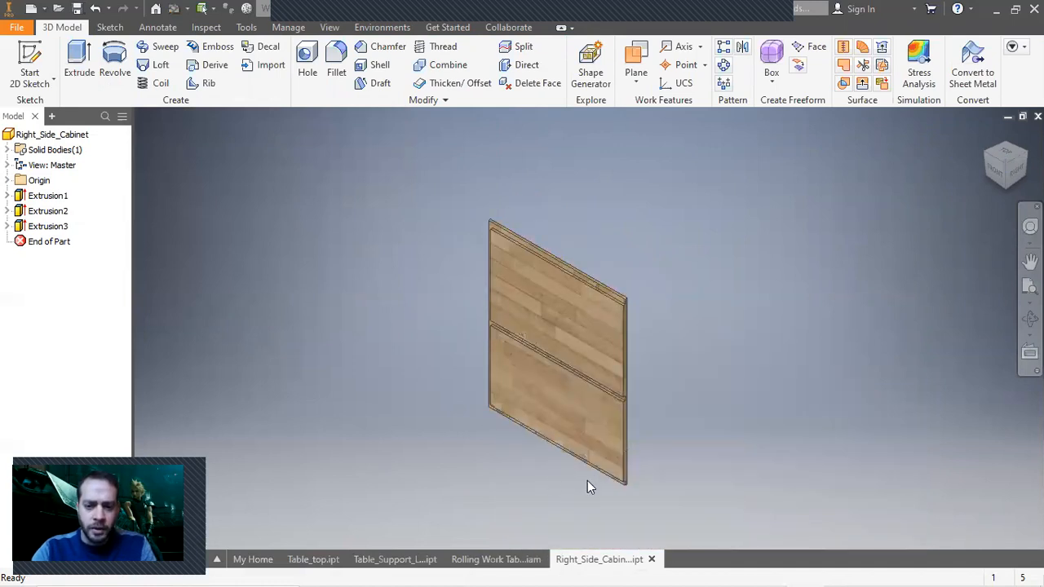
Step: Save the cabinet side and create a new part from the English Standard (in).ipt template
click(607, 292)
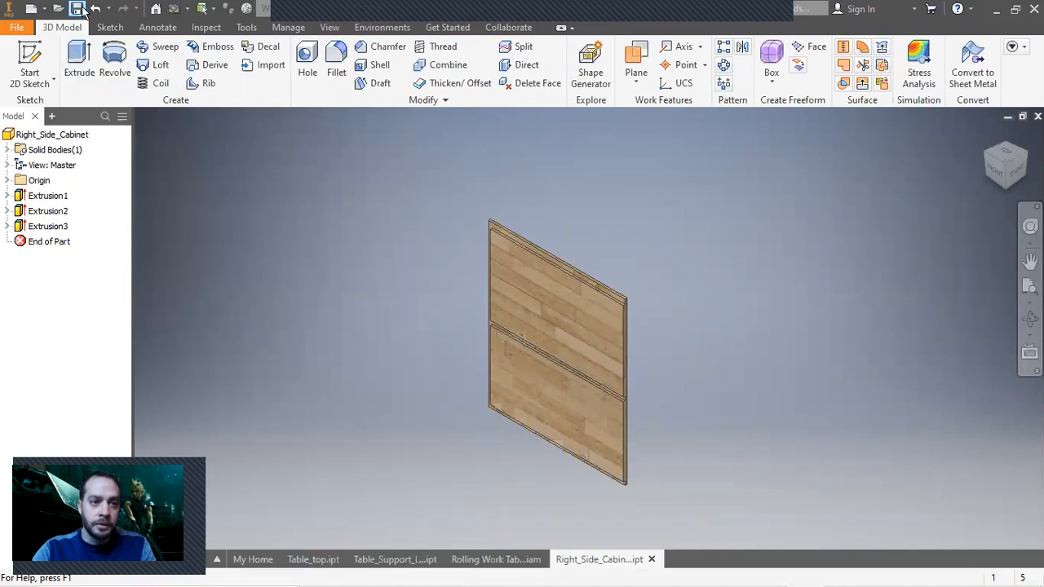
click(18, 29)
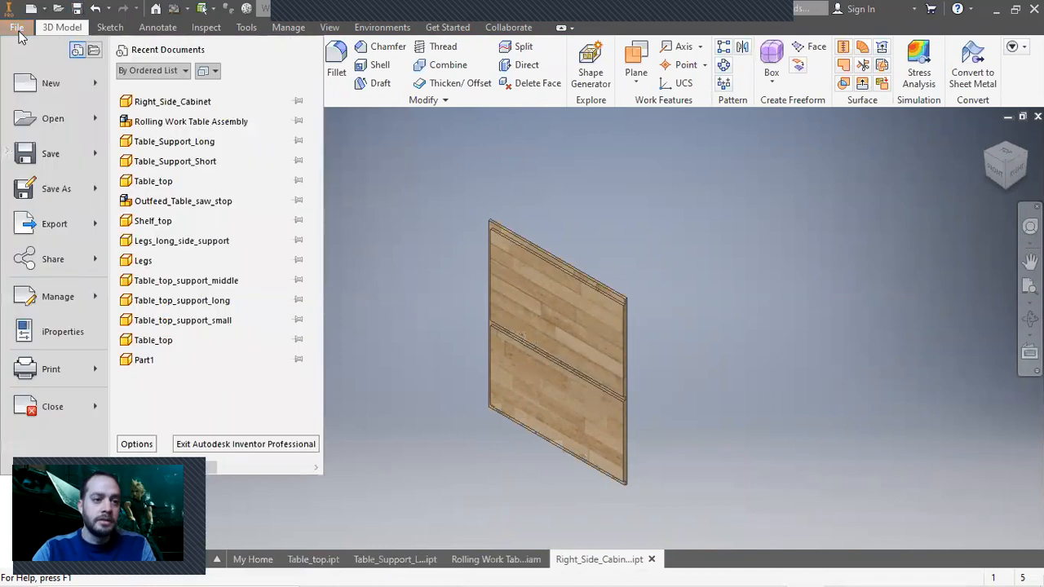
click(51, 88)
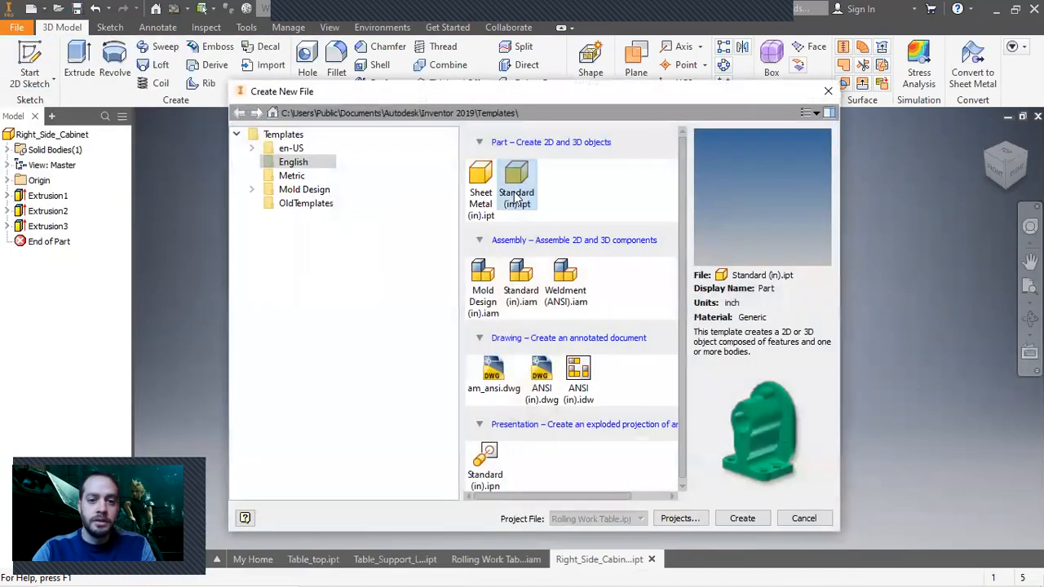
click(742, 519)
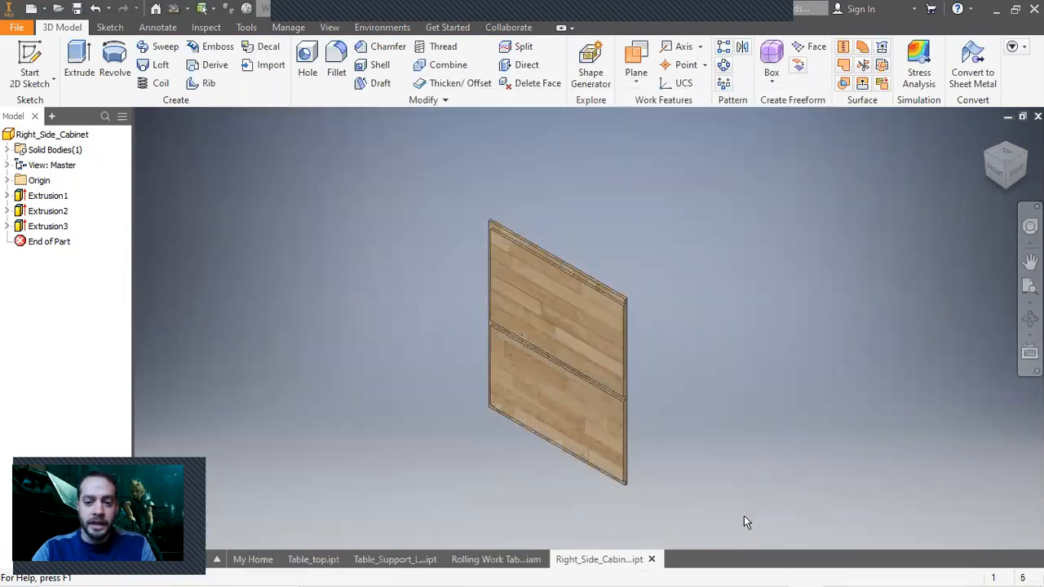
Step: Sketch a rectangle 23.75 in wide and 18 in high on the front plane, with its lower left corner at the origin
click(29, 63)
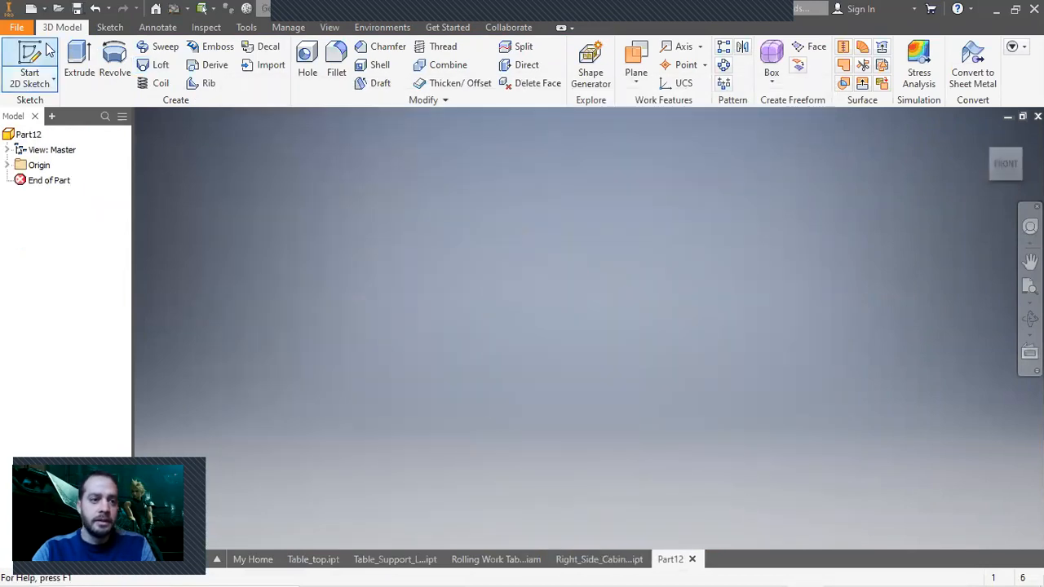
click(628, 298)
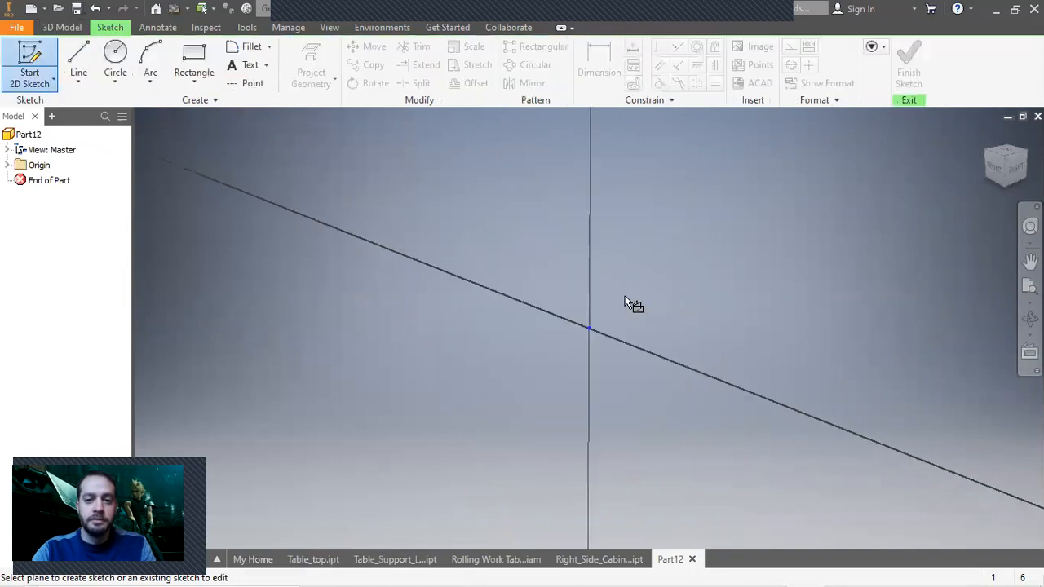
click(194, 62)
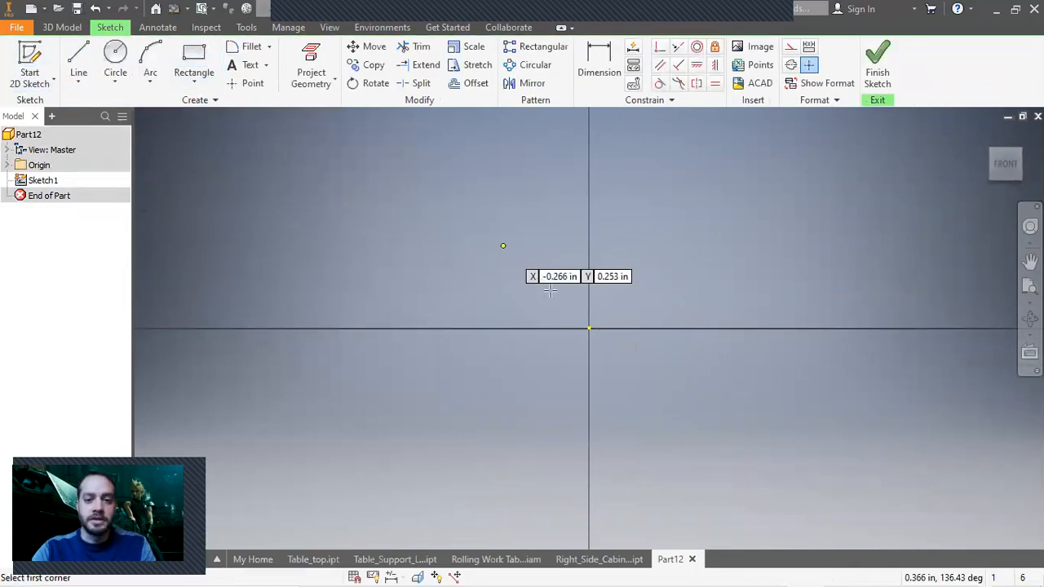
click(589, 329)
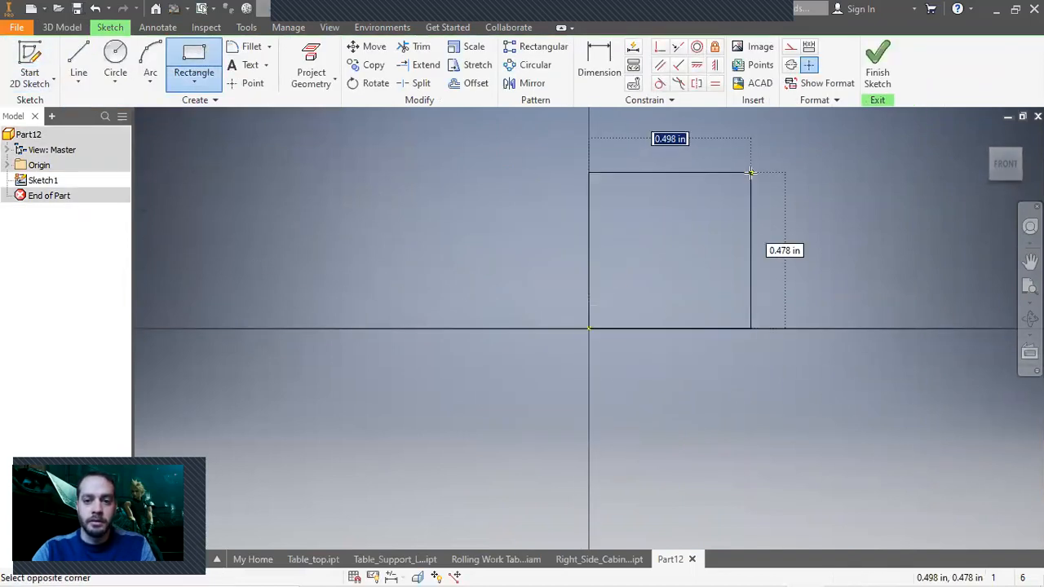
text(23.75)
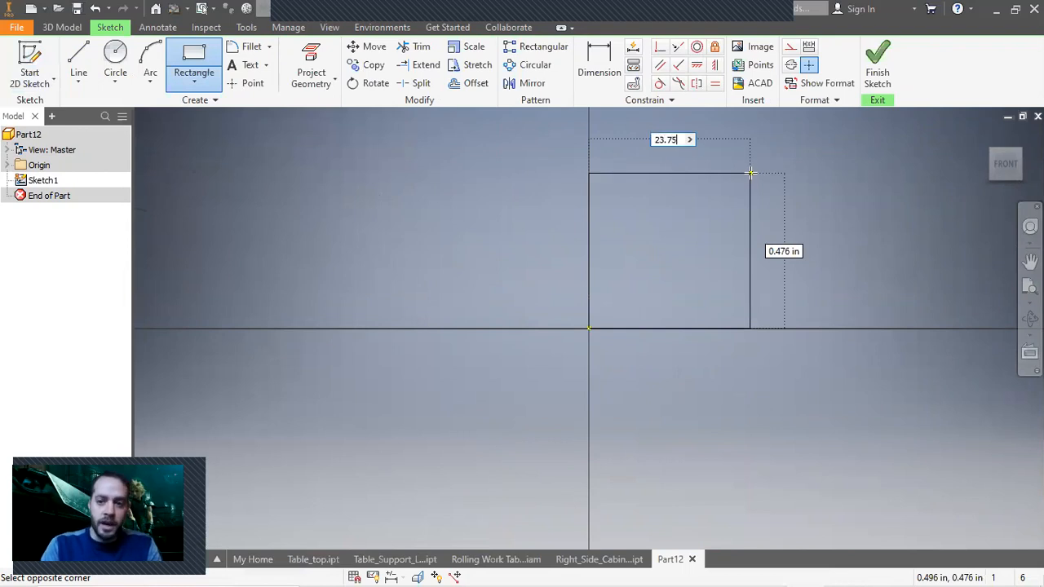
key(Tab)
text(18)
key(Return)
Step: Extrude the rectangle 0.75 in into a solid panel
key(e)
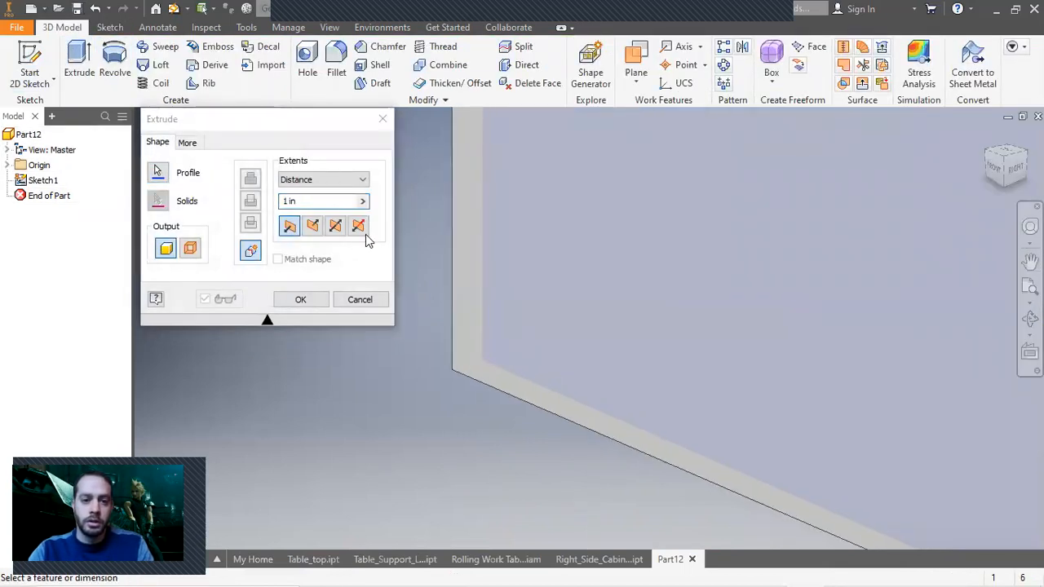
click(299, 202)
text(.75)
key(Return)
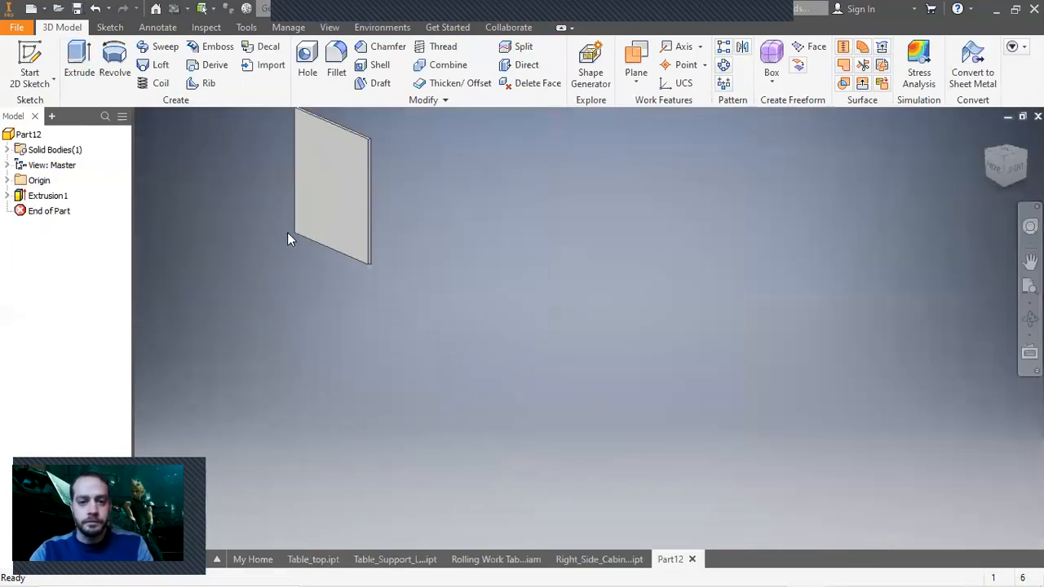
Step: Sketch a rectangle 0.375 in wide and 0.75 in high on the panel's right edge face, starting from the lower corner at the origin
middle_drag(288, 232, 374, 289)
click(35, 59)
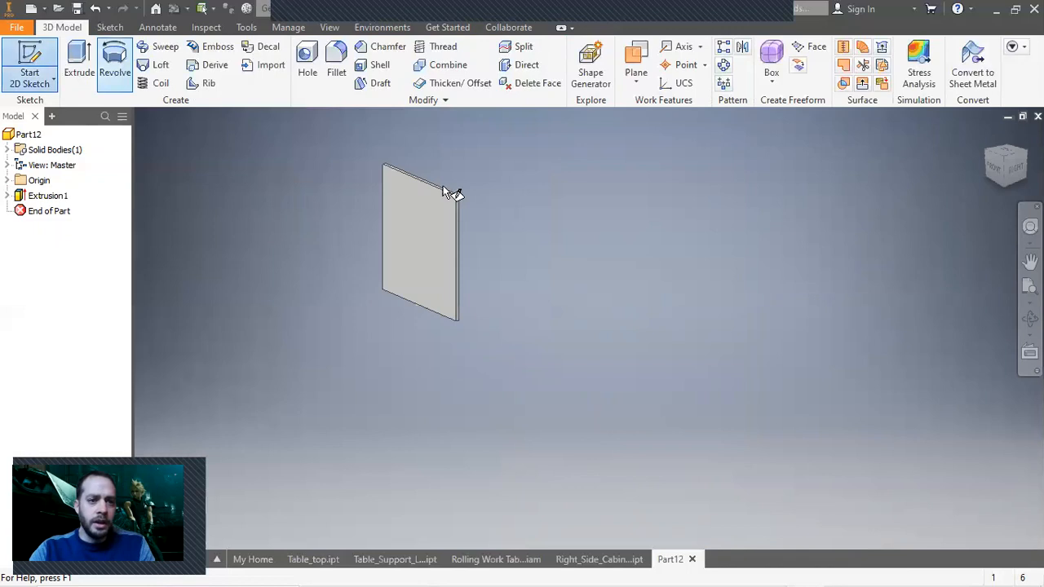
scroll(490, 249, up, 3)
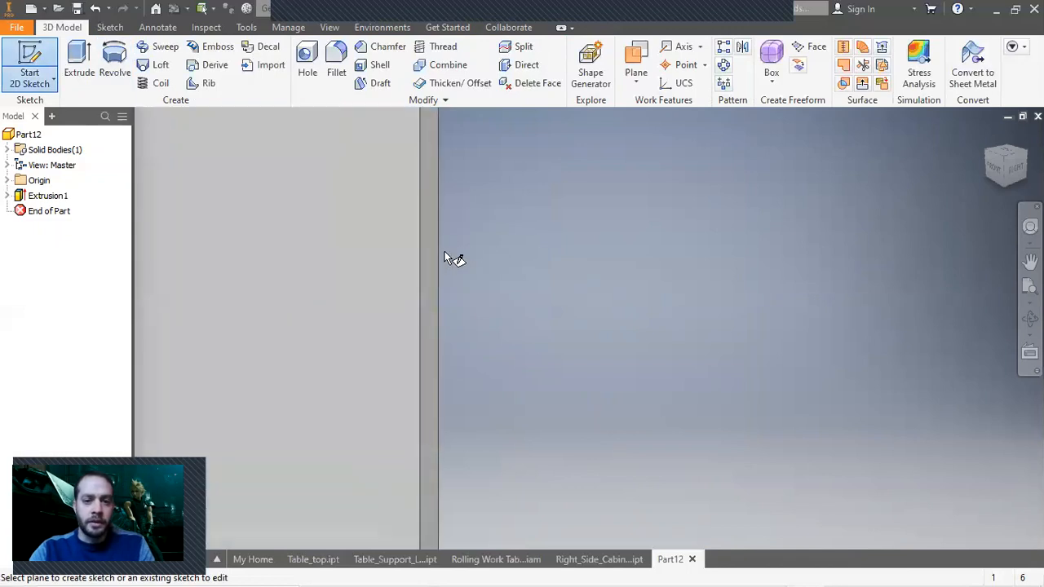
click(430, 254)
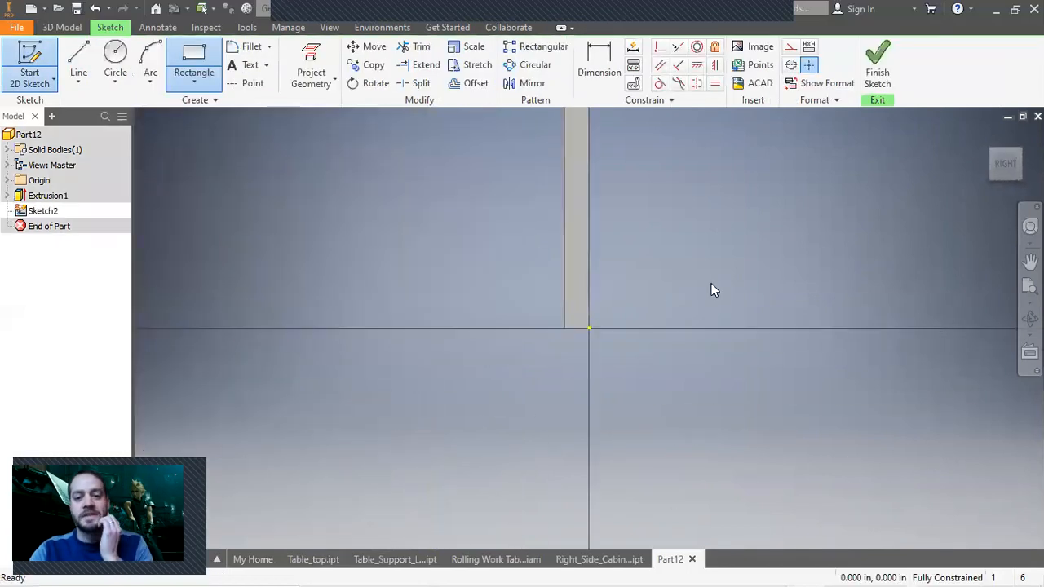
click(193, 65)
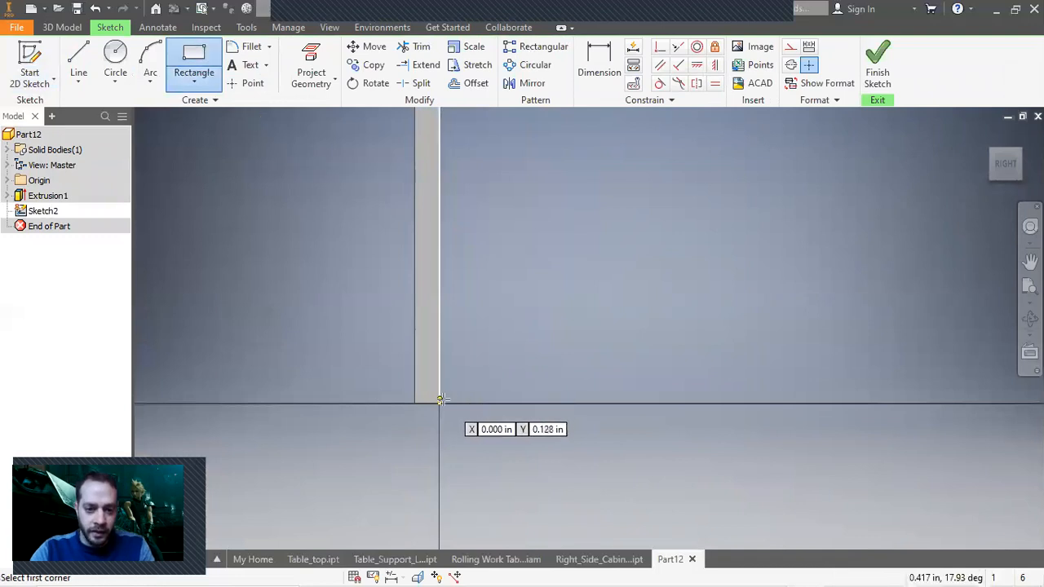
click(439, 401)
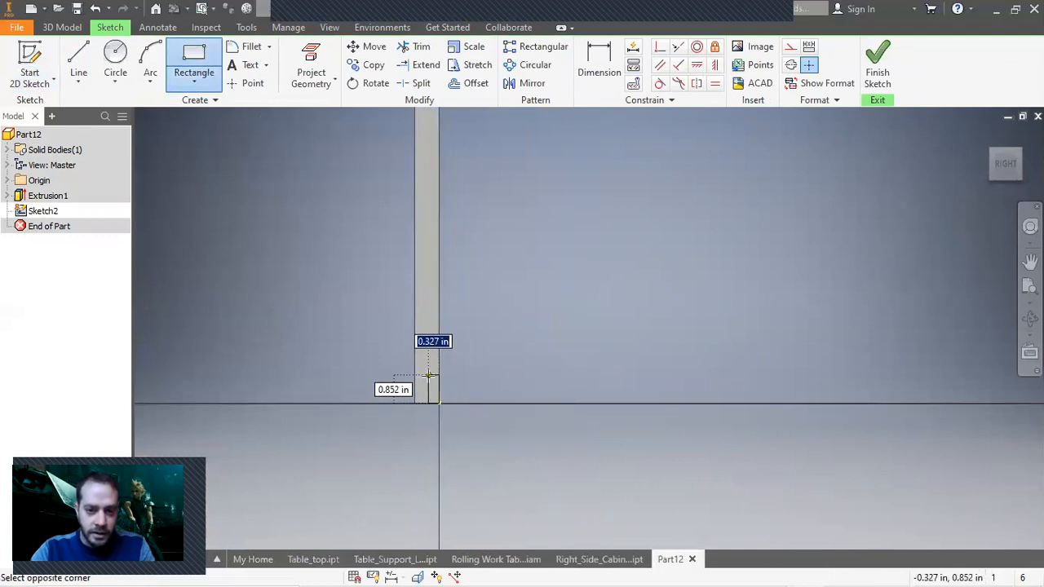
text(.37)
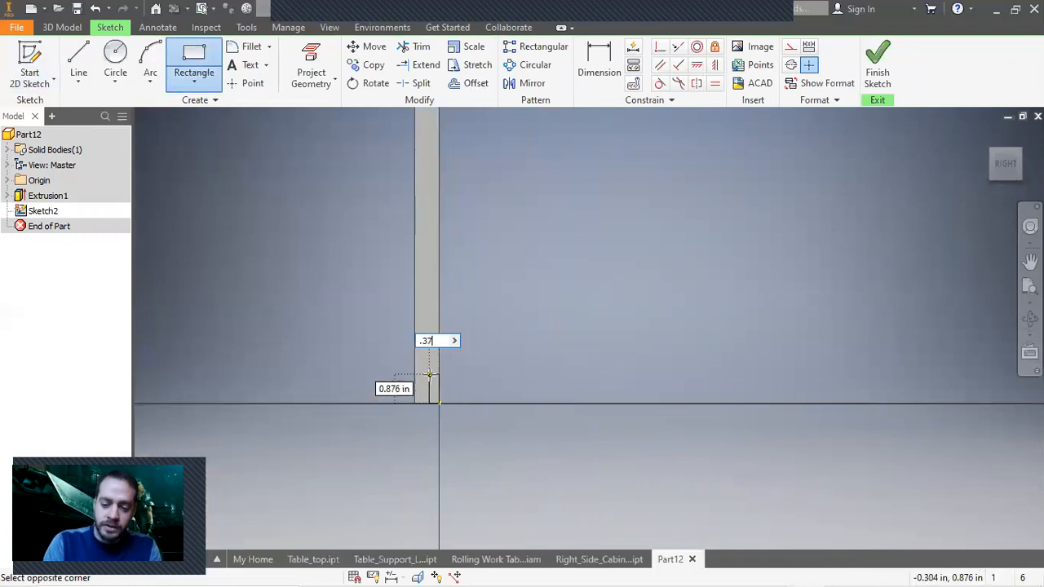
key(Tab)
text(.)
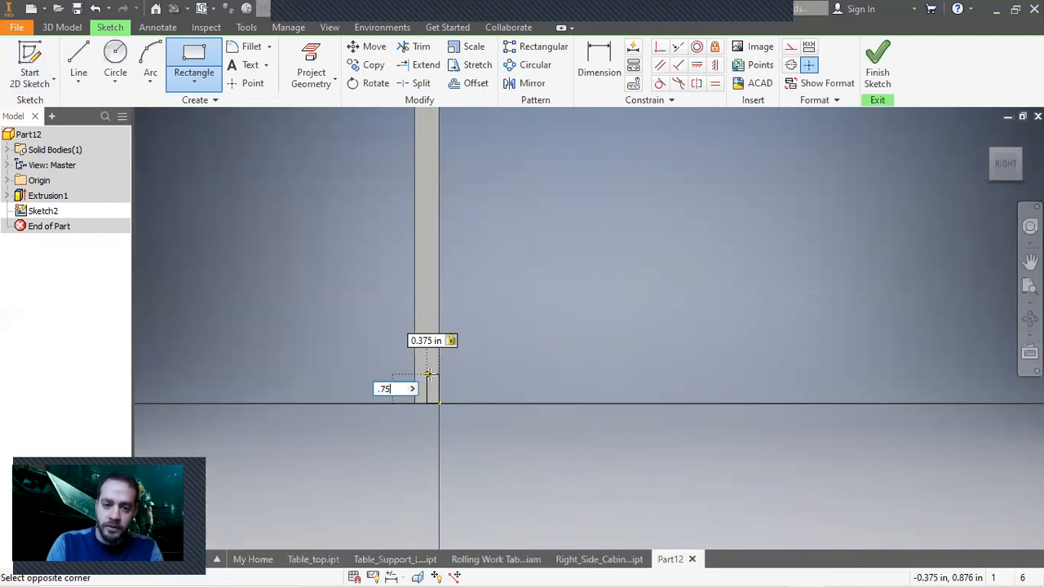
key(Return)
right_click(538, 297)
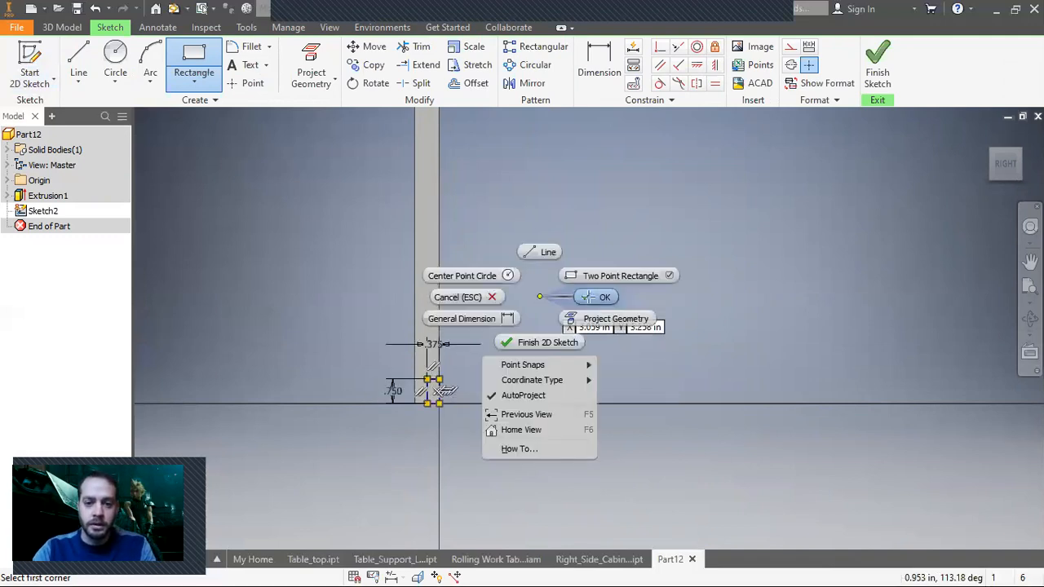
click(588, 298)
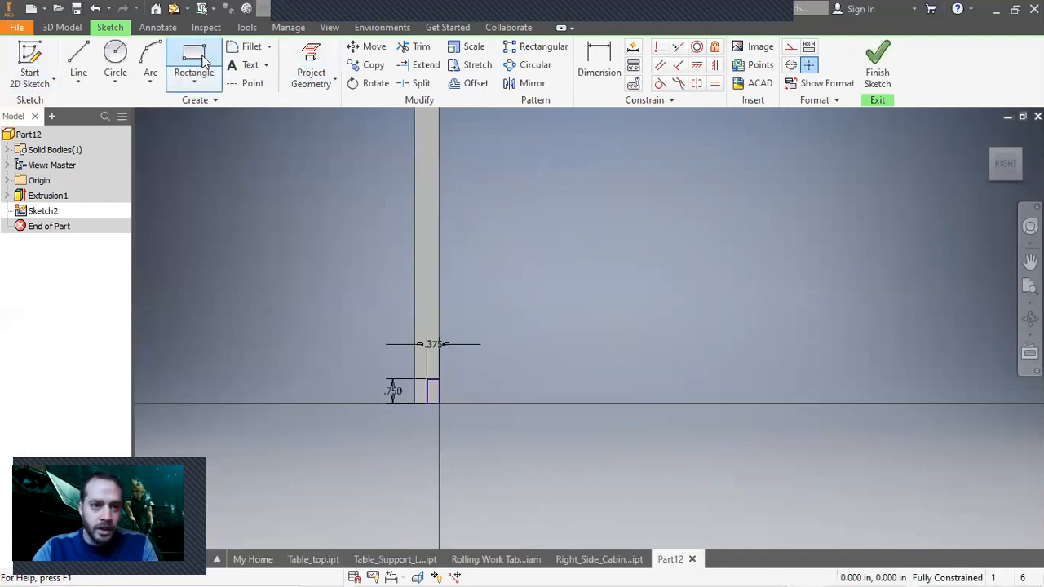
Step: Sketch a second rectangle, 0.375 in wide and 0.75 in high, along the same side of the edge face, above the lower one
click(438, 123)
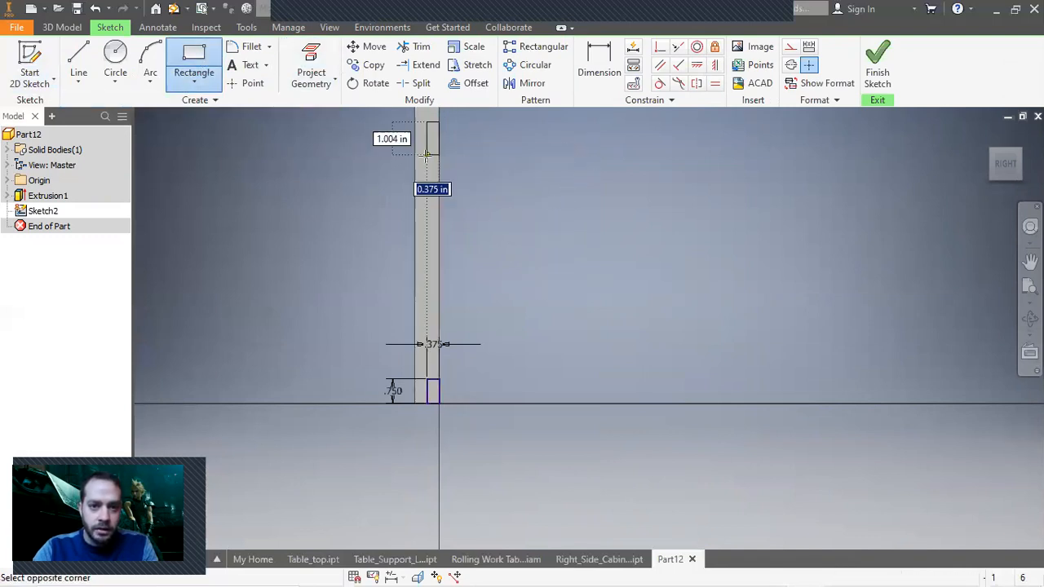
text(.3)
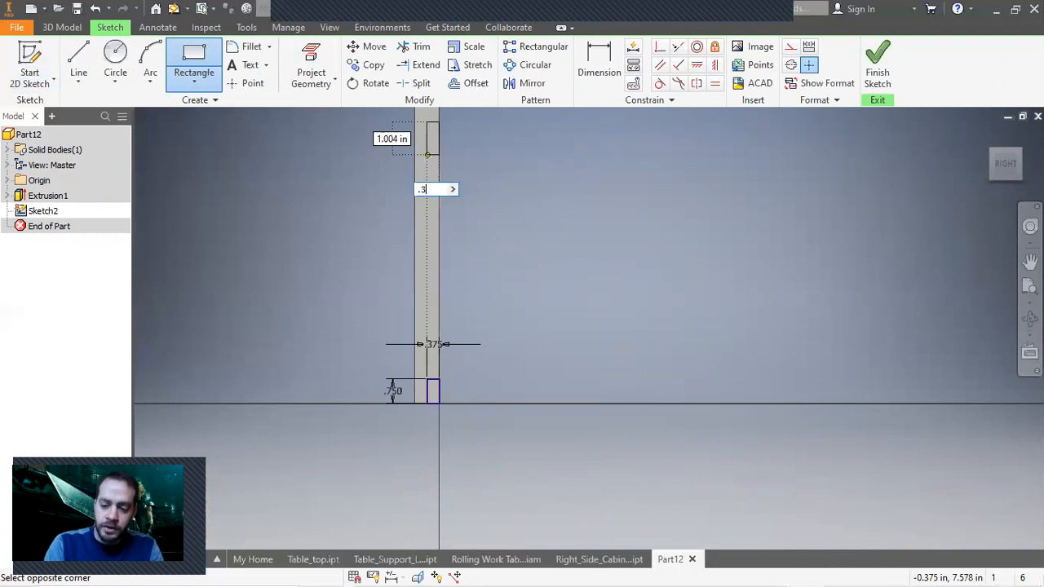
key(Tab)
text(.75)
key(Return)
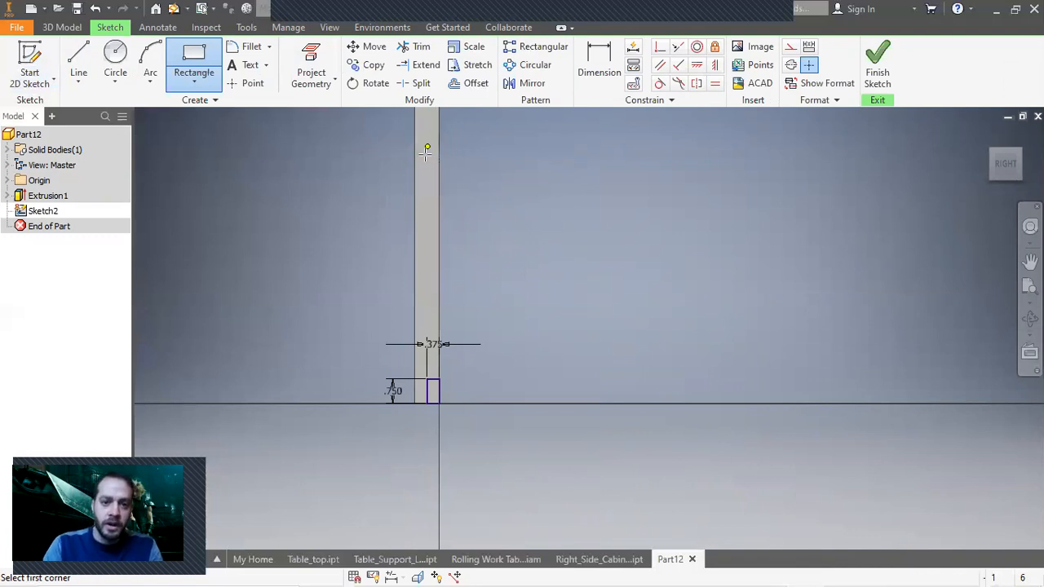
right_click(536, 176)
Step: Dimension the gap between the lower rectangle's top line and the second rectangle's bottom line as 12 in
click(599, 72)
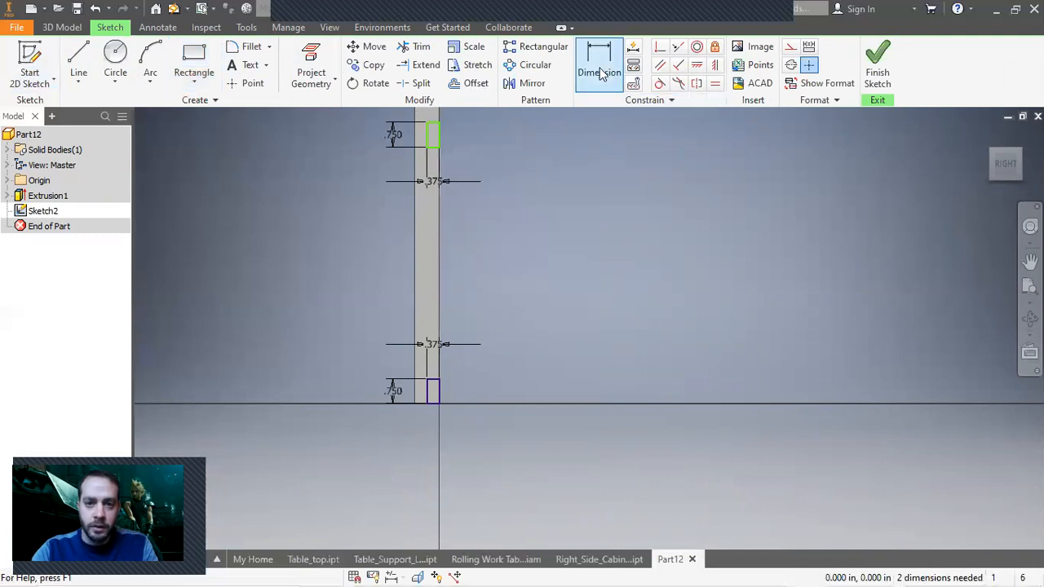
click(434, 380)
click(433, 147)
click(435, 150)
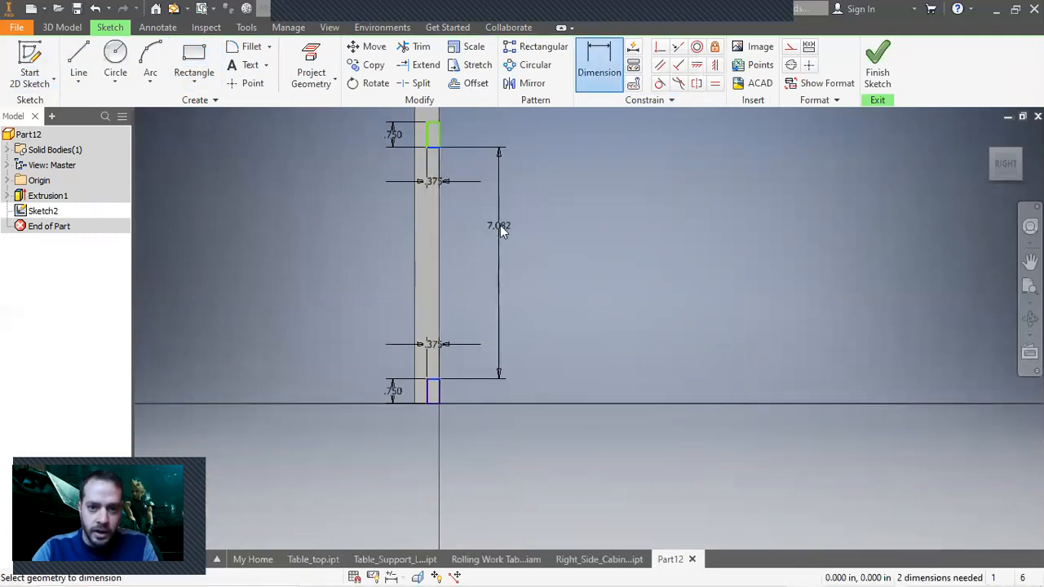
click(500, 225)
text(12)
key(Return)
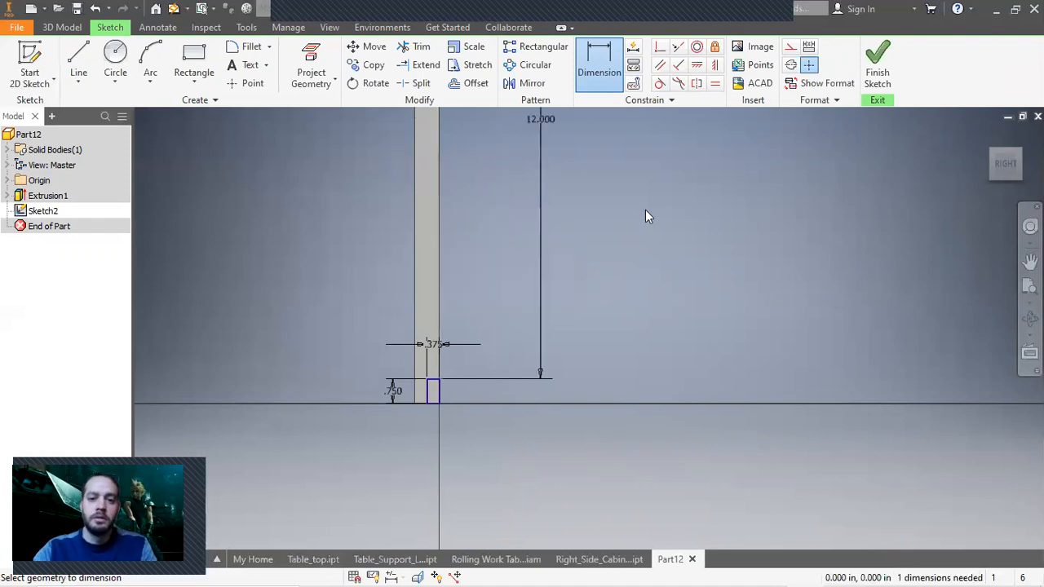
right_click(676, 212)
click(721, 213)
Step: Sketch a third rectangle, about 0.375 in wide and 0.75 in high, from the upper right corner of the edge face
scroll(717, 212, down, 5)
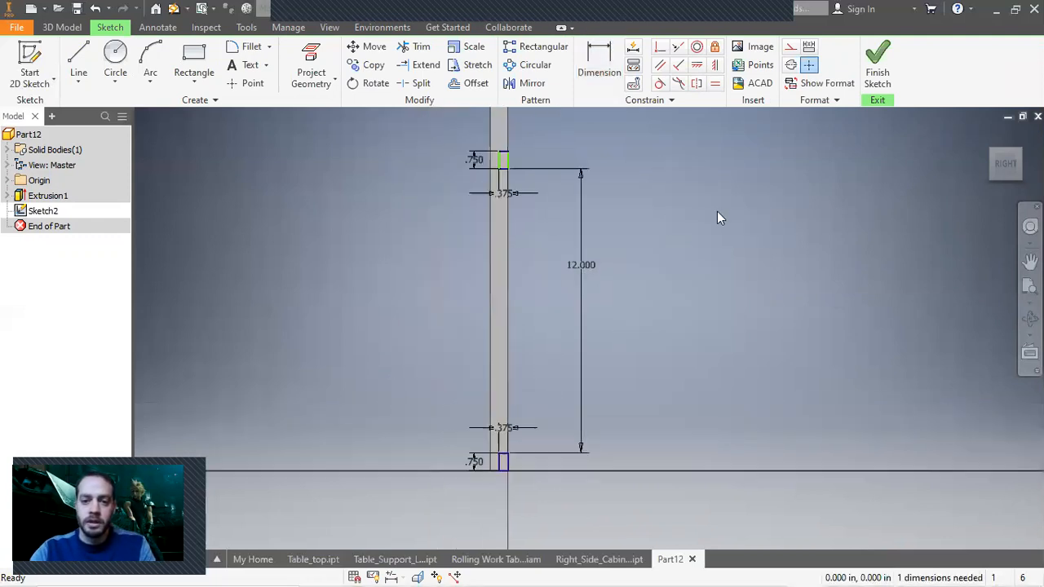
scroll(575, 111, up, 4)
scroll(575, 118, up, 3)
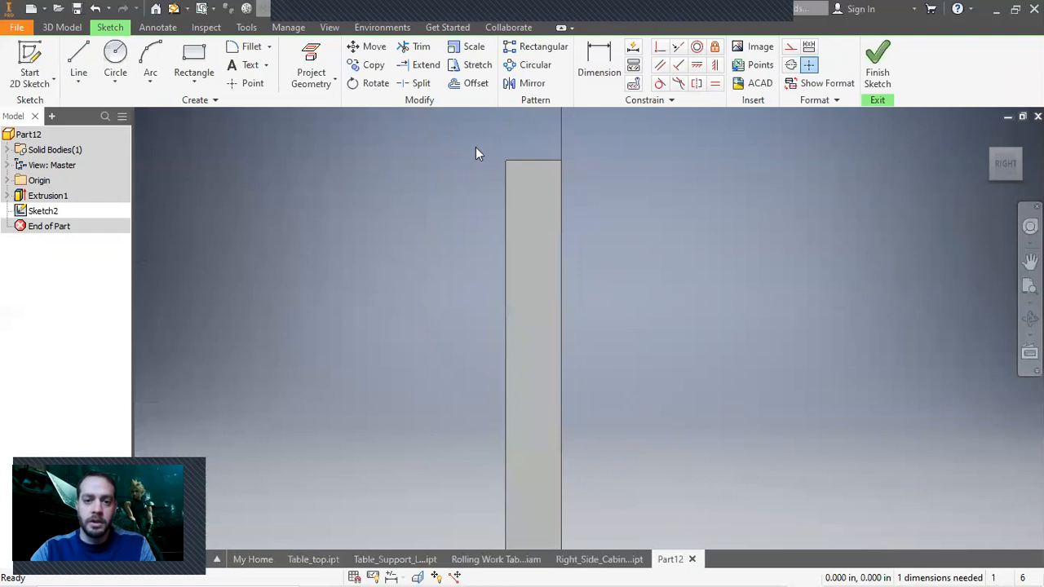
click(194, 61)
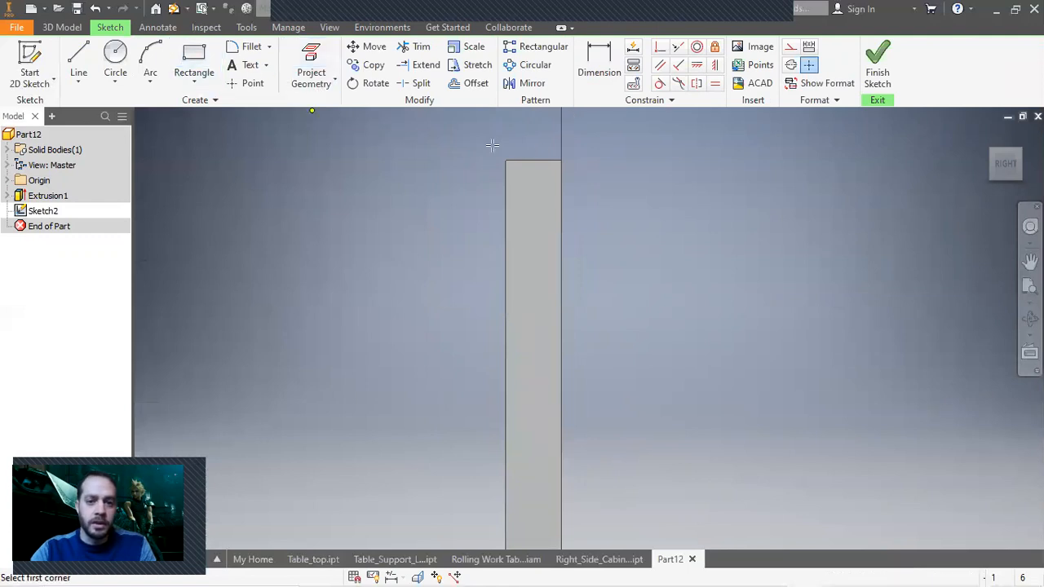
click(562, 160)
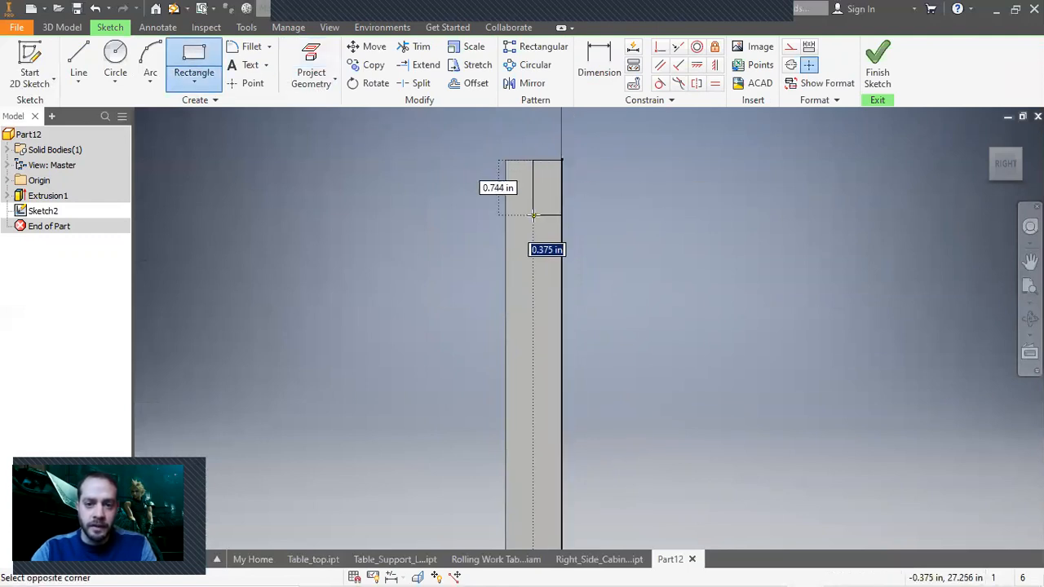
key(Tab)
text(.)
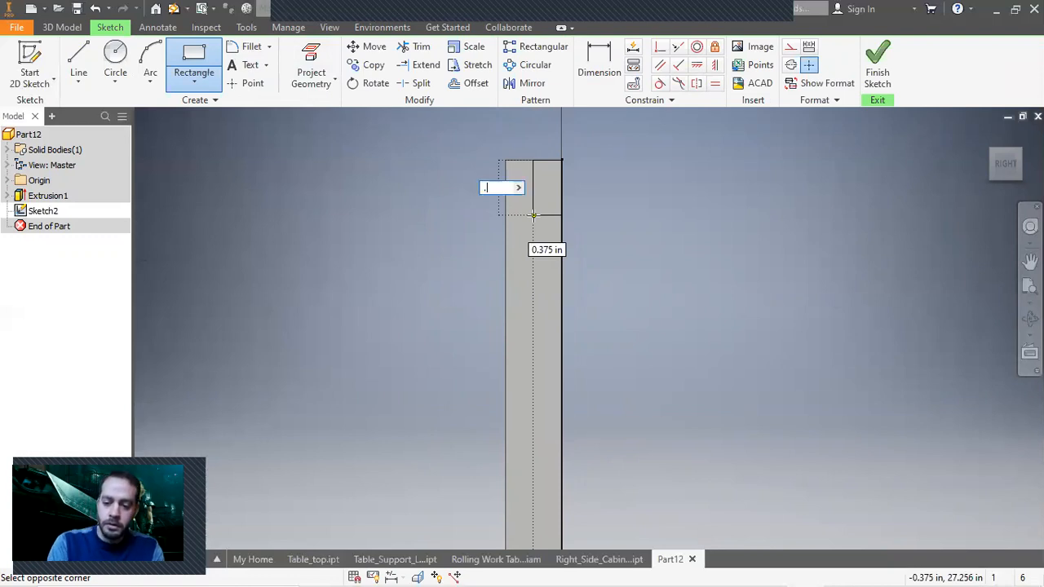
text(75)
key(Return)
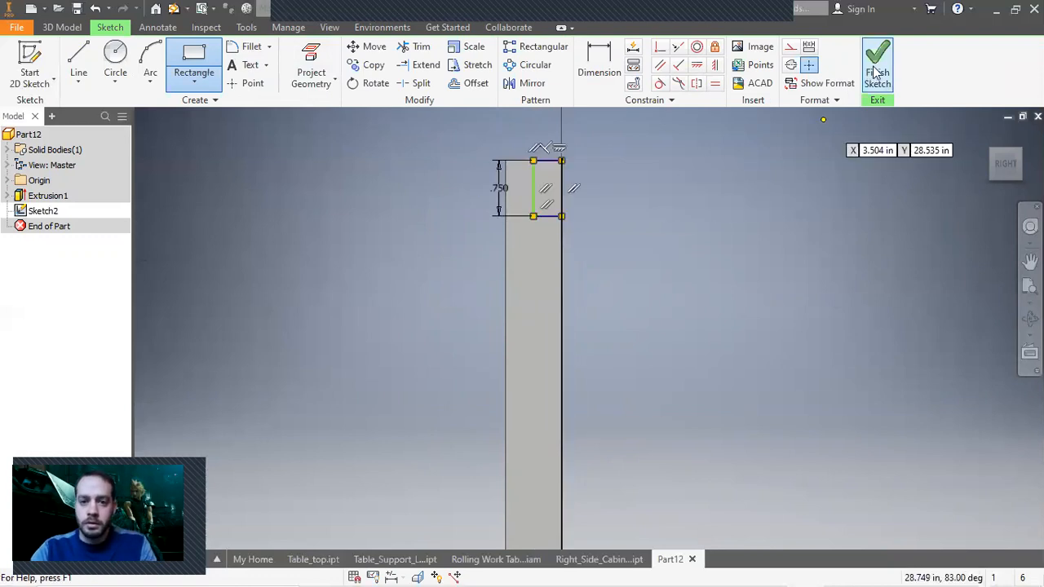
Step: Dimension the third rectangle's width as 0.375 in and finish the sketch
click(604, 59)
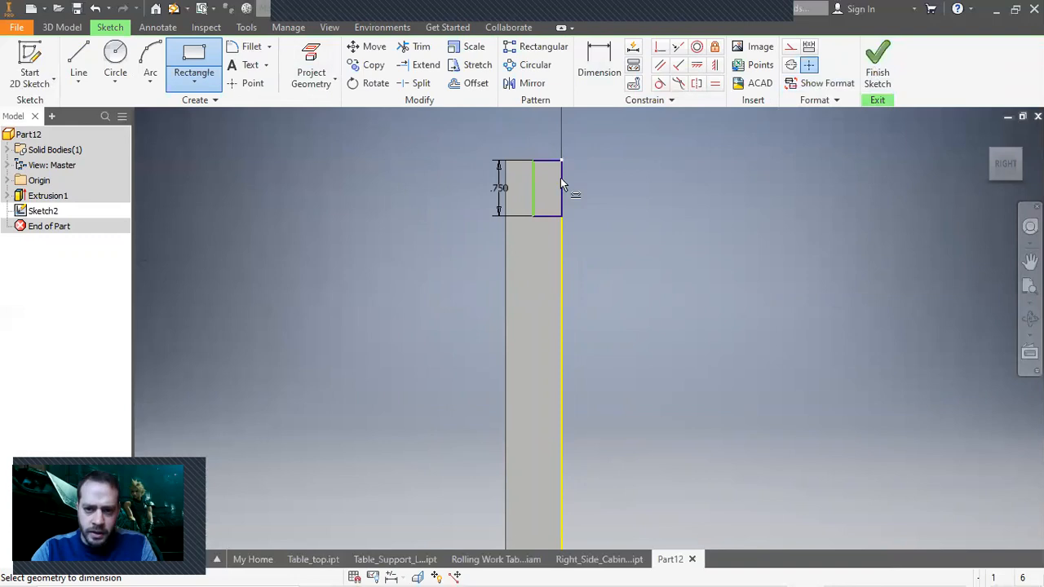
click(561, 196)
click(535, 184)
click(546, 140)
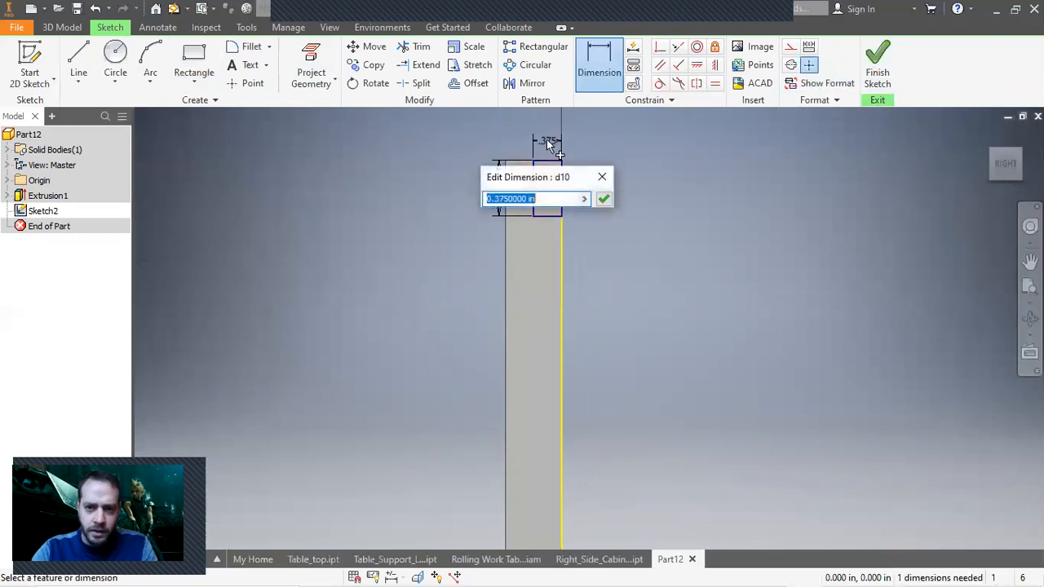
click(604, 198)
click(878, 65)
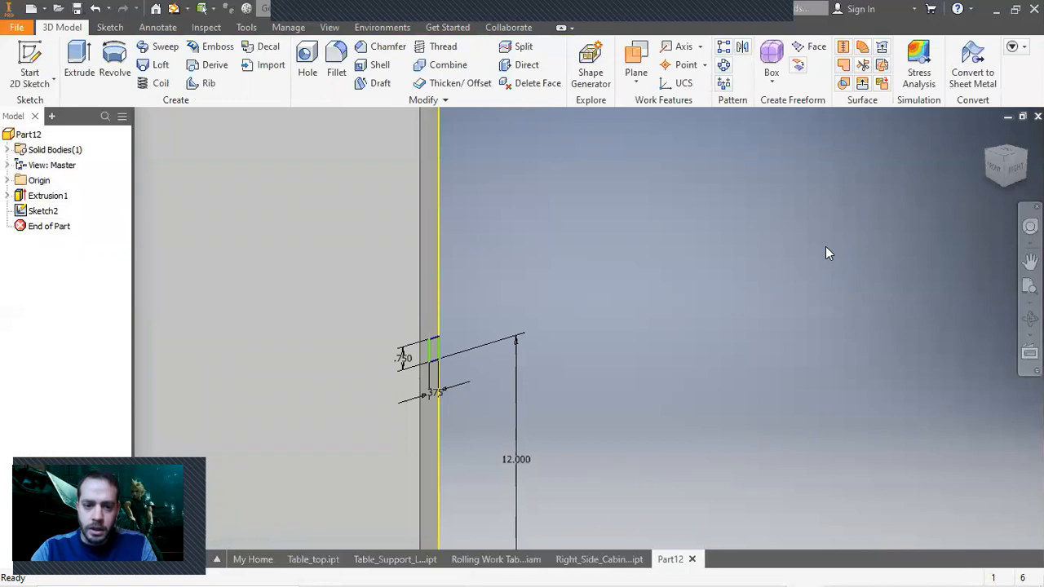
Step: Examine the middle rectangle on the panel's edge, reopening its sketch to check the outline and closing it
click(1024, 154)
scroll(475, 342, up, 5)
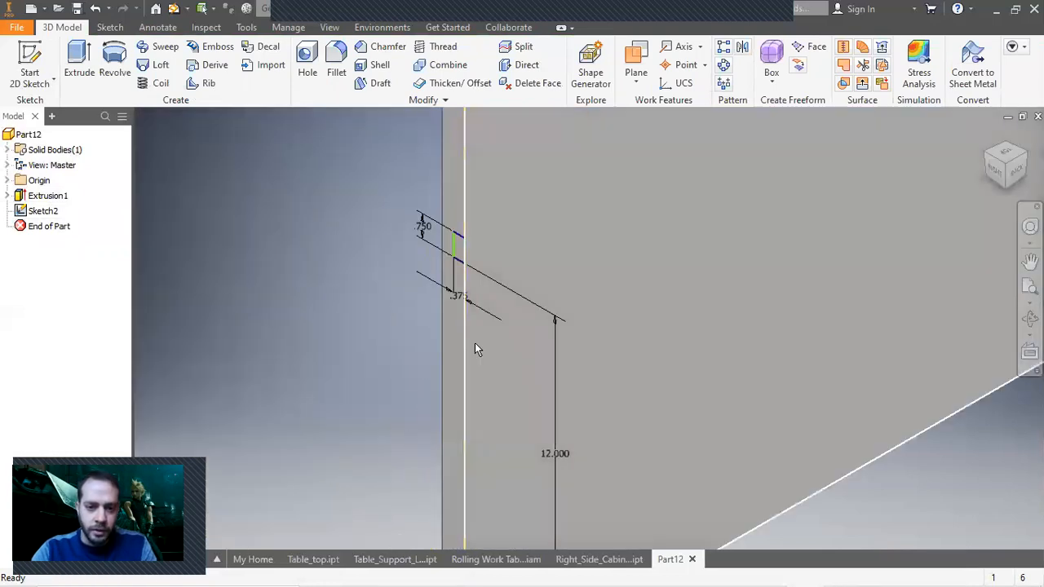
scroll(455, 251, up, 3)
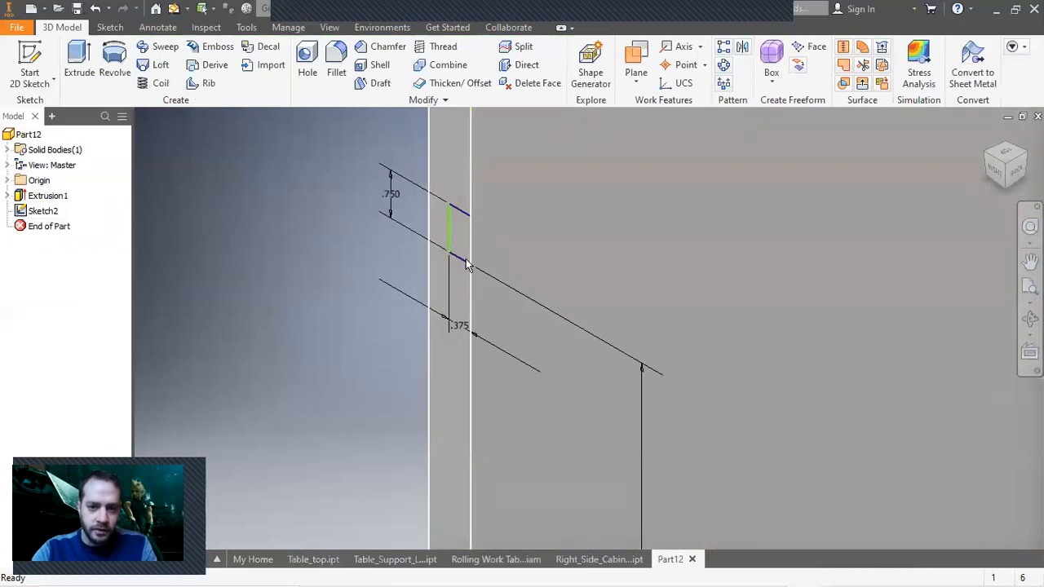
click(48, 213)
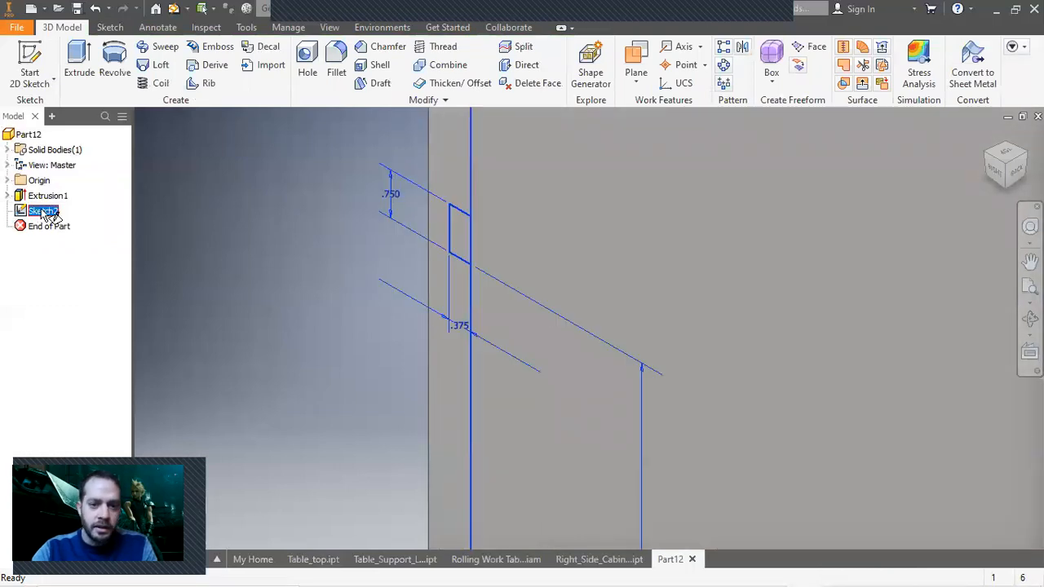
double_click(49, 212)
scroll(522, 404, up, 5)
scroll(478, 401, up, 2)
scroll(470, 346, down, 5)
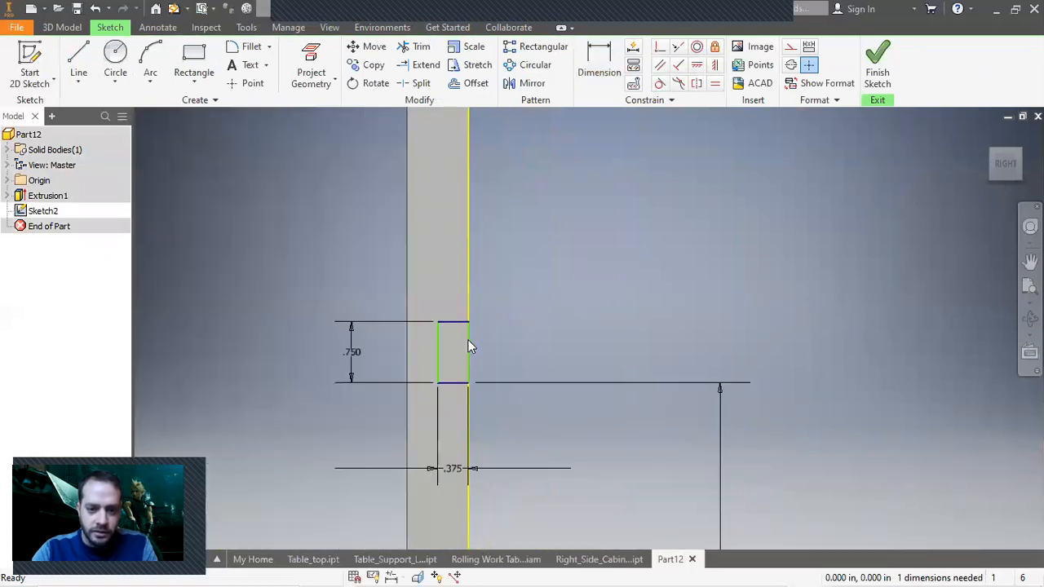
scroll(471, 347, down, 5)
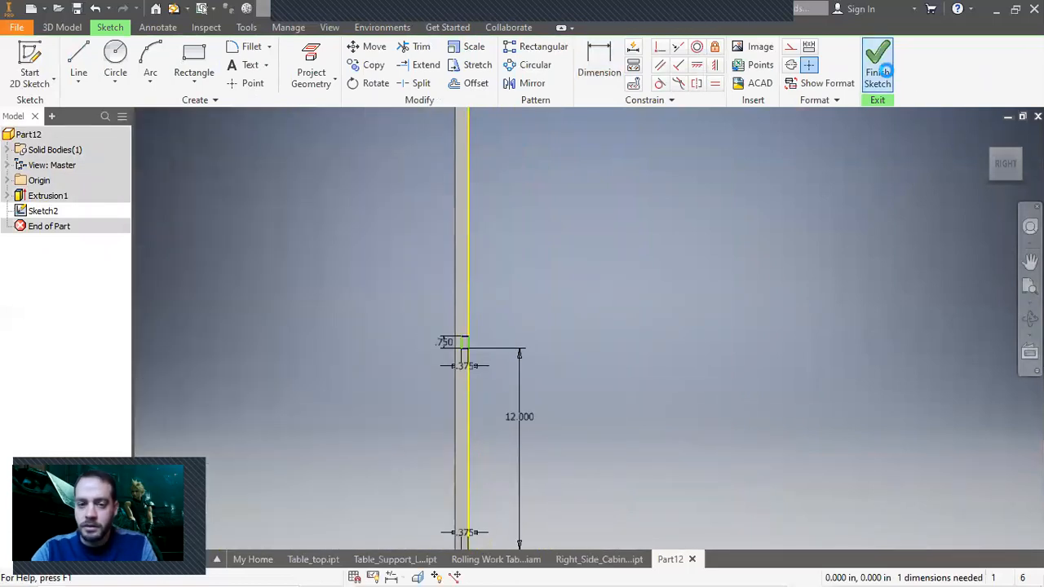
click(885, 72)
Step: Extrude the three edge rectangles as a cut with the extent set to All, grooving the panel along its full width
middle_drag(639, 305, 459, 328)
key(e)
scroll(540, 201, up, 5)
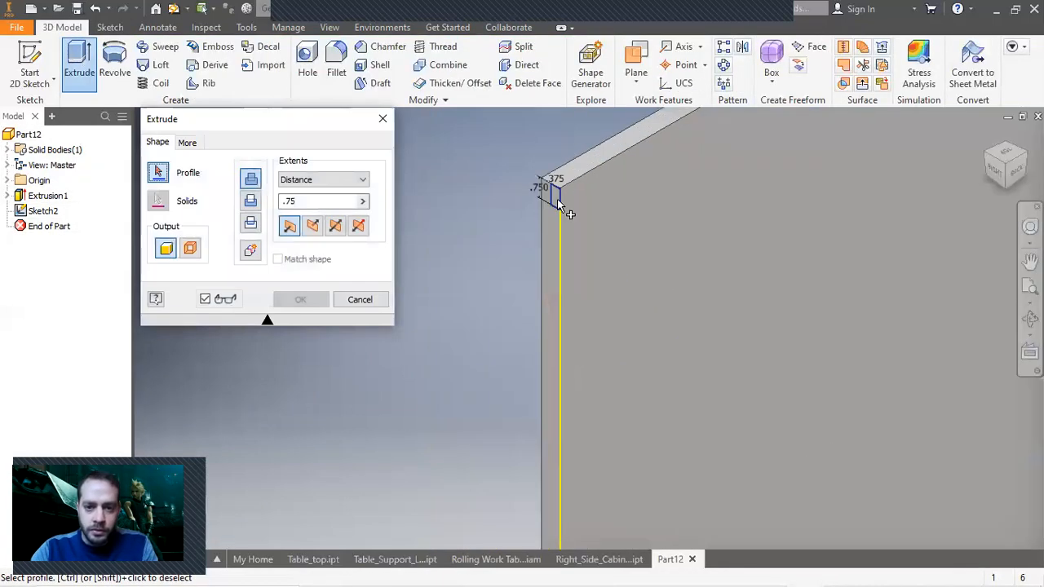
click(558, 197)
scroll(595, 391, down, 5)
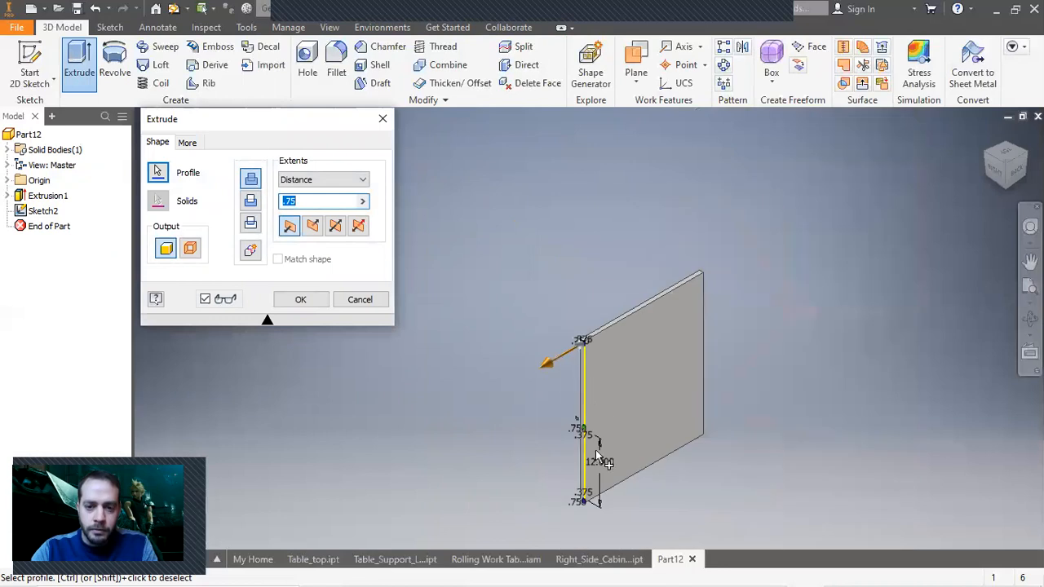
scroll(600, 457, up, 5)
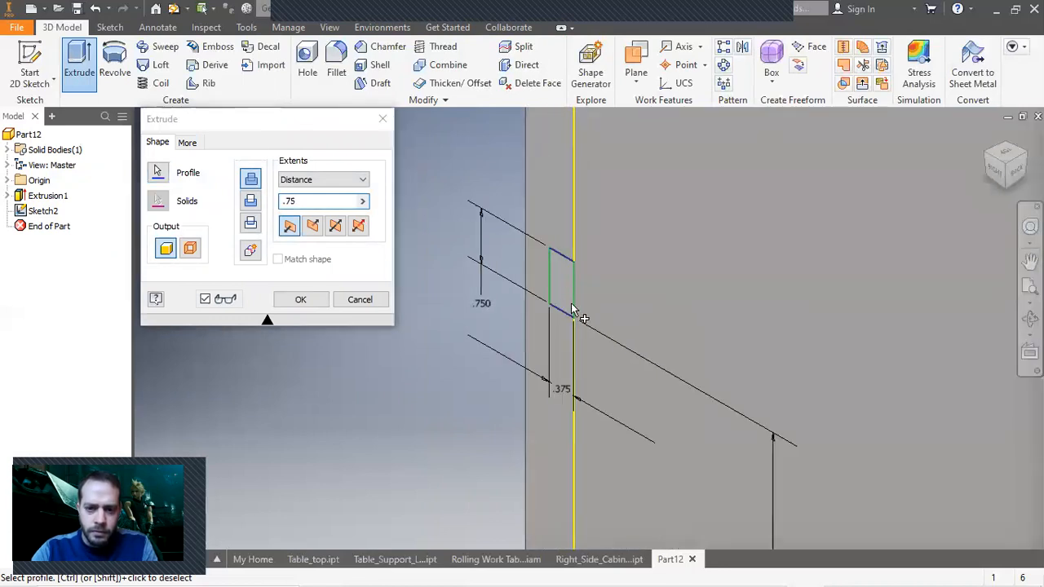
scroll(573, 312, down, 5)
scroll(571, 433, up, 5)
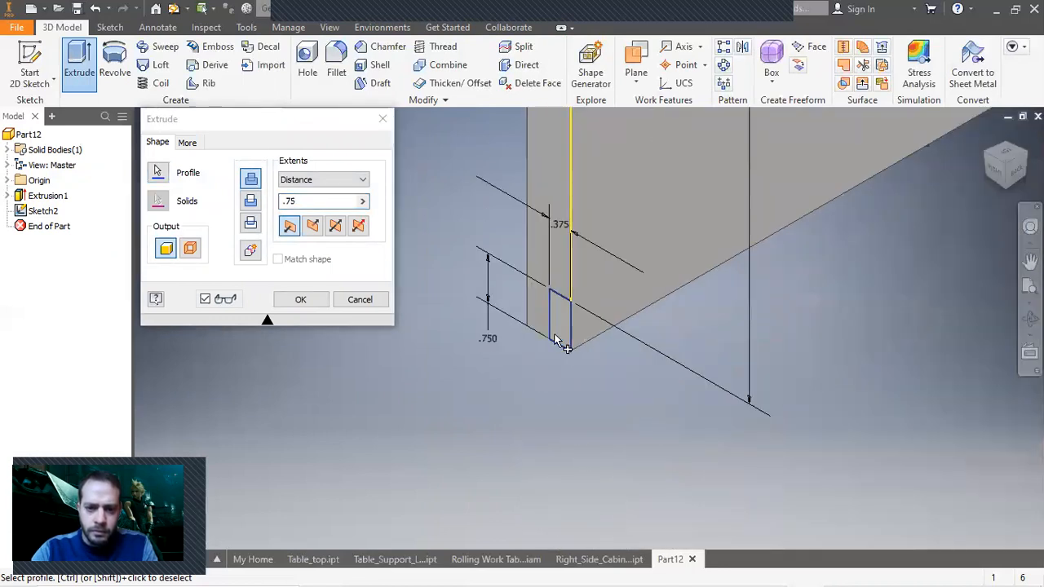
click(323, 180)
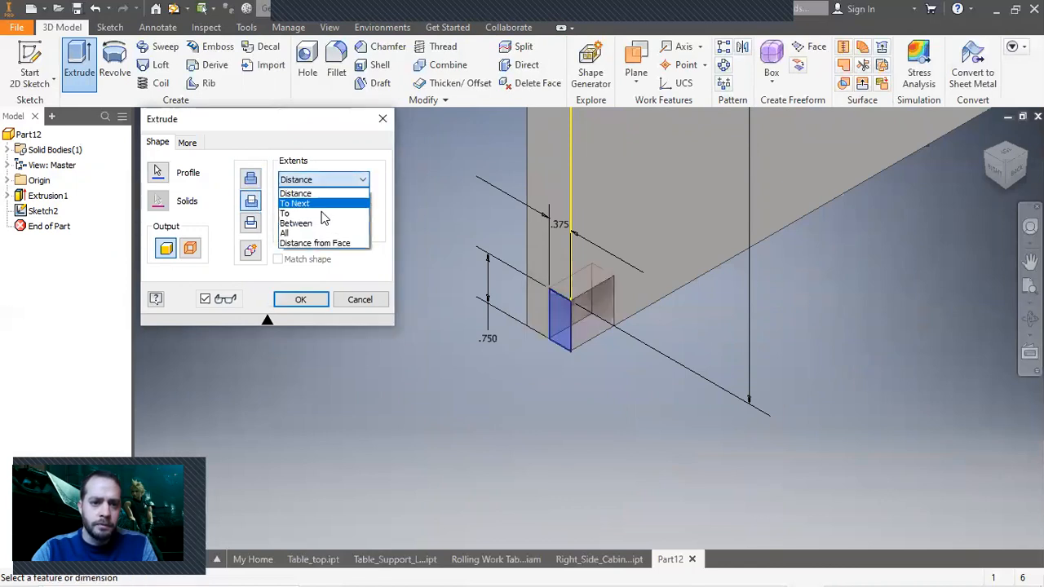
click(327, 233)
click(300, 300)
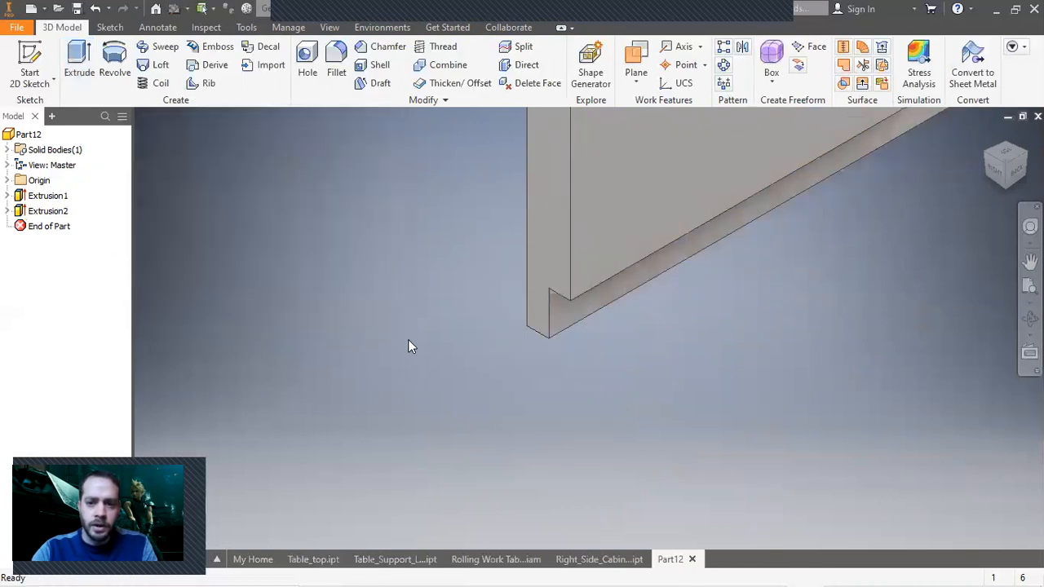
Step: Sketch a rectangle about 1.079 in wide on the panel's grooved back face, running from the origin corner up the right edge to the top
scroll(408, 339, down, 5)
middle_drag(408, 339, 469, 408)
scroll(485, 299, up, 5)
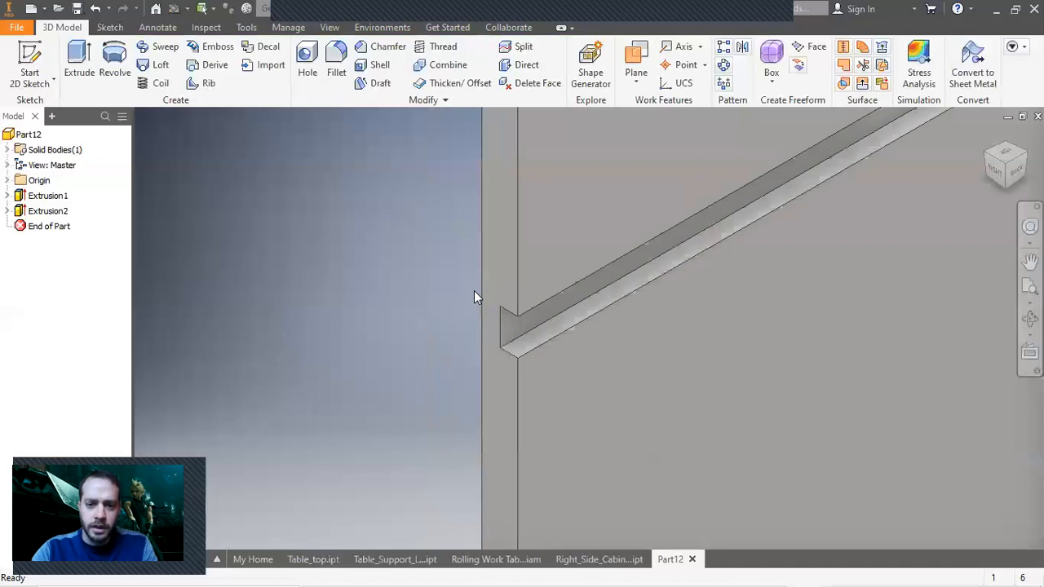
scroll(474, 298, down, 5)
click(29, 65)
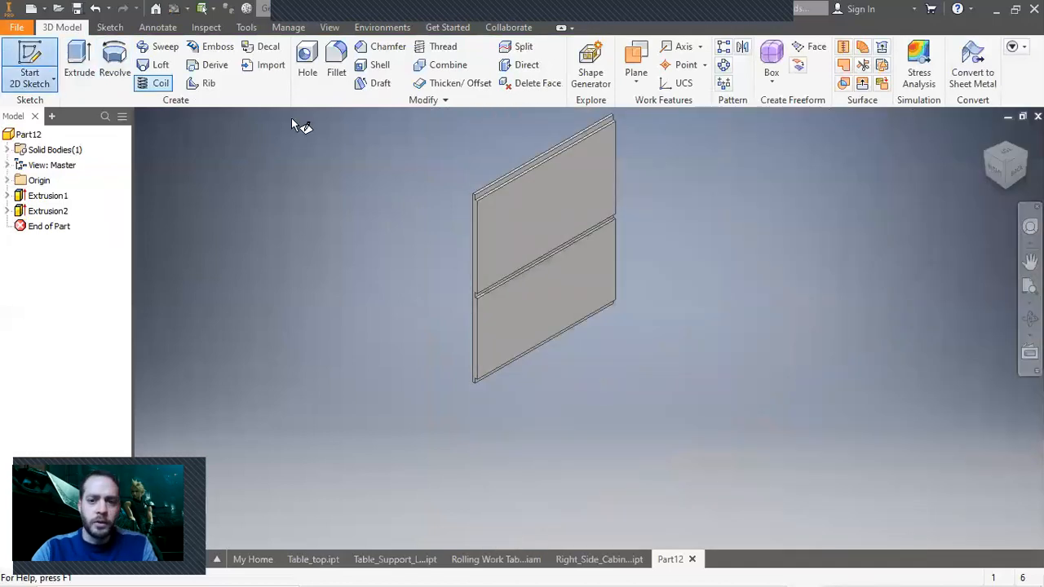
click(575, 178)
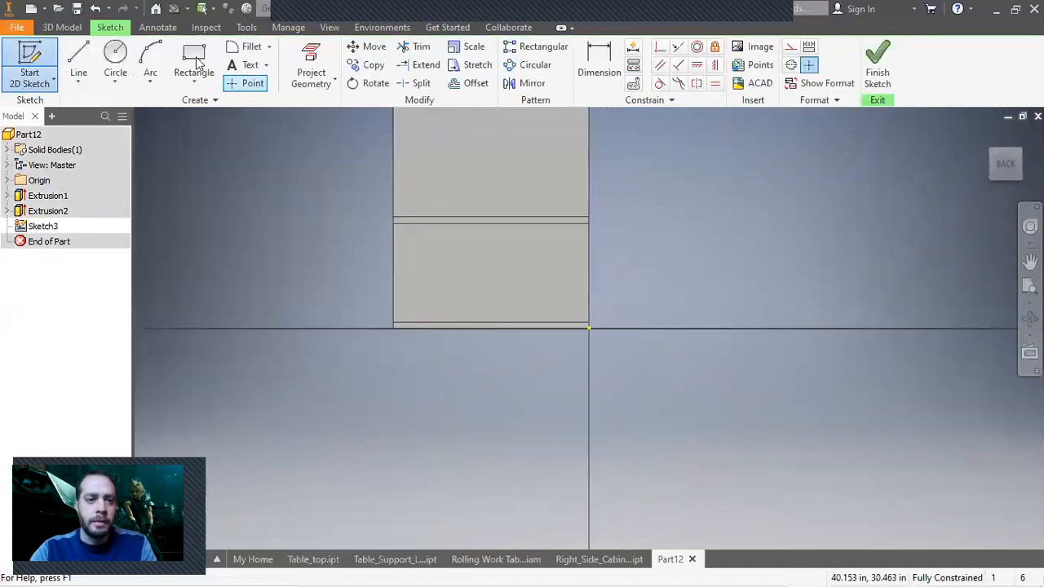
click(194, 58)
scroll(605, 337, up, 3)
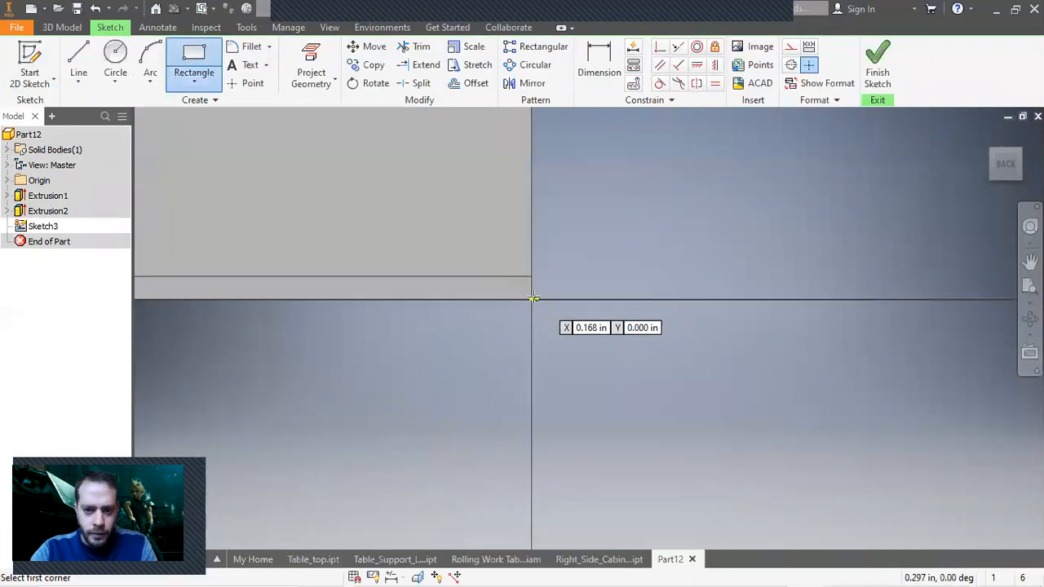
click(533, 299)
scroll(531, 294, down, 5)
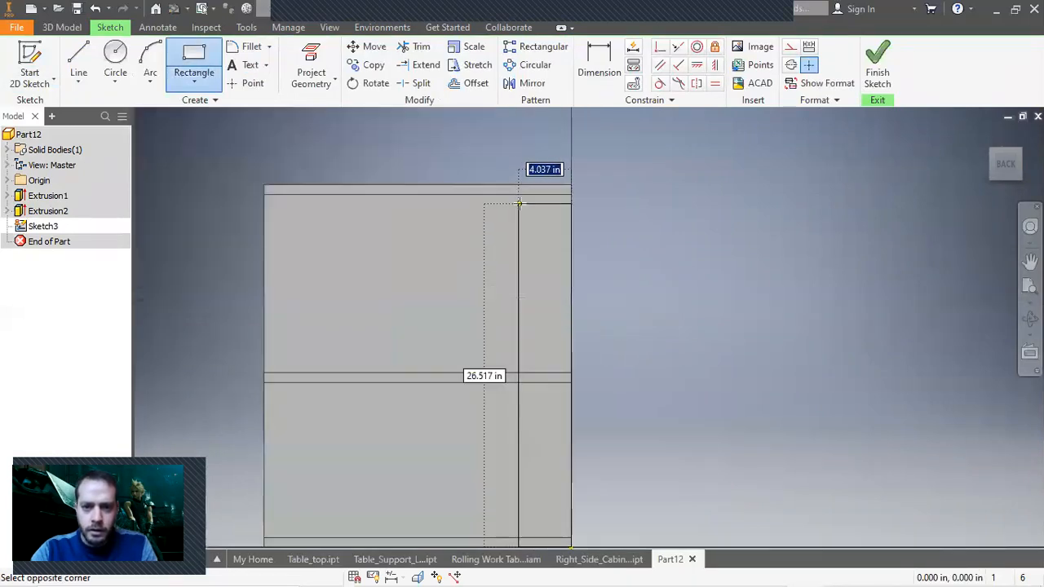
scroll(519, 203, up, 2)
click(590, 167)
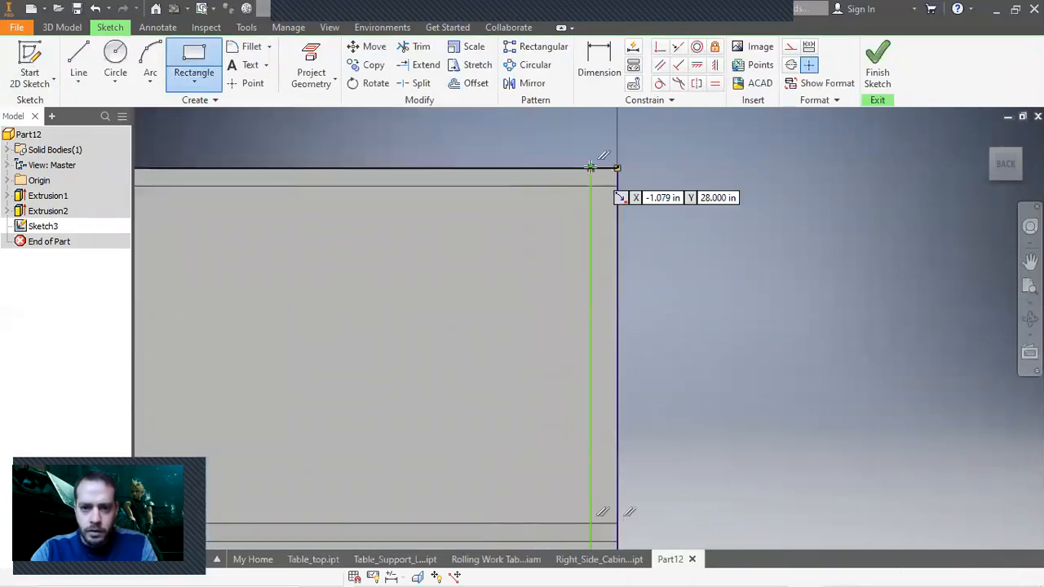
Step: Dimension the width of the tall rectangle on the panel's back face as 0.75 in and finish the sketch
key(d)
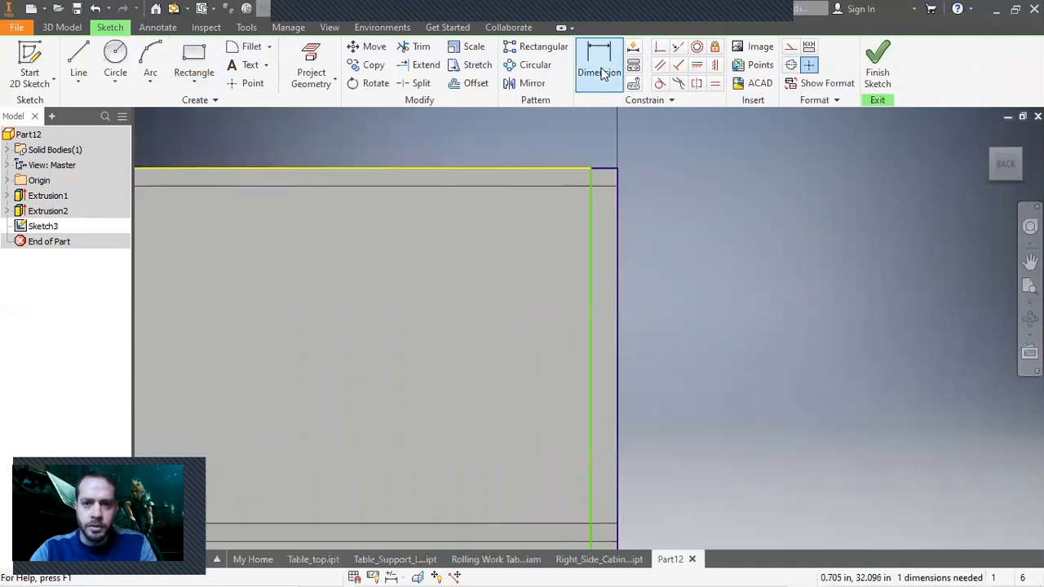
click(592, 228)
click(617, 228)
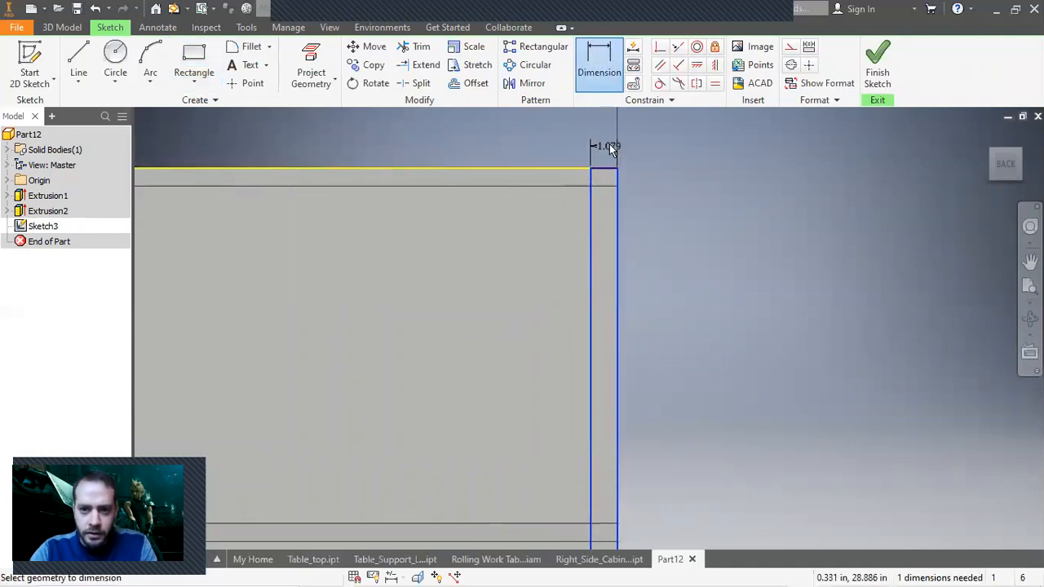
click(609, 144)
text(.75)
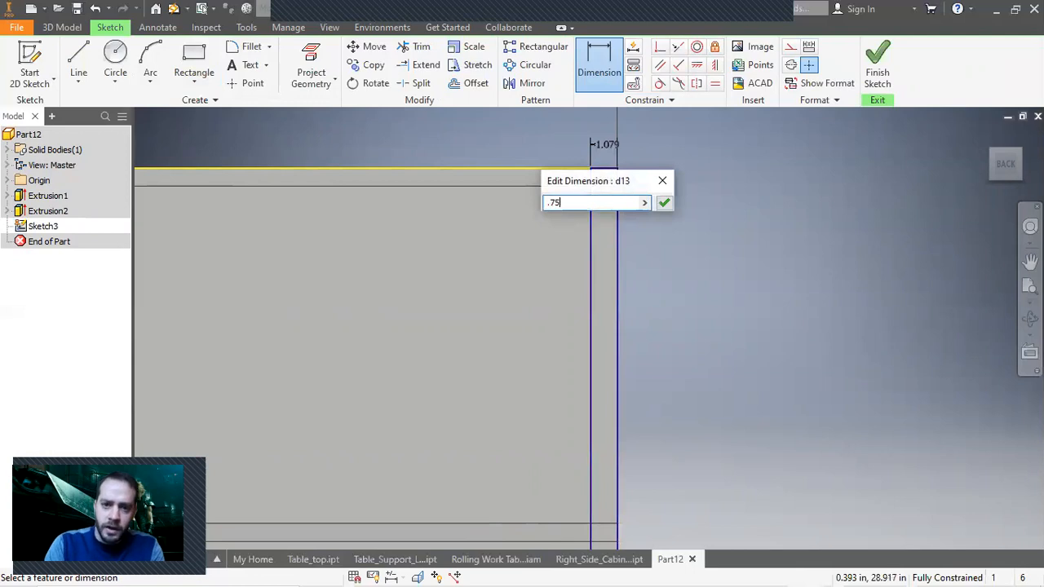
key(Return)
scroll(747, 291, down, 4)
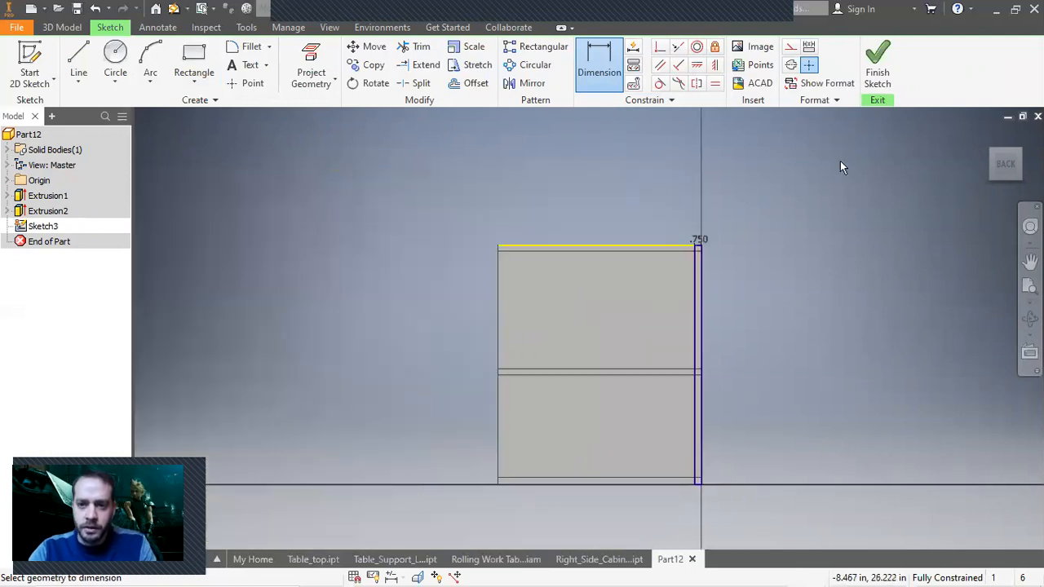
click(865, 77)
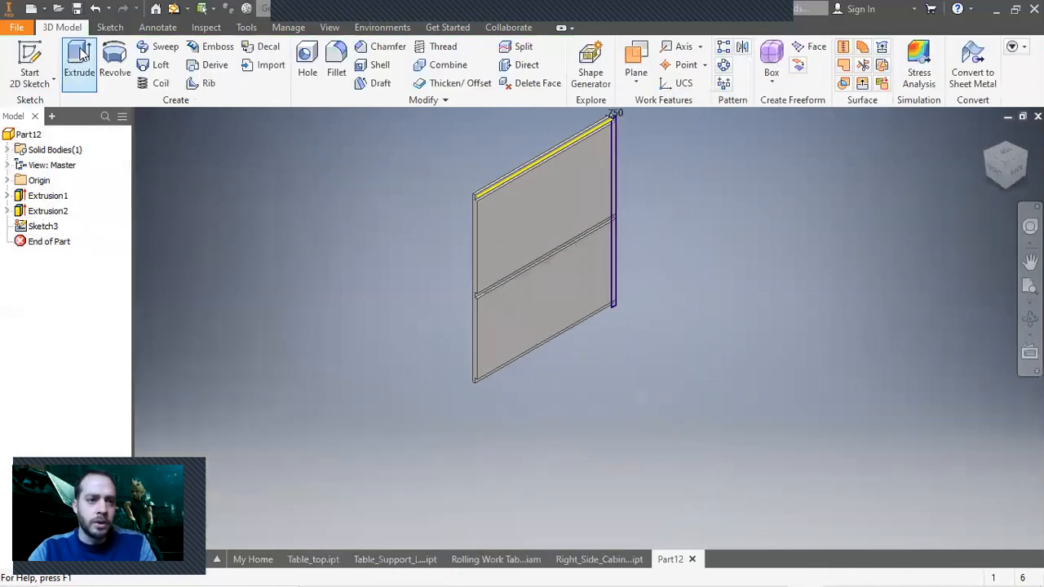
Step: Extrude the tall edge rectangle as a cut 0.375 in deep into the panel
click(81, 51)
drag(296, 205, 283, 208)
text(.375)
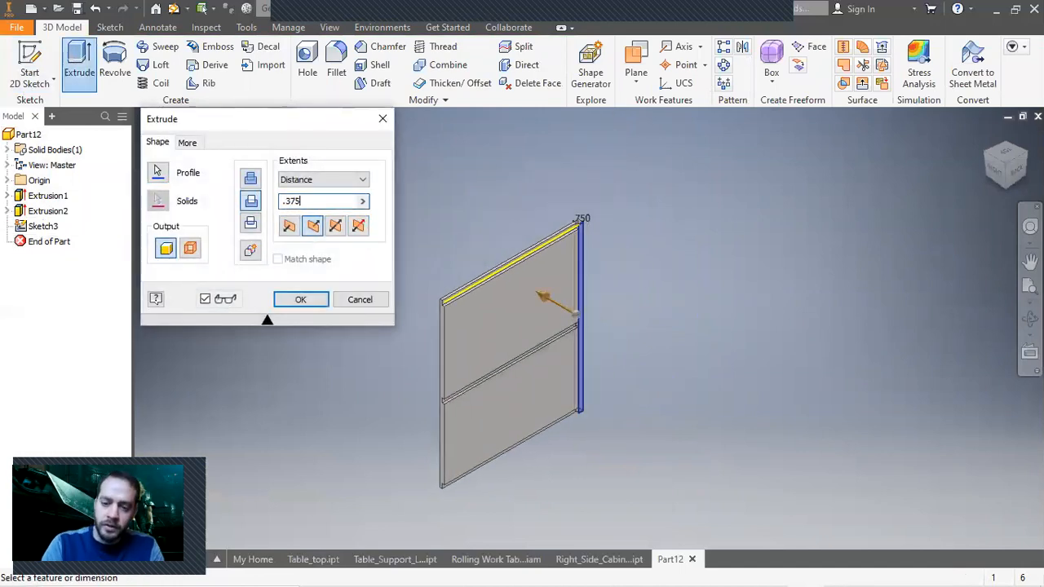
key(Return)
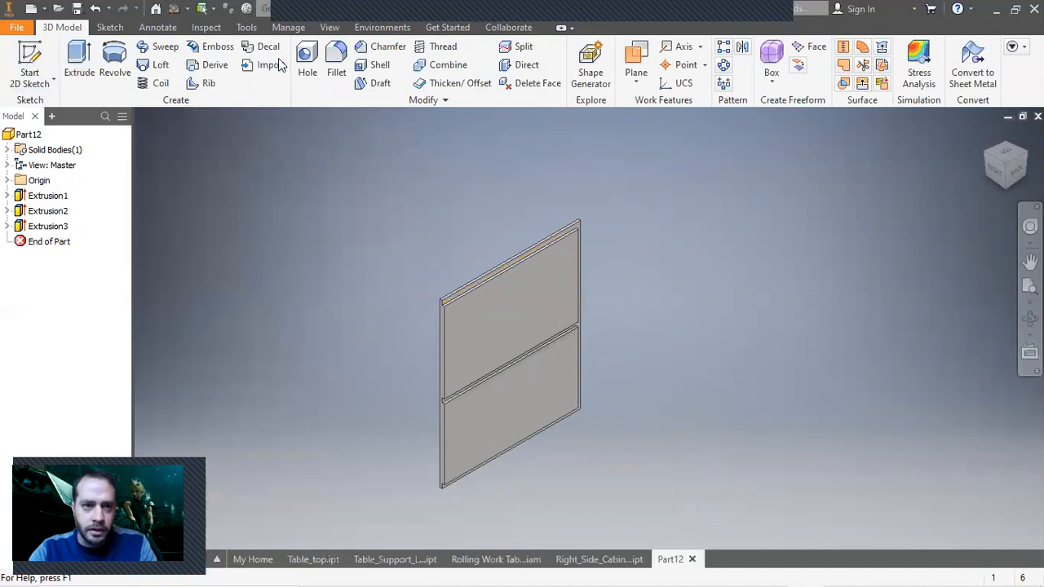
Step: Assign the Wood (Maple) material to the panel
click(308, 13)
scroll(343, 285, down, 6)
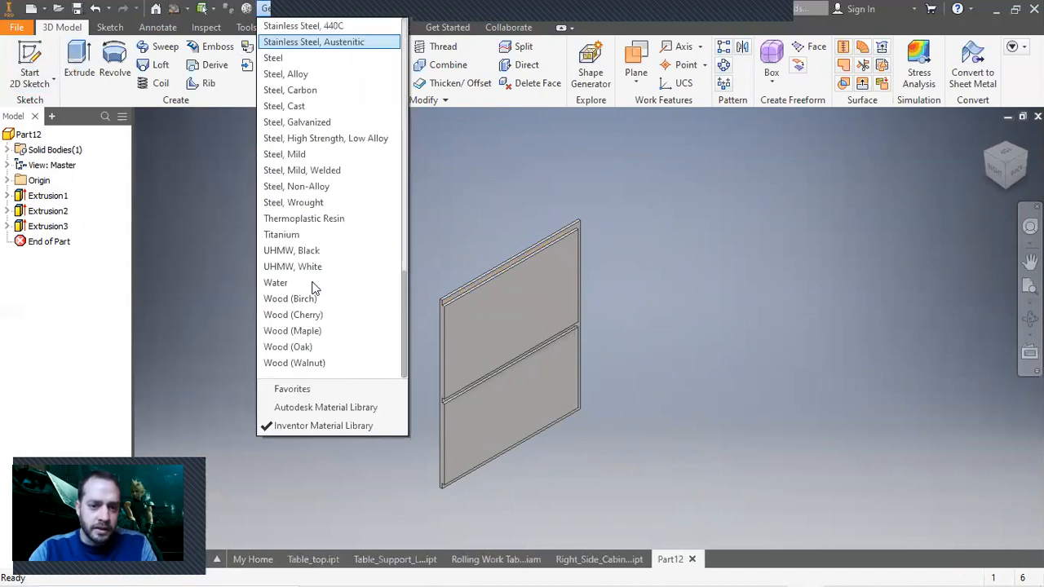
click(332, 334)
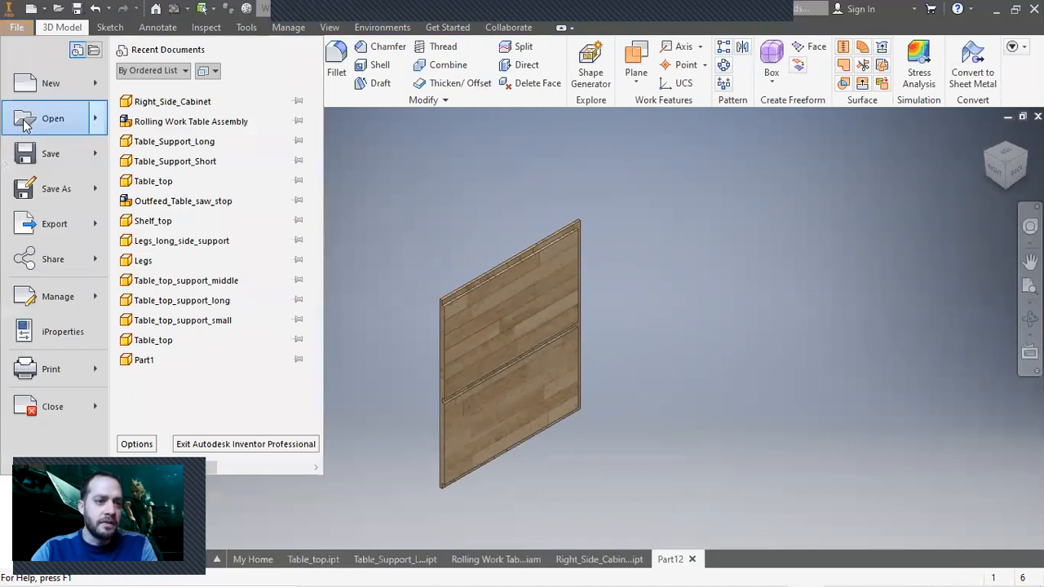
Step: Save the part as Left_Side_Cabinet in the Rolling Work Table folder, adapting the name from Right_Side_Cabinet
click(450, 290)
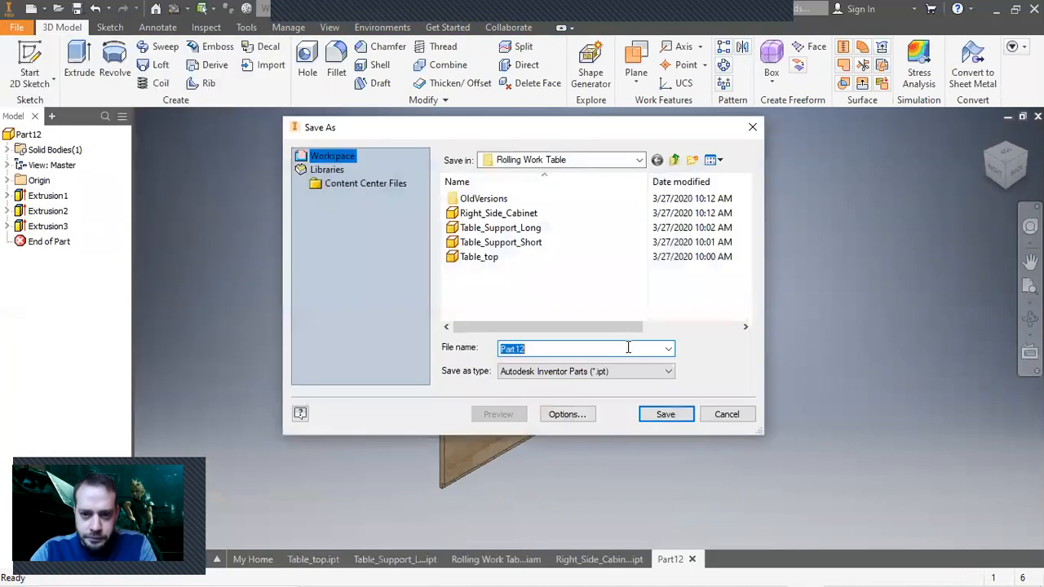
click(514, 213)
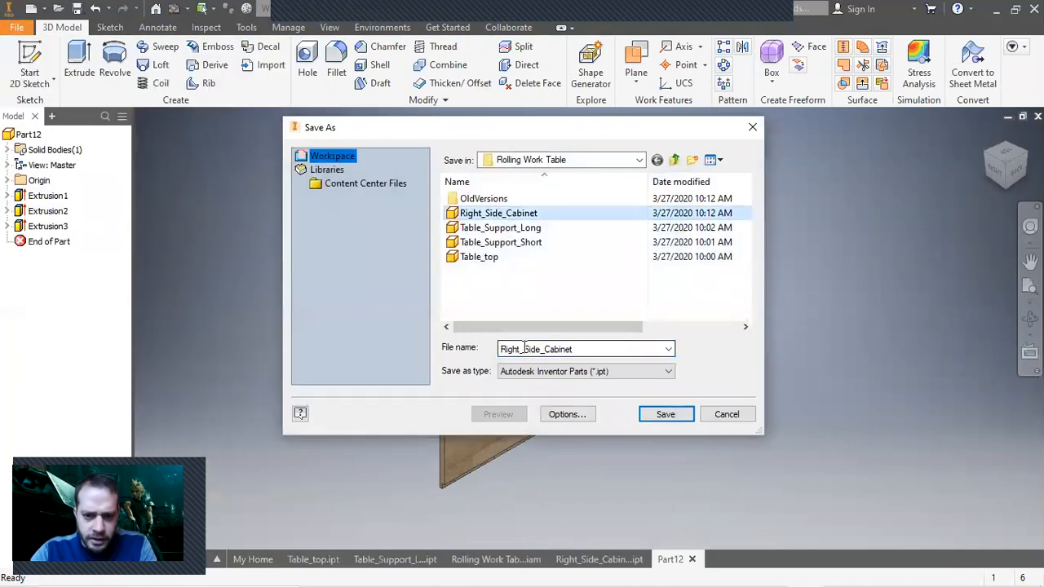
double_click(525, 350)
click(519, 349)
key(BackSpace)
key(BackSpace)
key(BackSpace)
key(BackSpace)
key(BackSpace)
text(Left)
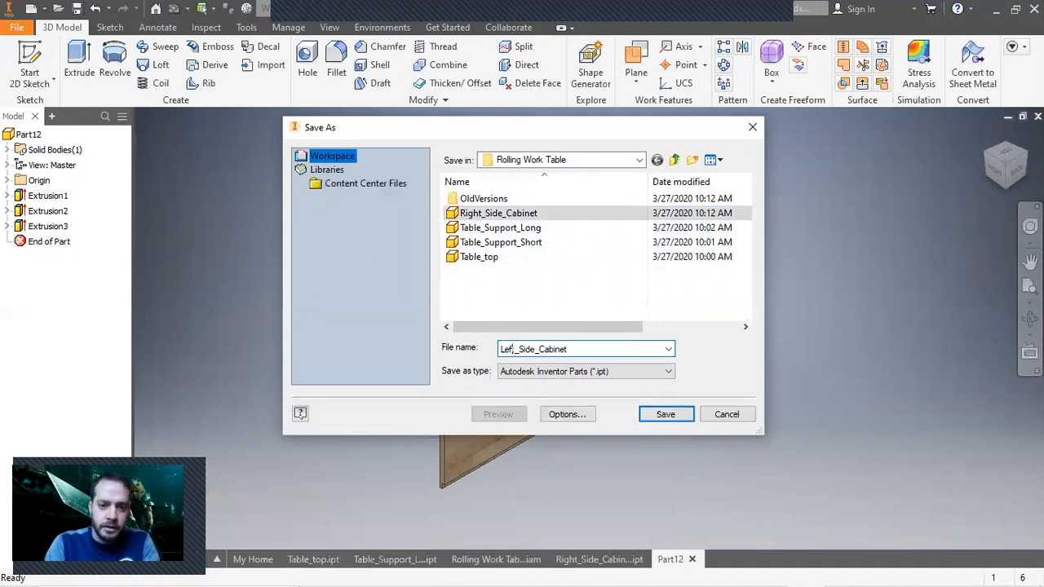
click(675, 418)
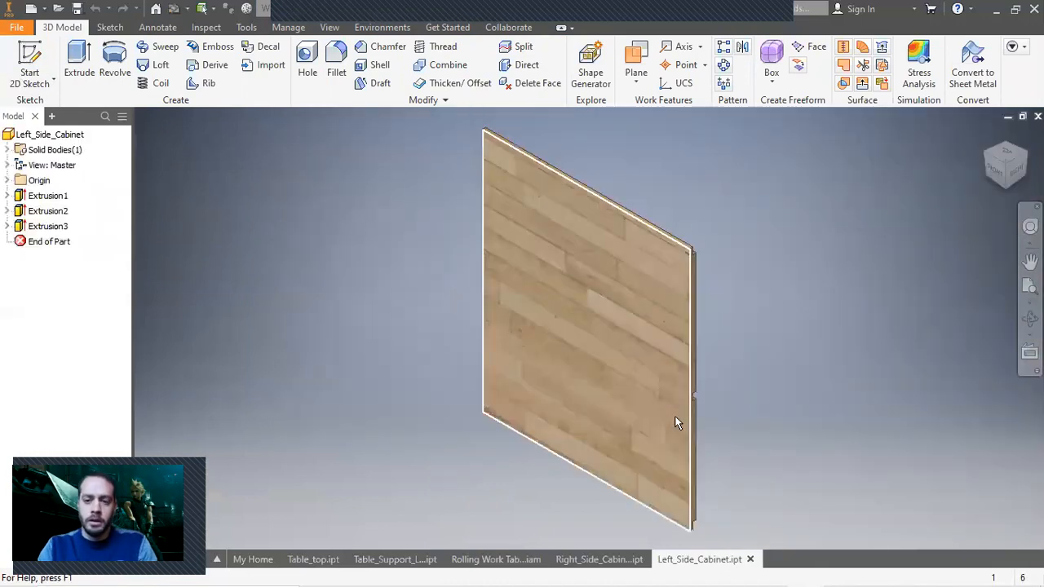
Step: Switch to the Rolling Work Table.jpg plan in Photos, examine the cabinet front view and its dimensions, and return to Inventor
mouse_move(676, 566)
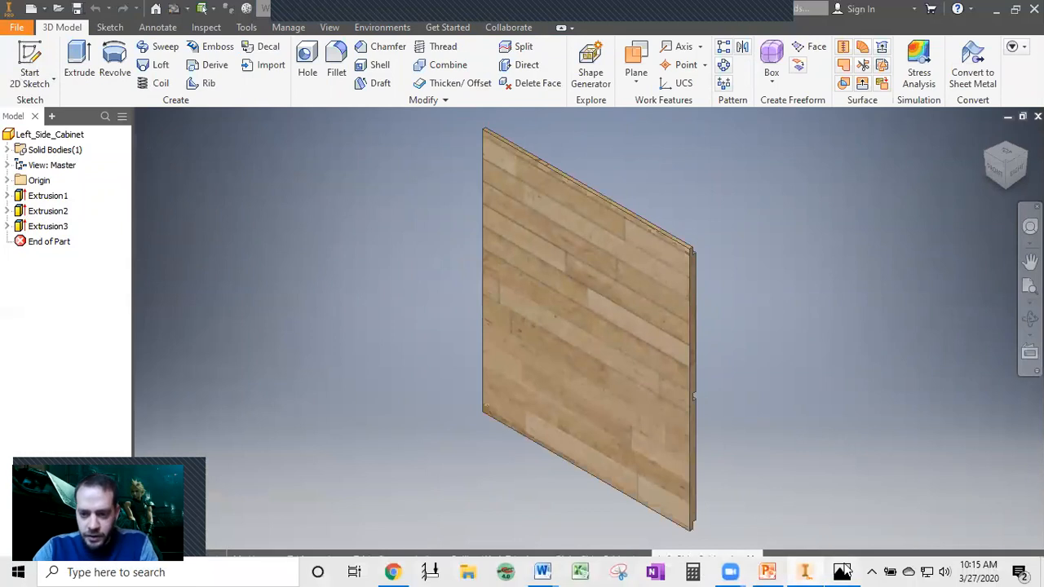
click(843, 572)
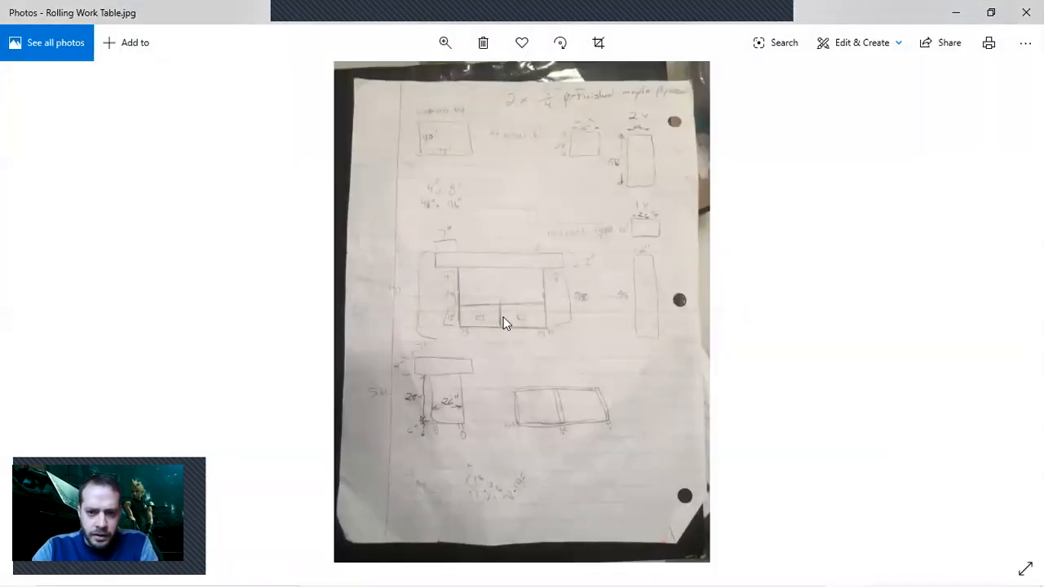
ctrl+scroll(504, 317, up, 3)
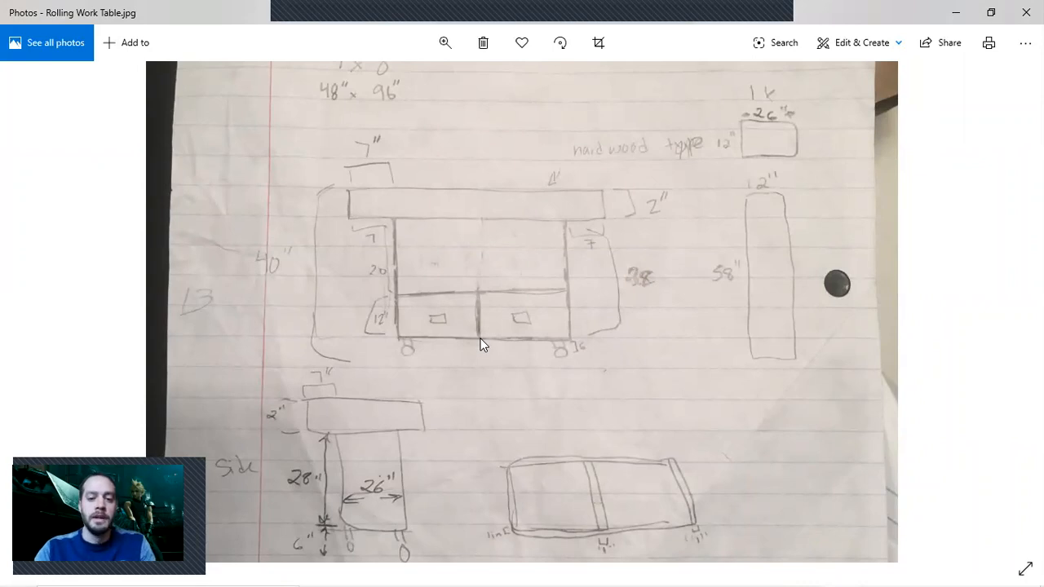
click(959, 11)
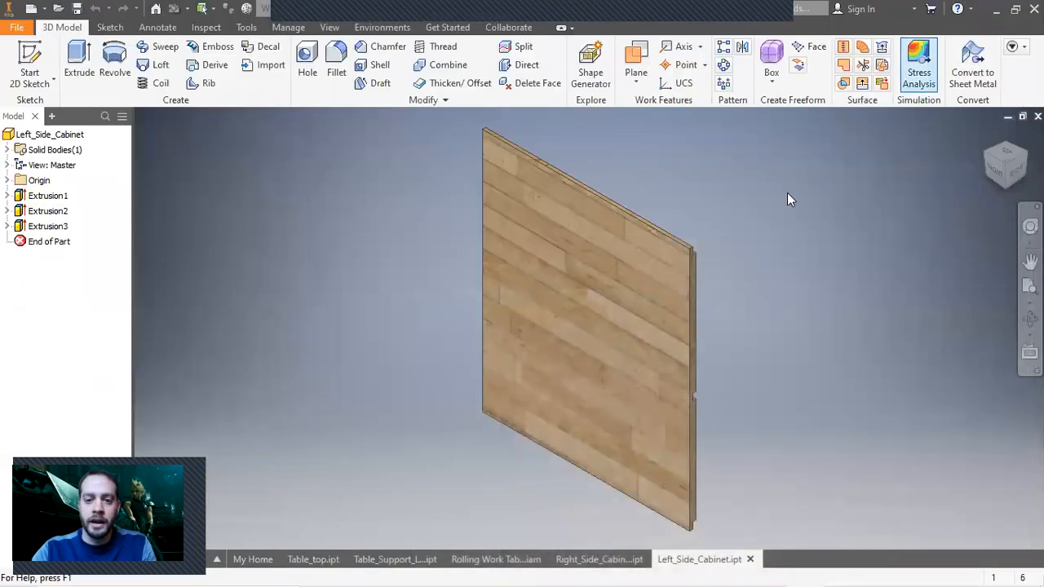
Step: Create a new part from the Standard (in).ipt template and start a sketch on the XZ plane
click(24, 28)
click(39, 88)
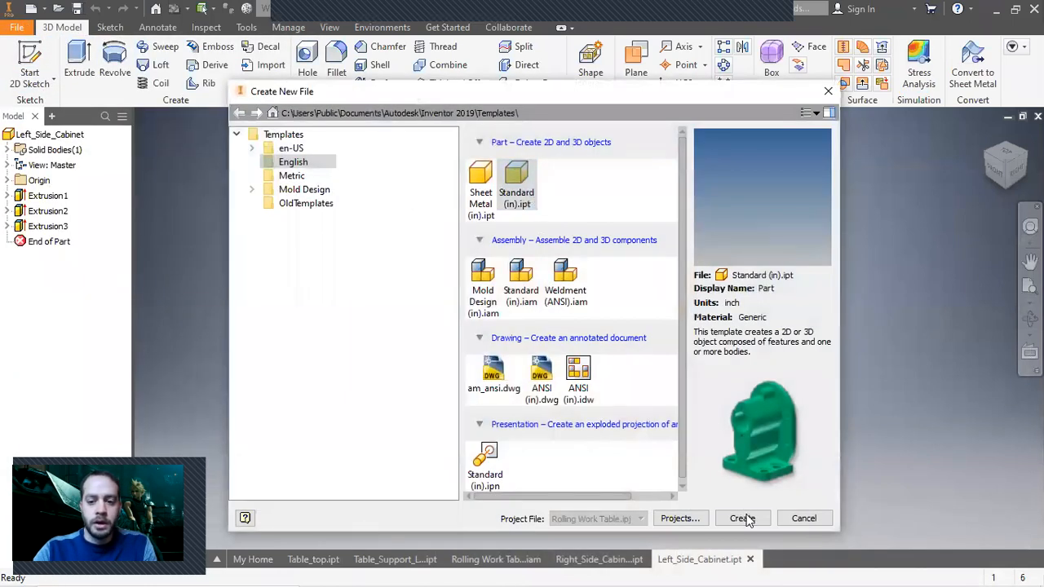
click(743, 519)
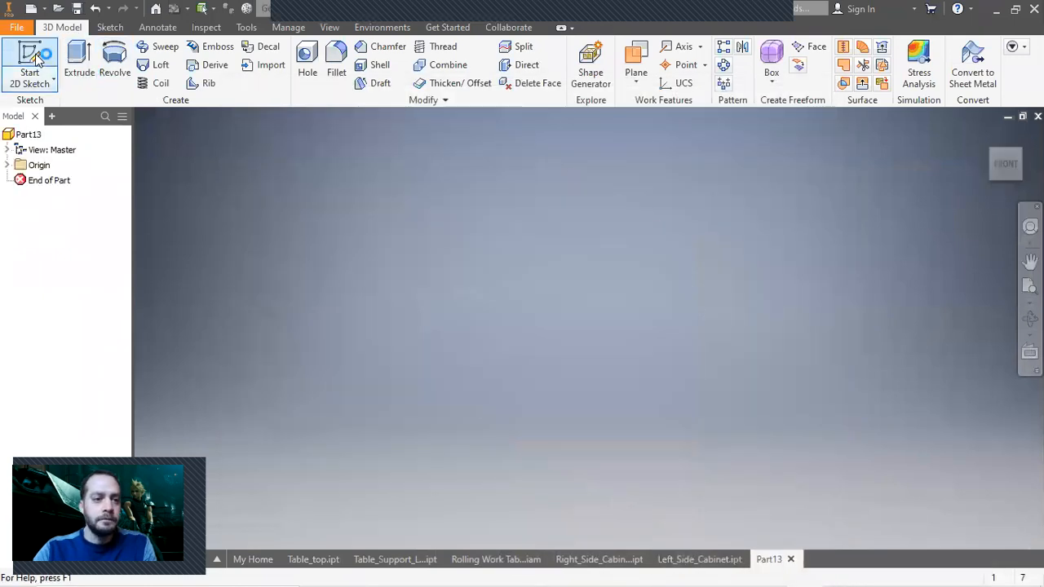
click(34, 59)
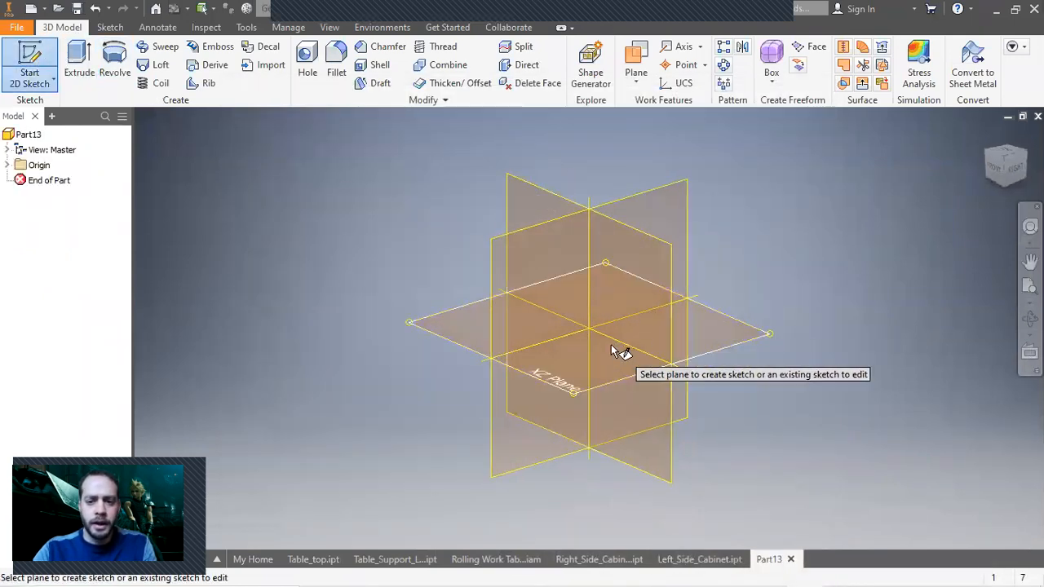
click(716, 332)
Step: Draw a rectangle from the origin, 23.75 in by 57.25 in, and leave the Rectangle tool
click(185, 57)
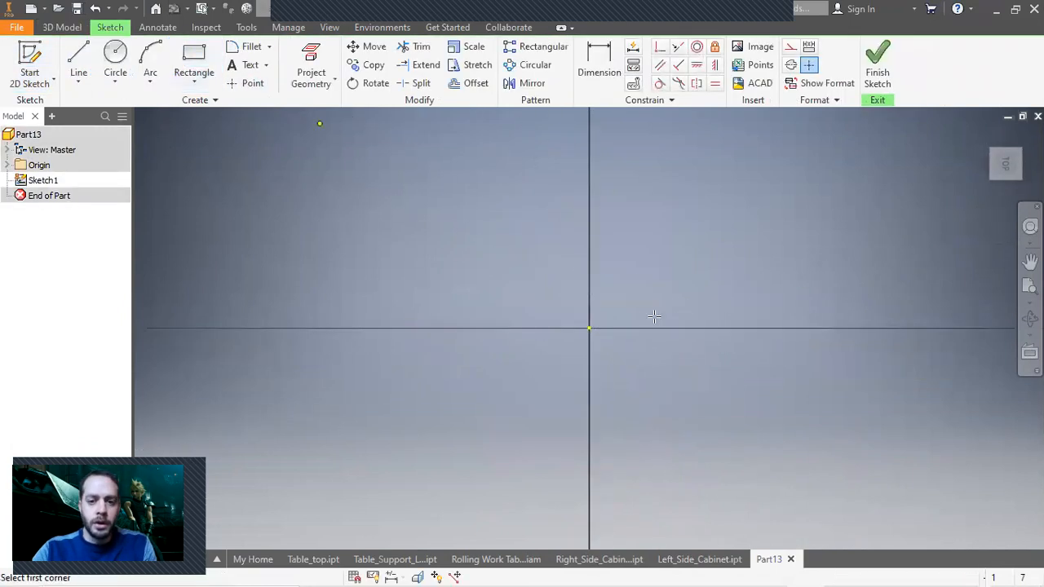
click(589, 328)
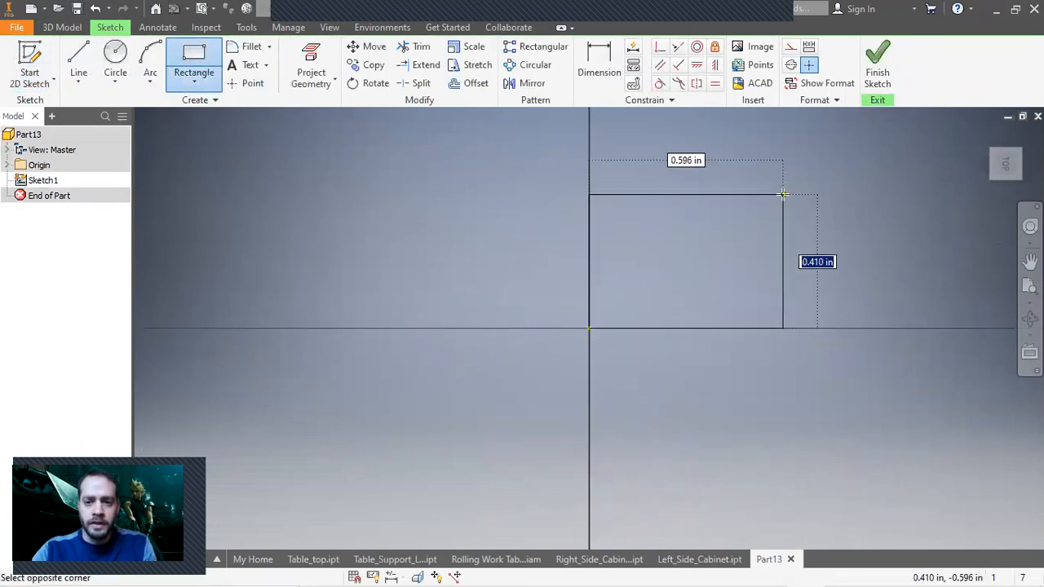
text(23)
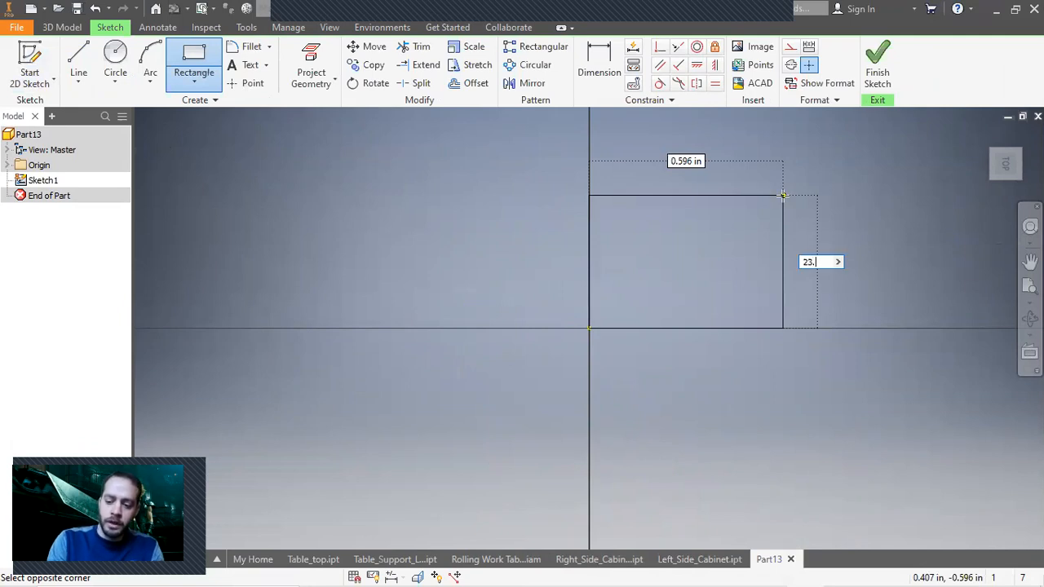
text(.75)
key(Tab)
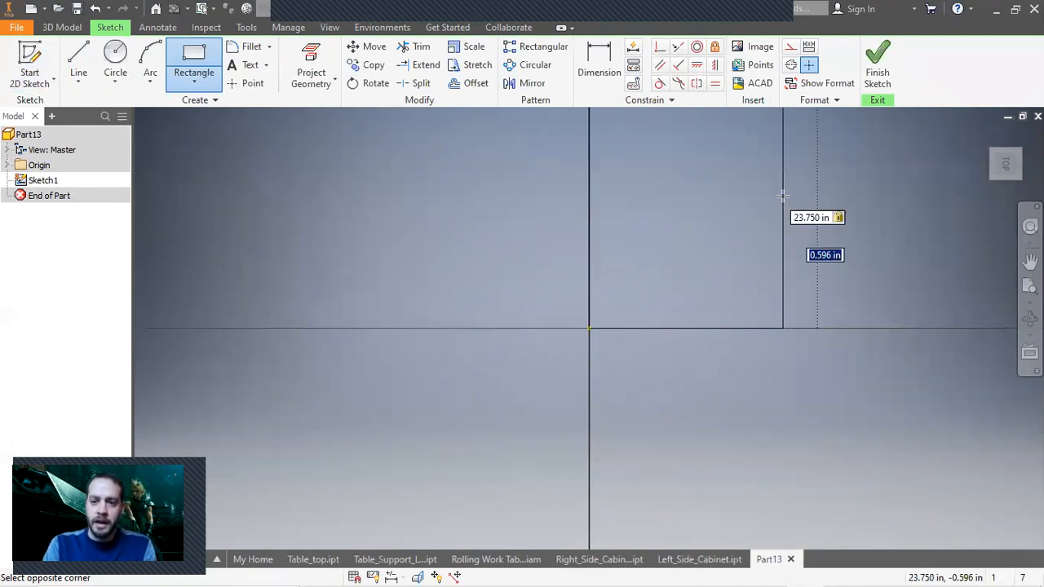
text(58-2)
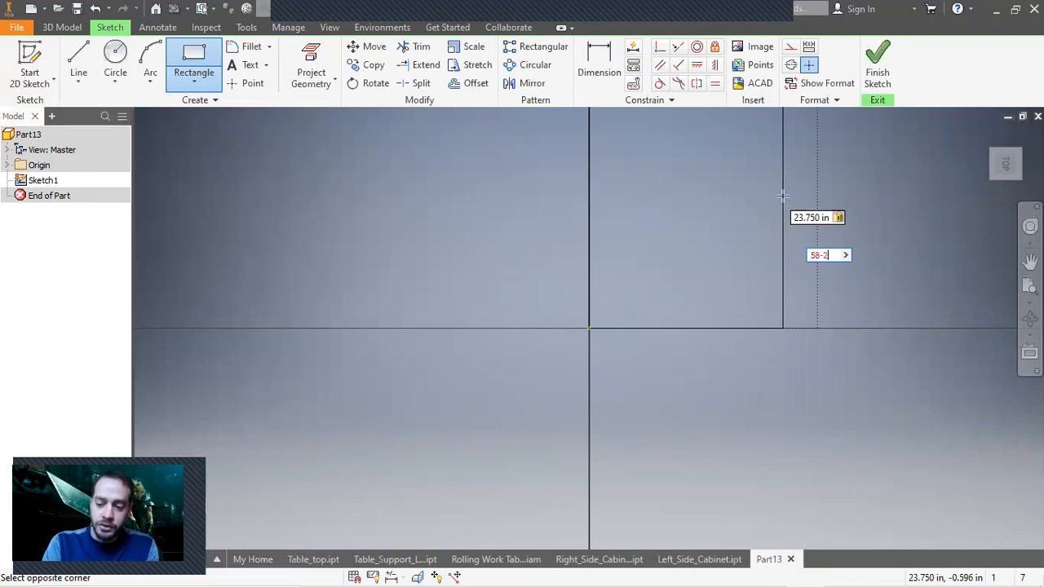
text(*.75)
key(Tab)
key(Return)
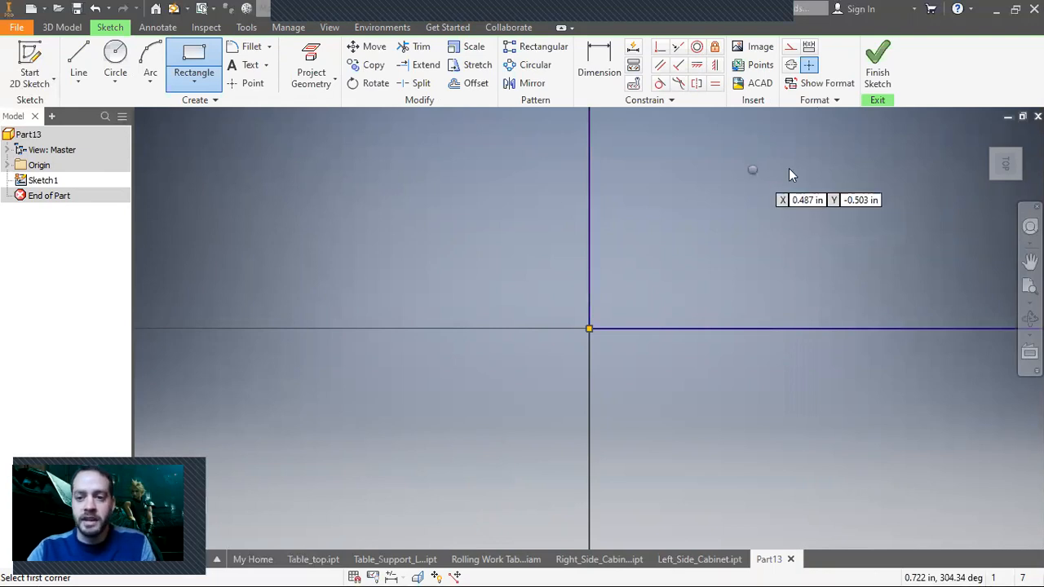
click(803, 168)
scroll(489, 342, up, 5)
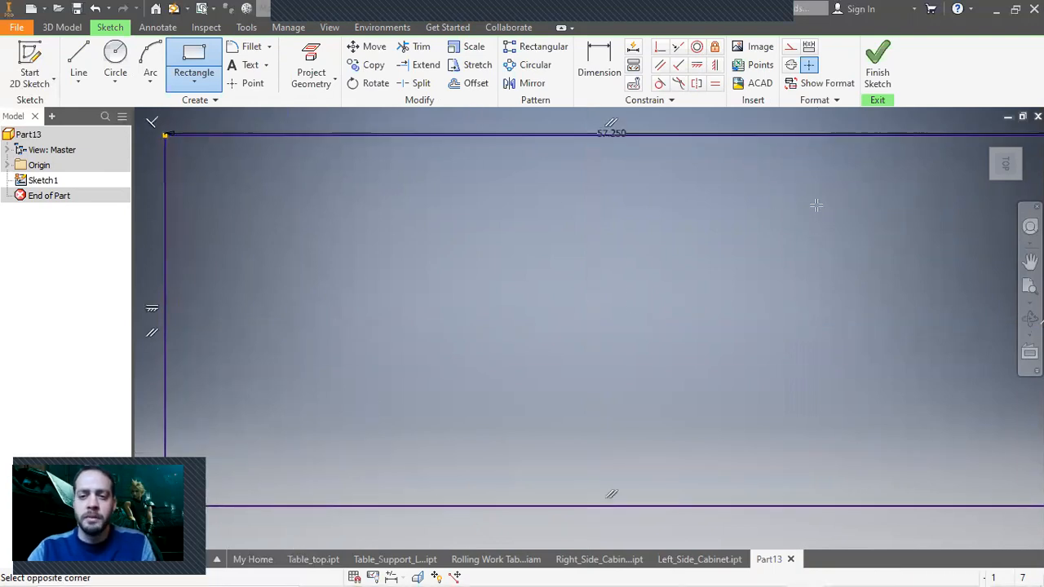
key(Escape)
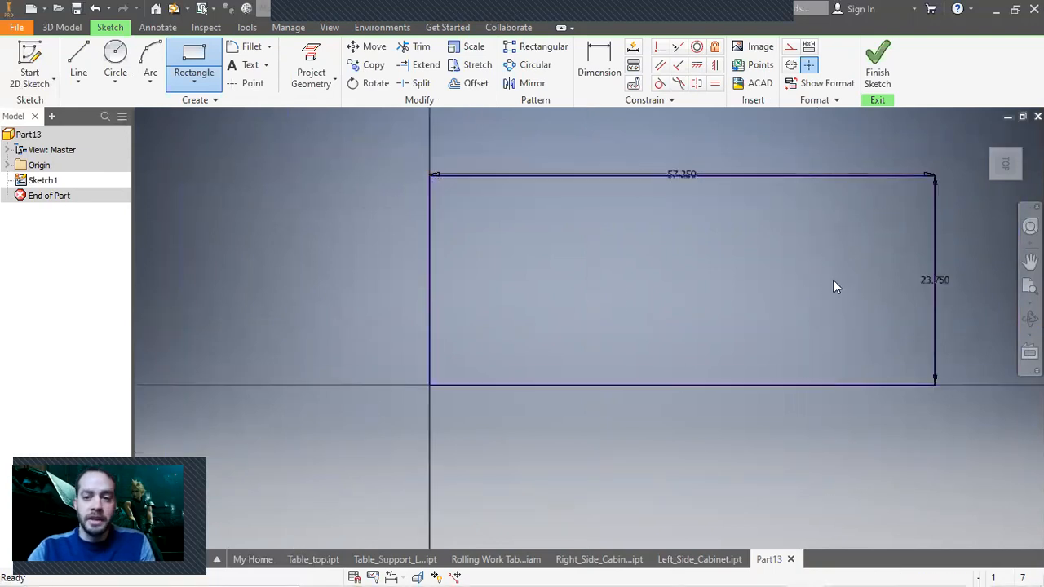
key(Escape)
scroll(674, 175, down, 4)
scroll(675, 175, up, 6)
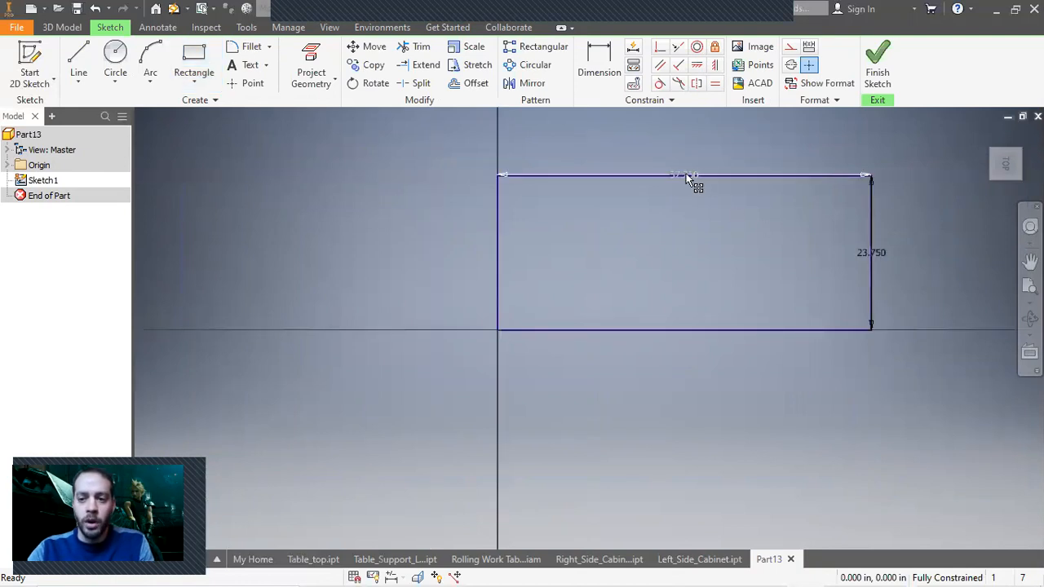
Step: Finish the sketch and extrude the rectangle 0.75 in to form the panel
click(878, 64)
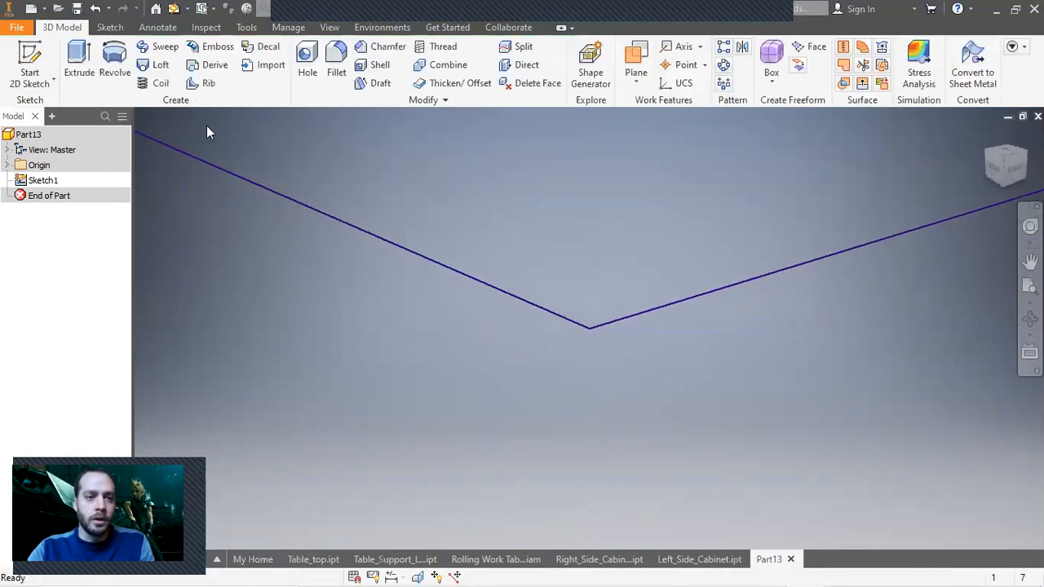
key(e)
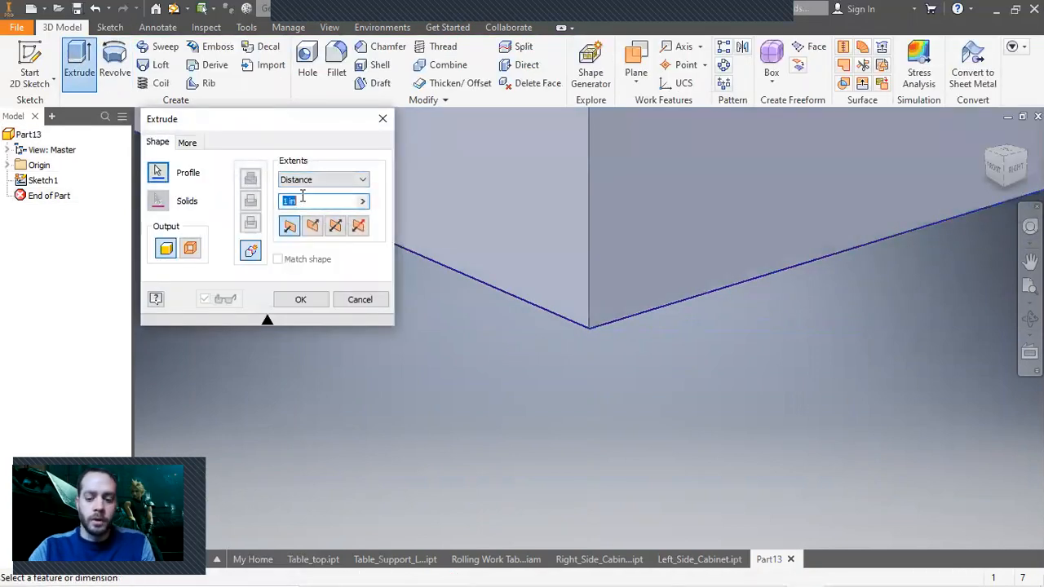
text(.75)
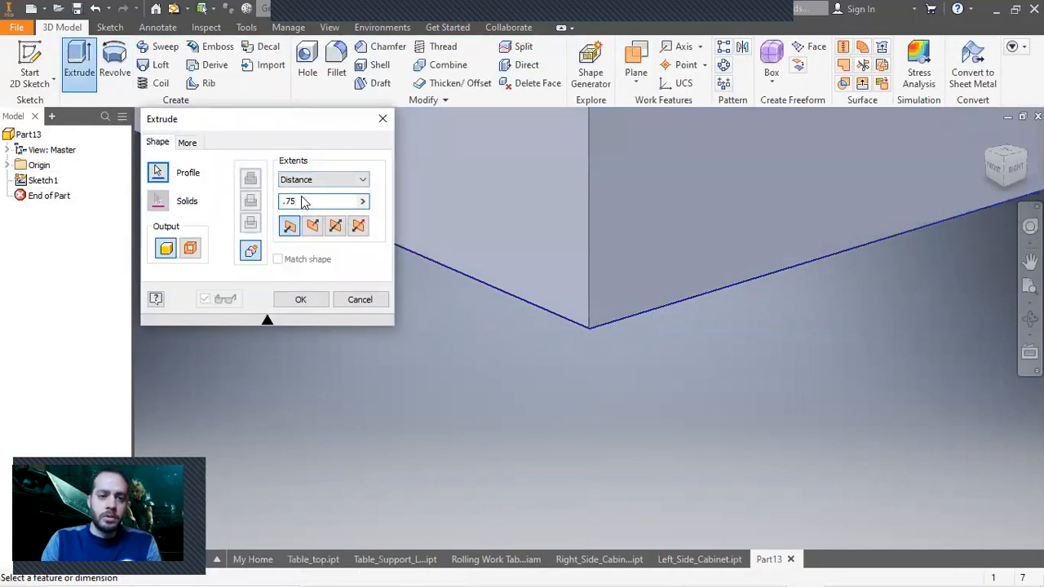
key(Return)
scroll(507, 247, down, 3)
middle_drag(729, 234, 565, 380)
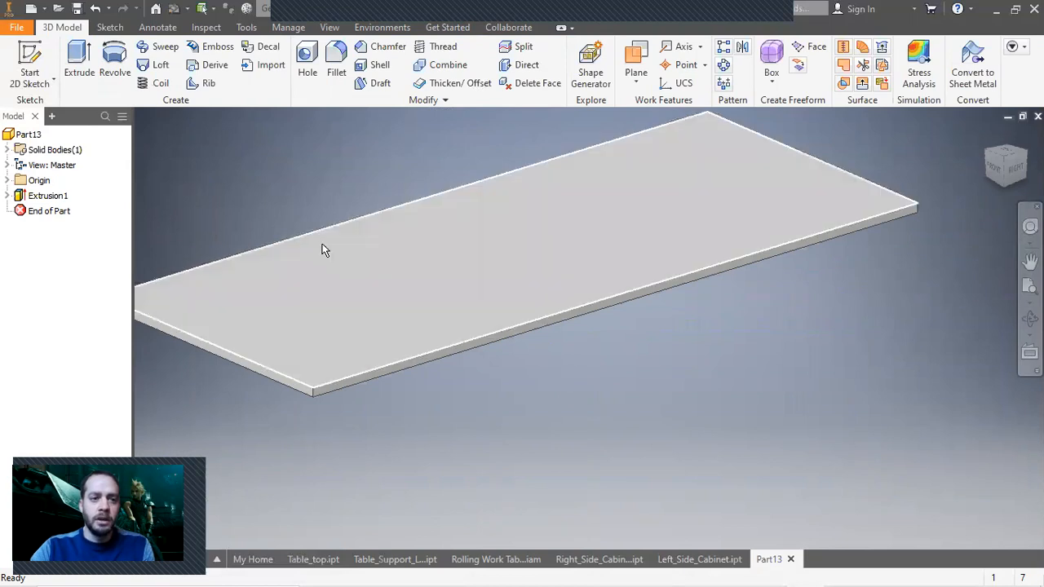
Step: Start a sketch on the panel's long, narrow side face
click(31, 63)
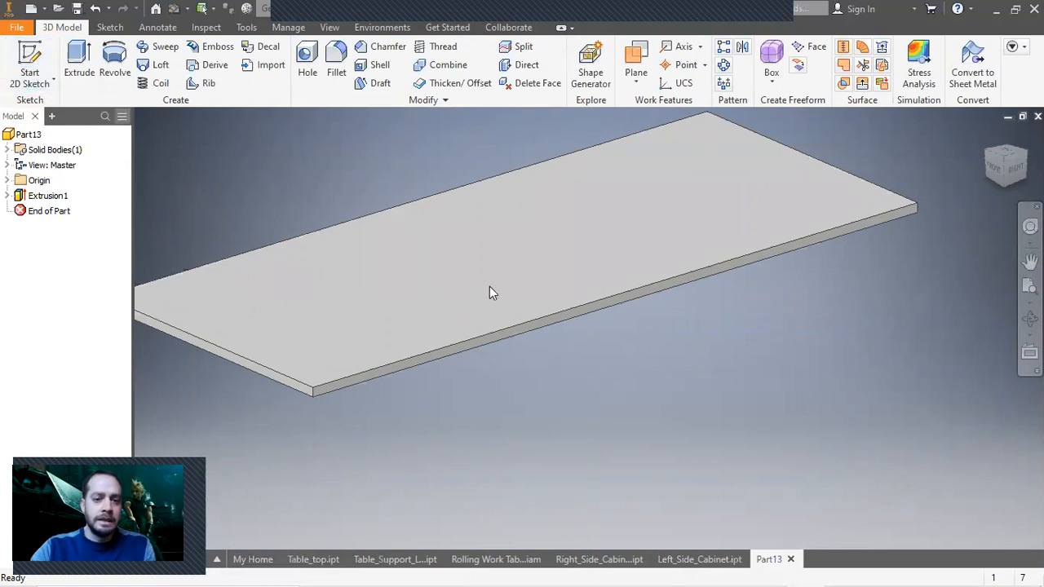
click(645, 302)
mouse_move(808, 371)
middle_down()
mouse_move(338, 350)
mouse_move(401, 356)
middle_up()
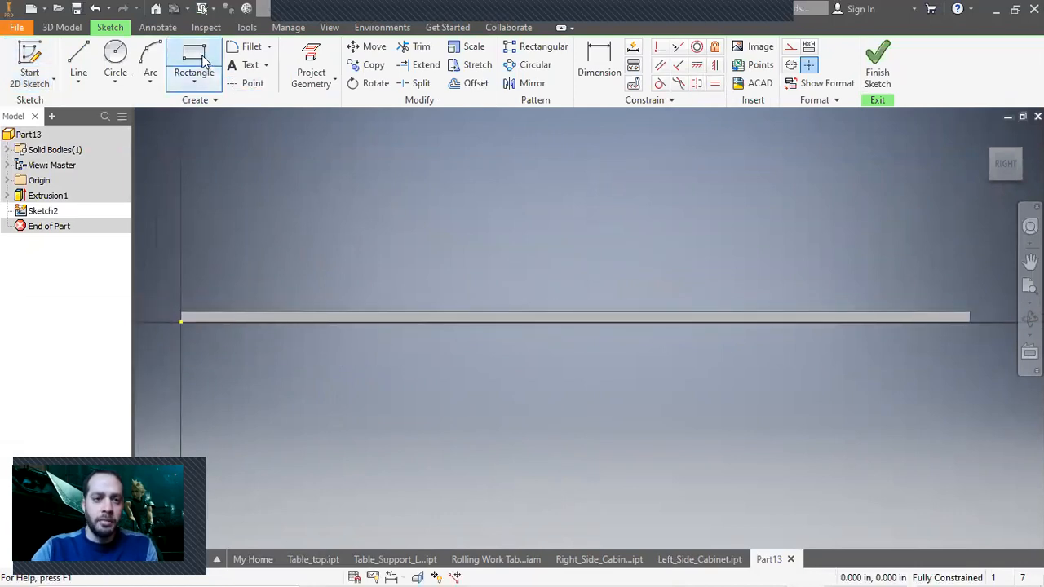
Step: Draw a two-point center rectangle, 0.75 in by 0.75 in, centred on the midpoint of the side face's upper edge
click(204, 82)
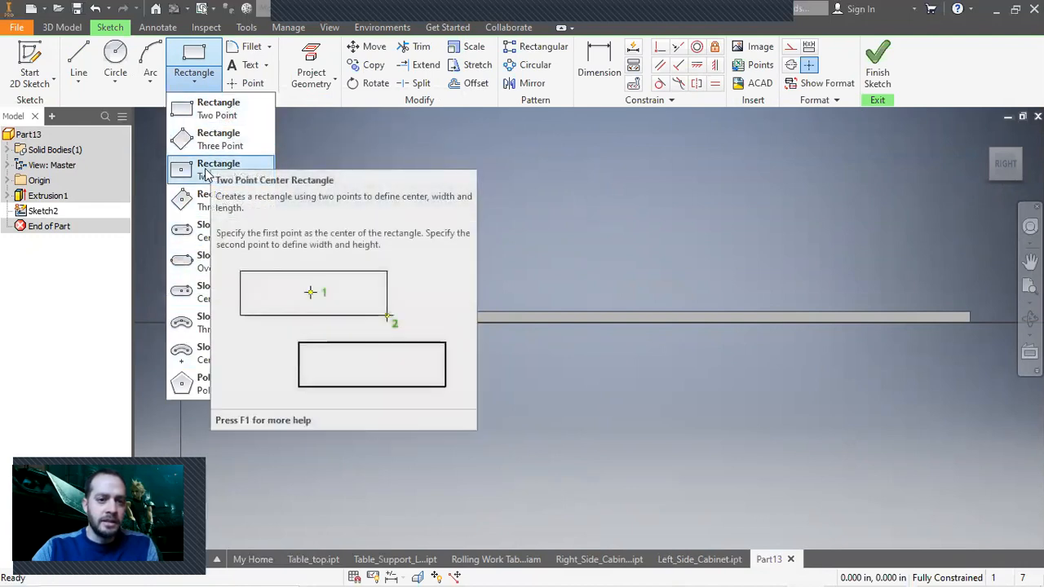
click(204, 167)
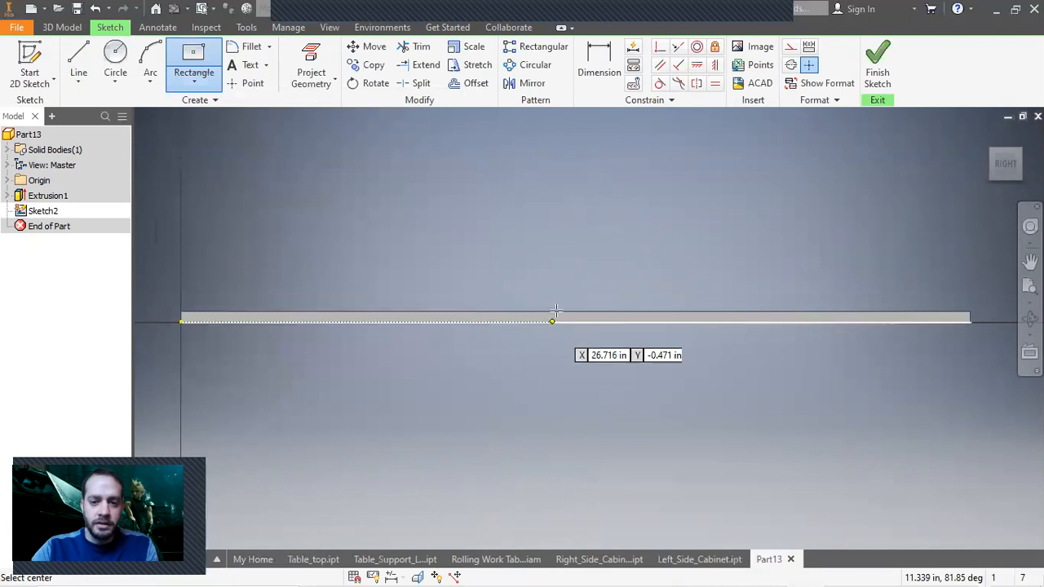
click(575, 311)
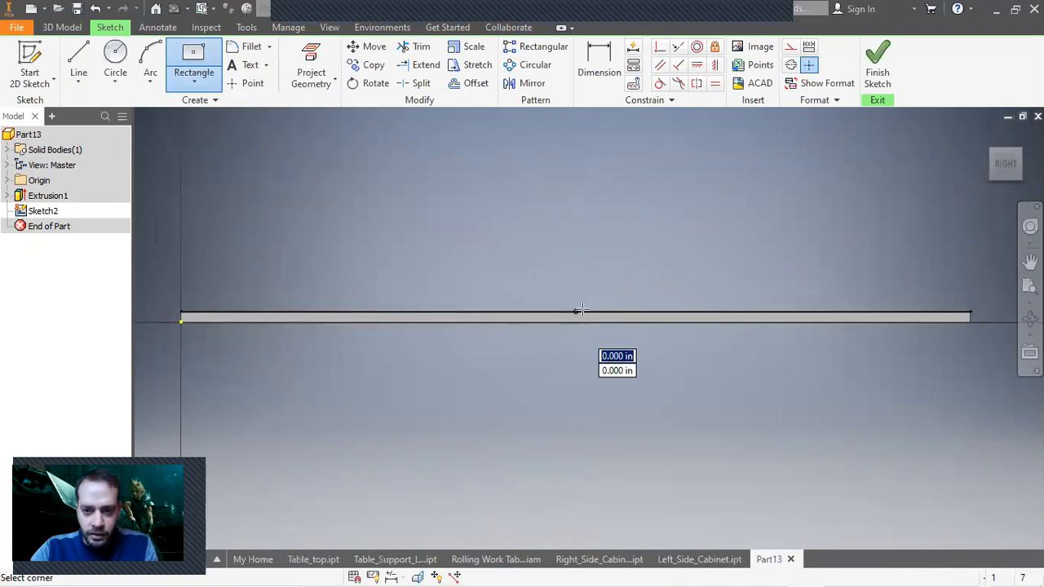
scroll(582, 308, up, 5)
scroll(583, 309, down, 4)
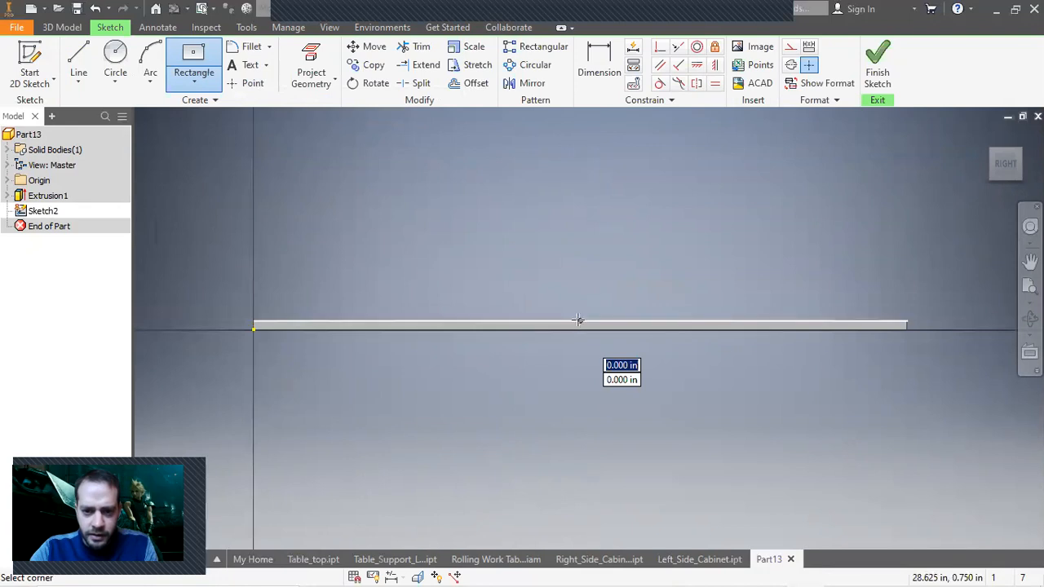
scroll(575, 311, down, 4)
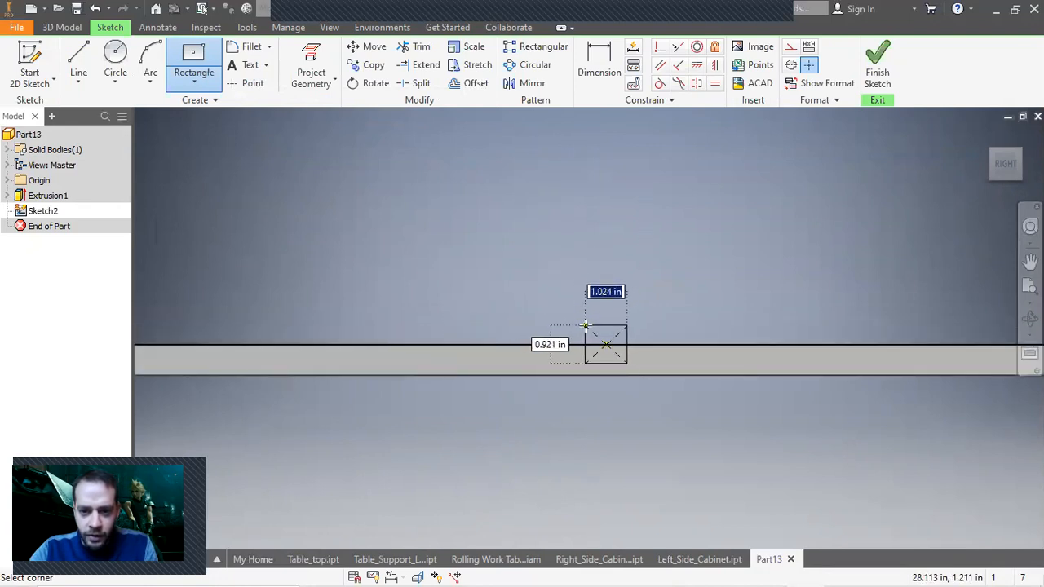
text(.)
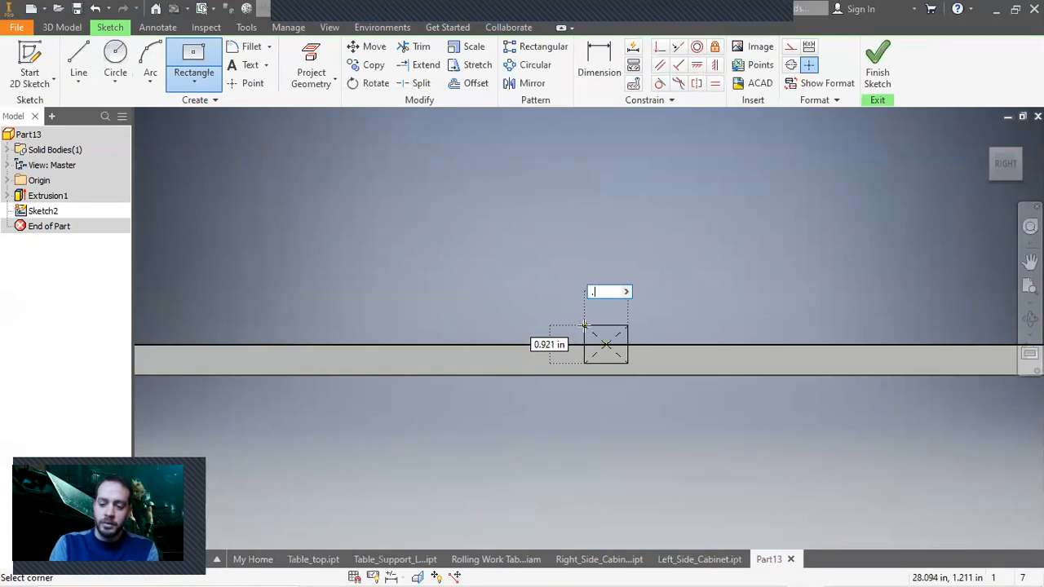
text(75)
key(Tab)
text(.7)
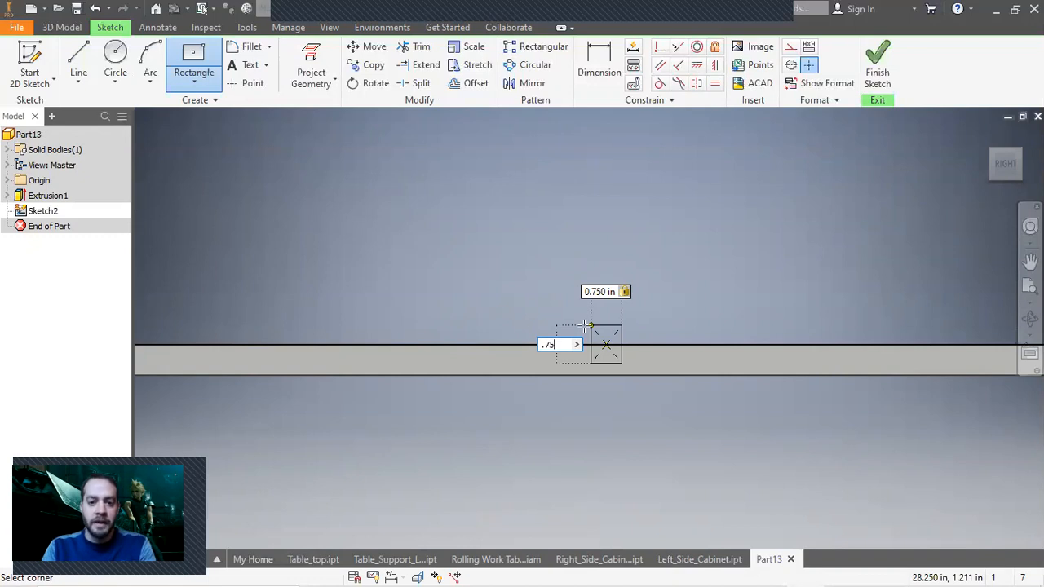
key(Return)
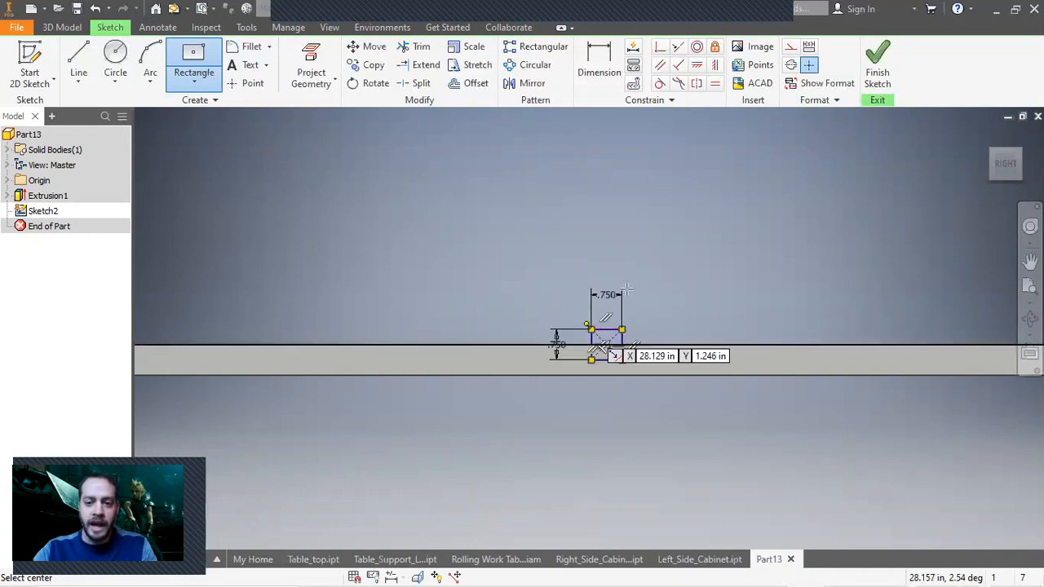
Step: Finish the sketch and cut the square through all of the panel with Extrude to form a groove across its width
click(877, 72)
click(81, 59)
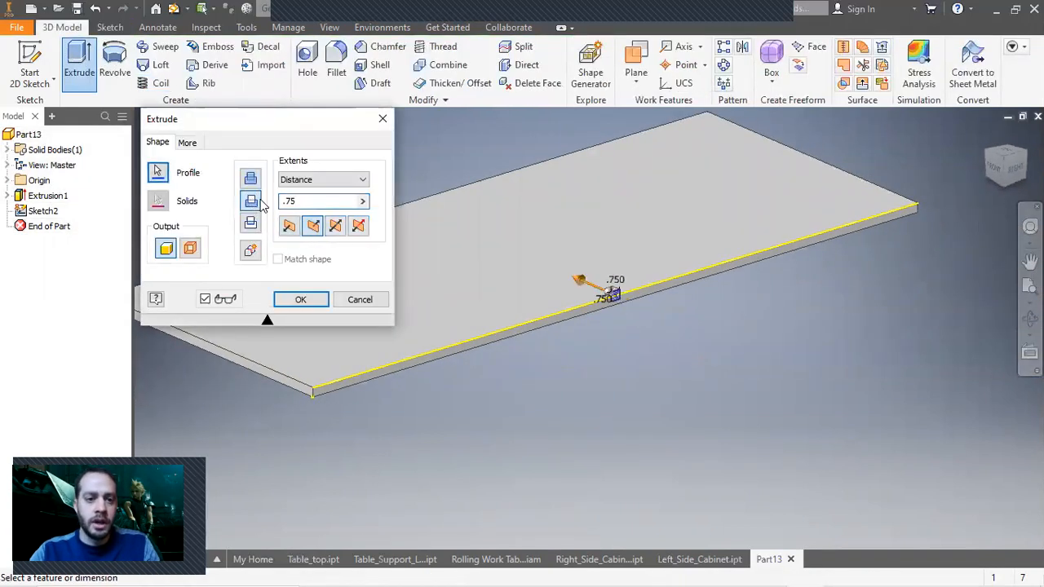
click(342, 179)
click(320, 232)
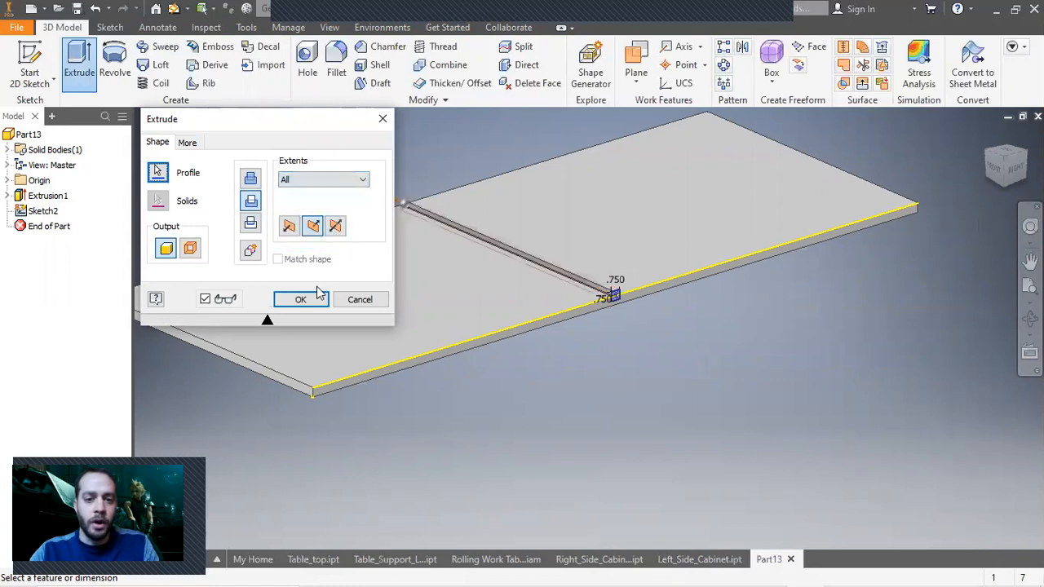
click(303, 299)
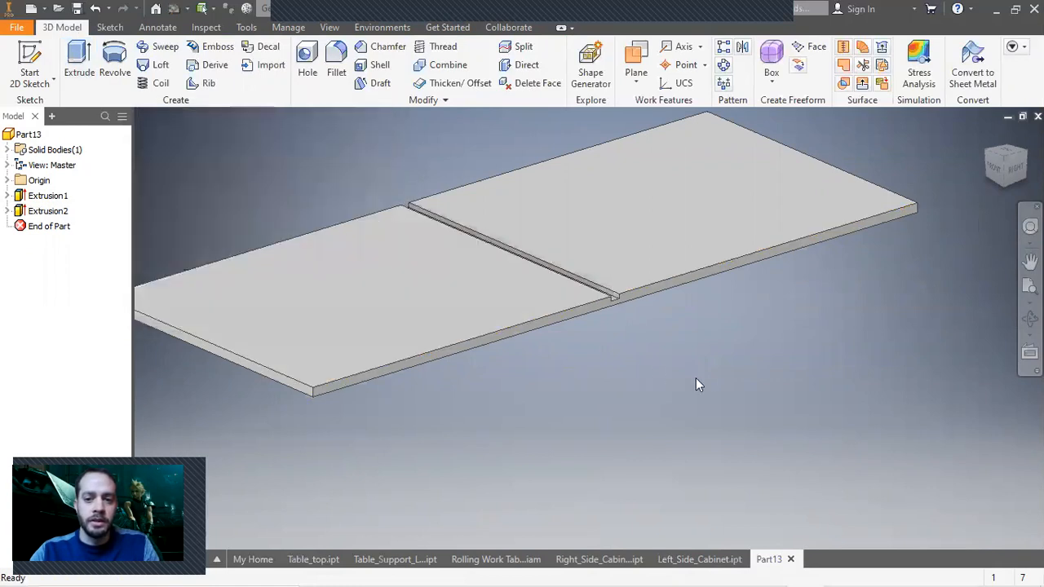
Step: Assign the Wood (Maple) material to the panel
click(319, 10)
scroll(369, 225, down, 10)
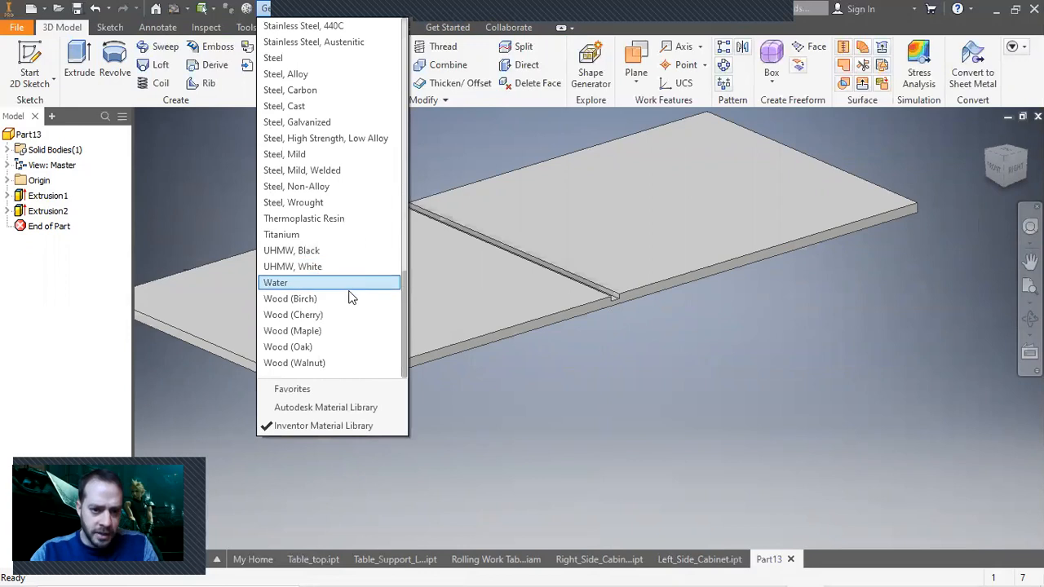
click(349, 332)
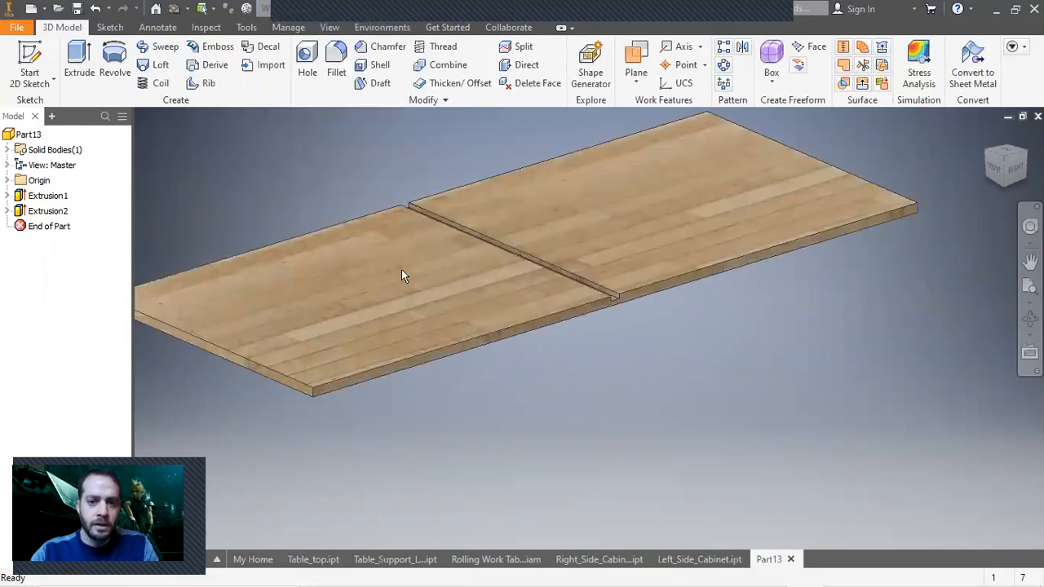
Step: Save the part as Bottom_and_Shelf_Cabinet in the Rolling Work Table folder
click(18, 28)
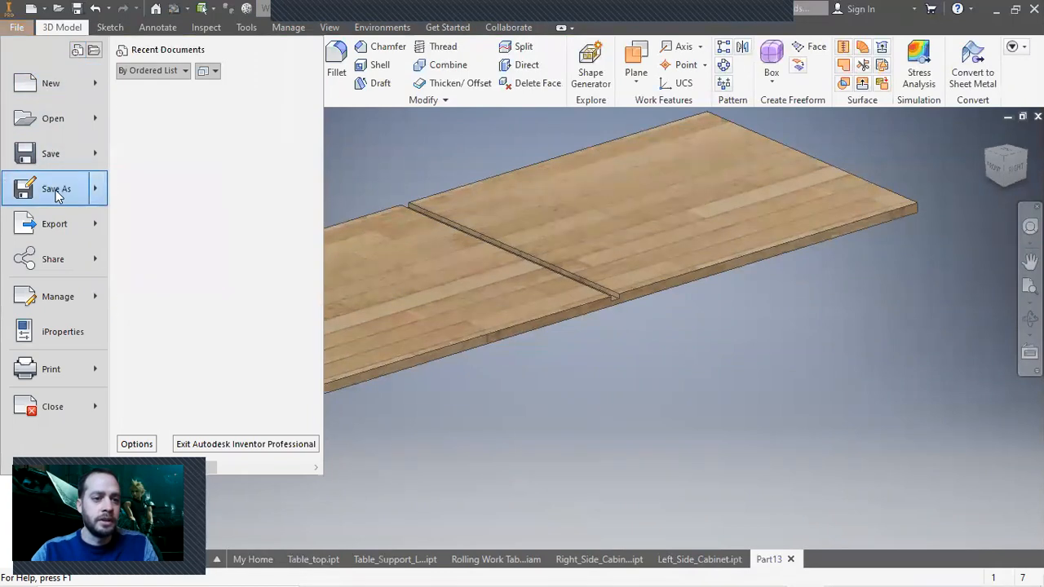
click(56, 190)
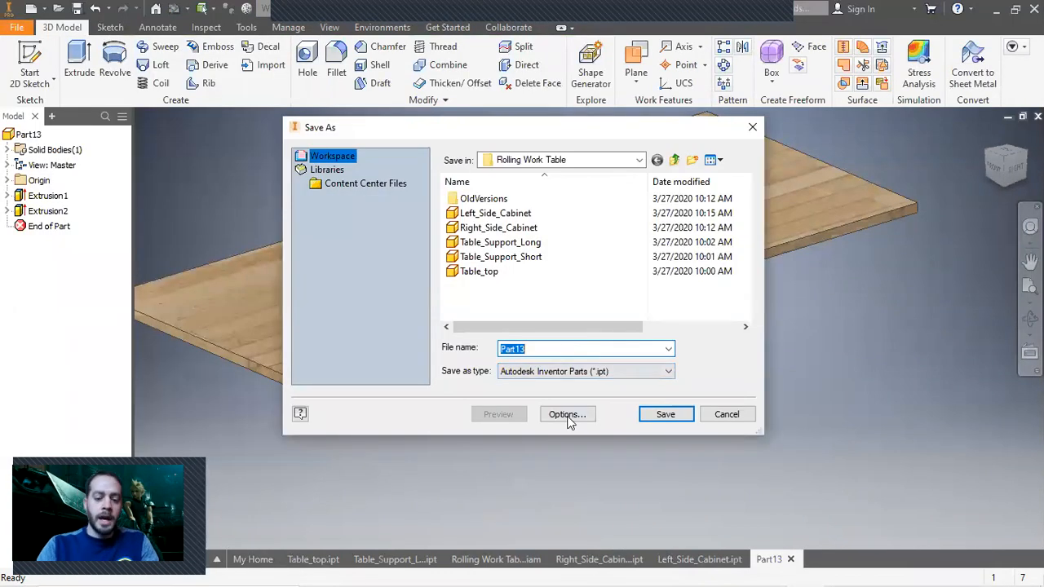
text(Bottom_M_Cabinet)
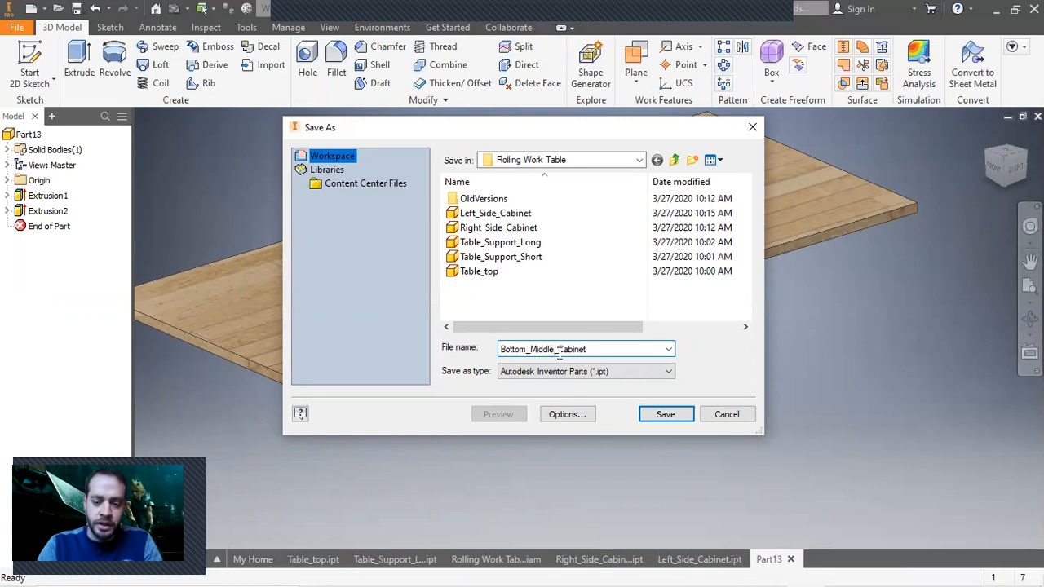
key(BackSpace)
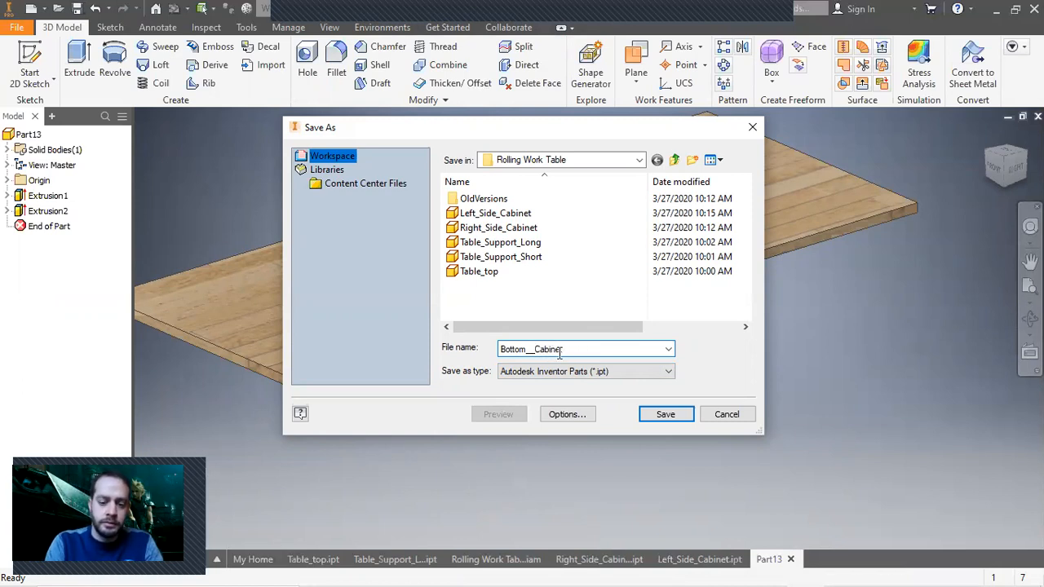
text(and_Shelf_)
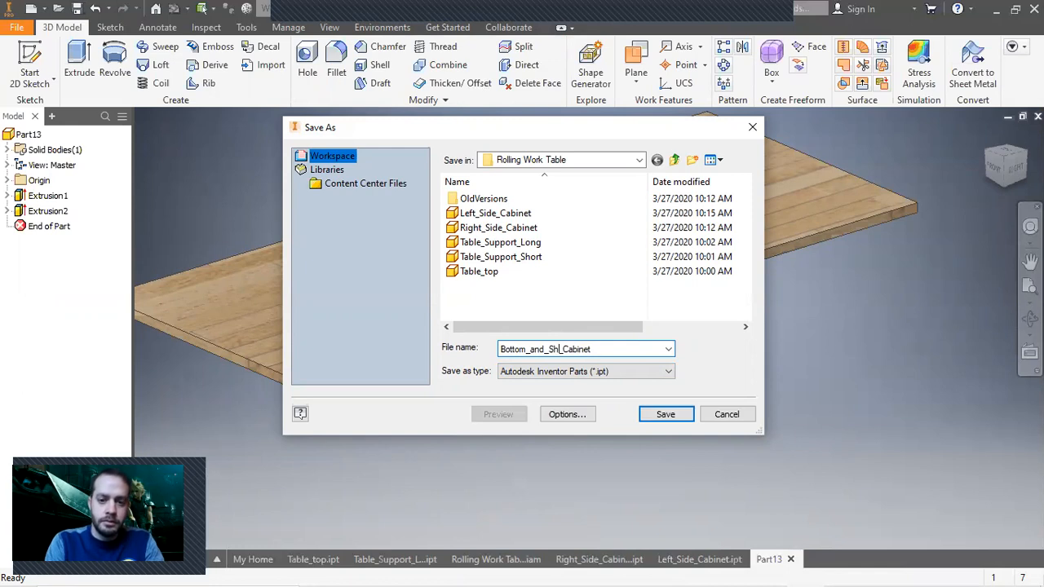
click(662, 413)
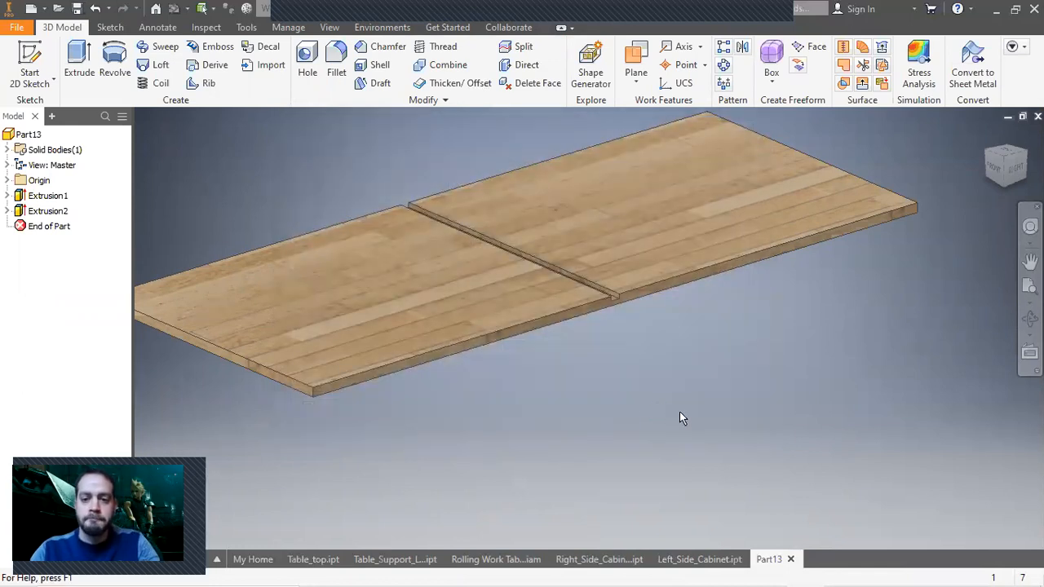
Step: Save the grooved panel under the new name Top_Cabinet in the Rolling Work Table folder
key(F6)
scroll(678, 411, up, 4)
scroll(679, 411, down, 1)
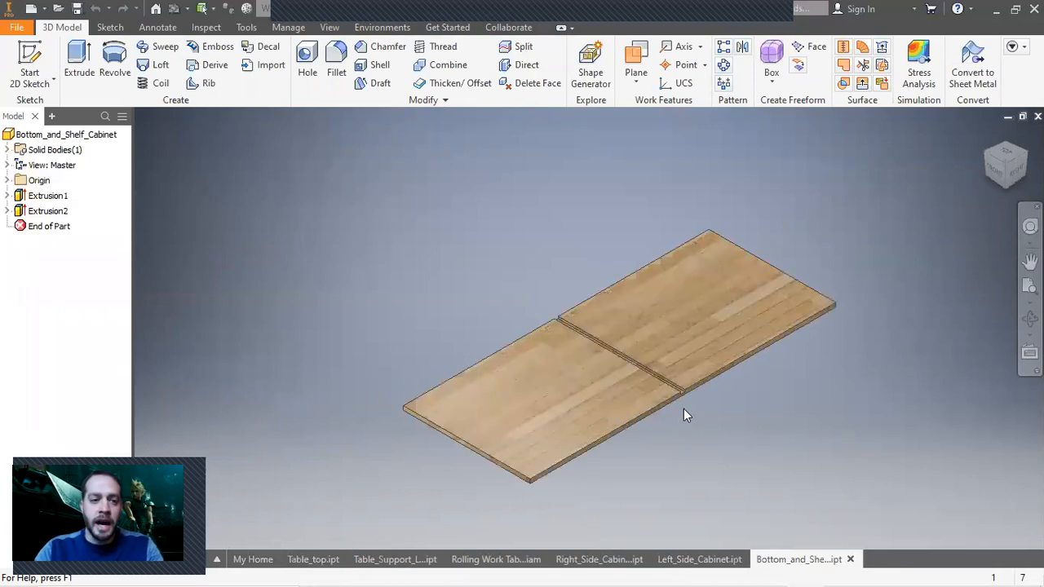
click(693, 375)
click(406, 269)
click(16, 27)
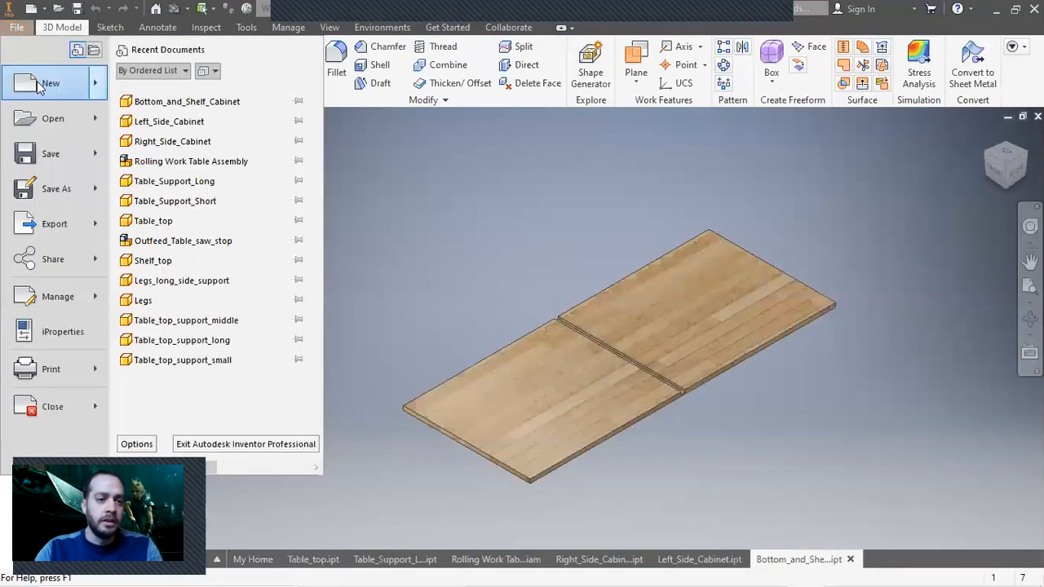
click(53, 190)
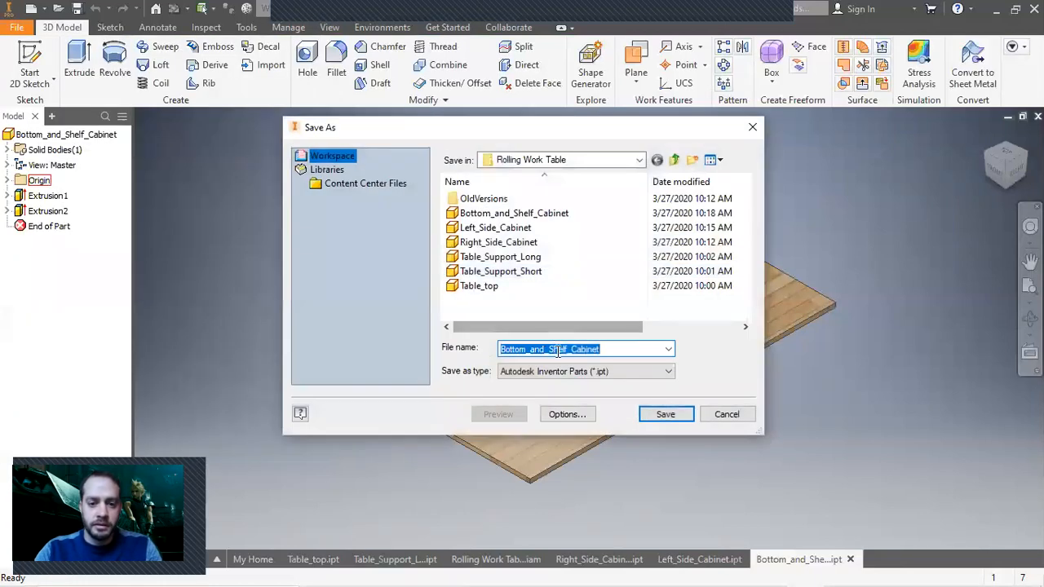
click(561, 350)
drag(567, 351, 481, 349)
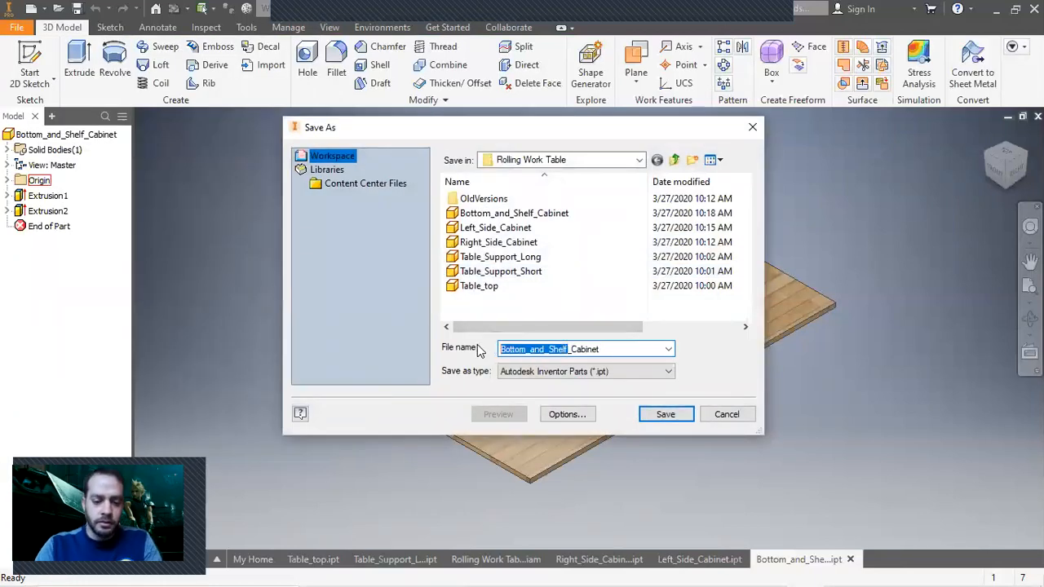
text(Top)
click(665, 415)
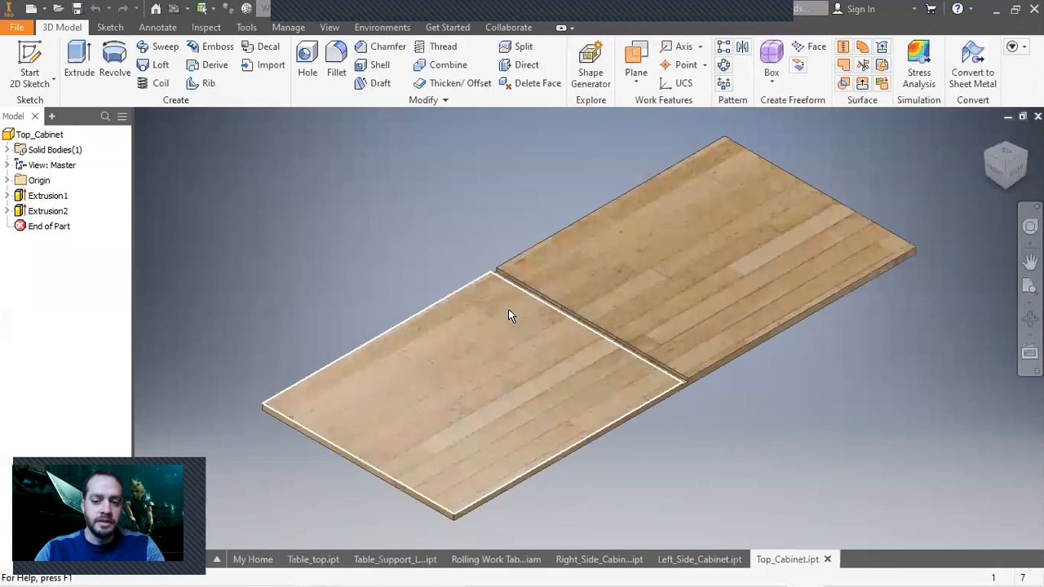
Step: Delete the groove cut from the top cabinet panel together with its consumed sketch
right_click(51, 213)
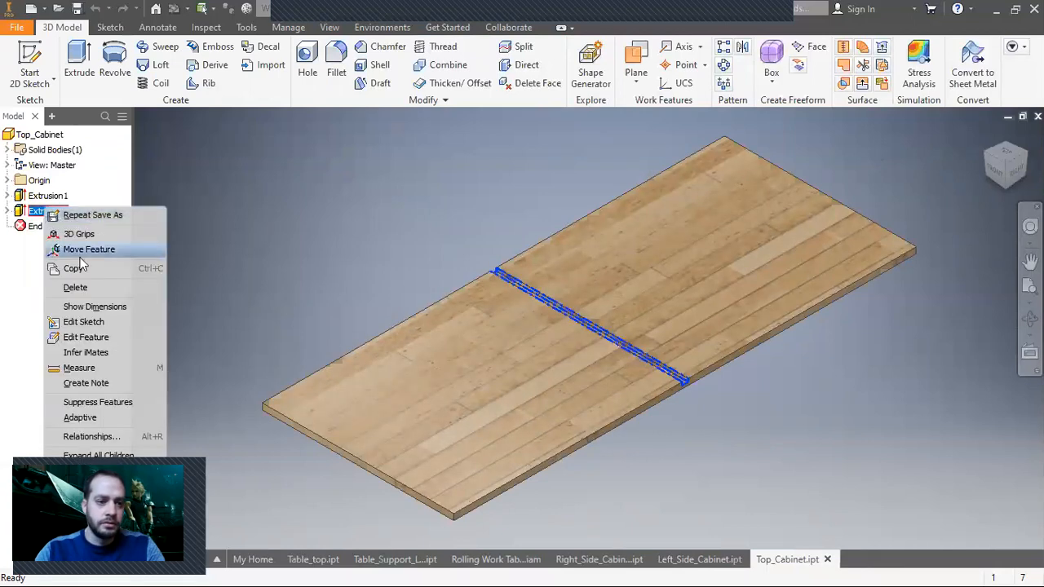
key(Escape)
key(Delete)
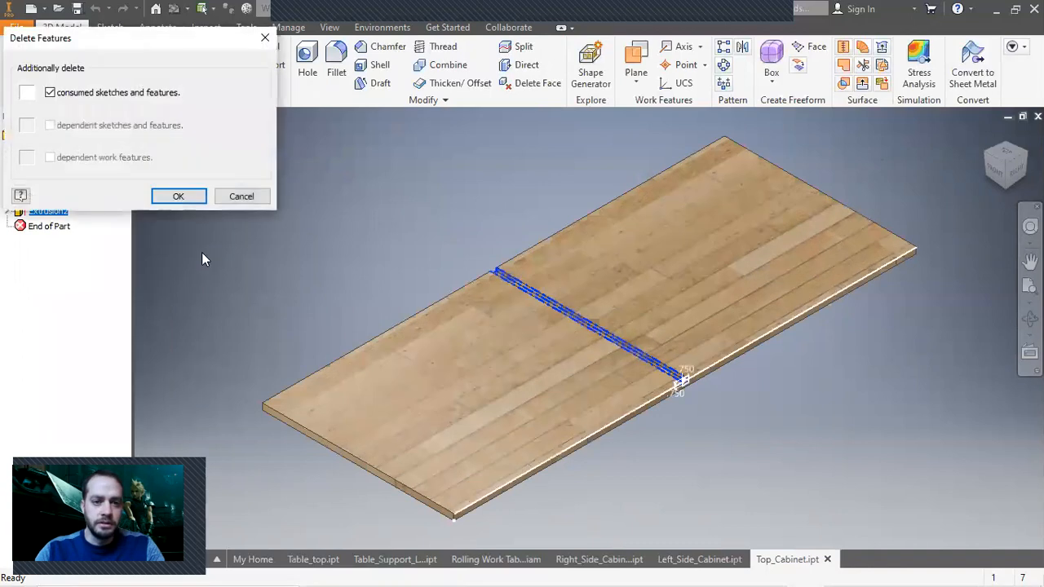
click(178, 197)
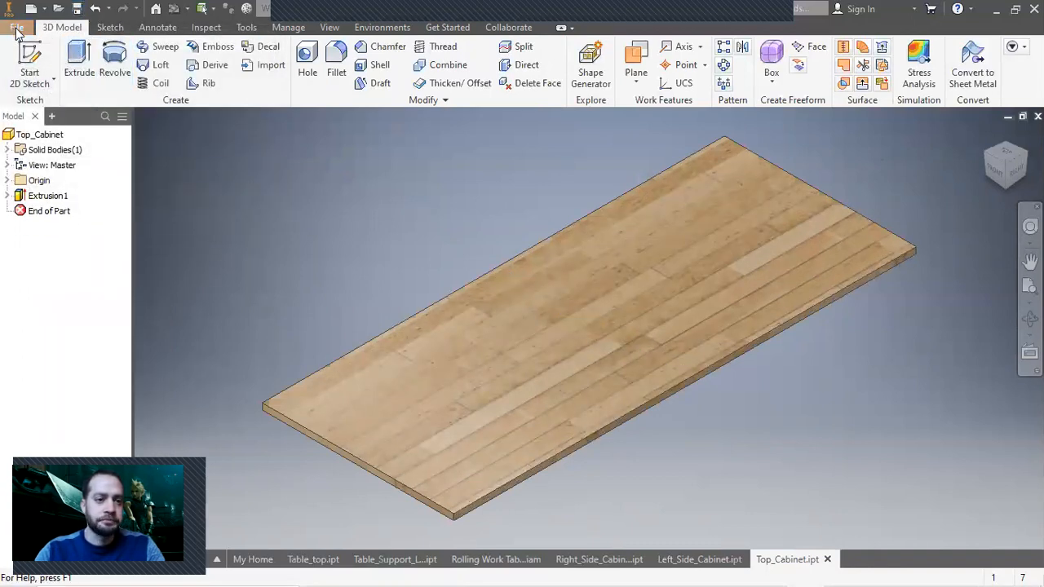
click(16, 31)
click(54, 81)
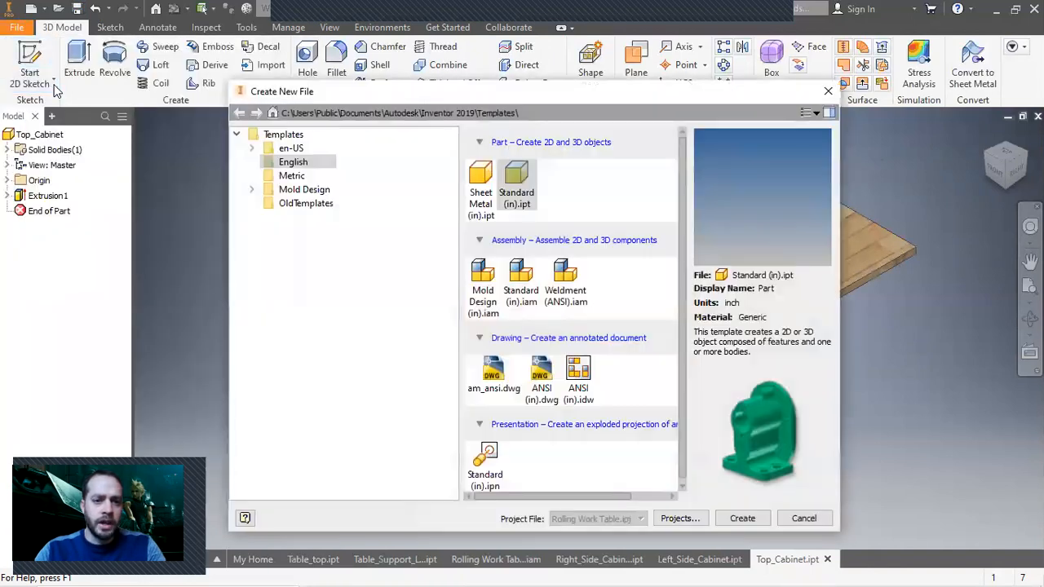
click(805, 519)
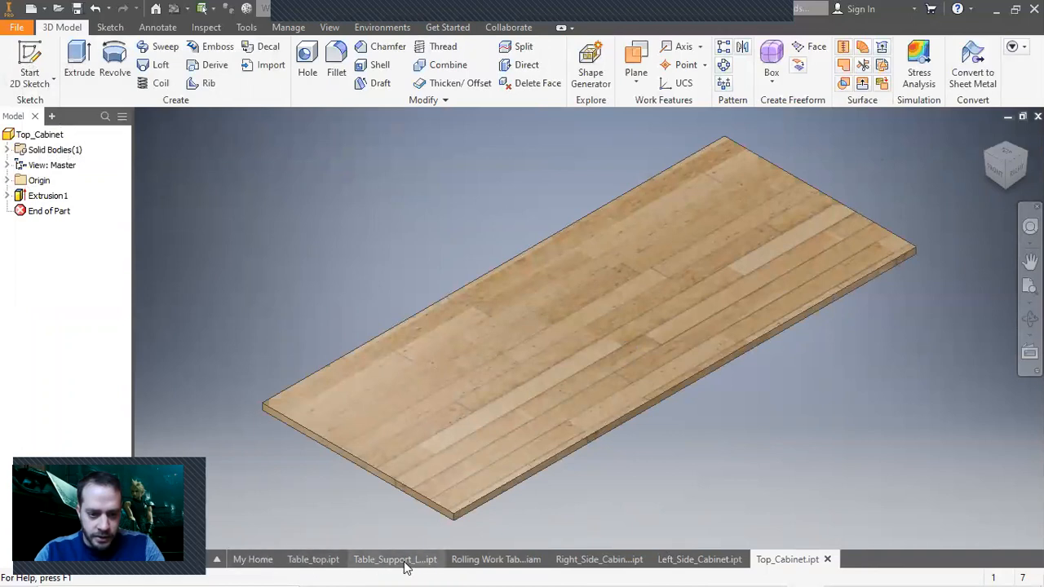
Step: Switch to the Rolling Work Table assembly and place one each of Left_Side_Cabinet, Right_Side_Cabinet and Top_Cabinet beside the table top
click(484, 561)
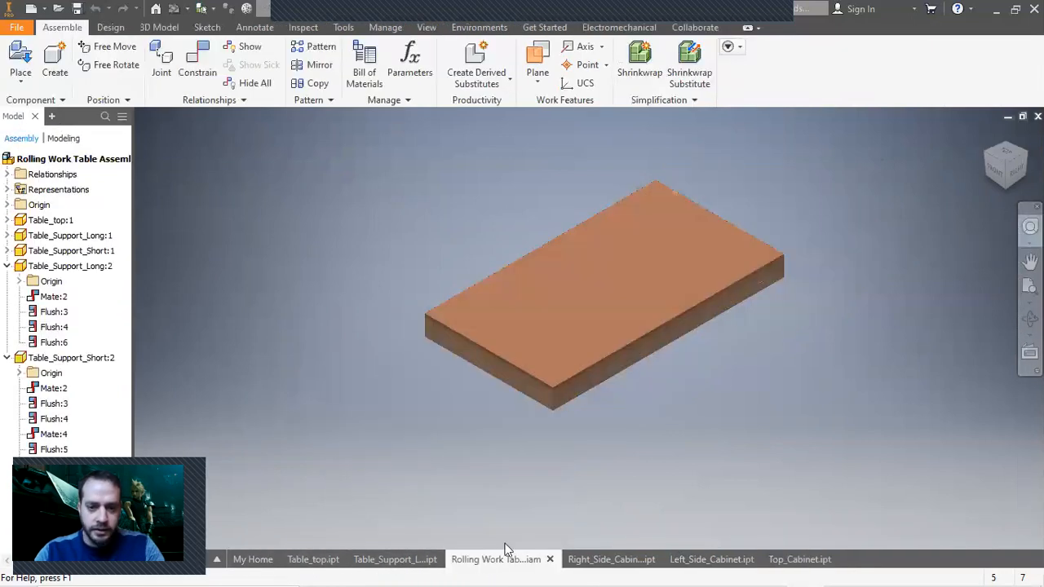
middle_drag(640, 414, 344, 267)
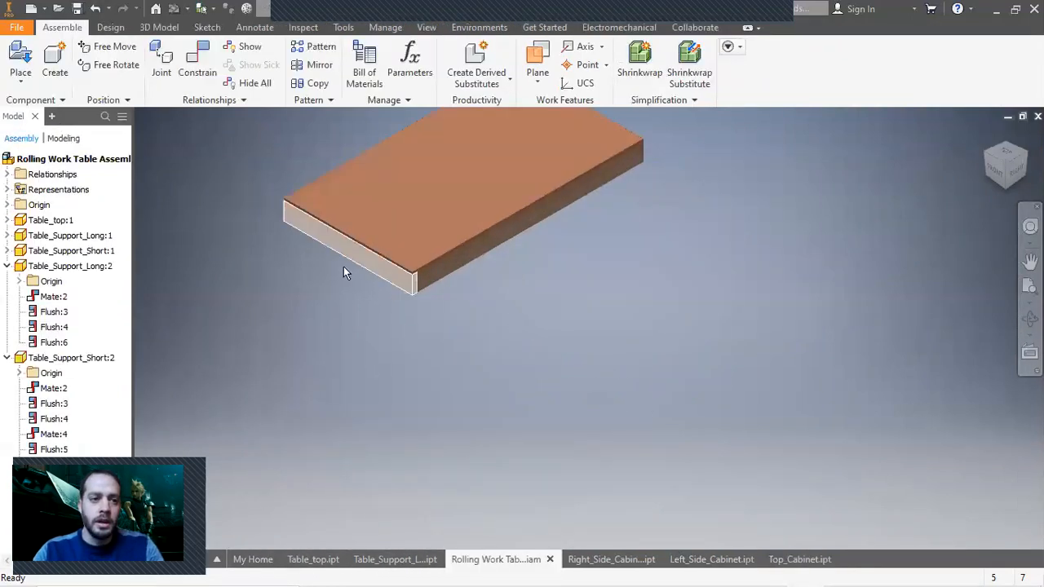
click(33, 61)
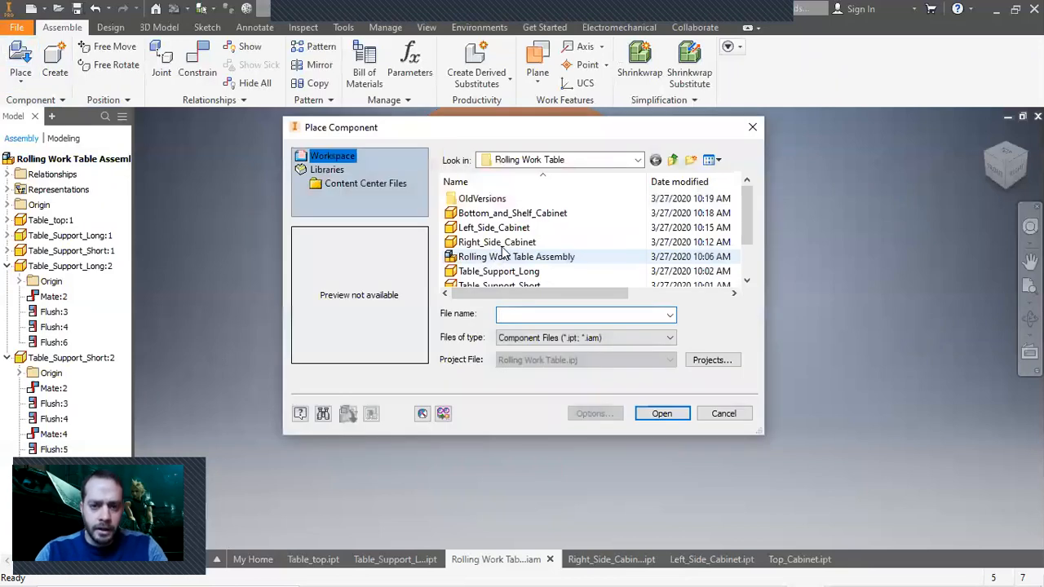
click(510, 238)
ctrl+click(518, 229)
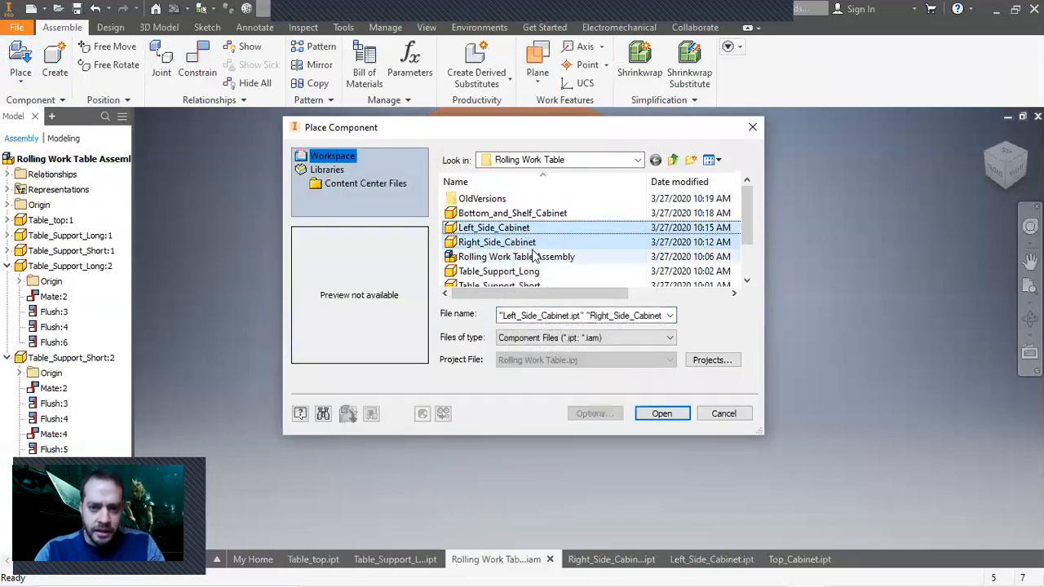
scroll(531, 274, down, 1)
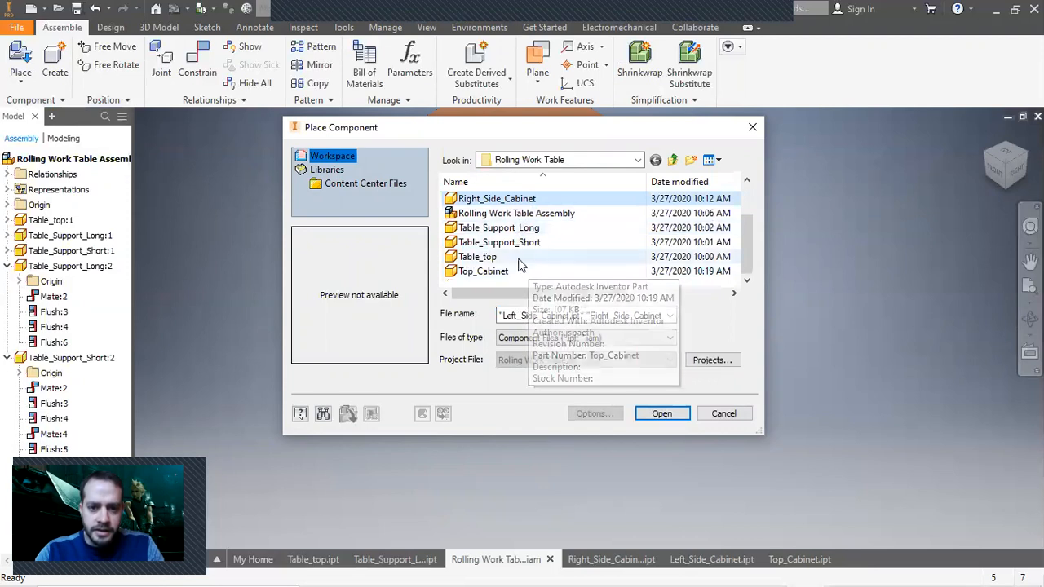
ctrl+click(513, 271)
click(662, 414)
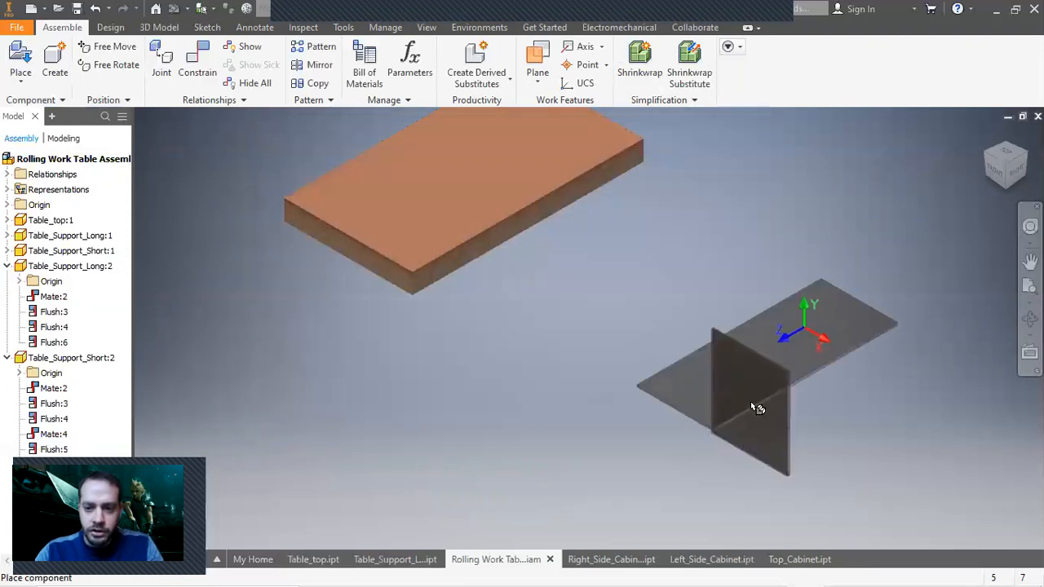
right_click(560, 364)
click(588, 366)
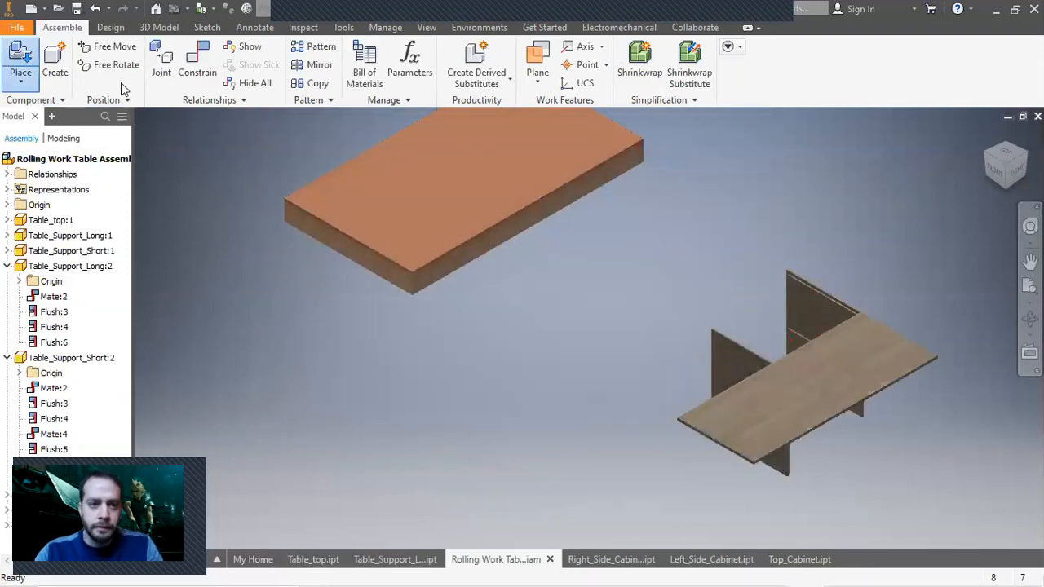
Step: Place the Bottom_and_Shelf_Cabinet part in the assembly near the other cabinet panels
click(20, 58)
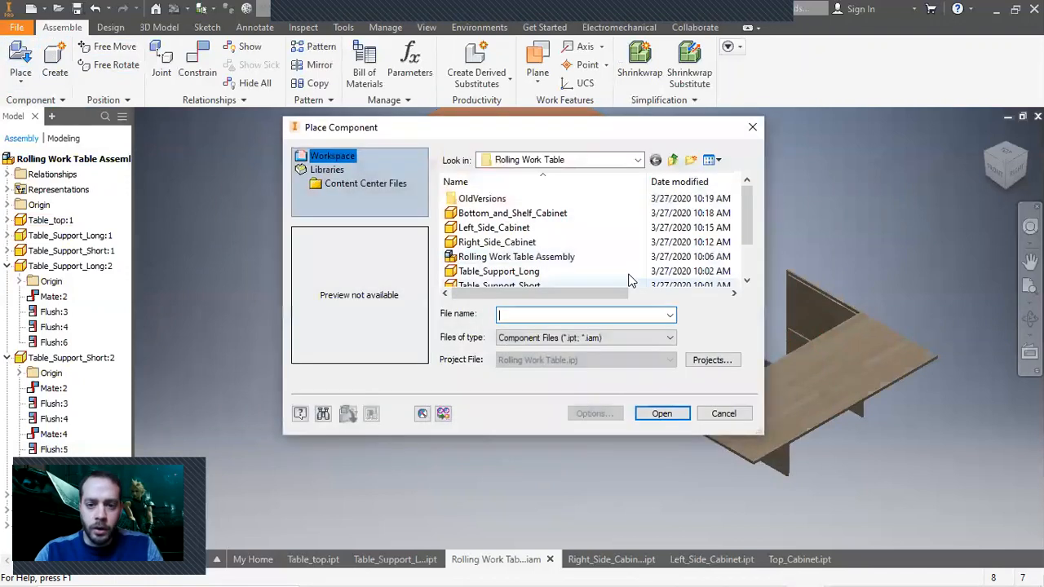
click(530, 214)
click(661, 413)
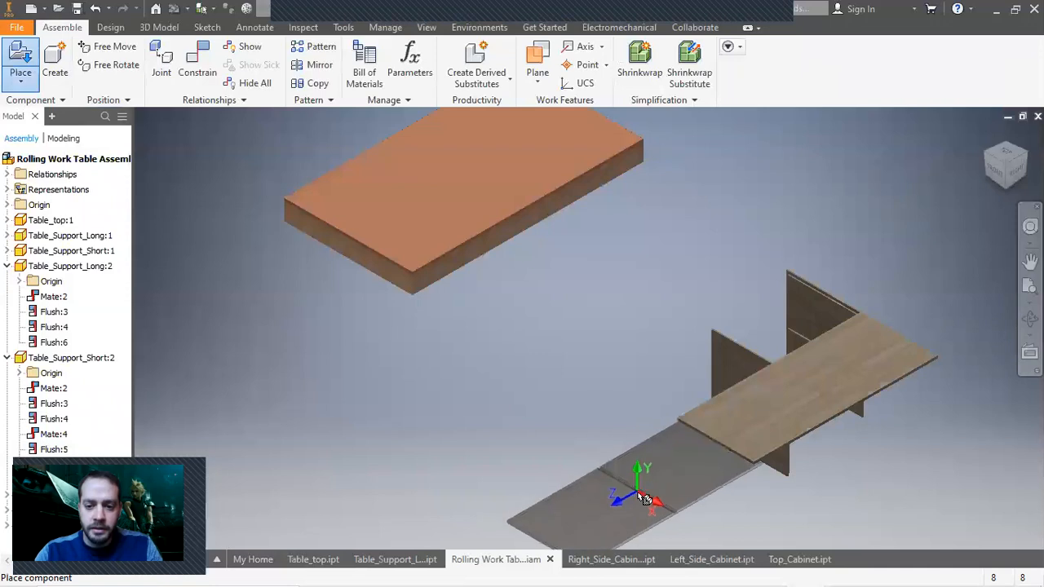
Step: Place two copies of the grooved cabinet panel in the open space of the assembly and finish placing
click(595, 478)
right_click(617, 297)
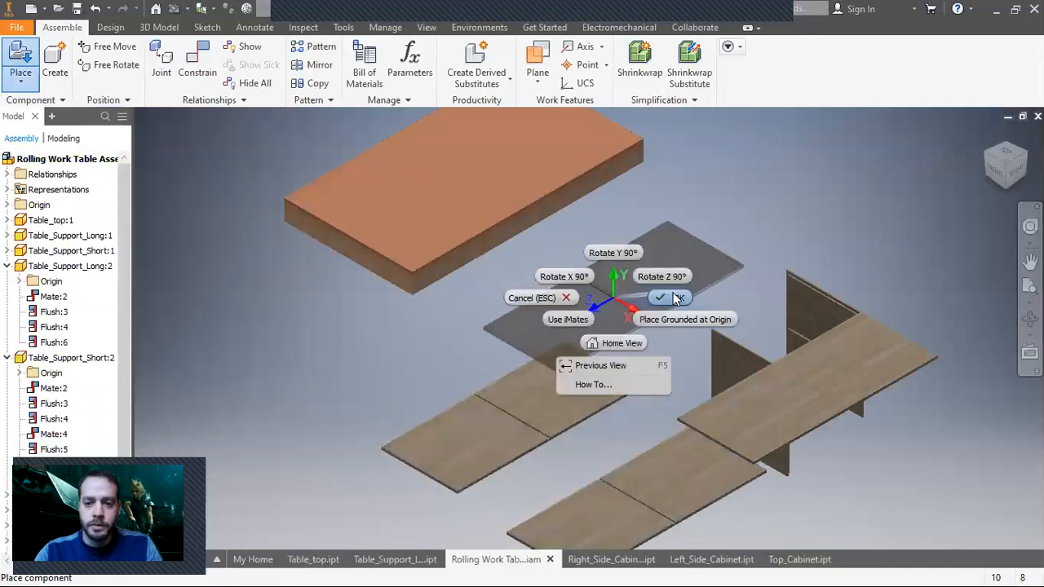
click(674, 297)
Step: Spread the plain top panel and the two upright side panels apart so each sits clear of the other parts
middle_drag(762, 277, 712, 119)
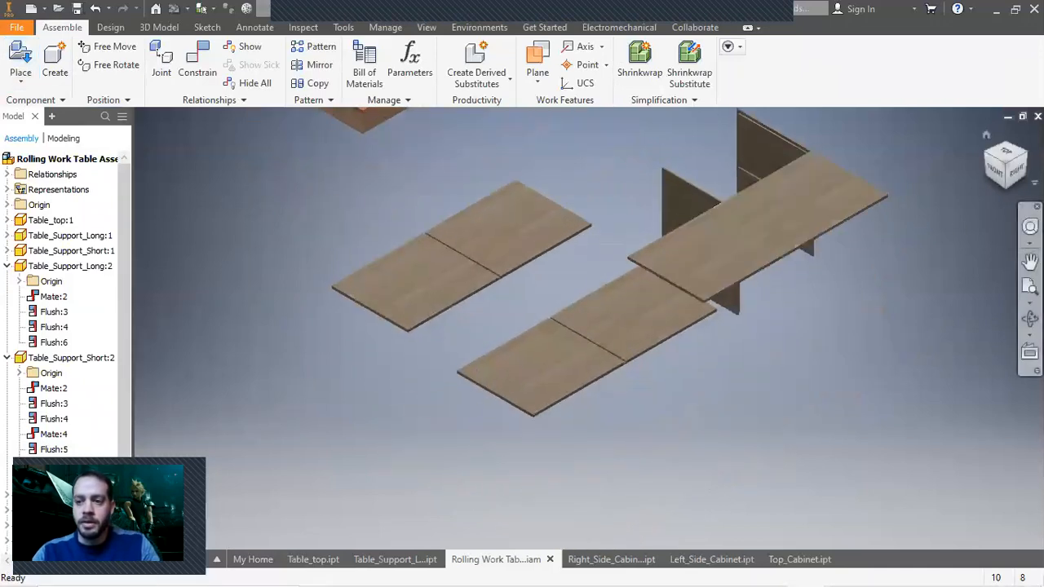
click(1025, 152)
drag(538, 317, 513, 241)
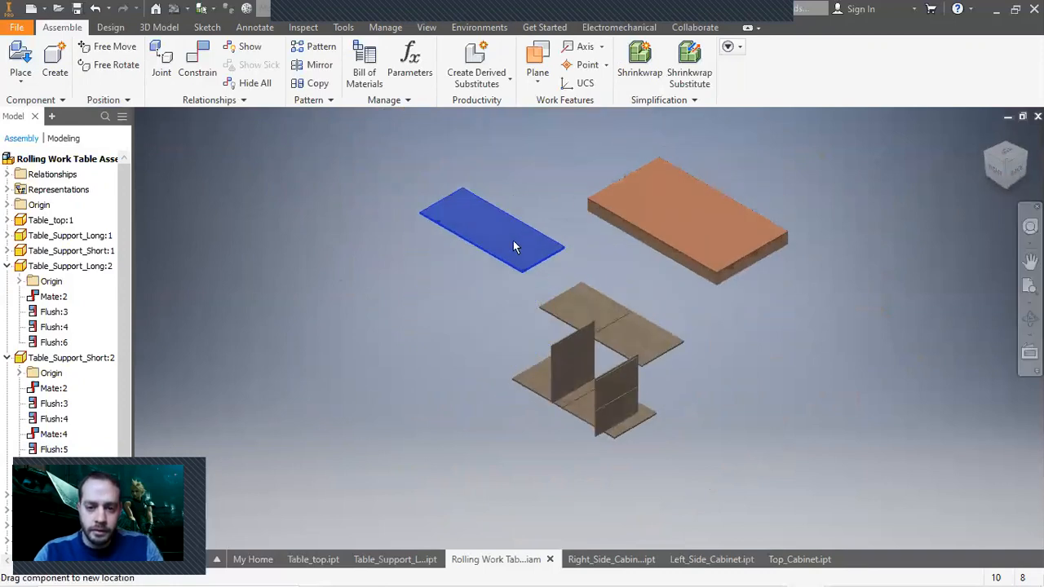
drag(563, 372, 525, 391)
drag(631, 406, 333, 294)
drag(379, 325, 389, 334)
drag(522, 257, 469, 248)
click(469, 248)
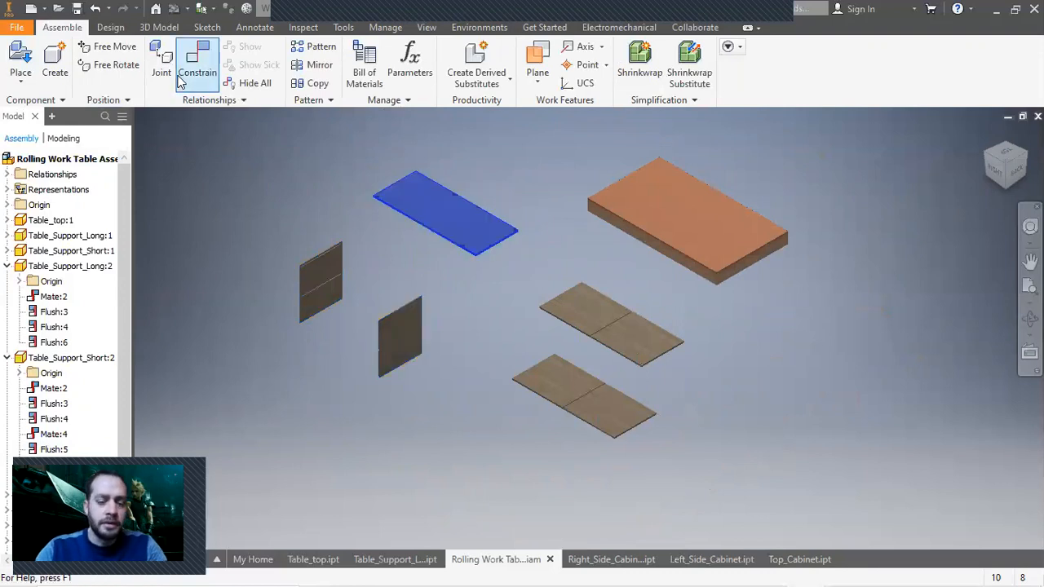
Step: Mate the broad face of the plain top panel to the rabbet ledge along the grooved side panel's upper edge
click(193, 70)
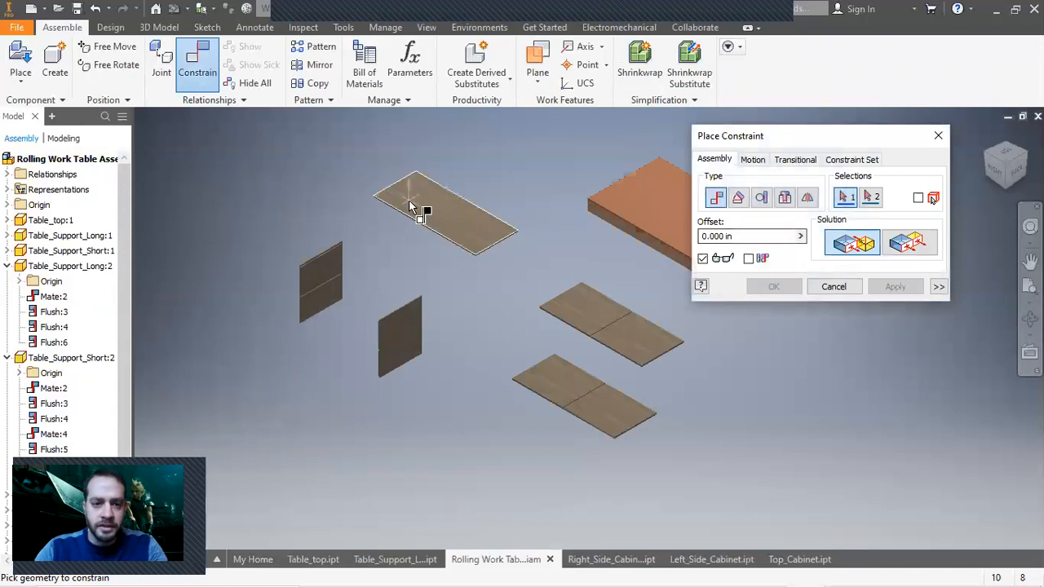
click(399, 193)
scroll(245, 308, up, 5)
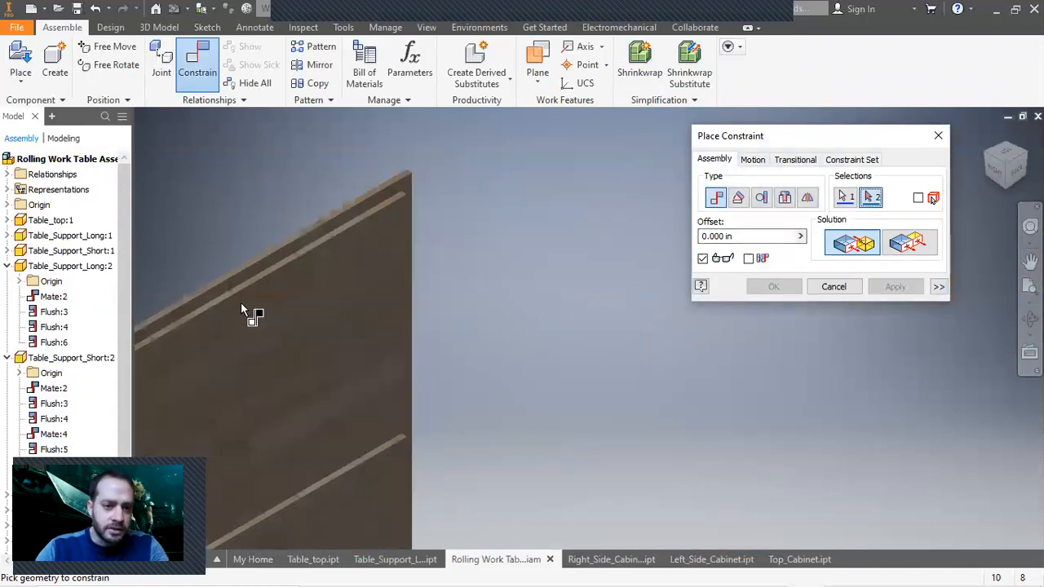
scroll(245, 294, up, 5)
click(264, 291)
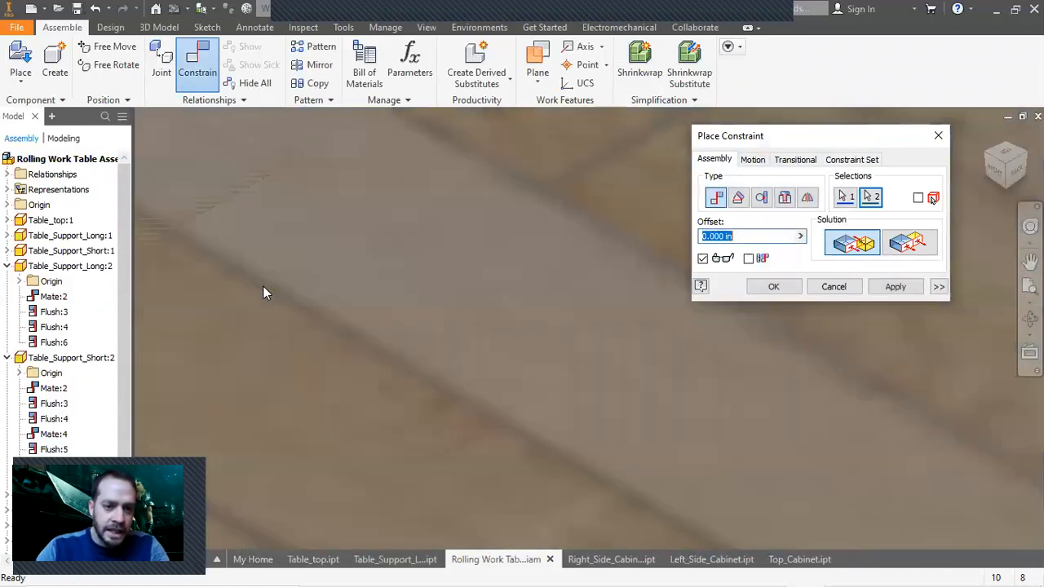
scroll(263, 290, down, 8)
middle_drag(312, 336, 572, 315)
click(896, 288)
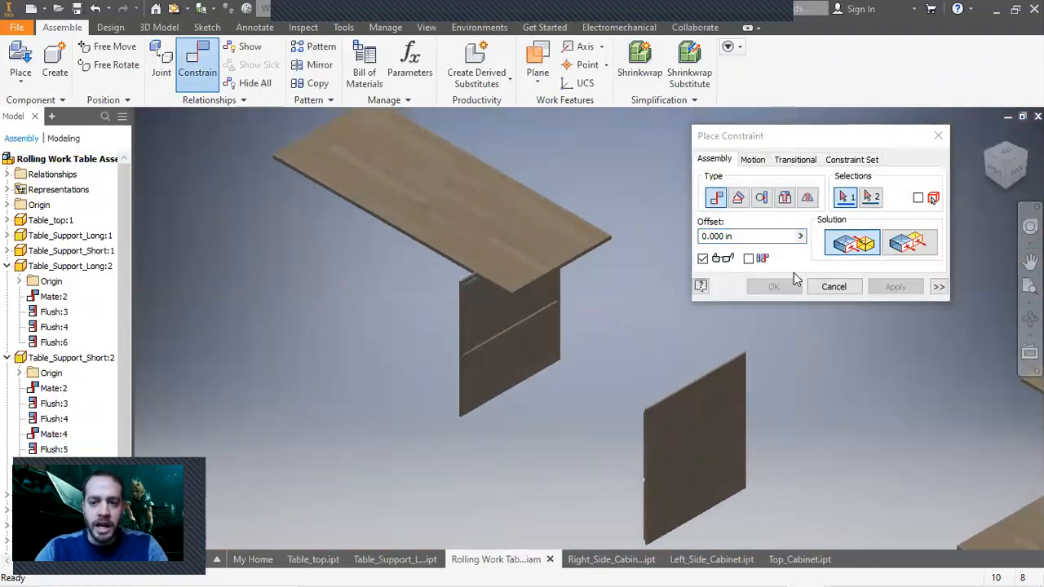
Step: Add a flush constraint between the plain top panel's long edge and the side panel's vertical edge
scroll(427, 245, up, 4)
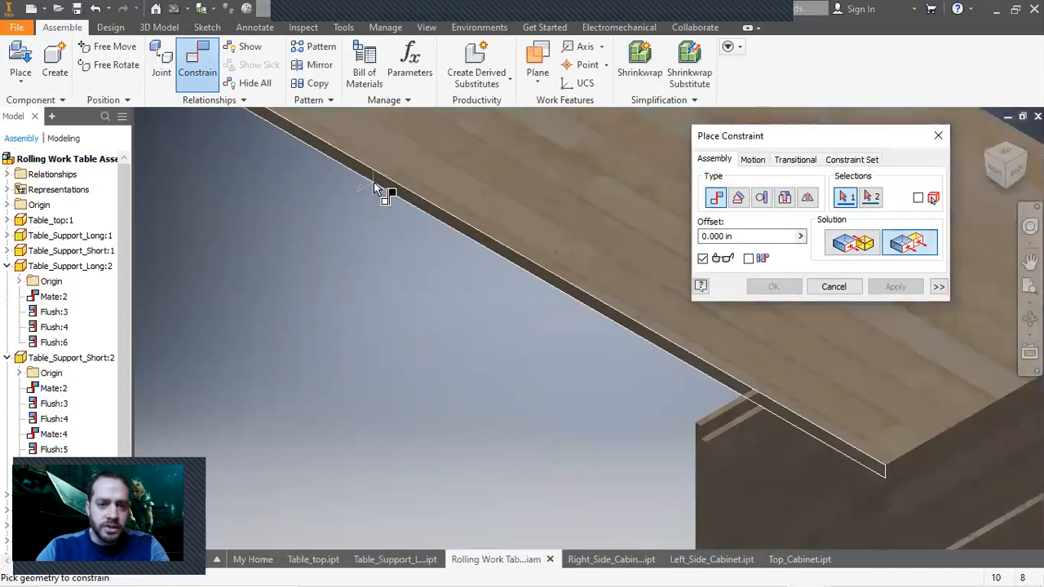
click(381, 186)
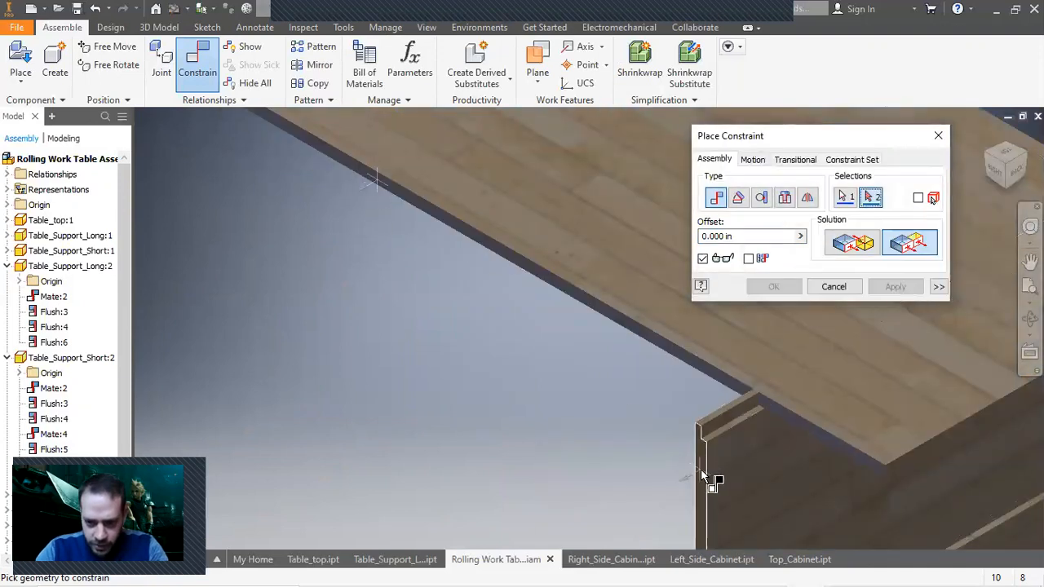
click(704, 476)
click(894, 287)
key(Escape)
Step: Slide the plain top panel along its constrained direction so it extends between the two side panels
scroll(844, 359, down, 5)
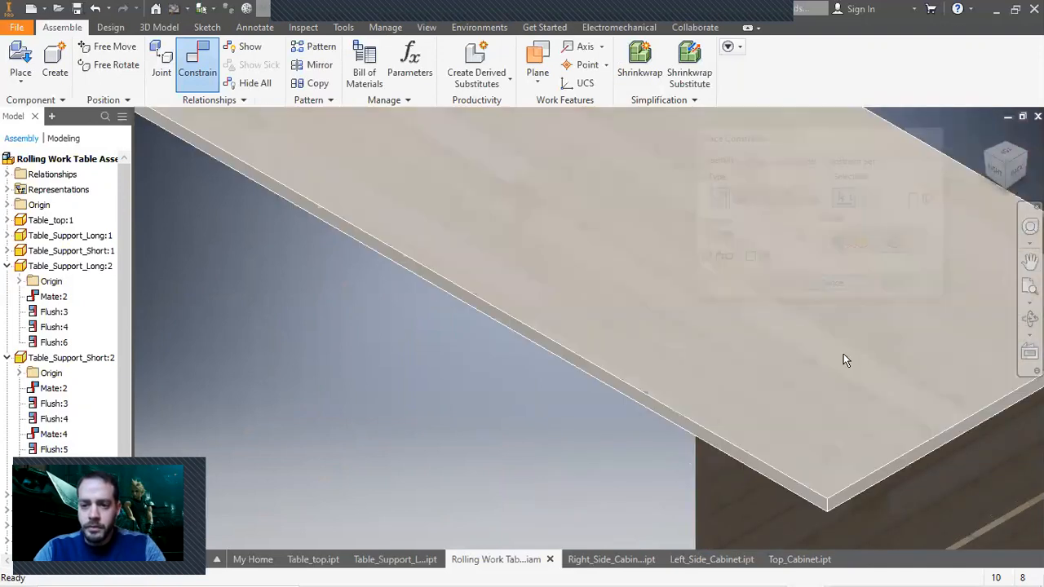
drag(727, 324, 370, 201)
drag(704, 400, 524, 399)
drag(434, 297, 729, 397)
drag(788, 374, 786, 352)
Step: Mate the short end of the plain top panel to the inner wall of the side panel's upper rabbet
click(202, 66)
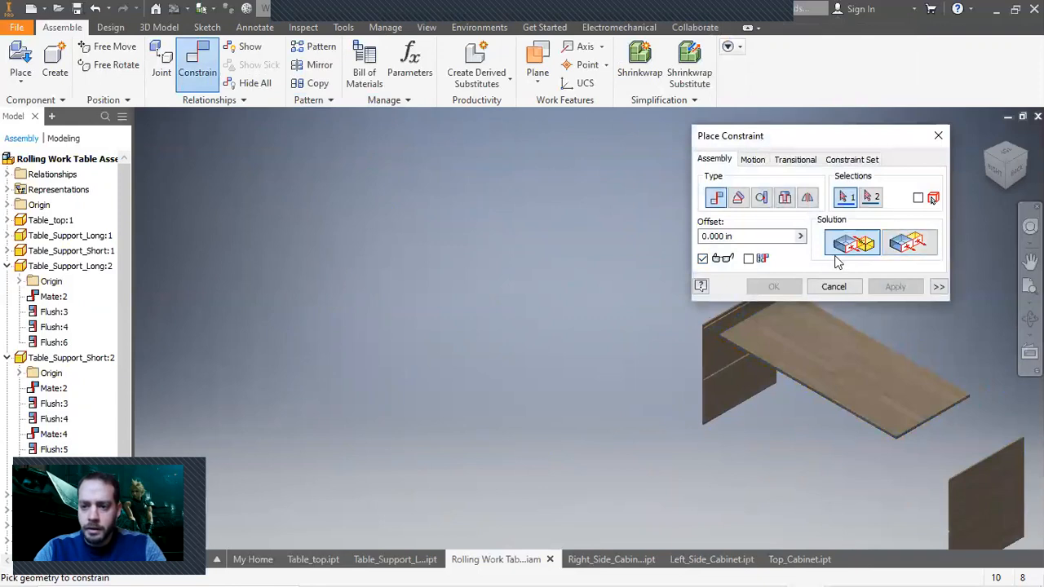
scroll(722, 320, down, 5)
click(649, 335)
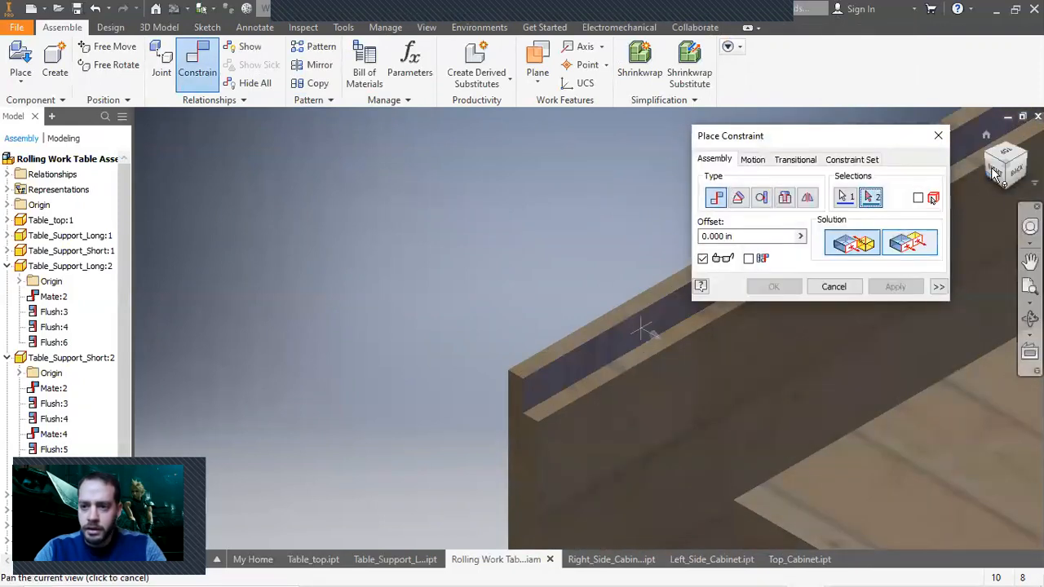
click(989, 158)
scroll(595, 359, up, 3)
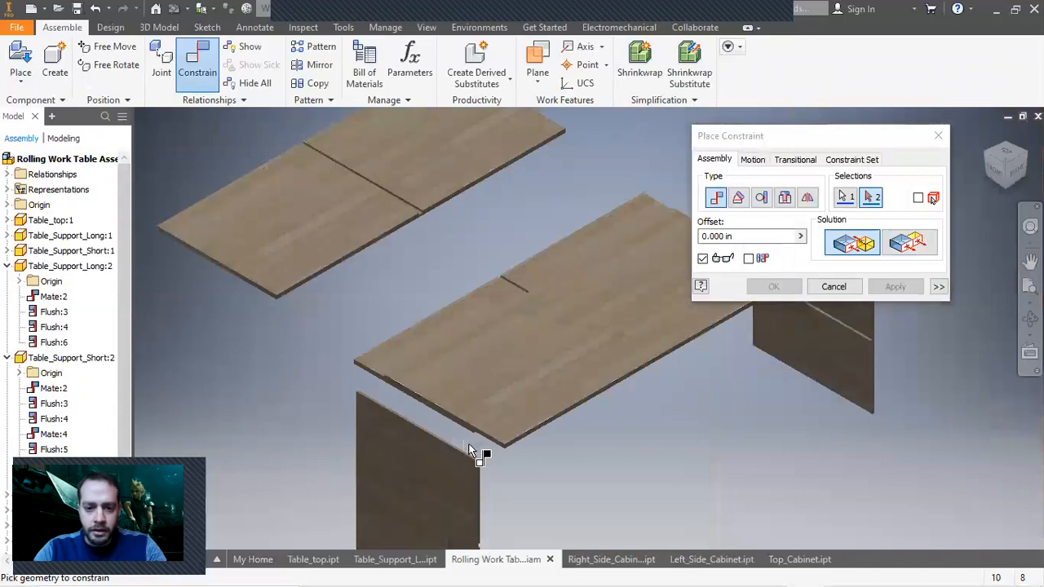
scroll(514, 433, down, 5)
click(566, 414)
click(895, 287)
click(857, 286)
Step: Move one grooved panel beneath the plain top panel, between the two side panels
scroll(848, 341, up, 4)
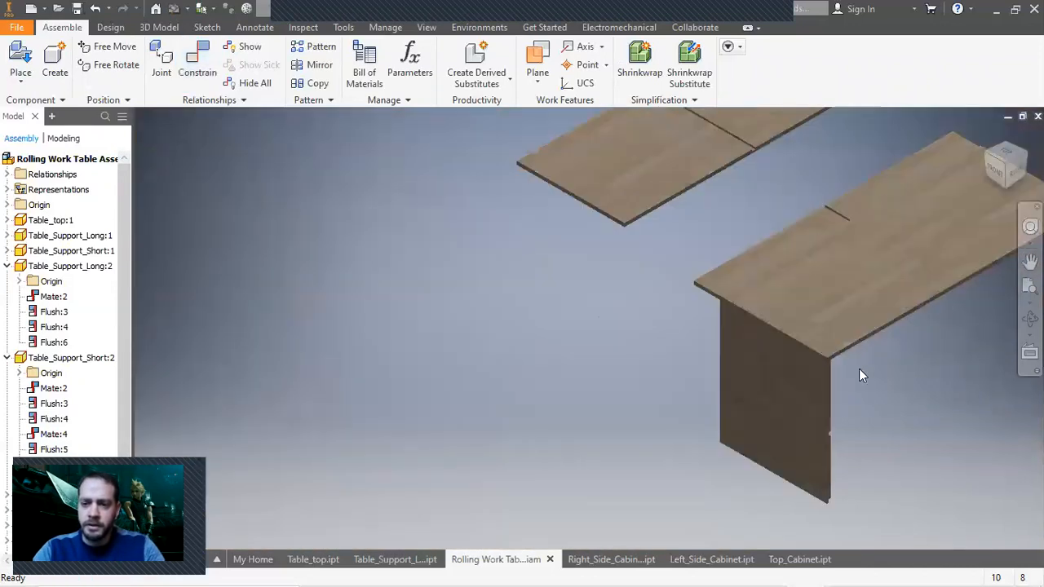
middle_drag(859, 369, 614, 336)
key(F6)
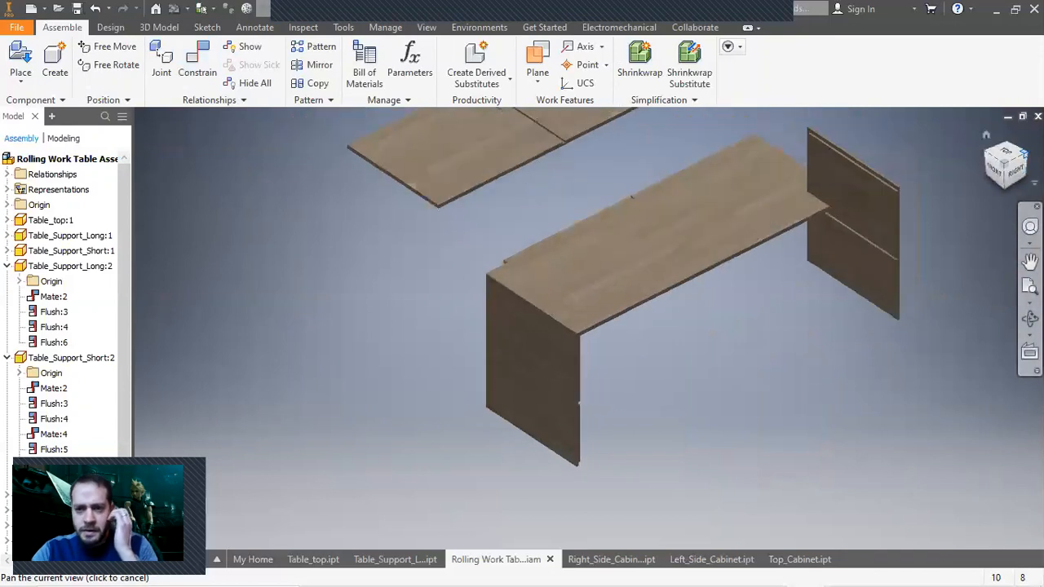
click(502, 361)
drag(625, 408, 410, 365)
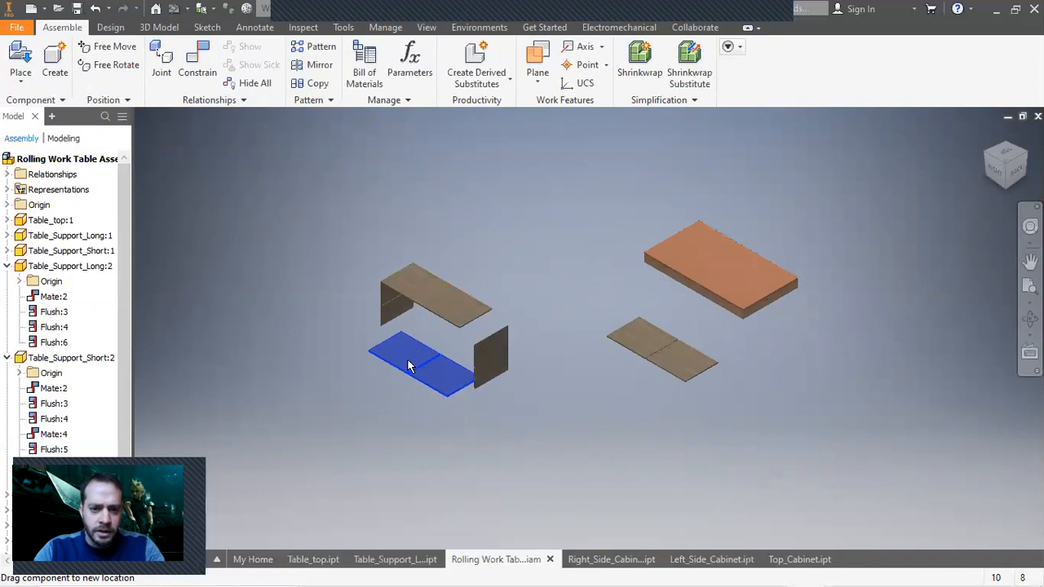
Step: Mate the grooved bottom panel's upper face to the rabbet ledge along the attached side panel's lower edge
click(198, 80)
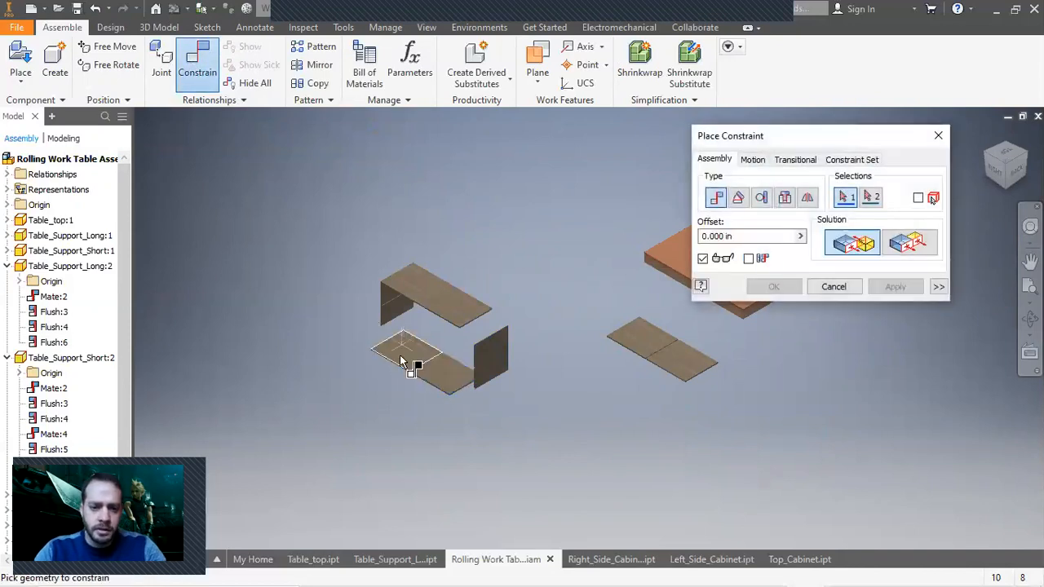
scroll(399, 362, up, 5)
click(390, 279)
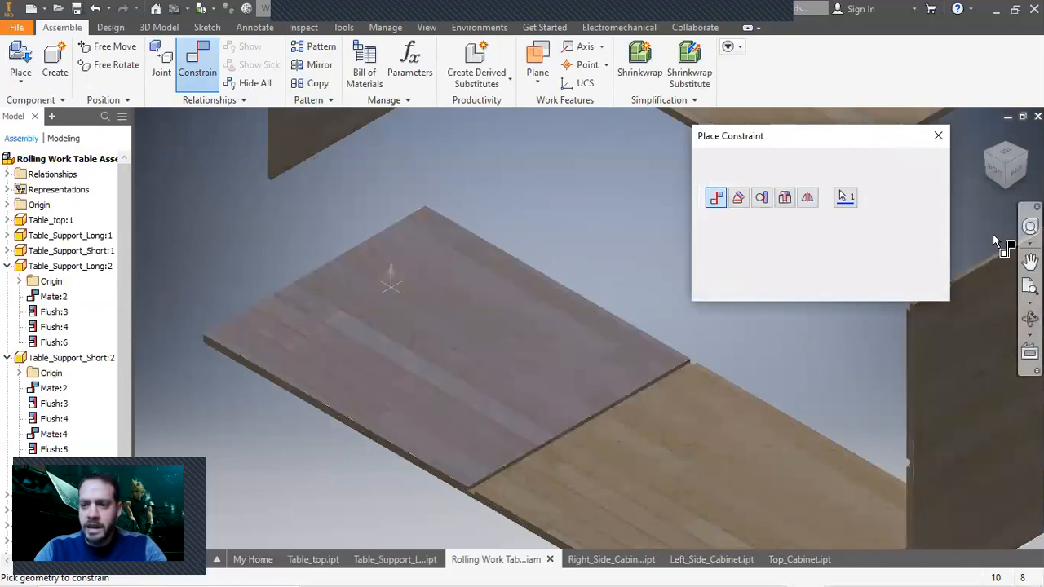
click(1006, 190)
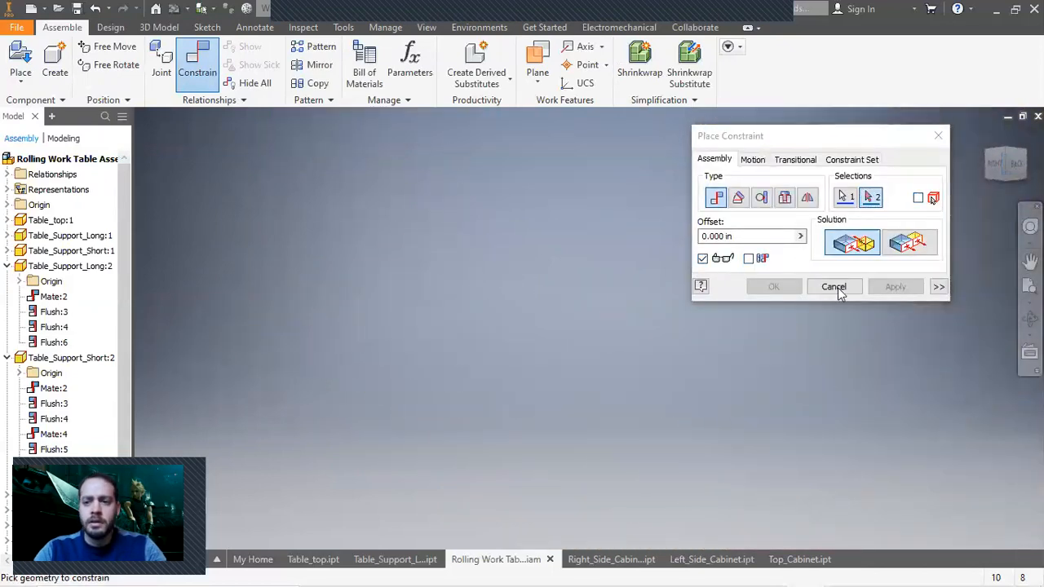
click(1005, 186)
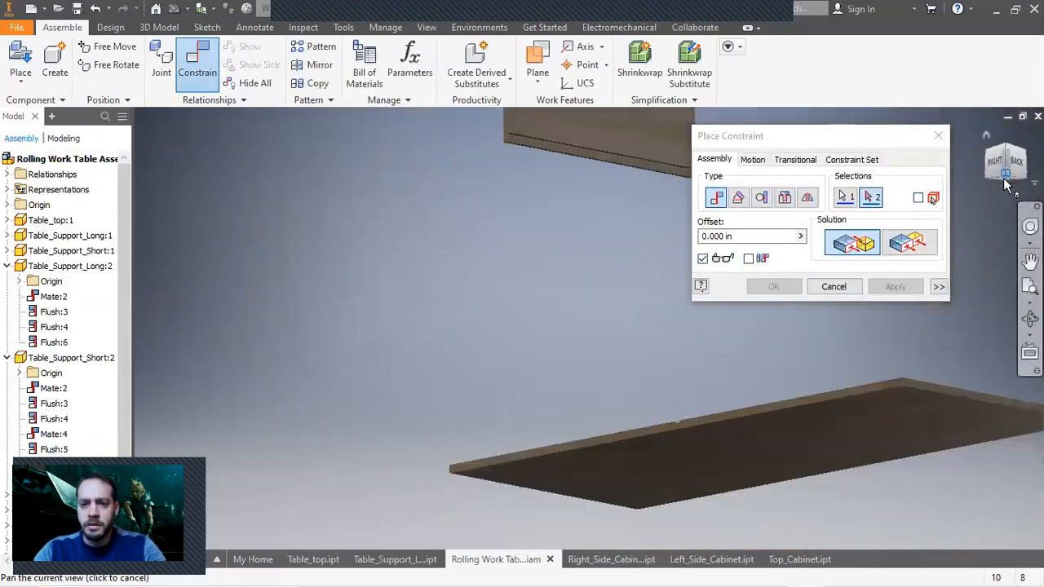
scroll(535, 178, up, 4)
scroll(467, 140, up, 1)
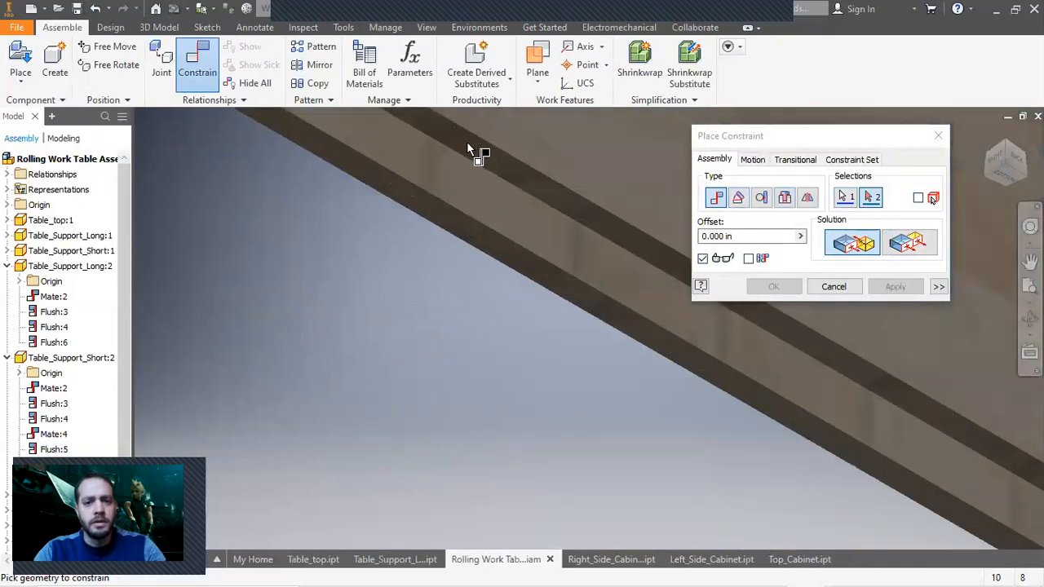
click(510, 186)
click(896, 288)
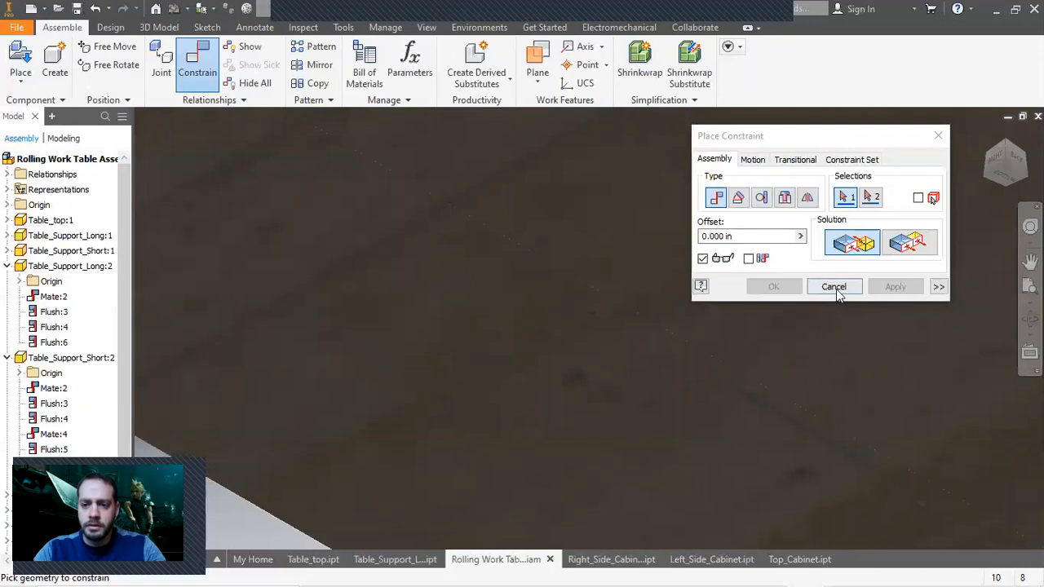
click(834, 287)
Step: Pull the bottom panel clear of the side panel and make its long edge flush with the side panel's vertical edge
click(1009, 168)
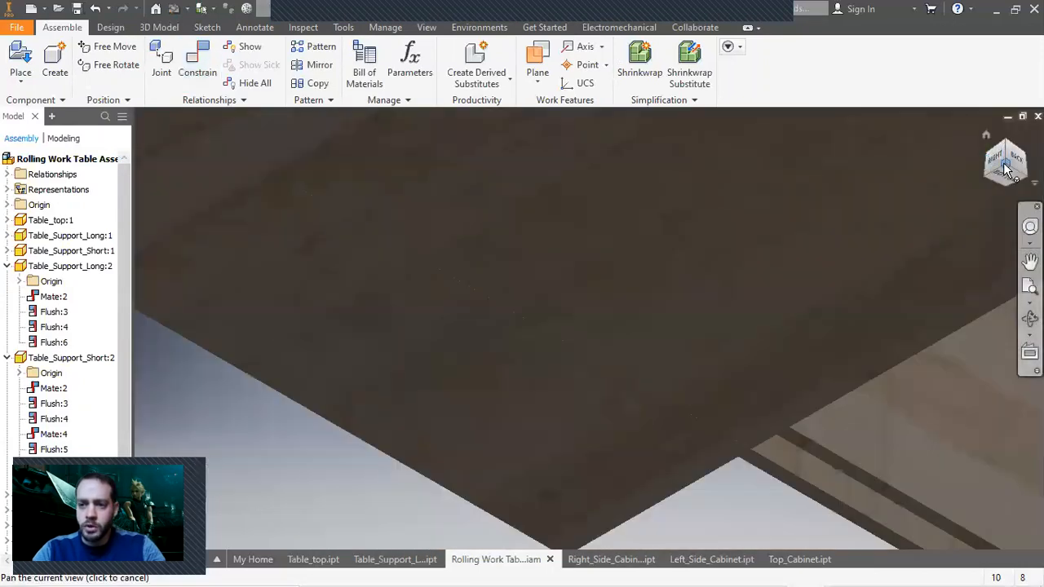
scroll(513, 342, up, 5)
drag(386, 365, 465, 366)
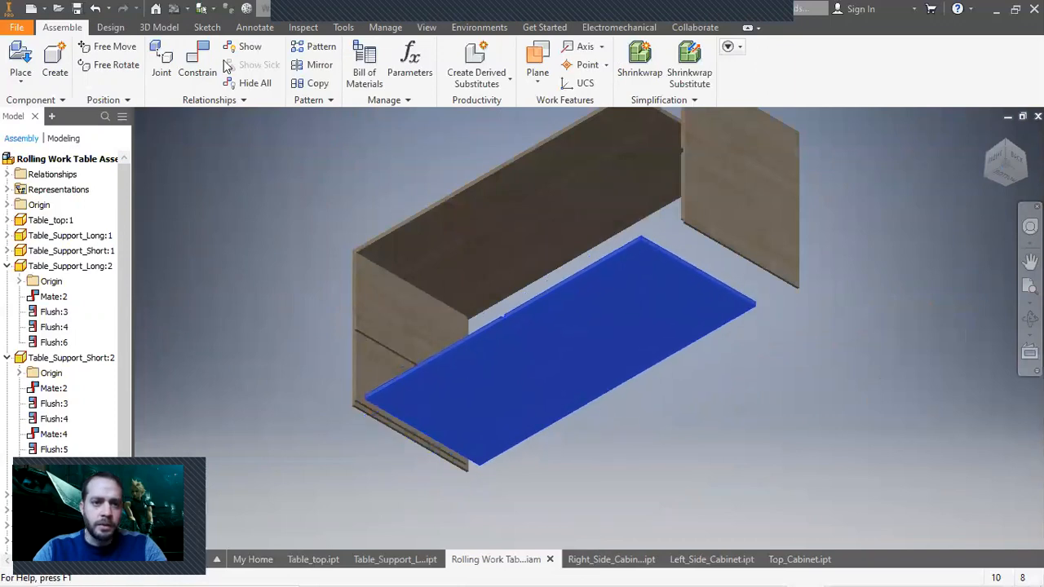
click(197, 59)
click(907, 243)
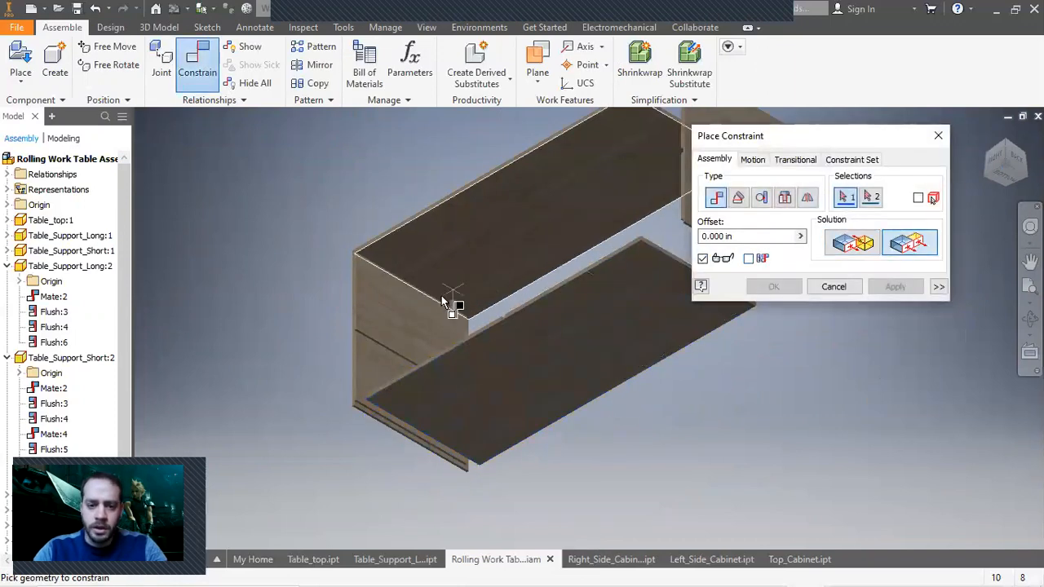
scroll(403, 413, up, 5)
click(364, 405)
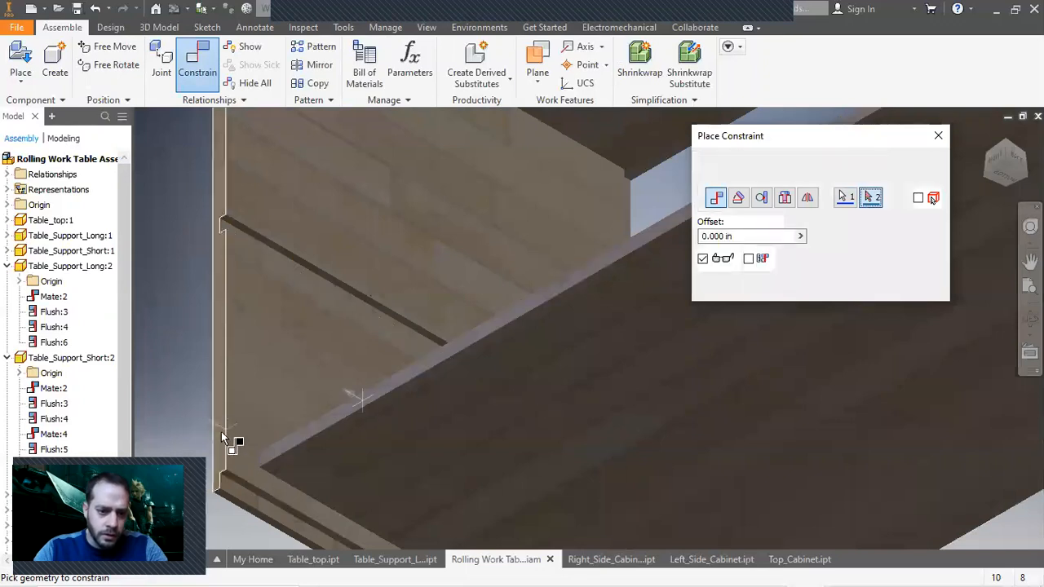
click(218, 433)
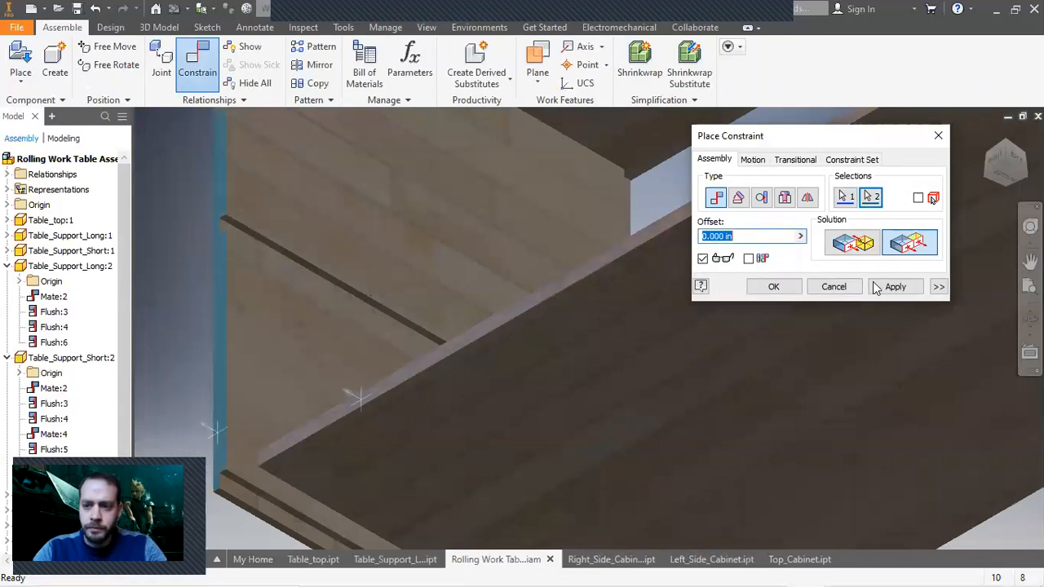
click(881, 286)
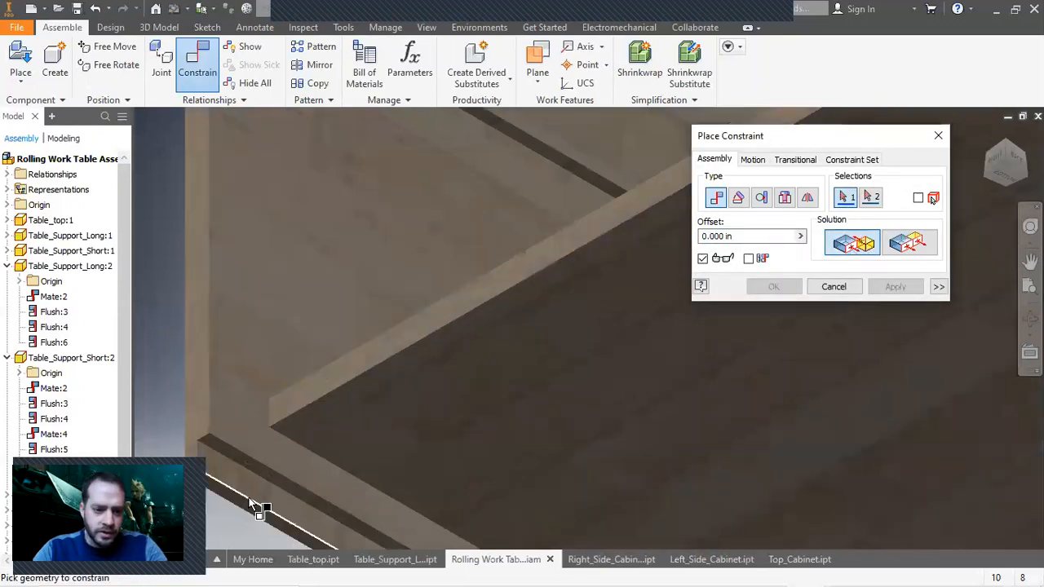
Step: Mate the short end of the bottom panel to the inner wall of the side panel's lower rabbet
click(260, 497)
middle_drag(983, 184, 994, 184)
scroll(612, 220, down, 5)
scroll(611, 221, up, 8)
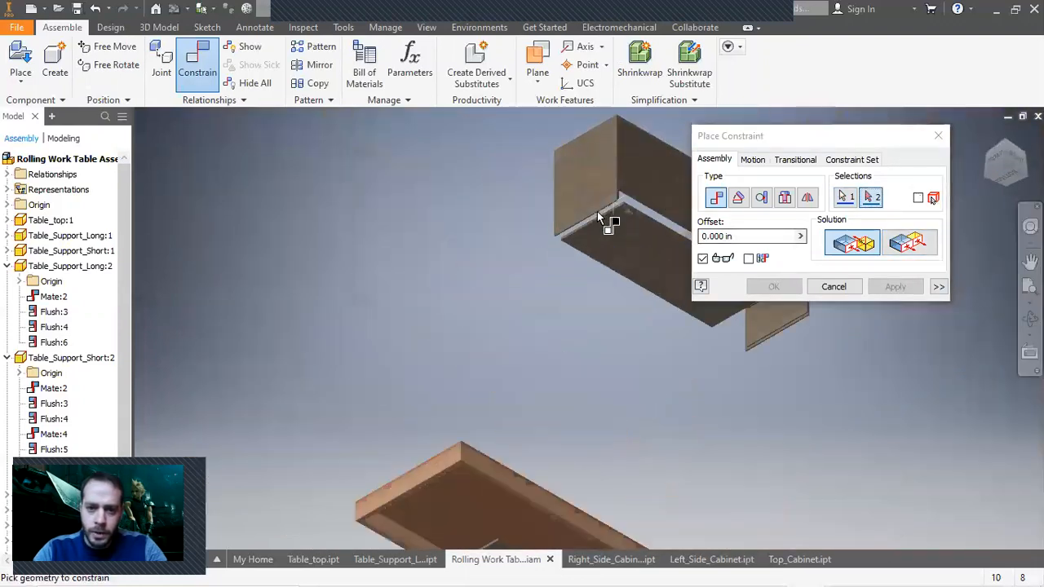
click(641, 231)
click(895, 286)
key(Escape)
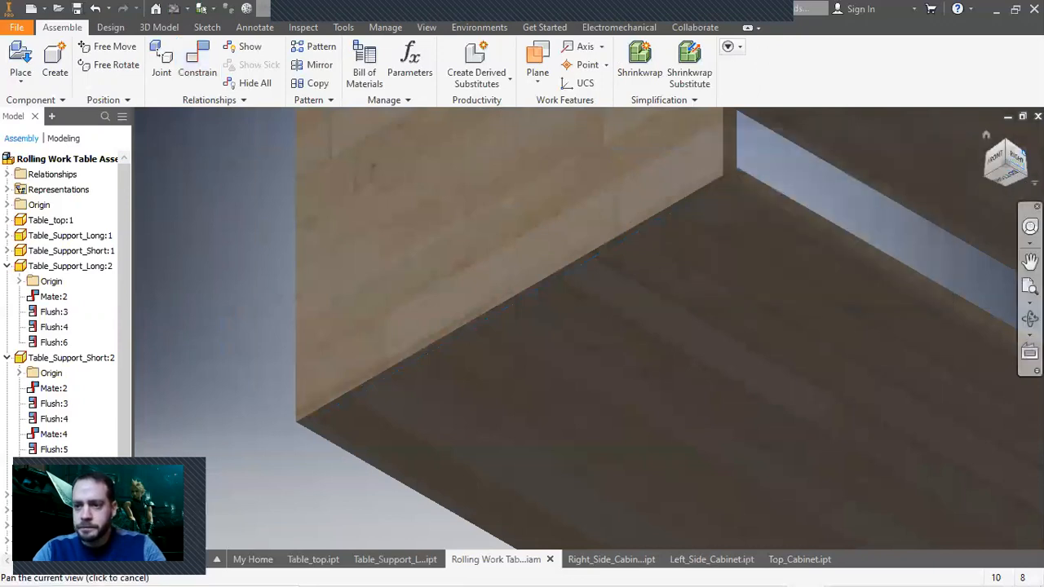
Step: Move the loose side panel away from the cabinet's open end and bring the remaining grooved panel closer as the shelf
click(1006, 177)
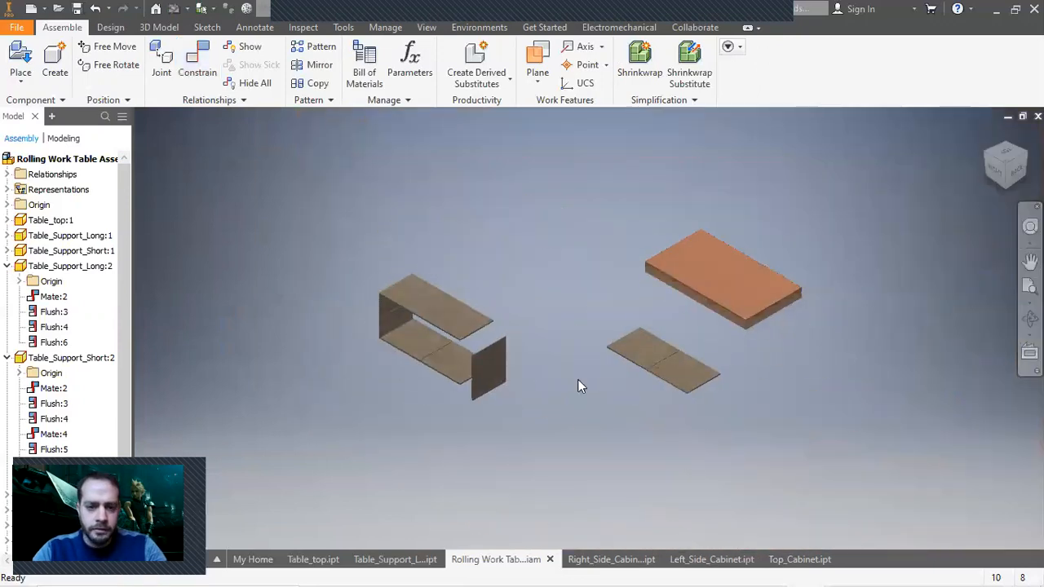
drag(483, 380, 578, 333)
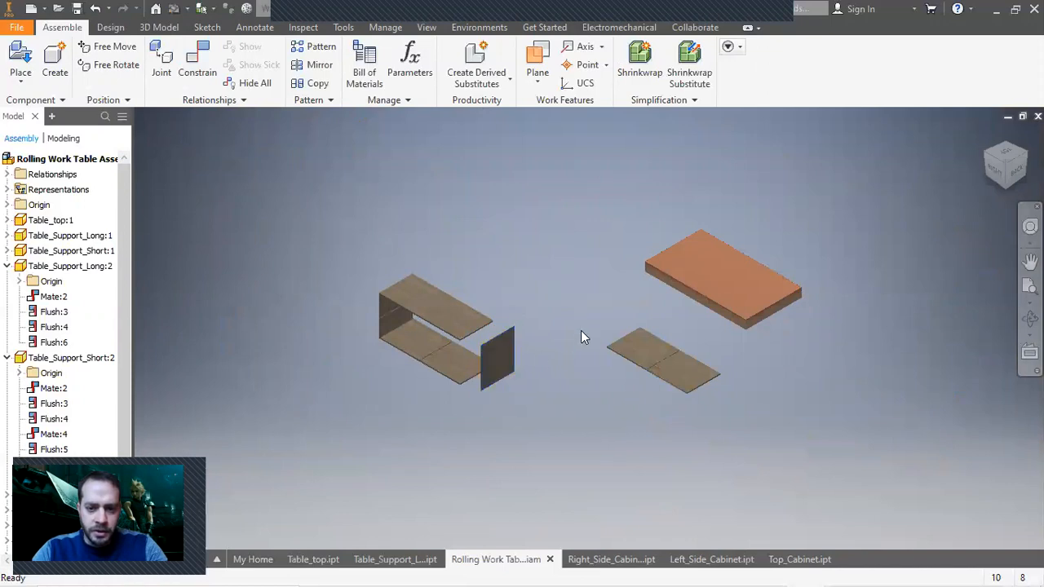
drag(643, 344, 576, 322)
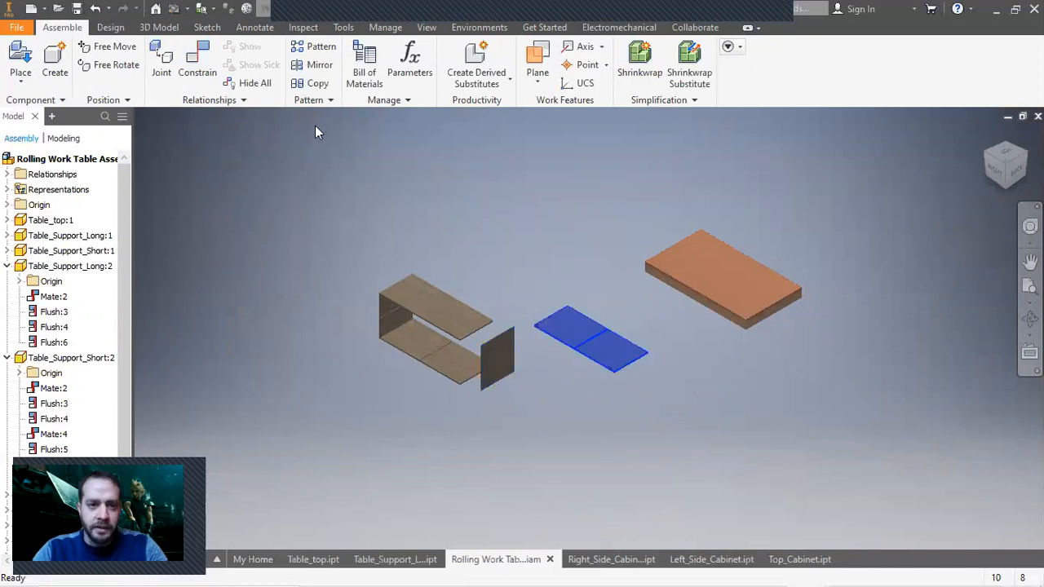
Step: Mate the shelf panel's broad face to the long wall of the middle groove in the attached side panel
click(198, 61)
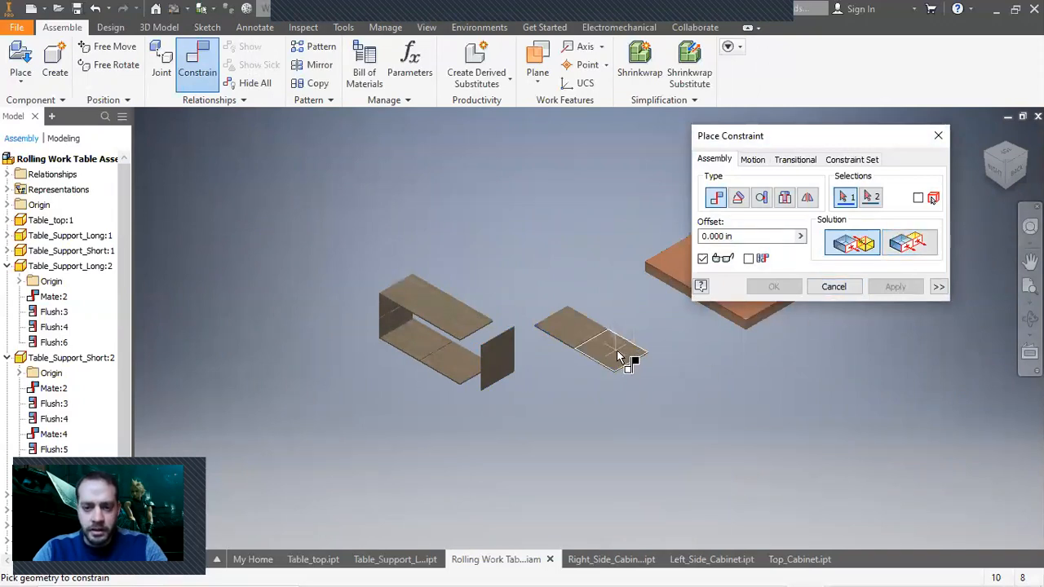
click(571, 325)
scroll(396, 319, up, 5)
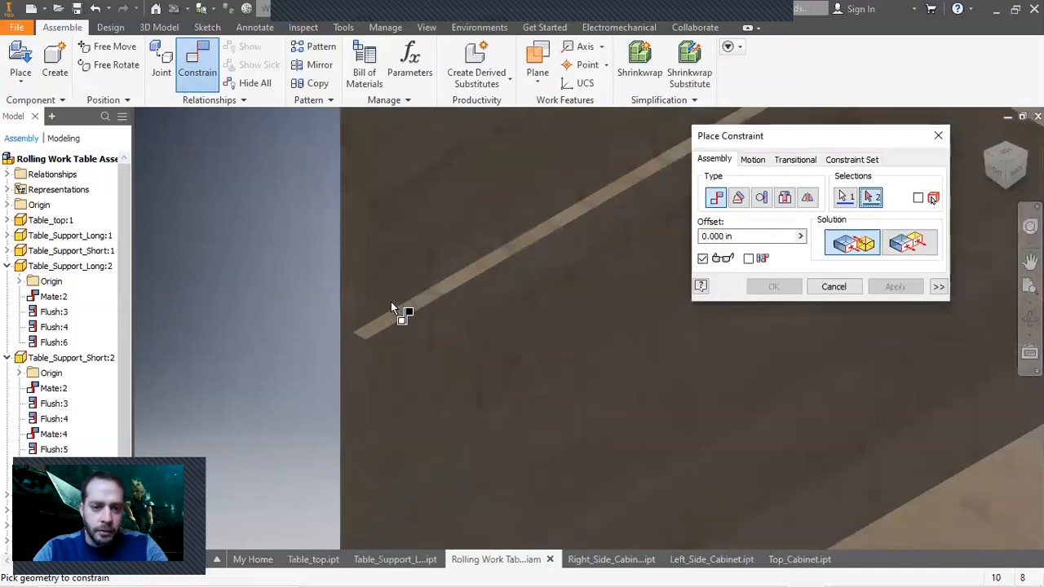
click(408, 327)
scroll(413, 333, down, 5)
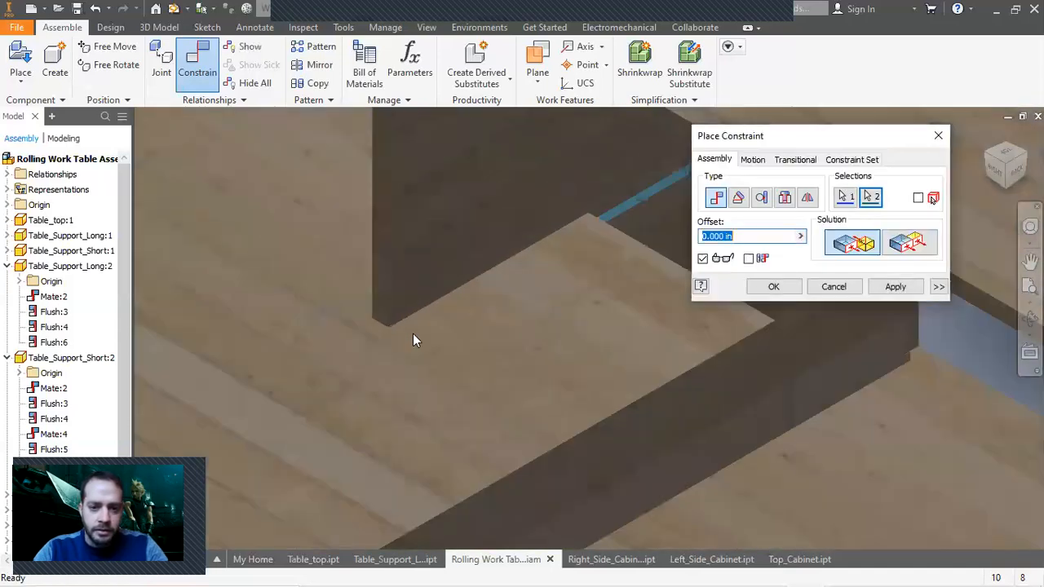
click(896, 287)
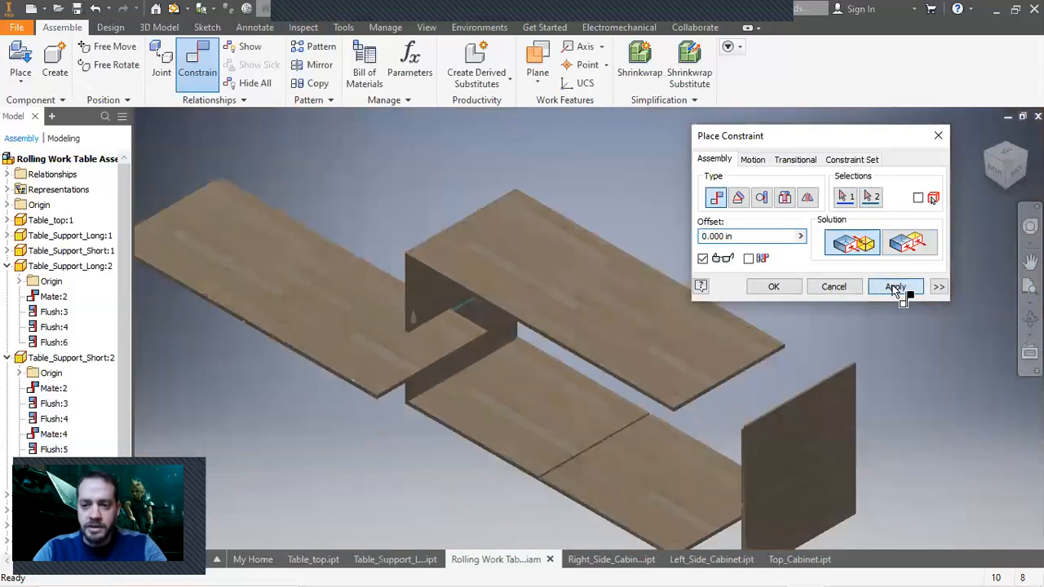
Step: Make the shelf's long front edge flush with the attached side panel's vertical front edge
click(907, 243)
scroll(342, 382, up, 5)
click(339, 385)
click(573, 196)
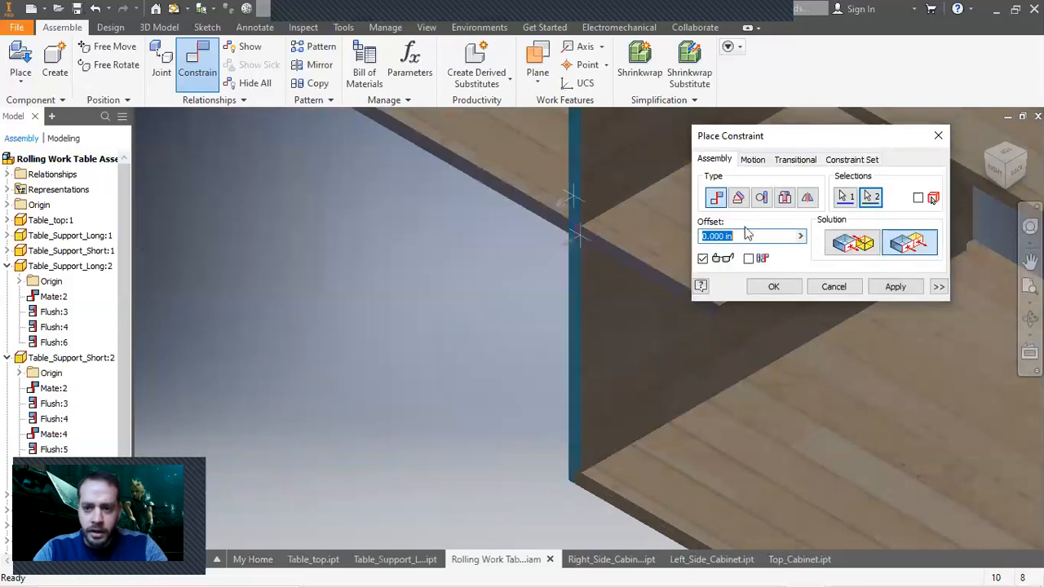
click(896, 286)
click(834, 287)
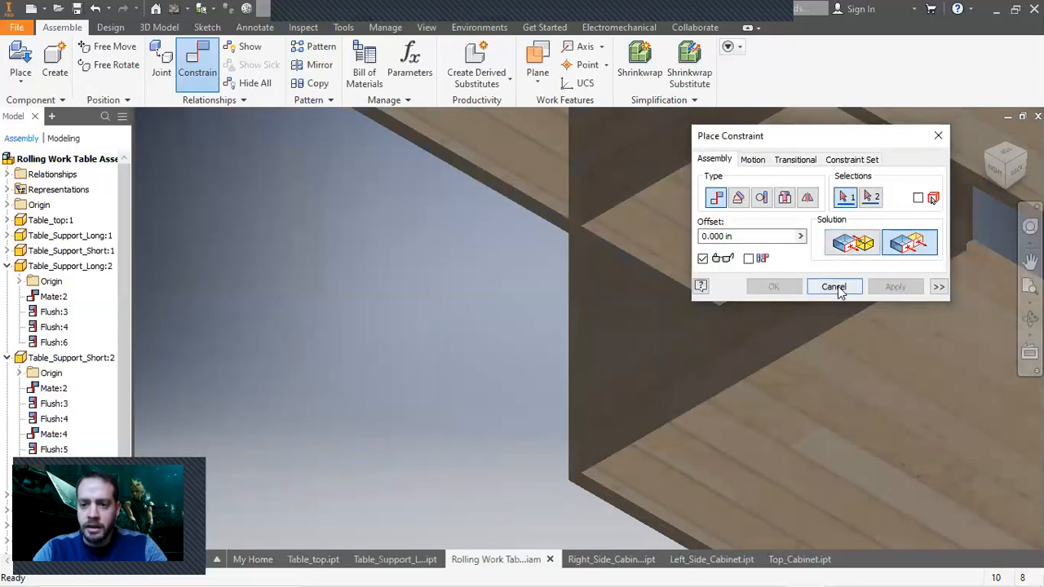
Step: Move the loose side panel aside and slide the shelf between the cabinet's top and bottom panels, clear of the groove
scroll(816, 326, down, 3)
drag(688, 265, 938, 436)
drag(867, 349, 526, 276)
drag(806, 455, 583, 324)
Step: Mate the short end of the shelf to the inner wall of the attached side panel's middle groove
click(198, 64)
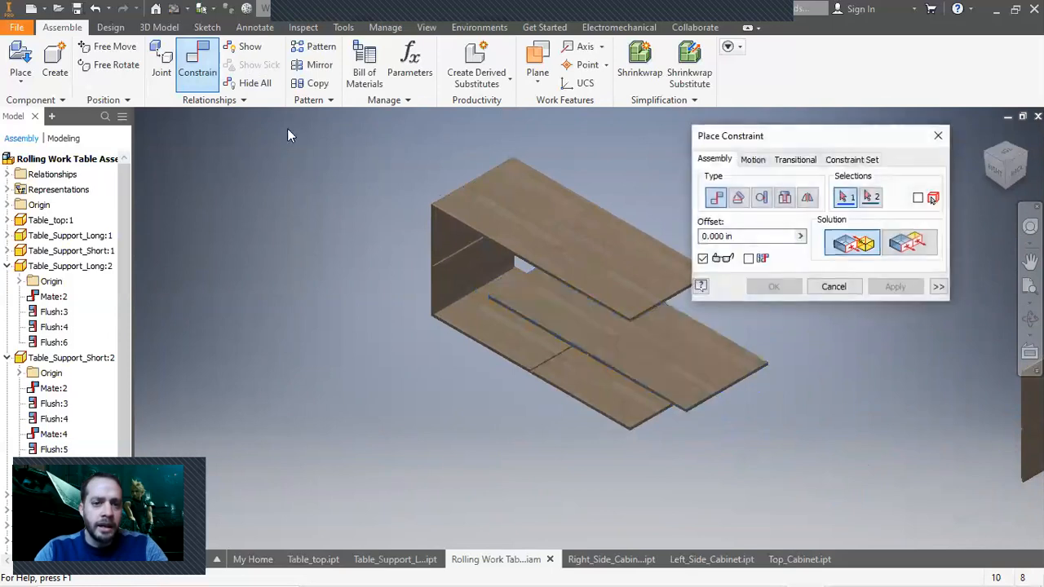
scroll(391, 251, up, 5)
scroll(224, 314, up, 2)
click(220, 334)
scroll(216, 331, down, 5)
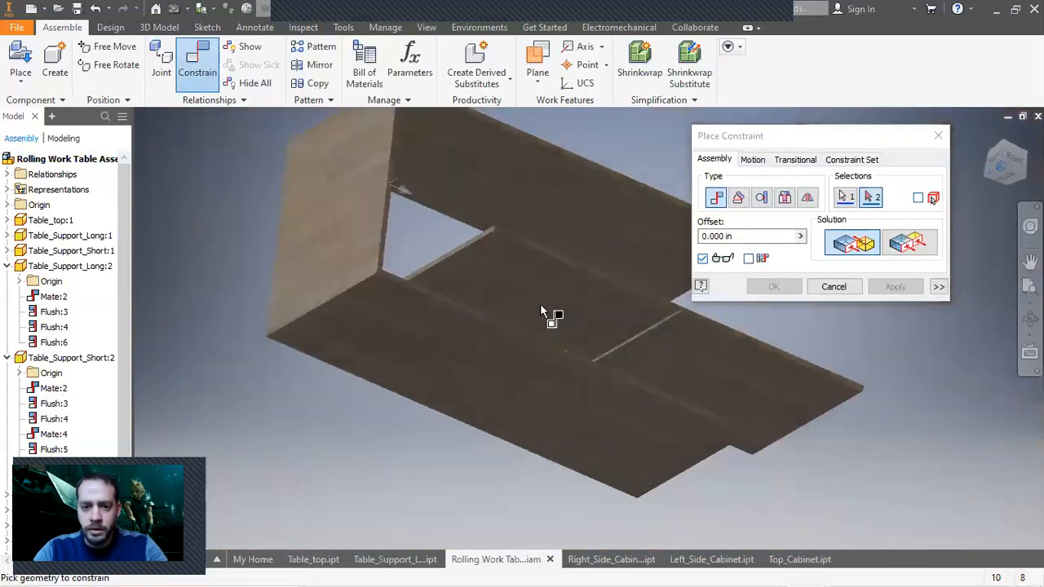
scroll(542, 313, up, 5)
click(480, 290)
click(895, 286)
click(836, 287)
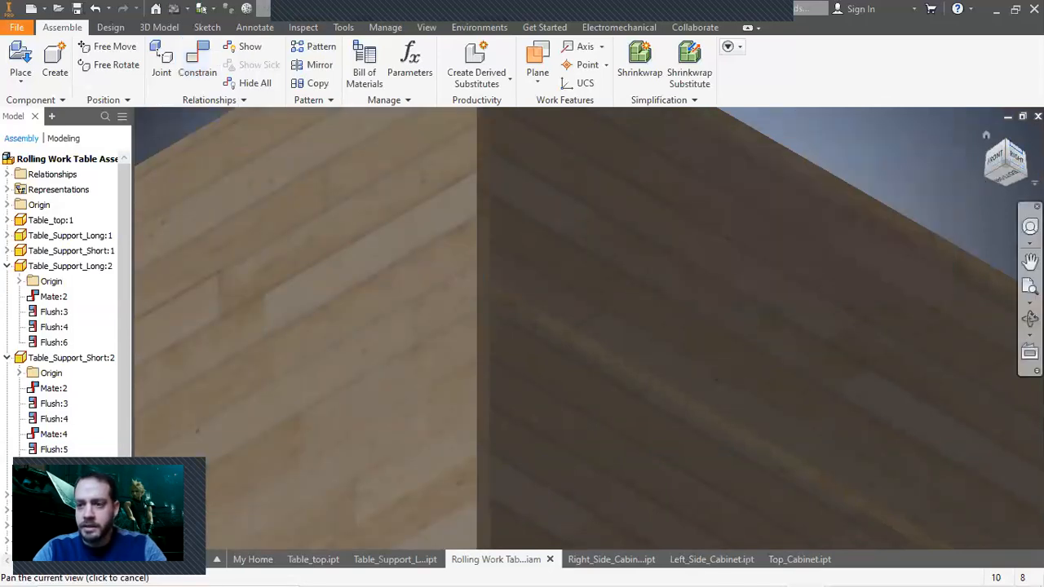
Step: Bring the loose side panel near the cabinet's open end and make its upper edge flush with the top panel's upper face
click(986, 134)
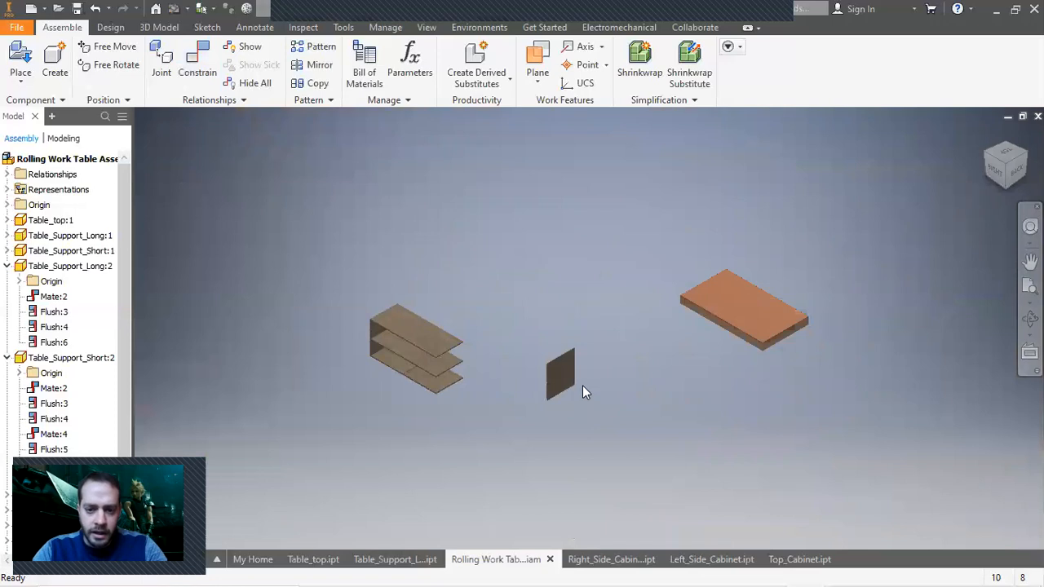
drag(561, 374, 489, 400)
scroll(434, 360, up, 3)
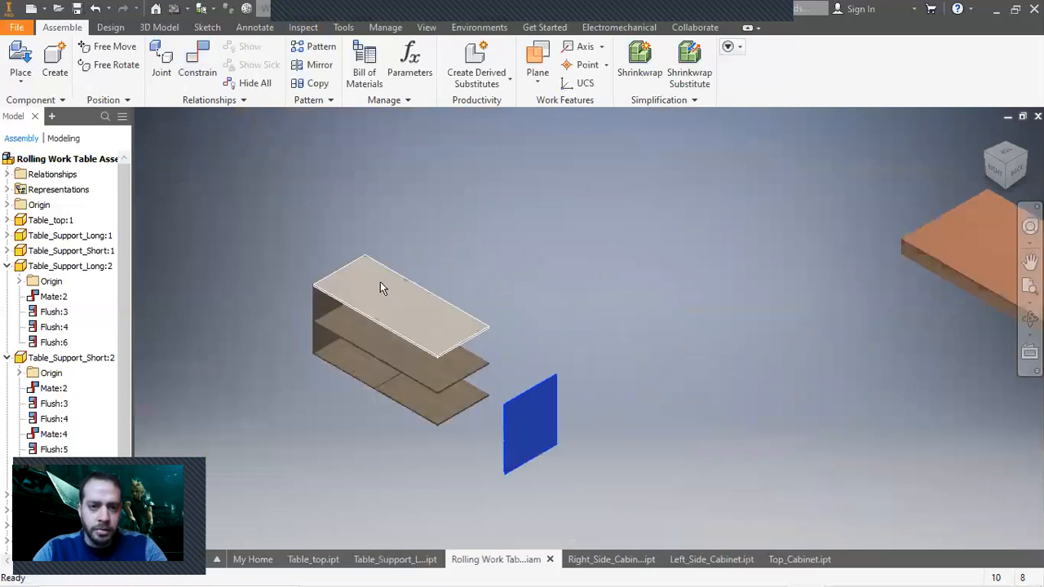
click(201, 73)
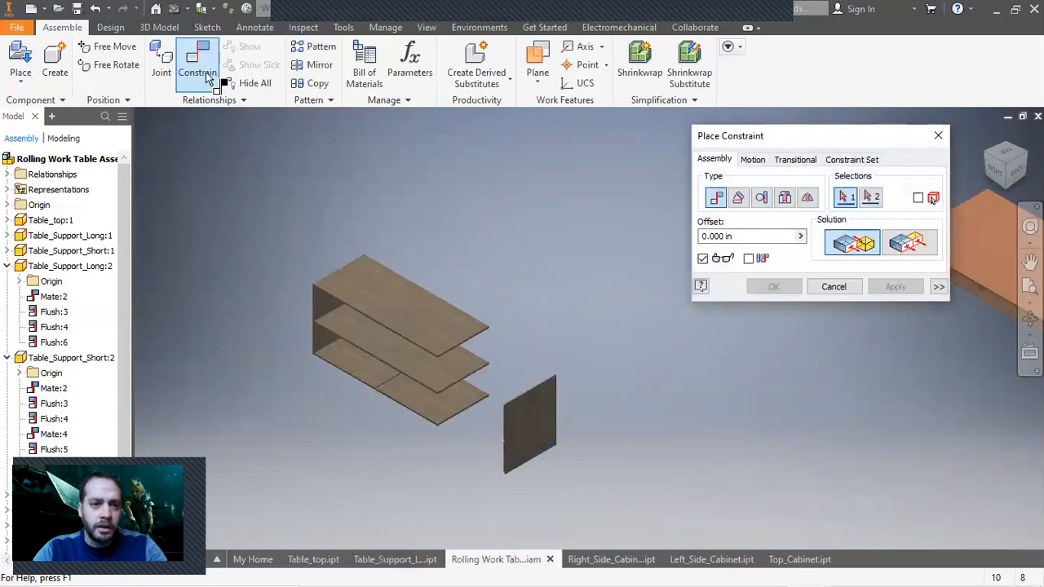
click(911, 244)
scroll(583, 389, up, 6)
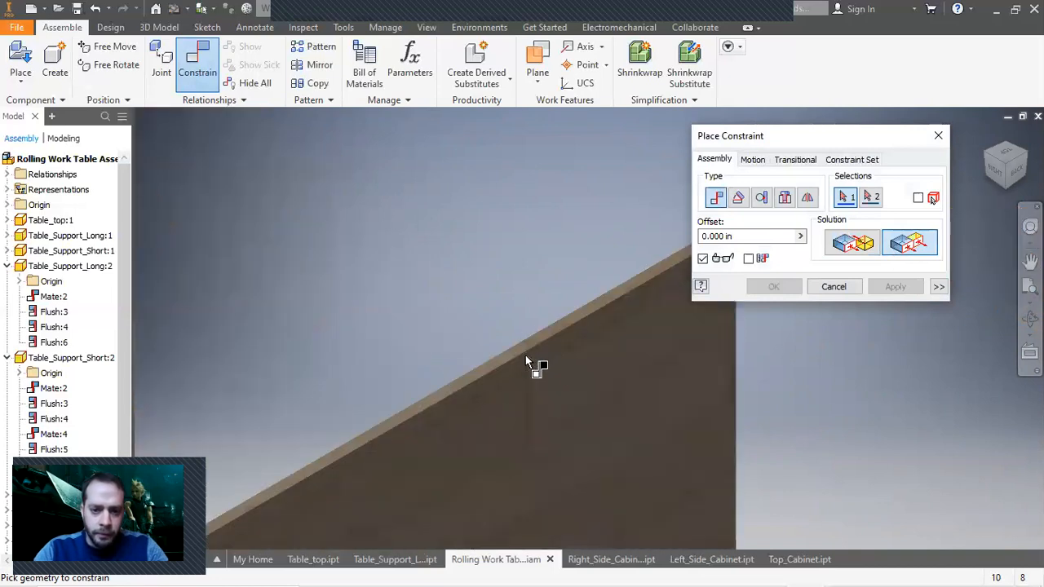
scroll(525, 349, down, 6)
click(399, 267)
click(400, 270)
click(896, 286)
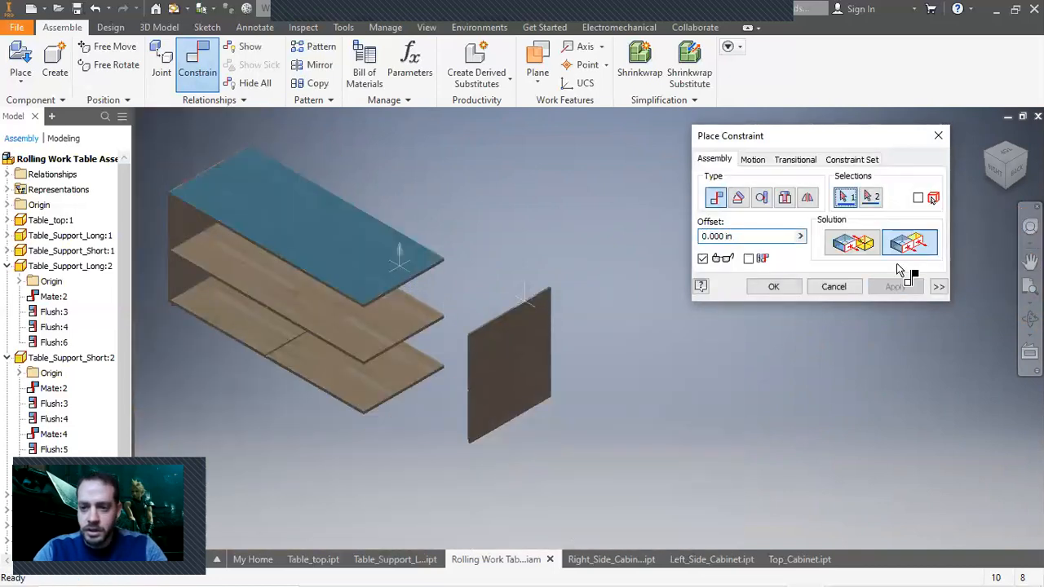
Step: Make the loose side panel's vertical front edge flush with the cabinet's long front panel edge
scroll(496, 342, up, 5)
click(503, 337)
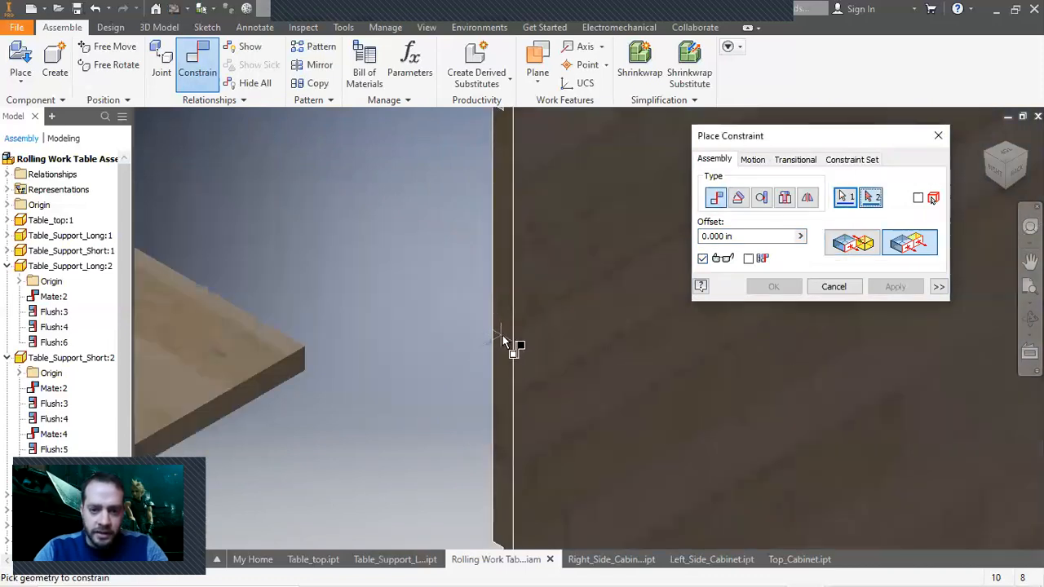
scroll(501, 337, down, 6)
scroll(381, 272, up, 5)
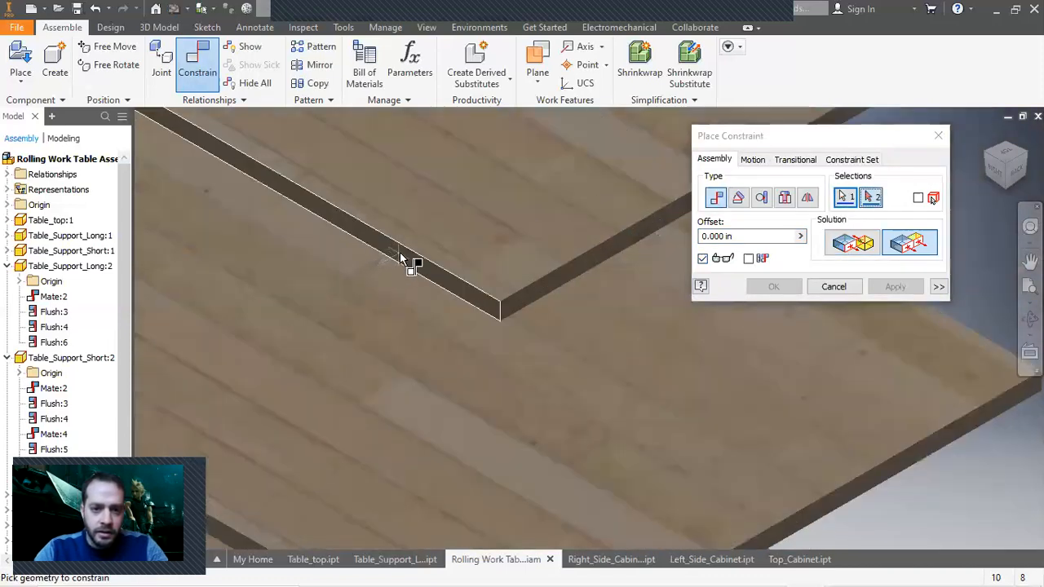
click(400, 258)
click(896, 286)
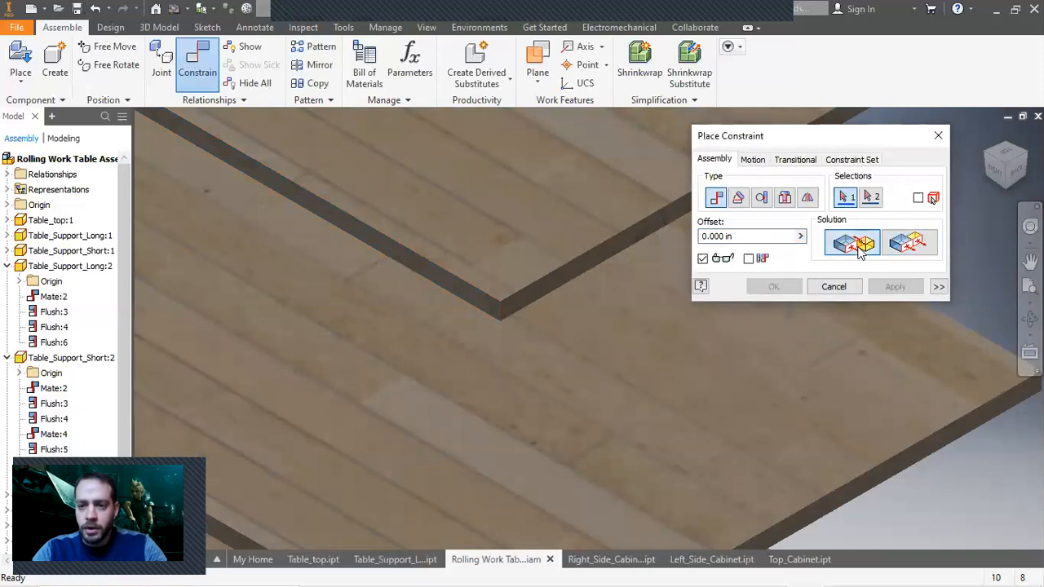
Step: Mate the top panel's short open end to the inner wall of the loose side panel's upper rabbet
click(618, 251)
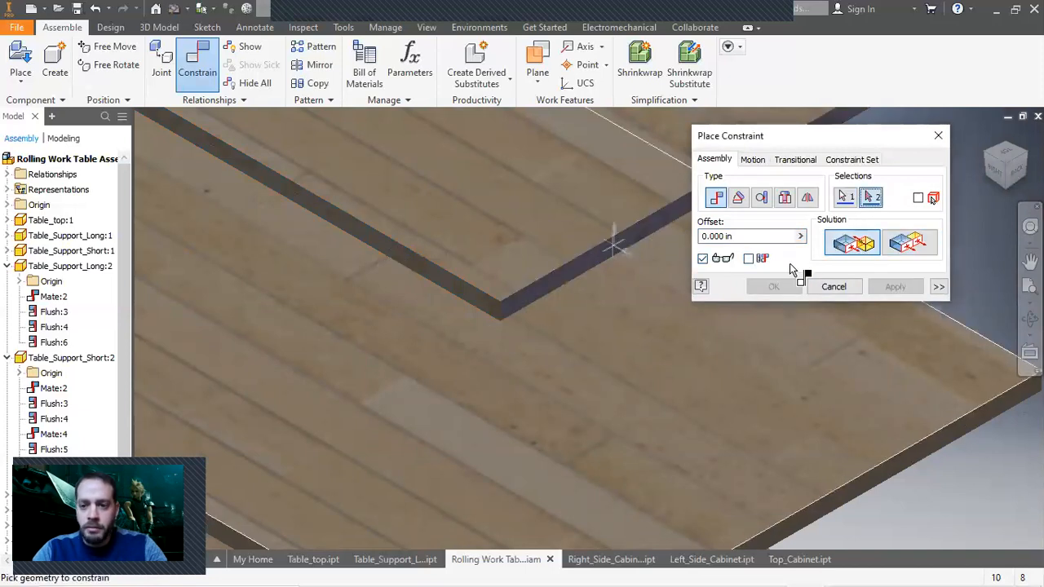
click(987, 155)
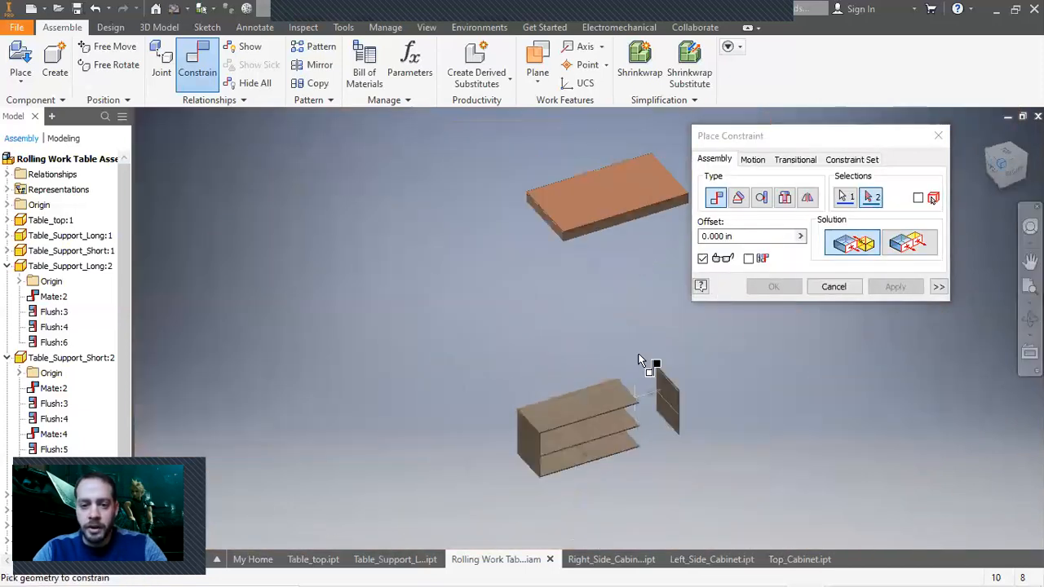
scroll(728, 391, down, 6)
scroll(468, 310, down, 3)
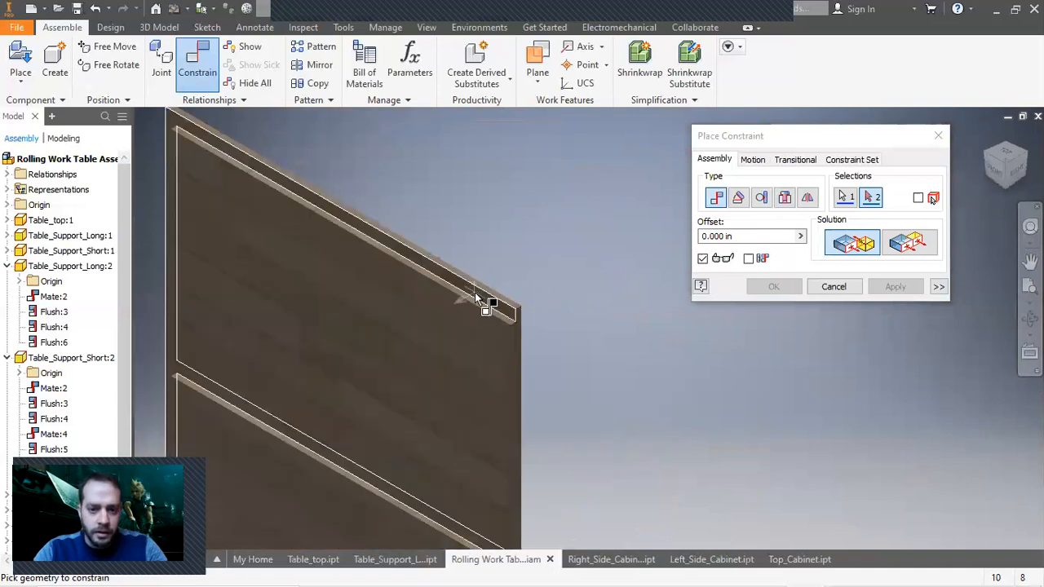
click(476, 299)
click(898, 287)
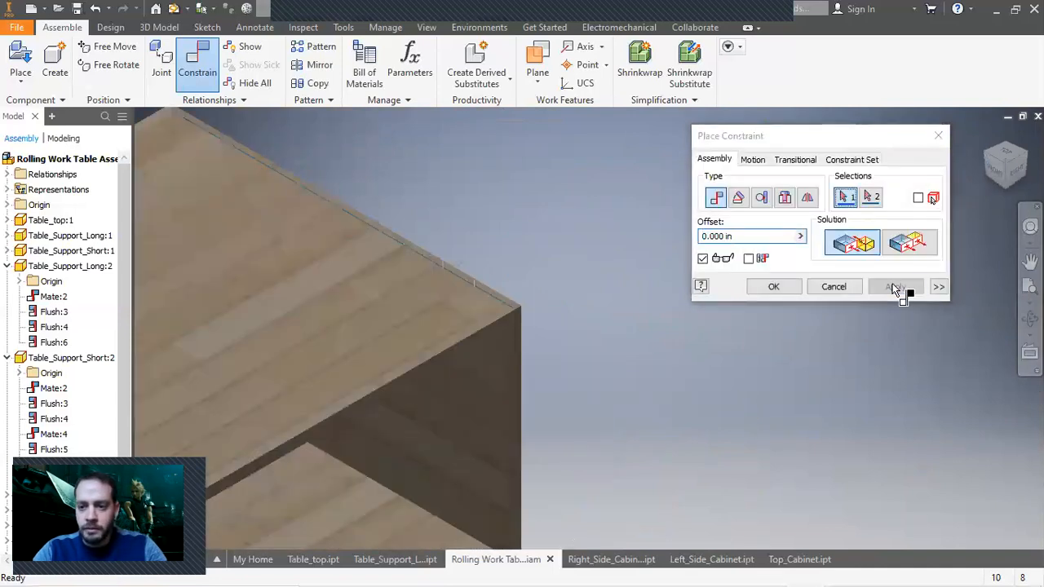
click(839, 286)
Step: Move the assembled cabinet beneath the orange table top, roughly centering it in the right side view
scroll(850, 296, up, 6)
drag(798, 310, 768, 269)
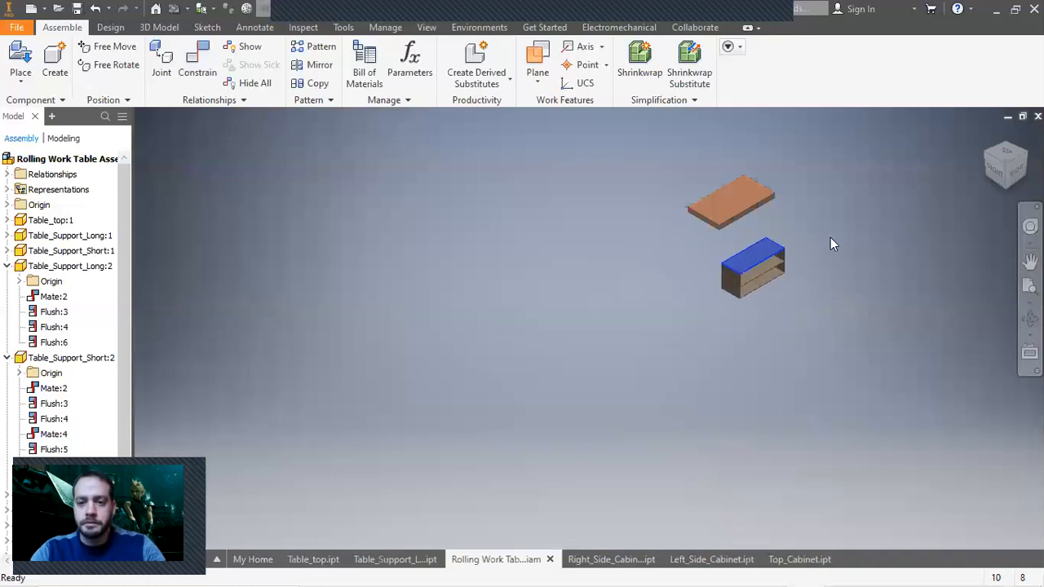
click(1017, 176)
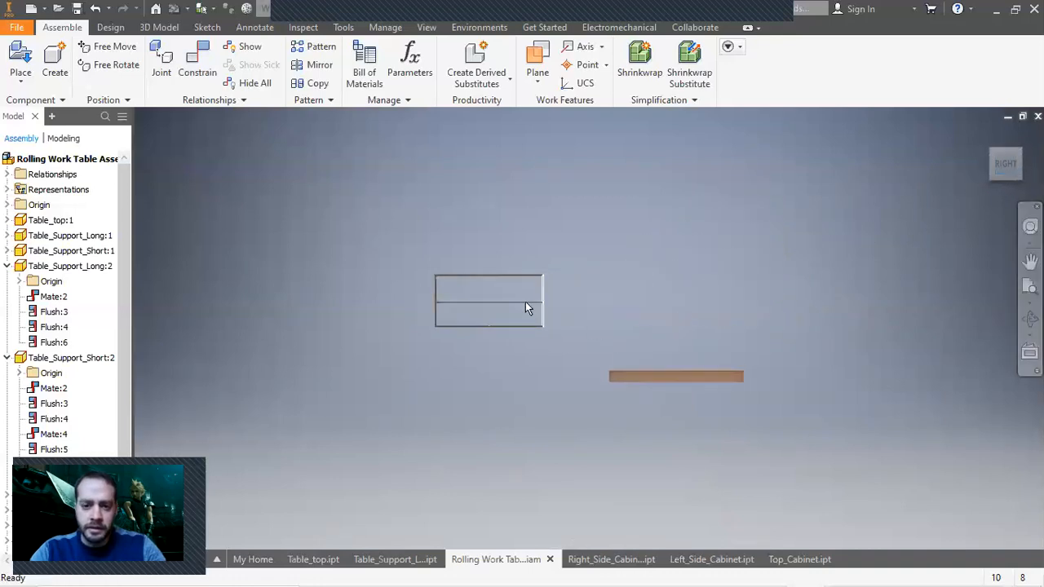
drag(530, 311, 710, 410)
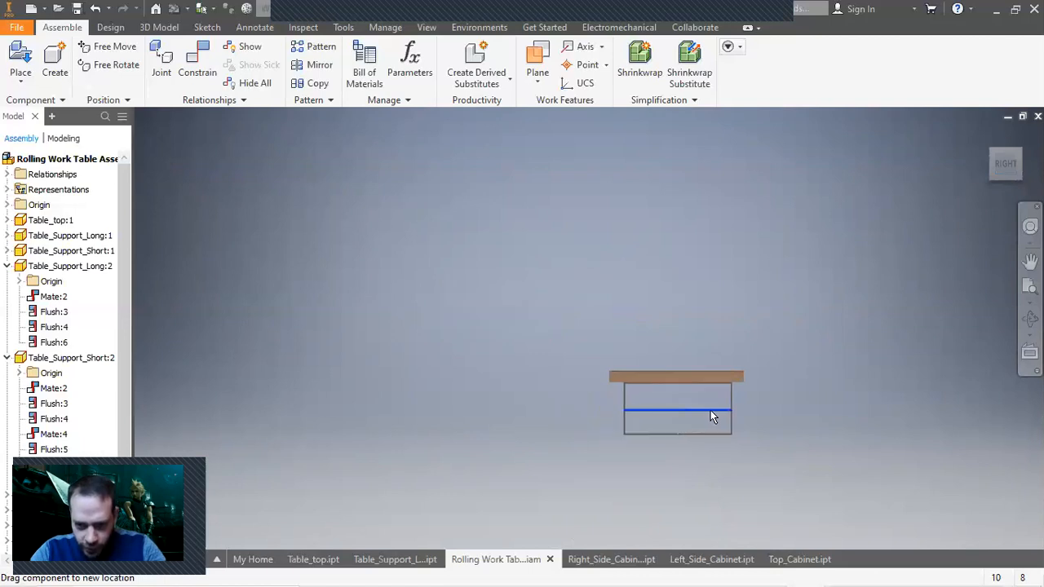
click(1024, 158)
drag(518, 368, 643, 303)
scroll(643, 303, down, 5)
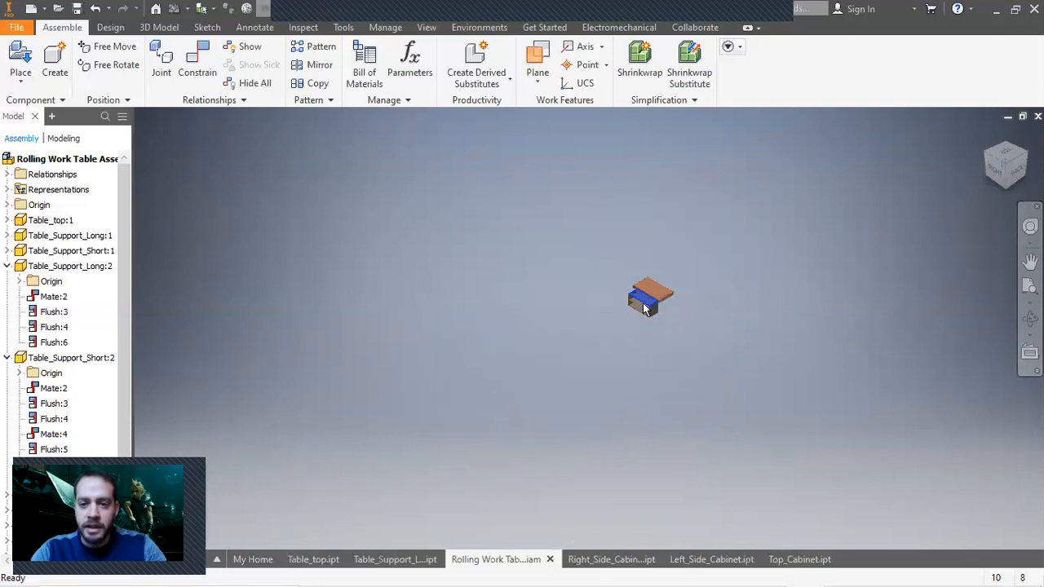
scroll(643, 302, up, 6)
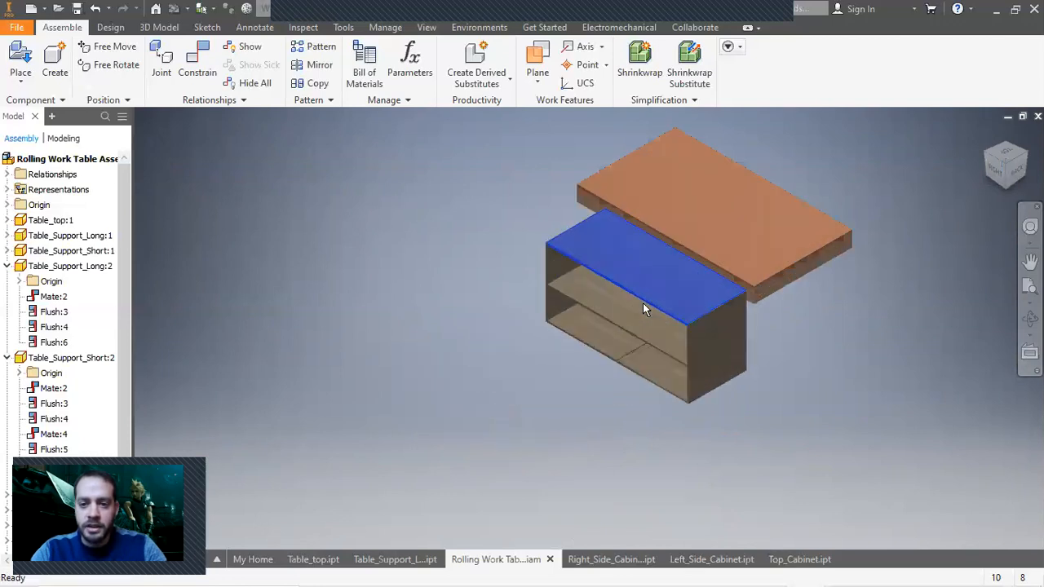
click(457, 327)
Step: Measure the cabinet's height between the long open-side edges of its bottom and top panels
click(343, 29)
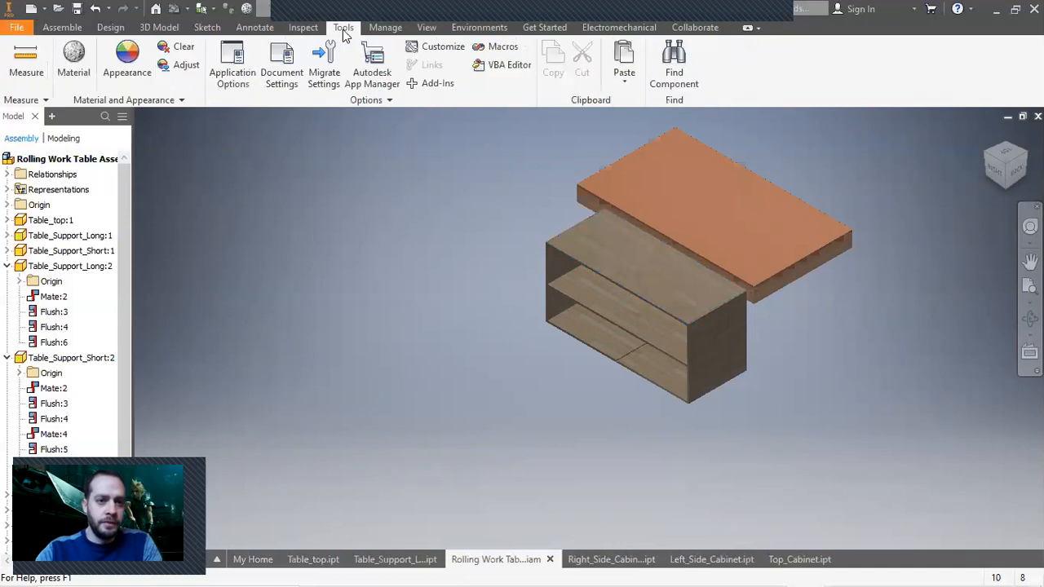
click(33, 59)
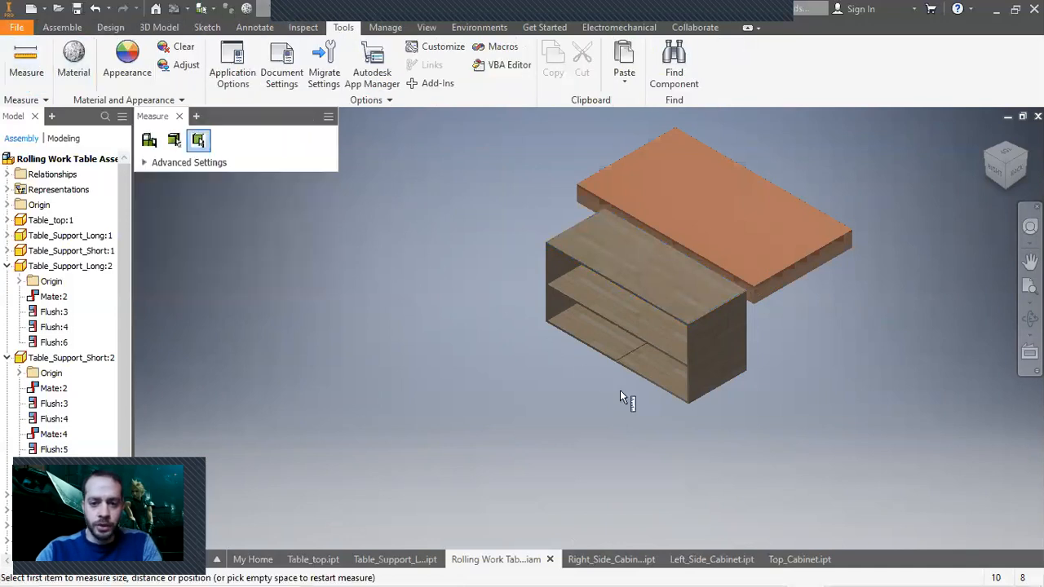
scroll(625, 391, down, 5)
click(764, 226)
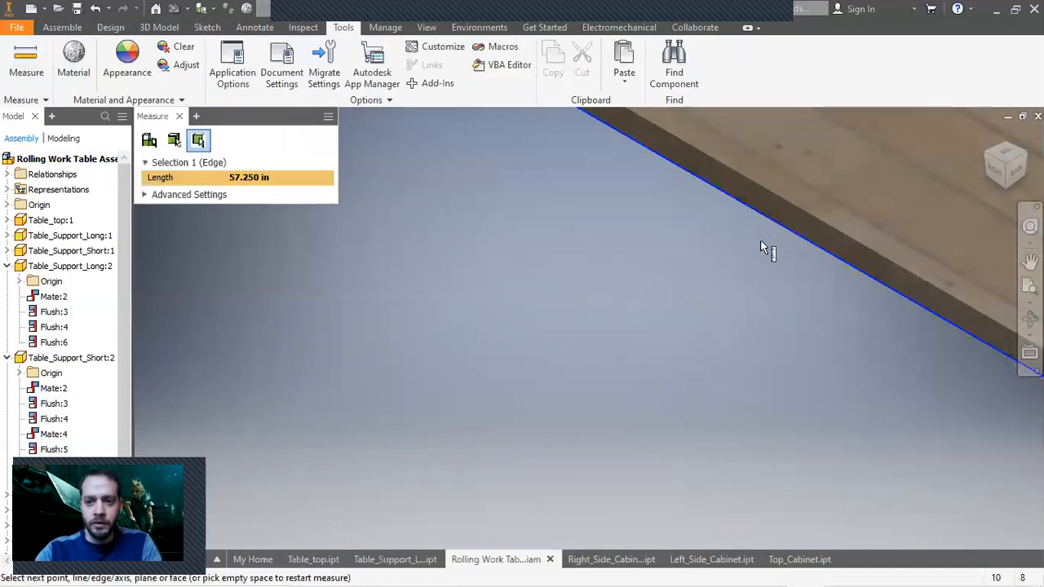
scroll(762, 261, up, 4)
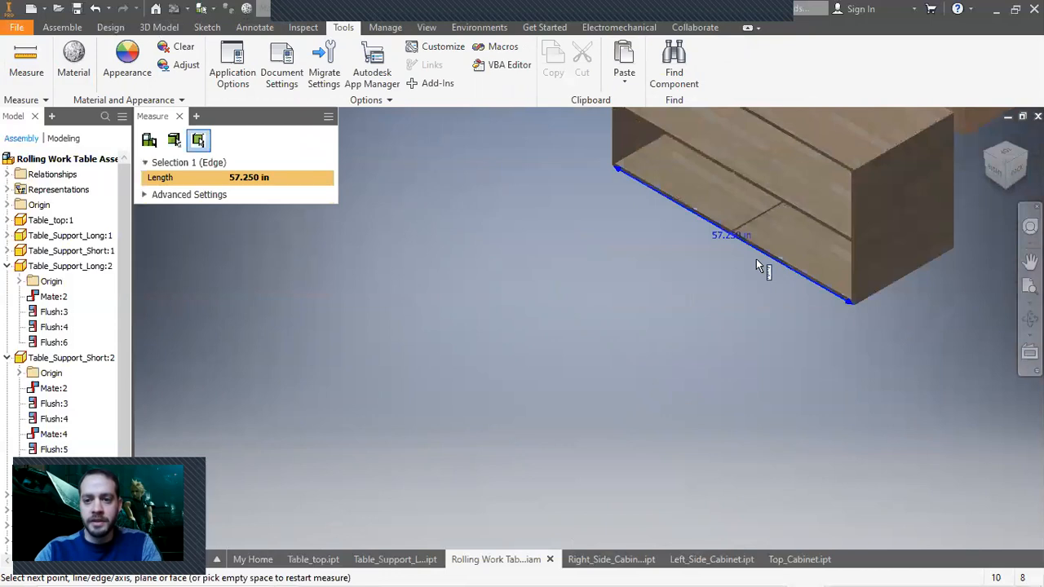
click(782, 129)
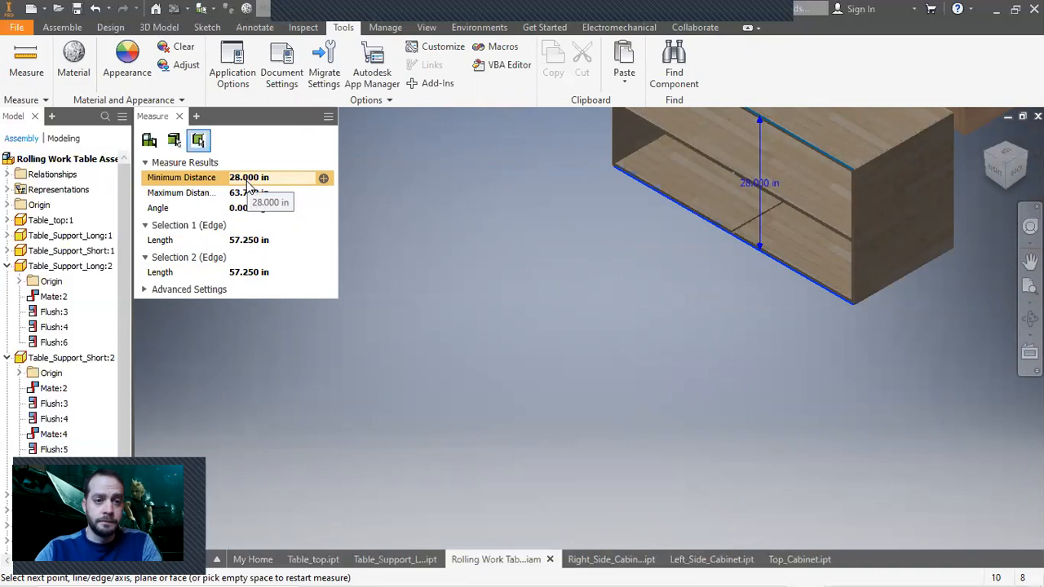
Step: Measure the cabinet's overall length between the outer vertical edges of its two side panels, and close the measurement
scroll(613, 152, down, 5)
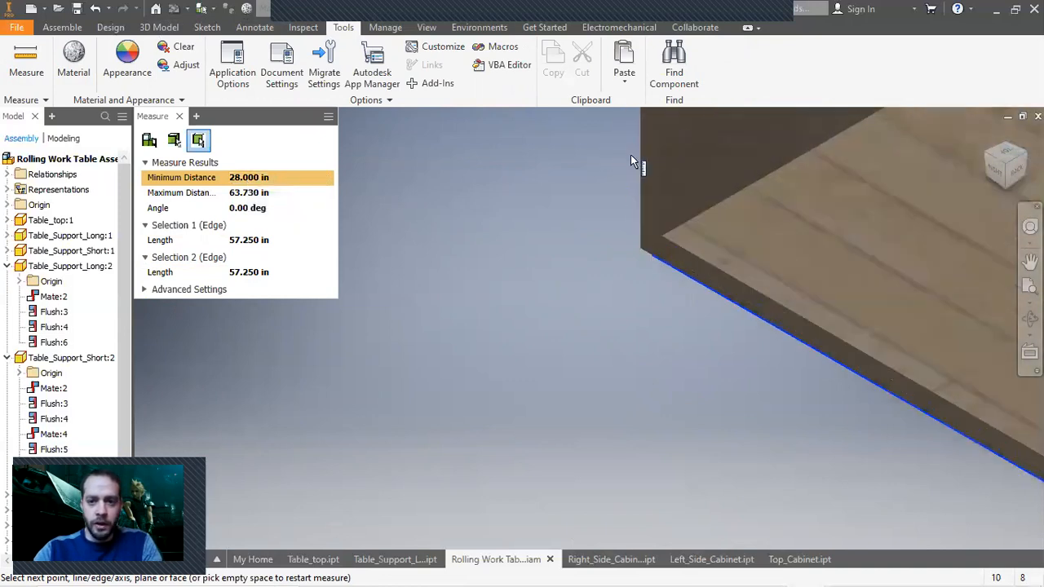
click(642, 165)
scroll(630, 166, up, 3)
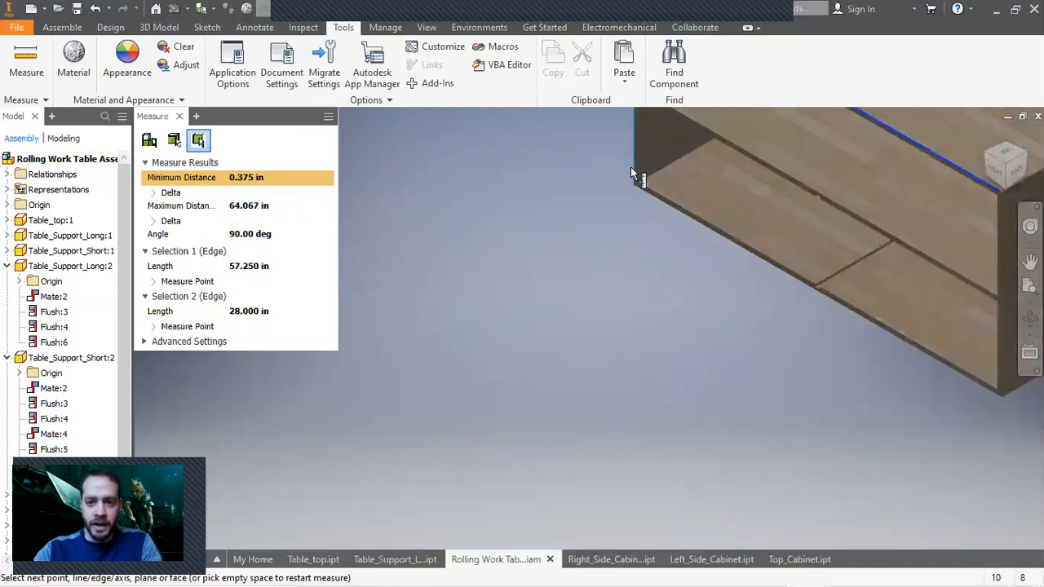
click(1005, 388)
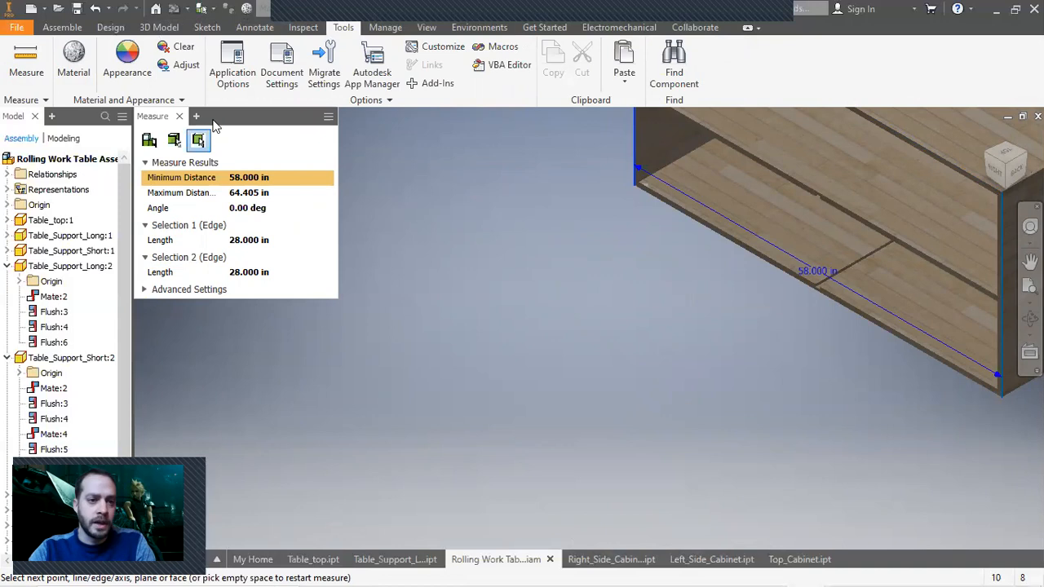
click(180, 118)
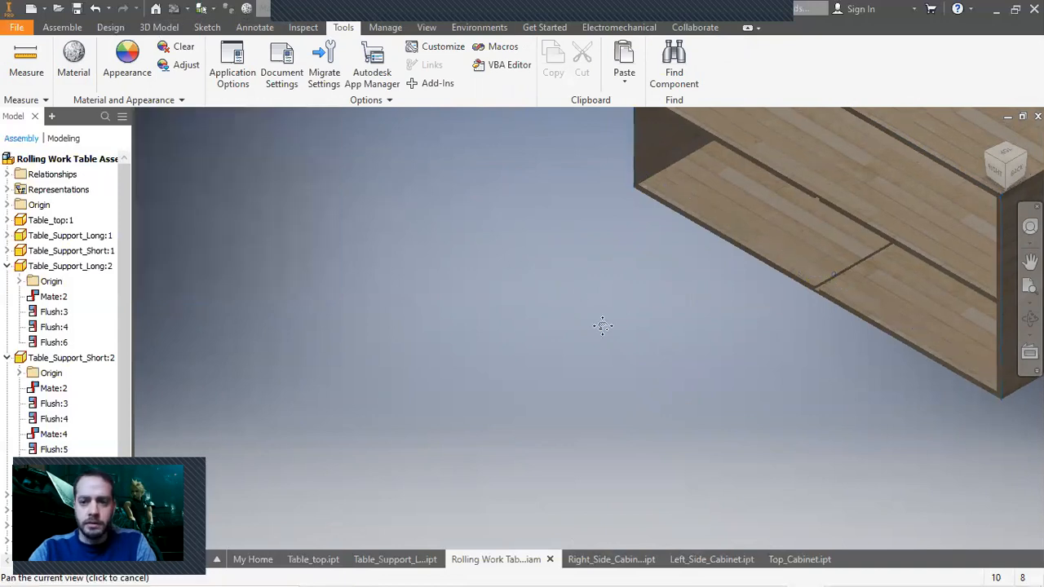
Step: Examine the divider grooves in the cabinet's bottom panel and middle shelf and how they line up
scroll(596, 334, down, 5)
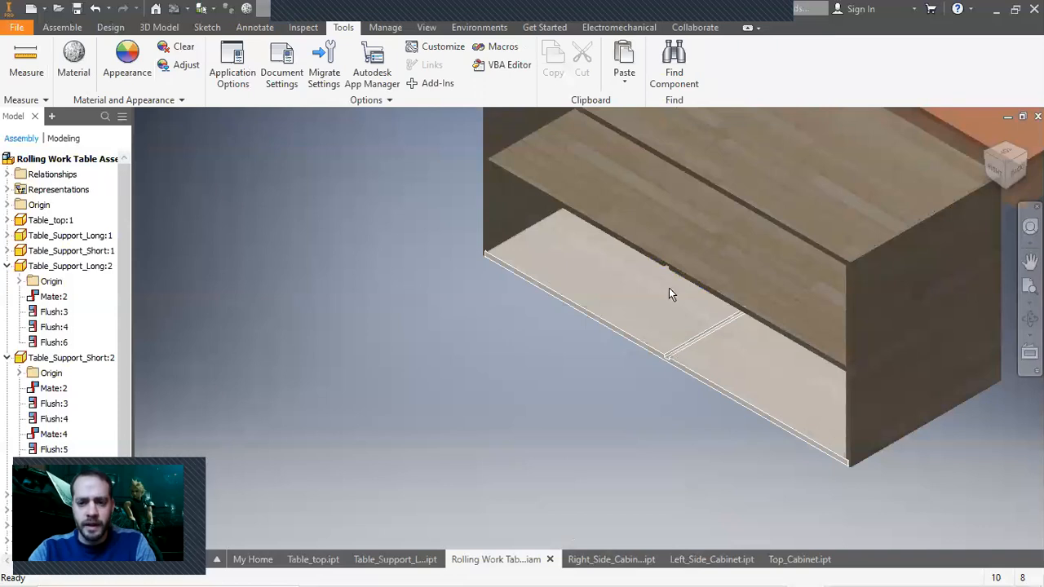
scroll(665, 334, up, 3)
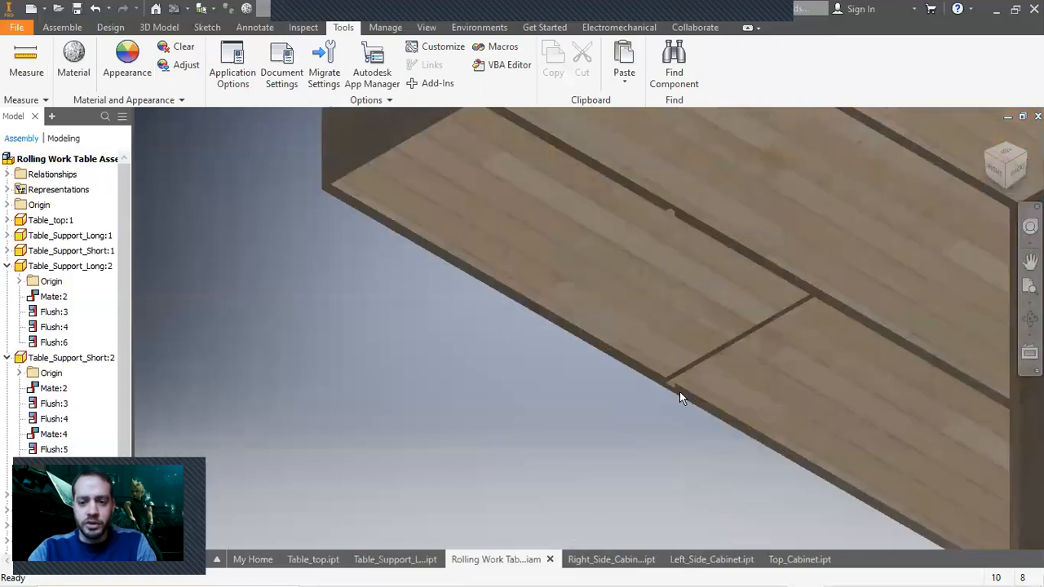
scroll(671, 224, up, 2)
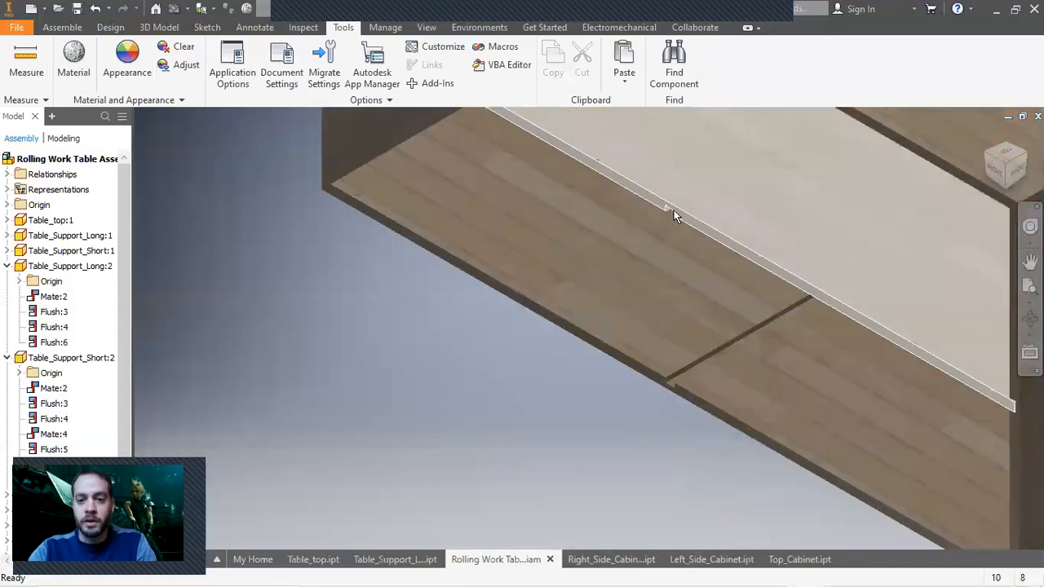
scroll(681, 389, up, 1)
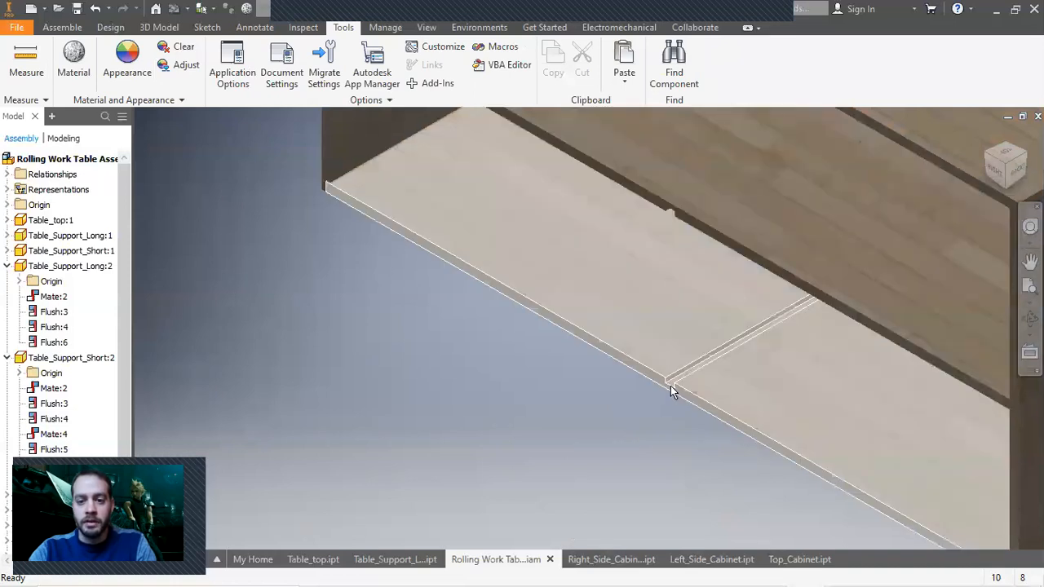
scroll(667, 210, up, 1)
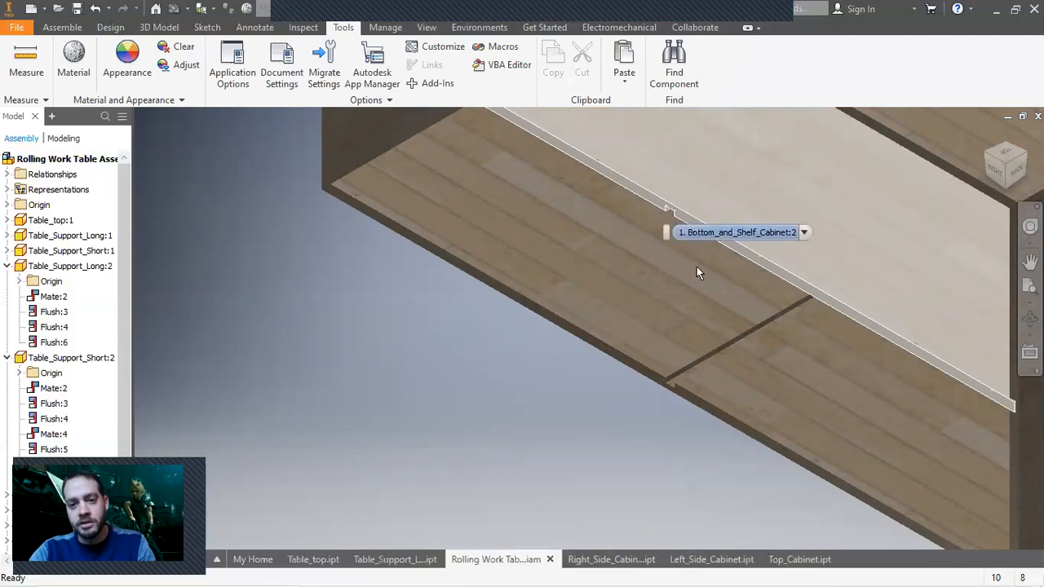
scroll(694, 269, up, 1)
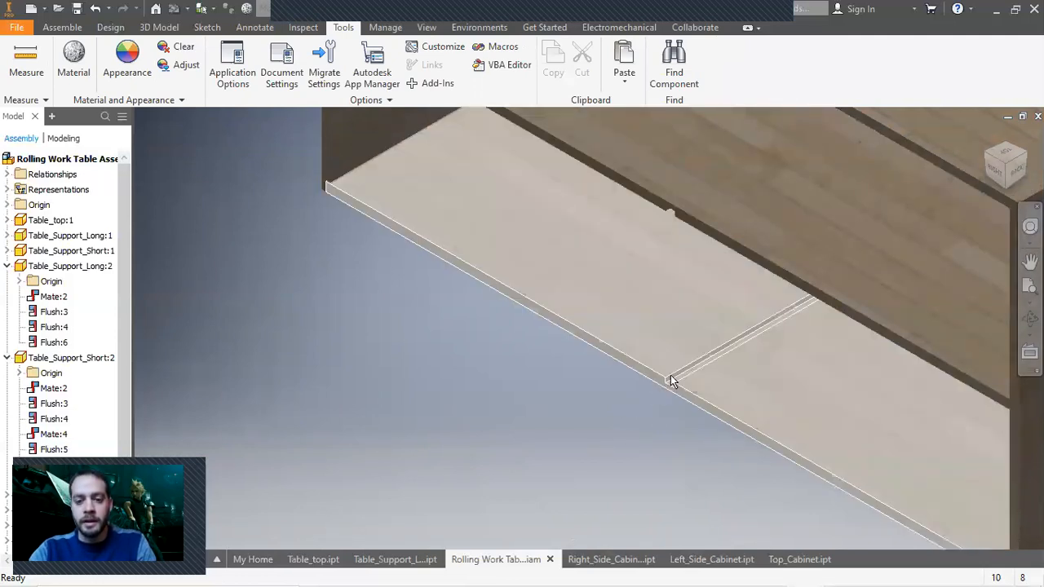
scroll(563, 384, down, 5)
shift+middle_drag(532, 444, 517, 373)
scroll(518, 372, up, 5)
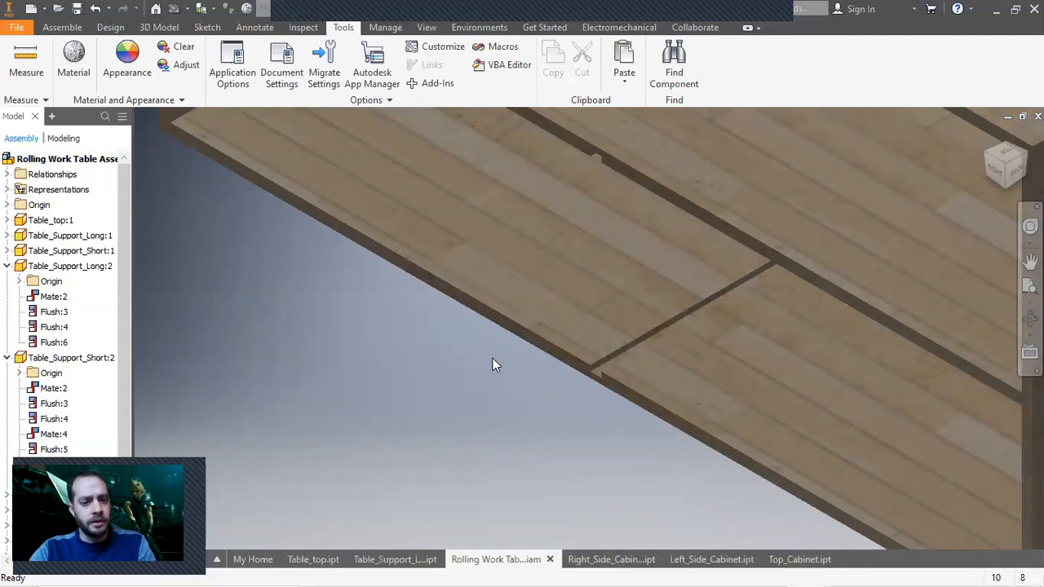
Step: Create a new part from the Standard (in).ipt template and start a 2D sketch on the front plane
click(22, 29)
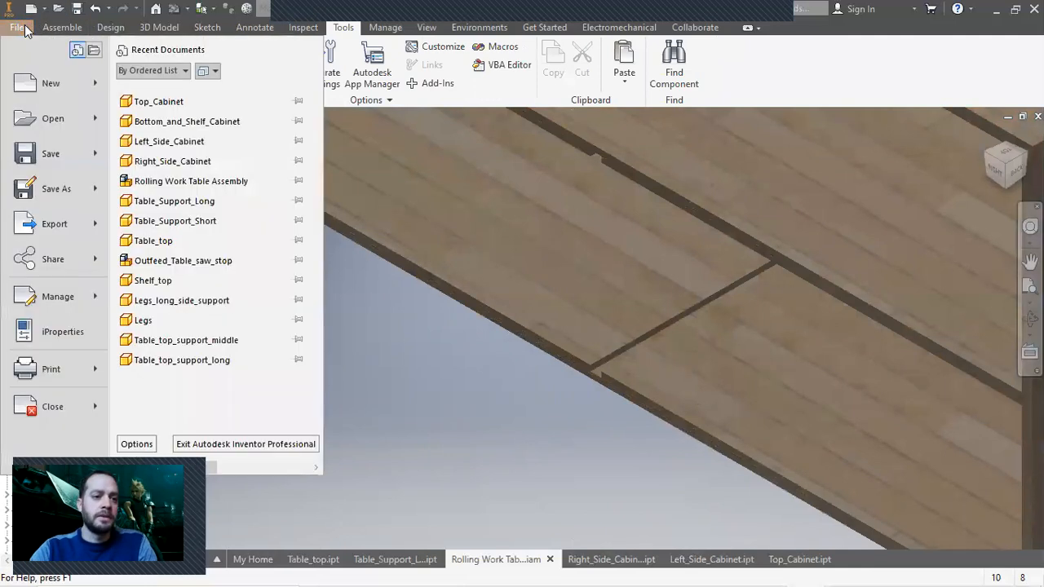
click(29, 78)
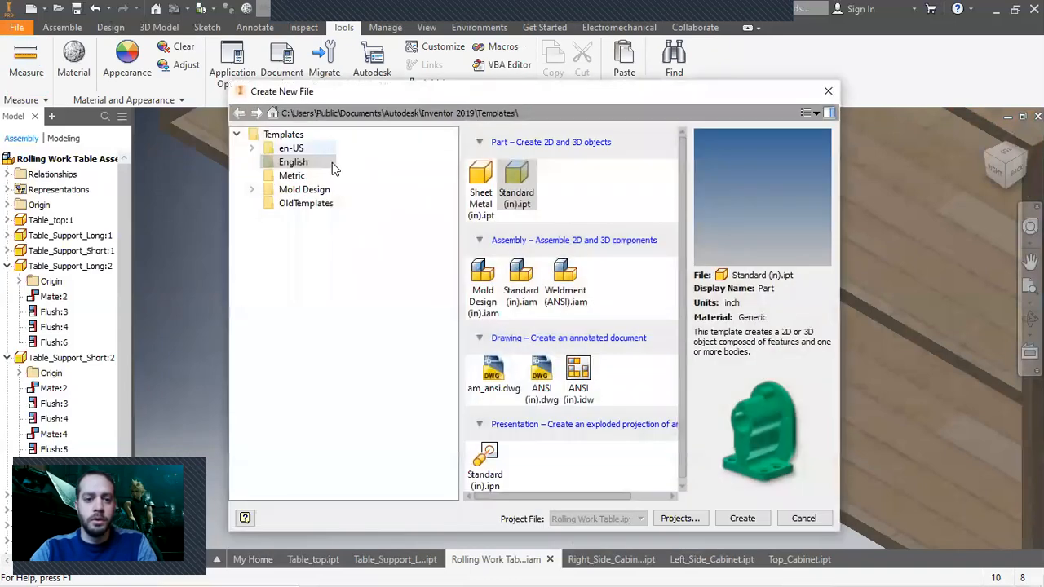
click(753, 521)
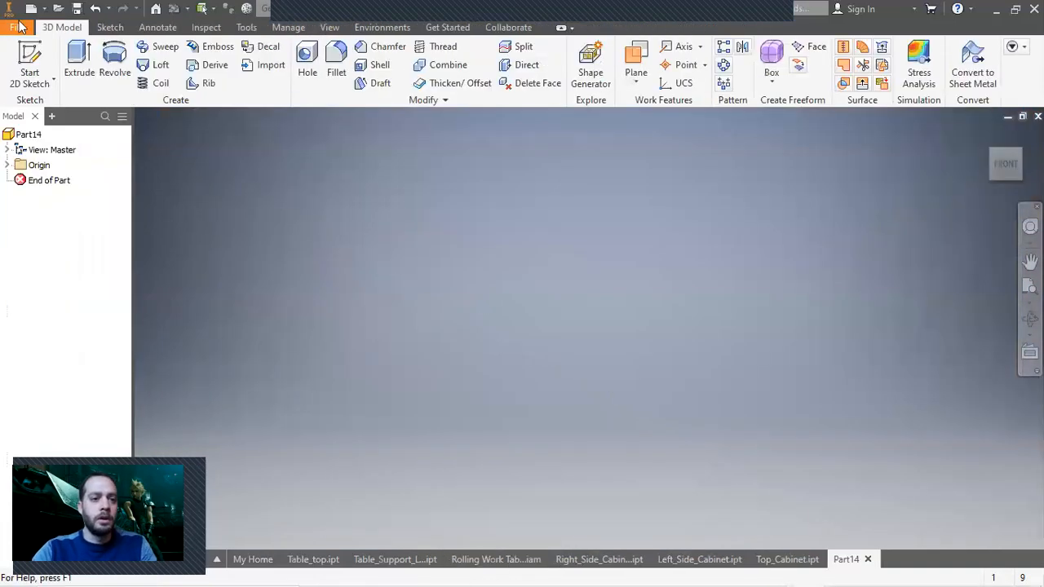
click(30, 61)
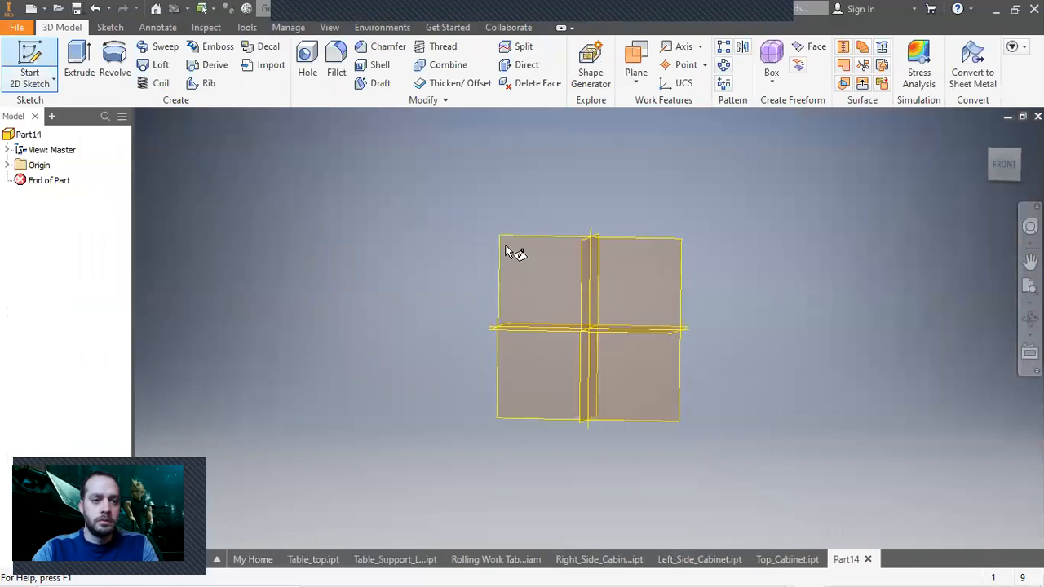
click(630, 311)
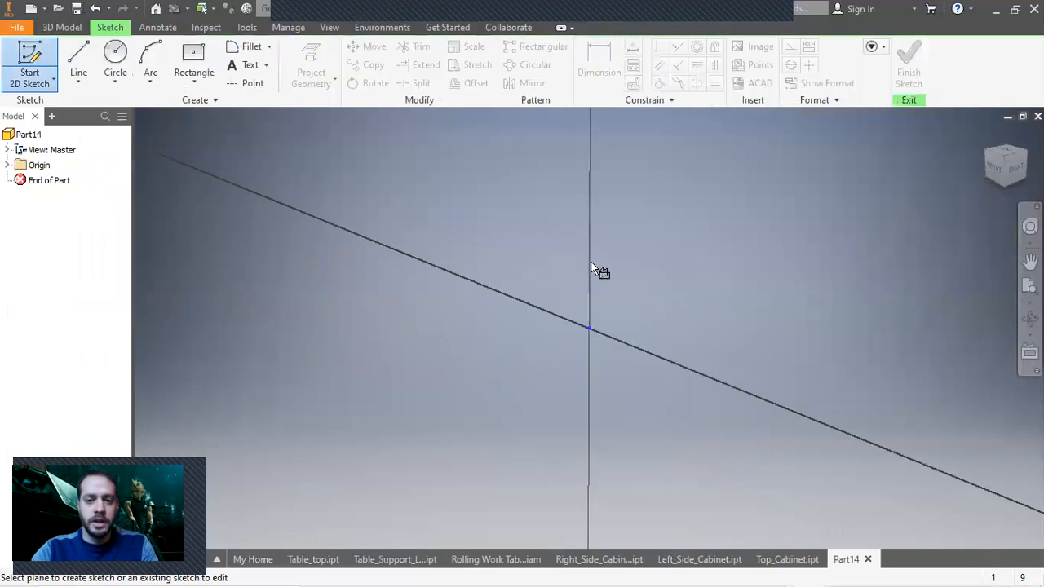
Step: Sketch a two-point rectangle from the origin, 12.75 in wide and 23.75 in high, and finish the sketch
click(197, 83)
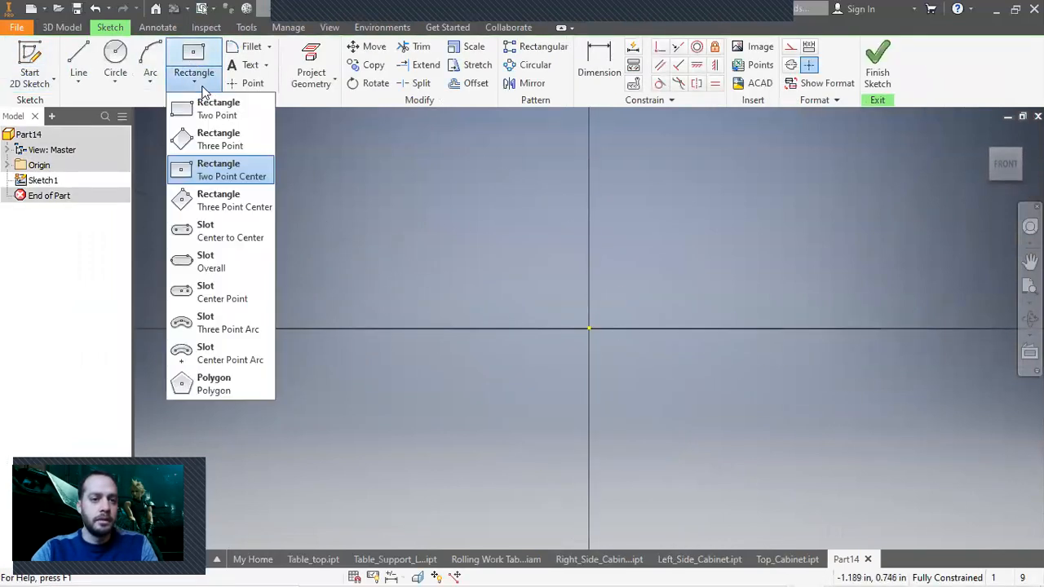
click(220, 106)
click(589, 328)
text(12.75)
key(Tab)
text(23.)
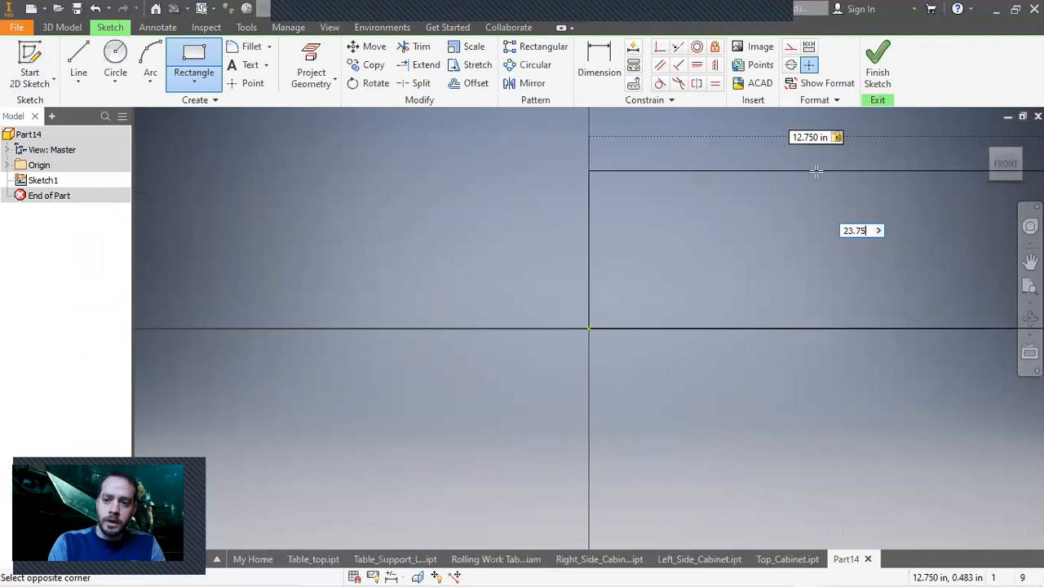
key(Return)
scroll(829, 179, down, 3)
middle_click(829, 178)
middle_click(829, 178)
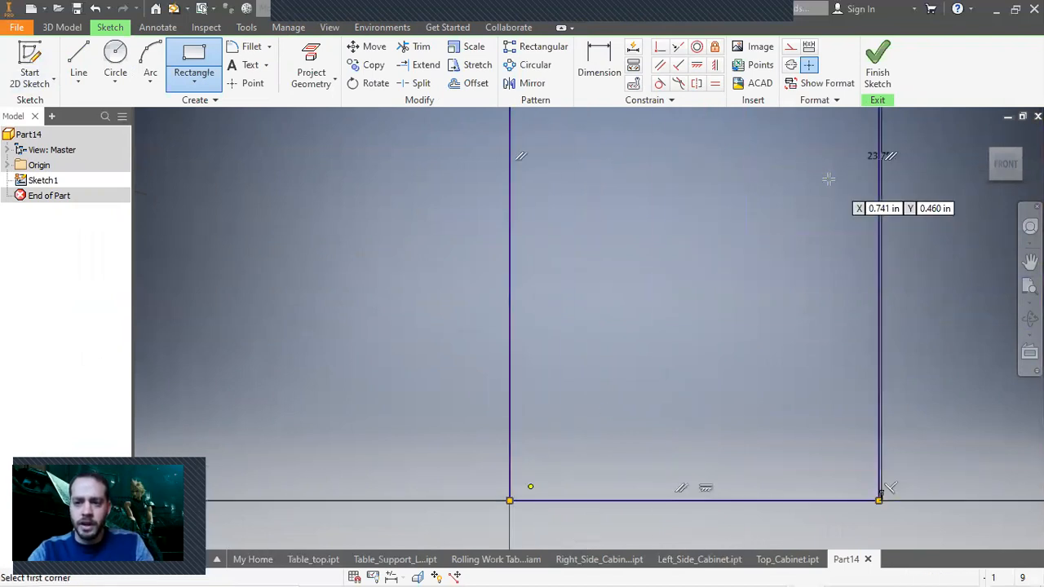
right_click(773, 205)
click(822, 207)
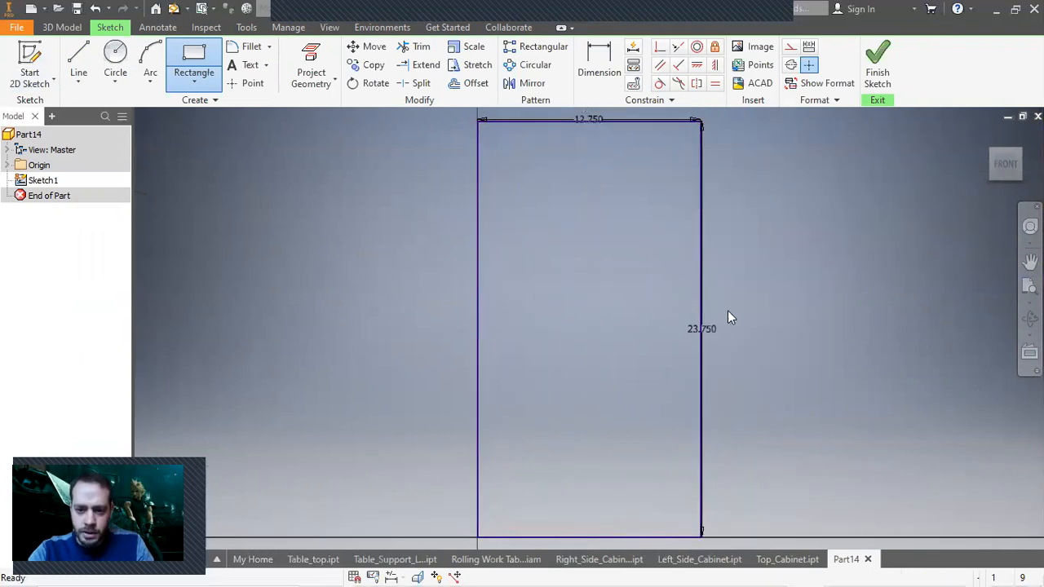
click(875, 64)
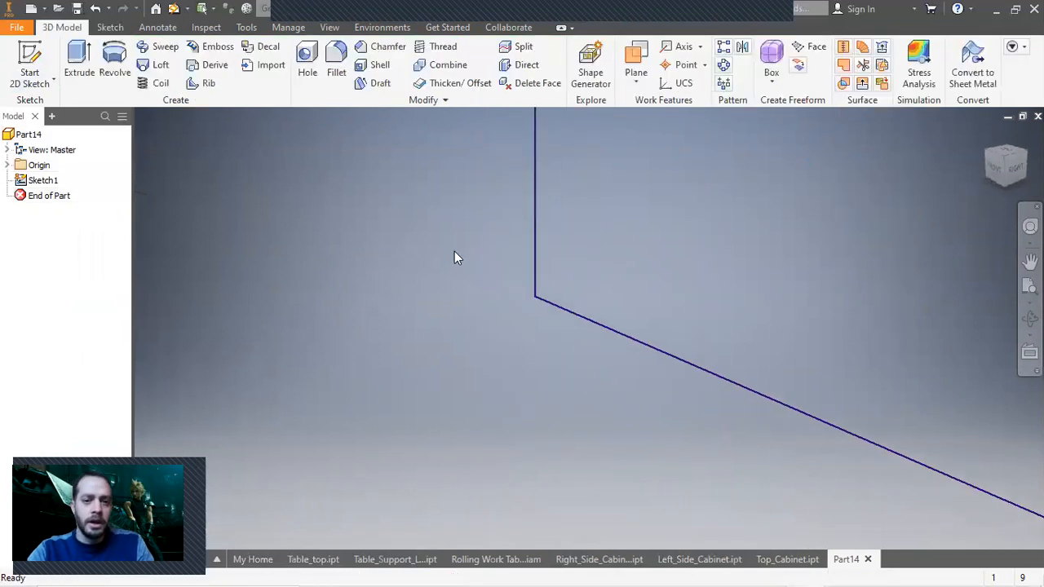
Step: Extrude the rectangular profile 0.75 in
click(79, 65)
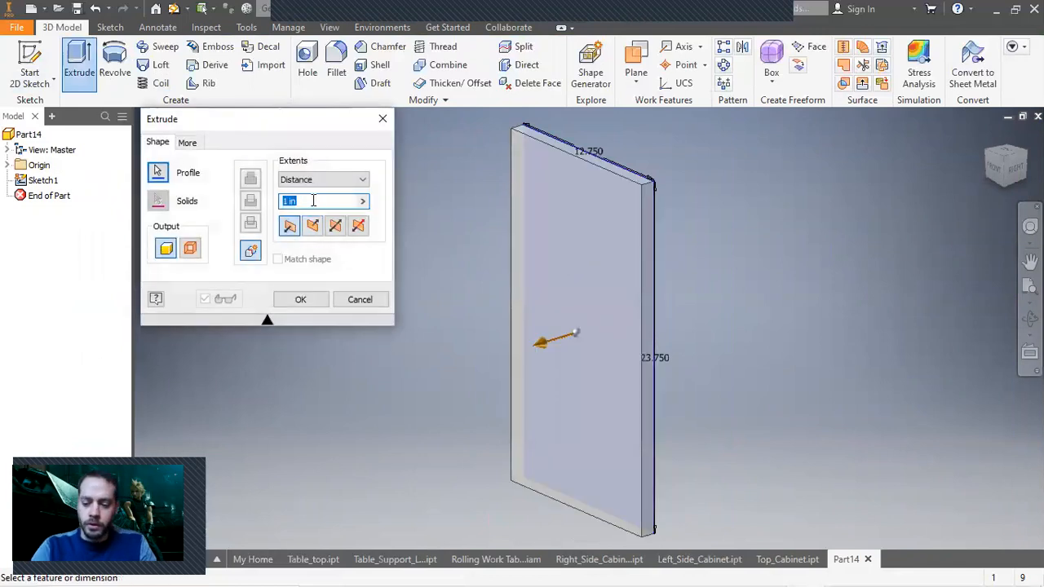
text(.75)
key(Return)
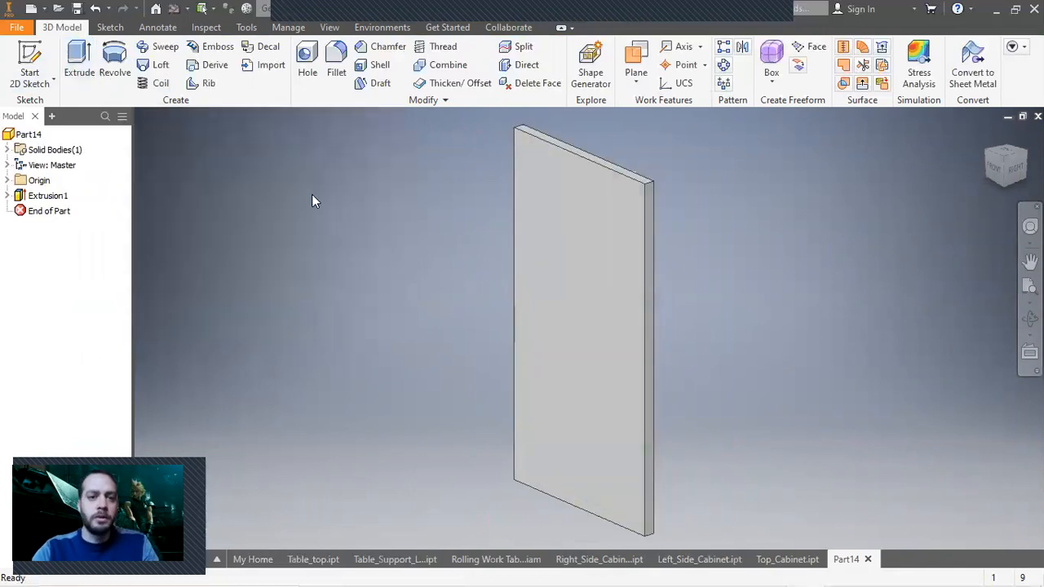
Step: Assign the Wood (Maple) material to the extruded panel
click(316, 9)
scroll(294, 236, down, 10)
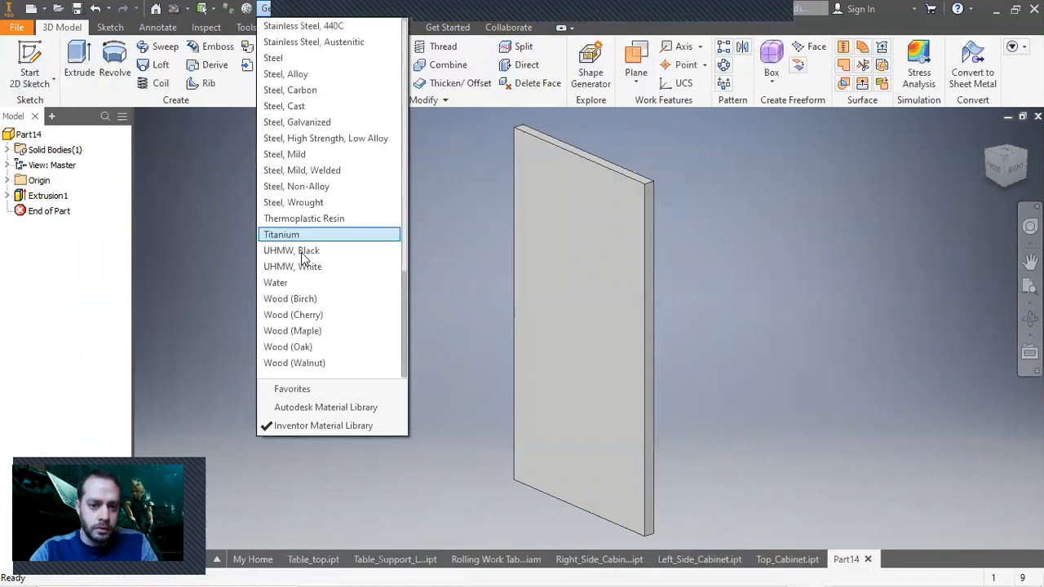
click(320, 331)
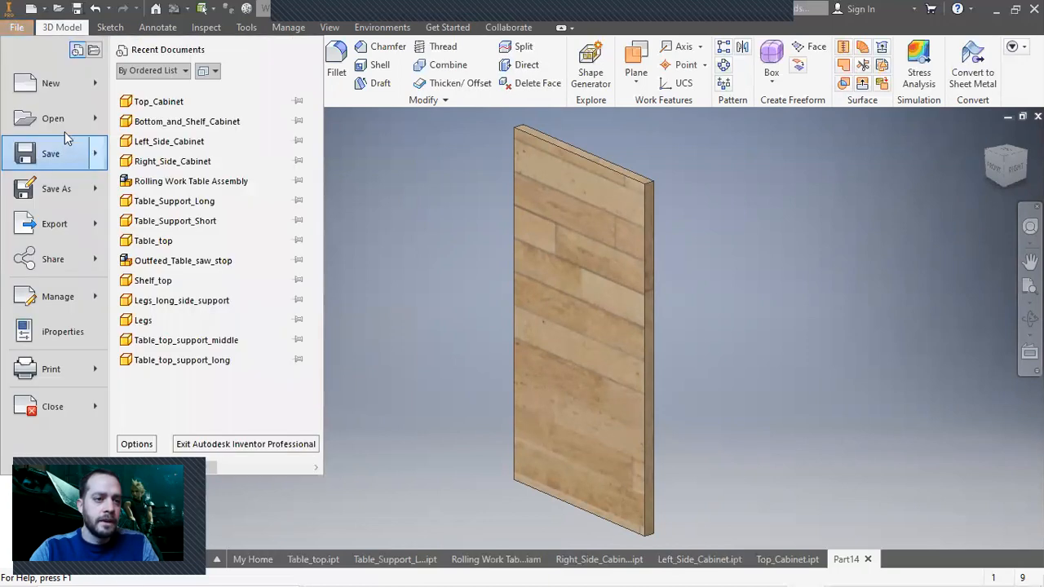
Step: Save the new part as Cabinet_Divider in the Rolling Work Table folder
click(56, 187)
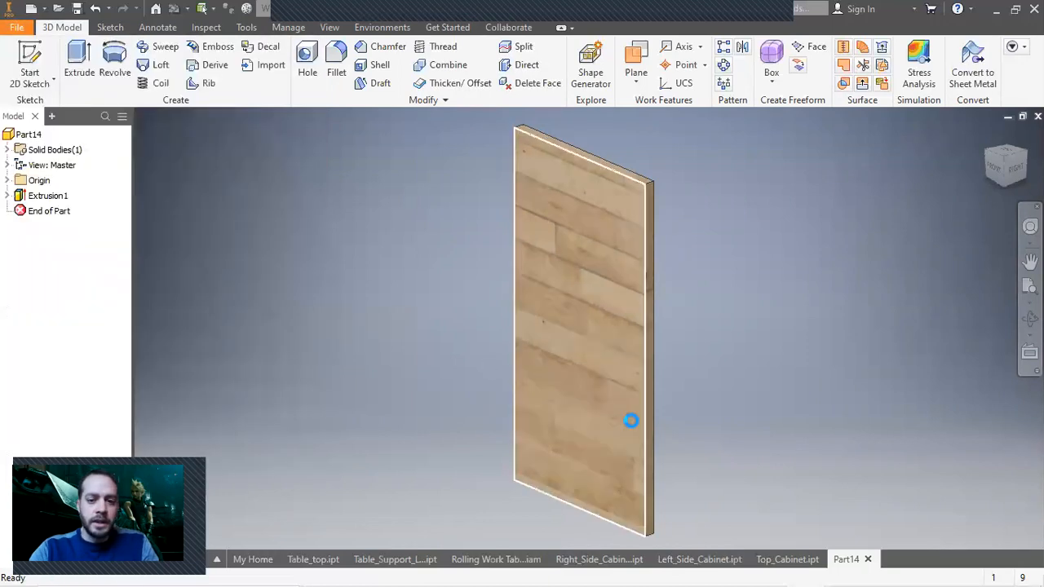
text(CAbinet_Divider)
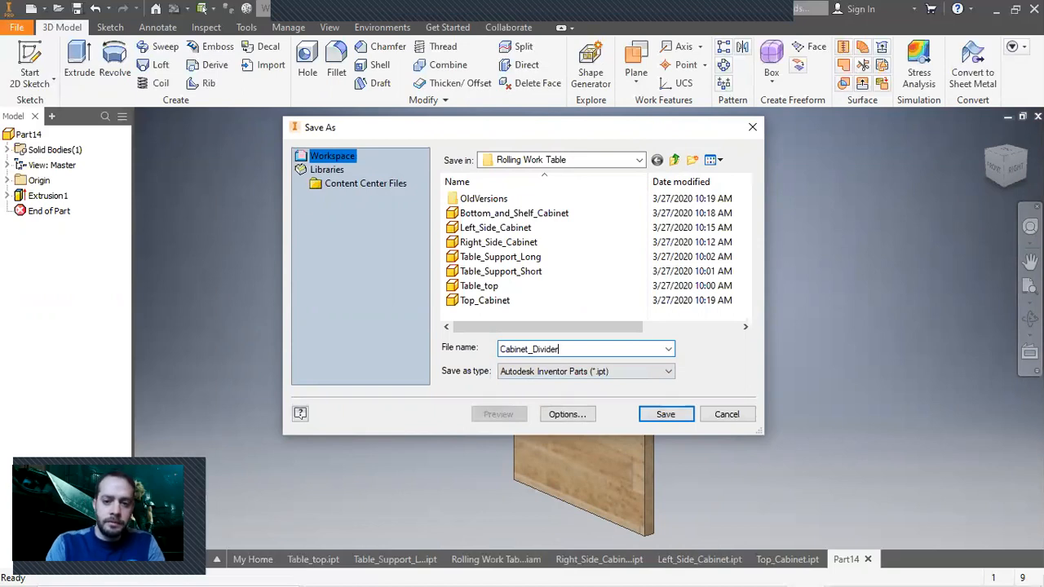
click(685, 415)
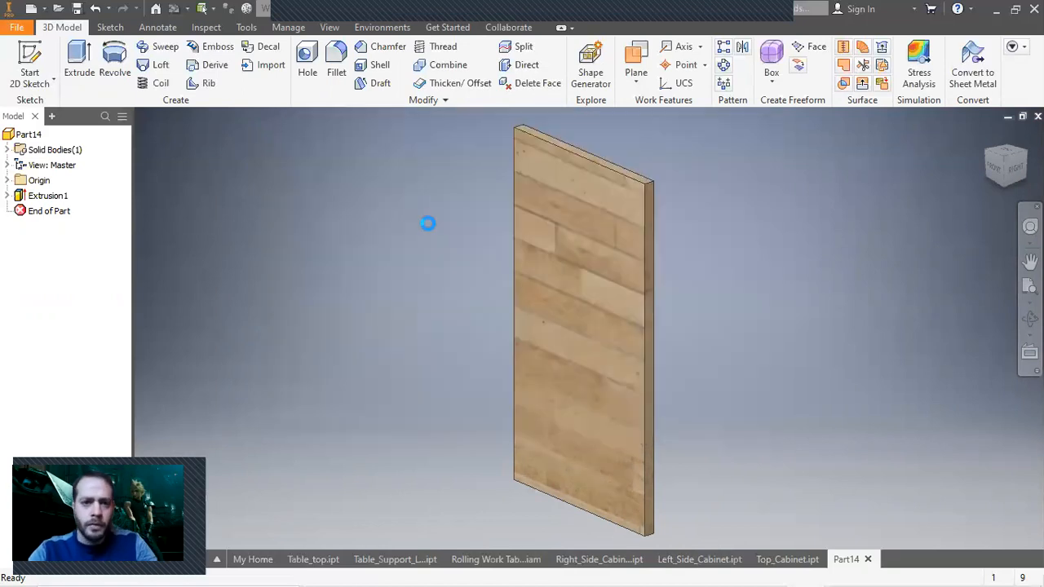
Step: Switch to the Rolling Work Table assembly and place one Cabinet_Divider component beside the cabinet
click(496, 559)
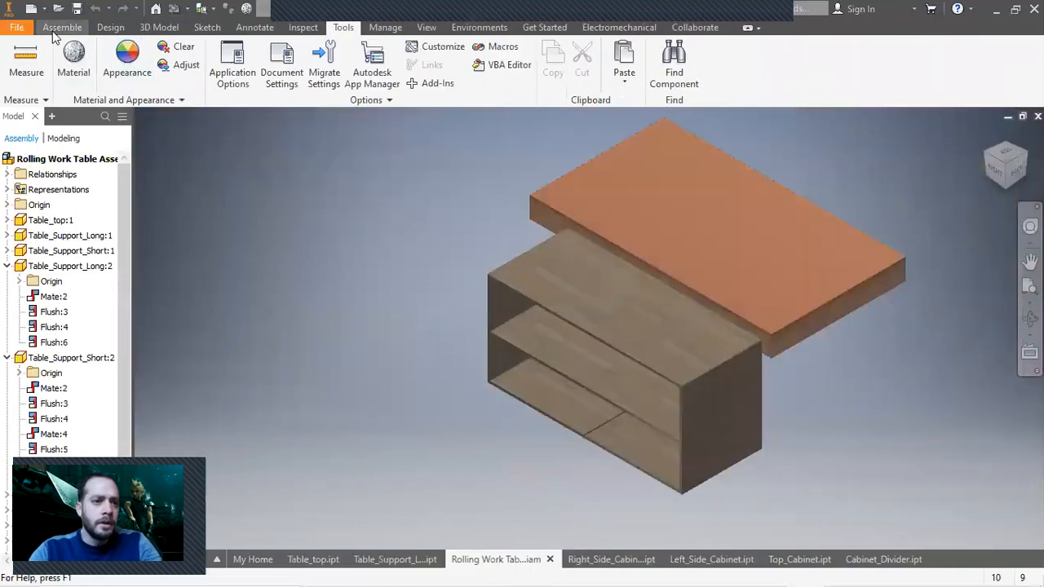
click(52, 29)
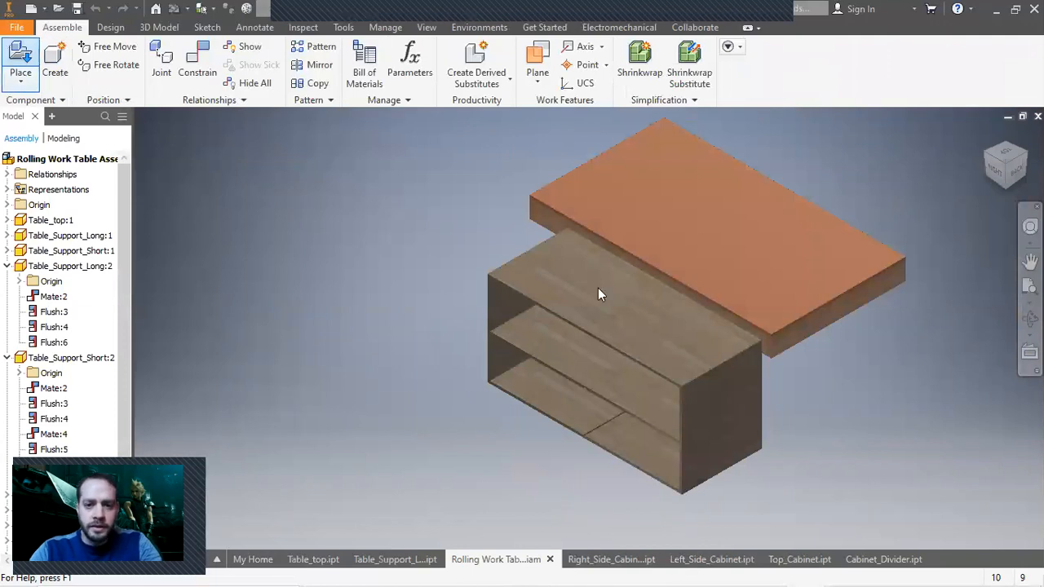
key(p)
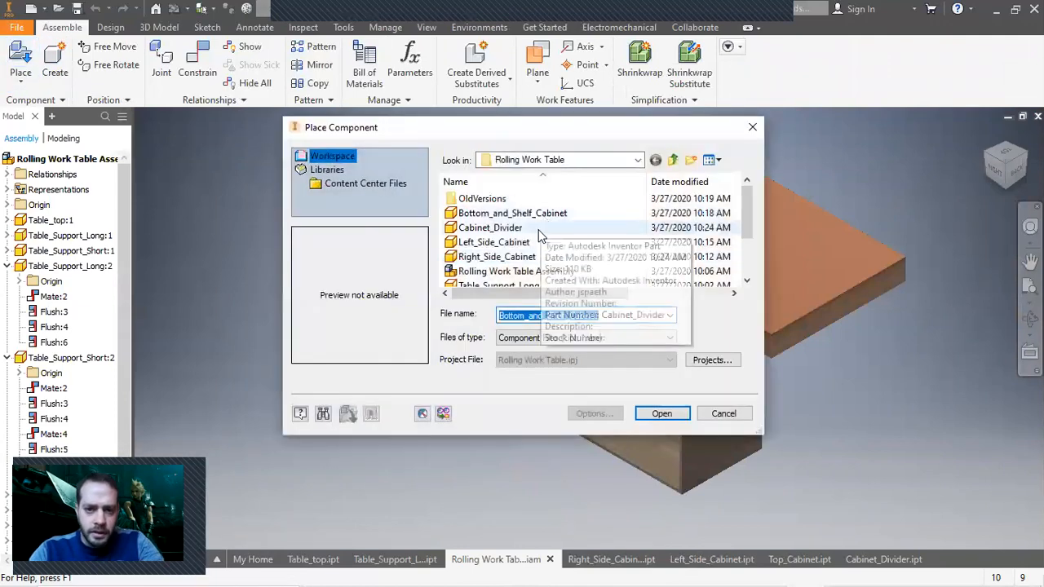
double_click(537, 232)
click(392, 414)
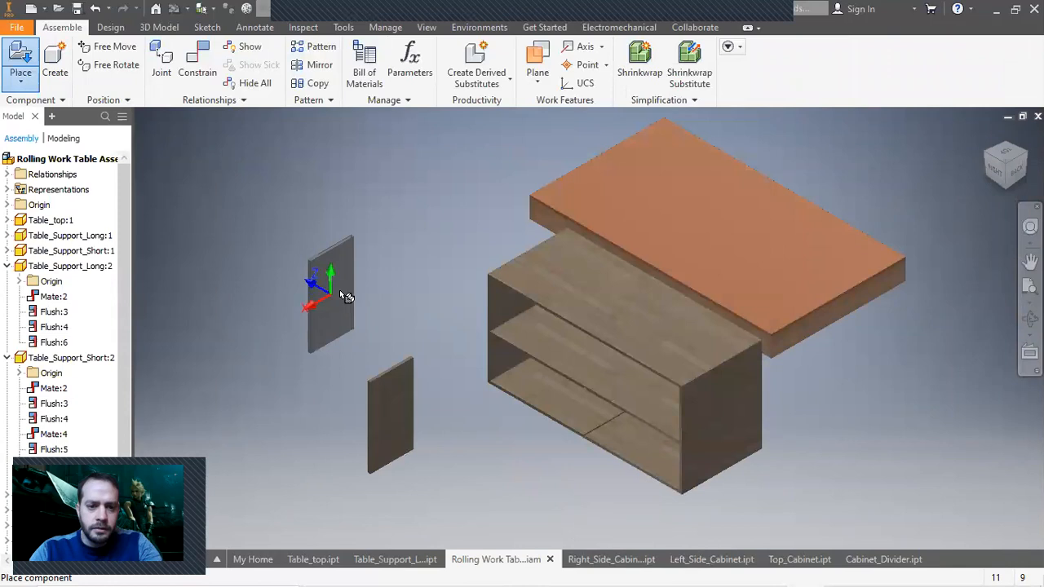
right_click(390, 296)
click(391, 297)
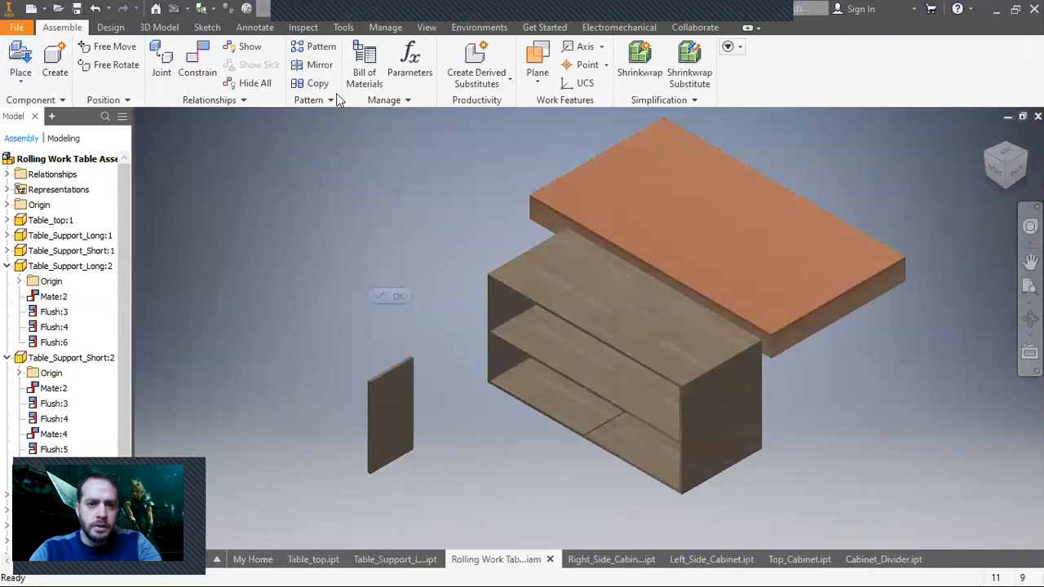
Step: Mate the divider's long narrow edge face to the floor of the groove in the cabinet's bottom panel
click(198, 61)
scroll(377, 412, up, 5)
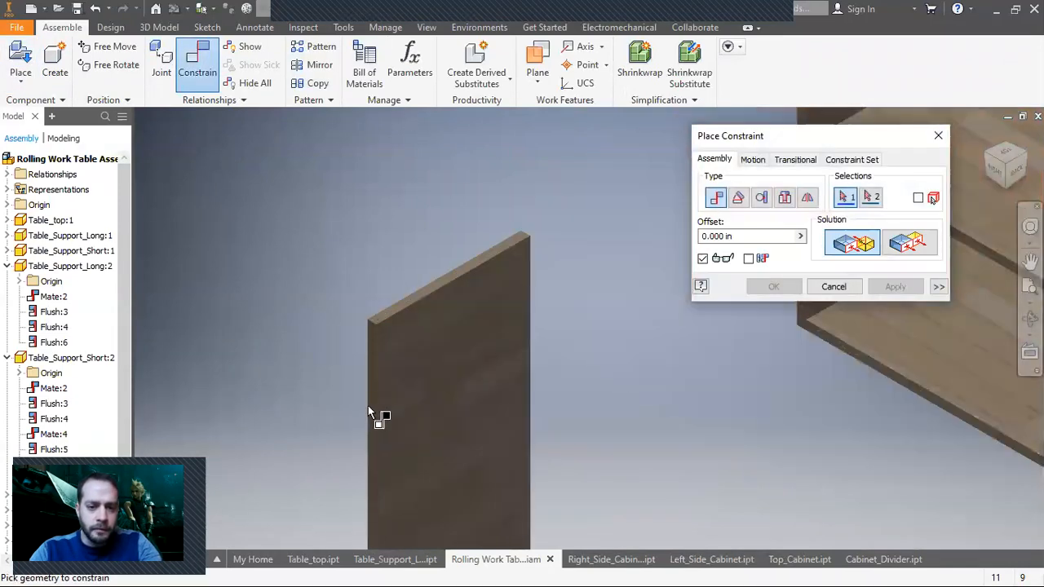
scroll(374, 414, up, 3)
click(379, 420)
scroll(379, 420, down, 8)
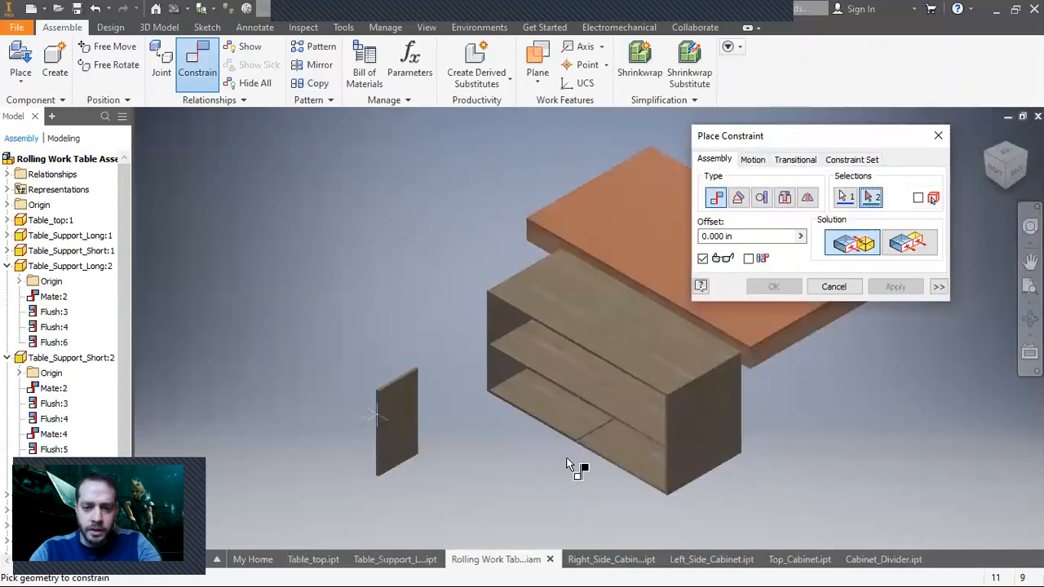
scroll(634, 427, up, 6)
click(655, 441)
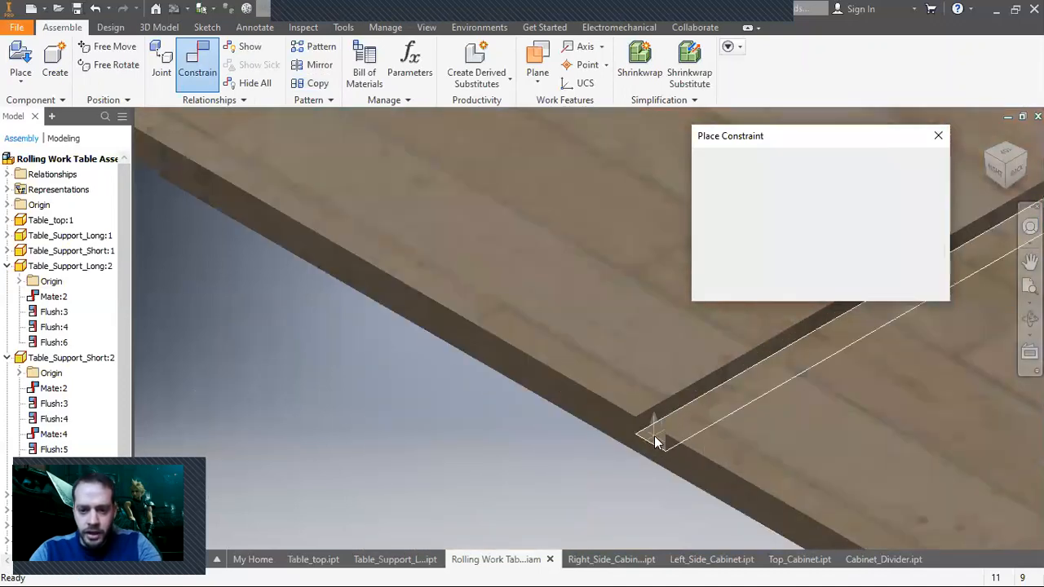
click(894, 287)
Step: Constrain the divider's front edge flush with the front face of the bottom panel
click(911, 243)
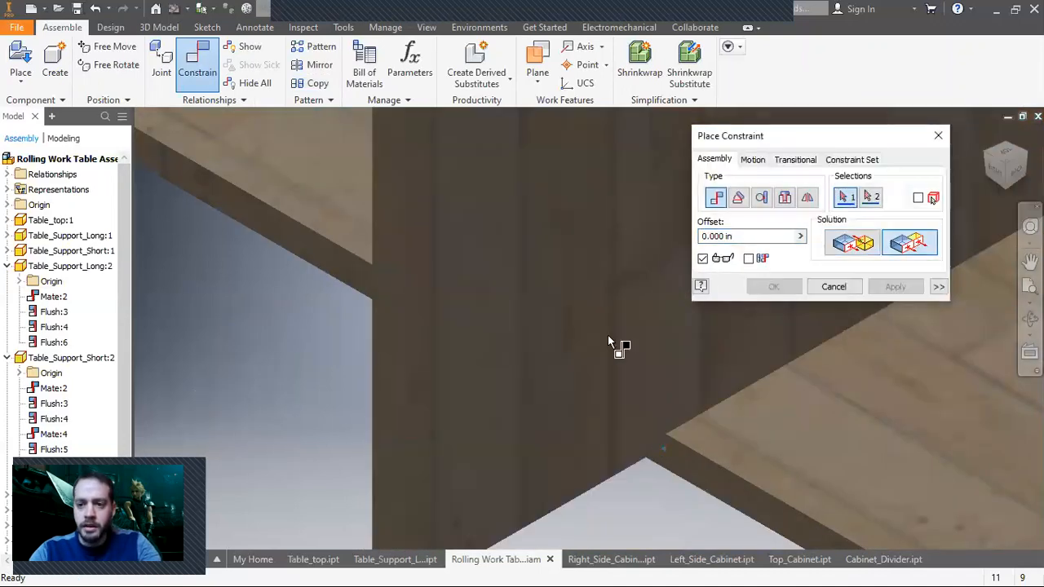
click(624, 466)
click(690, 471)
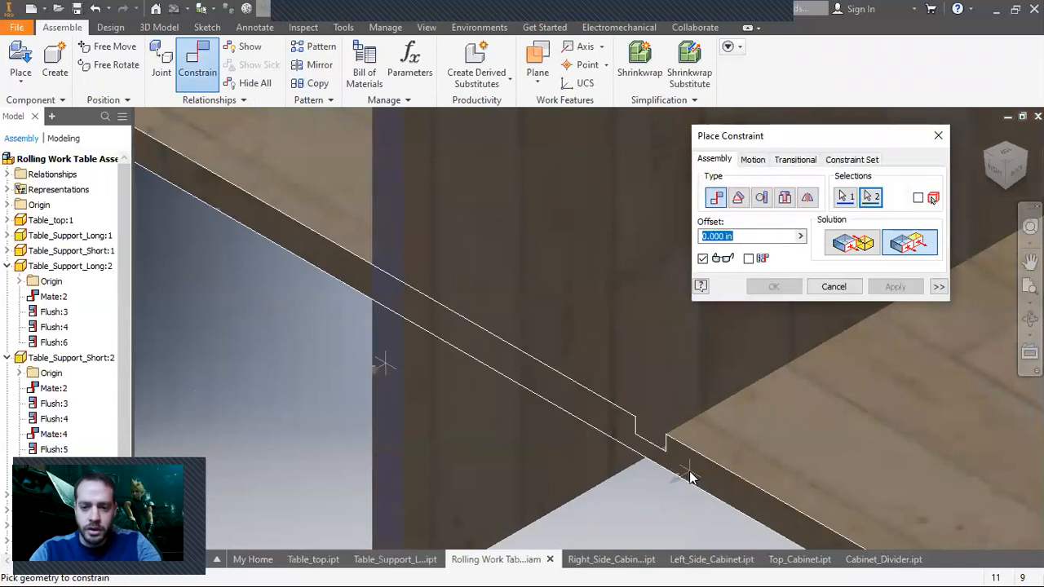
click(893, 286)
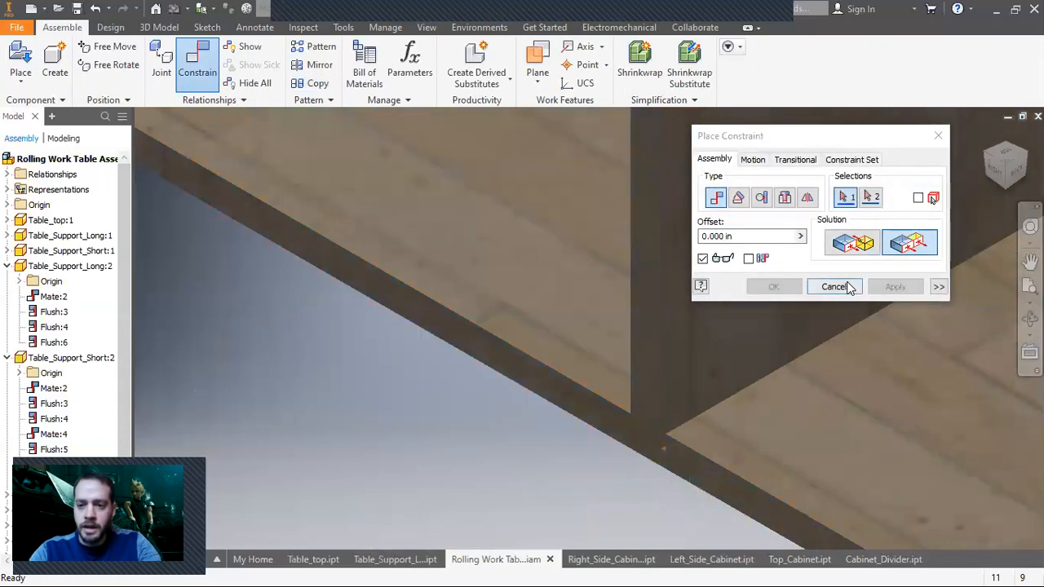
click(834, 286)
Step: Mate the divider's broad side face to the side wall of the bottom panel's groove
drag(665, 333, 605, 305)
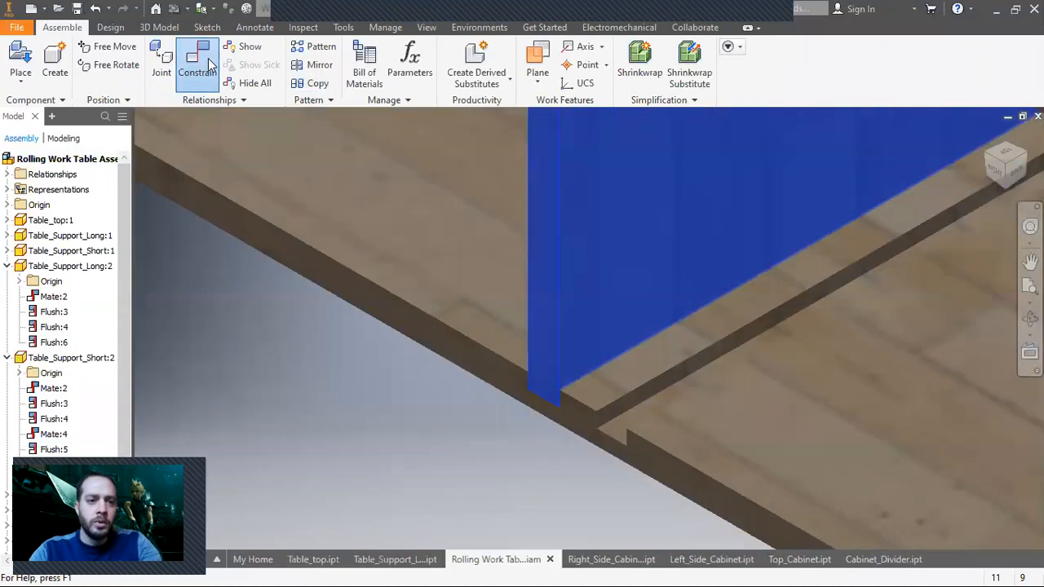
click(197, 64)
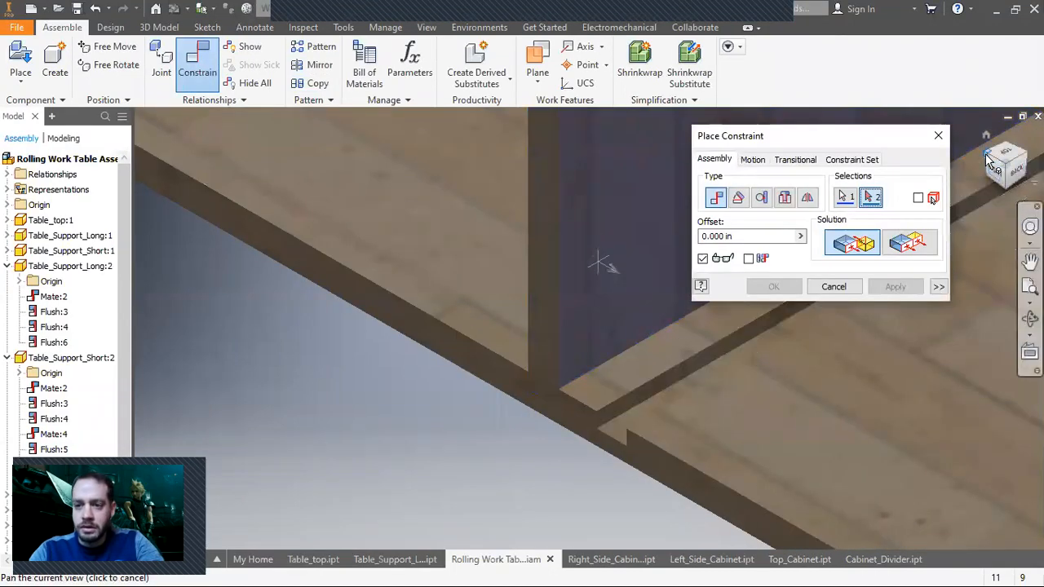
click(987, 155)
scroll(751, 483, up, 4)
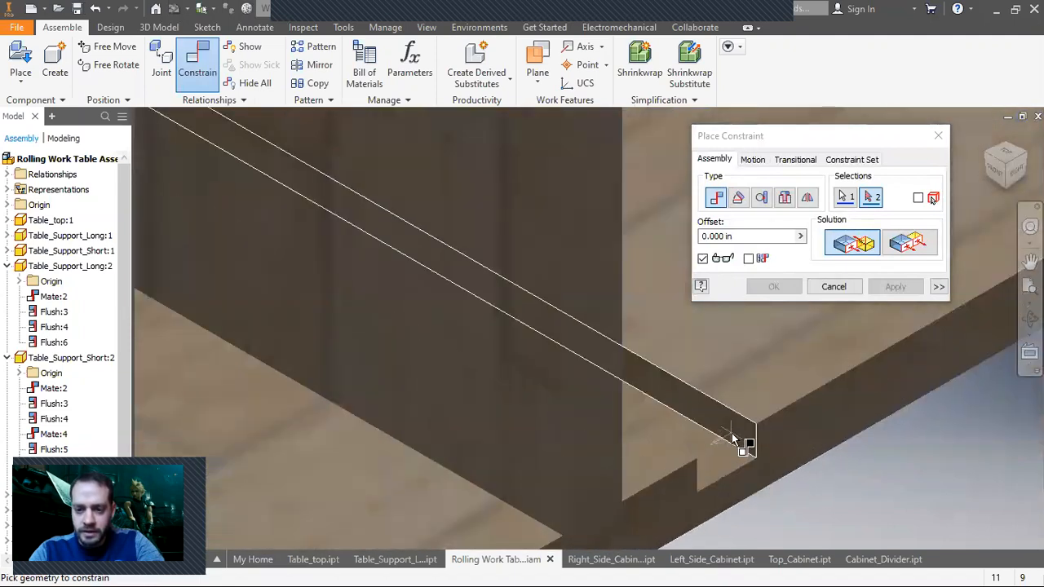
click(732, 441)
click(895, 287)
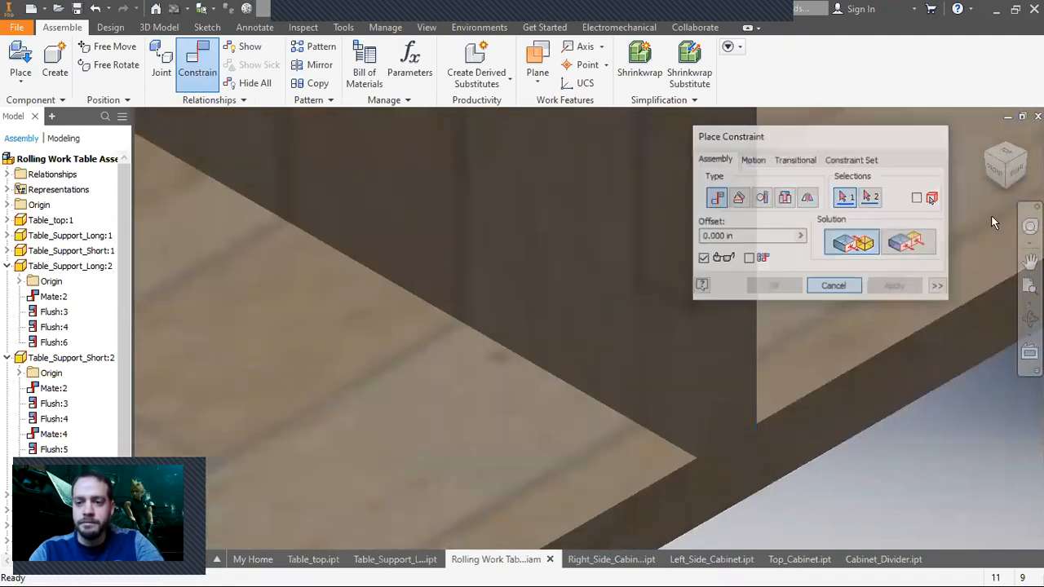
click(938, 136)
Step: Delete the middle shelf above the divider from the cabinet assembly
click(986, 136)
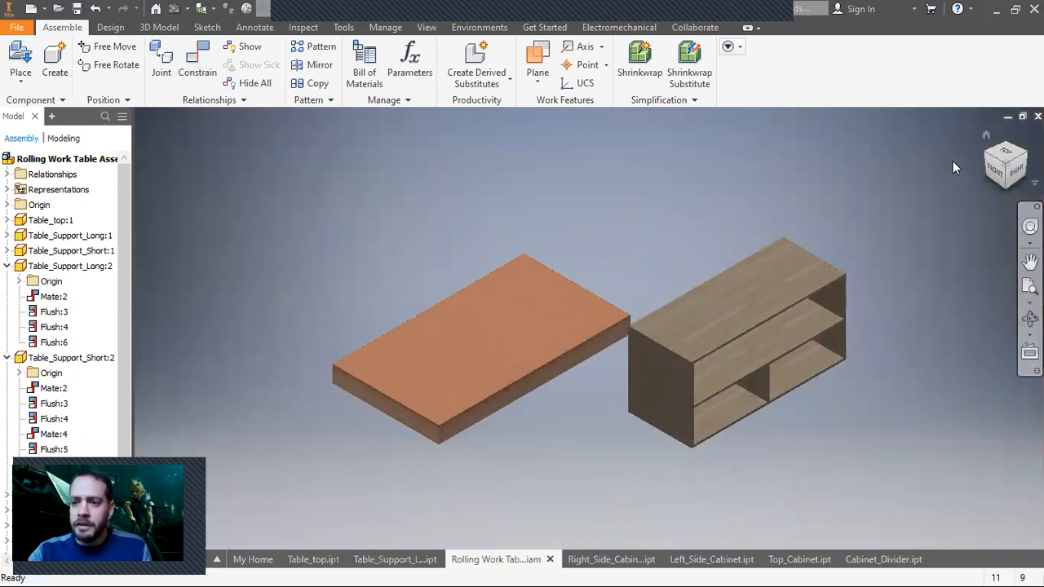
click(989, 156)
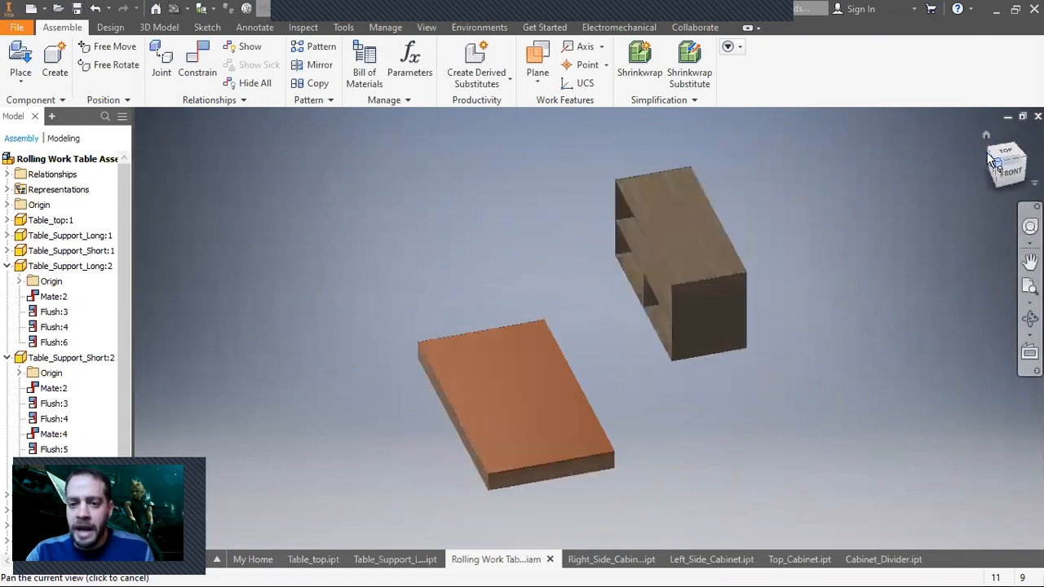
scroll(588, 288, down, 5)
scroll(501, 246, down, 8)
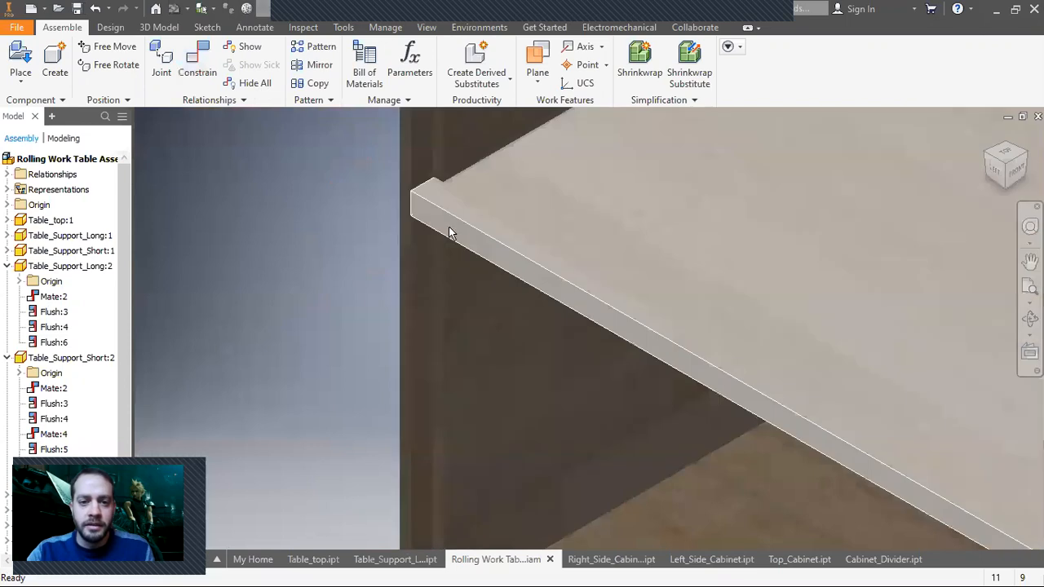
scroll(479, 273, up, 8)
scroll(731, 478, down, 8)
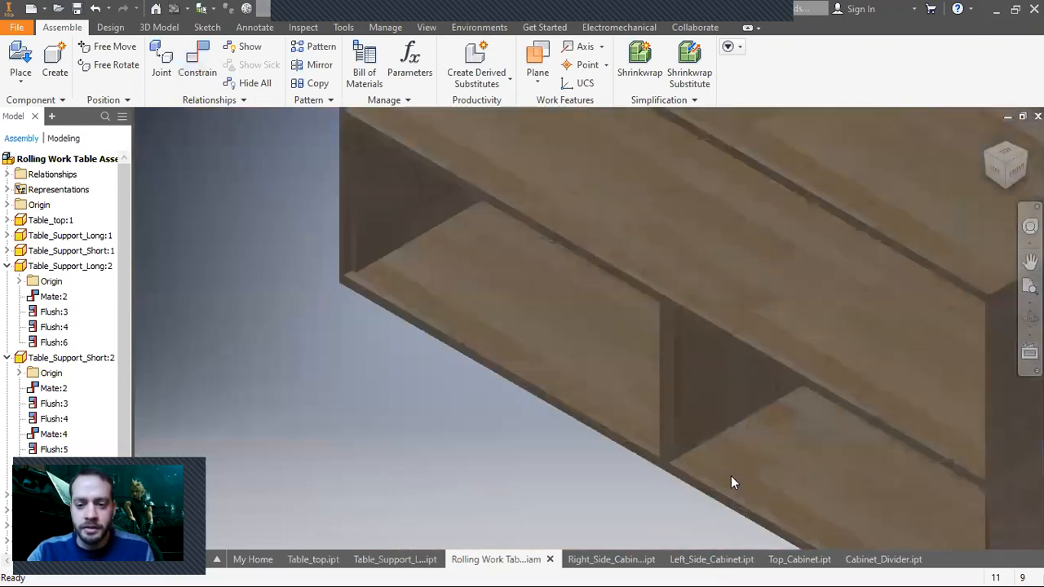
scroll(559, 500, up, 8)
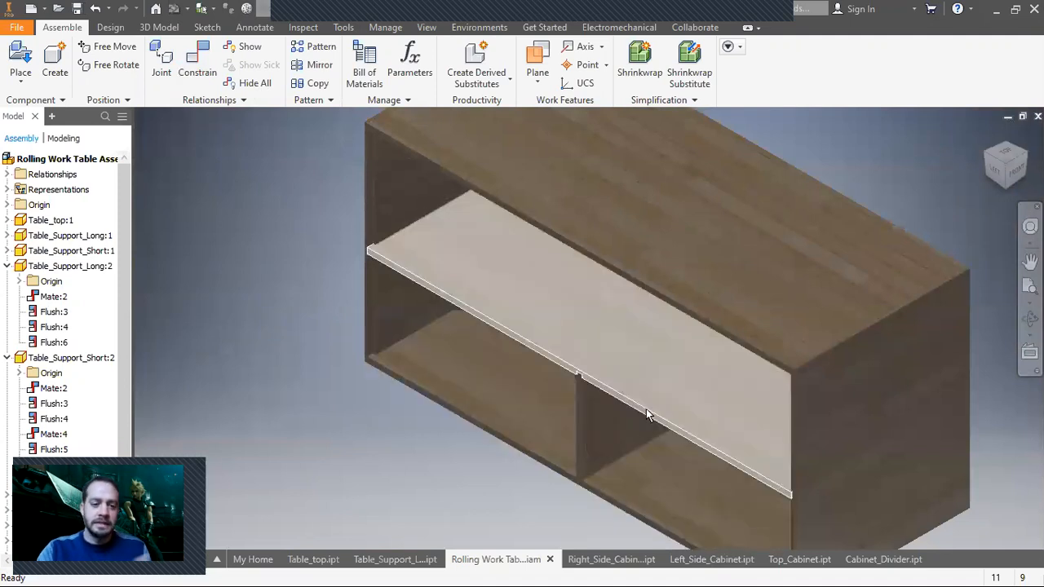
mouse_move(670, 438)
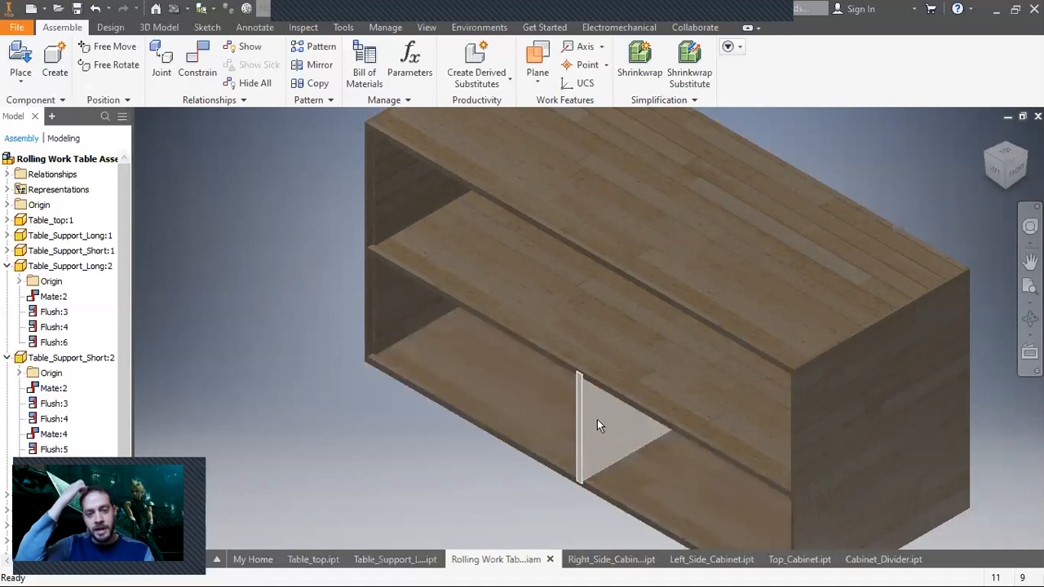
mouse_move(597, 425)
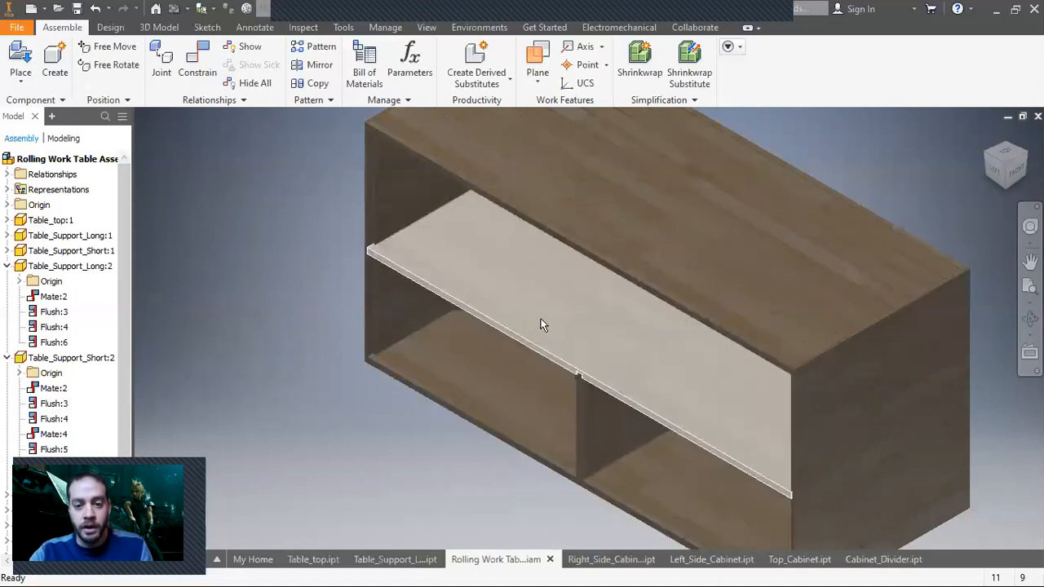
click(500, 314)
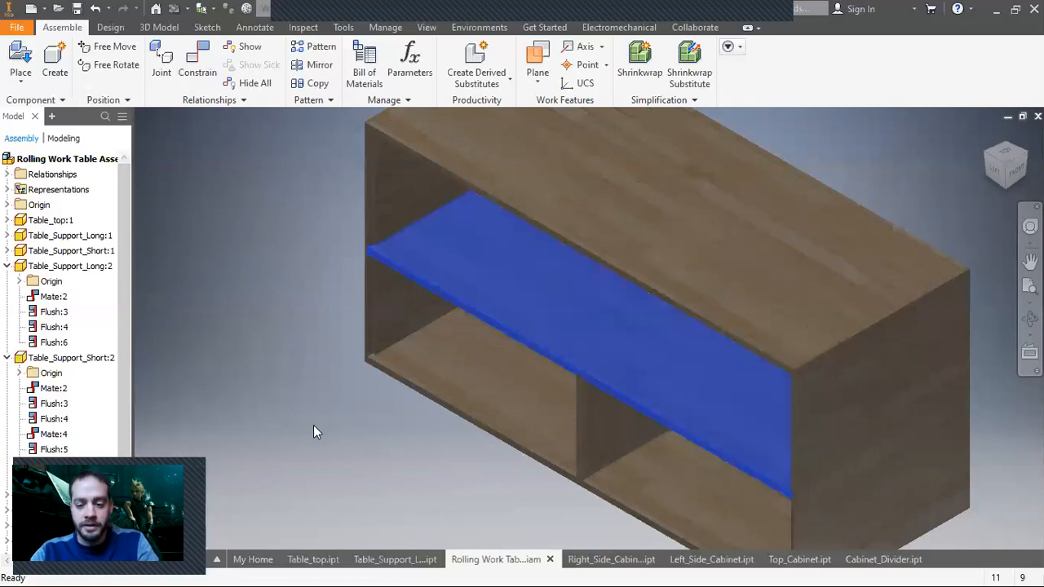
key(Delete)
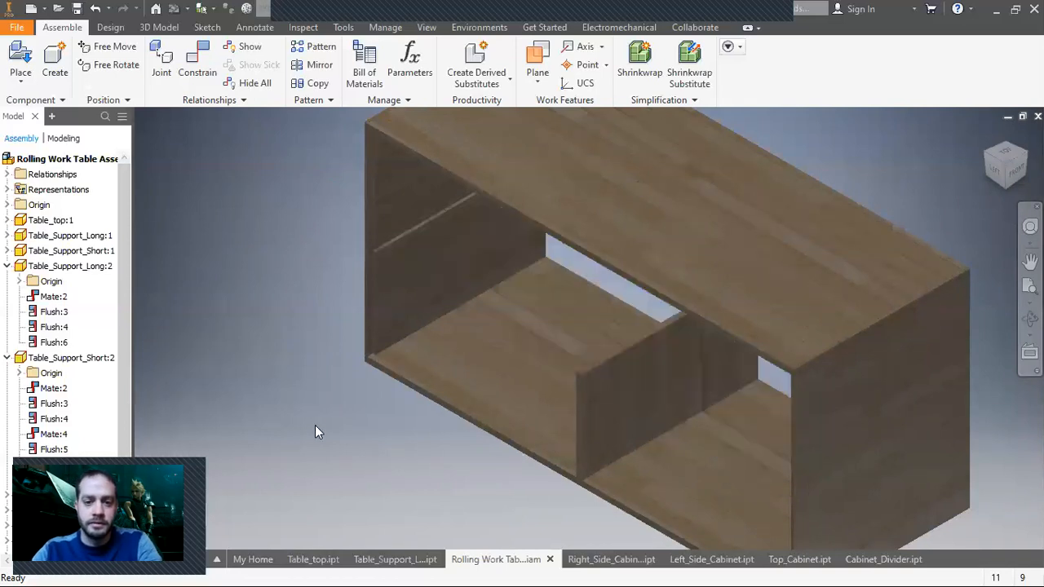
Step: Open the Cabinet_Divider part, change its sketch's long dimension to 23.75 in-.75, and finish the sketch
double_click(588, 418)
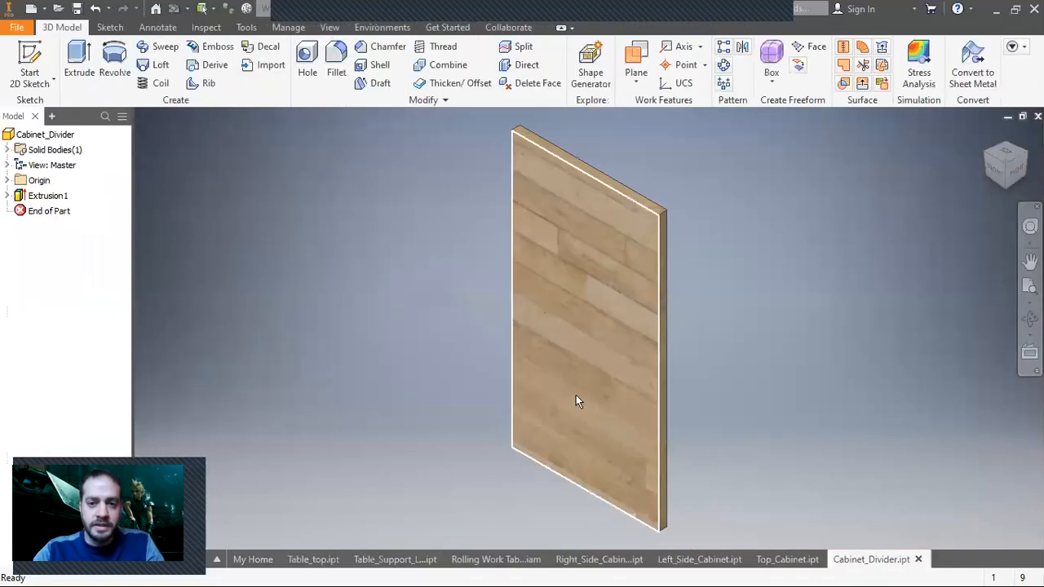
click(7, 196)
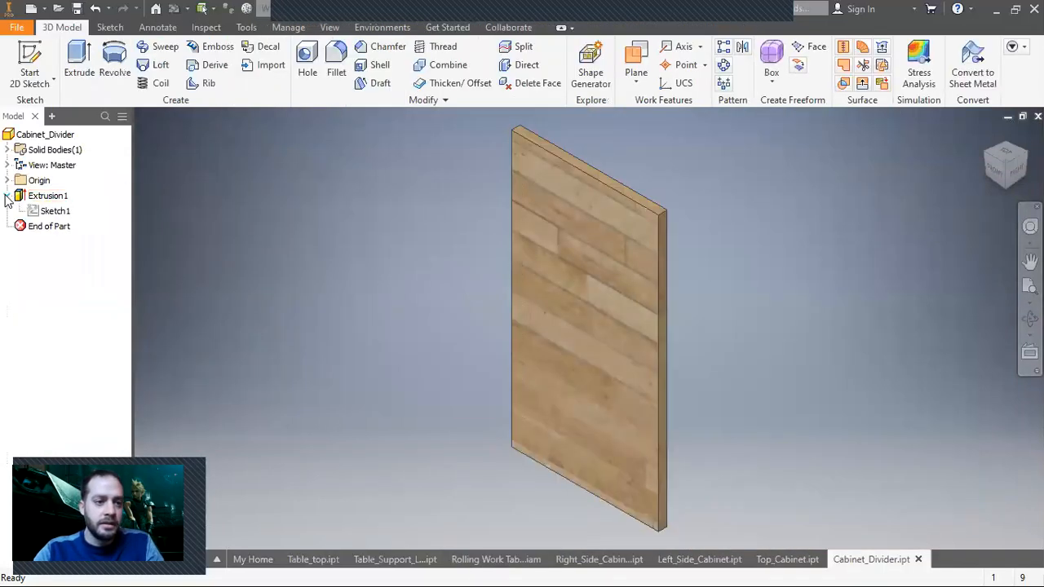
double_click(50, 212)
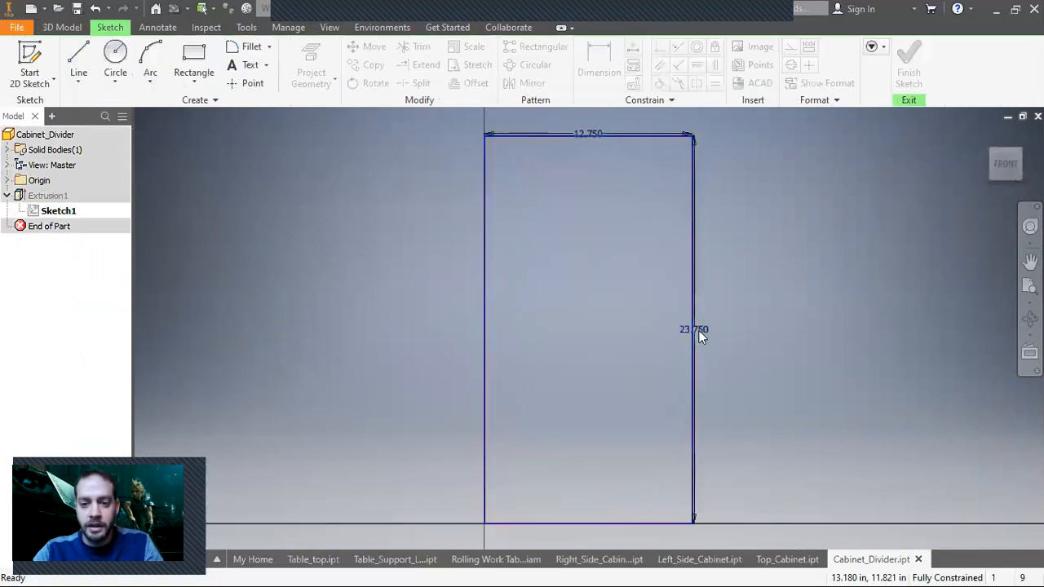
double_click(695, 330)
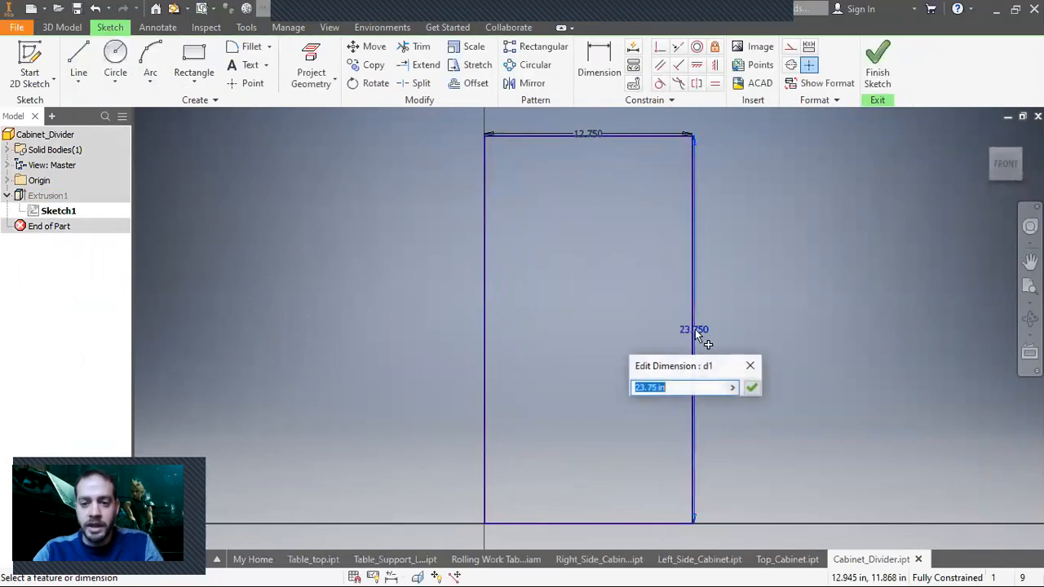
click(676, 387)
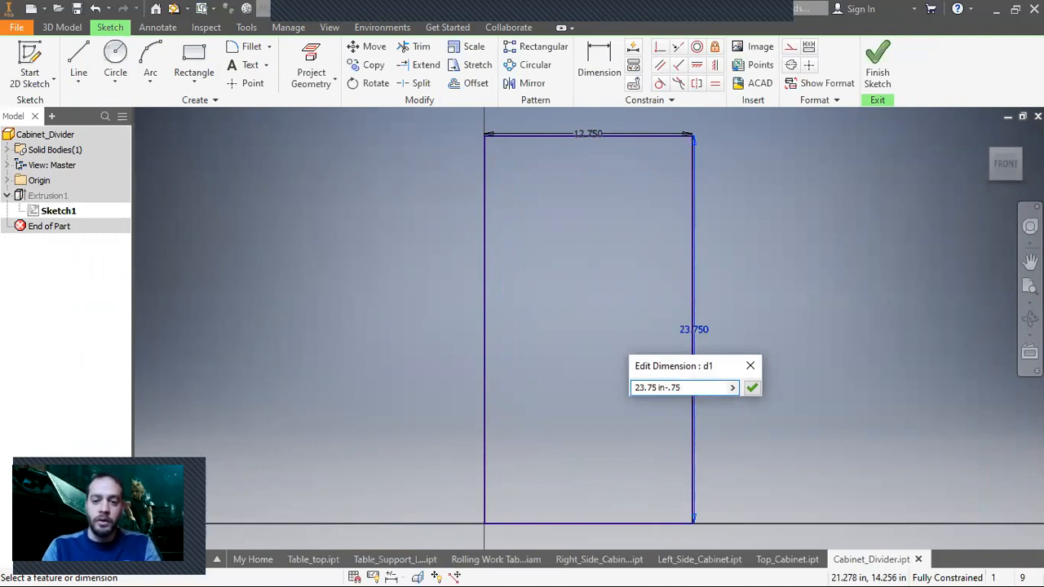
key(Return)
click(877, 61)
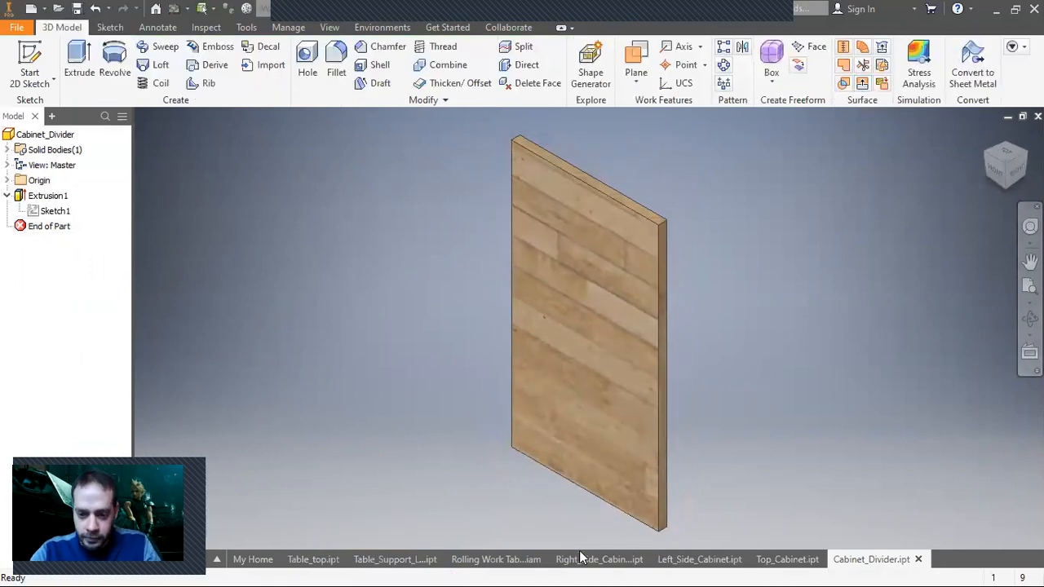
Step: In the rolling work table assembly, edit the bottom panel in place and start a sketch on its upper face
click(501, 560)
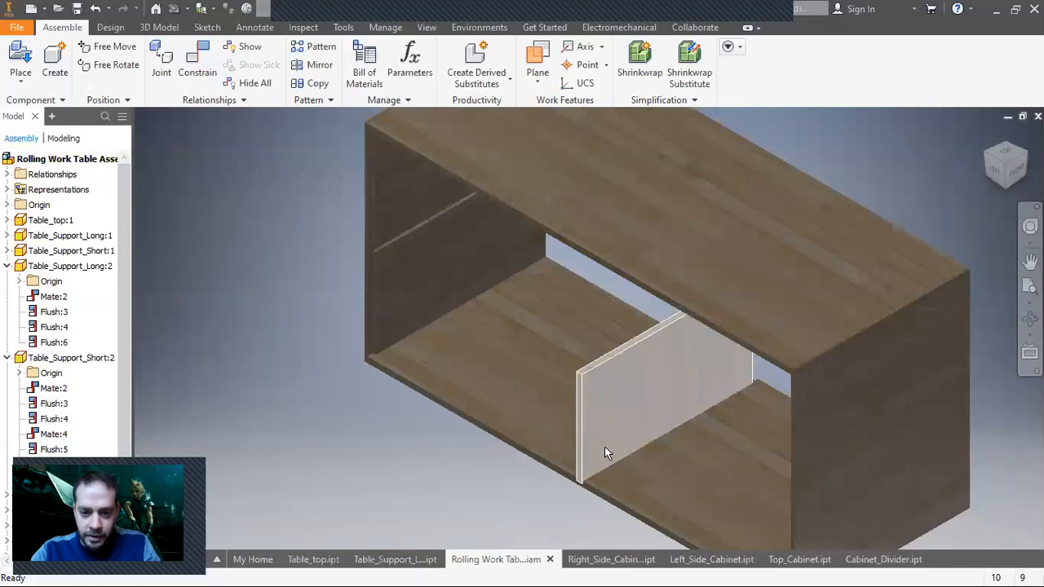
click(621, 432)
scroll(608, 455, down, 5)
drag(651, 405, 625, 457)
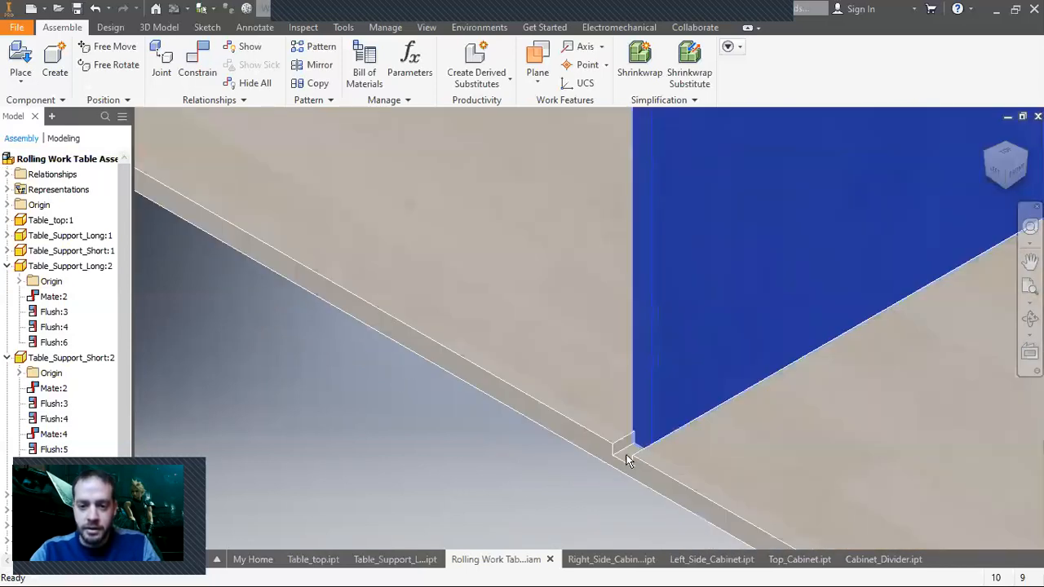
click(592, 436)
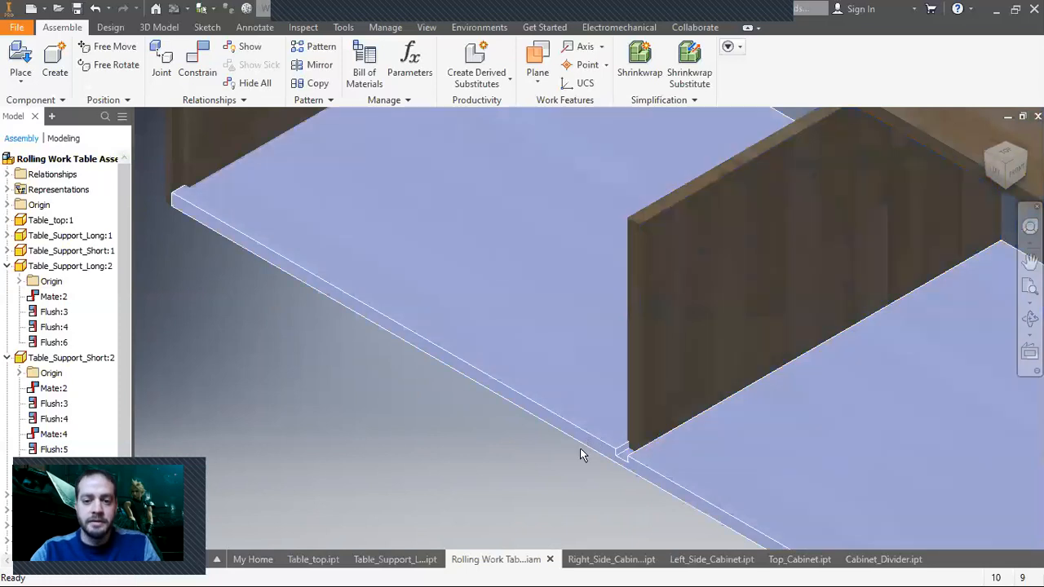
double_click(580, 448)
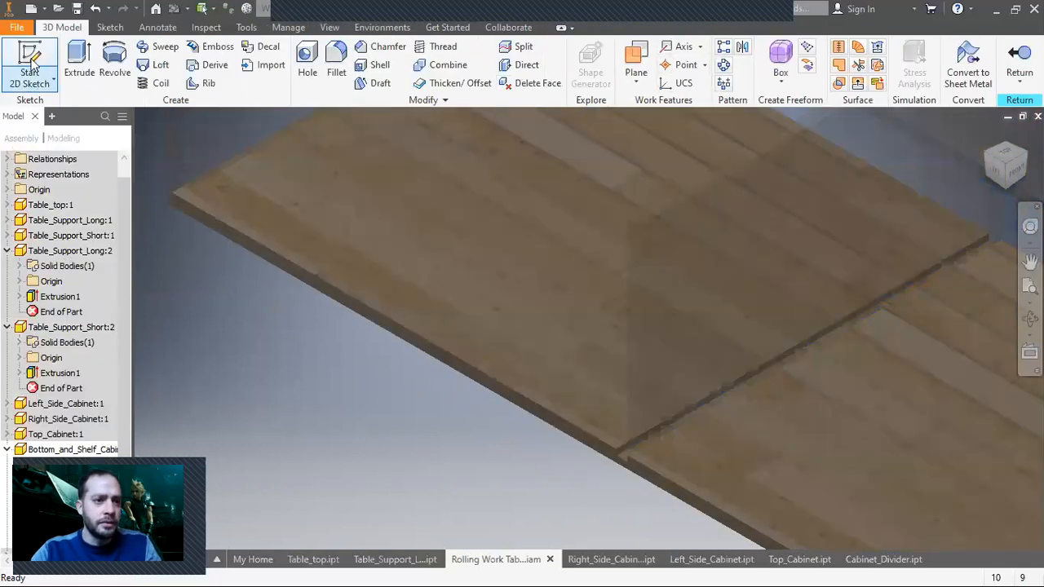
click(33, 65)
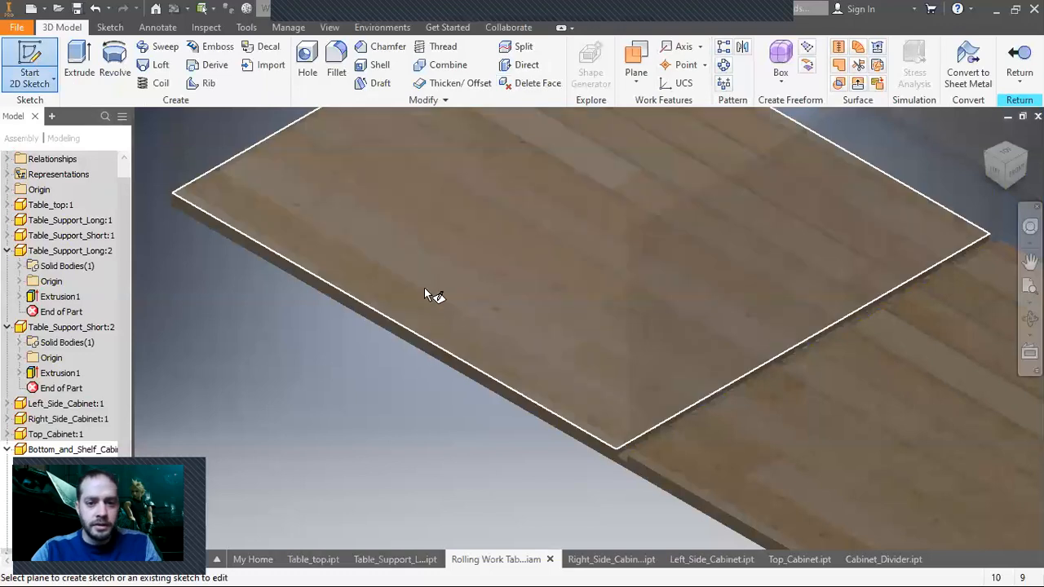
click(461, 329)
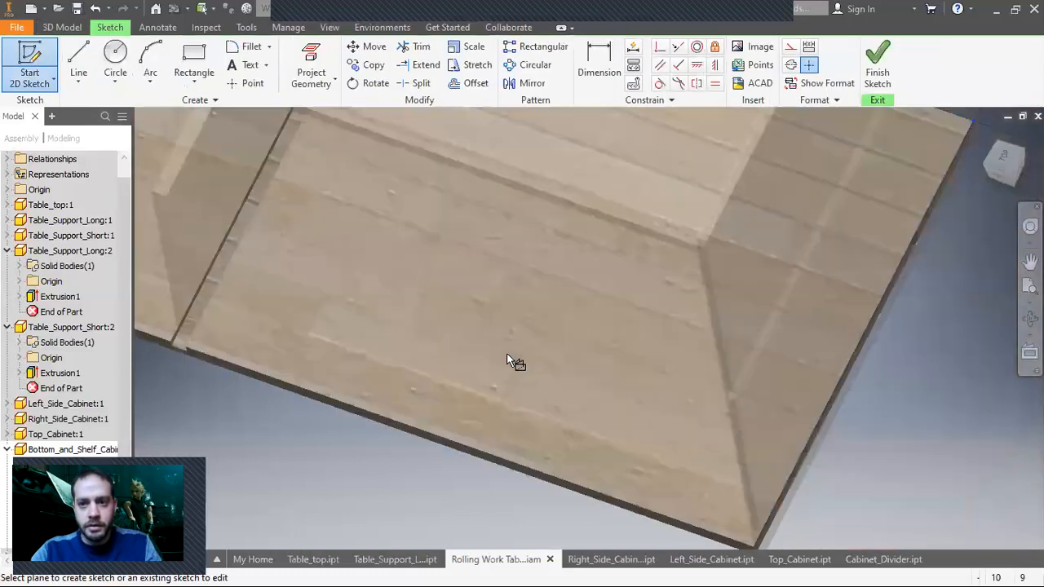
scroll(521, 416, up, 5)
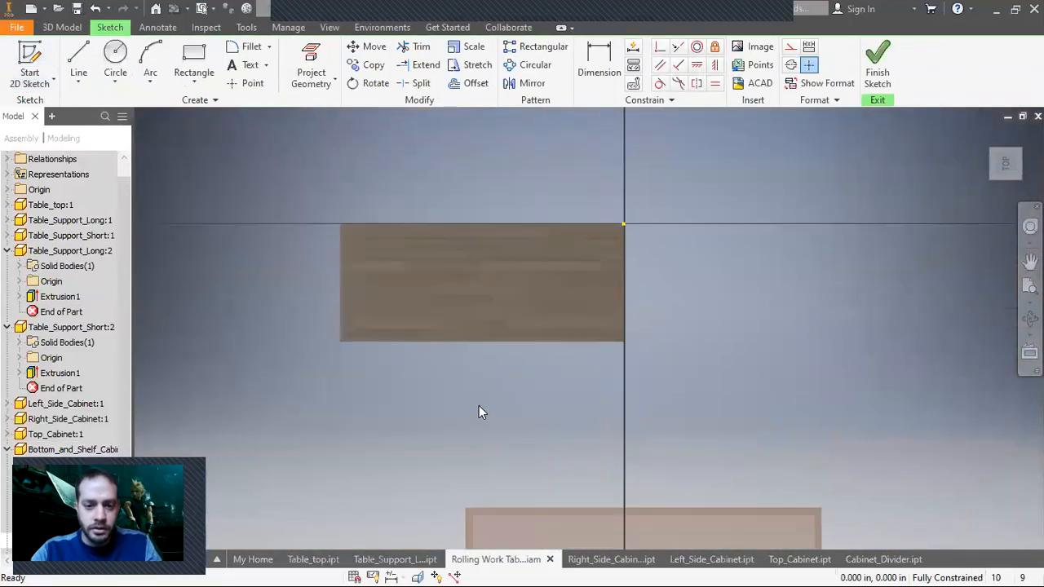
Step: Sketch a 57.25 in by 0.75 in rectangle along the full front edge of the bottom panel and finish the sketch
click(194, 65)
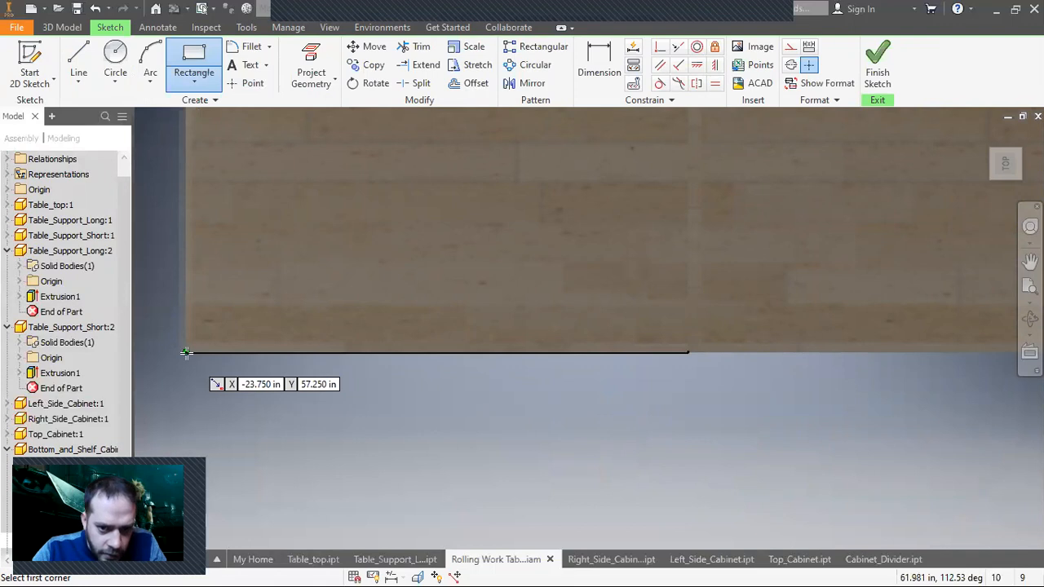
click(186, 353)
middle_drag(888, 317, 465, 248)
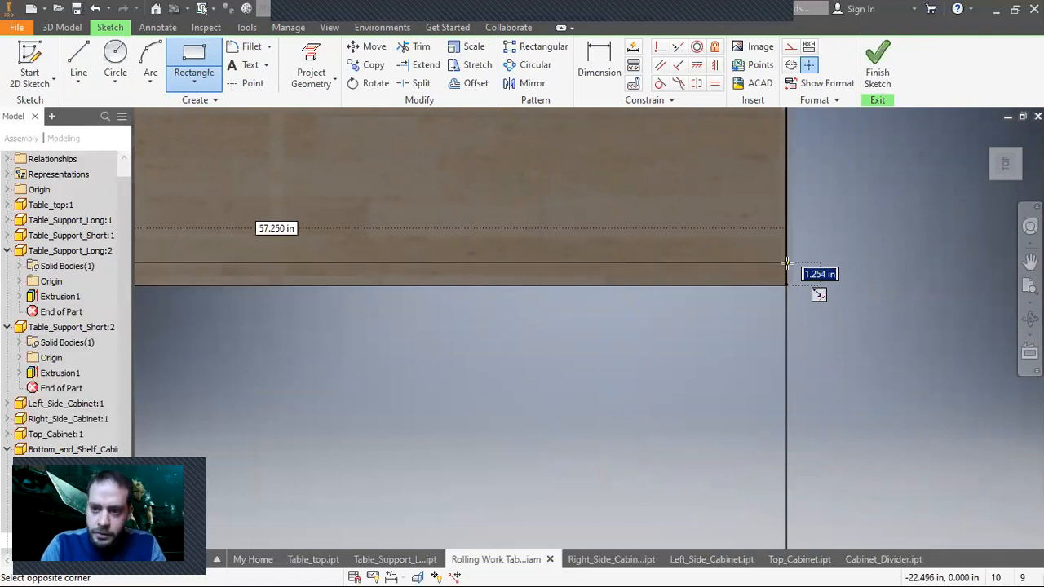
text(.)
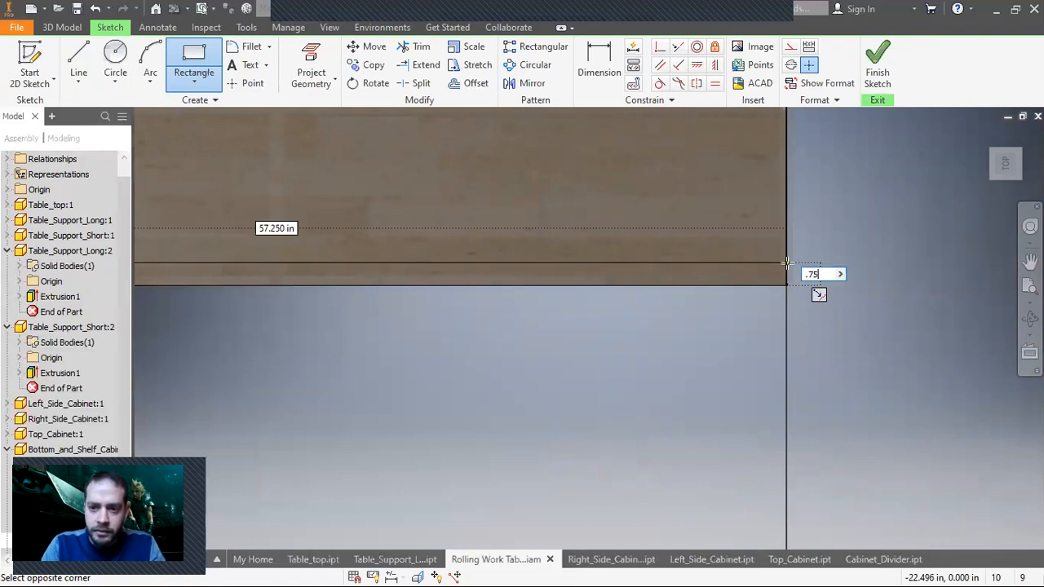
text(75)
key(Return)
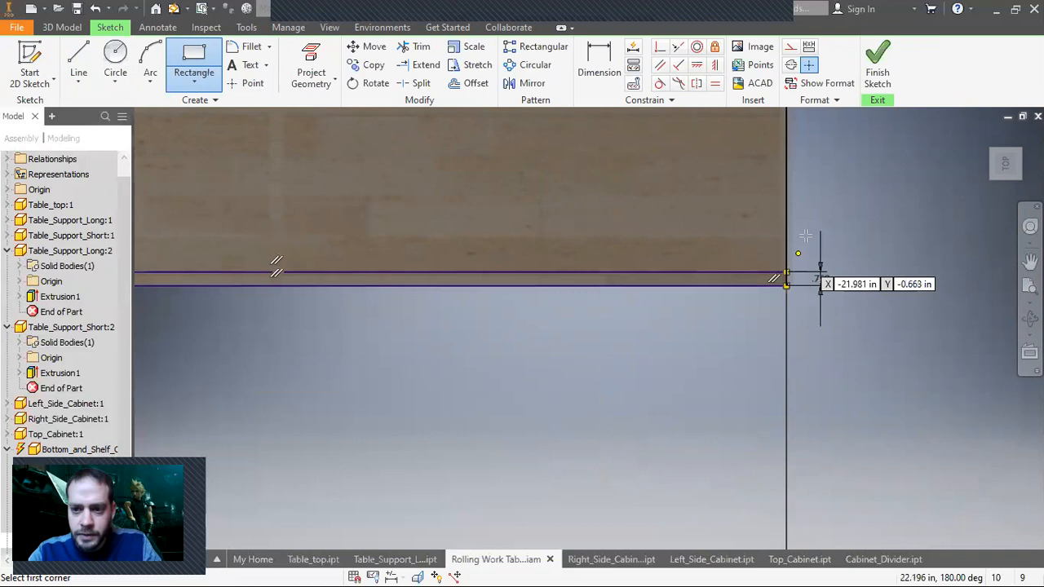
click(854, 220)
right_click(858, 220)
click(758, 221)
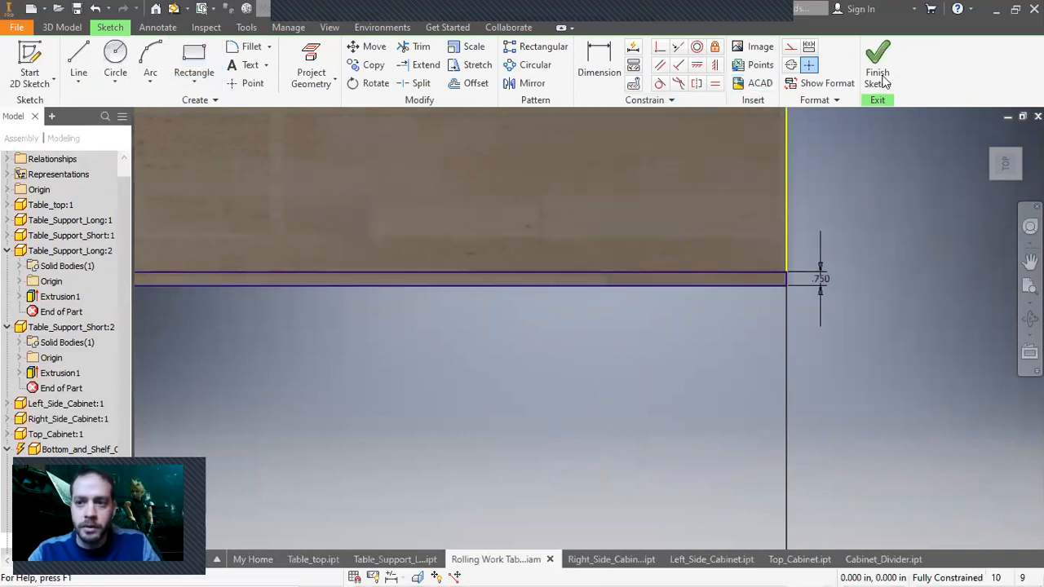
click(878, 75)
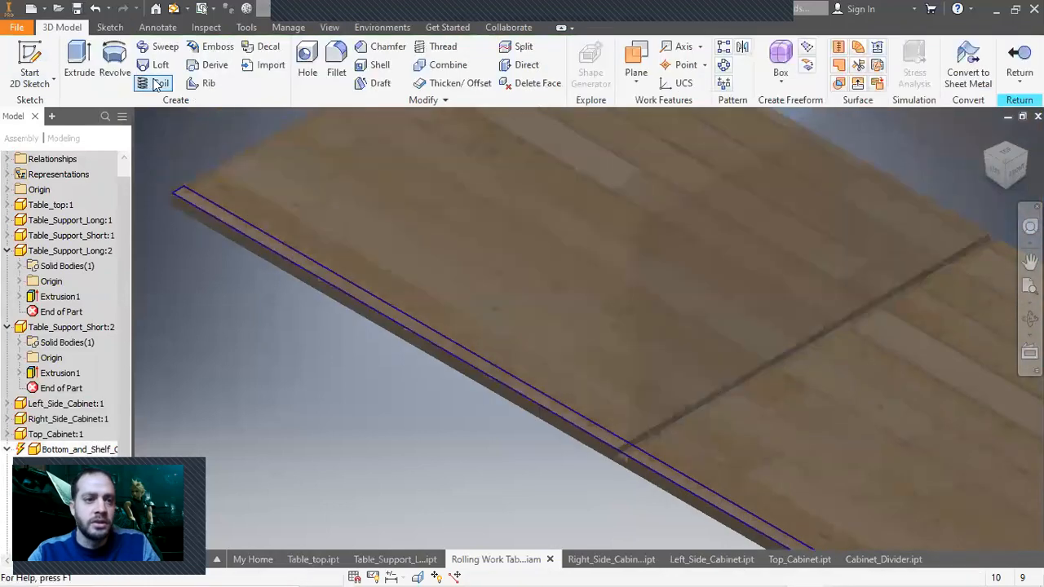
Step: Cut the front strip profile .375 in deep into the bottom panel with Extrude and return to the assembly
click(80, 61)
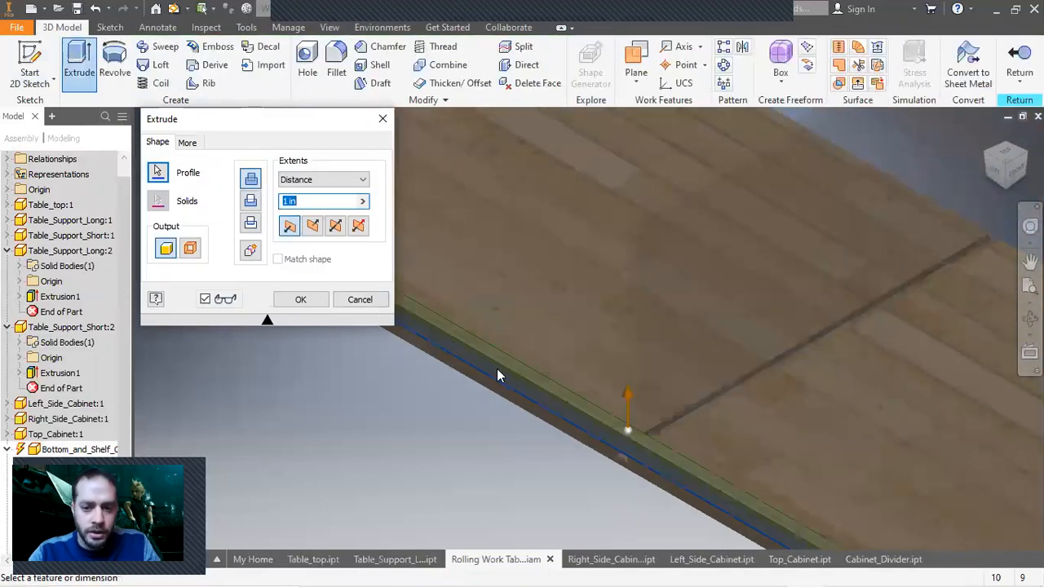
click(251, 200)
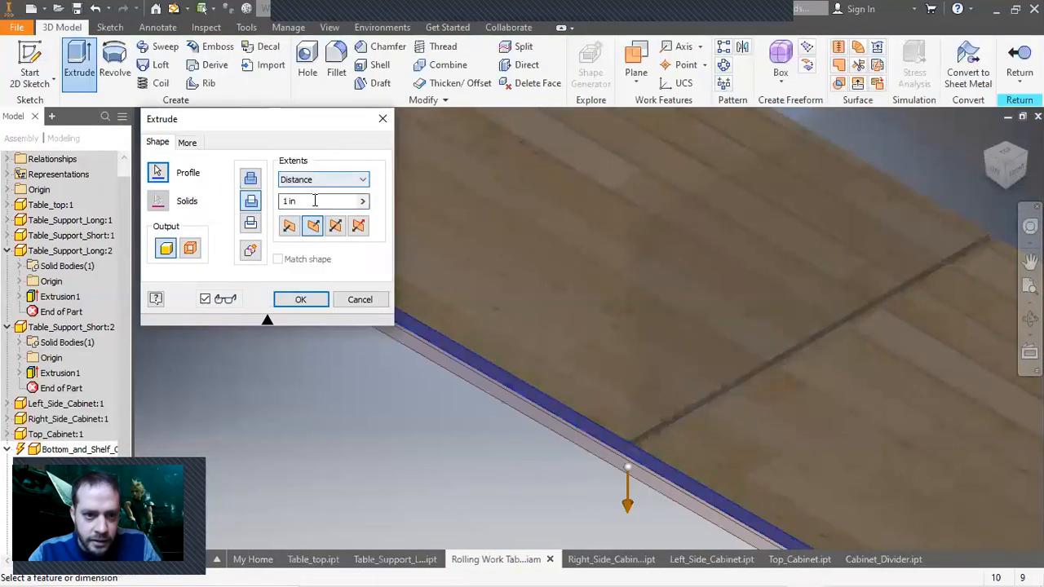
text(.375)
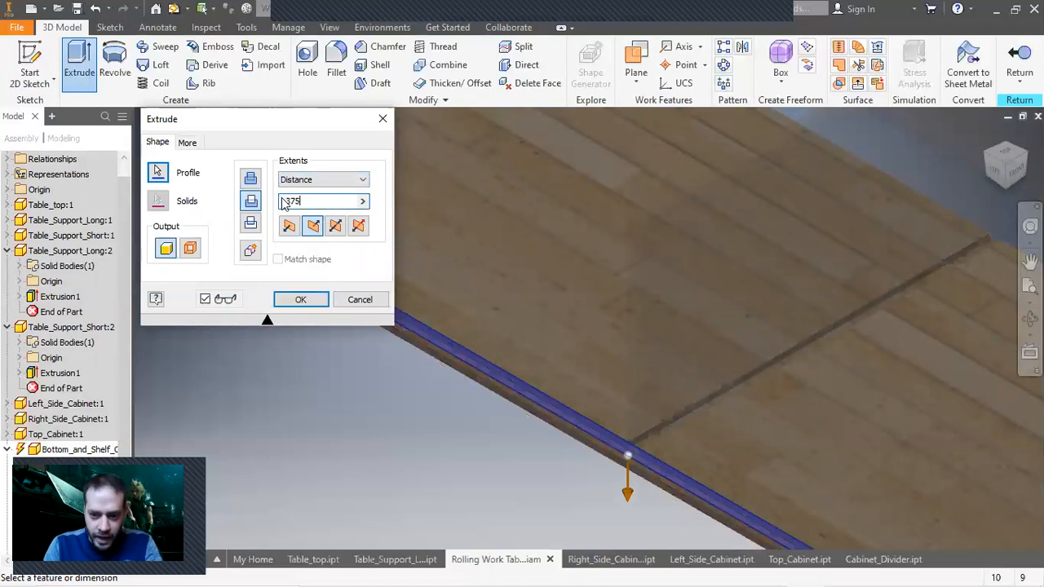
key(Return)
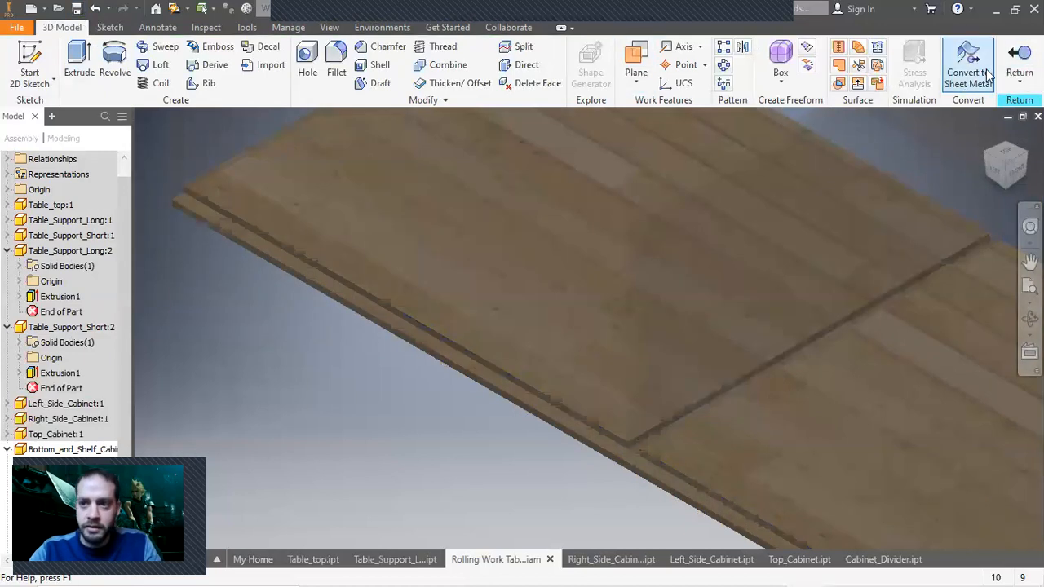
click(1019, 62)
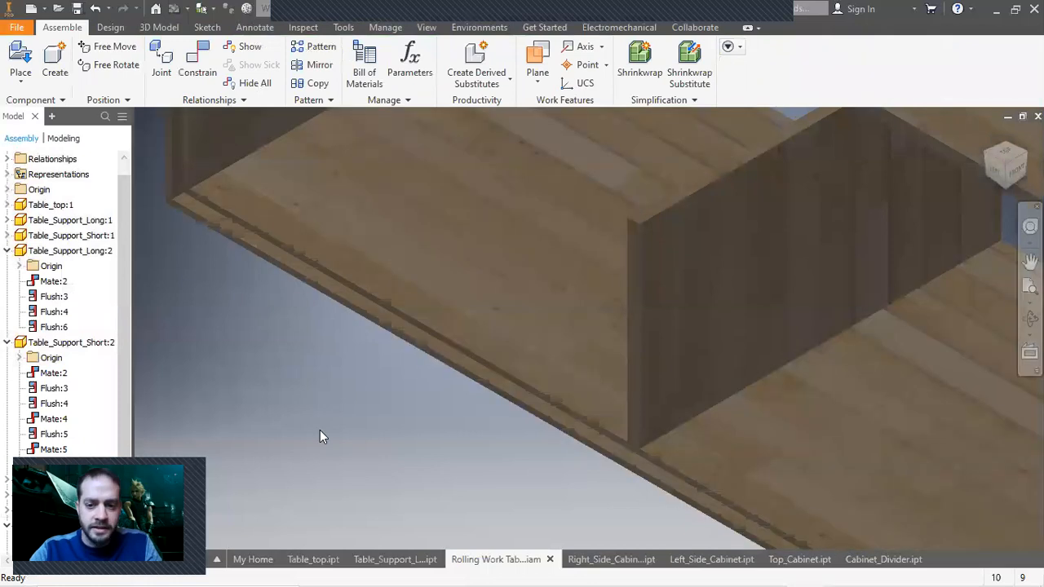
scroll(640, 454, up, 8)
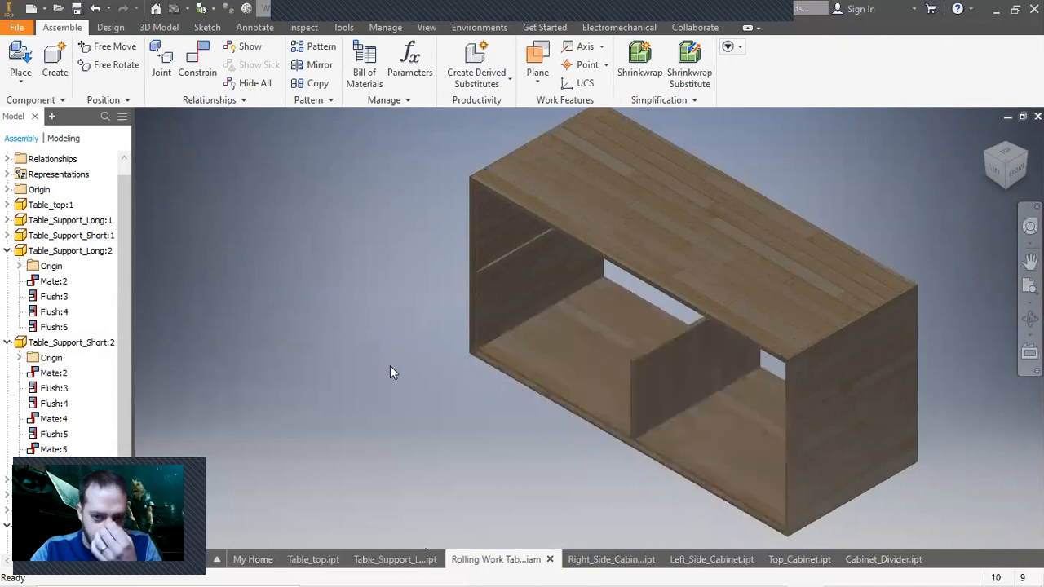
scroll(492, 416, down, 5)
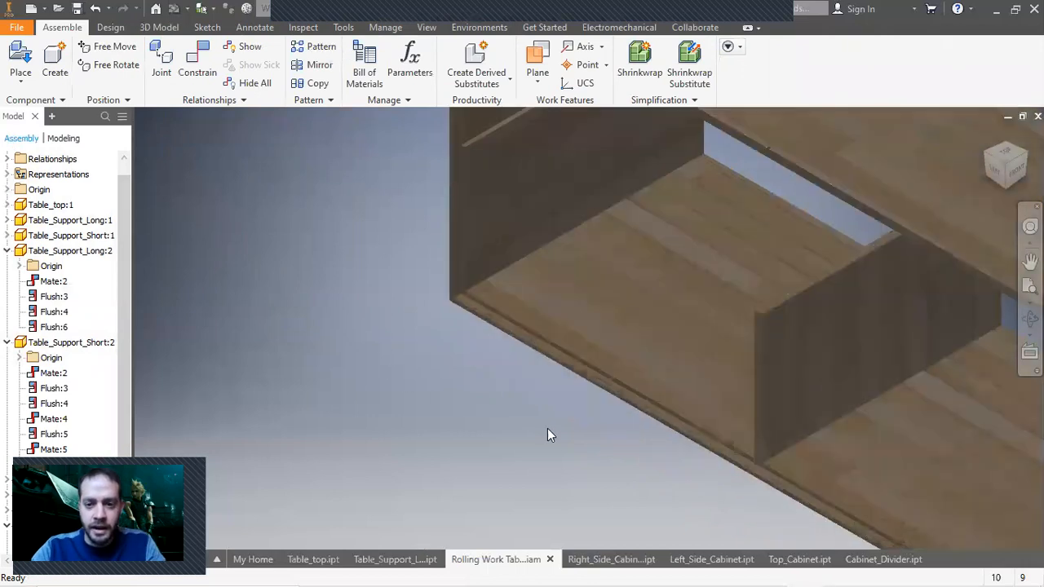
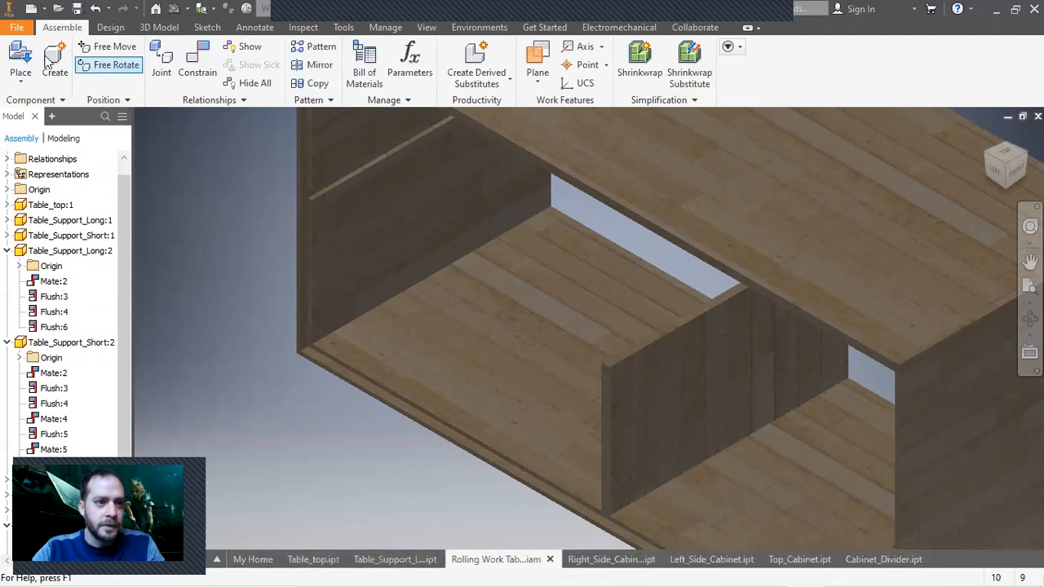
Step: Open the Bottom_and_Shelf_Cabinet part and save it under the new name Middle_Shelf_Cabinet
click(18, 30)
click(46, 126)
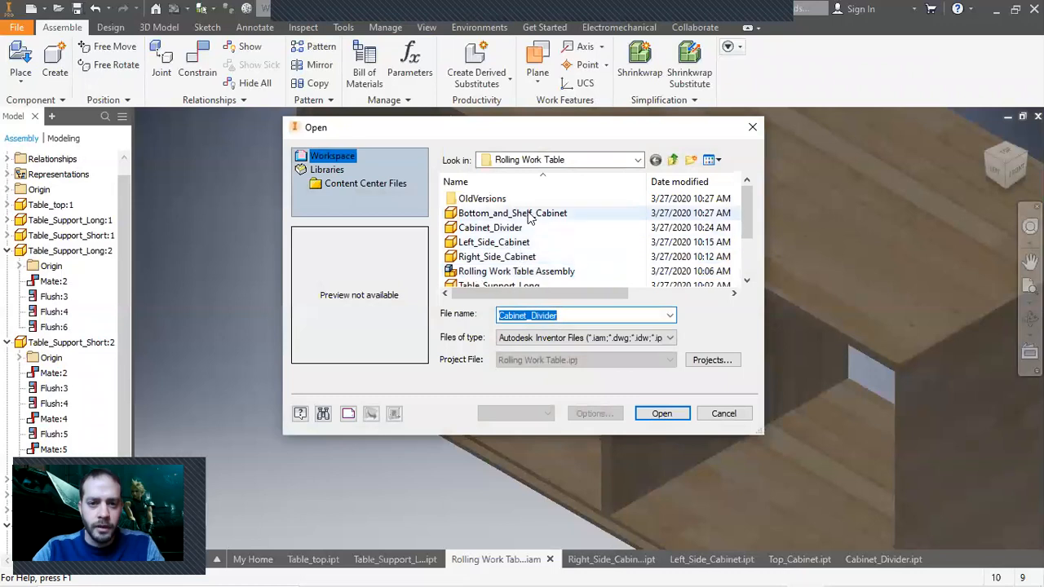
double_click(528, 212)
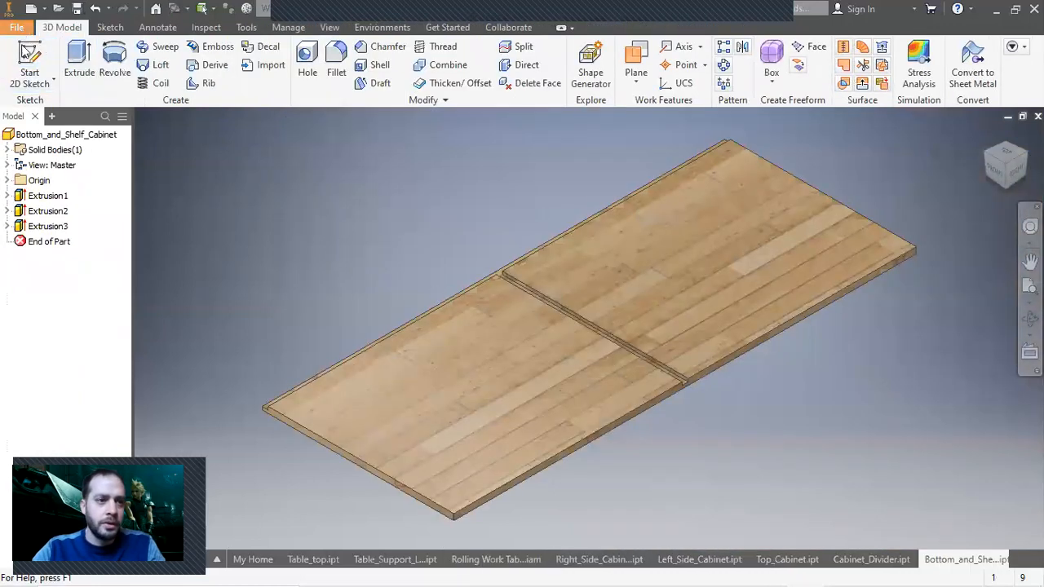
click(17, 28)
click(49, 193)
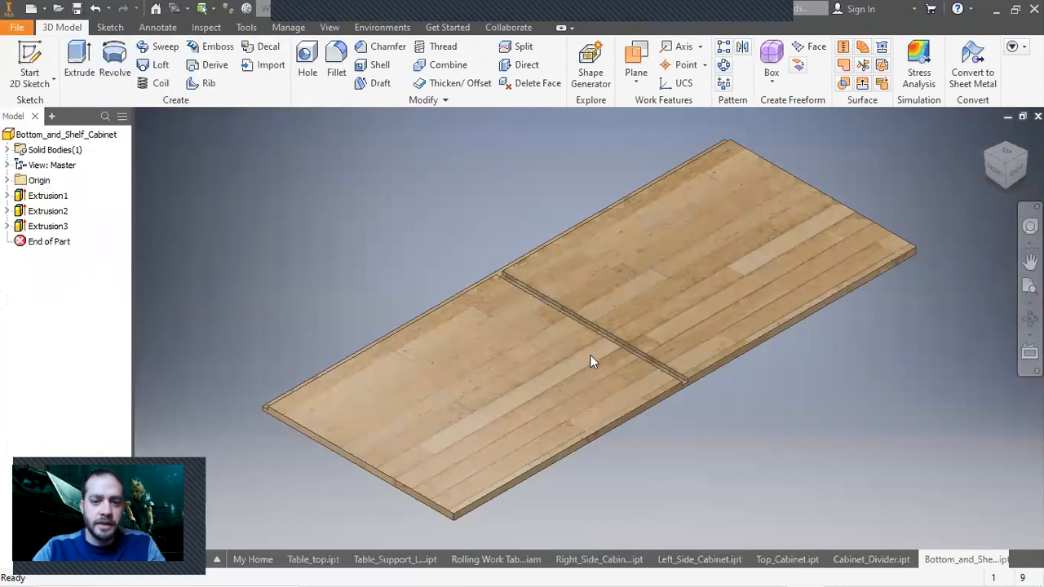
click(545, 350)
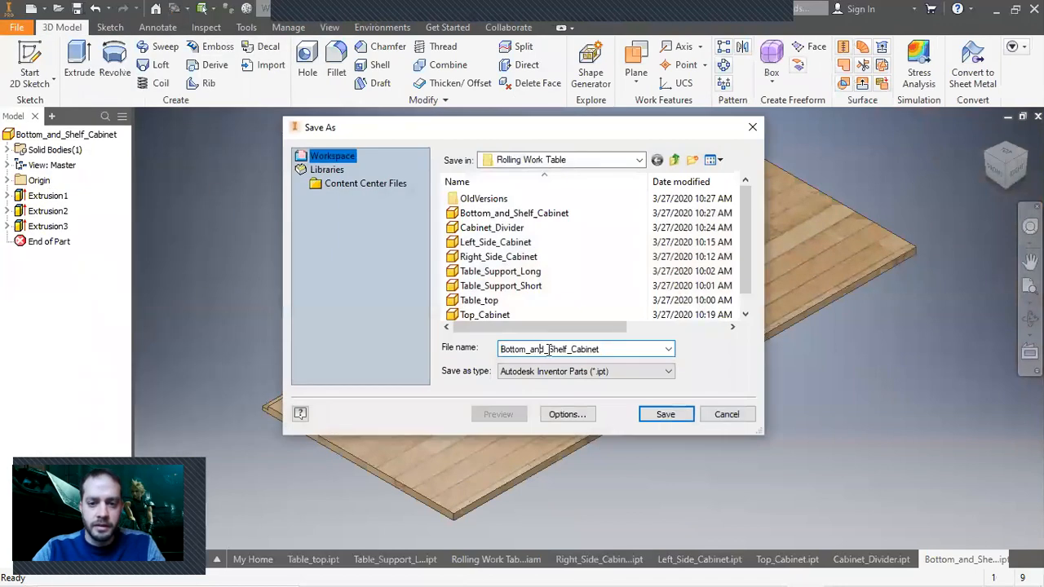
text(Middle)
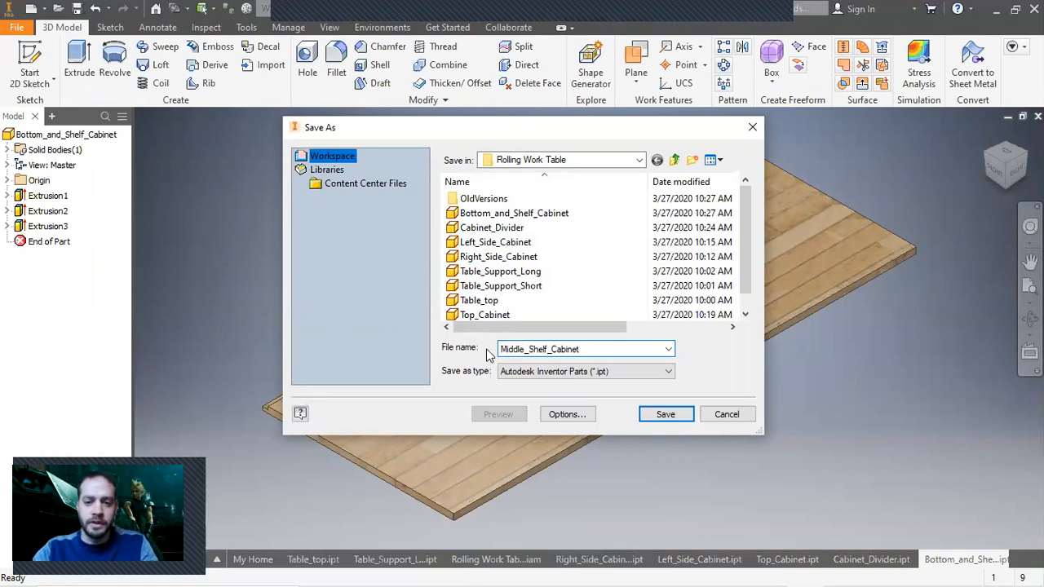
click(663, 416)
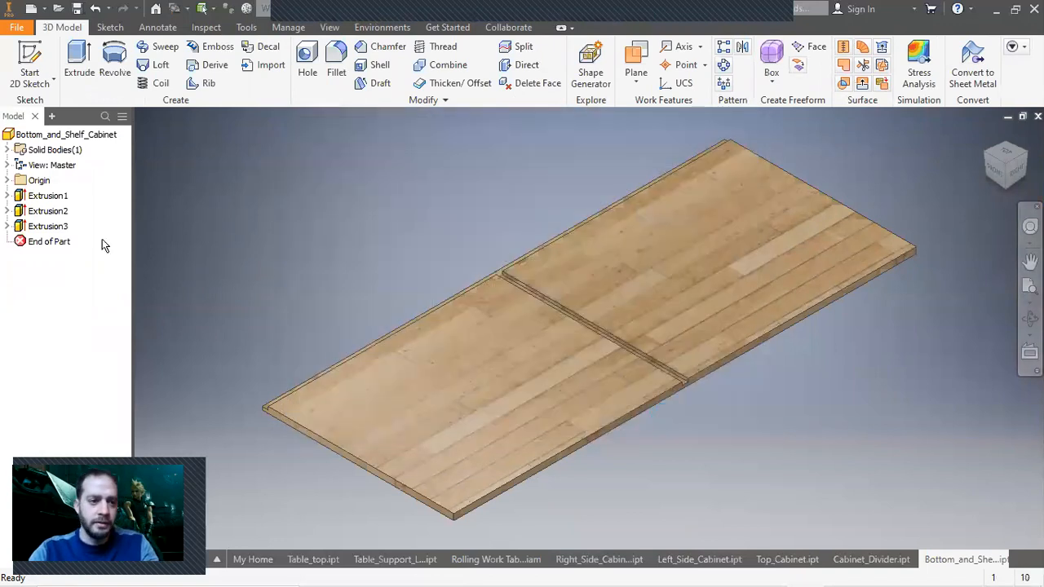
Step: Delete the extruded cut along the long edge (Extrusion3) from the middle shelf part
right_click(50, 227)
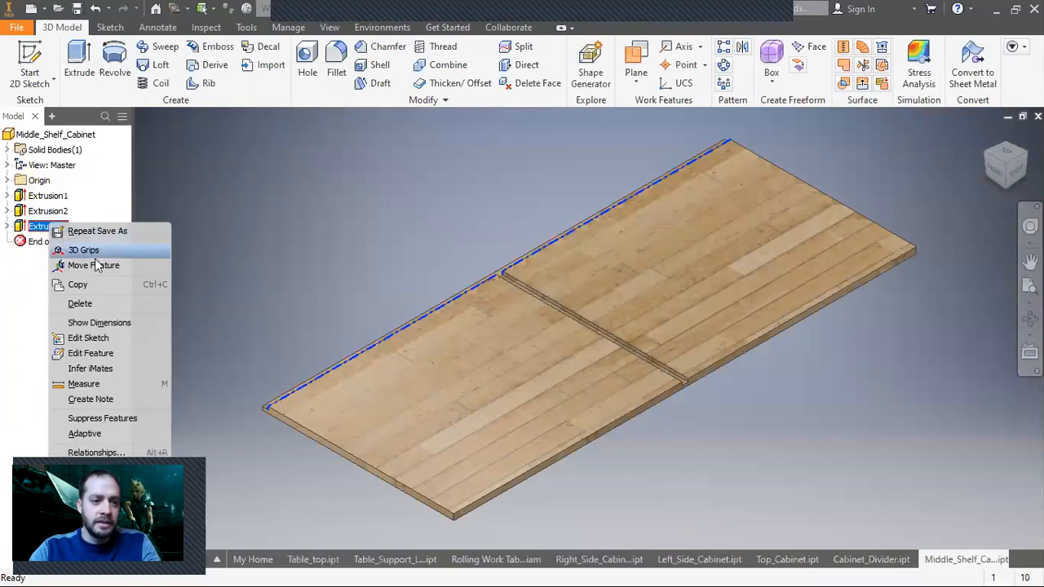
click(111, 306)
click(186, 197)
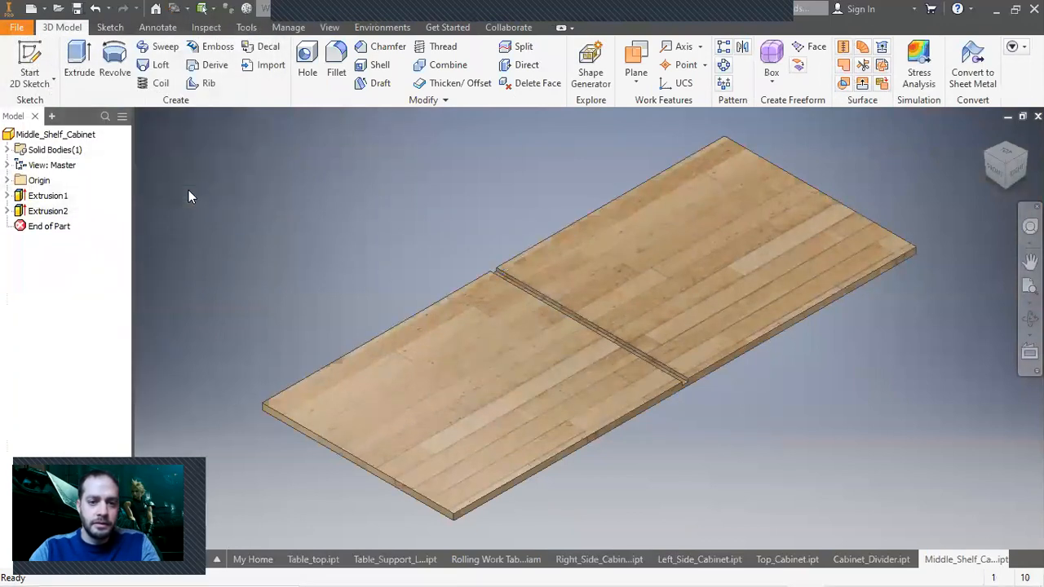
Step: Edit the base sketch of the middle shelf, set its short dimension to 23.75 in-.375, and finish the sketch
click(7, 196)
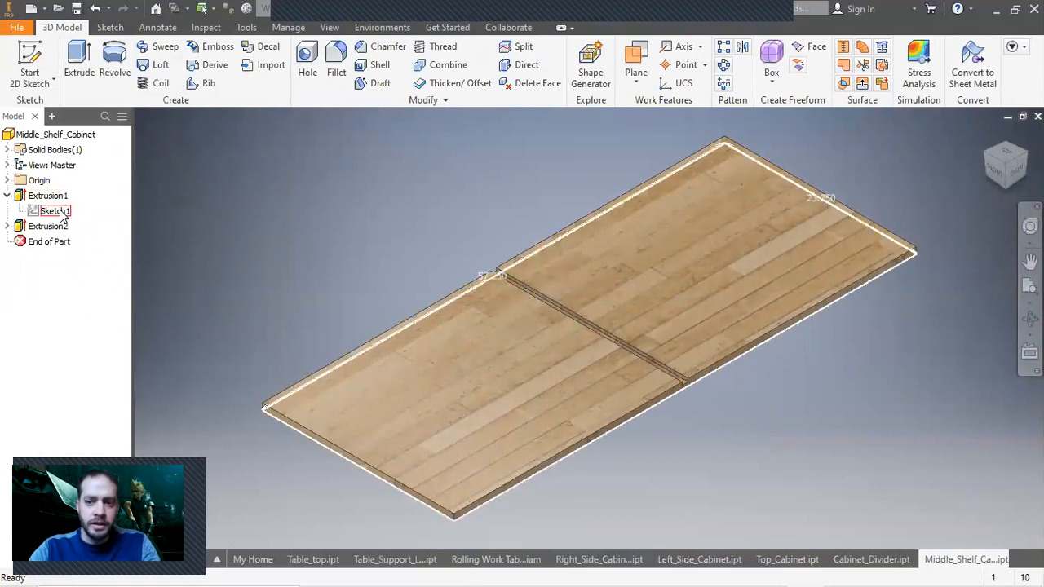
double_click(59, 211)
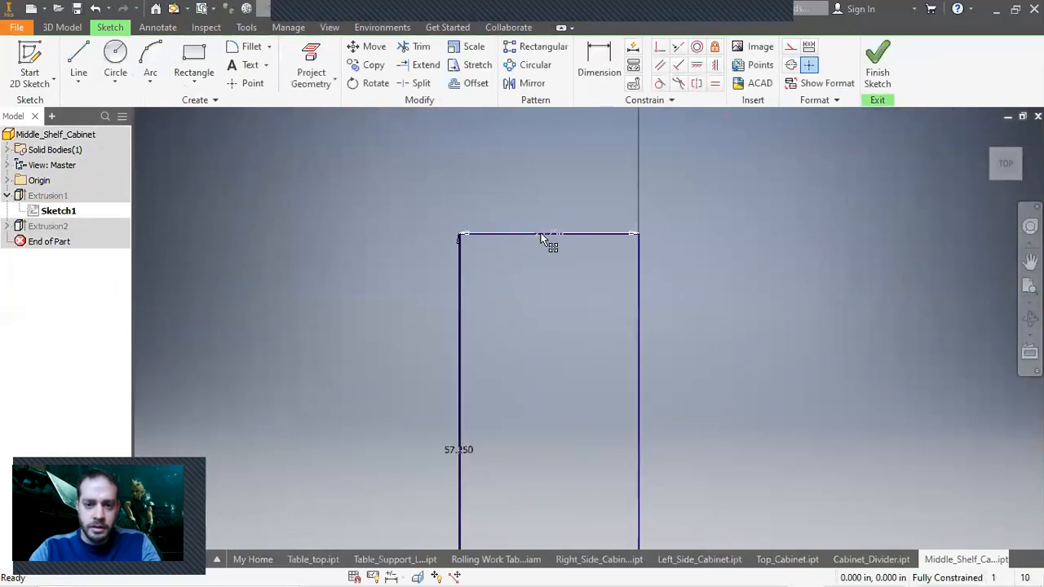
double_click(542, 235)
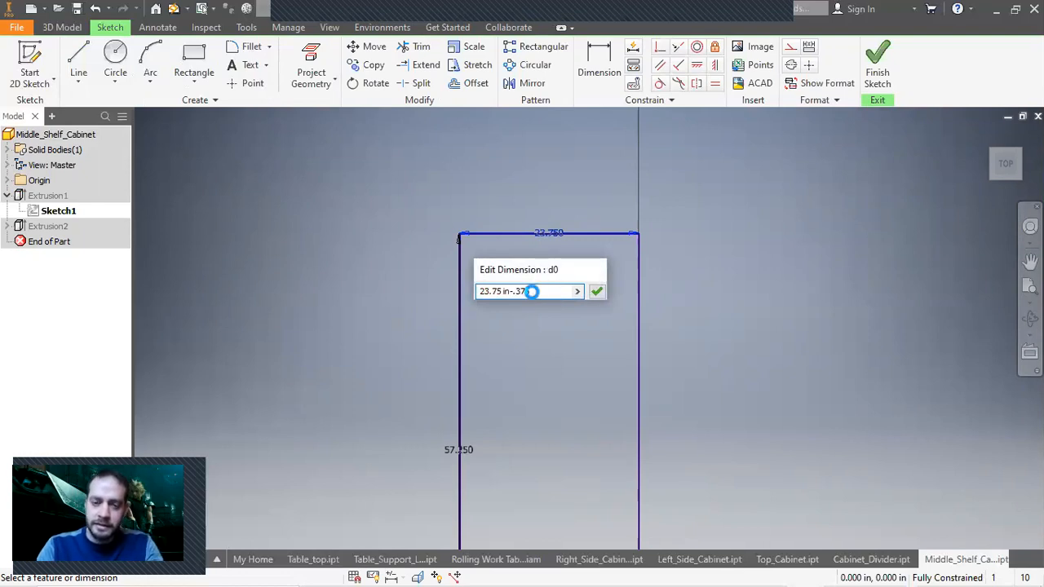
click(869, 62)
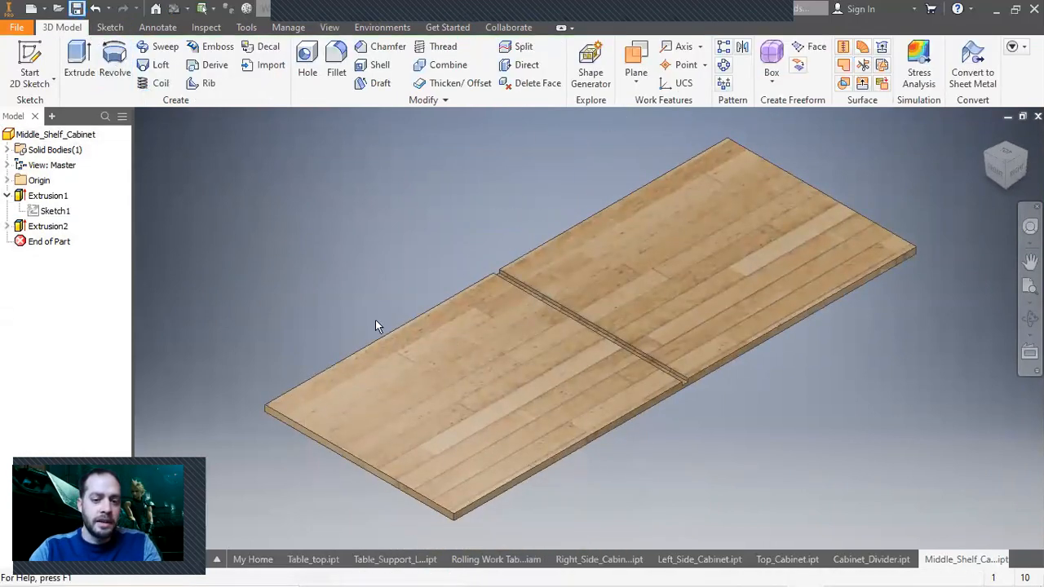
Step: Place one instance of the Middle_Shelf_Cabinet part beside the cabinet in the rolling work table assembly
click(485, 560)
click(20, 60)
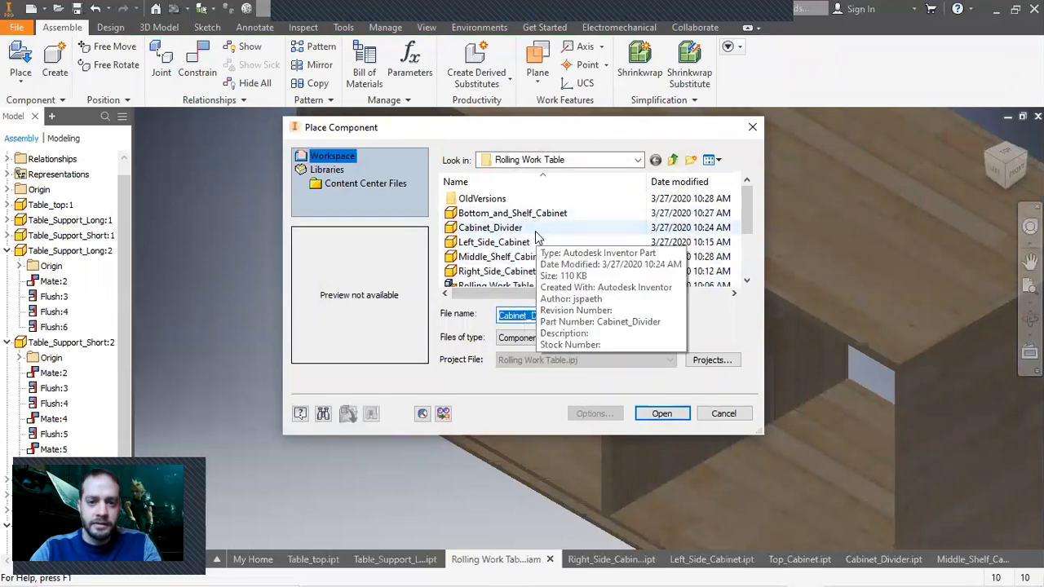
double_click(496, 256)
scroll(538, 310, up, 5)
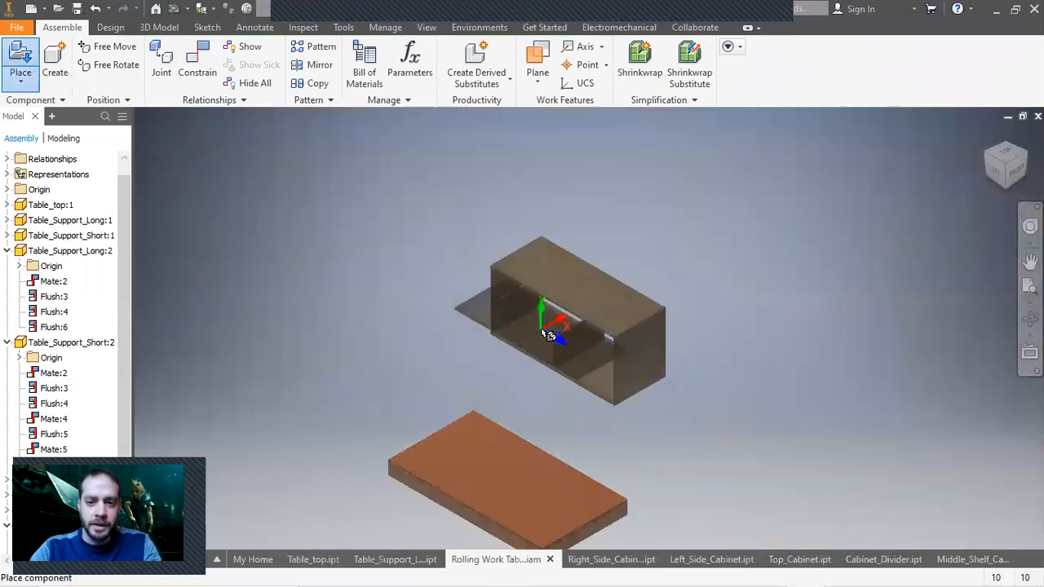
click(771, 227)
right_click(863, 206)
click(775, 203)
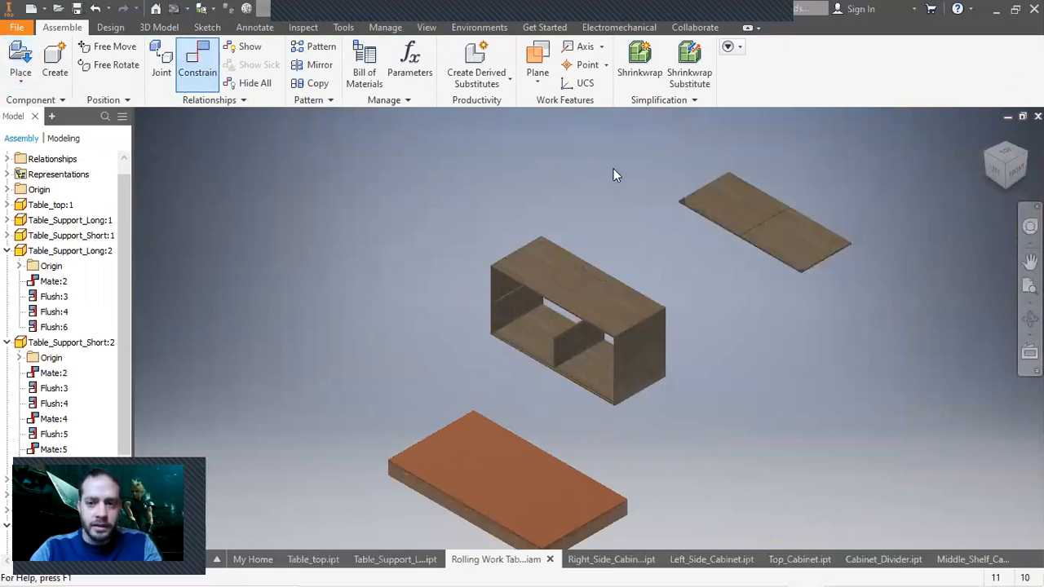
Step: Mate the middle shelf's grooved face to the lower face of the dado in the cabinet's side panel with 0.000 in offset
key(c)
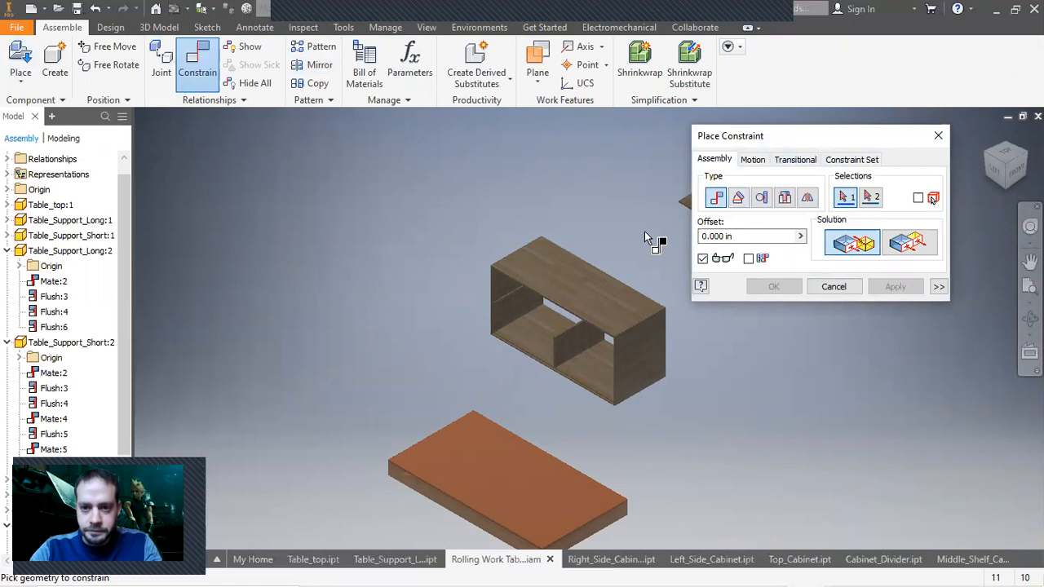
middle_drag(645, 237, 540, 229)
click(618, 185)
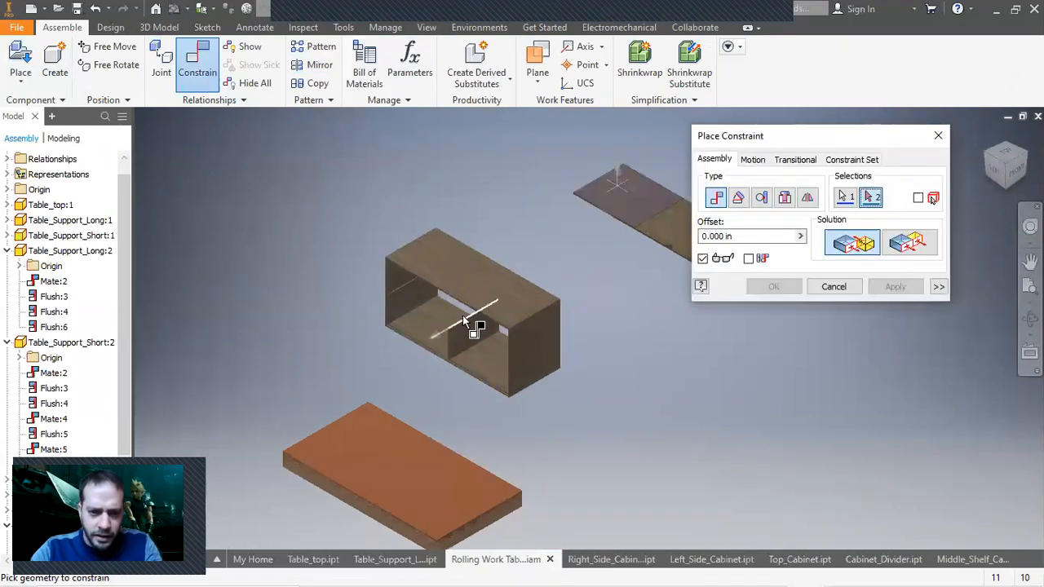
scroll(465, 321, up, 5)
scroll(465, 320, down, 3)
scroll(467, 320, up, 1)
scroll(356, 245, up, 6)
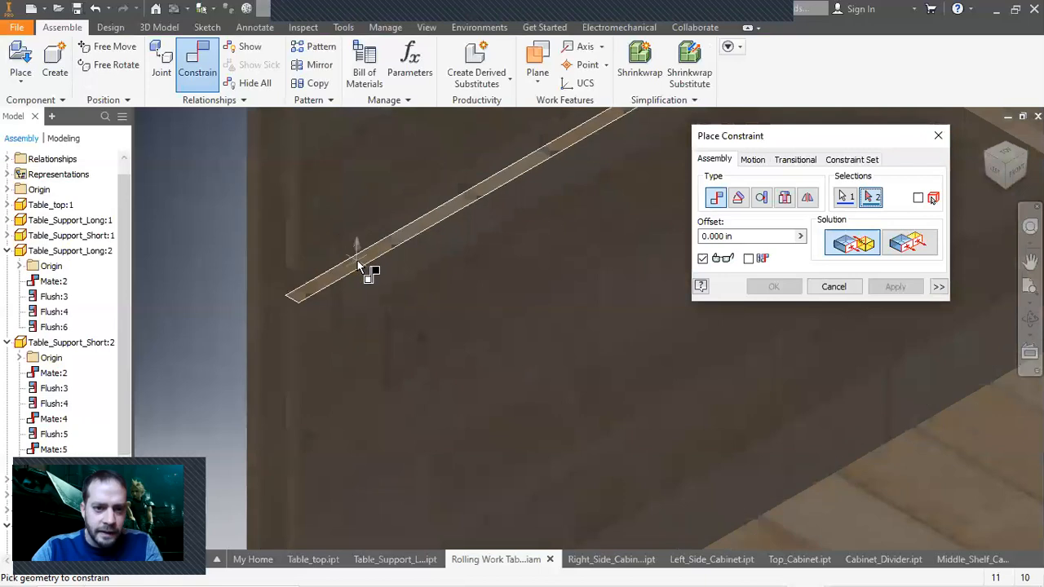
click(358, 264)
scroll(356, 260, down, 5)
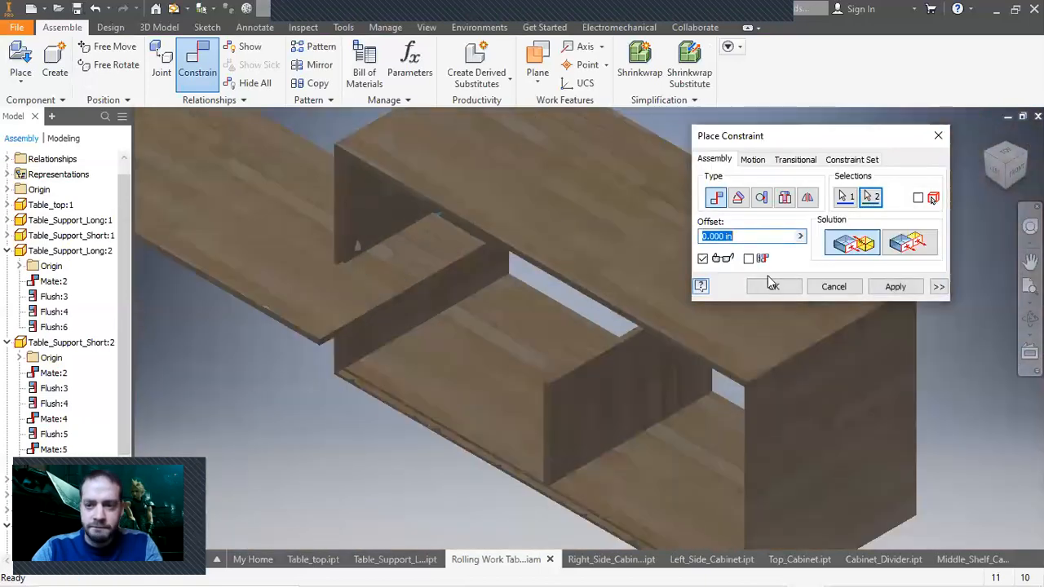
click(881, 288)
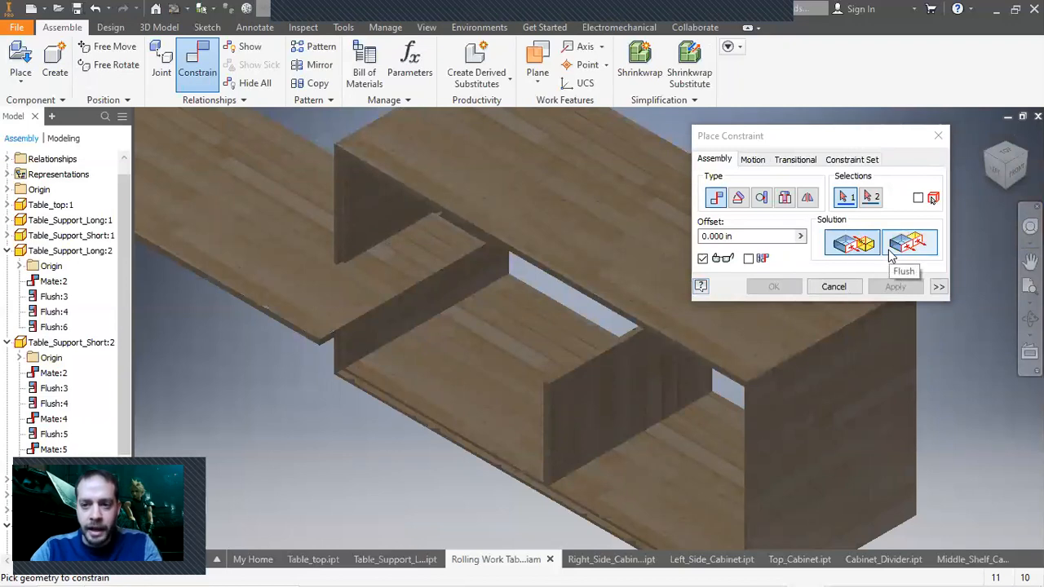
Step: Constrain the middle shelf's long front edge flush with the side panel's front edge at 0.000 in offset
click(986, 136)
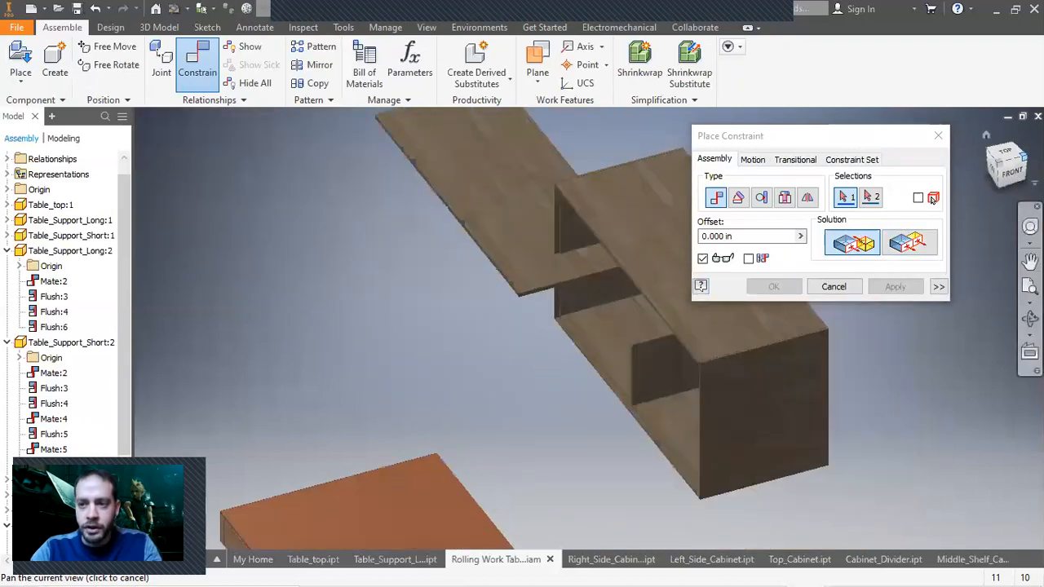
click(891, 248)
scroll(595, 375, up, 8)
click(604, 370)
click(303, 306)
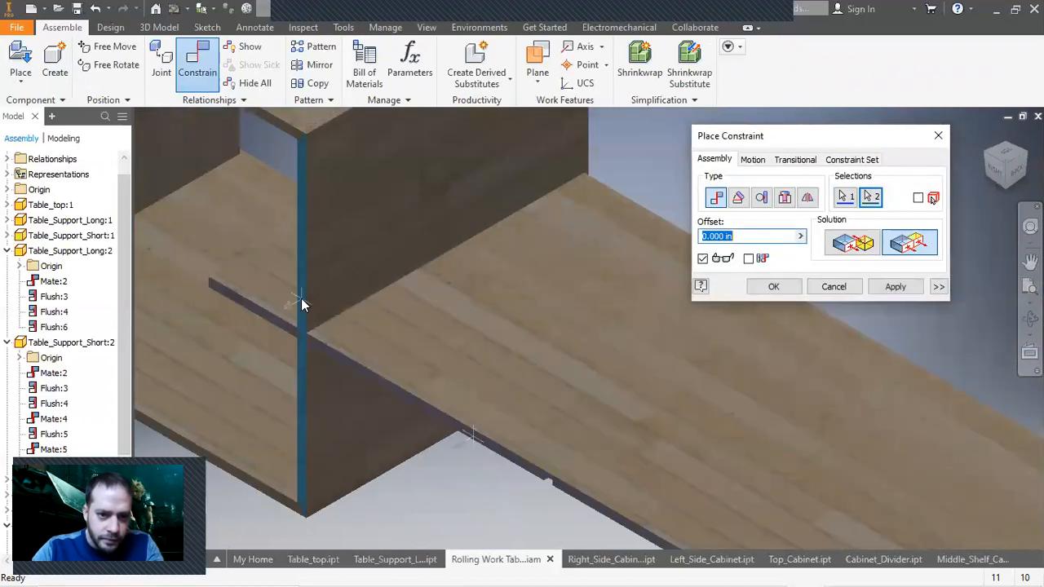
click(895, 286)
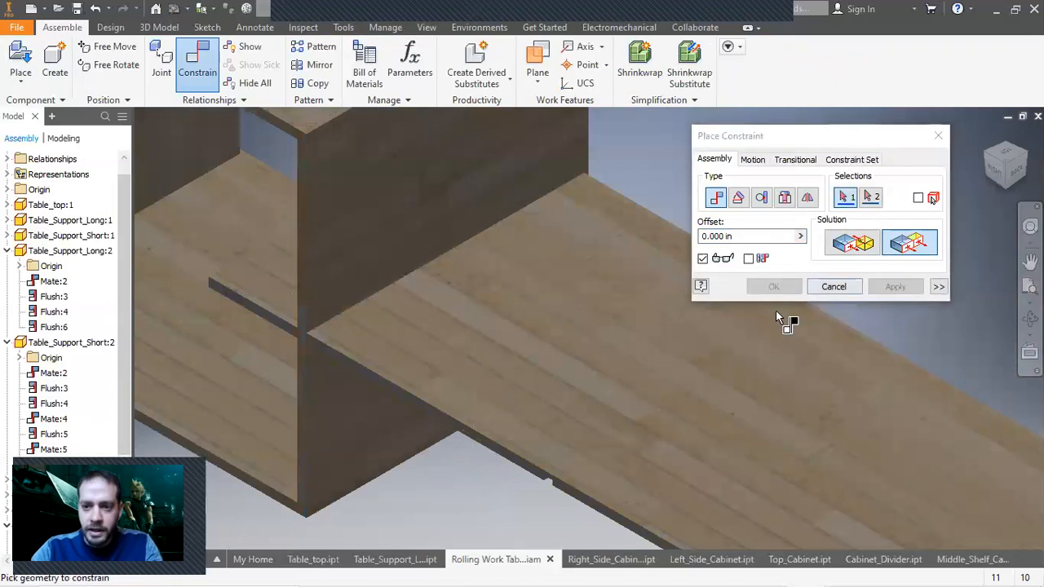
click(834, 286)
Step: Slide the shelf toward the cabinet and mate its end face to the recessed inner face of the side panel's dado at 0.000 in
scroll(758, 408, up, 5)
drag(737, 430, 451, 302)
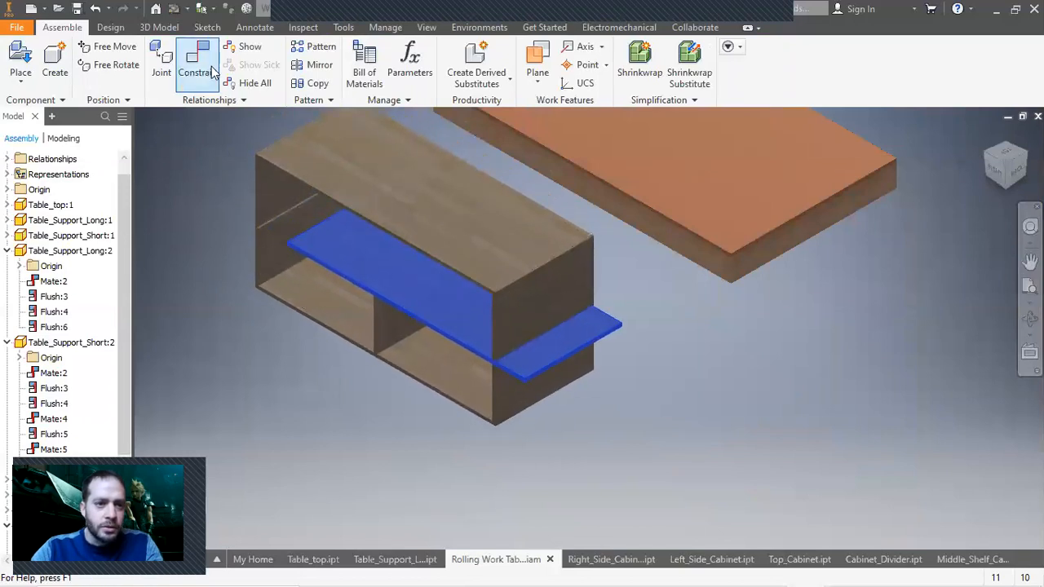
scroll(265, 247, down, 6)
middle_drag(237, 148, 443, 416)
click(415, 338)
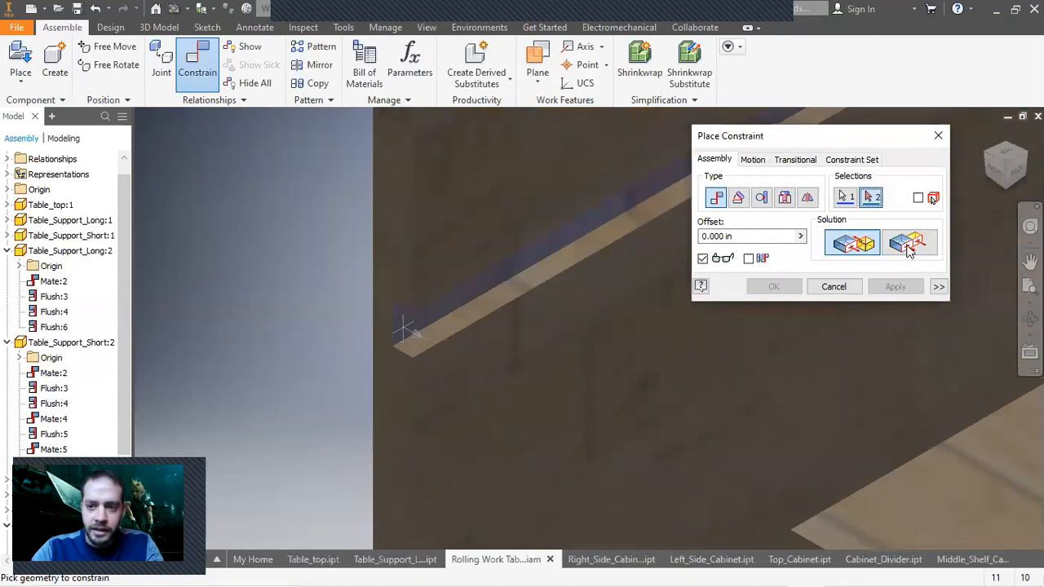
click(989, 179)
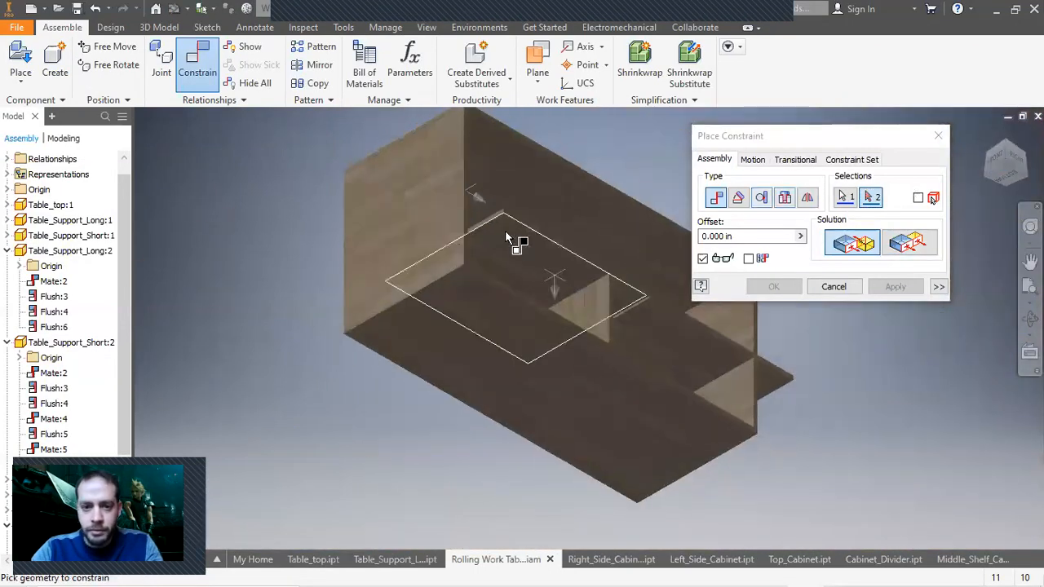
scroll(496, 228, down, 5)
click(498, 157)
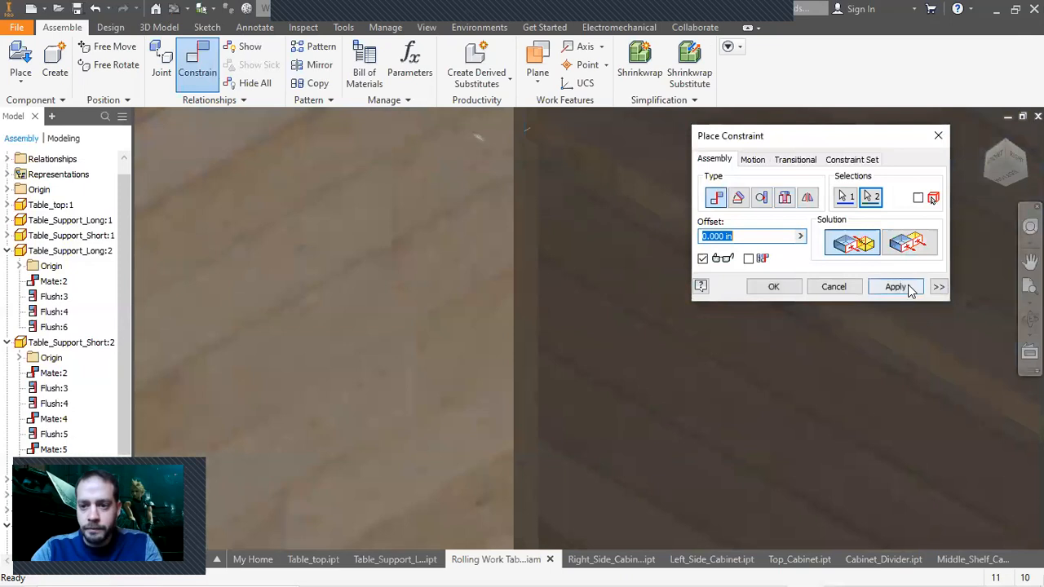
click(888, 287)
click(833, 287)
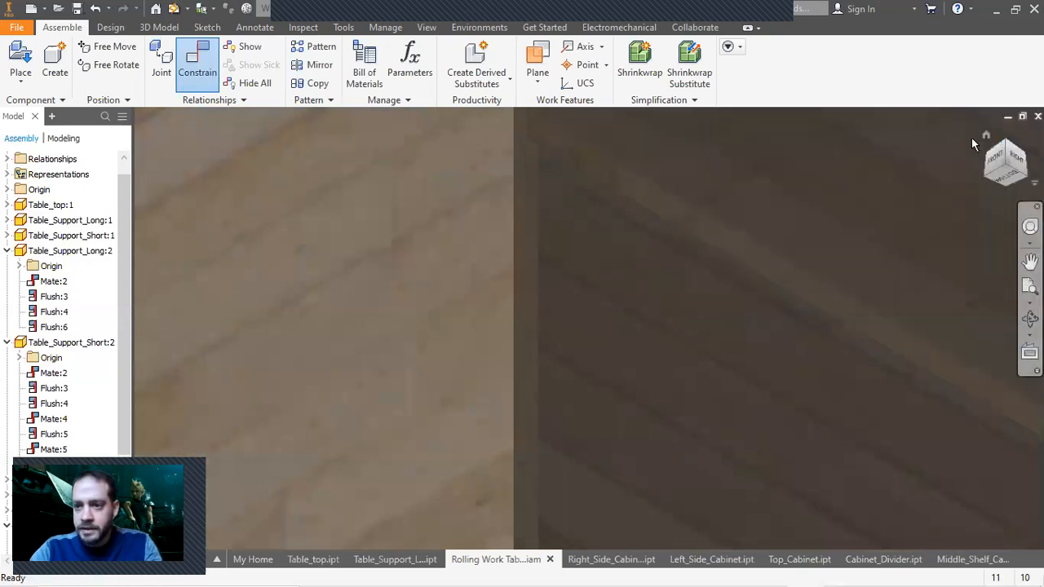
Step: Examine how the middle shelf fits against the divider and side panels of the cabinet
click(986, 138)
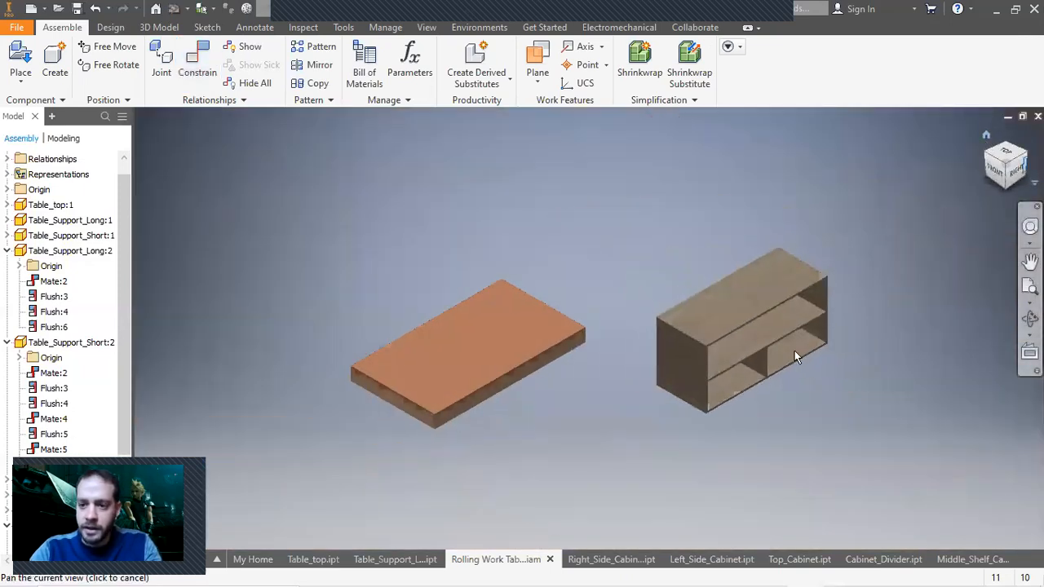
scroll(790, 351, down, 3)
click(677, 350)
scroll(587, 408, down, 2)
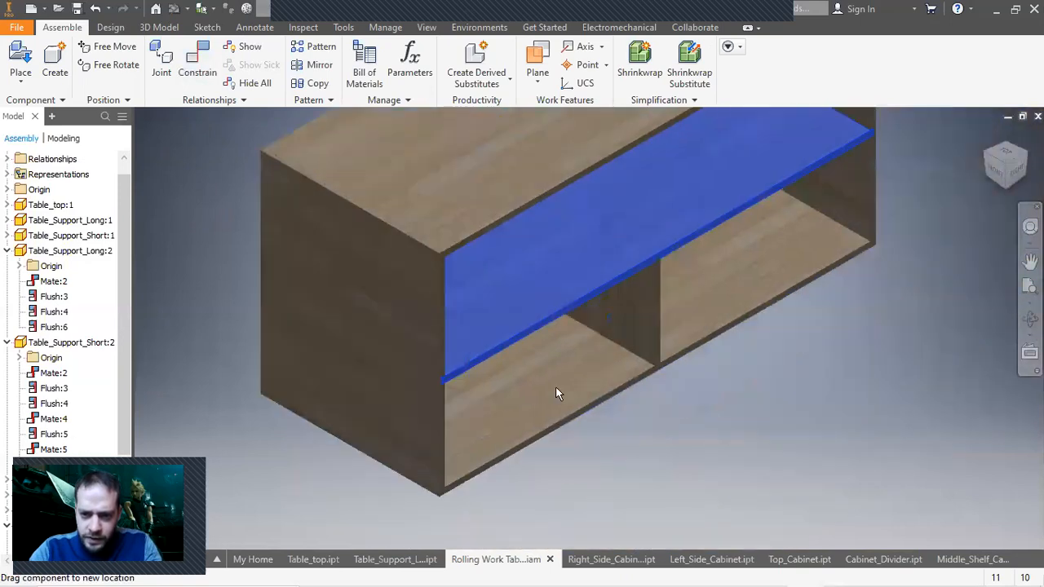
click(695, 350)
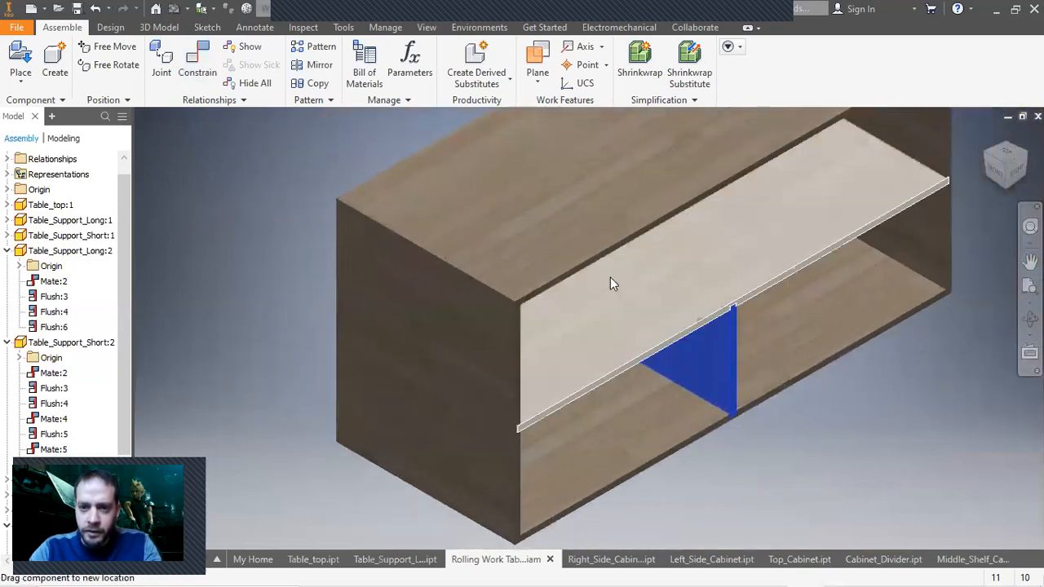
drag(610, 277, 551, 270)
click(560, 209)
click(823, 413)
scroll(670, 314, down, 6)
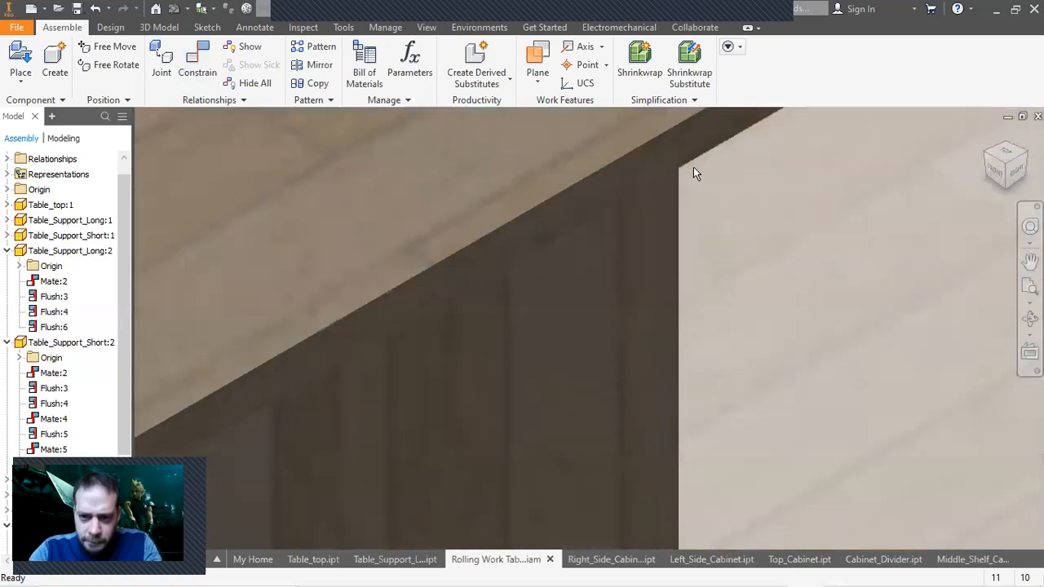
scroll(698, 317, up, 10)
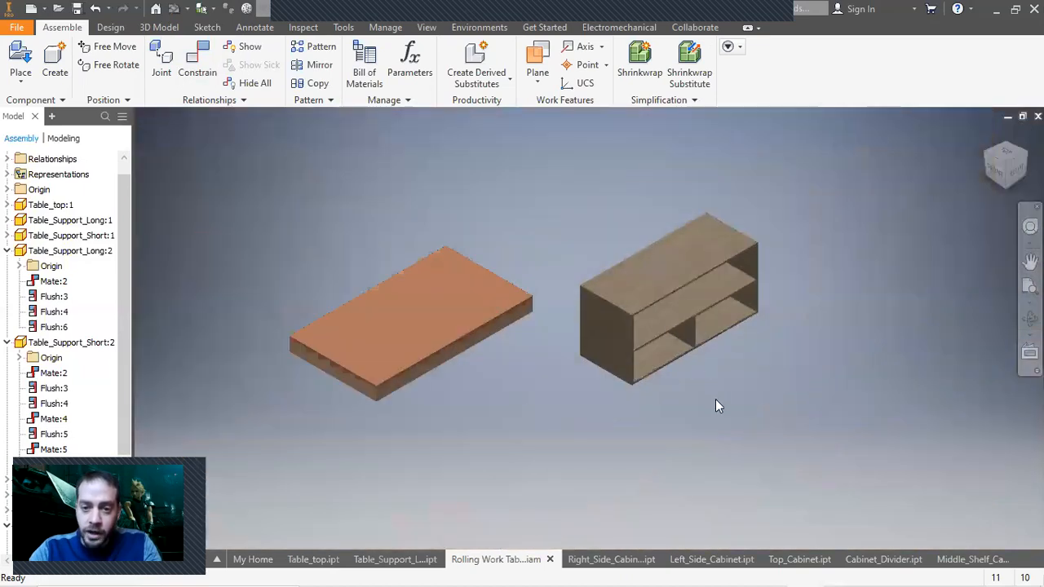
Step: Run an interference analysis on all the cabinet parts and dismiss the result
drag(565, 155, 813, 450)
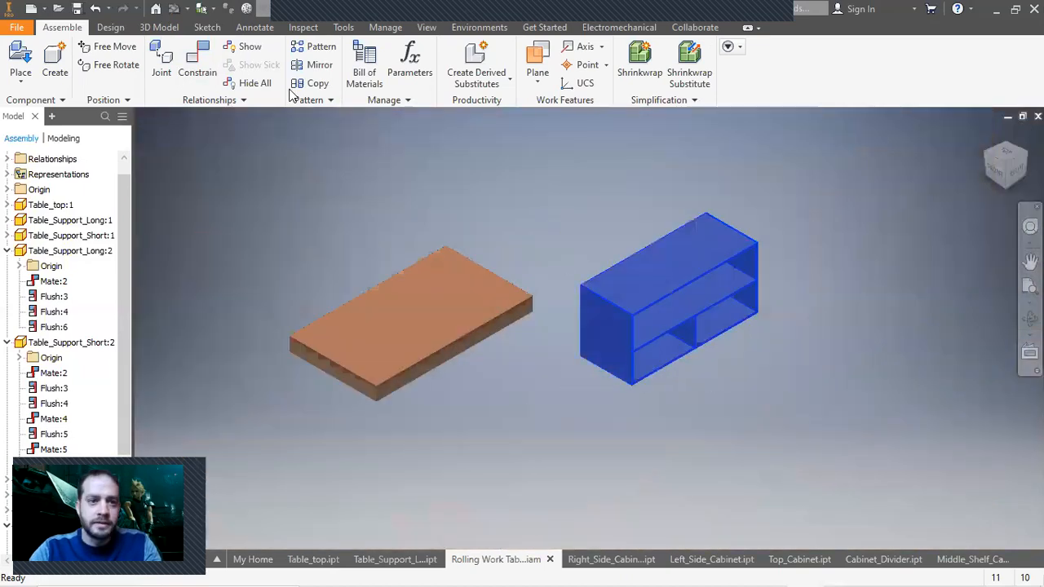
click(343, 27)
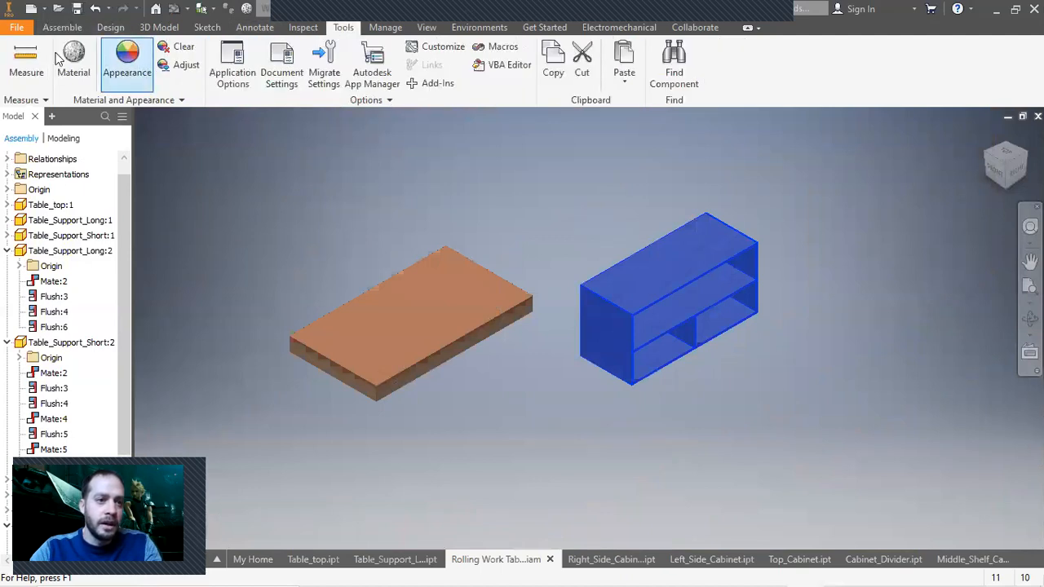
click(303, 27)
click(28, 64)
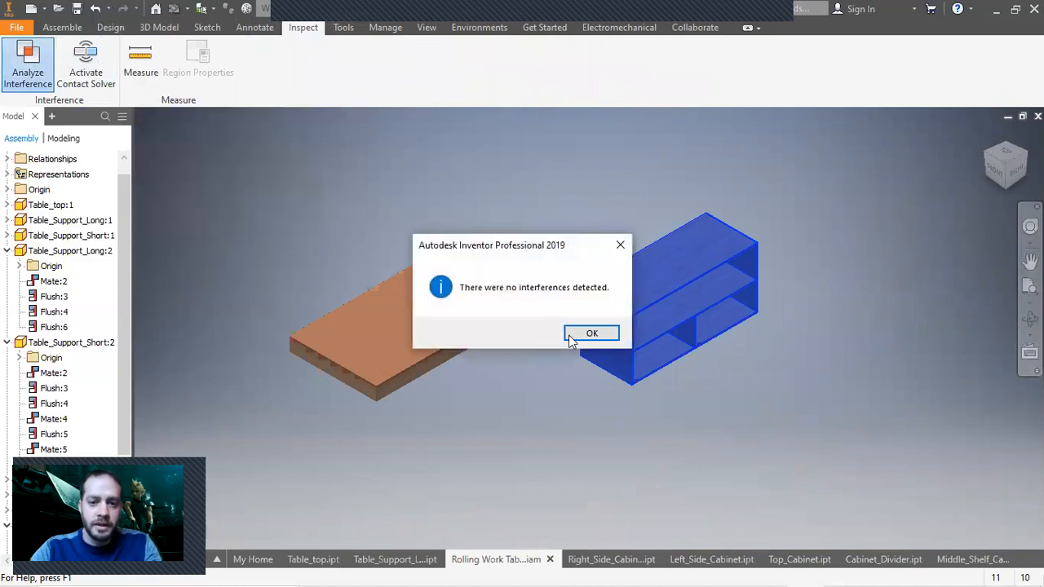
click(584, 333)
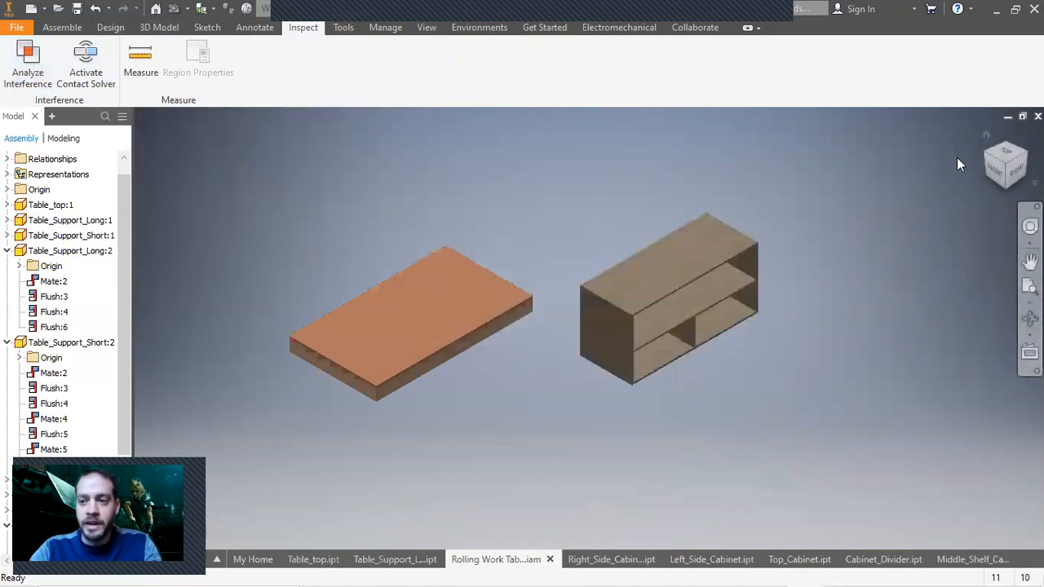
Step: Inspect the shelf's joint with the side panel and measure the distance from the bottom panel's top face to the middle shelf's underside
drag(1002, 163, 584, 222)
scroll(584, 215, down, 5)
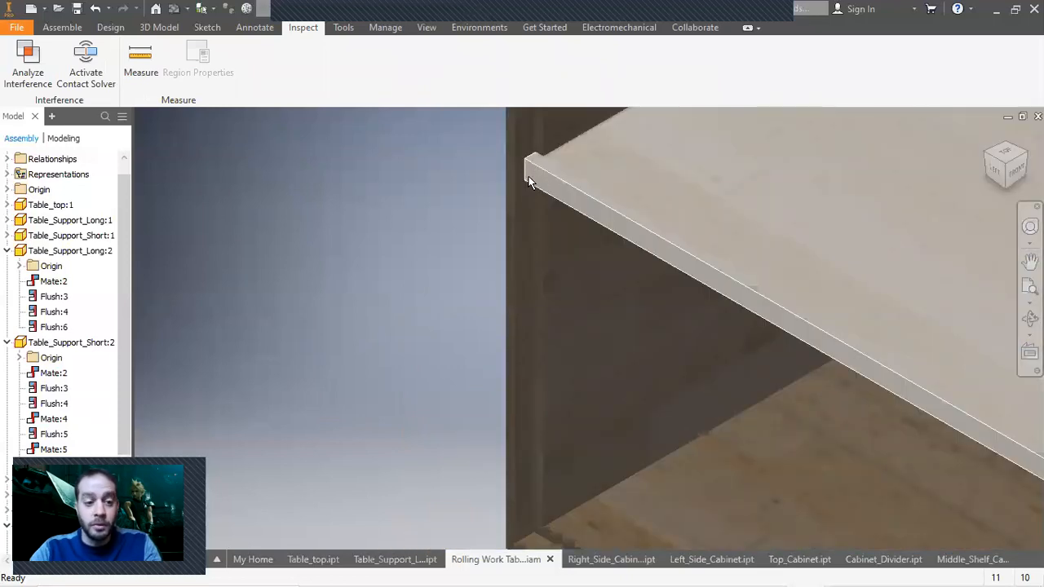
mouse_move(529, 176)
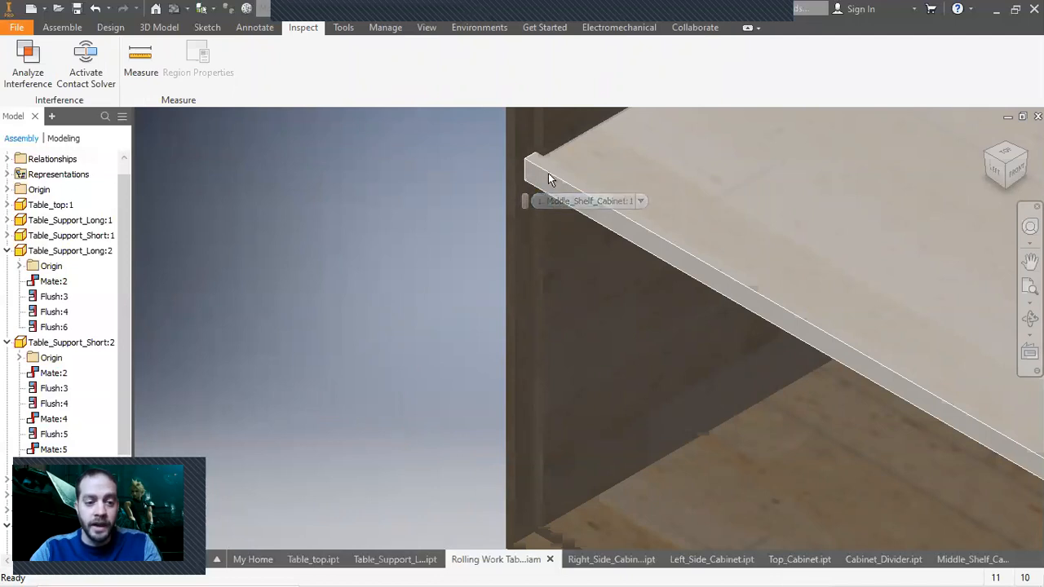
scroll(548, 174, up, 5)
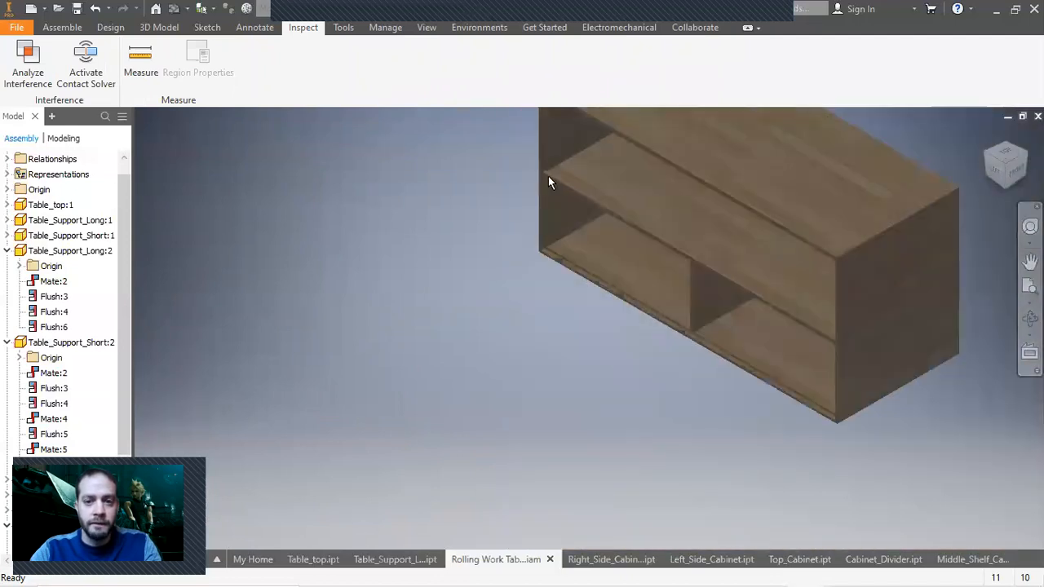
middle_drag(539, 303, 474, 346)
scroll(529, 309, down, 3)
click(140, 57)
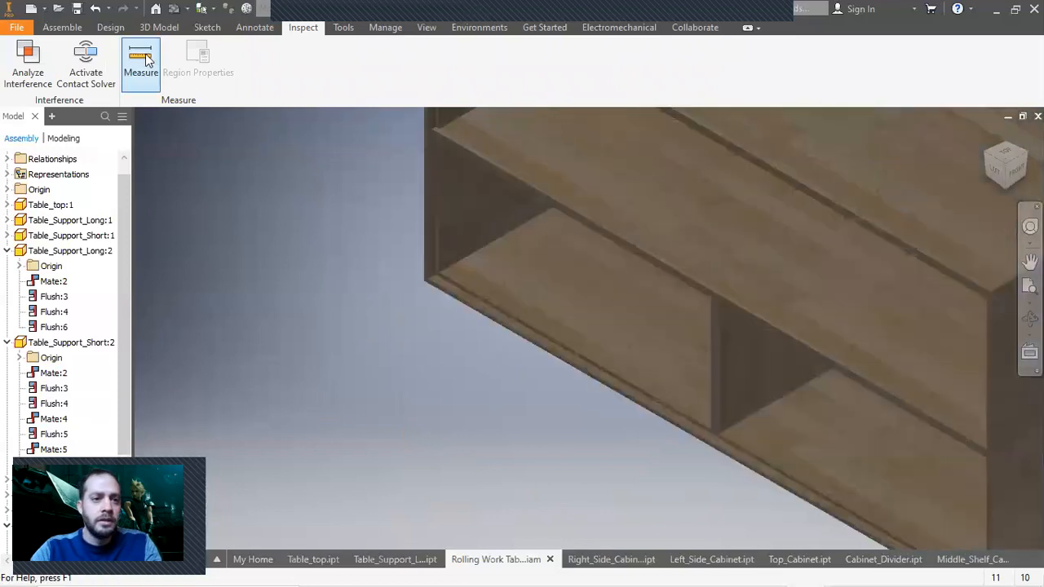
click(507, 279)
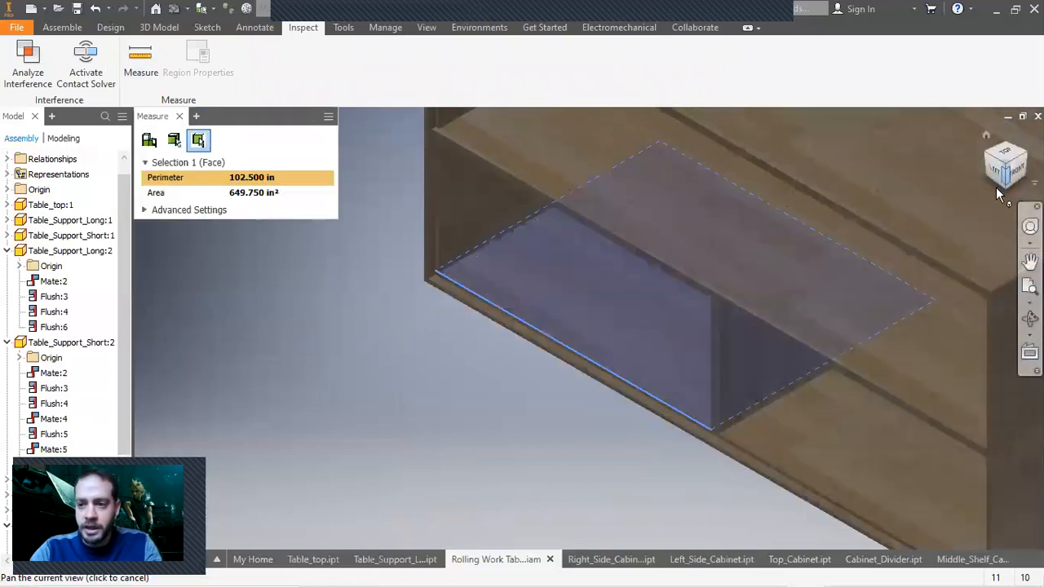
click(1005, 190)
scroll(605, 386, down, 5)
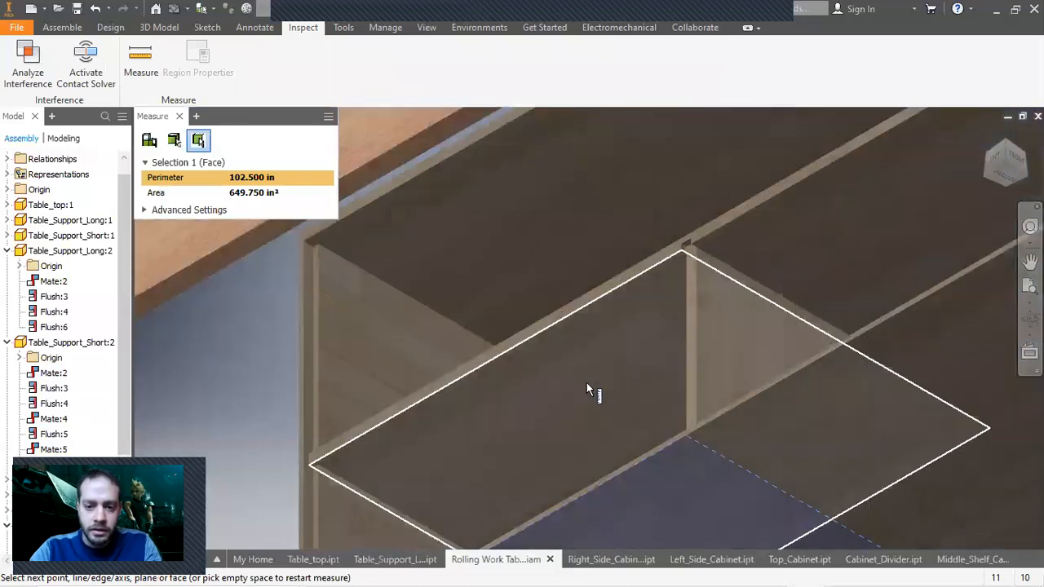
click(580, 381)
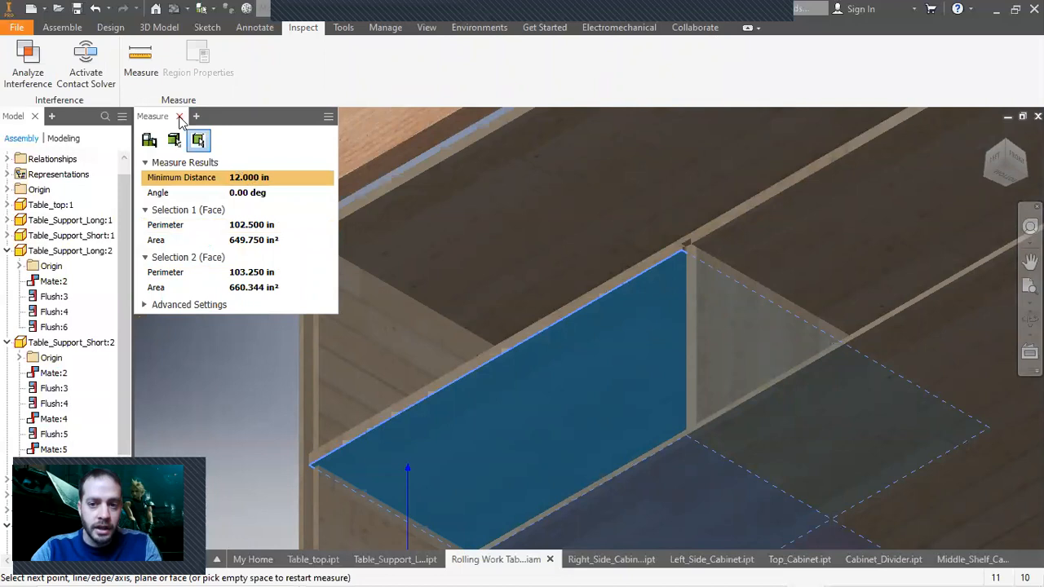
click(179, 116)
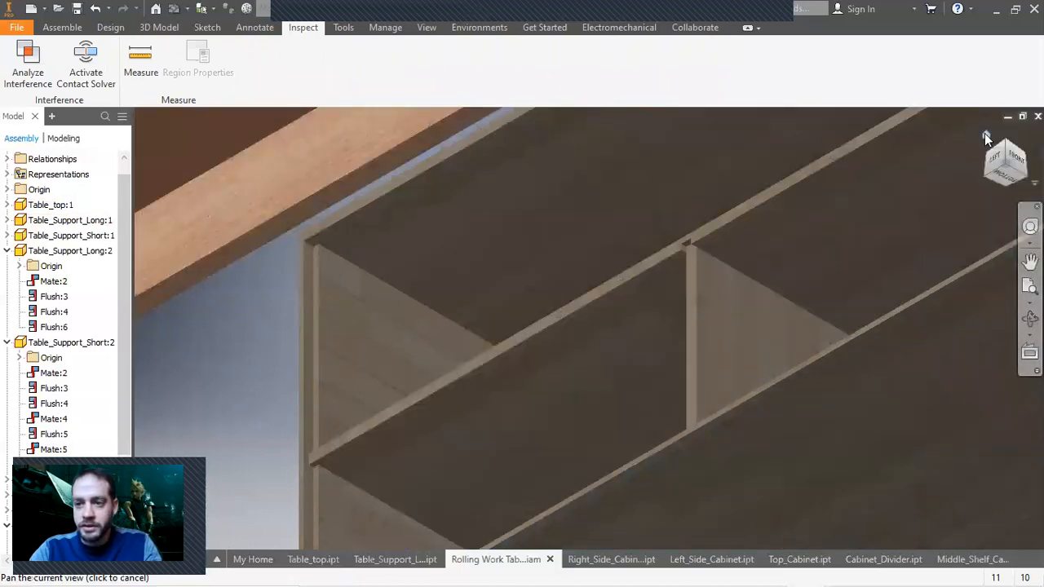
click(985, 135)
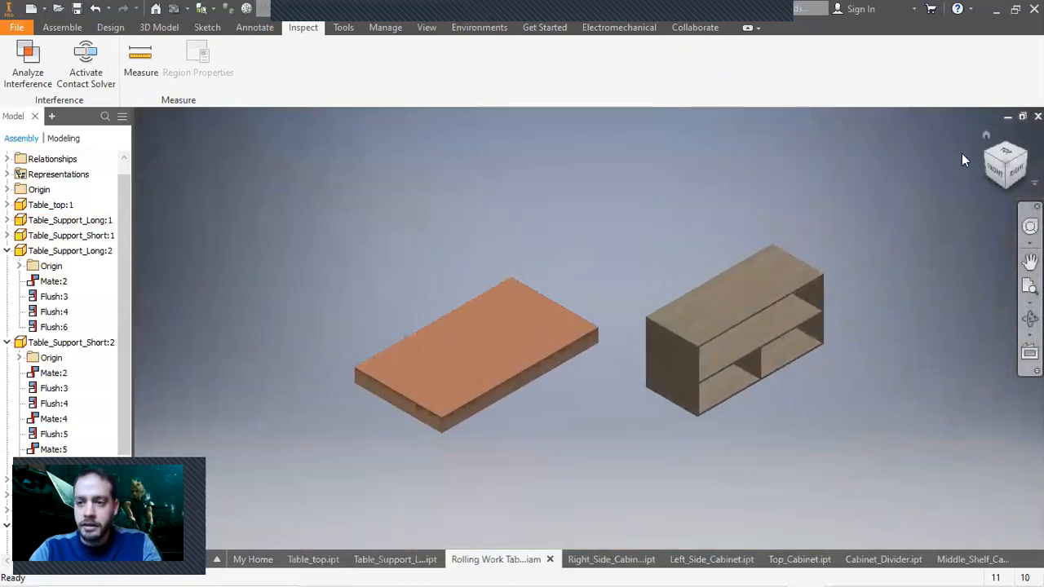
click(985, 148)
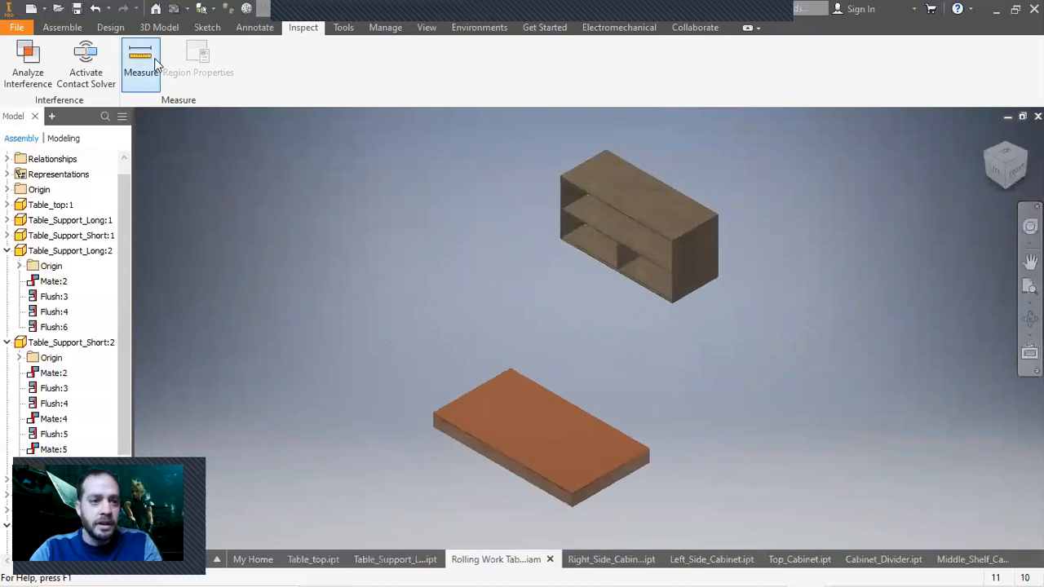
Step: Measure the distance between the rabbet faces of the two side panels across the cabinet's open side
click(140, 58)
scroll(541, 225, up, 10)
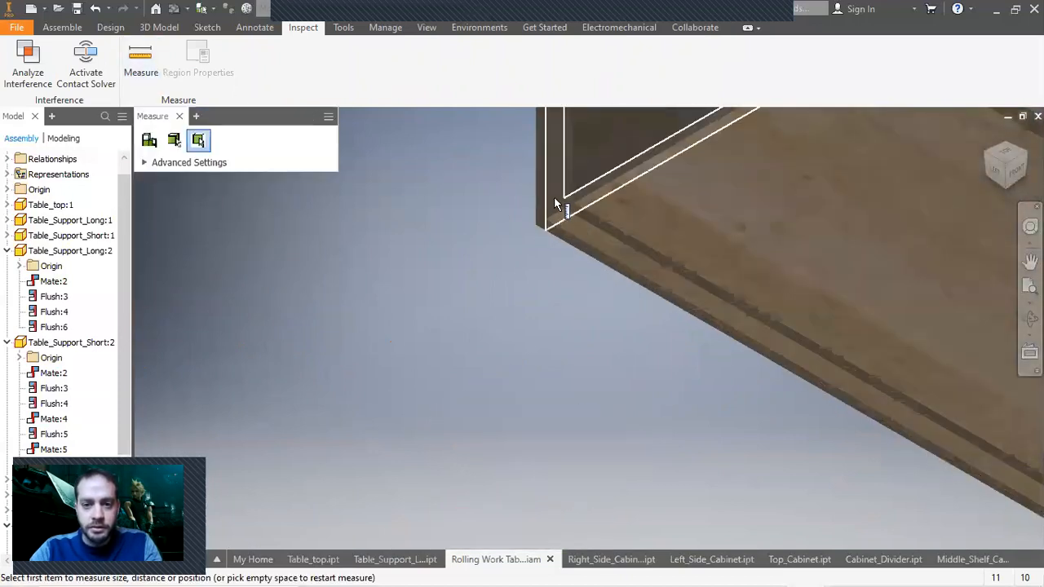
click(554, 204)
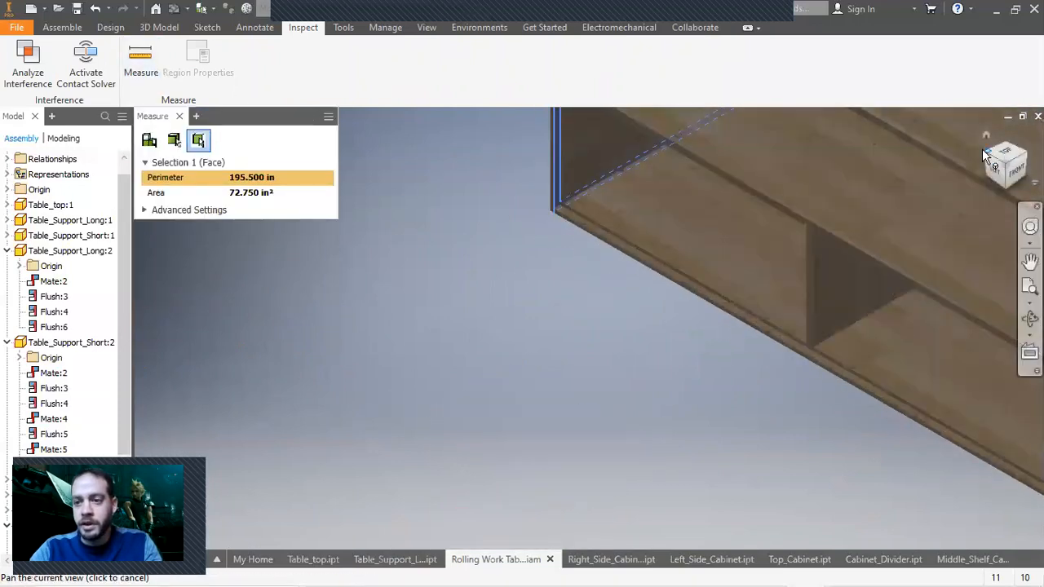
click(989, 155)
scroll(545, 269, up, 8)
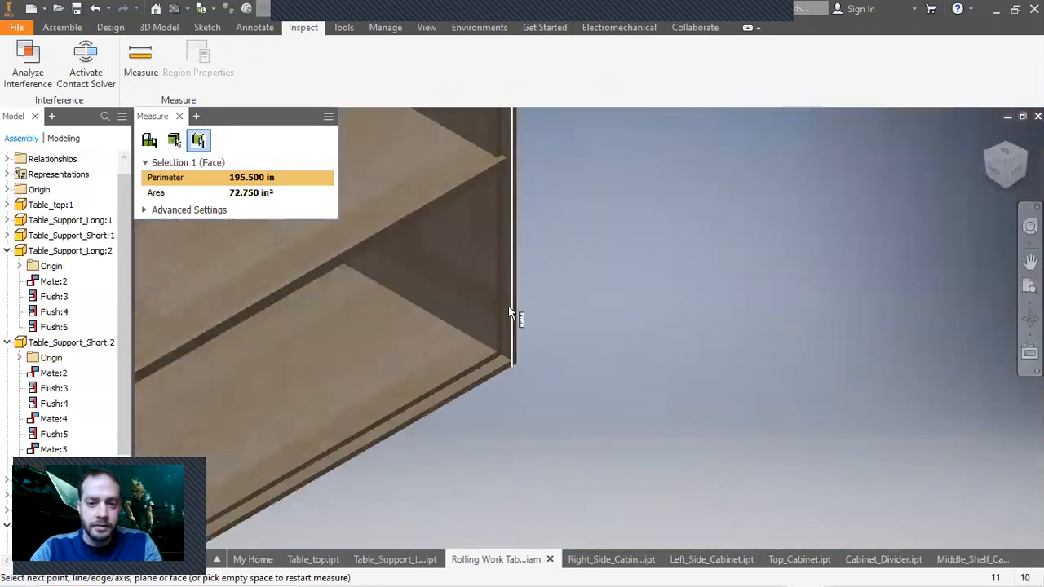
click(507, 312)
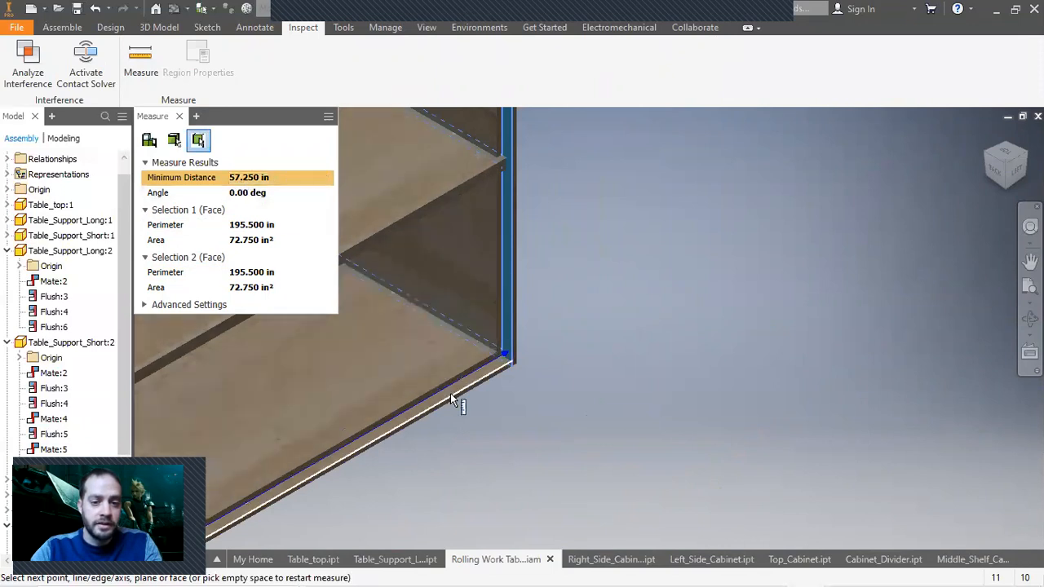
Step: Measure from the side panel's rabbet face to the bottom panel's rabbet face, and inspect the top panel's underside at its long edge
scroll(451, 394, up, 2)
click(451, 385)
scroll(450, 386, down, 2)
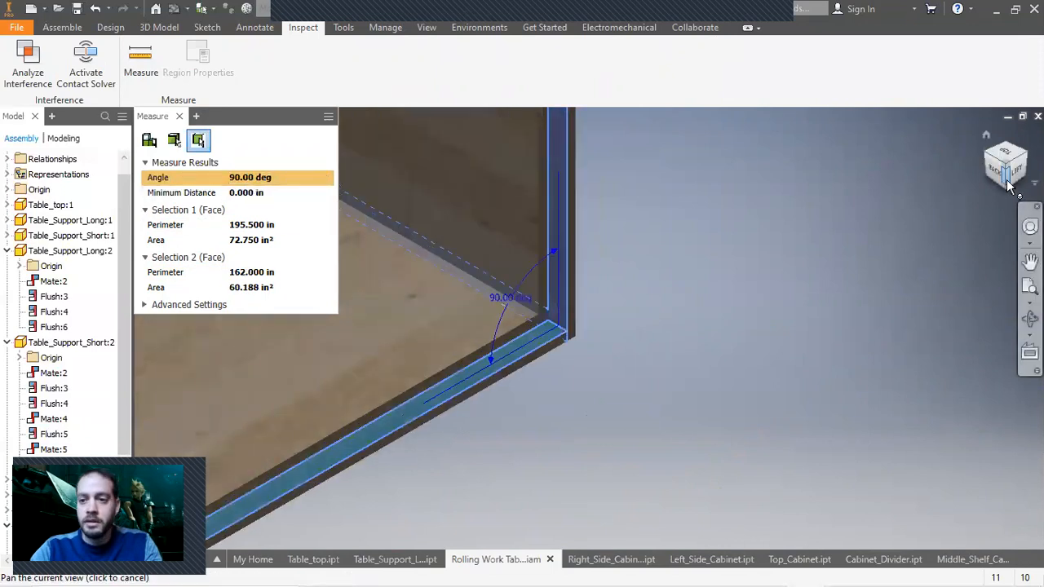
scroll(539, 311, down, 5)
scroll(536, 312, up, 8)
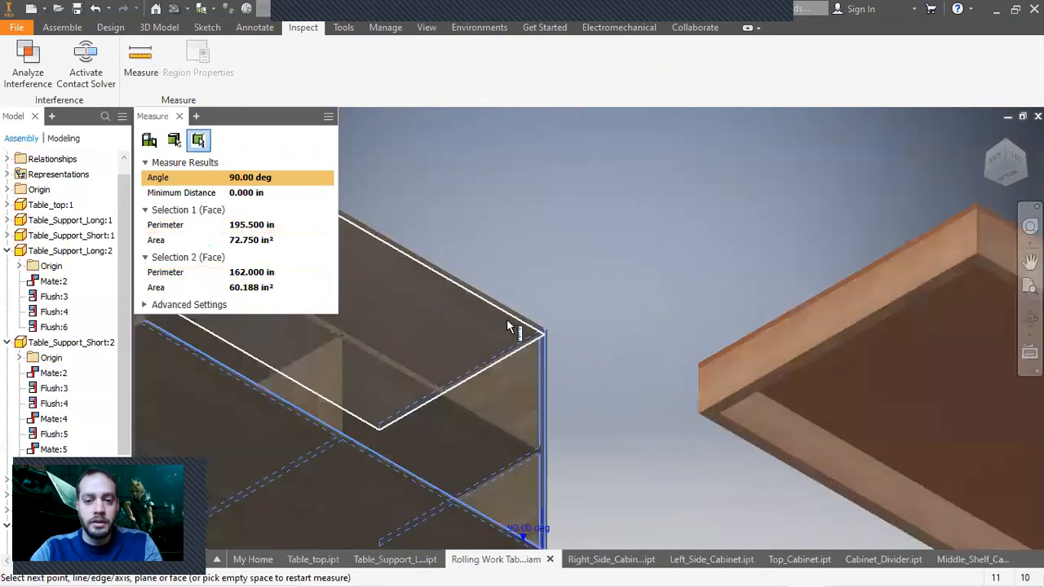
scroll(512, 317, up, 3)
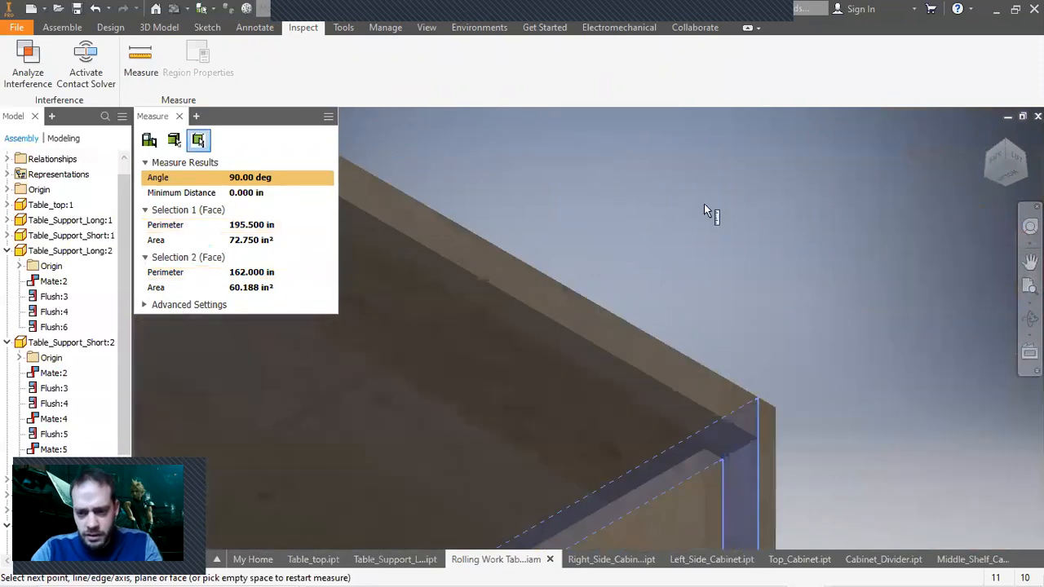
key(Escape)
click(1031, 261)
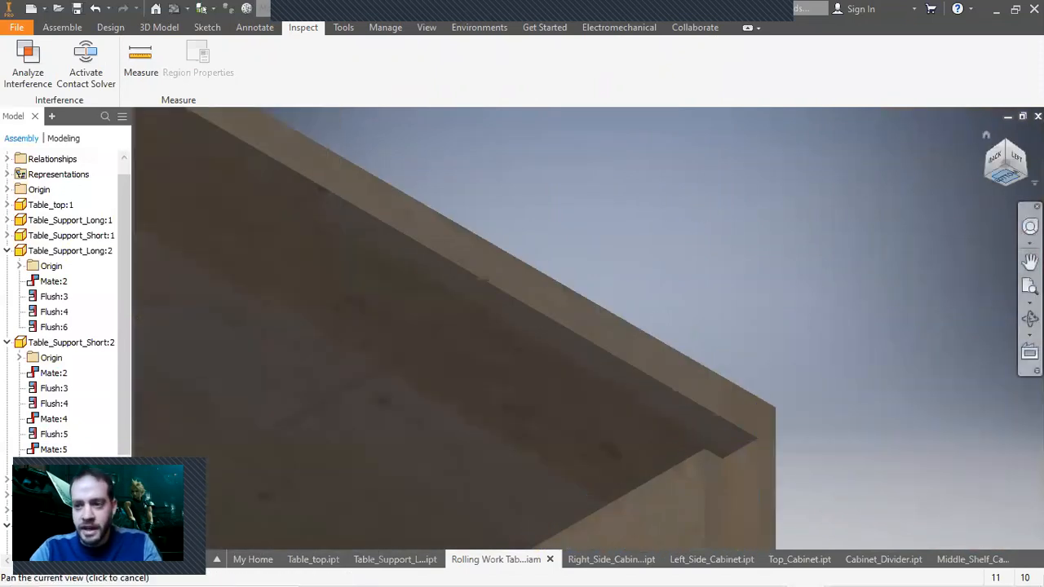
scroll(670, 222, down, 10)
key(Escape)
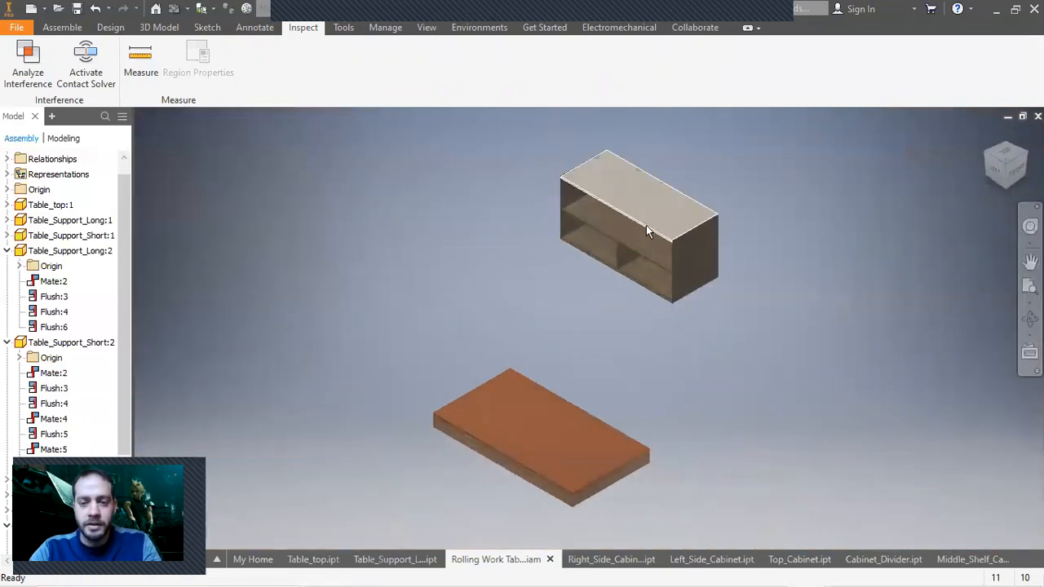
Step: Open the cabinet's top panel for in-place editing within the assembly, with its underside in view
double_click(646, 220)
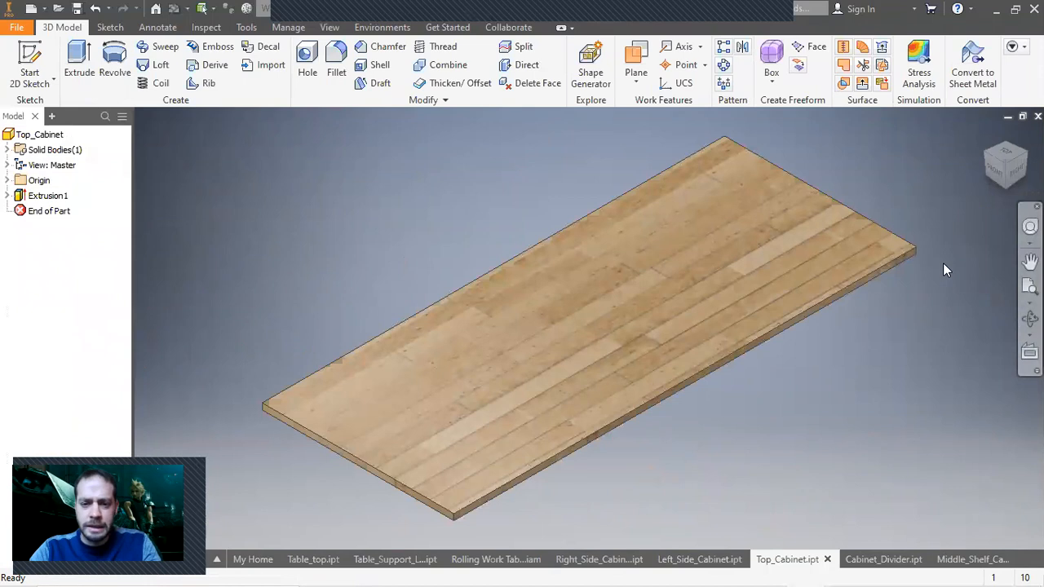
click(828, 561)
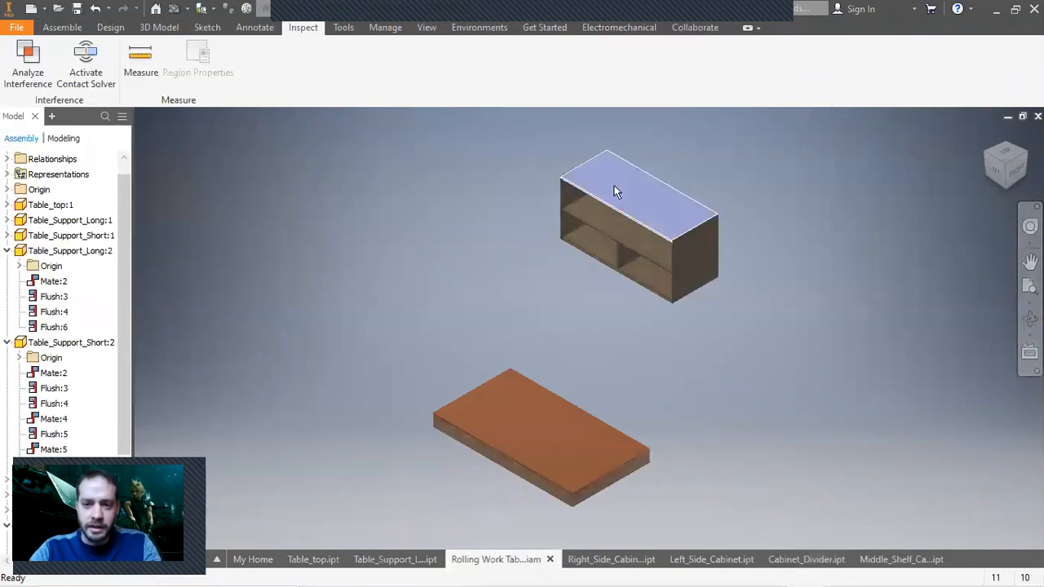
double_click(613, 190)
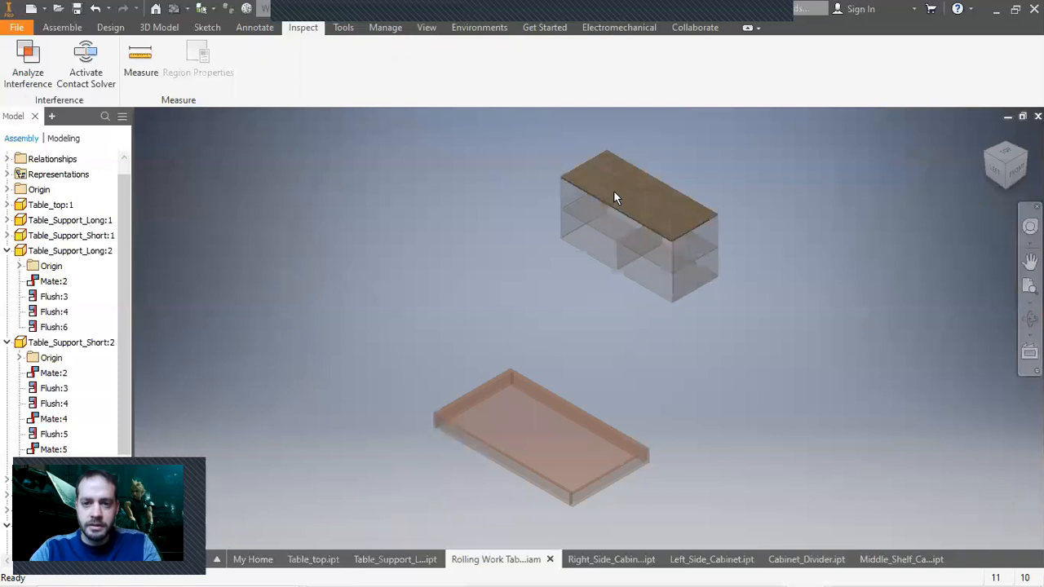
click(997, 190)
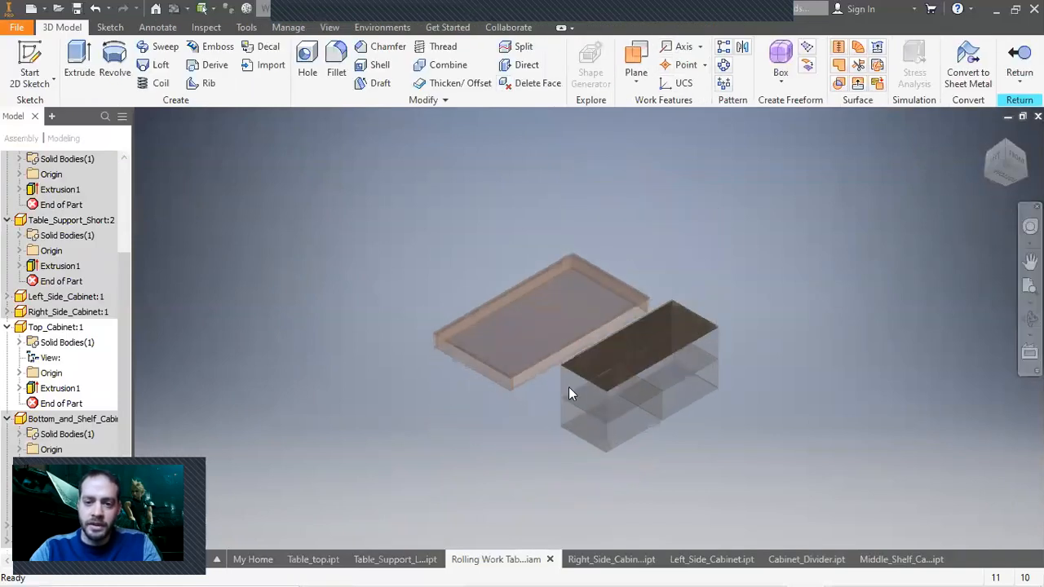
scroll(607, 350, up, 5)
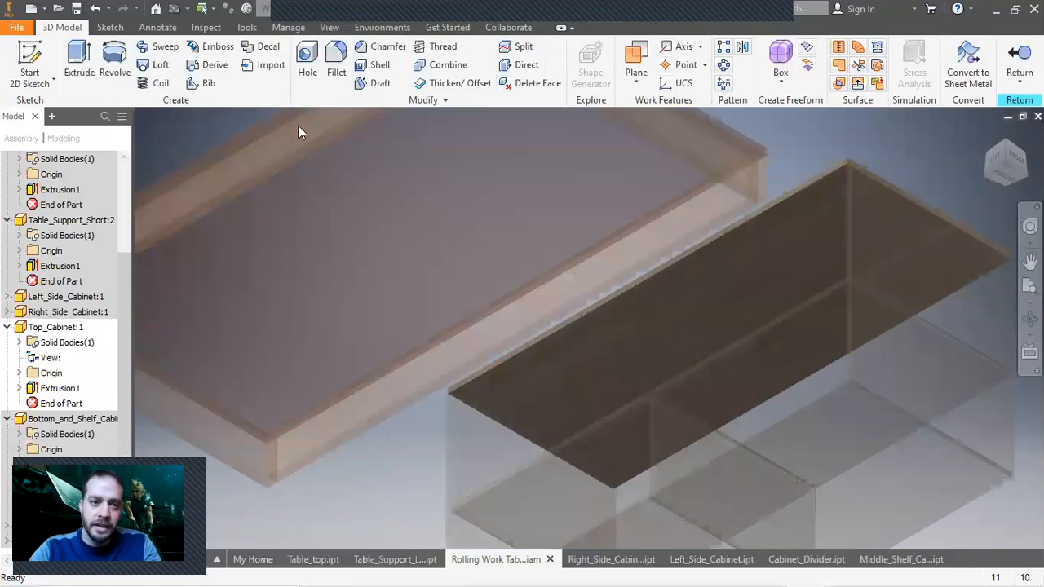
Step: Sketch a 0.75 in wide rectangle on the top panel's underside, running the full length of the long edge above the side panels' rabbets
click(30, 65)
click(612, 342)
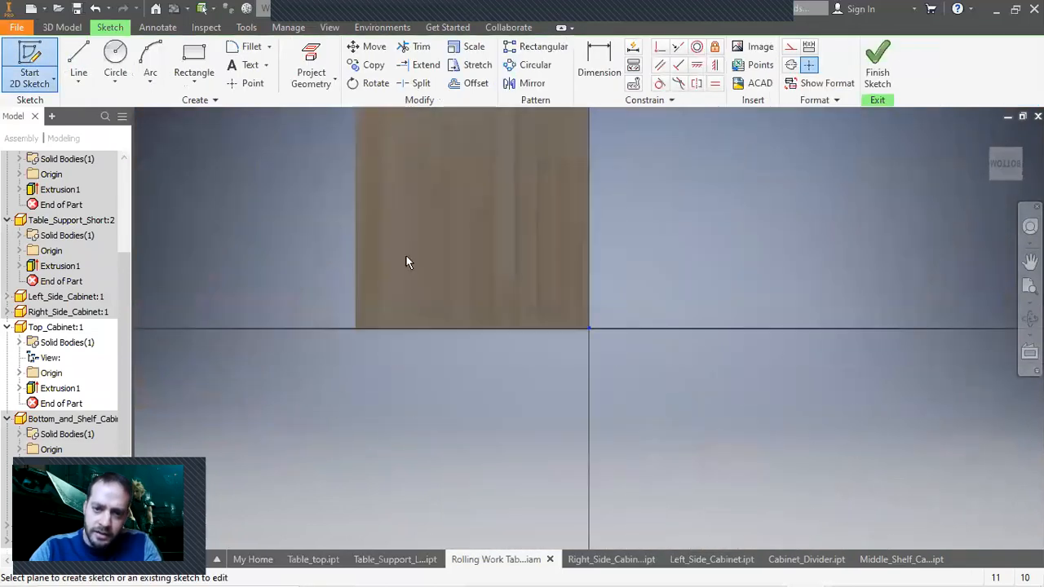
click(193, 59)
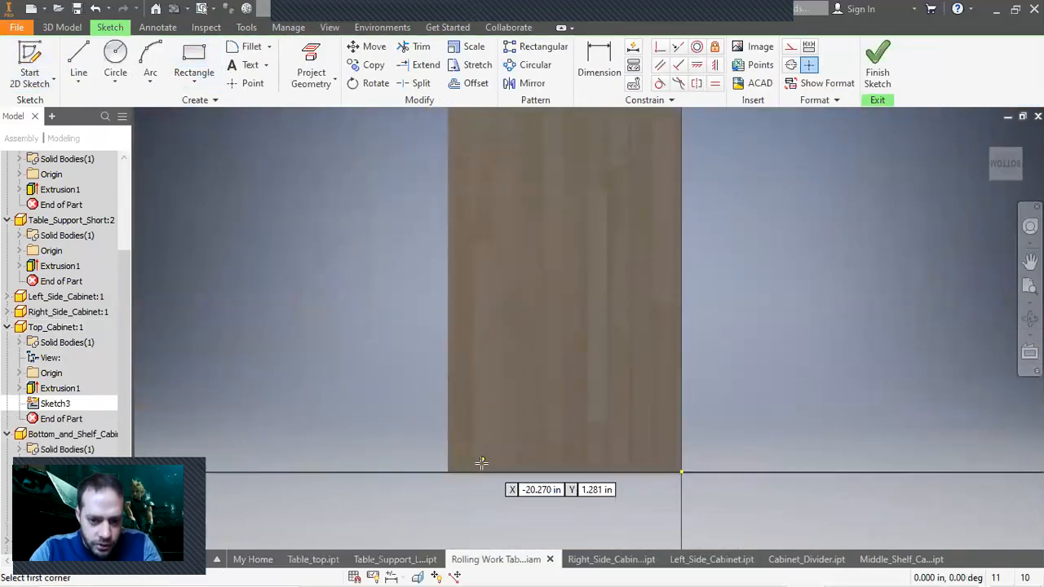
click(447, 474)
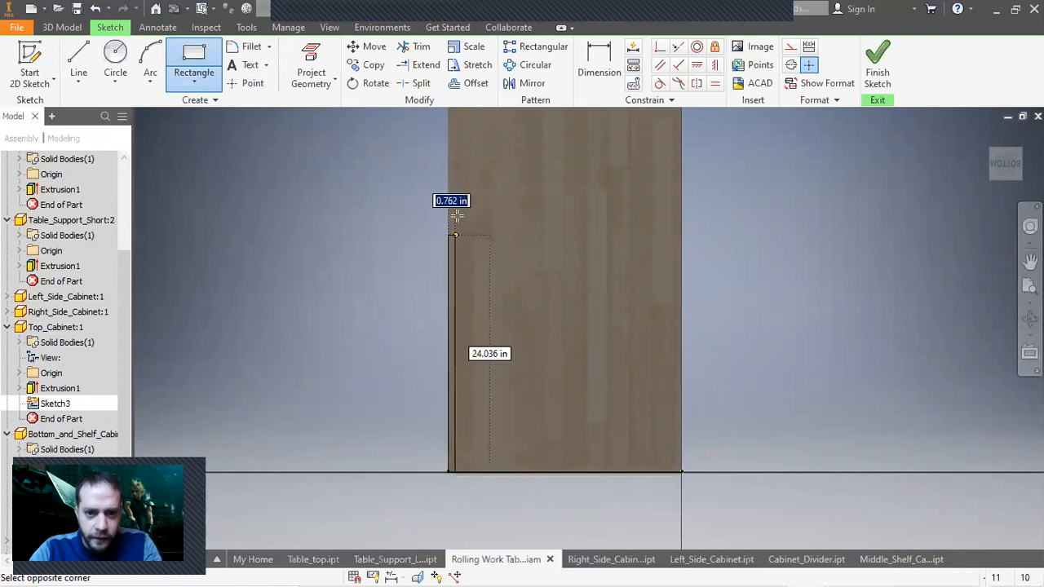
middle_drag(454, 203, 464, 412)
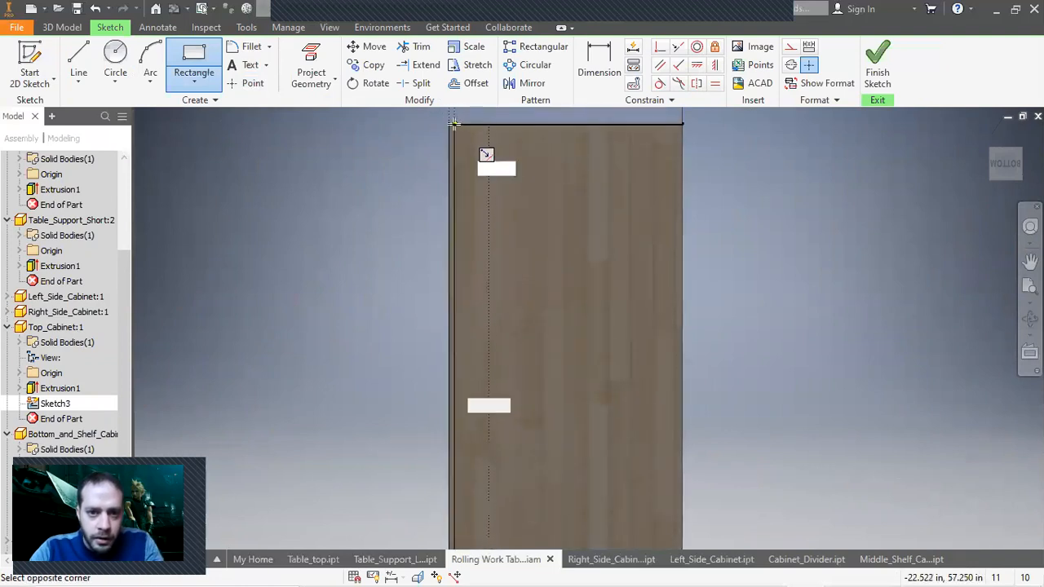
text(.75)
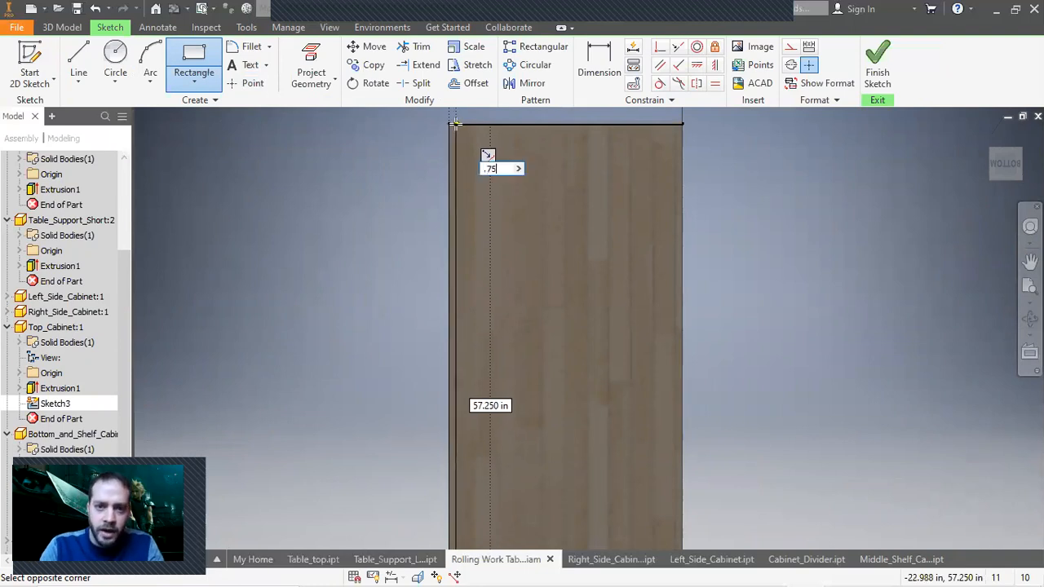
key(Return)
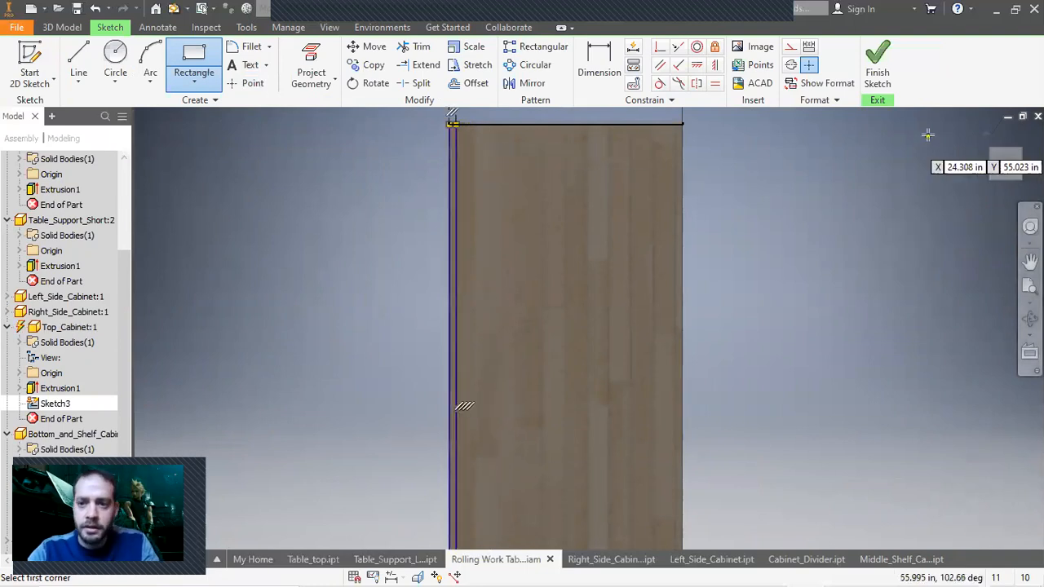
Step: Extrude-cut the narrow strip 0.375 in deep to form a rabbet in the top panel, and return to the assembly
click(882, 77)
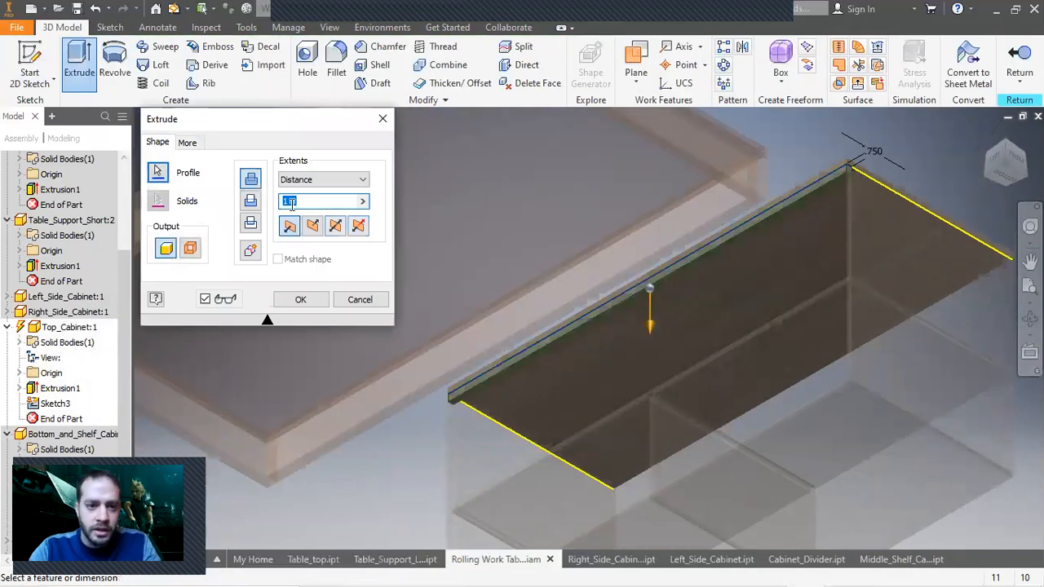
click(280, 203)
text(.375)
key(Return)
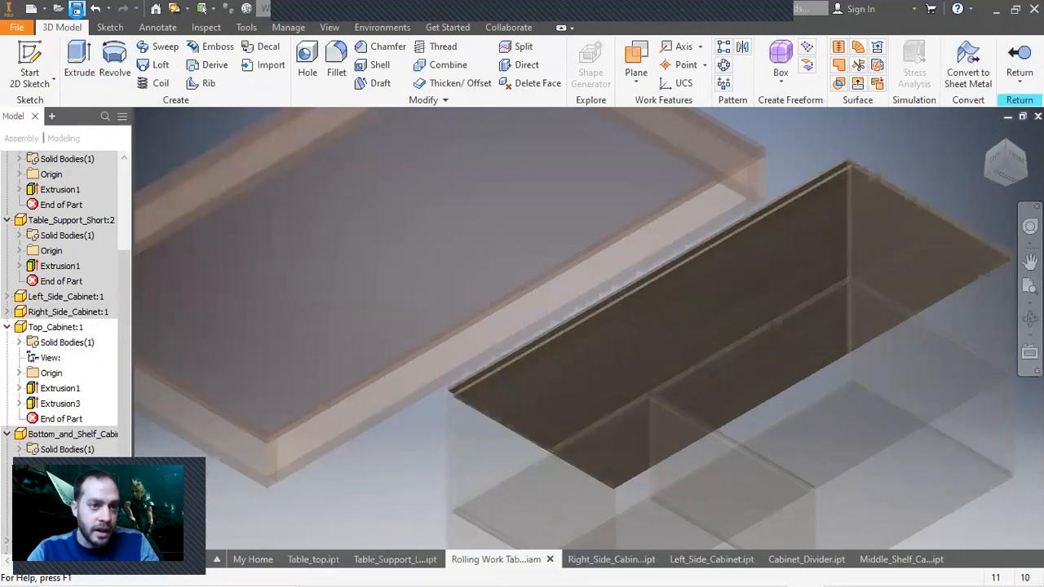
click(1020, 59)
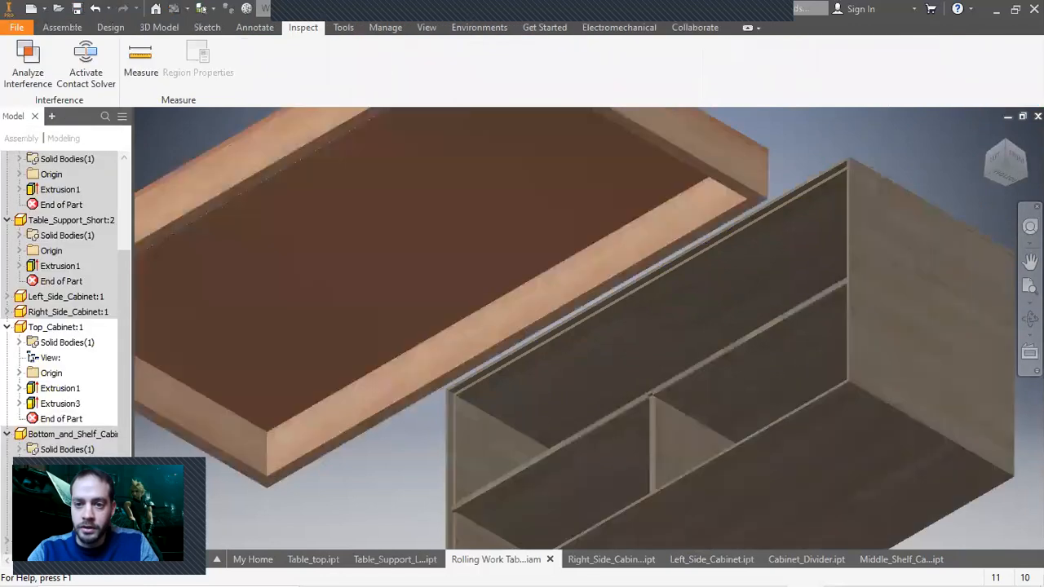
Step: Measure the distance between the rabbet faces of the top panel and the bottom panel
click(140, 57)
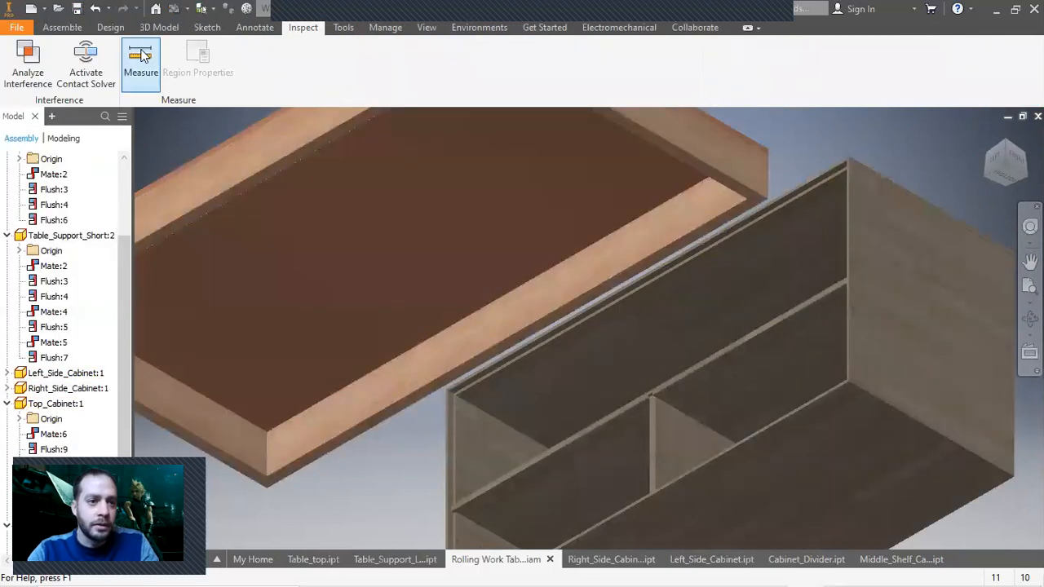
scroll(522, 333, up, 3)
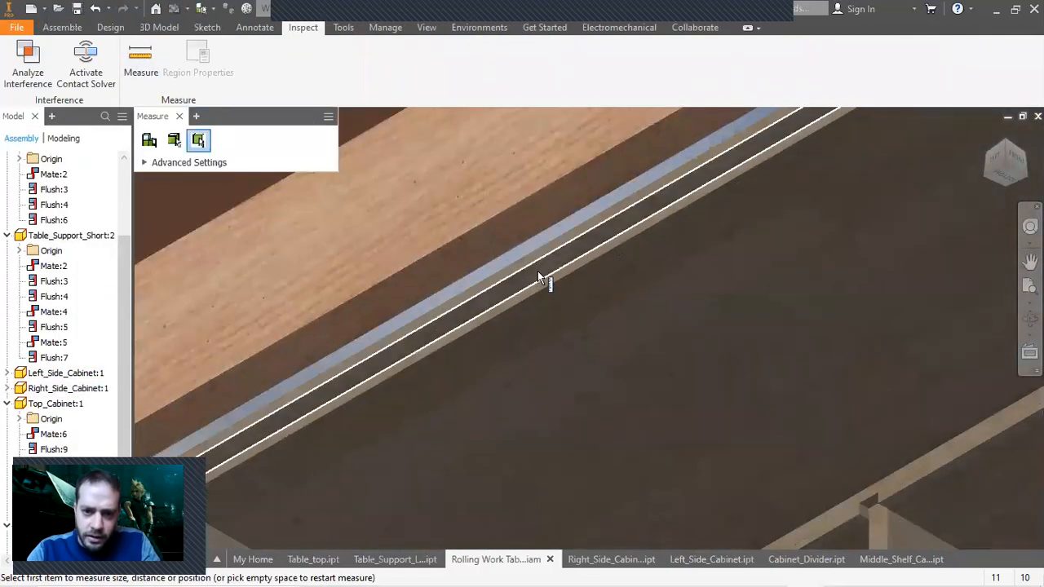
click(537, 271)
click(1008, 142)
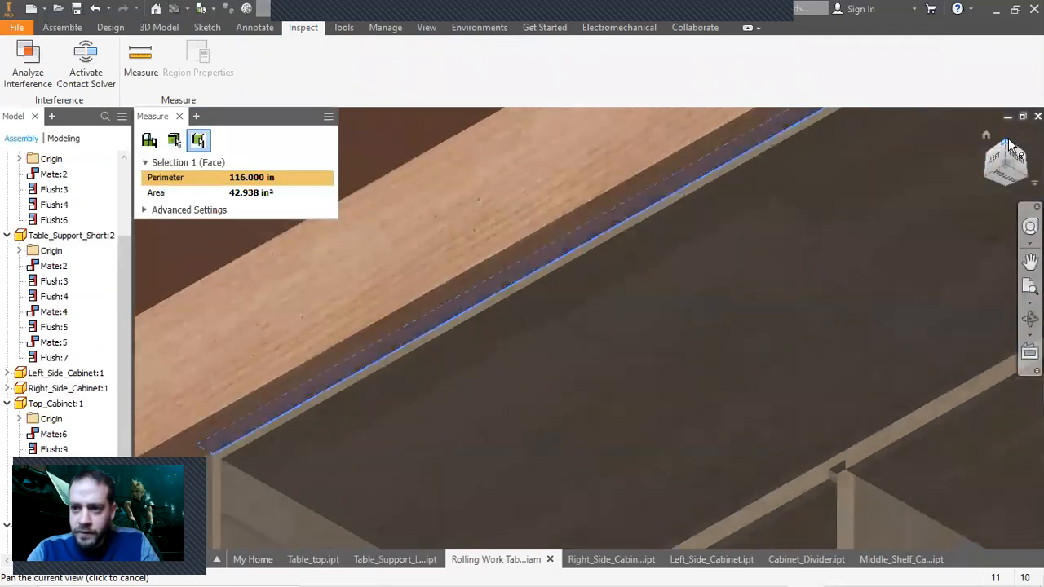
scroll(658, 269, up, 5)
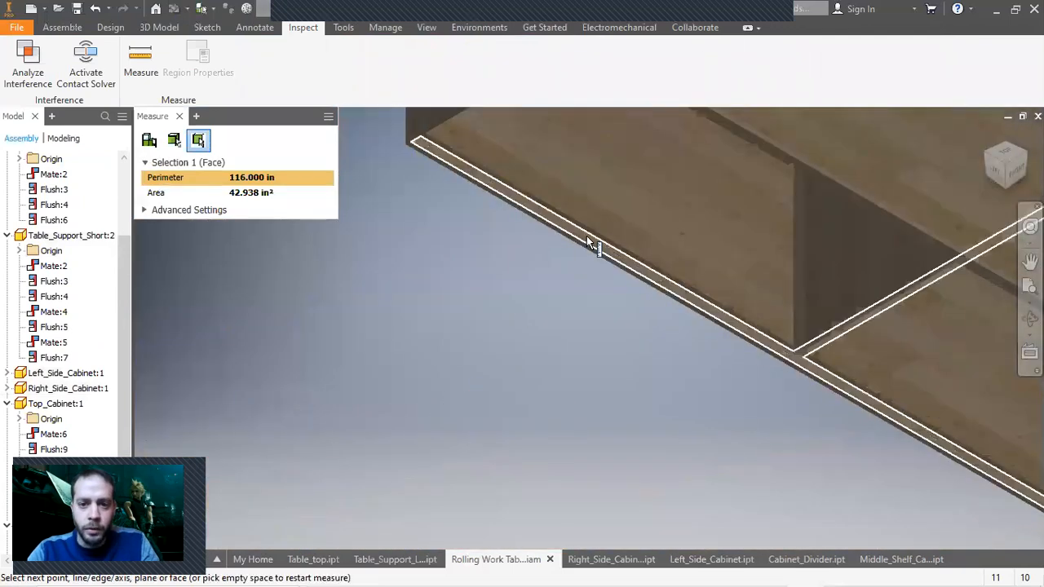
click(588, 238)
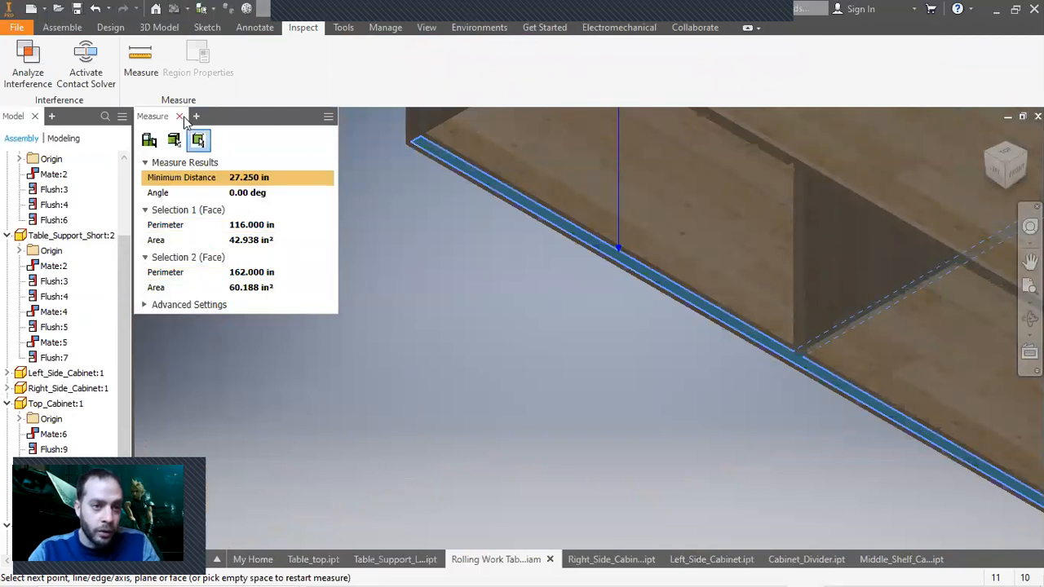
click(180, 117)
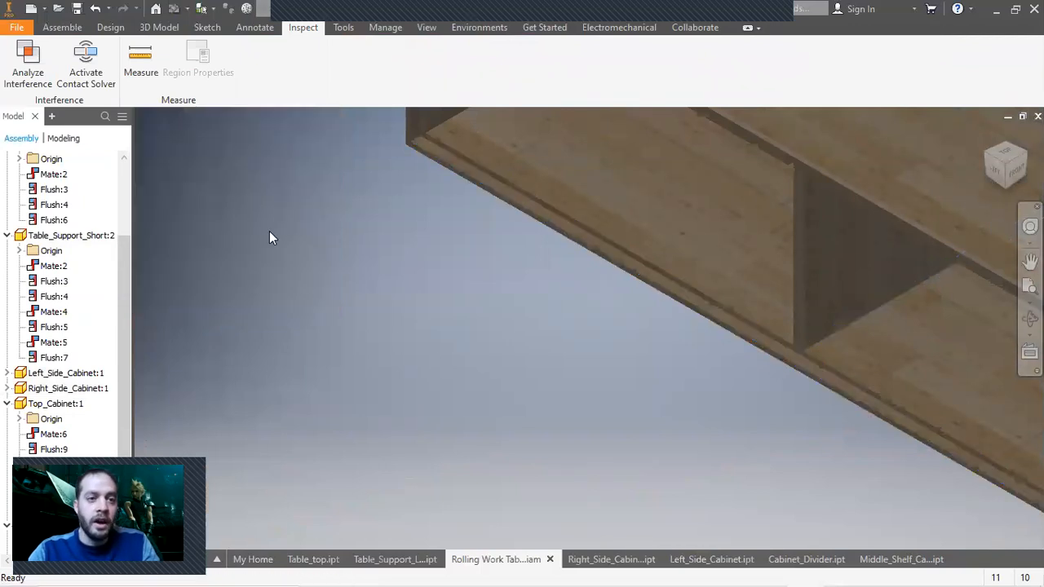
Step: Create a new part from the English Standard (in).ipt template and start a sketch on its YZ plane
click(17, 27)
click(46, 82)
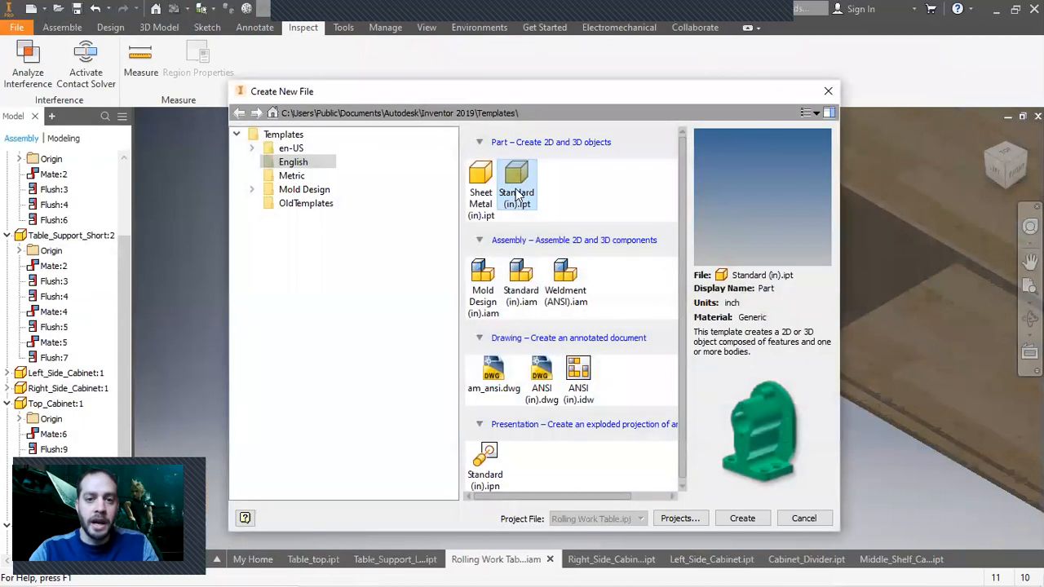
double_click(516, 195)
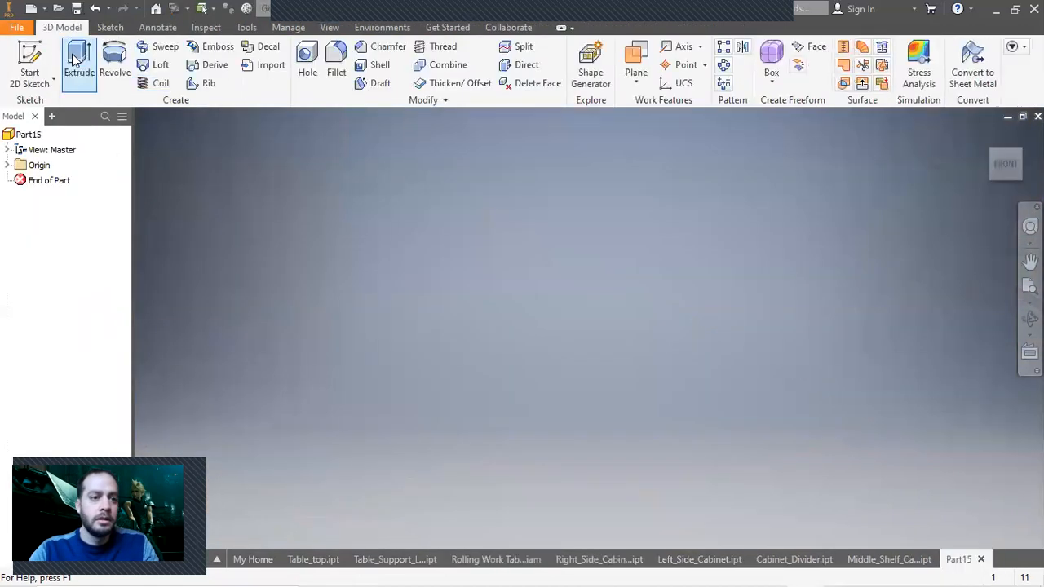
click(30, 65)
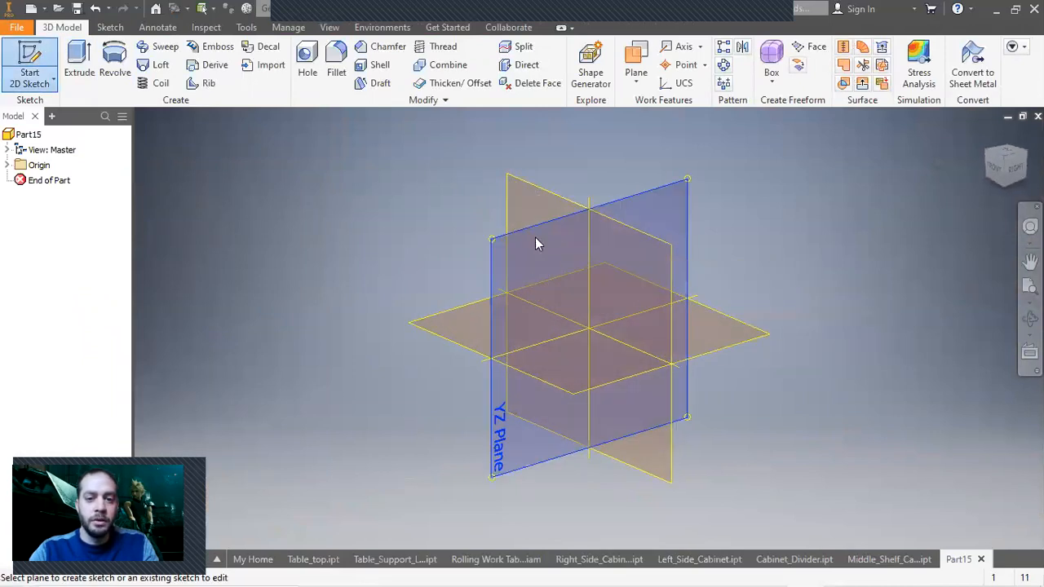
click(535, 238)
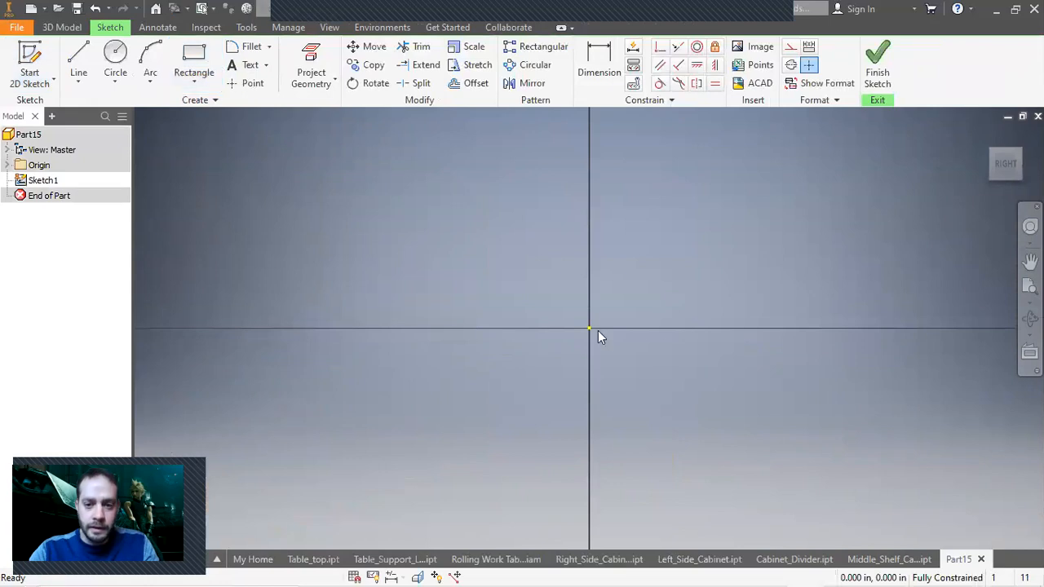
Step: Sketch a rectangle from the origin, 27.25 in high and 57.25 in long
click(196, 73)
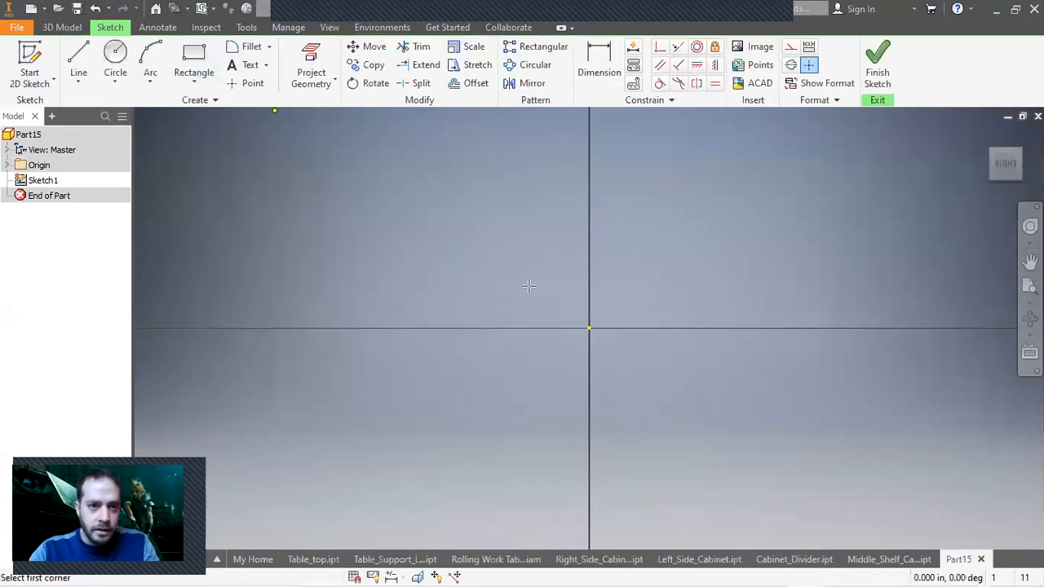
click(589, 328)
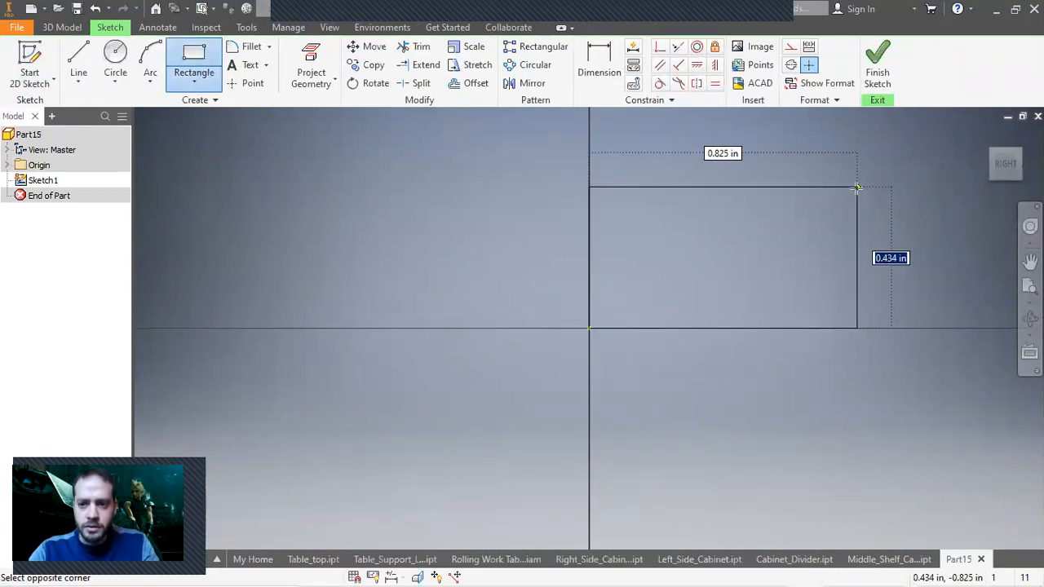
text(27.25)
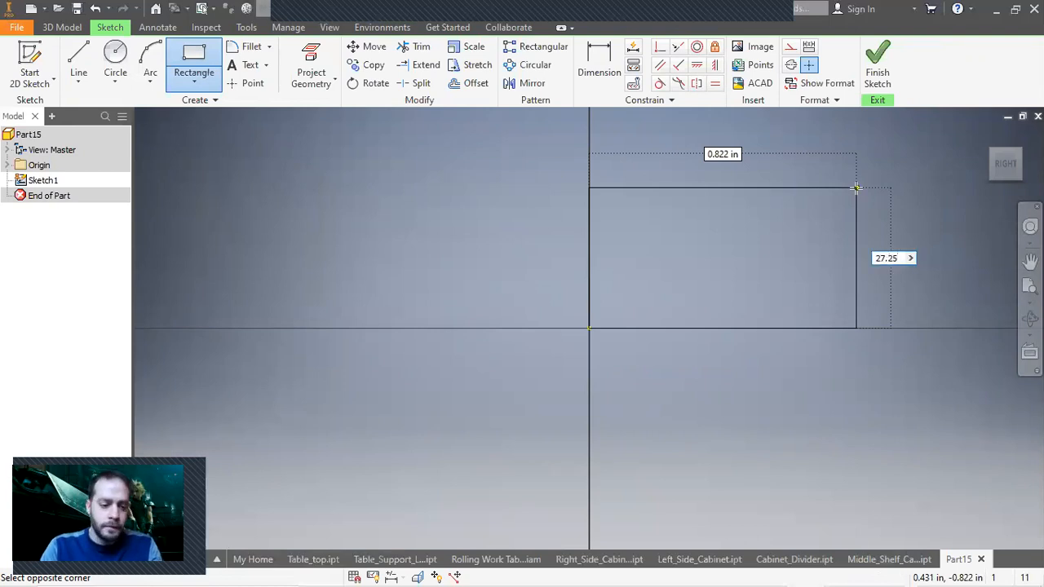
key(Tab)
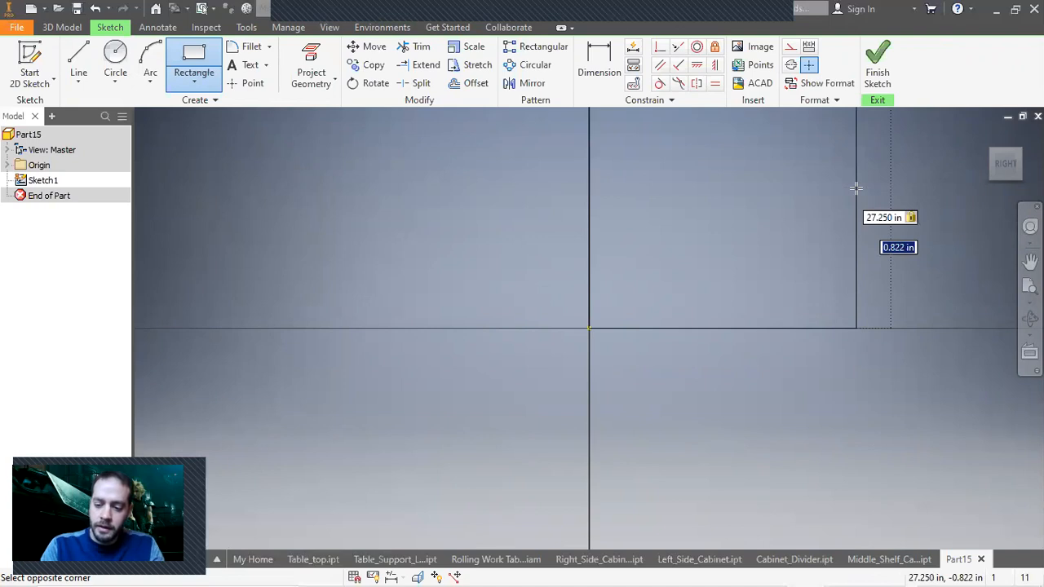
text(5)
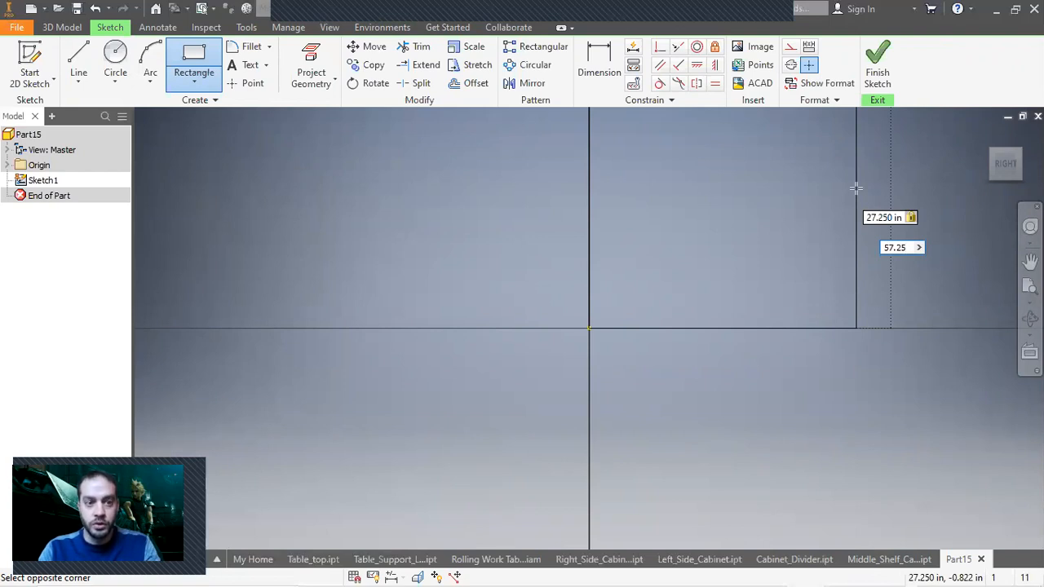
text(7.25)
key(Return)
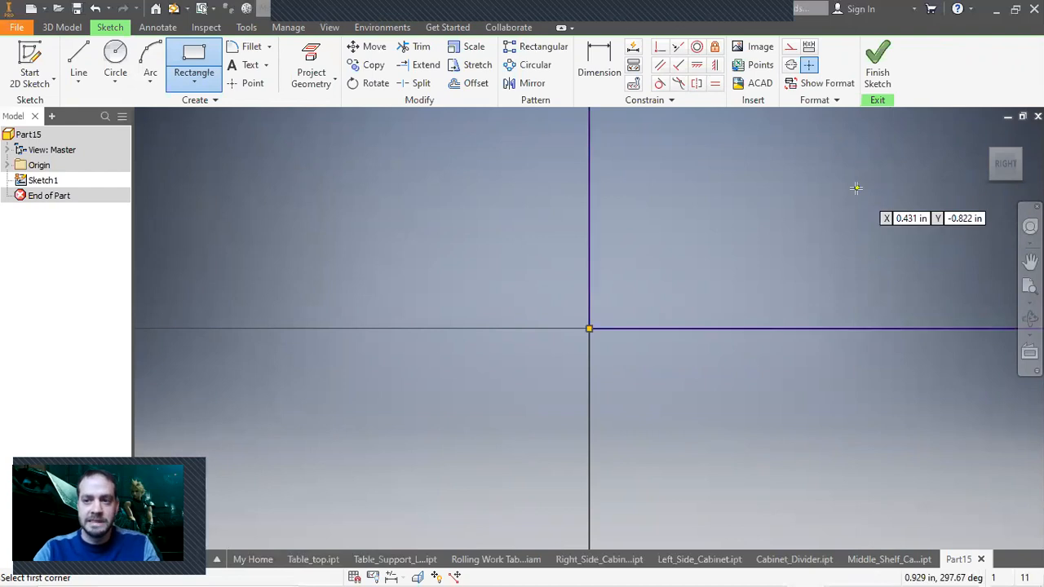
Step: Finish the sketch and extrude the rectangle 3/4 in into a solid panel
click(879, 57)
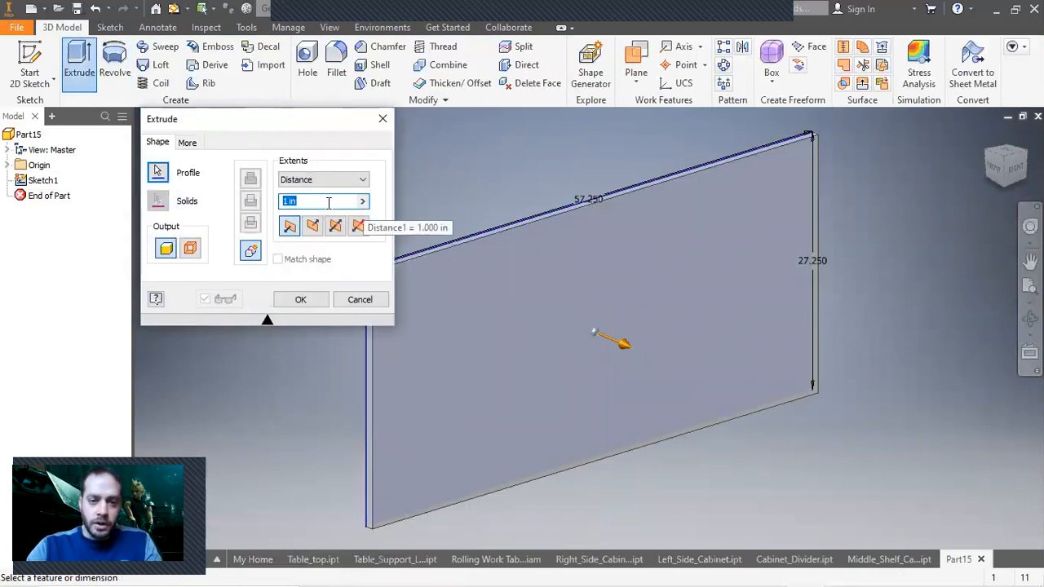
text(3/4)
key(Return)
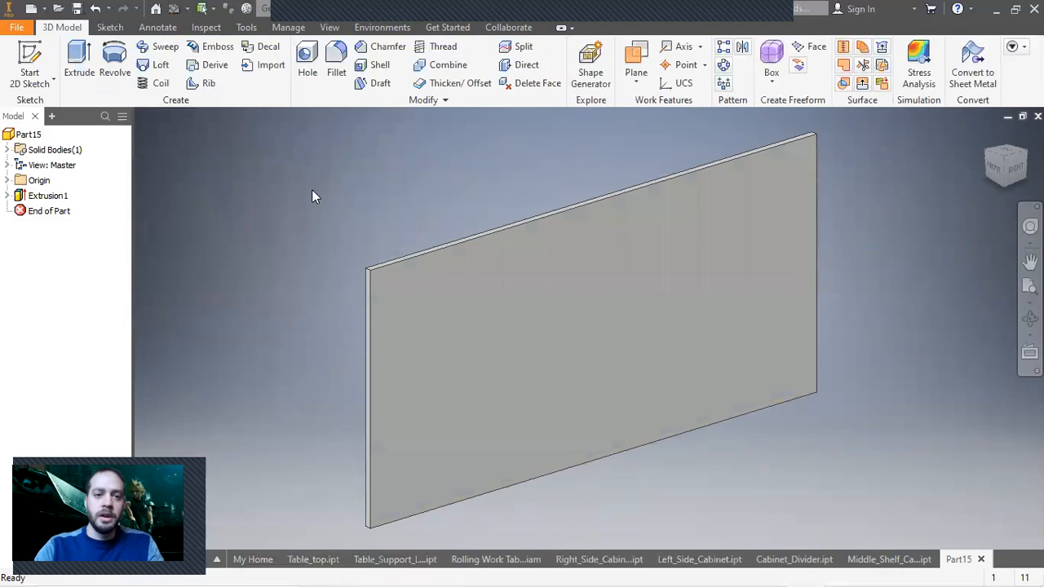
Step: Assign a wood material from the Inventor Material Library to the panel
click(313, 10)
scroll(347, 184, down, 12)
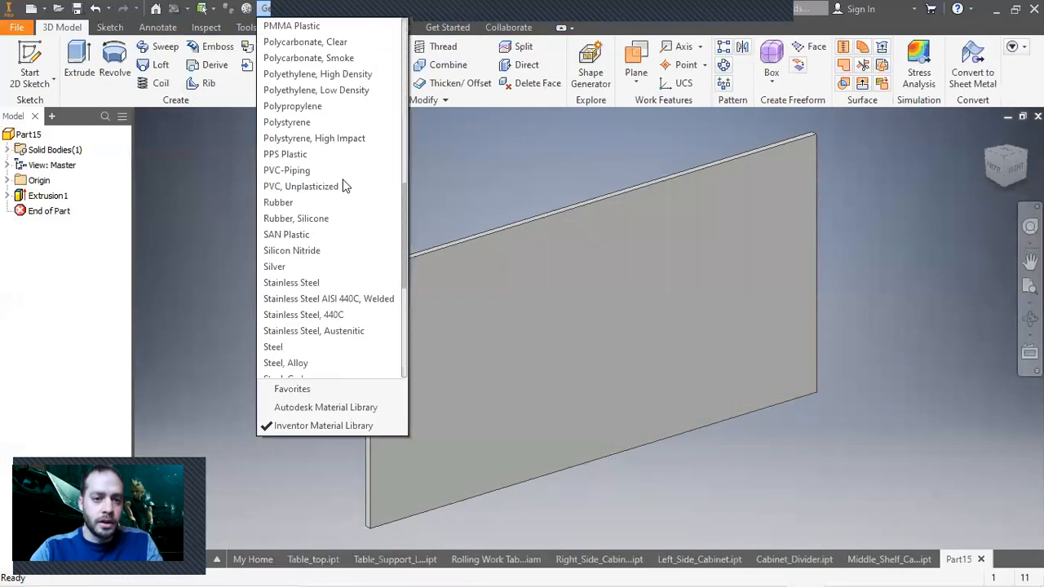
click(322, 332)
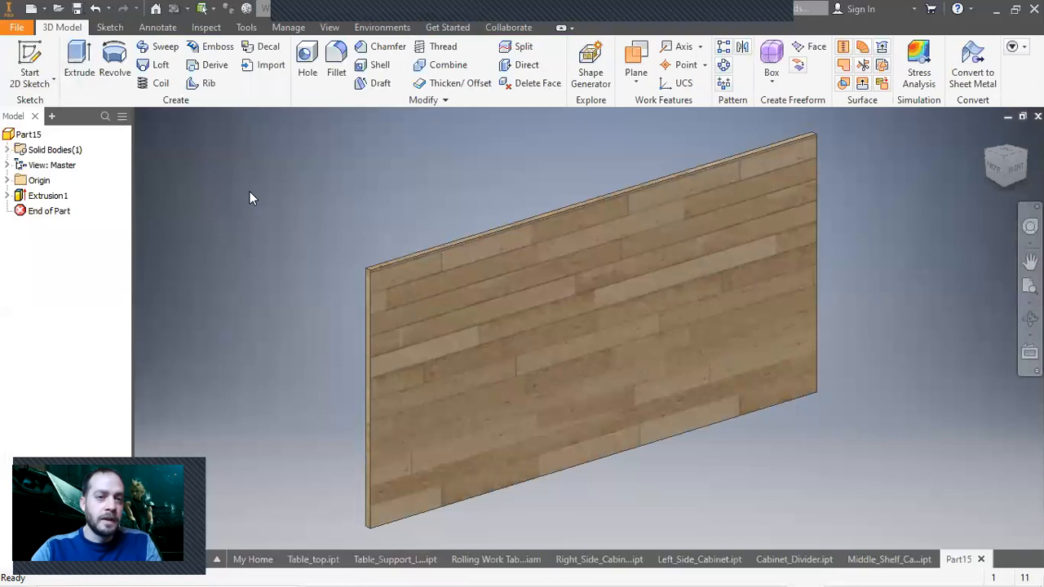
Step: Start a sketch on the panel's large face and draw a thin rectangle about 0.89 in high across its full length, about 12 in above the lower edge
click(29, 62)
click(490, 404)
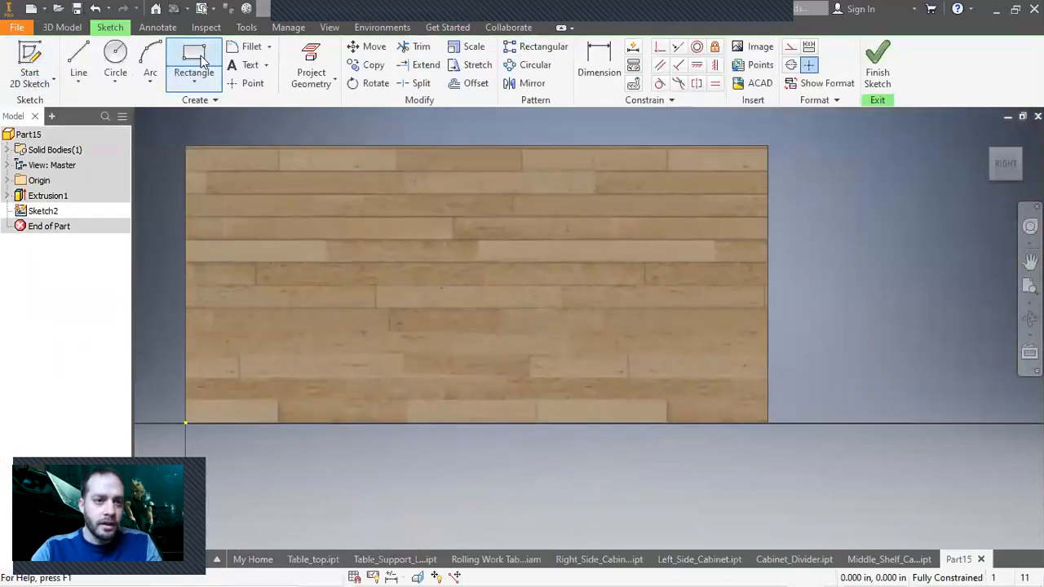
scroll(206, 326, up, 3)
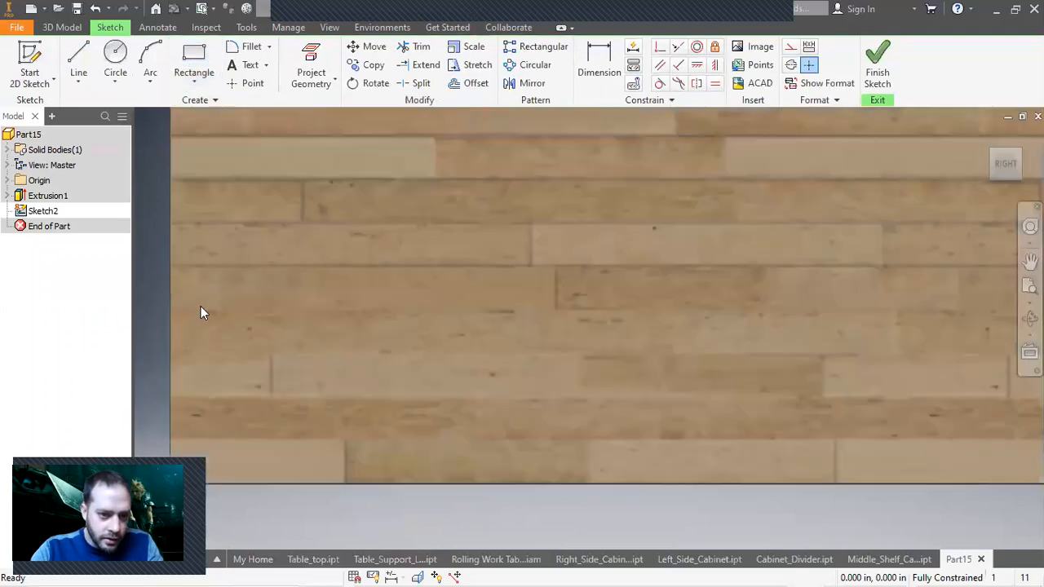
click(208, 62)
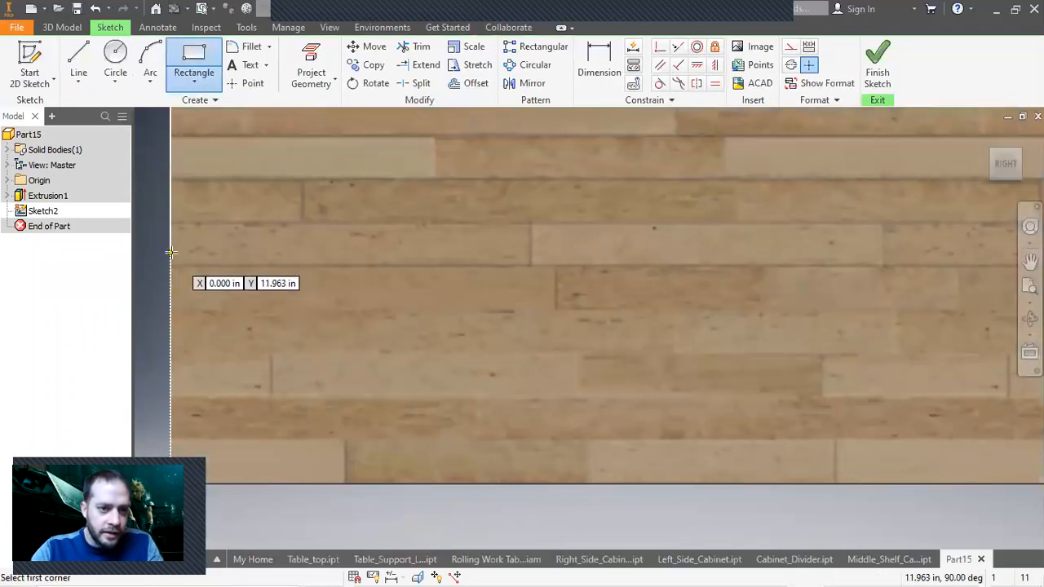
scroll(171, 253, down, 3)
click(189, 330)
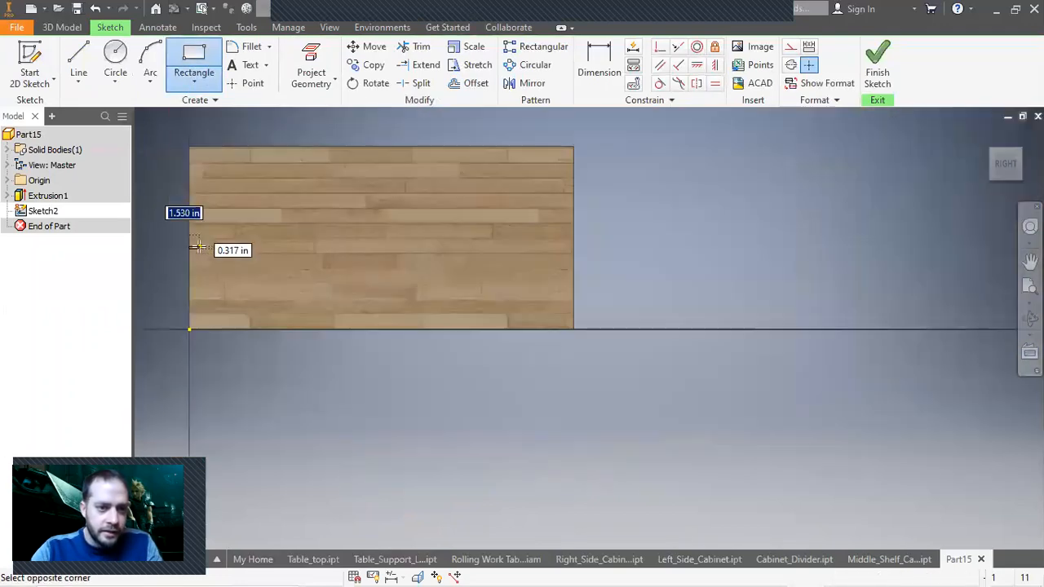
click(574, 244)
right_click(653, 213)
click(718, 214)
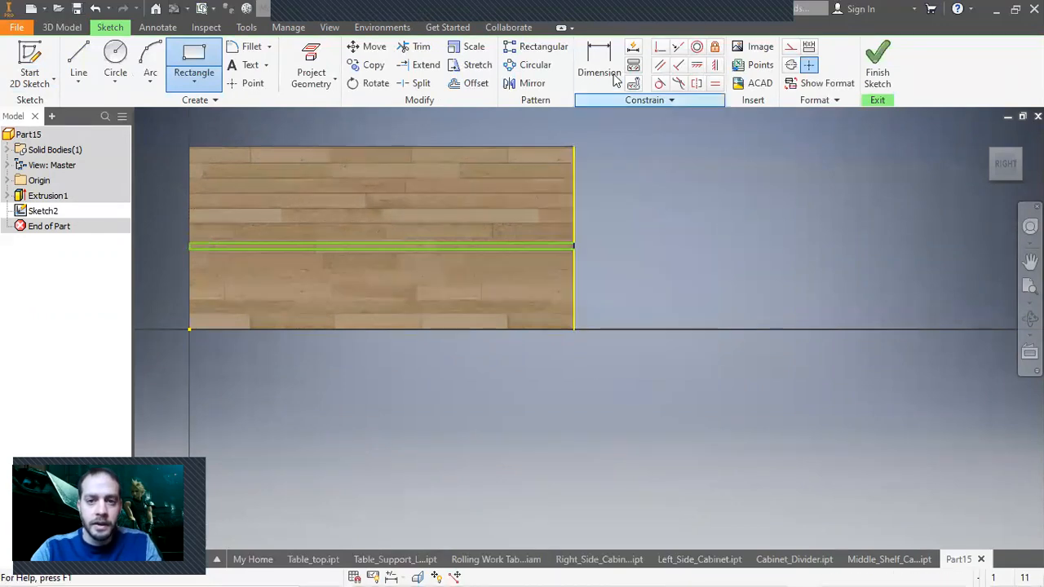
Step: Dimension the height of the thin rectangle as 0.75 in
key(d)
scroll(494, 253, up, 3)
click(495, 247)
click(495, 237)
click(493, 213)
text(.75)
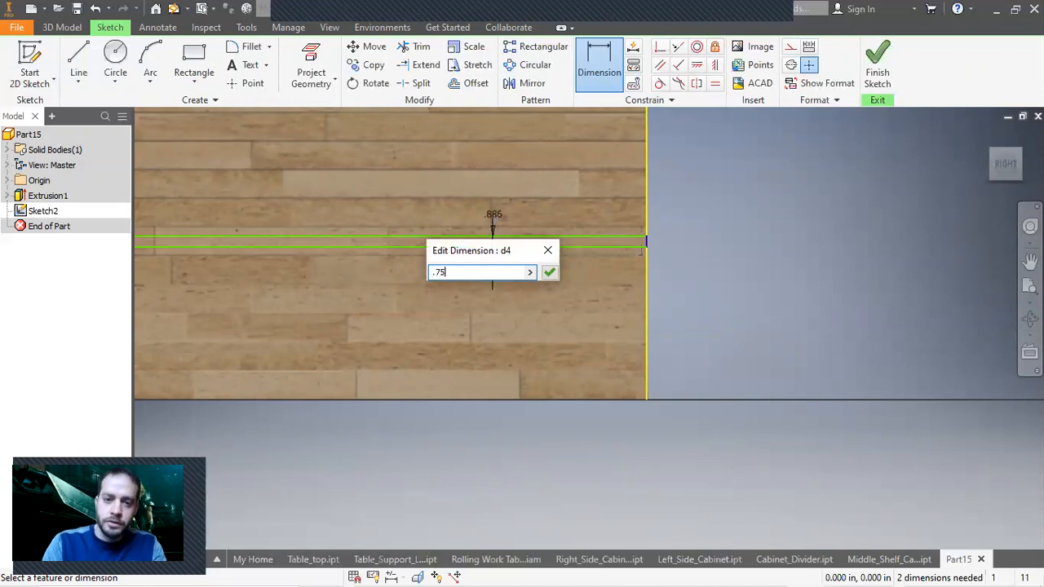
key(Return)
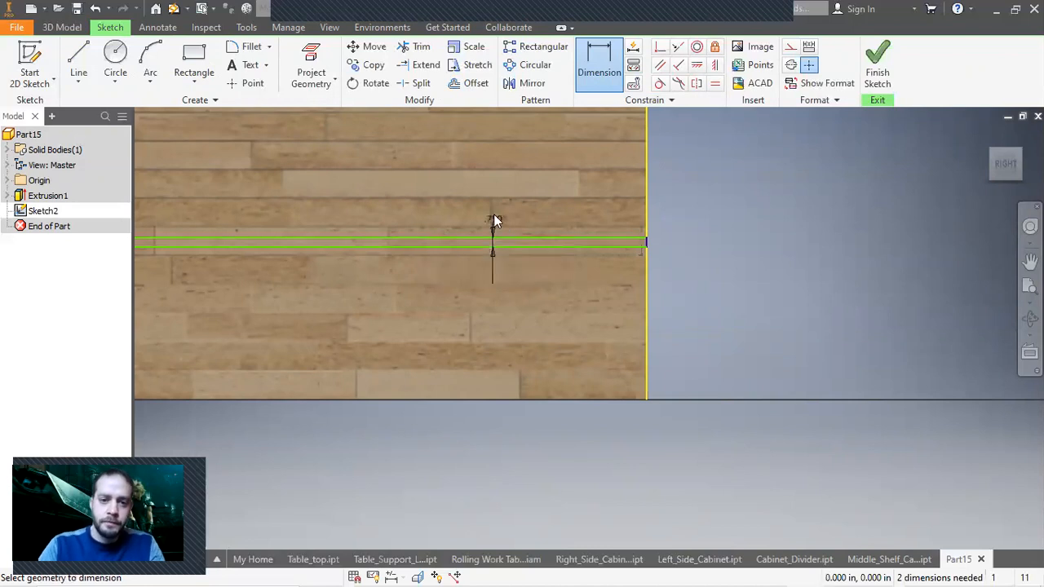
Step: Dimension the strip's lower line 12.375 in above the panel's bottom edge
click(597, 75)
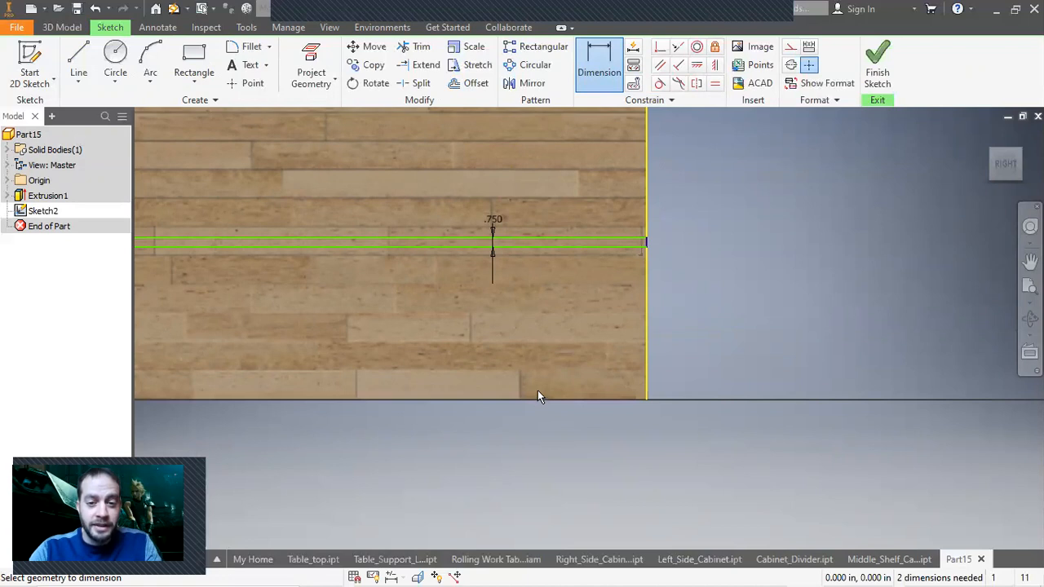
click(551, 246)
click(556, 400)
click(559, 338)
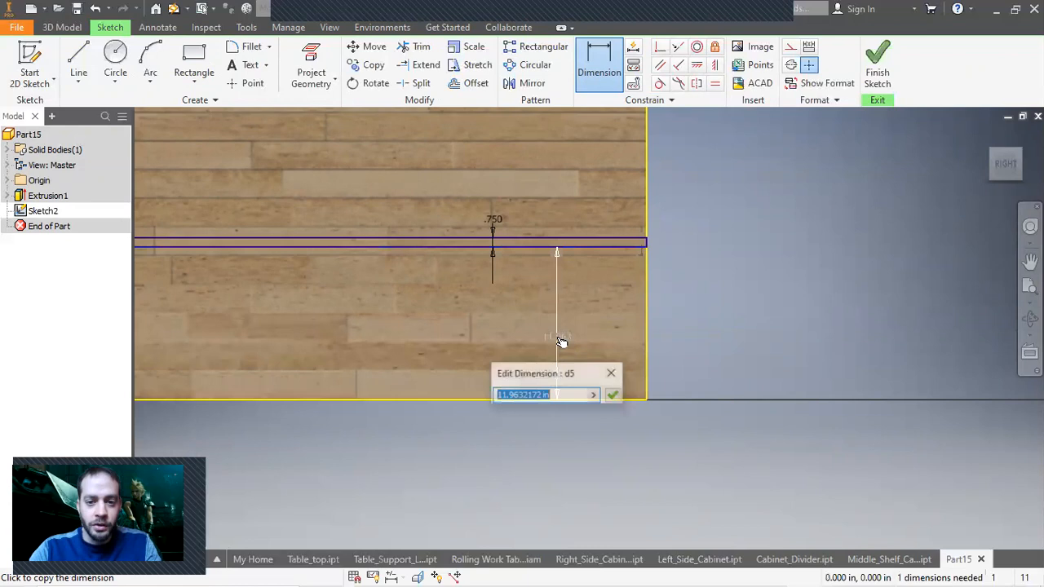
text(12.375)
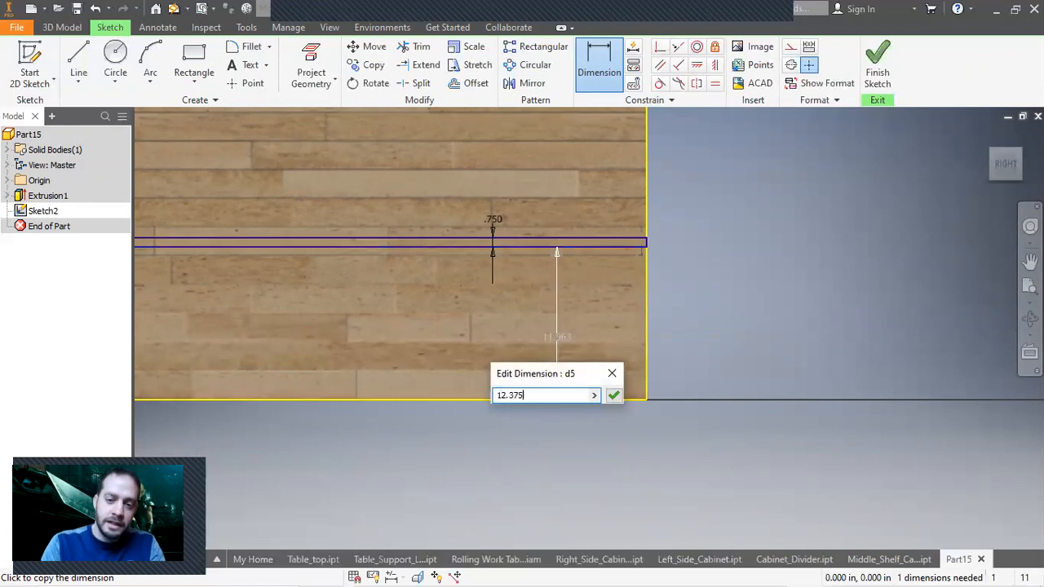
key(Return)
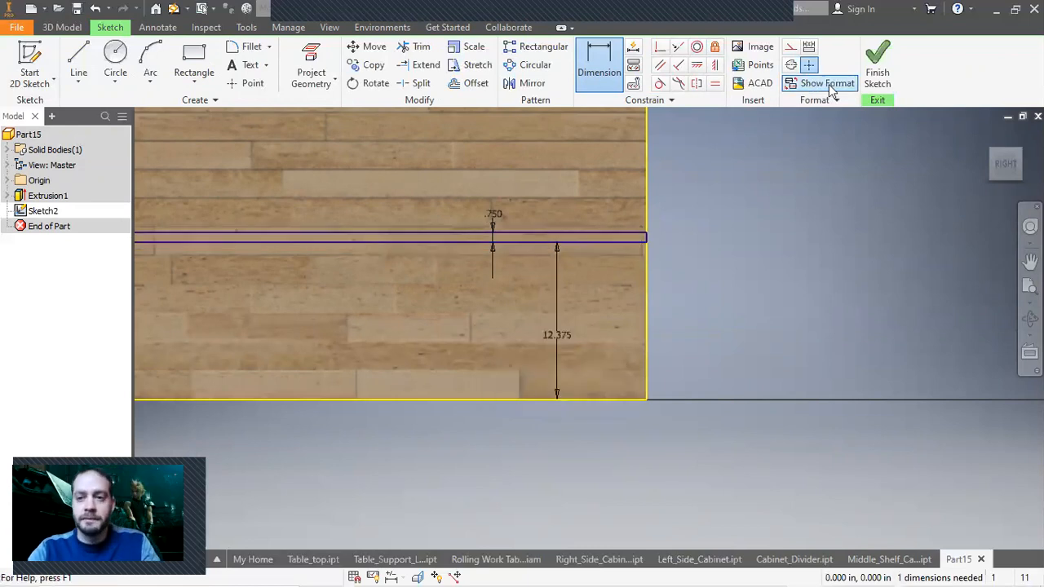
Step: Finish the sketch and extrude-cut the strip 0.37 in deep to form a dado along the panel
click(878, 67)
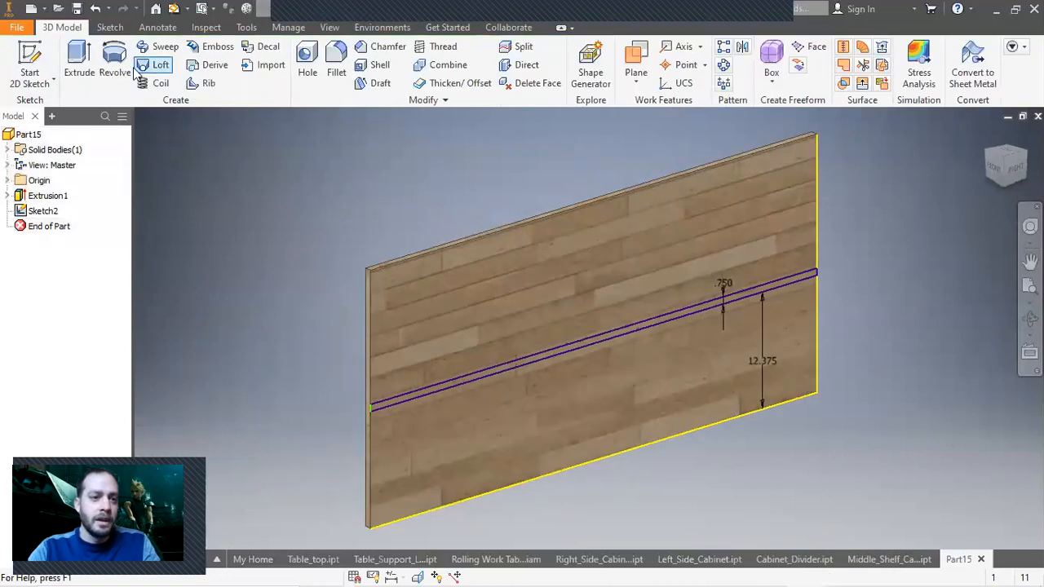
click(79, 65)
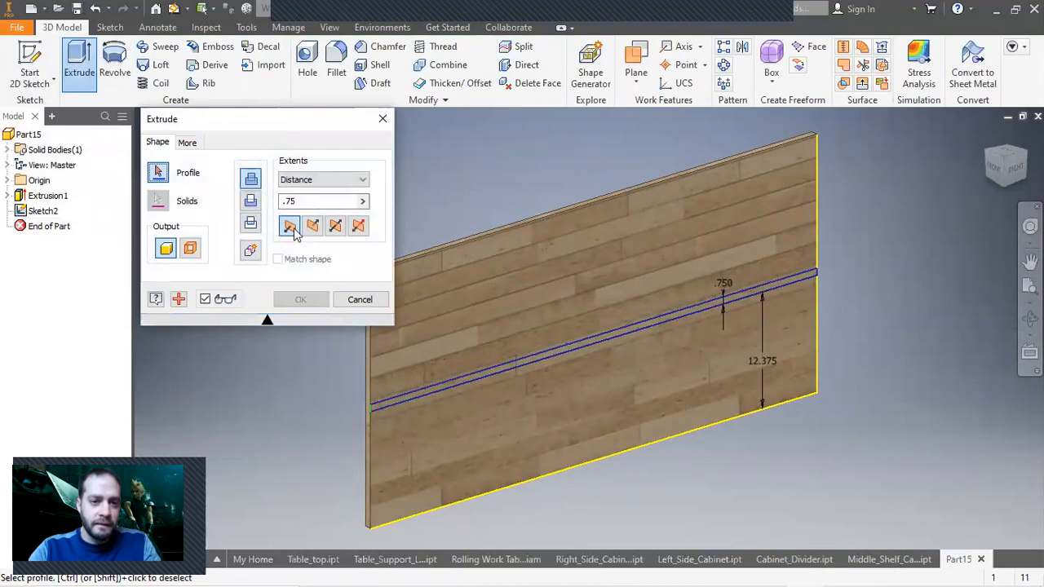
click(384, 414)
text(.37)
key(Return)
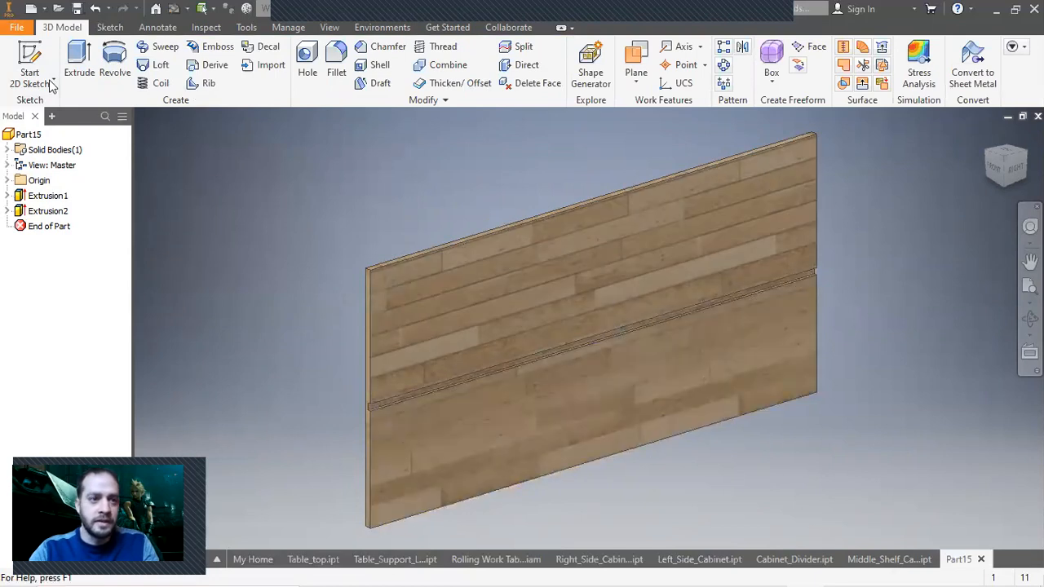
Step: Save the new part as Back_Cabinet in the Rolling Work Table folder
click(18, 29)
key(Escape)
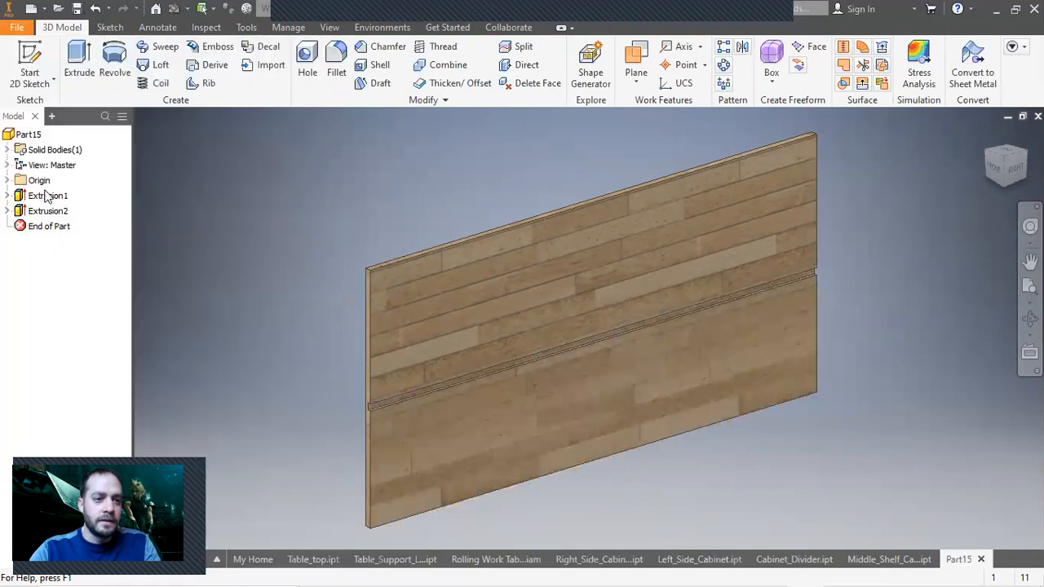
text(Back_Cabinet)
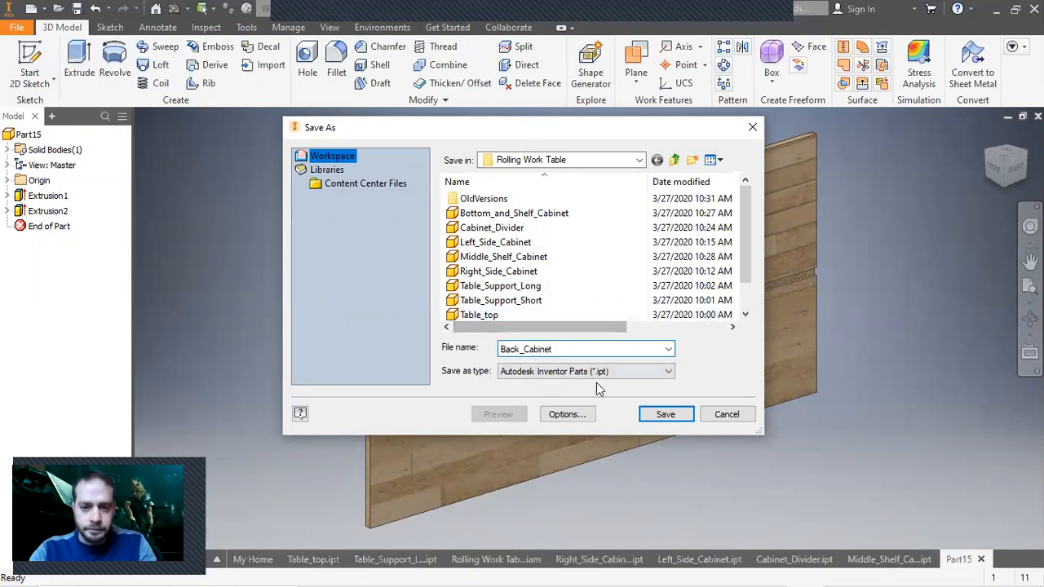
click(676, 415)
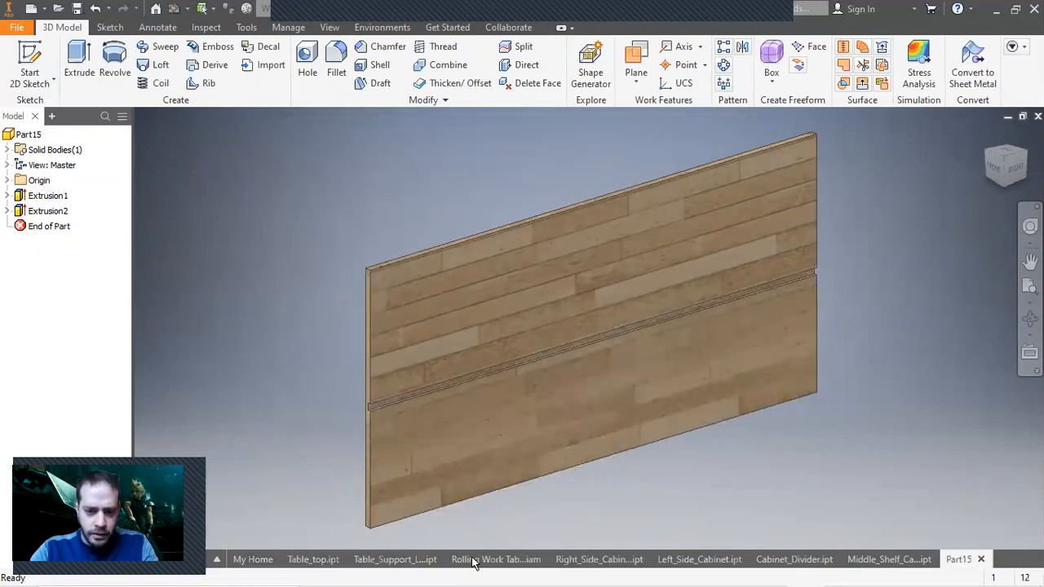
Step: Return to the rolling work table assembly and place one Back_Cabinet component beside the cabinet
click(476, 562)
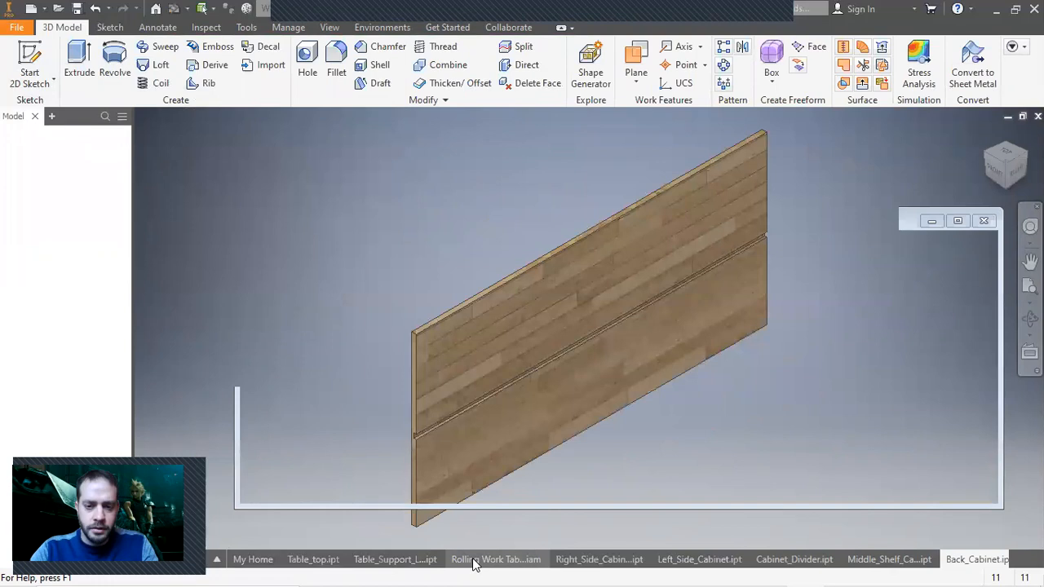
scroll(537, 470, down, 5)
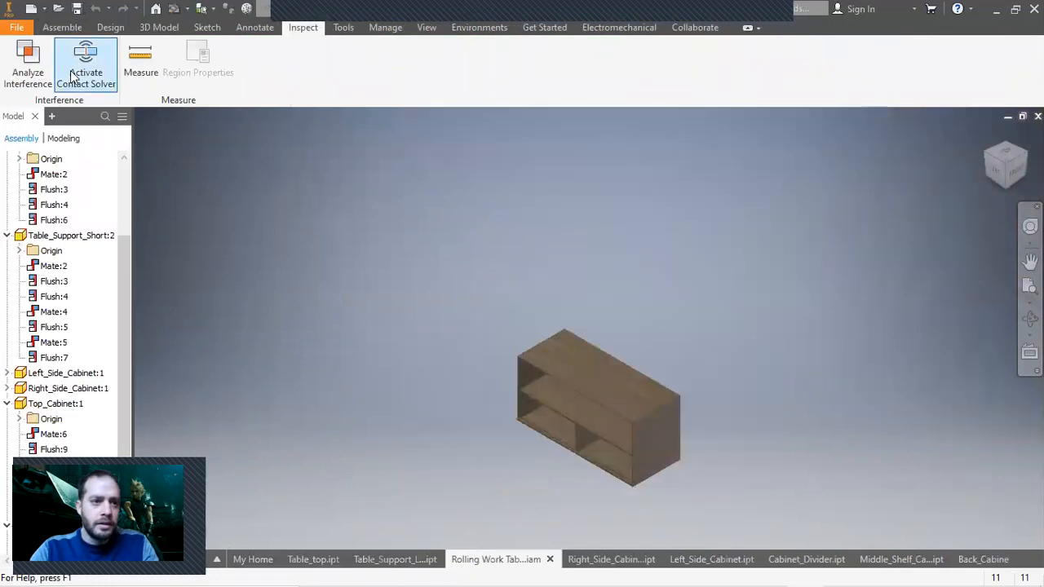
click(62, 27)
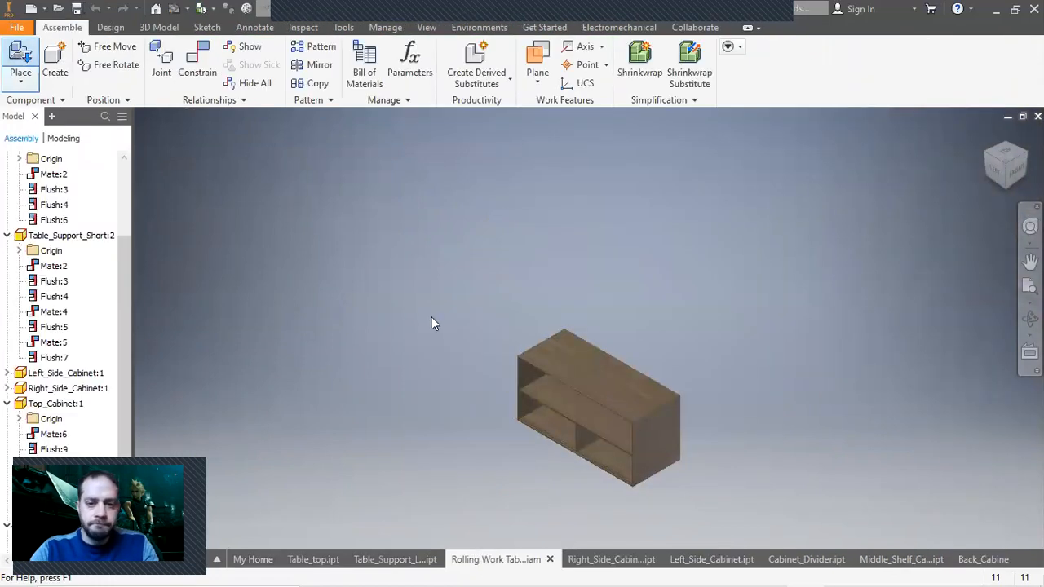
key(p)
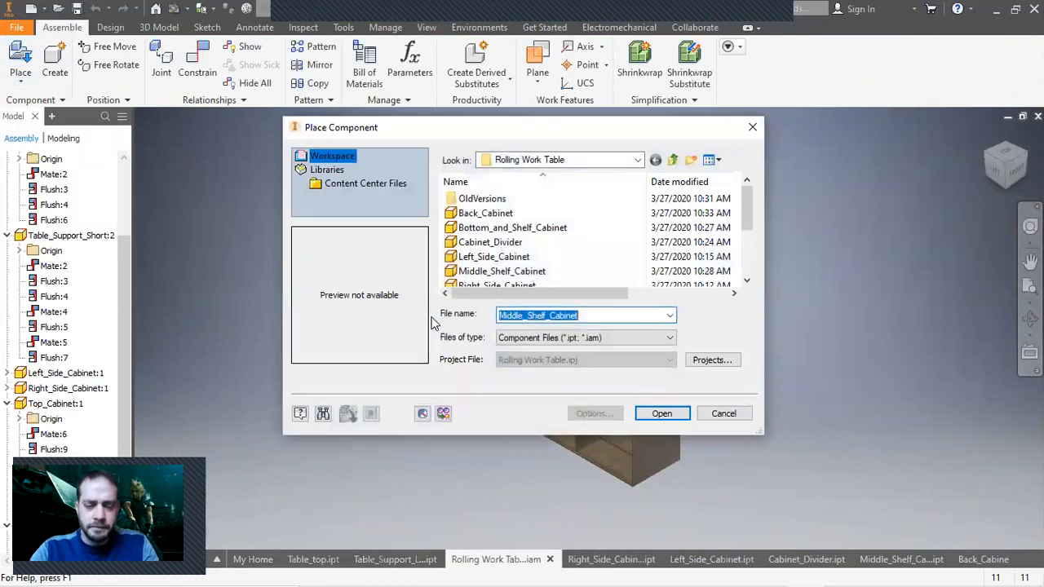
click(503, 217)
click(659, 416)
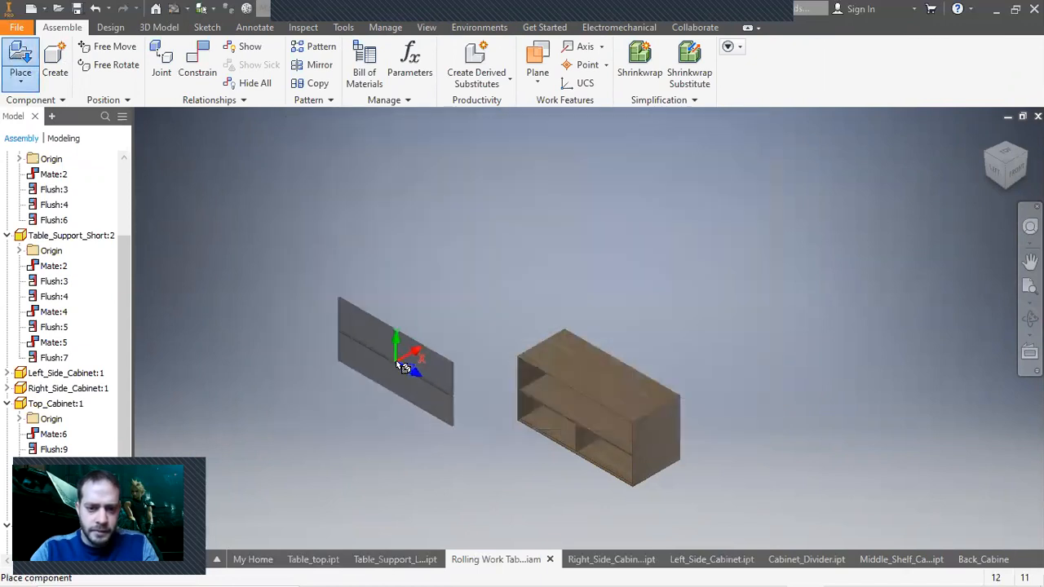
click(402, 367)
key(Escape)
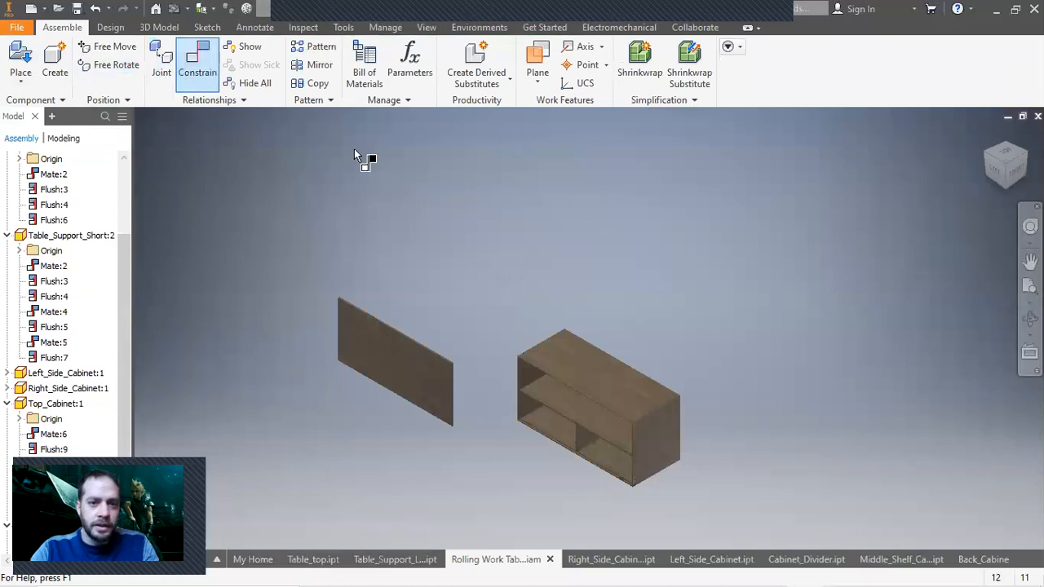
Step: Mate the back panel's dado-side face to the rear-facing rabbet face along the cabinet's bottom, with 0 in offset
scroll(550, 456, down, 10)
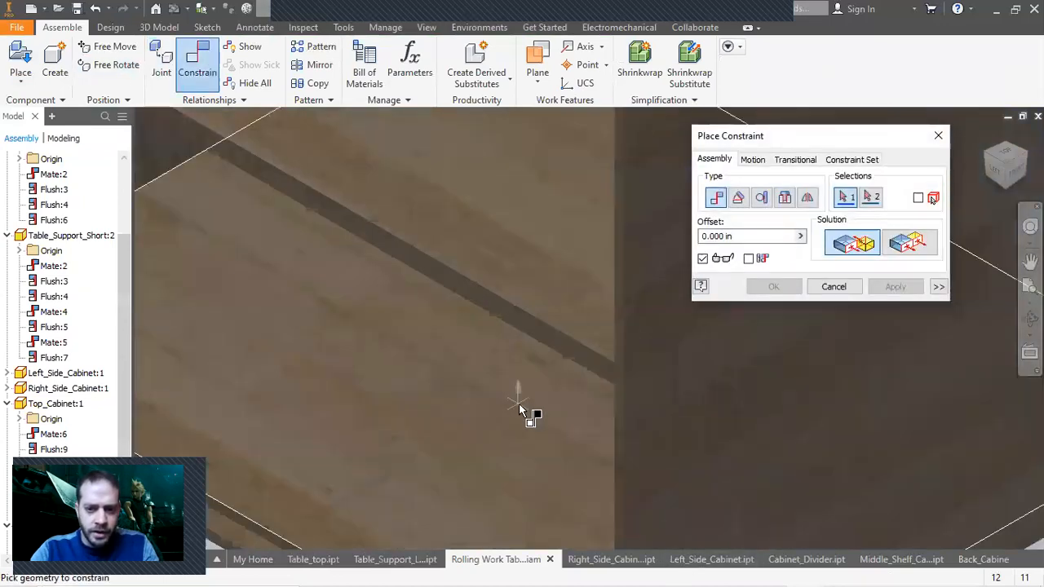
scroll(519, 404, up, 5)
scroll(493, 495, down, 6)
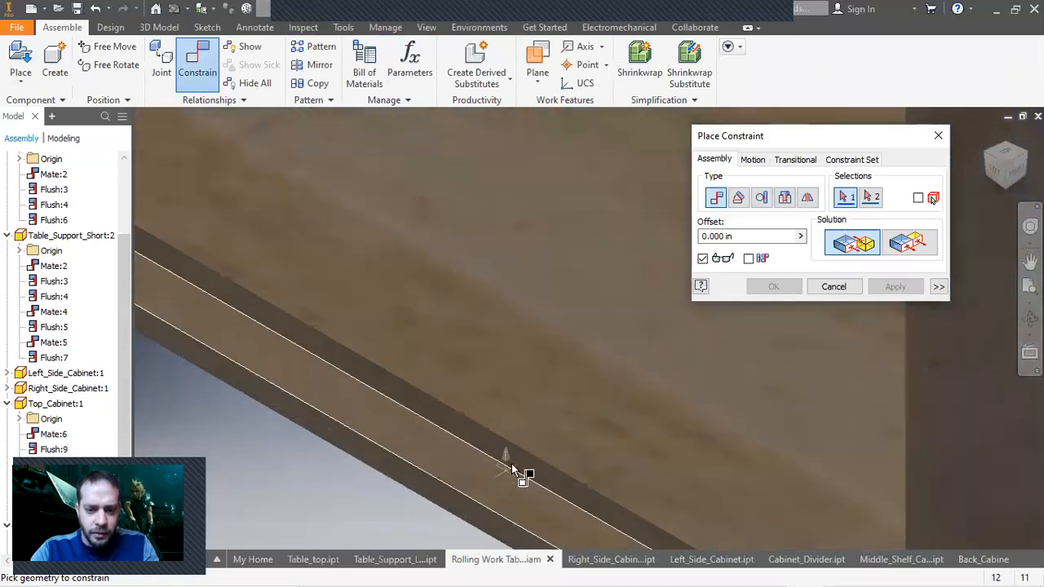
click(517, 465)
scroll(901, 316, up, 5)
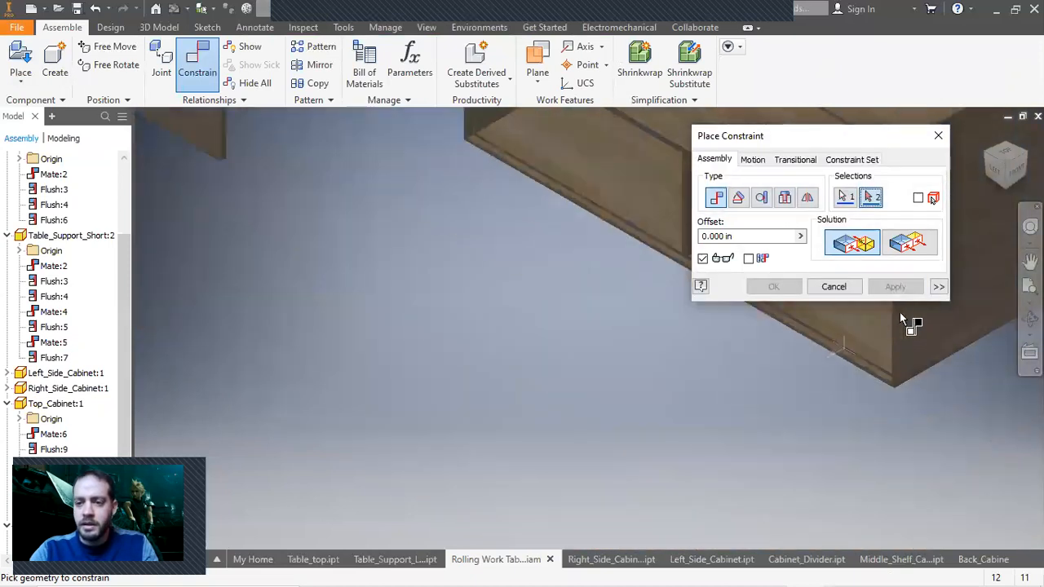
click(1008, 156)
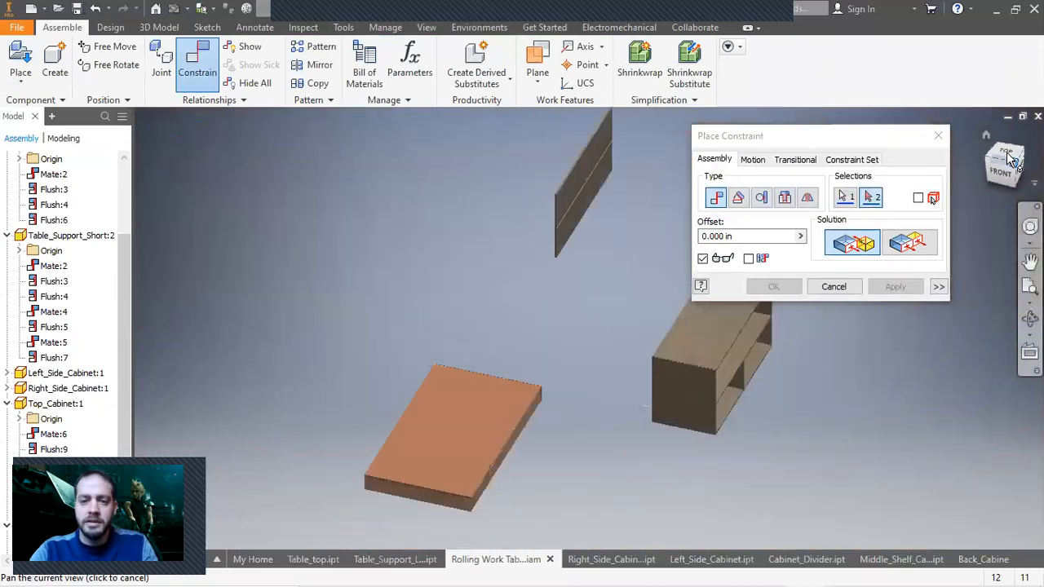
scroll(648, 256, down, 5)
click(554, 258)
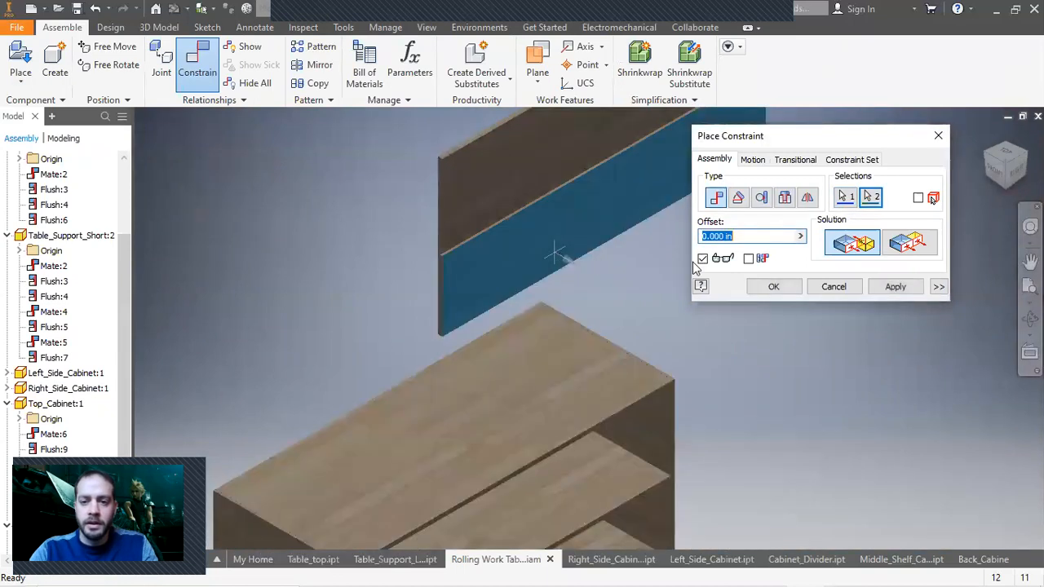
click(894, 290)
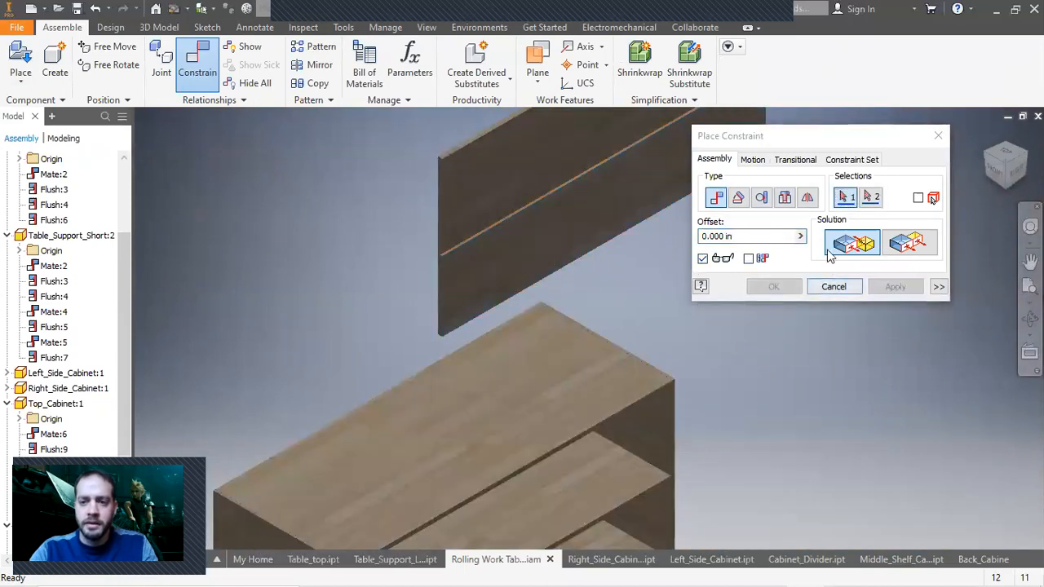
Step: Mate the back panel's short end face to the rabbet shoulder of the cabinet side, with 0 in offset
scroll(441, 217, down, 3)
scroll(451, 200, down, 3)
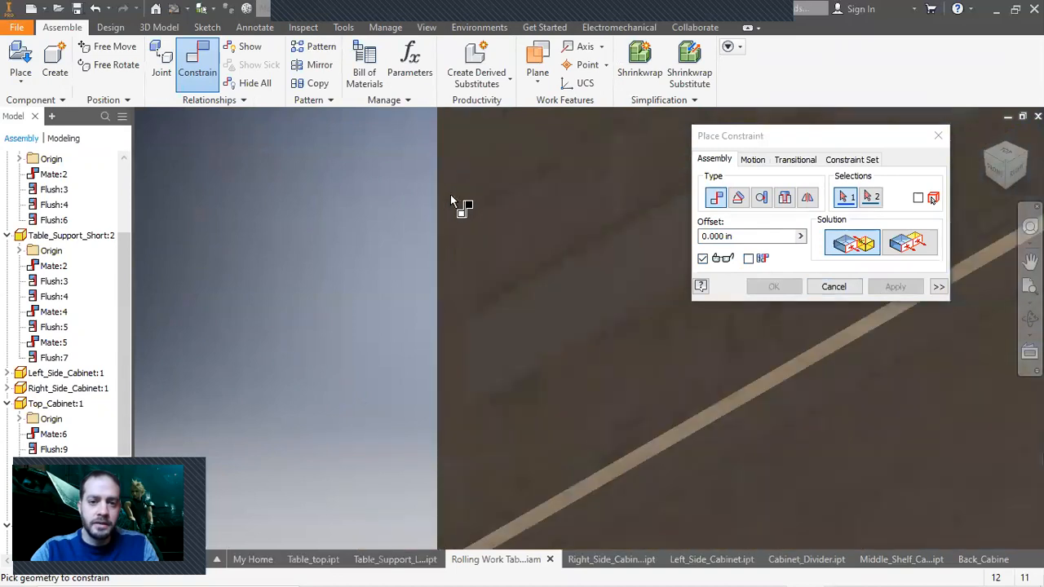
click(451, 200)
scroll(452, 201, up, 5)
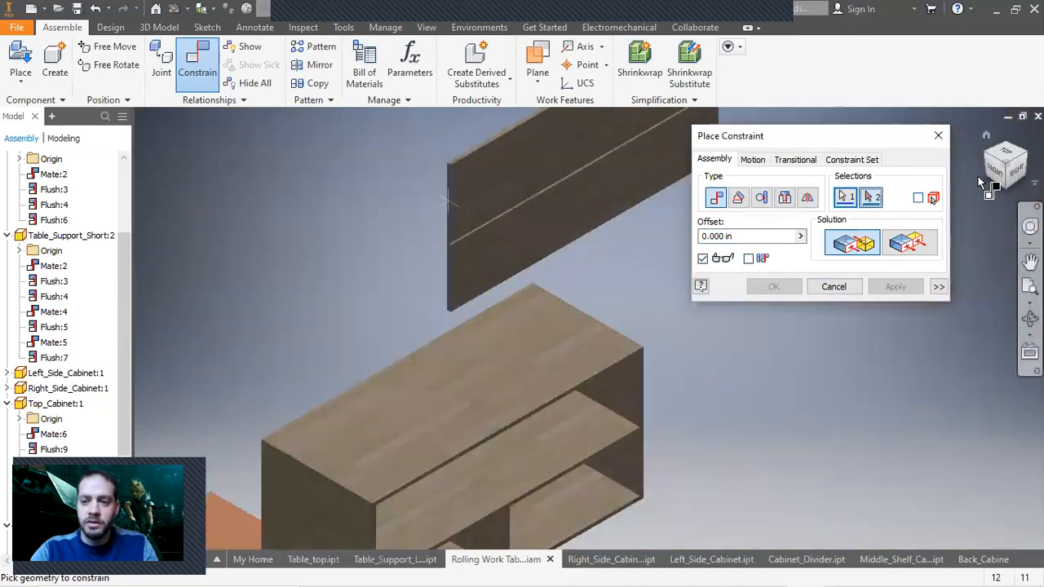
click(1010, 148)
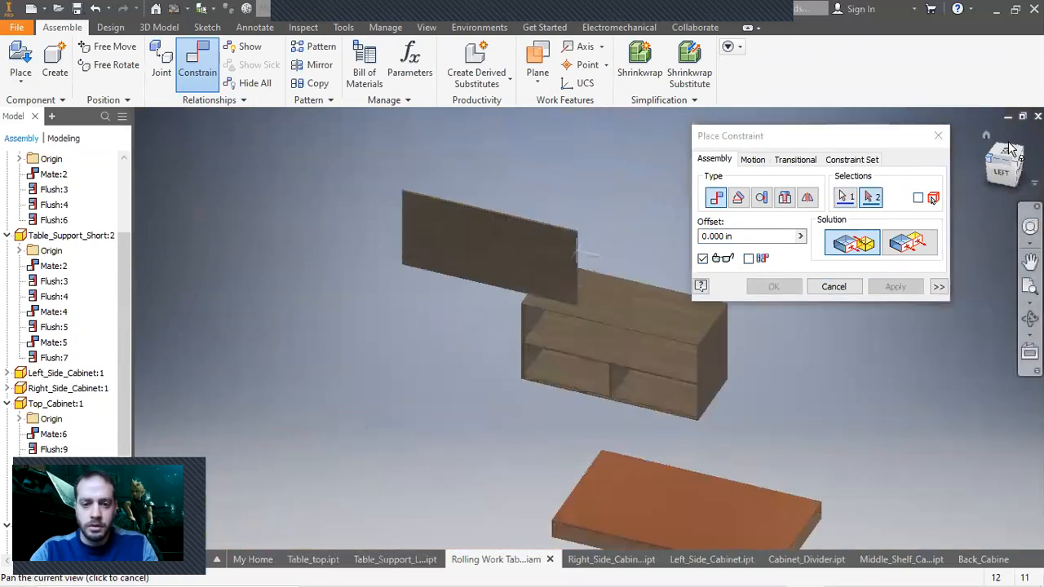
scroll(660, 340, down, 6)
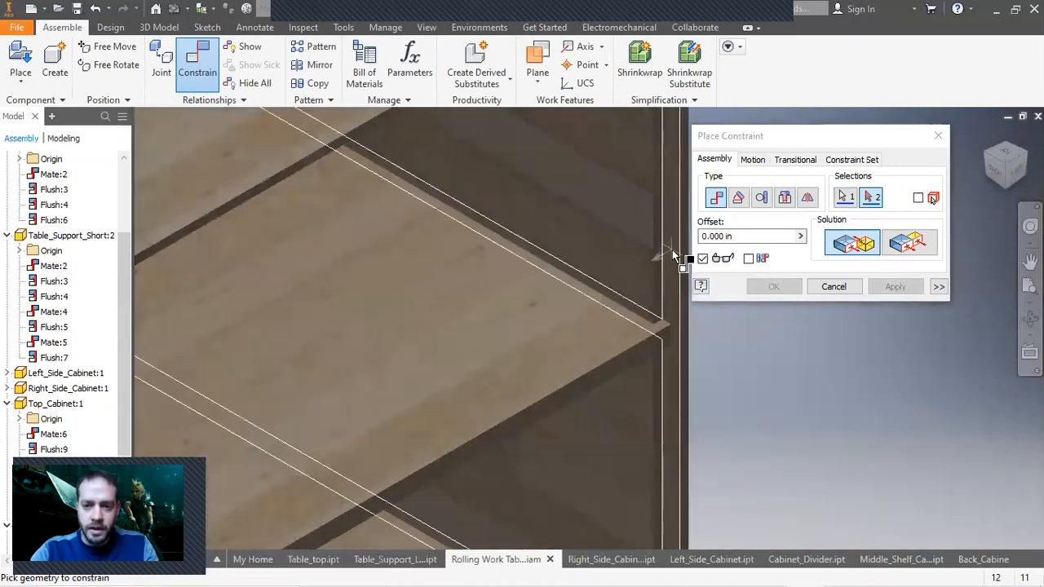
click(674, 255)
scroll(671, 251, up, 5)
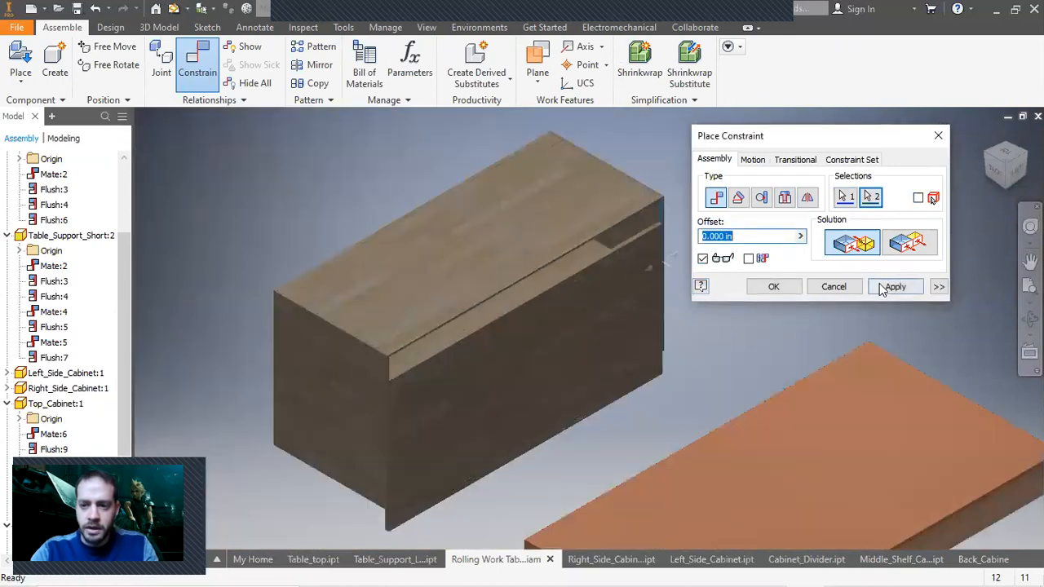
click(893, 286)
Step: Mate the back panel's top edge face to the underside of the cabinet top's rabbet, with 0 in offset, and finish constraining
scroll(643, 252, down, 6)
click(624, 237)
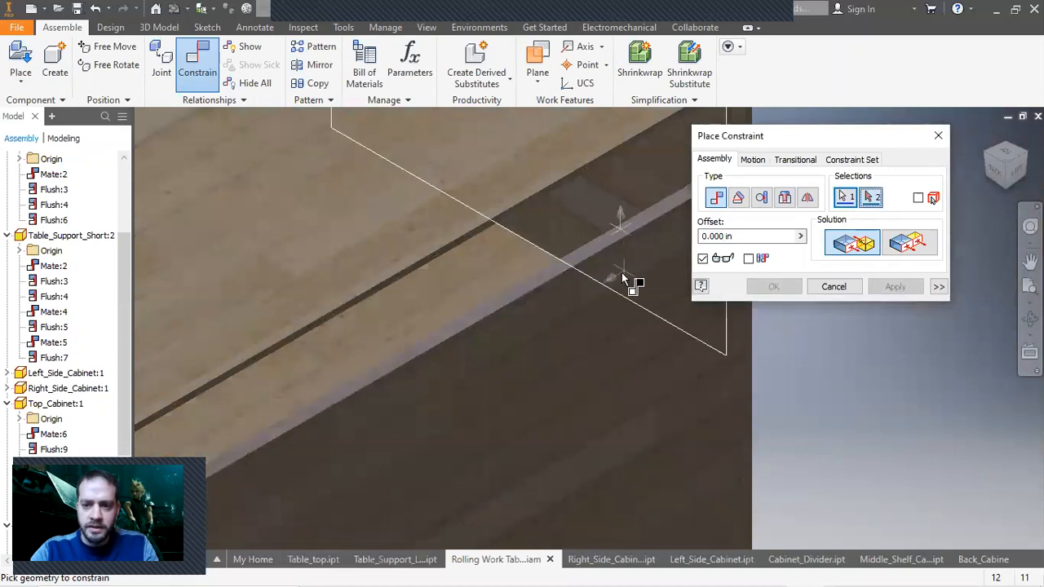
click(1005, 193)
scroll(498, 236, down, 5)
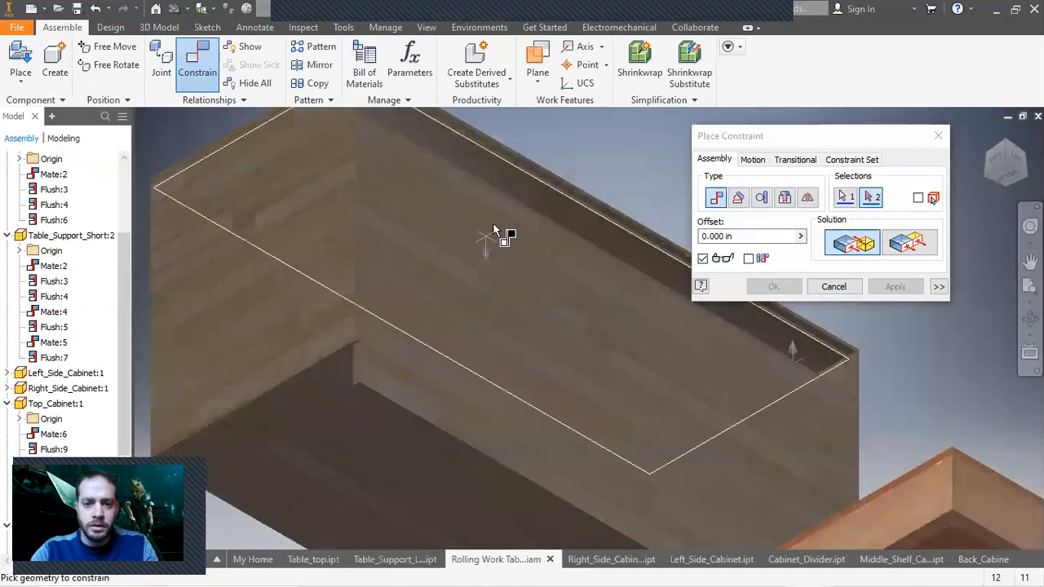
click(537, 176)
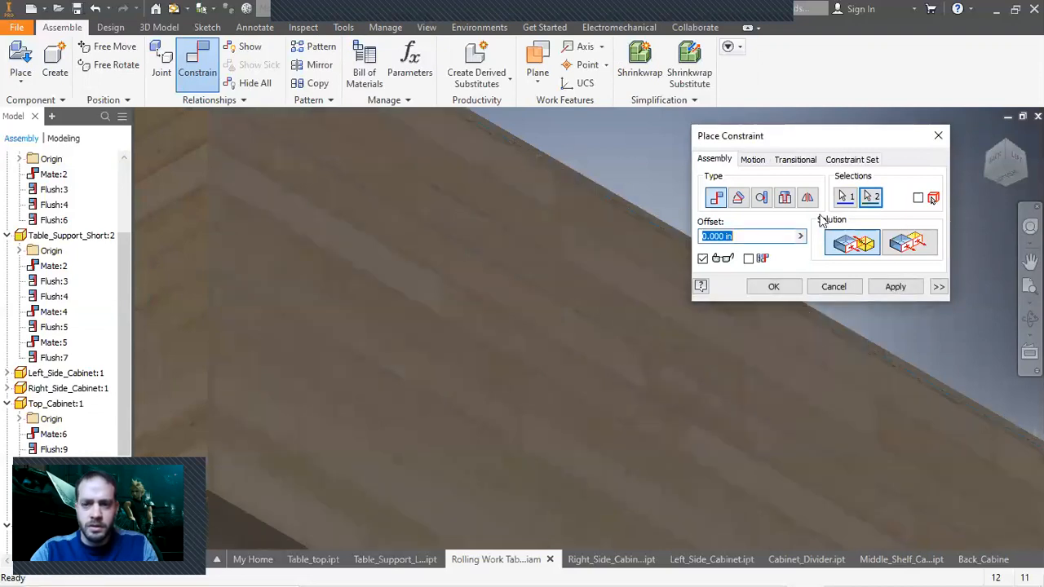
click(895, 285)
click(938, 135)
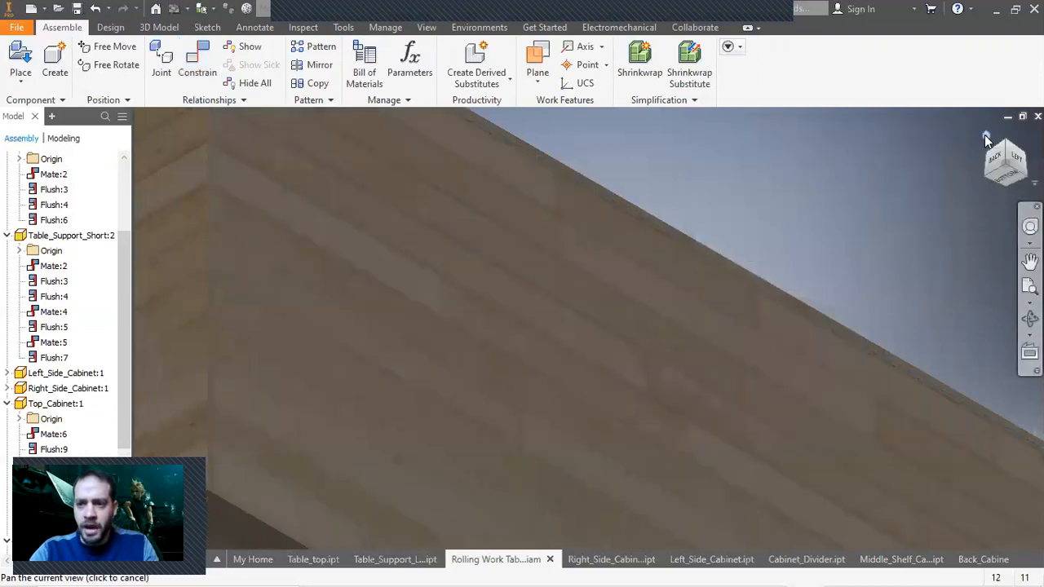
Step: Inspect the closed cabinet and run an interference analysis on all its components
click(985, 137)
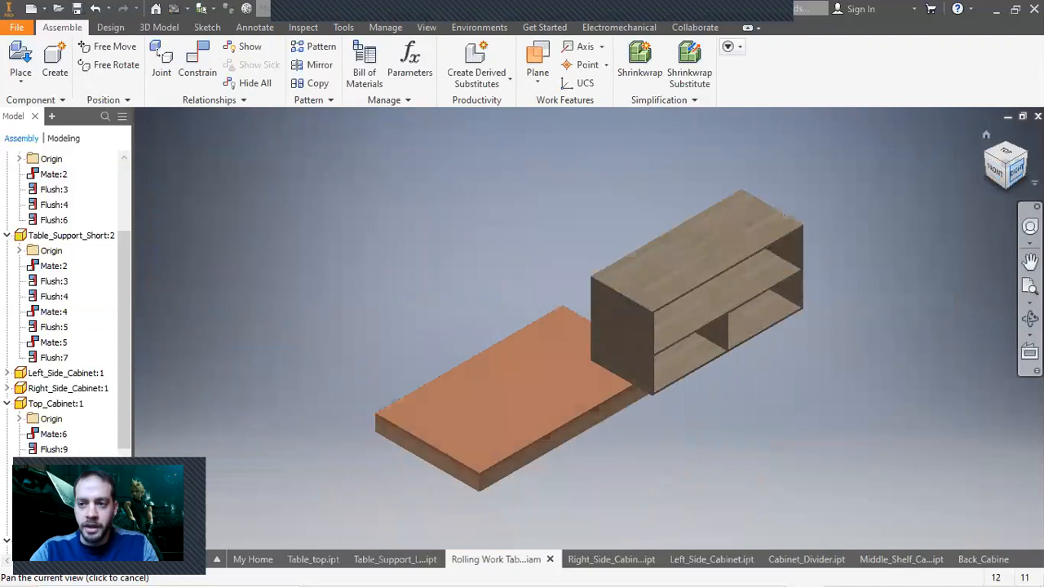
click(1017, 172)
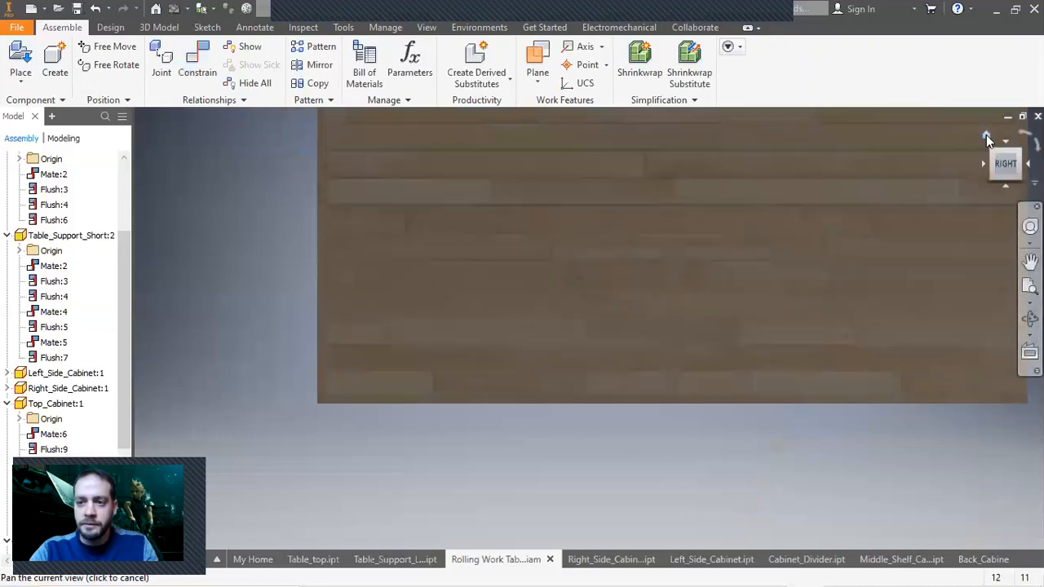
click(986, 135)
click(994, 175)
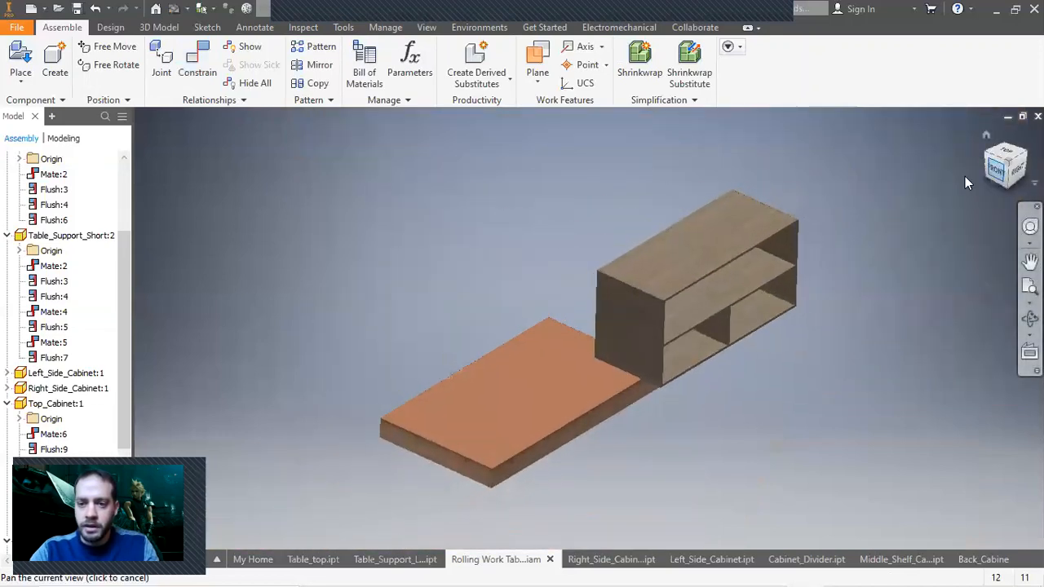
drag(744, 362, 584, 210)
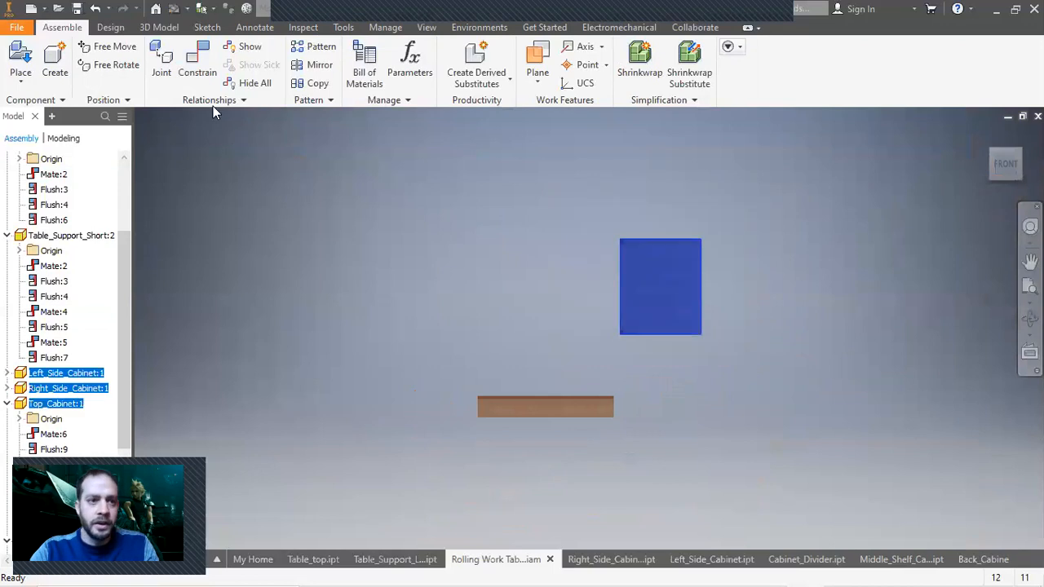
click(303, 27)
click(22, 61)
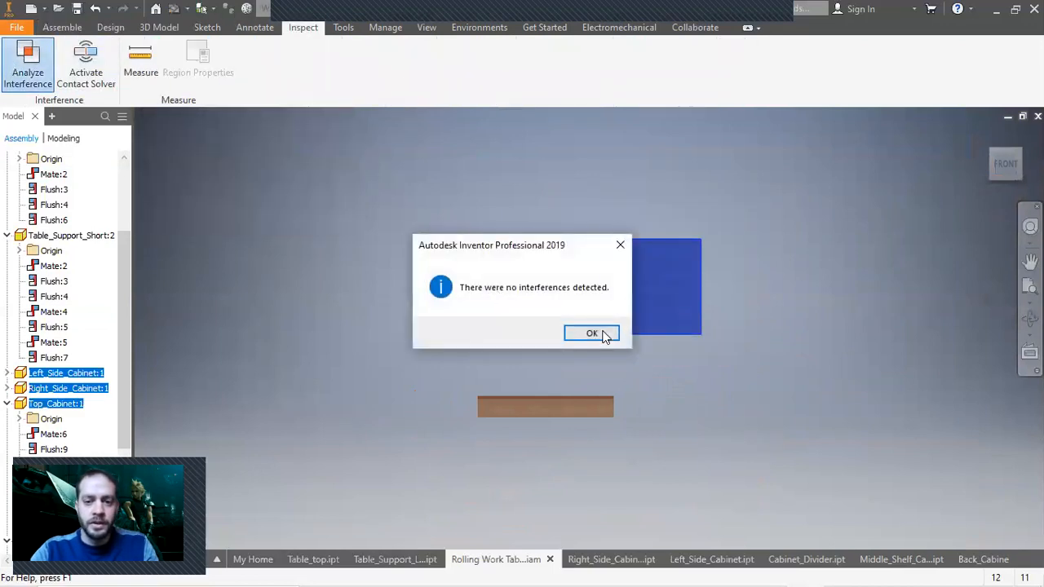
click(592, 334)
click(797, 270)
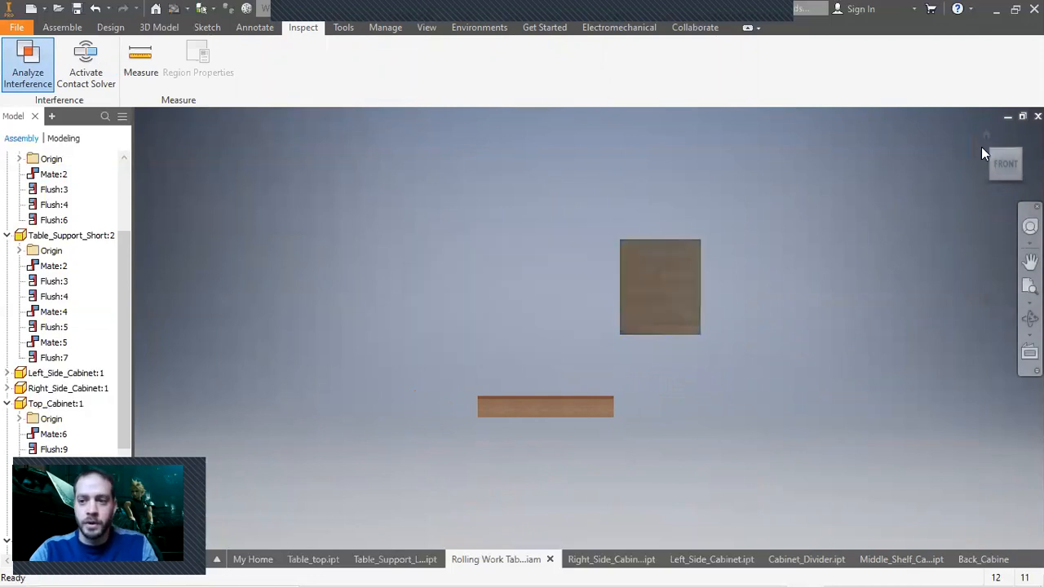
Step: Move the whole cabinet beneath the table top, roughly centred in both directions, leaving a gap below the table supports
click(1019, 151)
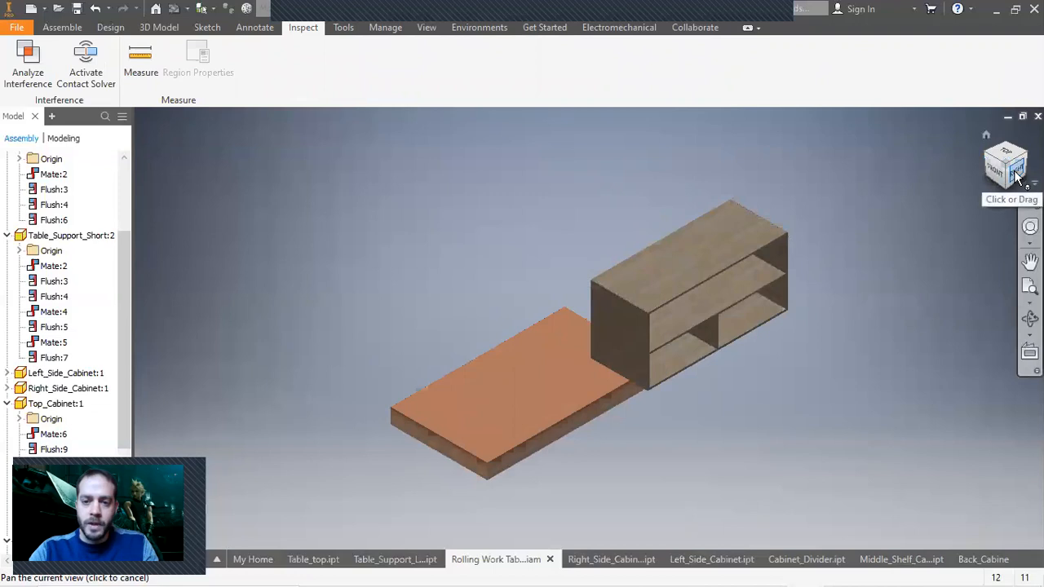
drag(692, 251, 658, 448)
click(997, 170)
drag(706, 320, 514, 366)
click(1004, 188)
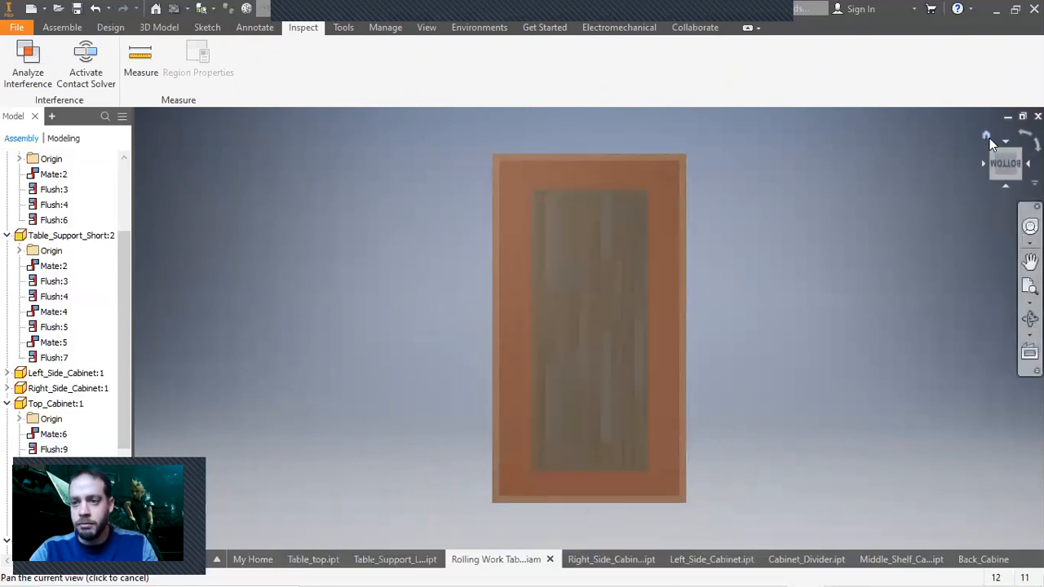
click(988, 136)
click(1016, 169)
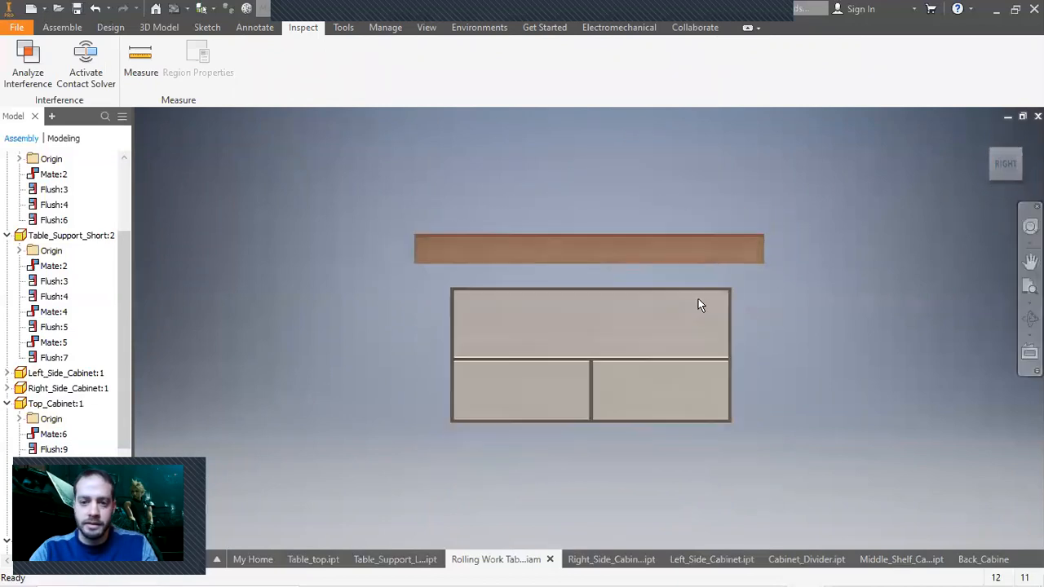
drag(667, 306, 665, 280)
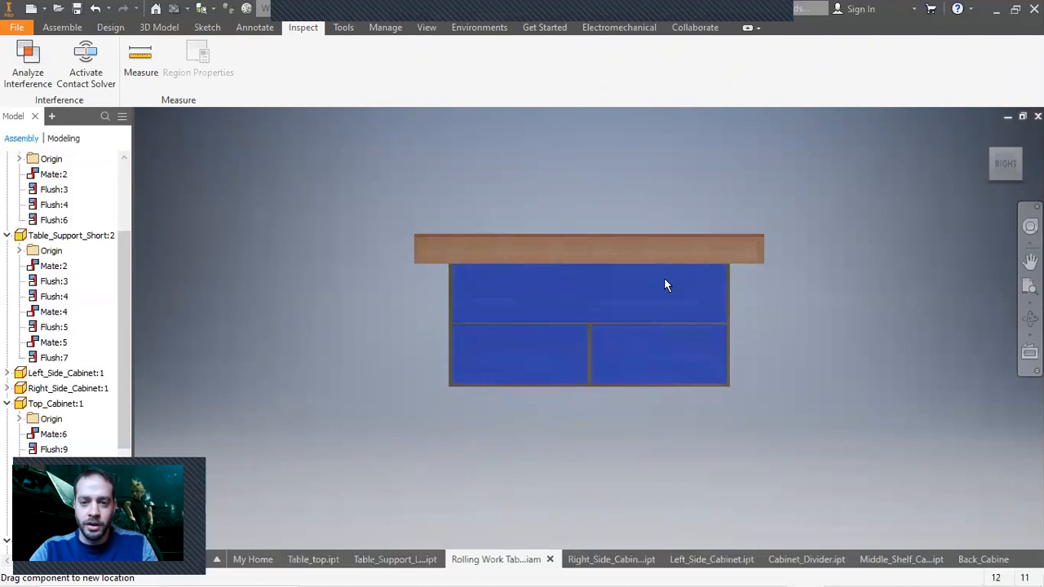
drag(664, 279, 662, 331)
click(867, 318)
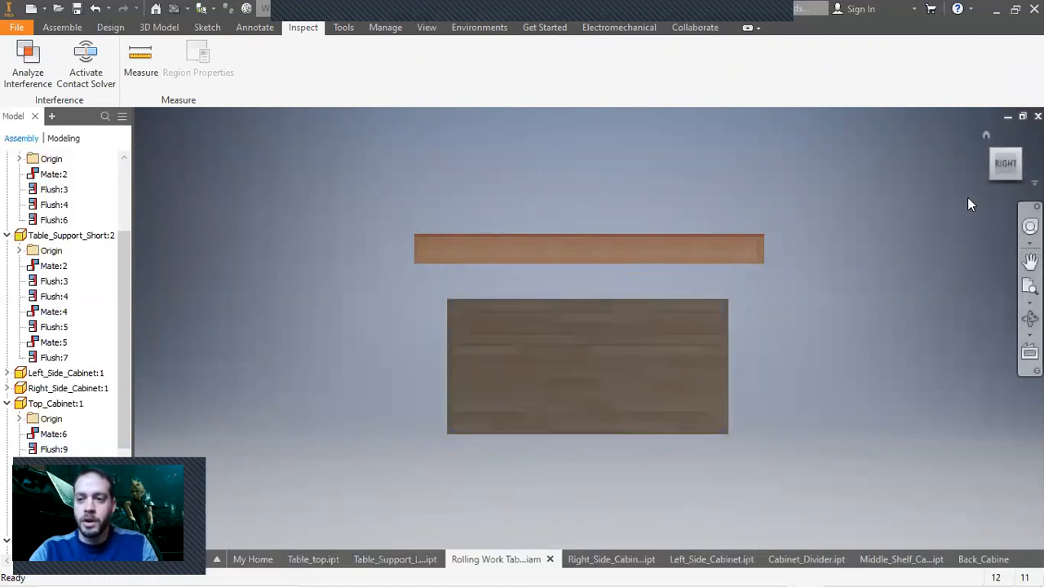
Step: Measure the distance between the inner edges of the two long table supports from below
click(1005, 186)
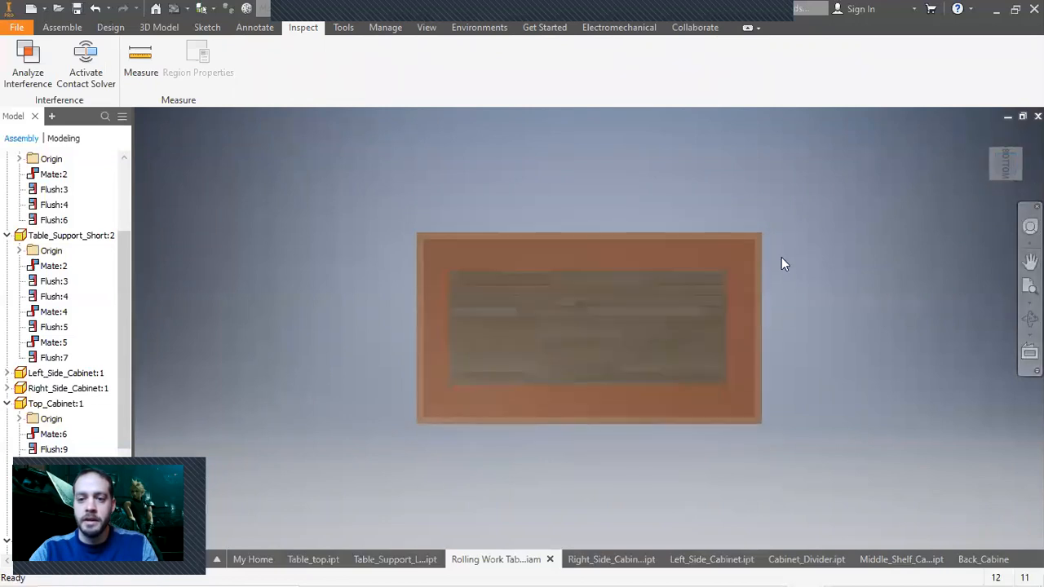
click(738, 240)
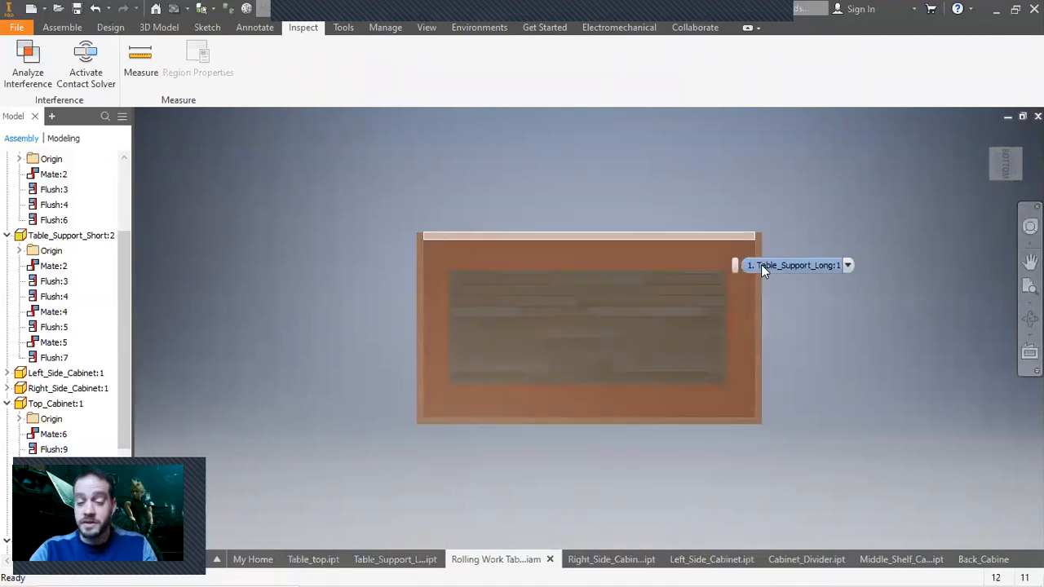
click(140, 59)
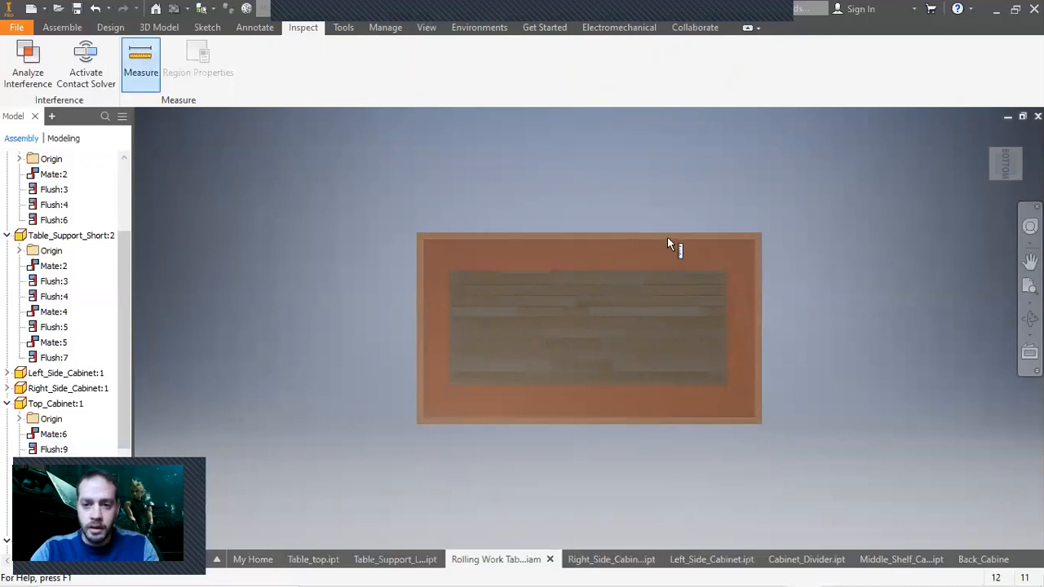
click(681, 241)
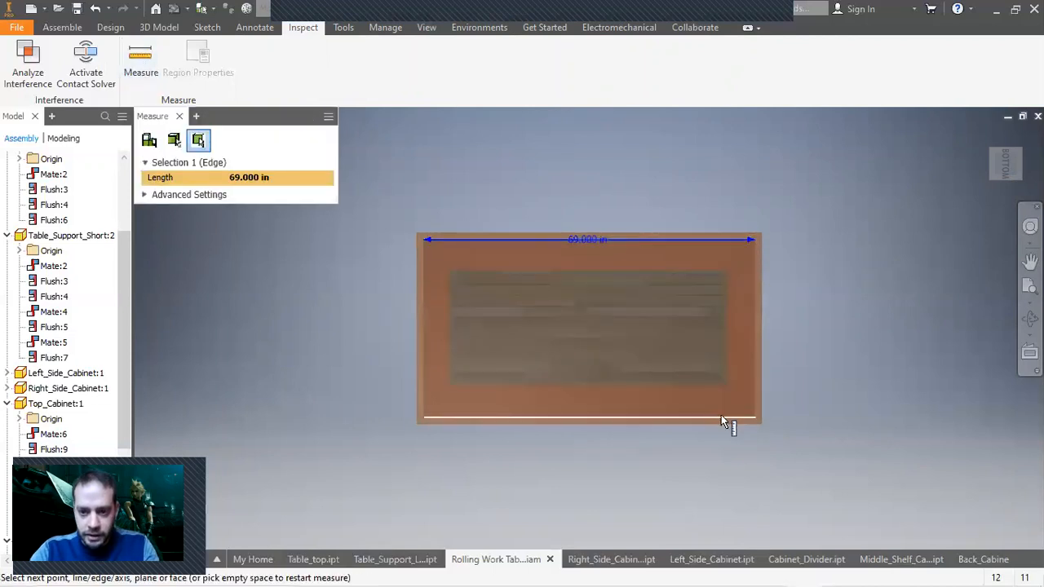
click(721, 420)
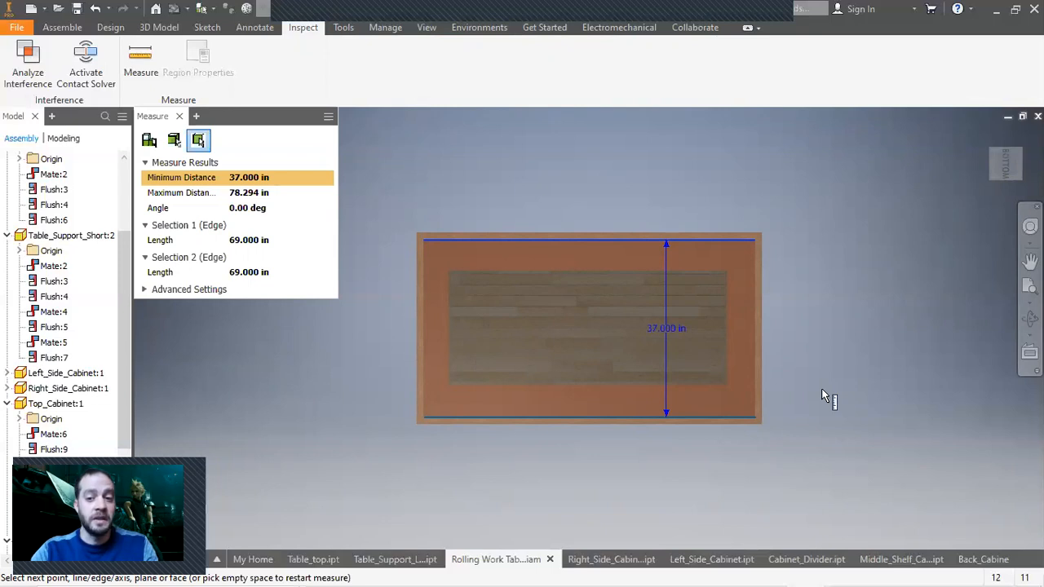
click(180, 117)
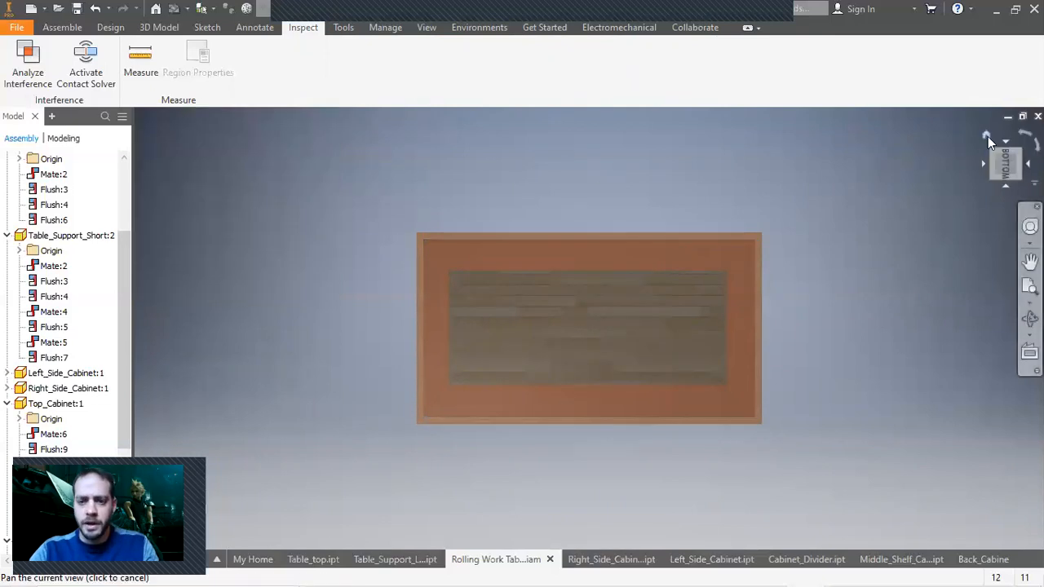
click(987, 136)
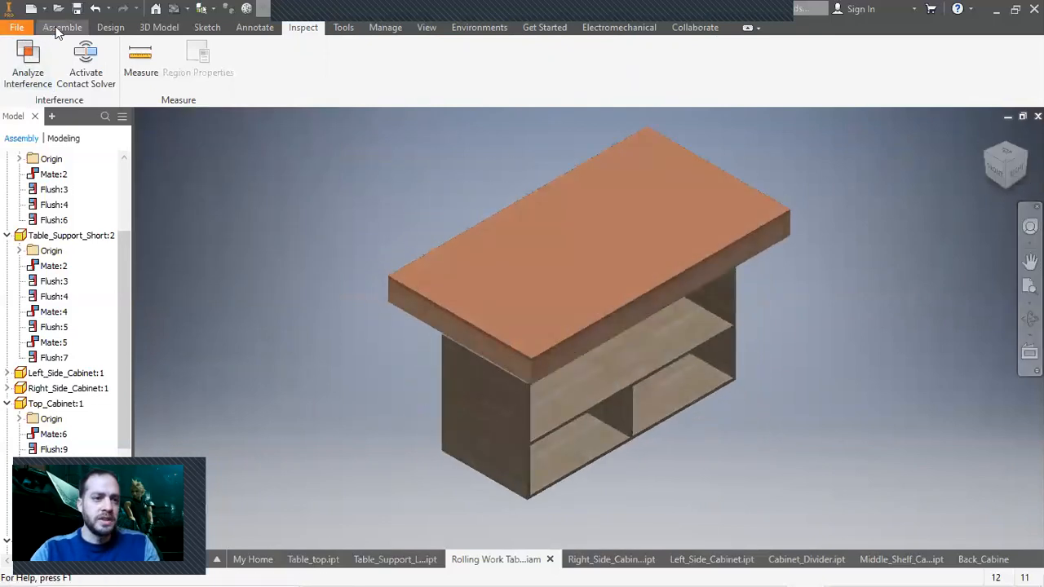
Step: Create a new part file from the English Standard (in).ipt template
click(57, 31)
click(18, 28)
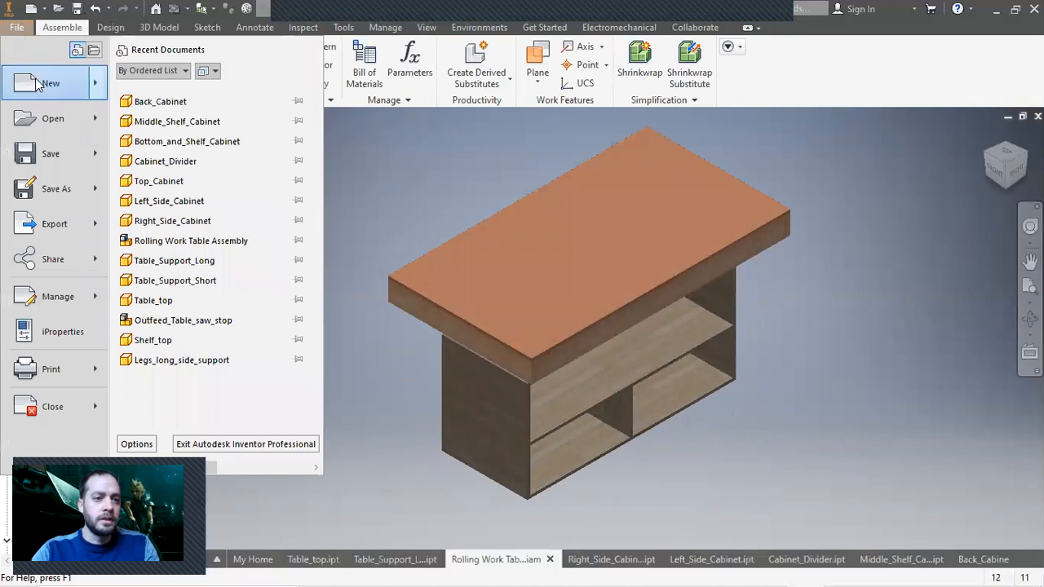
click(39, 82)
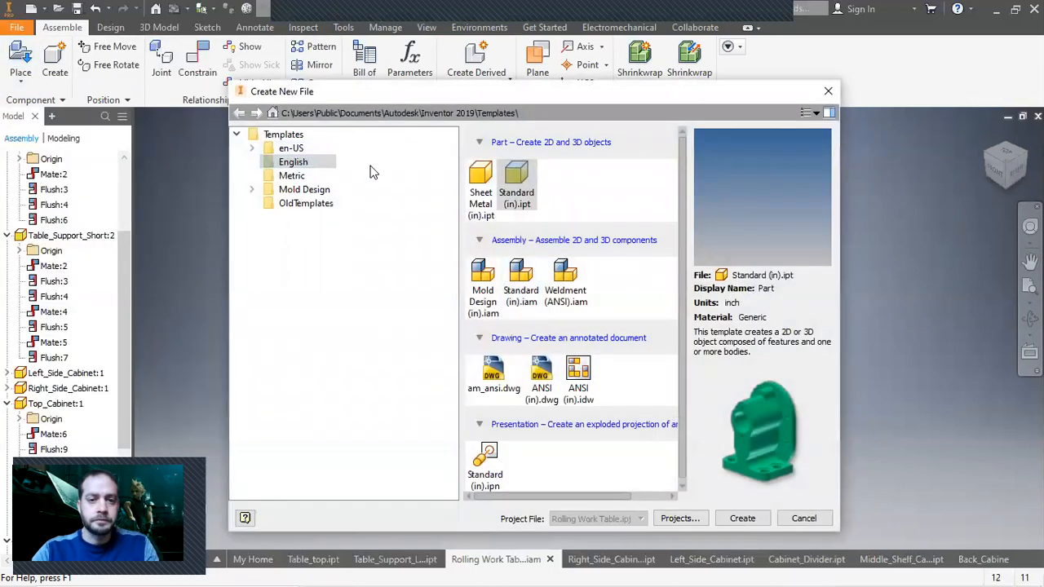
double_click(526, 186)
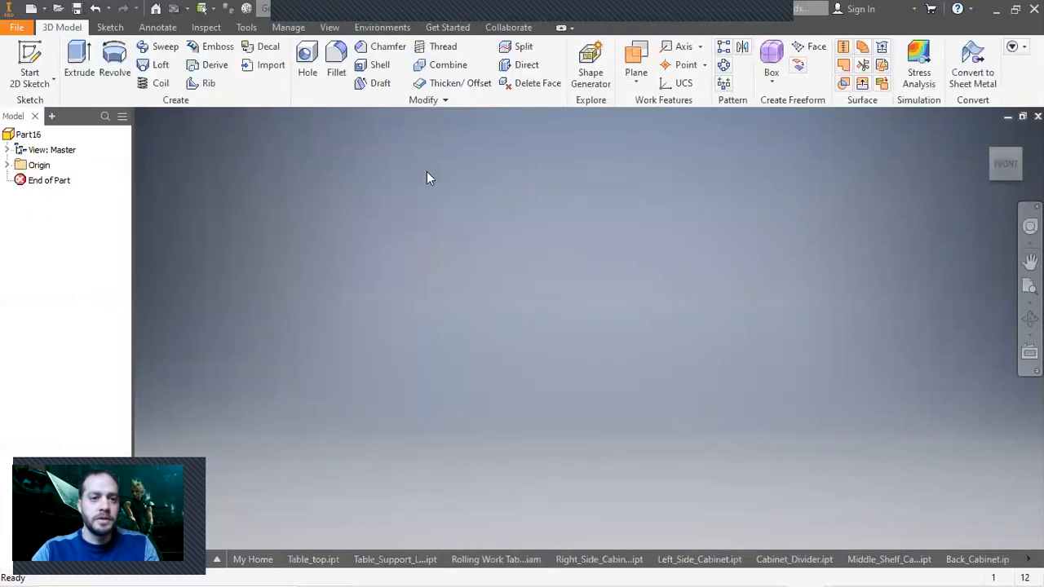
Step: Sketch a rectangle 1.5 in wide and 3.5 in high on the front origin plane, with one corner at the origin
click(32, 57)
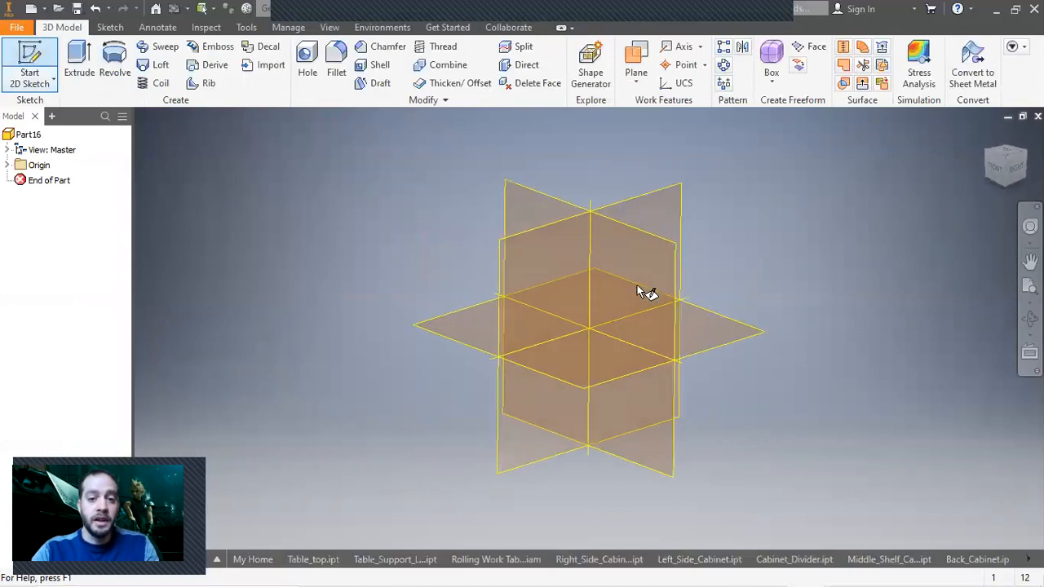
click(644, 288)
click(194, 65)
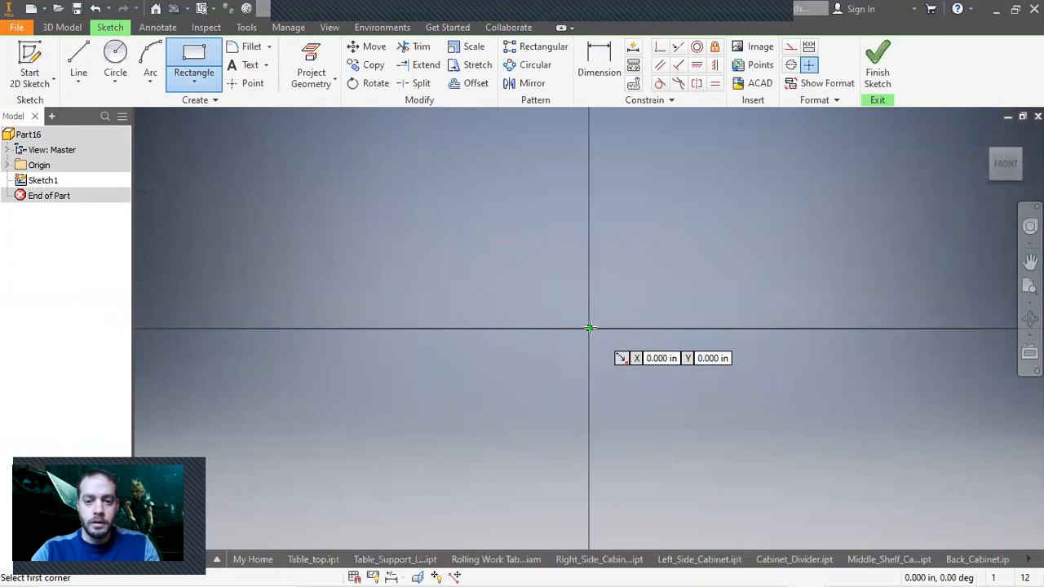
click(589, 329)
text(1.5)
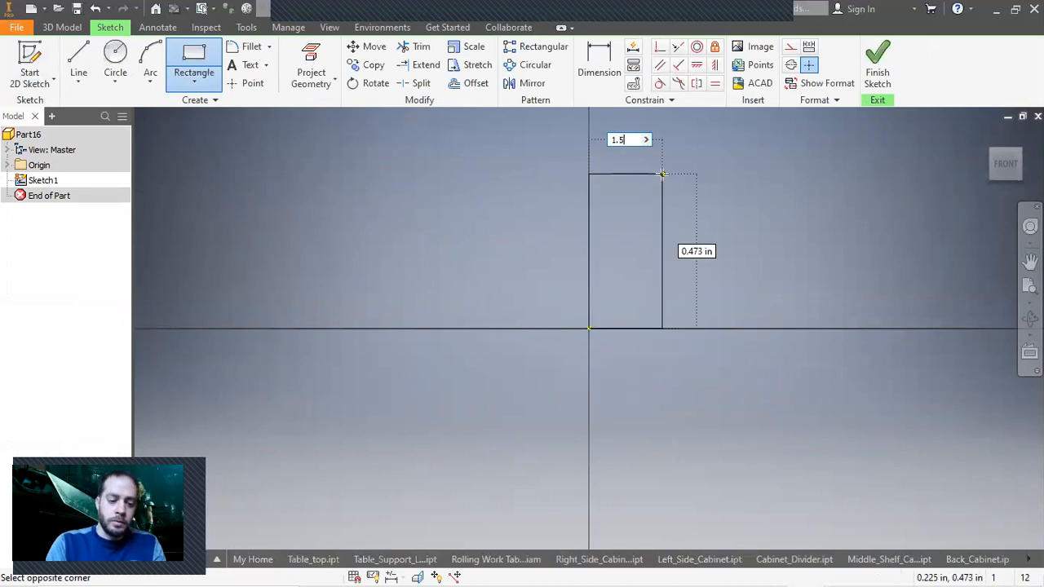
key(Tab)
text(3.5)
key(Tab)
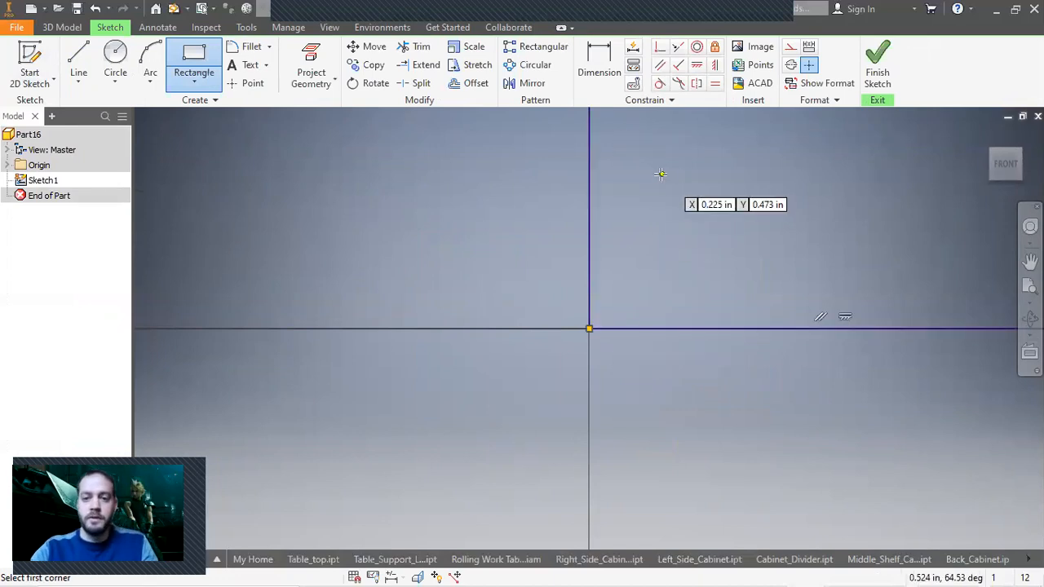
key(Return)
key(Escape)
Step: Finish the sketch, extrude the rectangle 37 in, and assign the Wood (Birch) material to the part
click(870, 73)
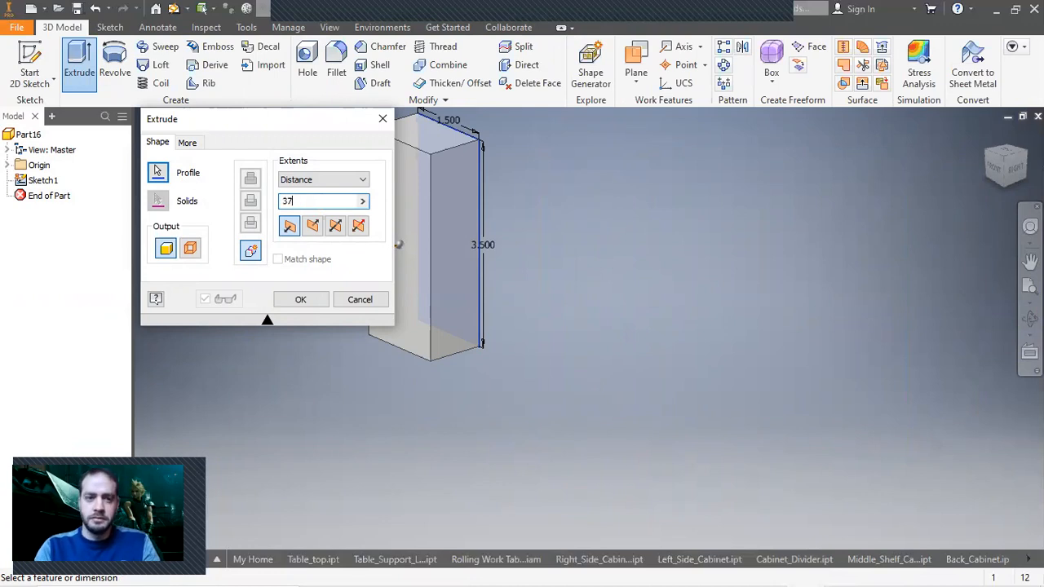
key(Return)
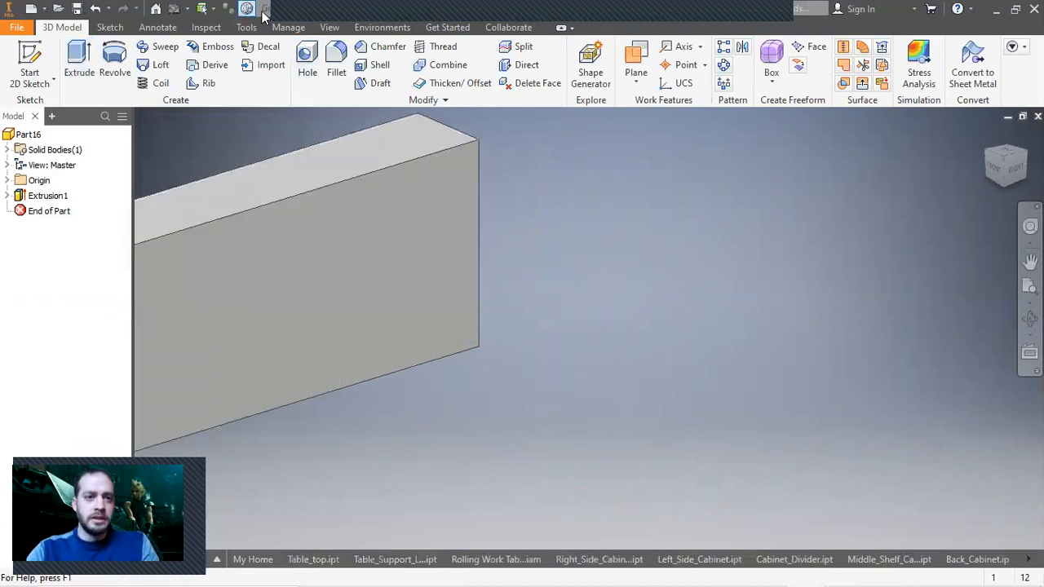
click(326, 8)
scroll(319, 170, down, 15)
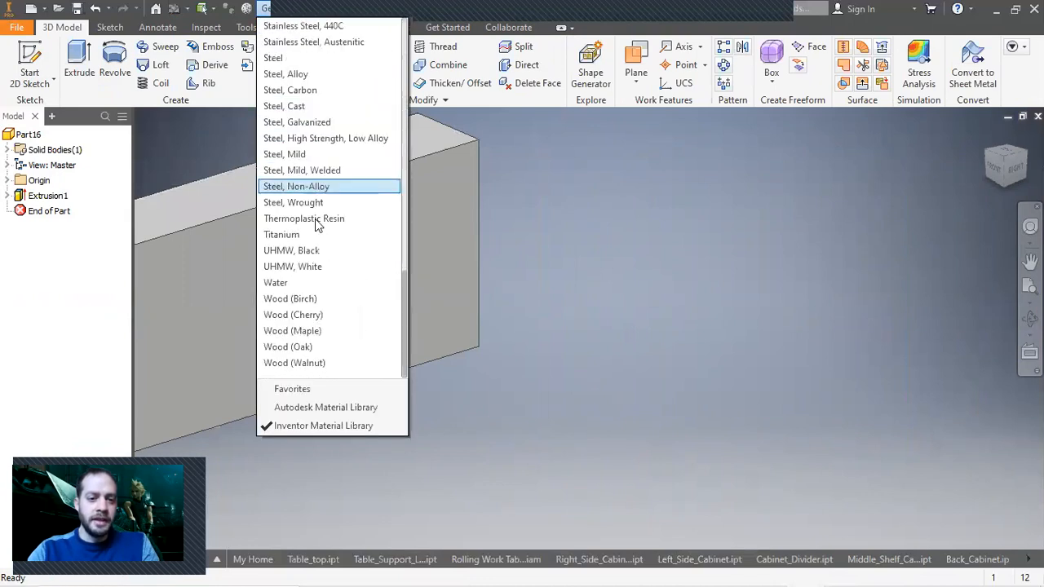
click(345, 301)
Step: Switch to the rolling work table assembly and measure the distance between the two long table supports from below
click(498, 559)
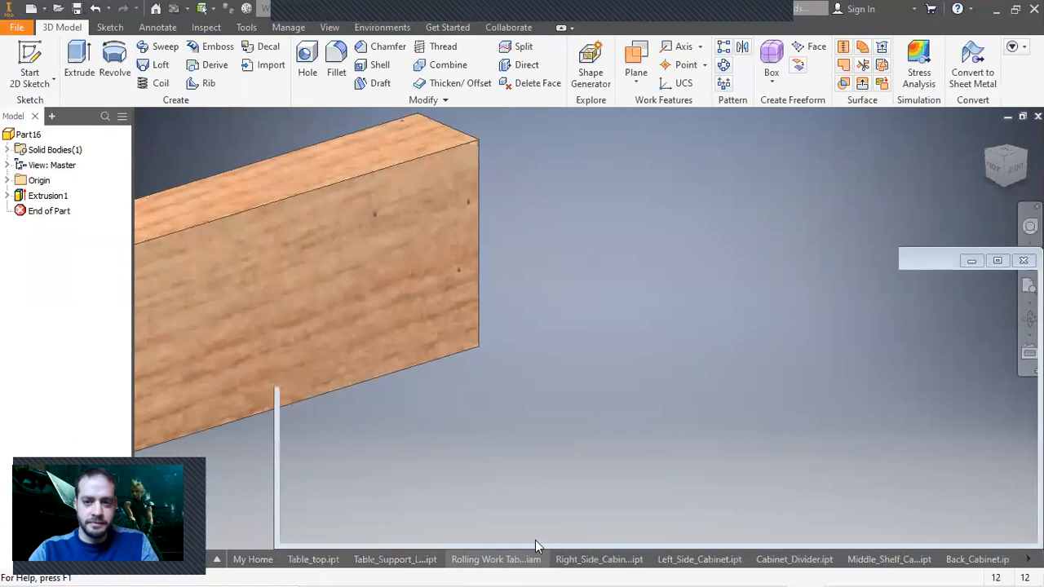
click(1010, 186)
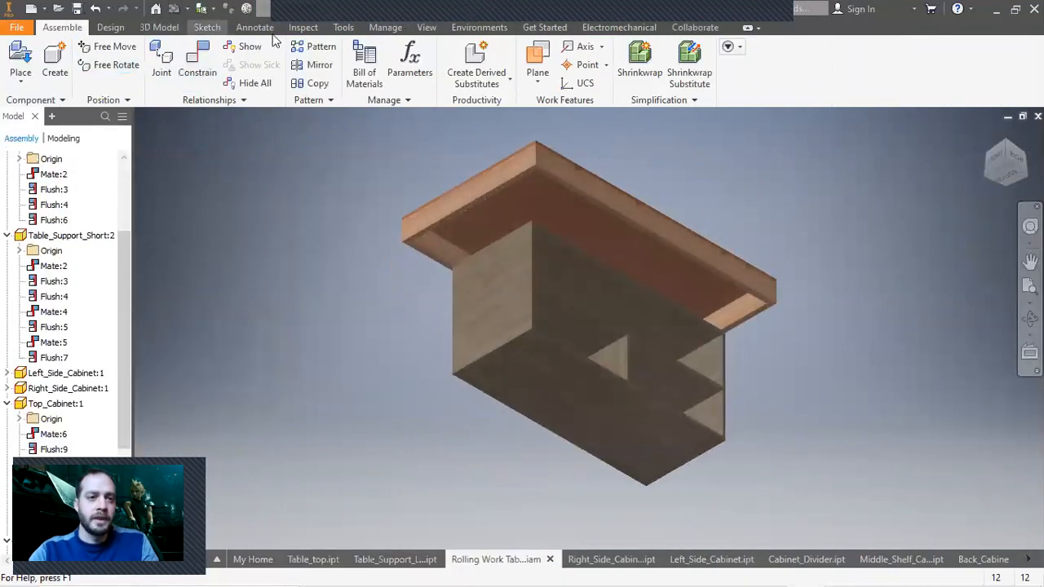
click(303, 28)
click(140, 59)
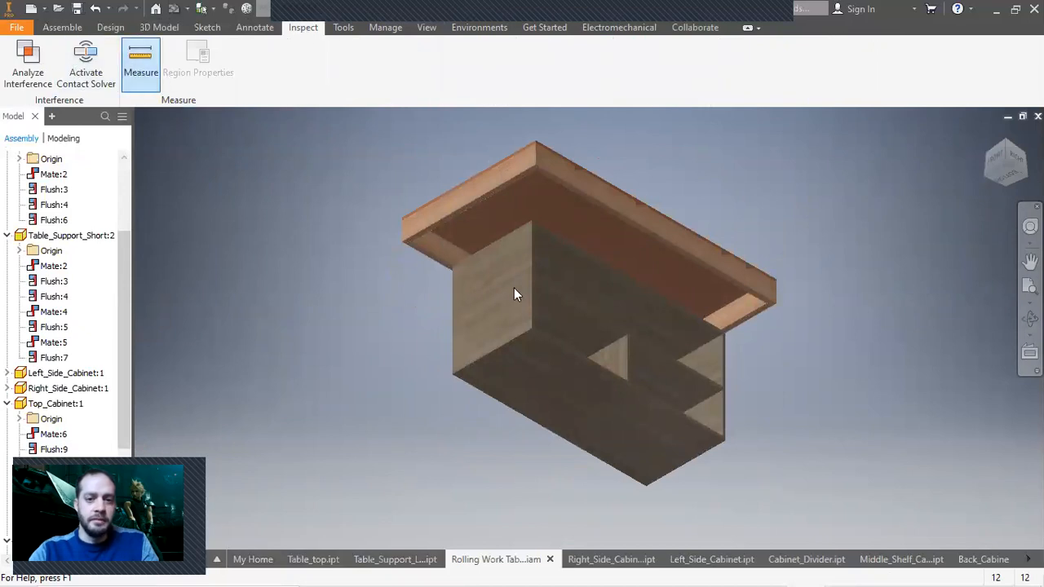
click(441, 251)
click(559, 188)
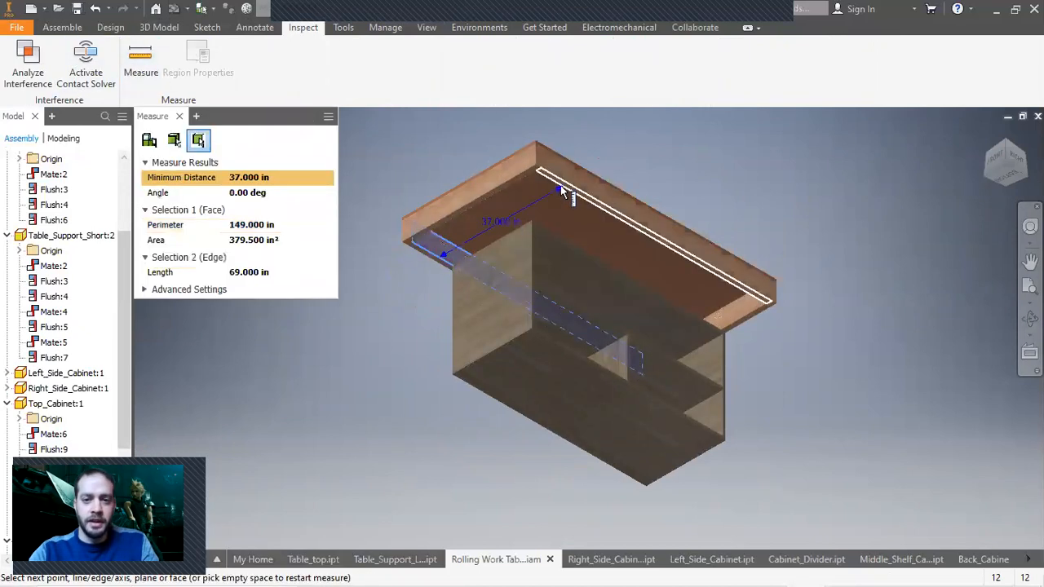
click(179, 116)
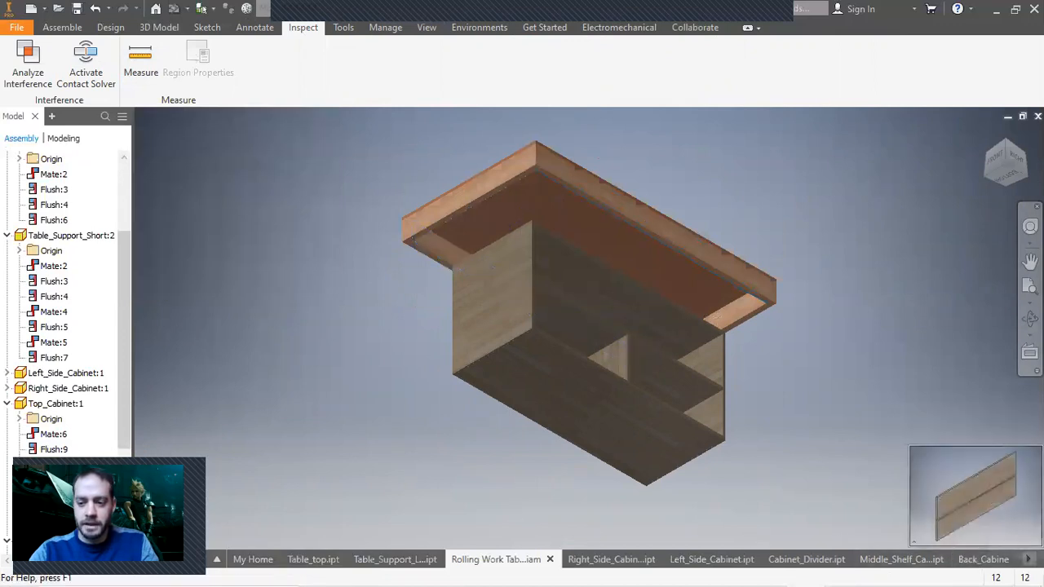
Step: Return to the new board part and save it as Table_Support_2_by_4s in the Rolling Work Table folder
click(1030, 559)
click(930, 560)
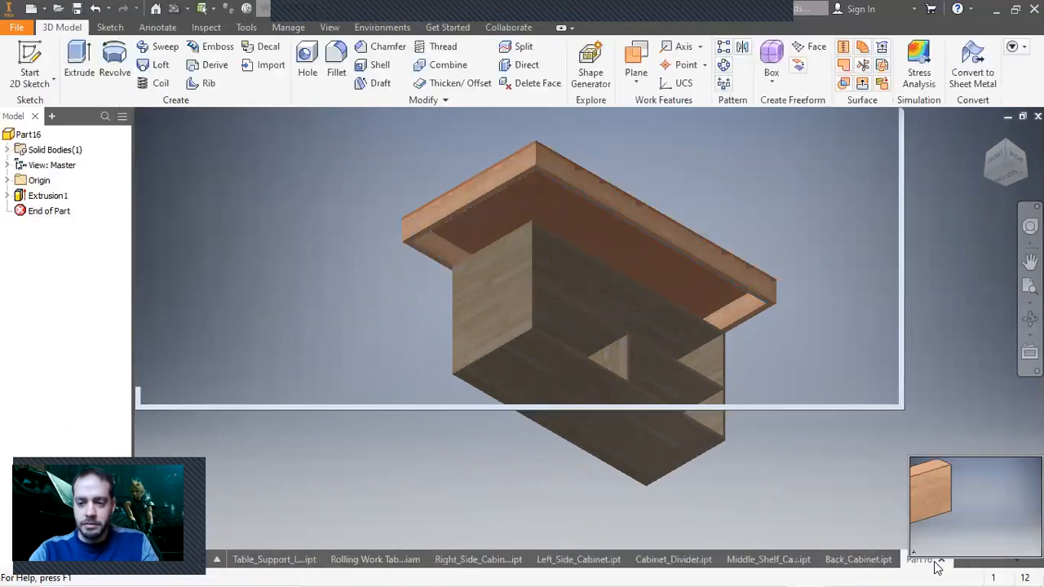
middle_click(540, 376)
middle_click(540, 376)
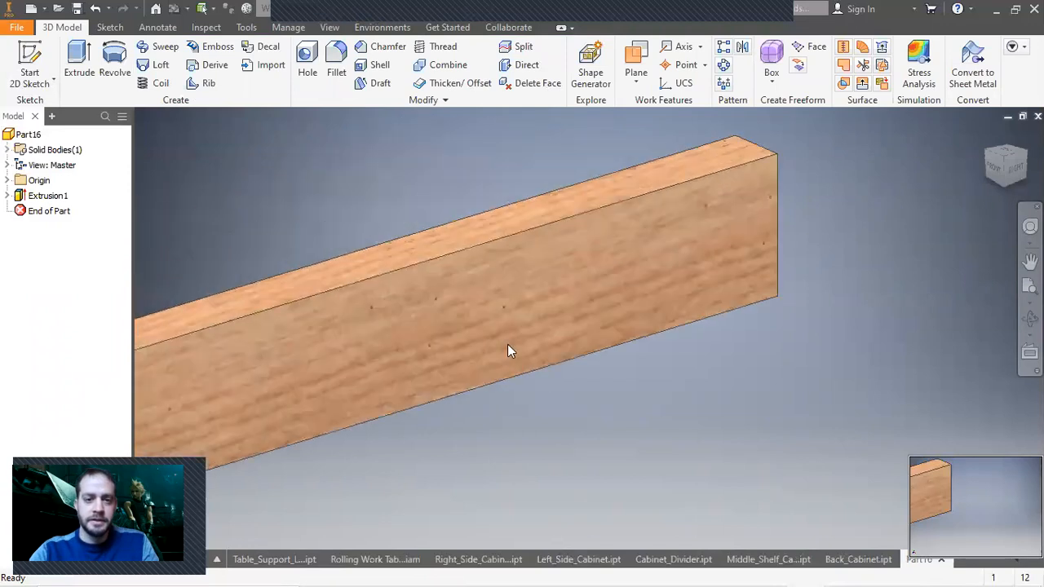
click(18, 29)
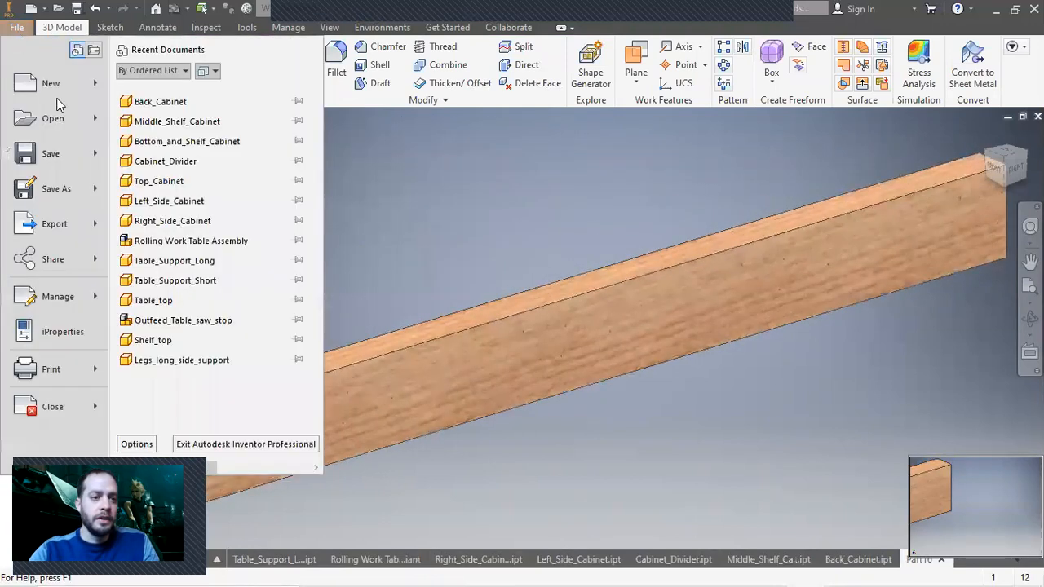
click(448, 308)
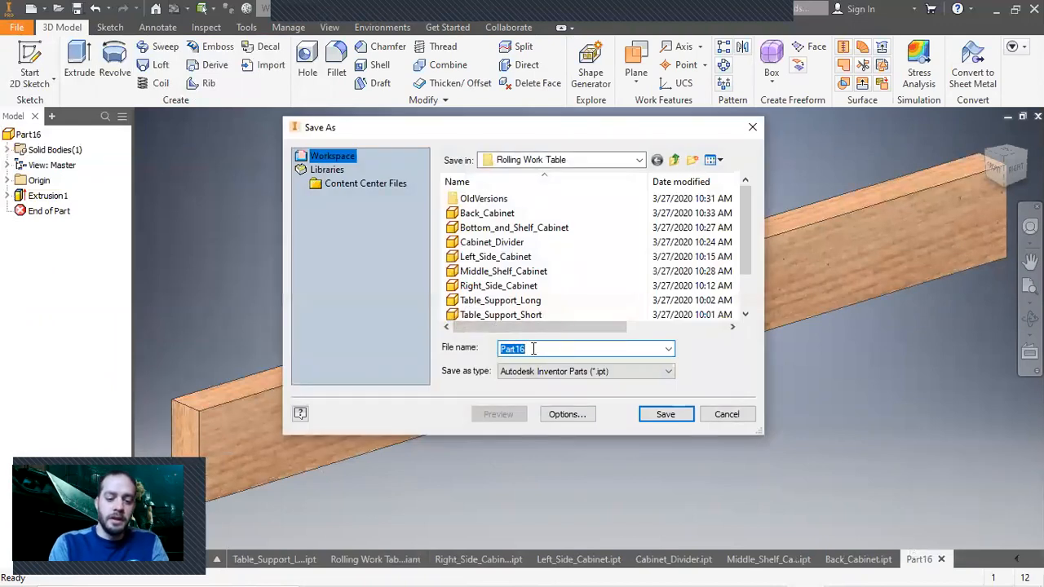
text(Table_S)
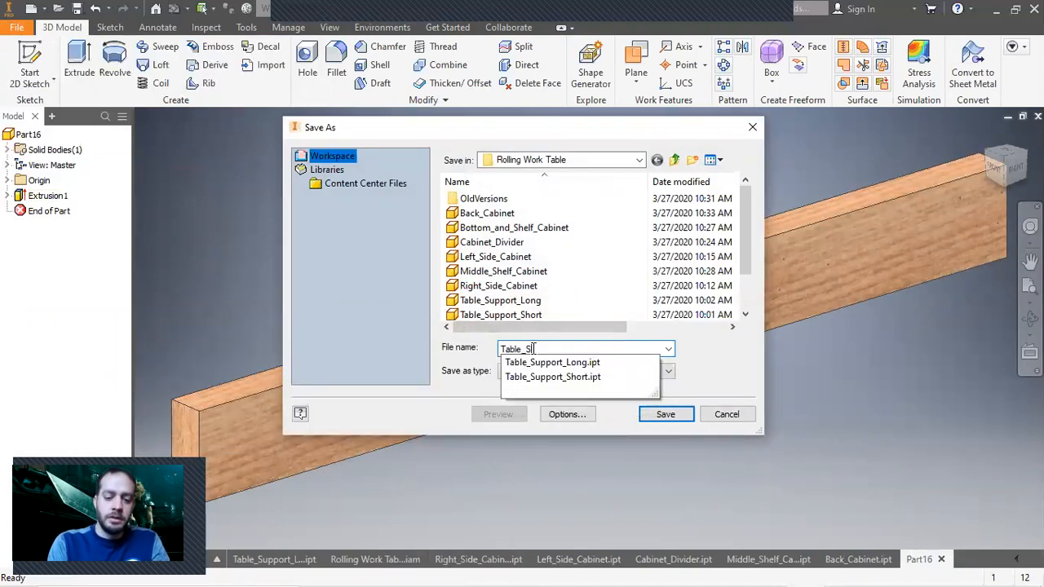
text(upport_2)
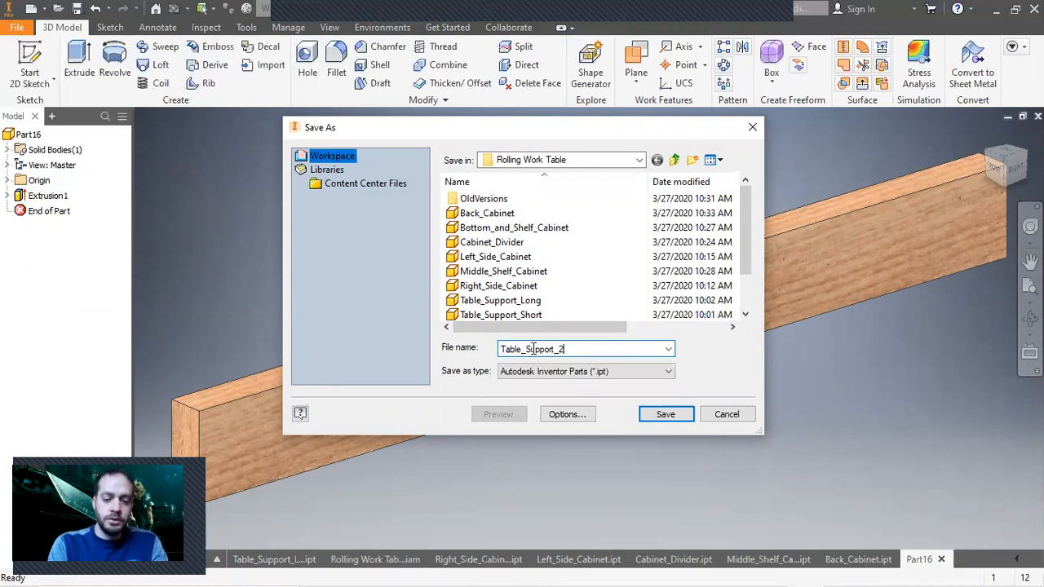
text(_by_4s)
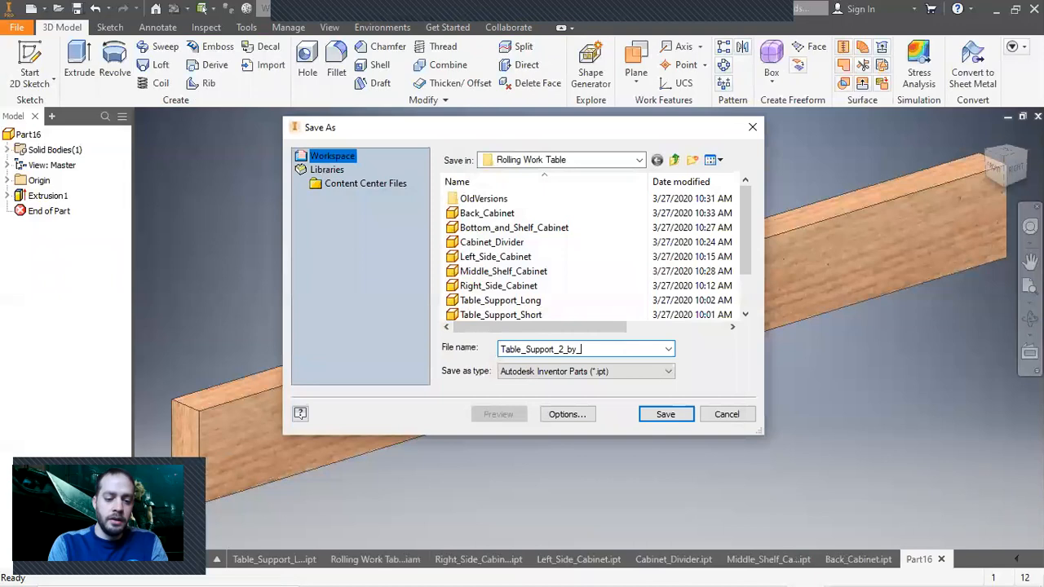
click(657, 414)
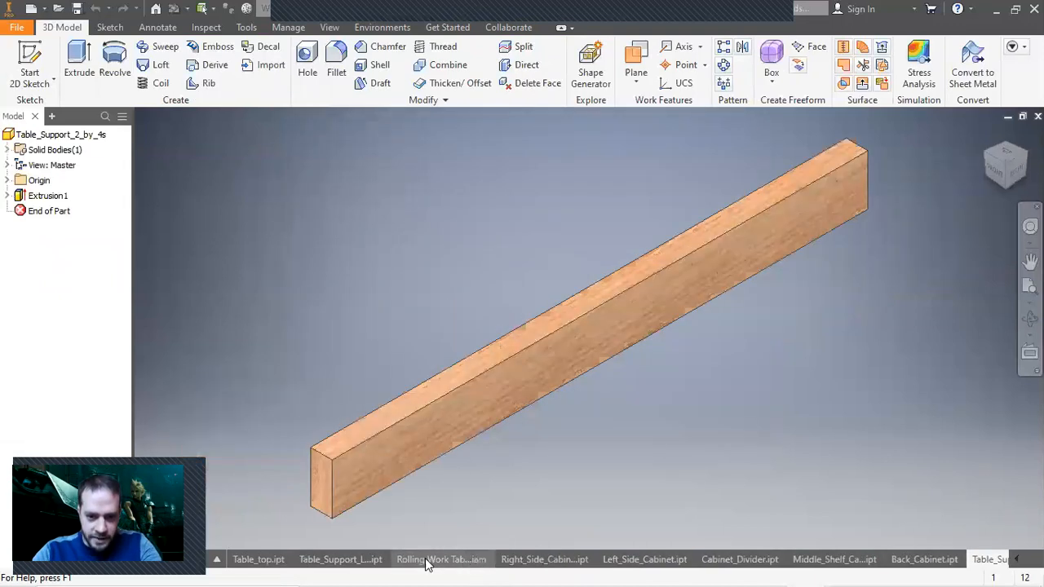
Step: Place four instances of Table_Support_2_by_4s beside the table top in the rolling work table assembly
click(472, 561)
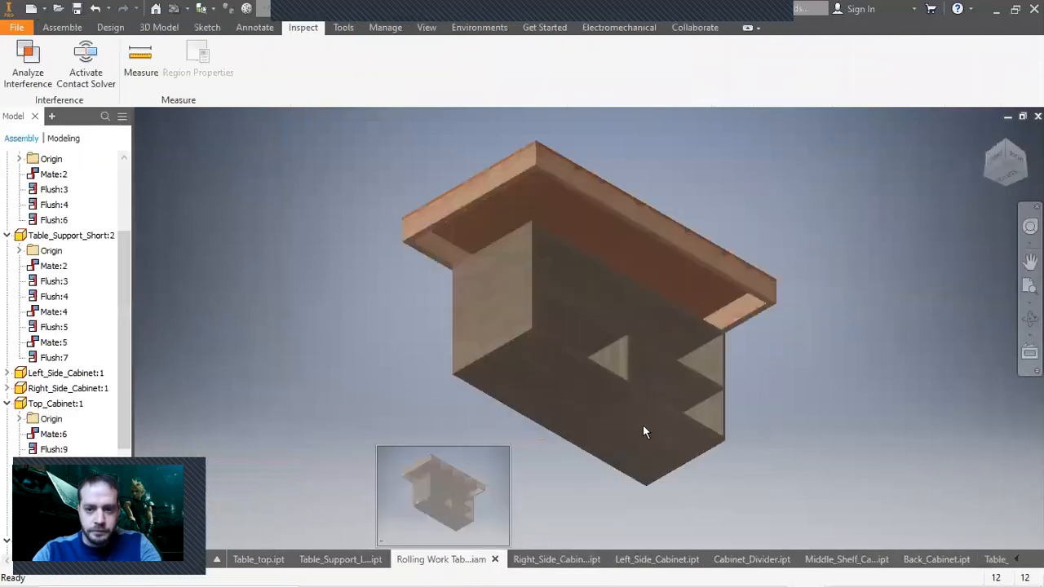
click(62, 27)
click(20, 61)
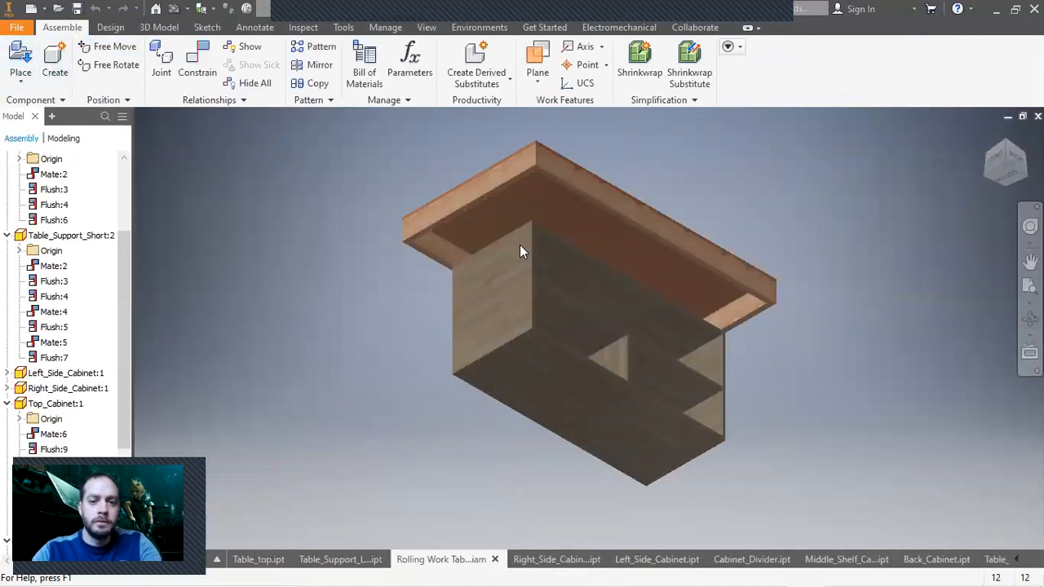
scroll(529, 249, down, 1)
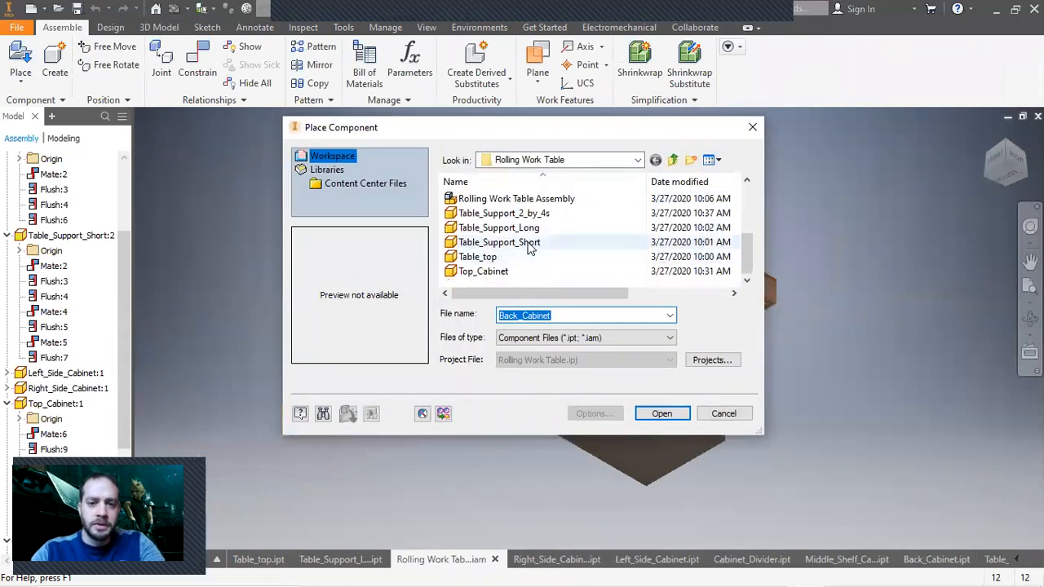
click(530, 215)
double_click(523, 215)
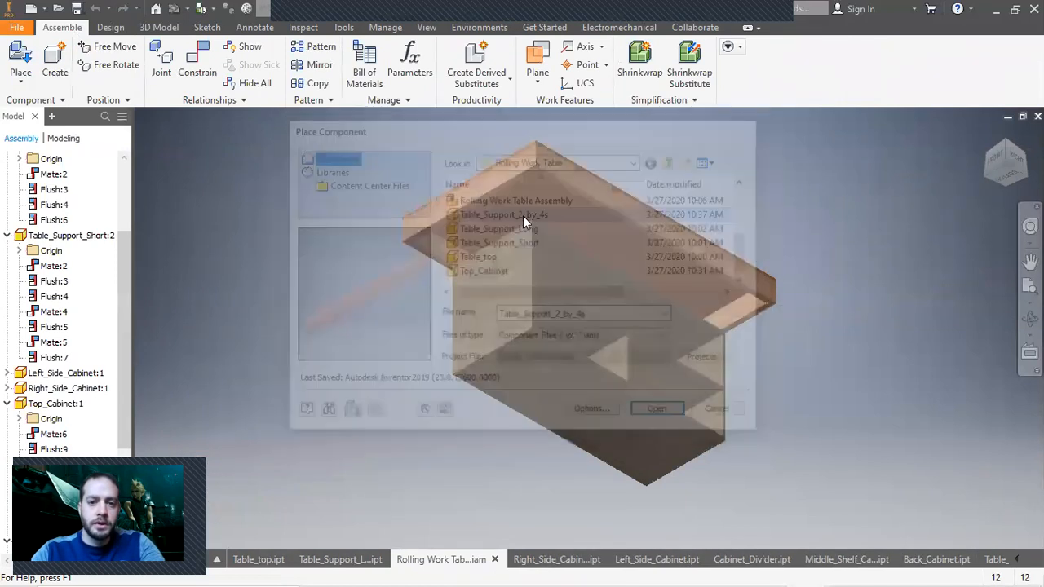
click(320, 248)
click(337, 187)
click(354, 149)
right_click(359, 159)
click(405, 158)
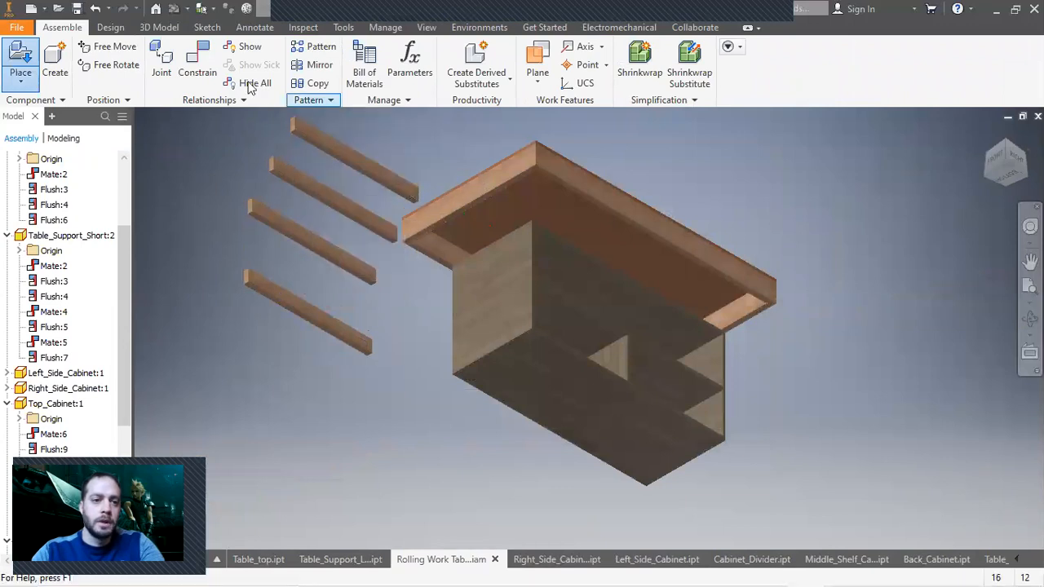
Step: Mate the uppermost loose 2x4 support's face to the underside of the table top with 0 in offset
click(196, 67)
scroll(322, 169, up, 3)
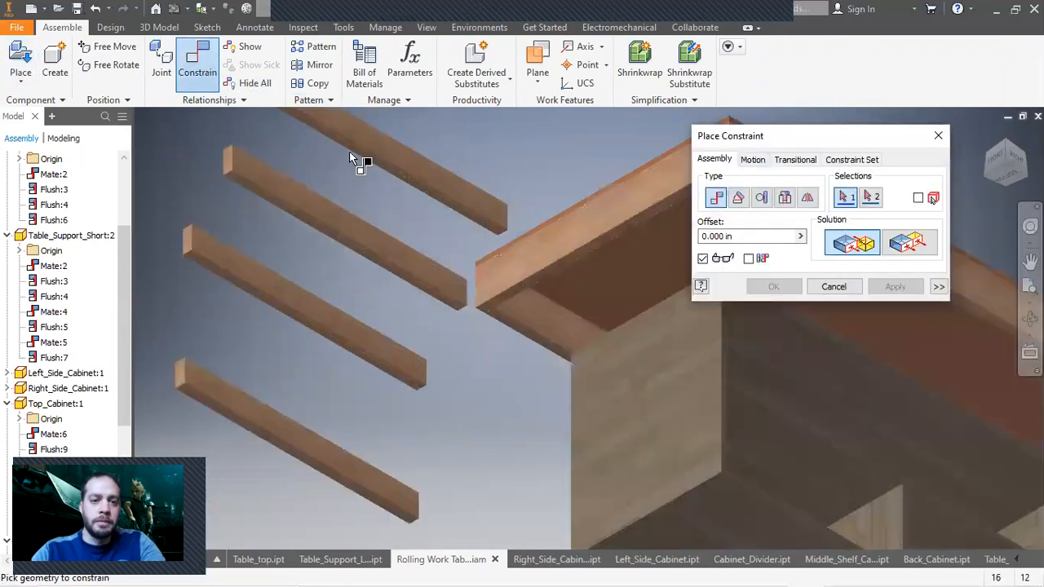
click(646, 280)
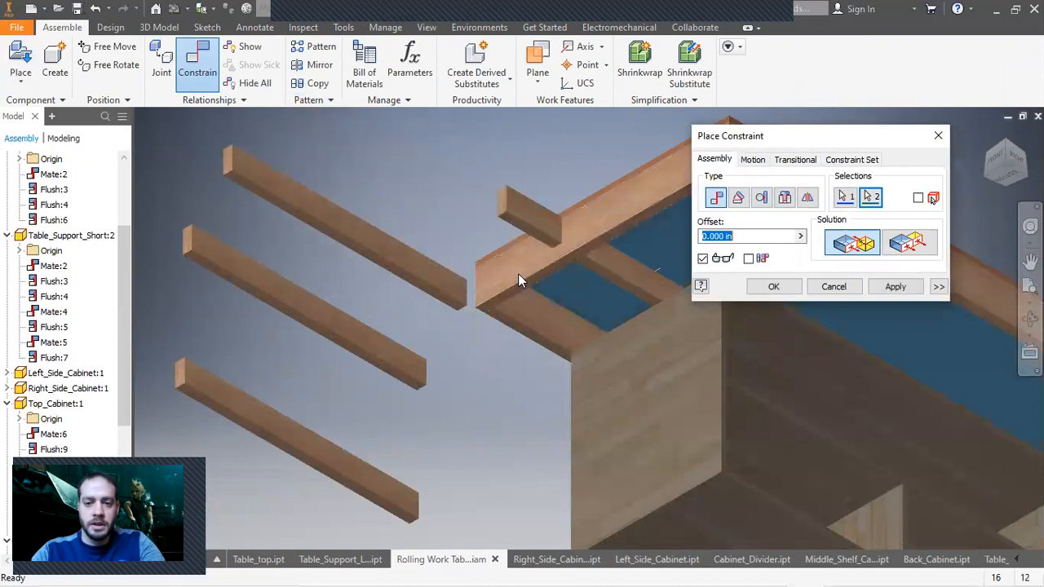
click(896, 290)
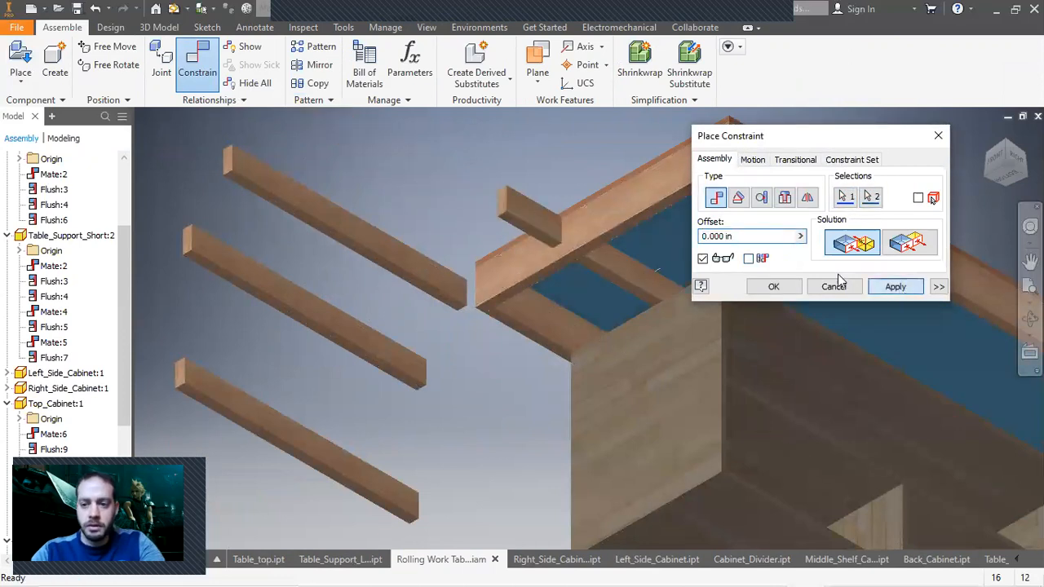
Step: Mate the first 2x4's end face to the inner face of the long table support with 0 in offset
click(512, 211)
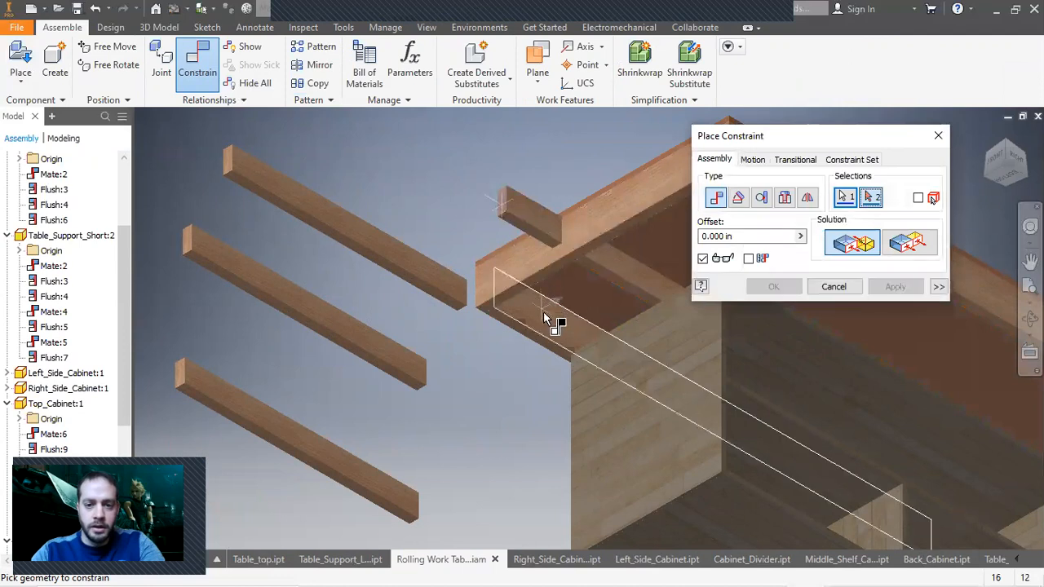
click(544, 315)
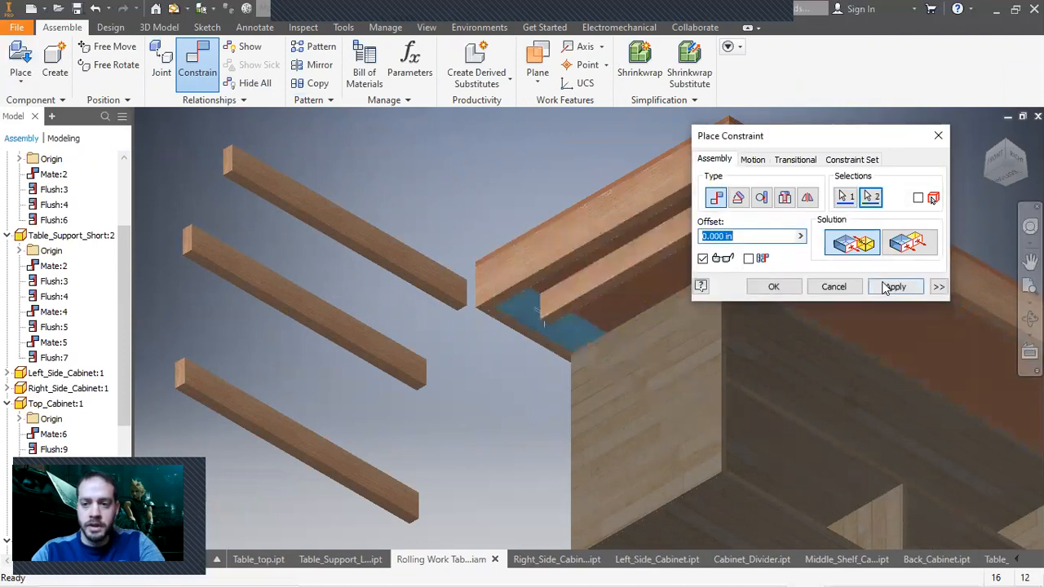
click(895, 287)
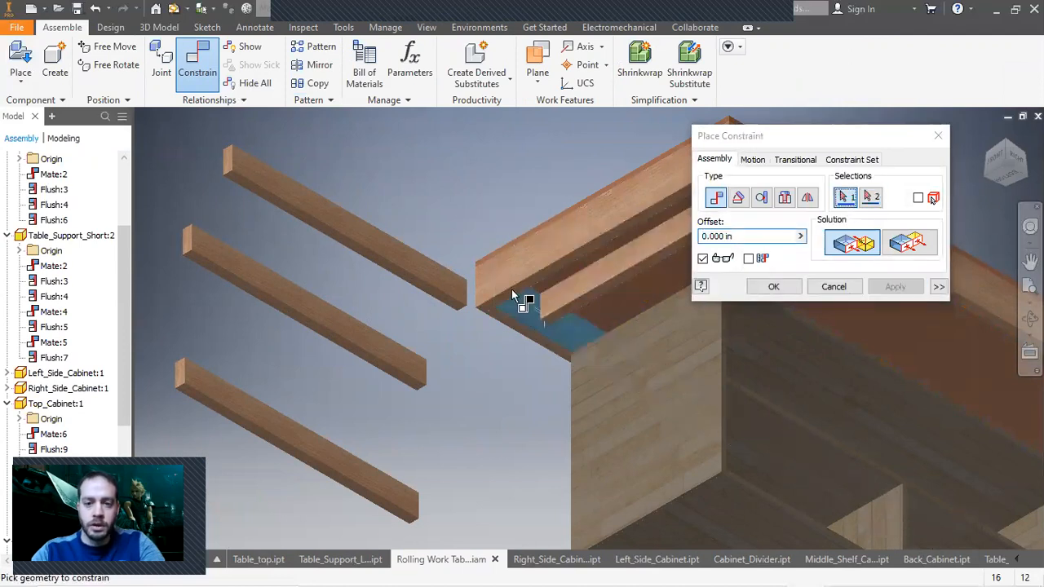
Step: Mate the second 2x4 support's face to the table top's underside and its end to the long support's inner face, both at 0 in offset
click(365, 257)
click(881, 320)
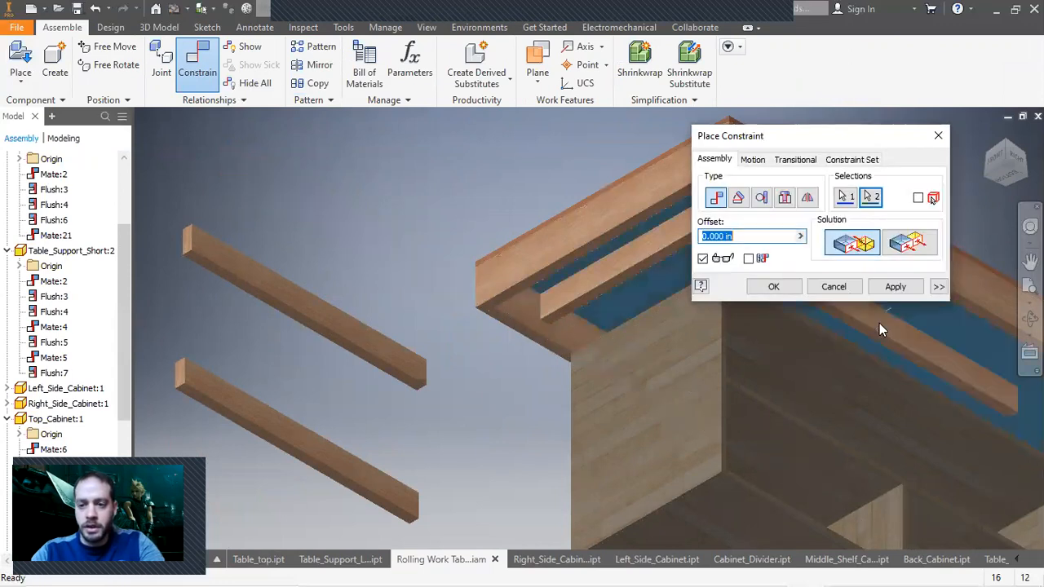
click(895, 286)
scroll(552, 255, up, 5)
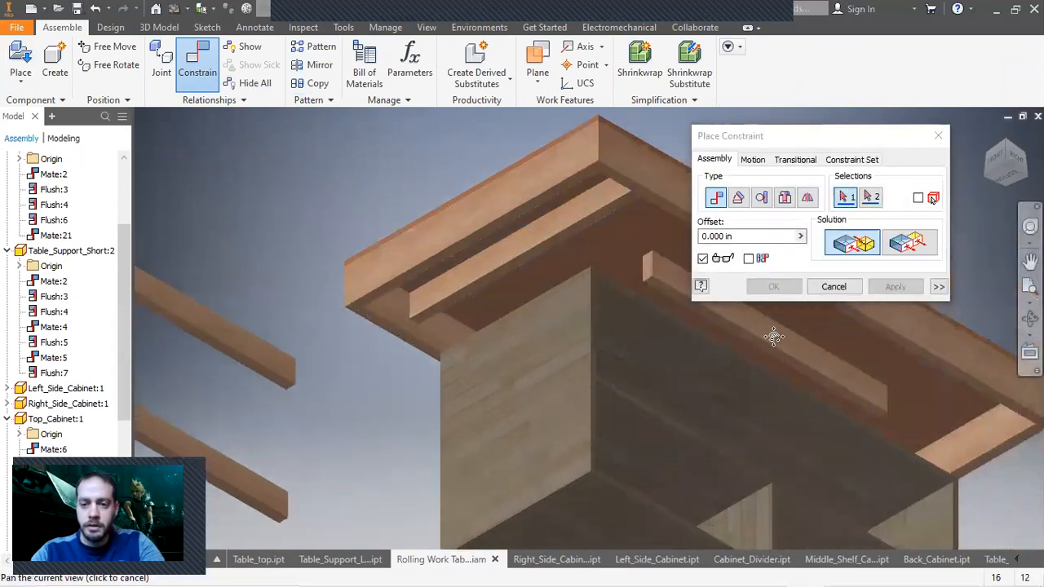
click(606, 254)
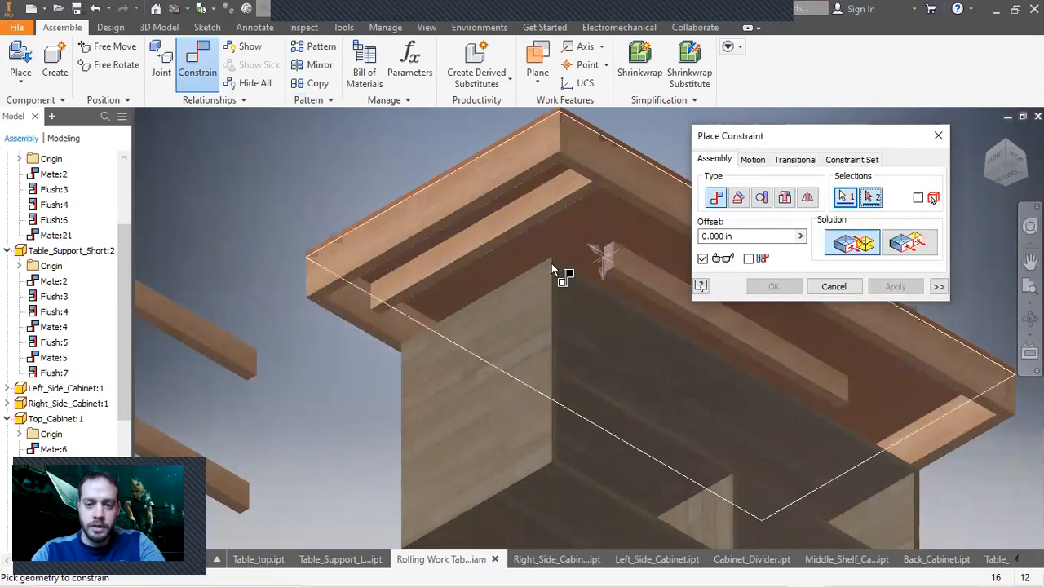
click(425, 330)
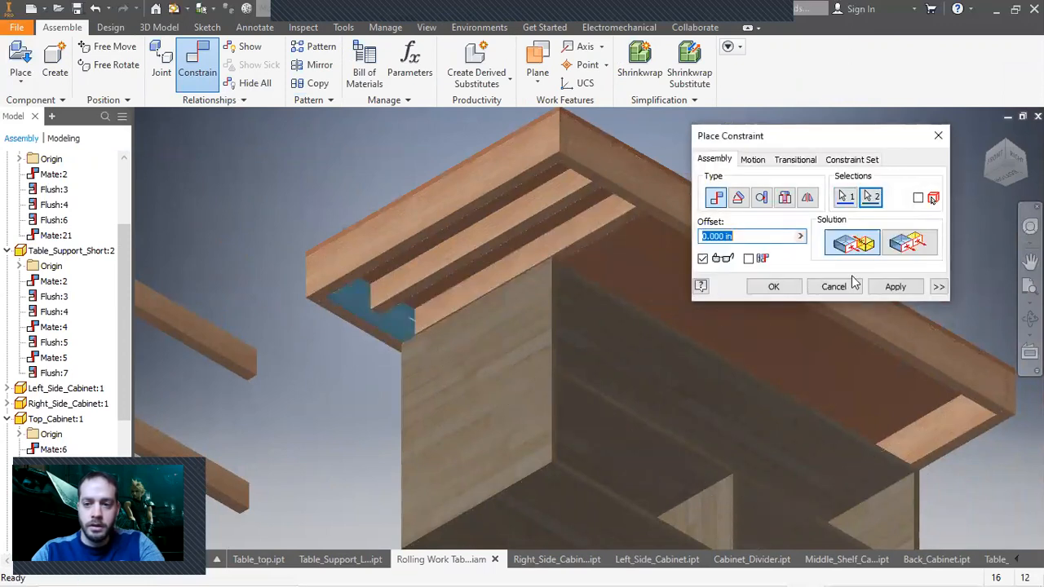
click(895, 287)
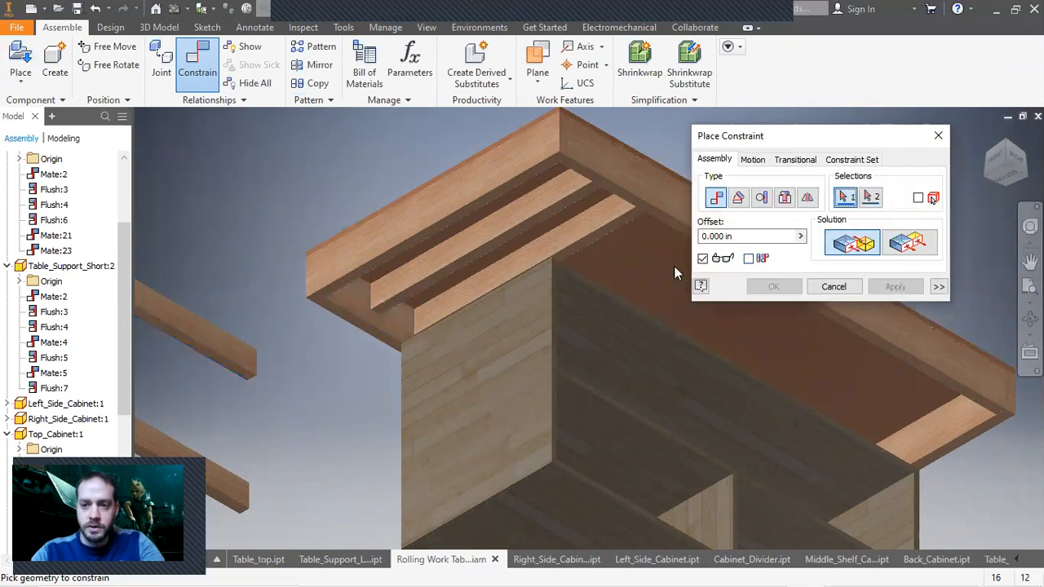
Step: Mate the third 2x4 support to the table top's underside and its end face to the long support's inner face at 0 in offset
click(210, 352)
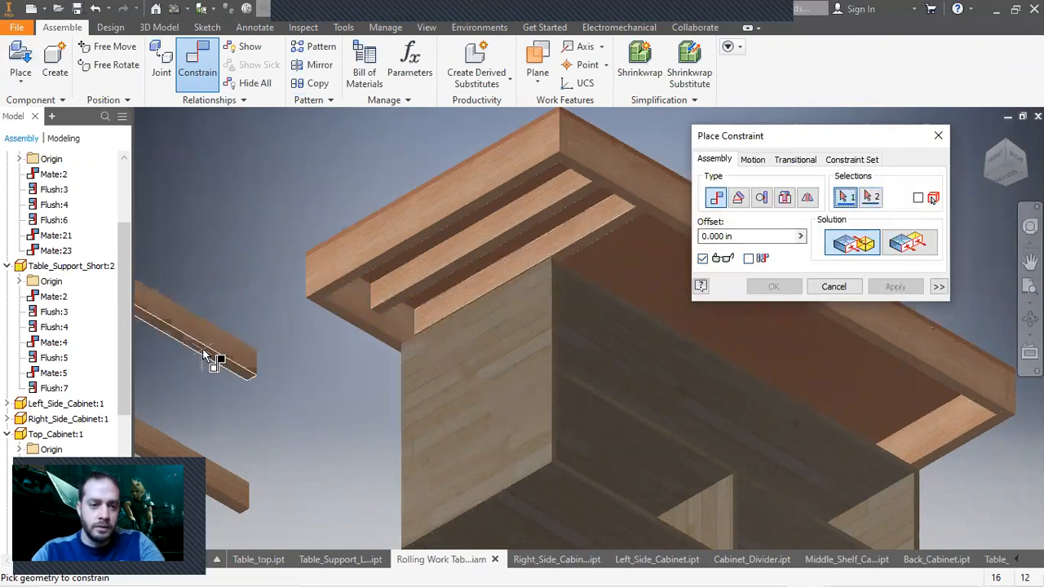
click(741, 327)
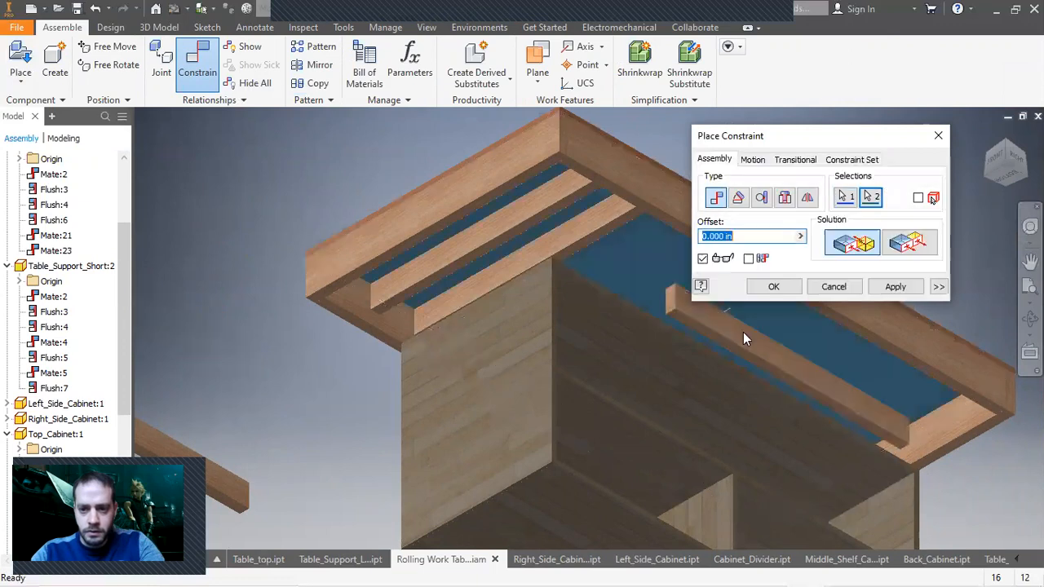
click(895, 287)
click(670, 304)
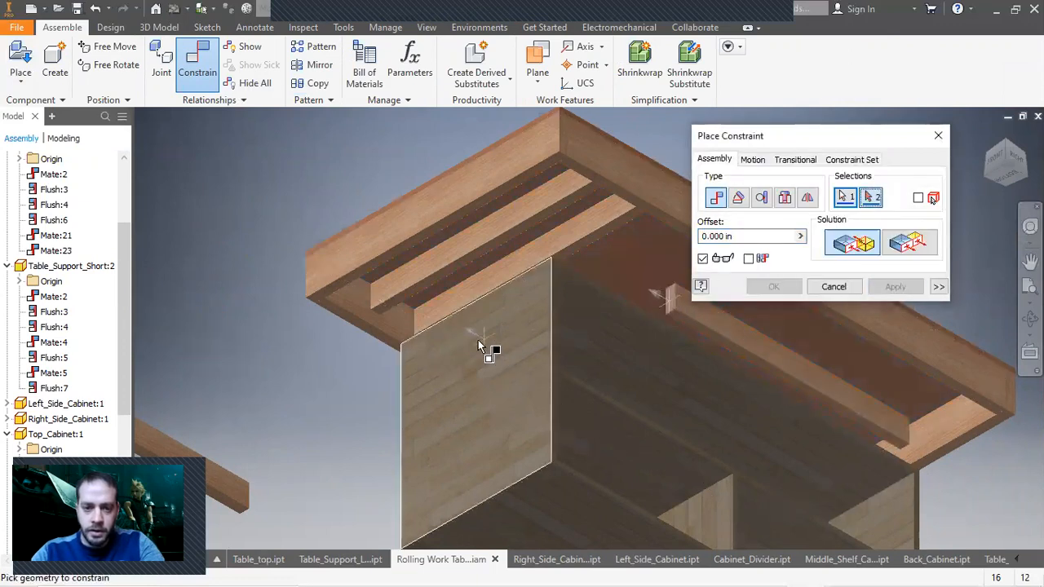
click(398, 321)
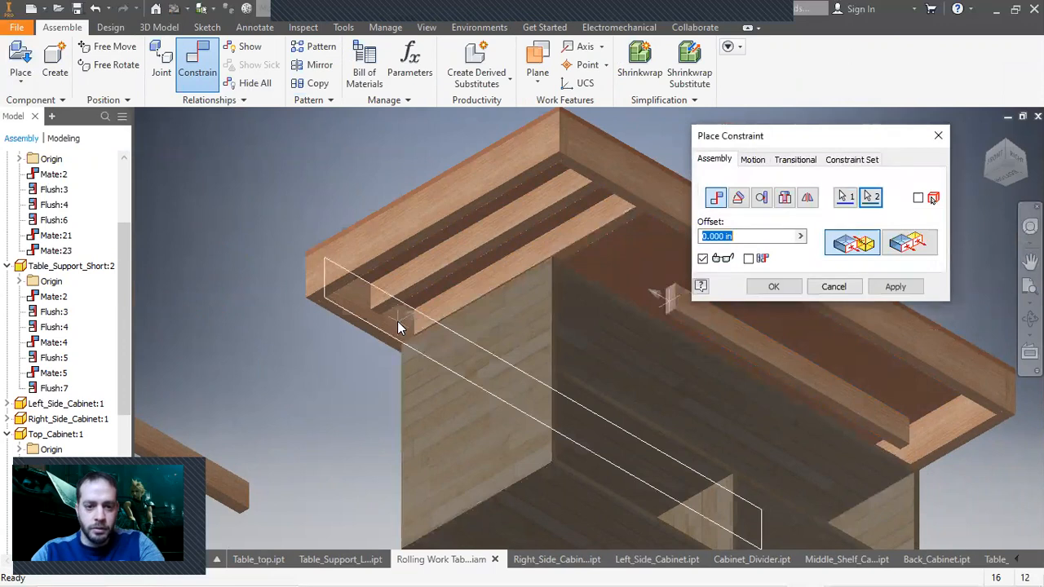
click(896, 287)
Step: Mate the fourth 2x4 support to the table top's underside and its end face to the long support's inner face at 0 in offset
middle_drag(828, 416, 919, 310)
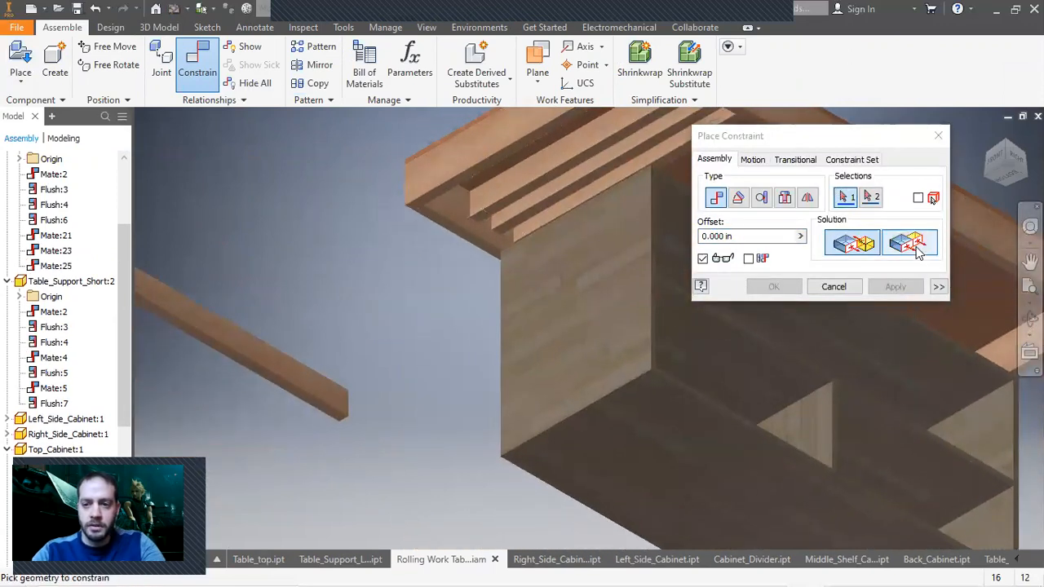
click(301, 395)
click(981, 299)
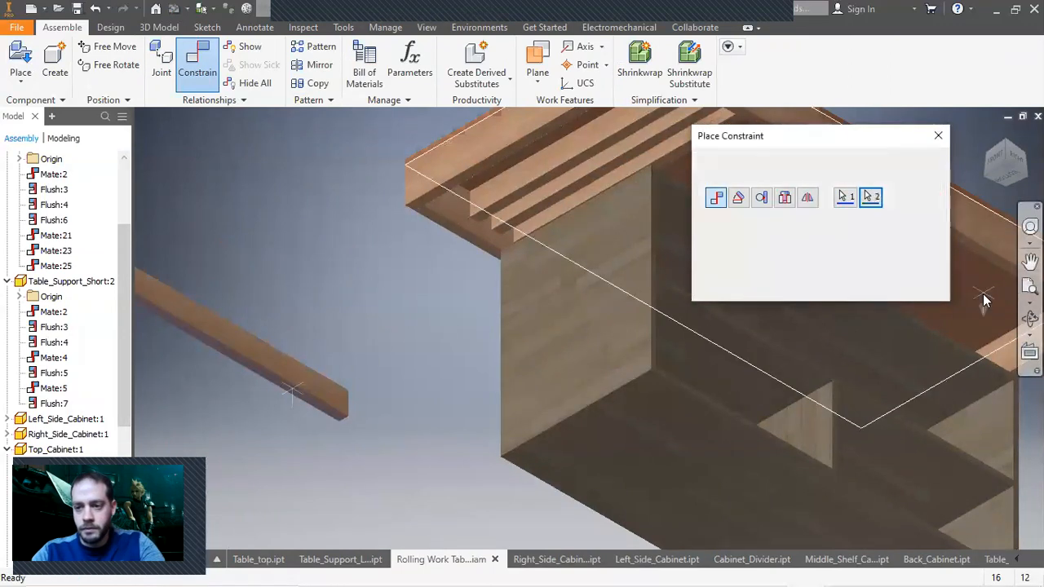
key(Return)
middle_drag(945, 373, 504, 322)
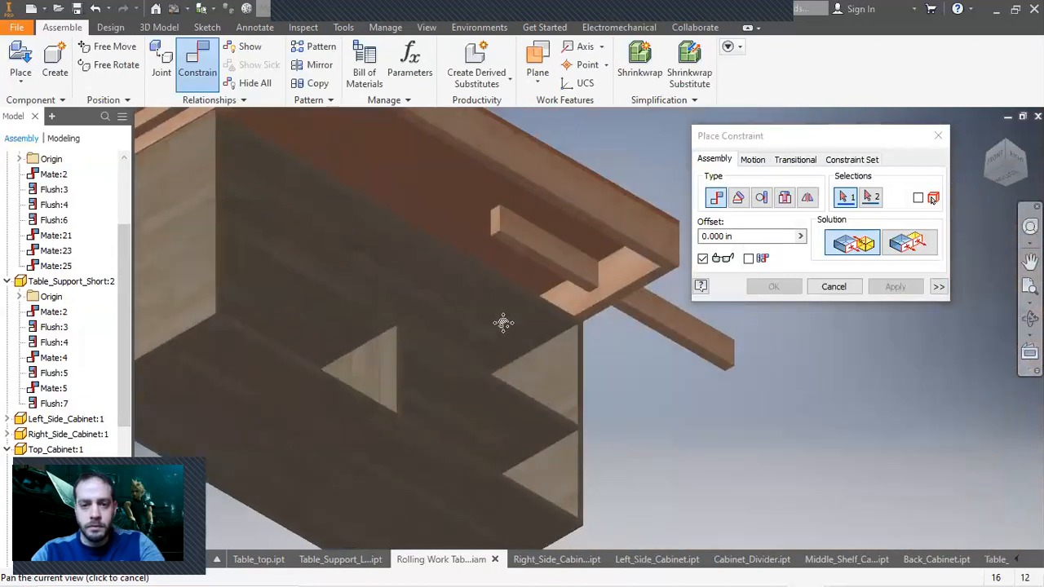
click(498, 227)
scroll(494, 243, up, 5)
scroll(348, 204, down, 5)
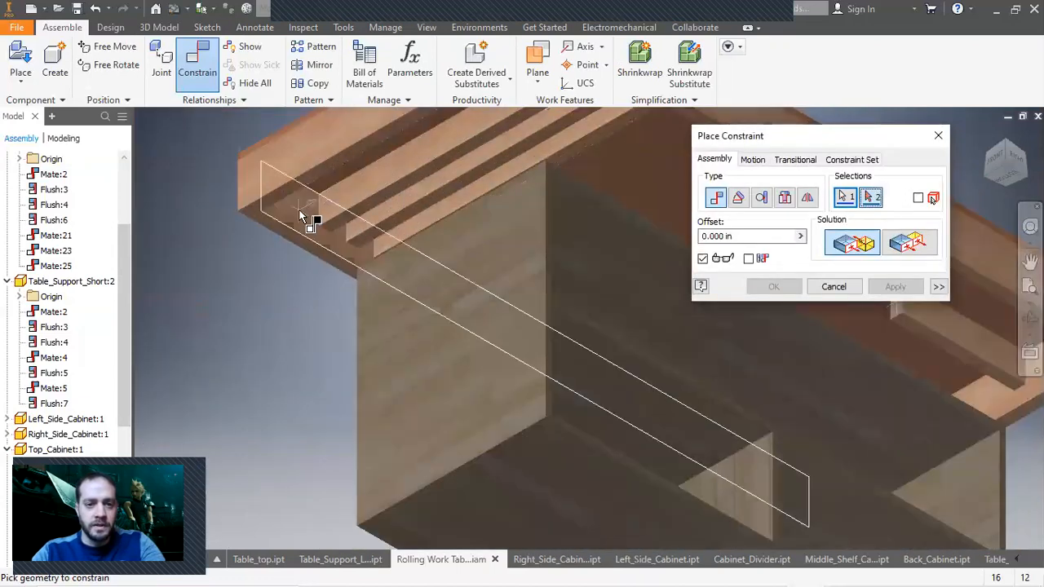
click(301, 217)
click(896, 286)
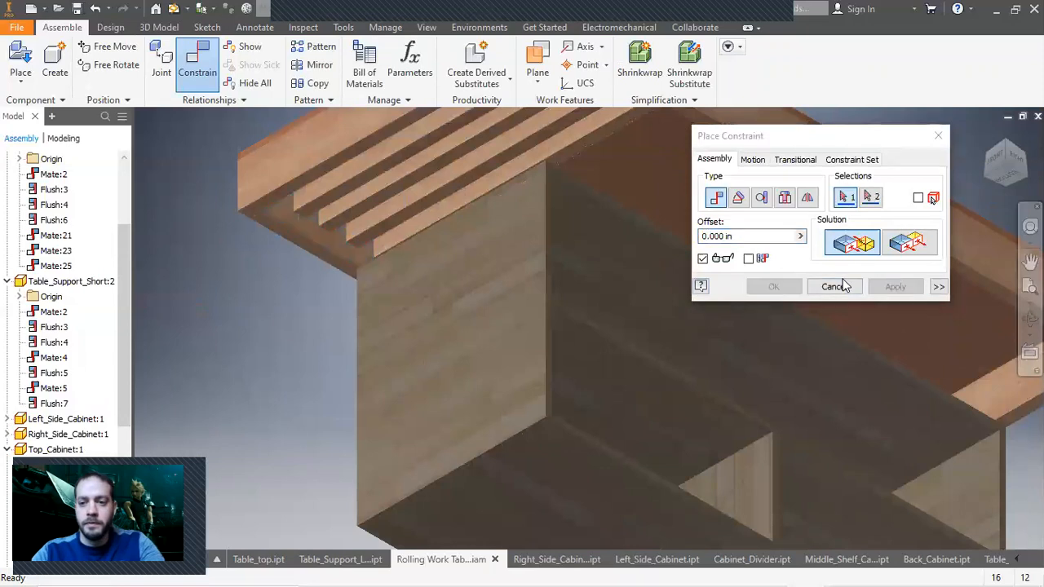
click(844, 286)
Step: From the bottom view, move three of the 2x4 supports along the frame to spread all four across the table's length
click(1010, 181)
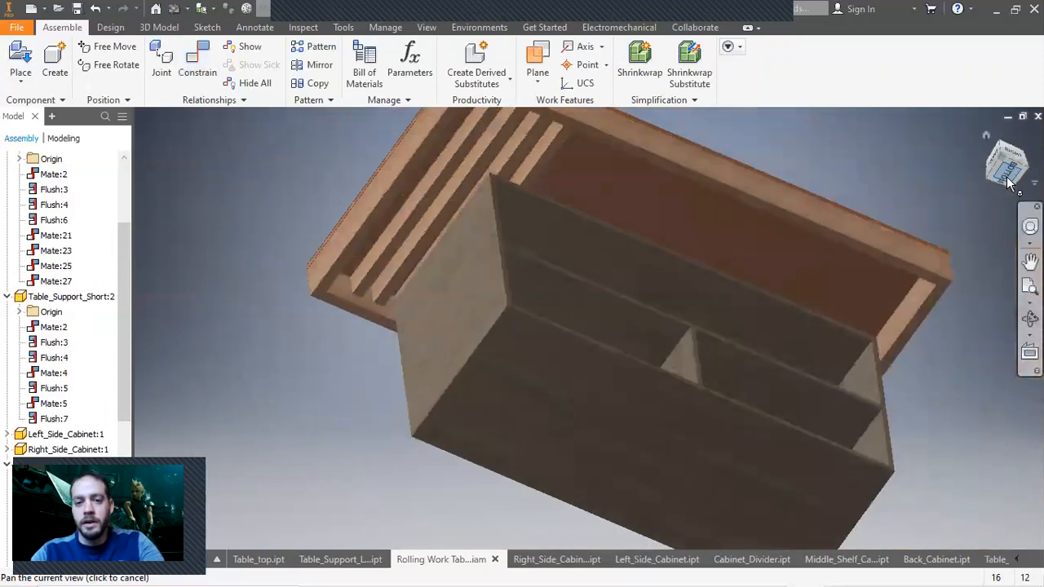
drag(498, 260, 630, 252)
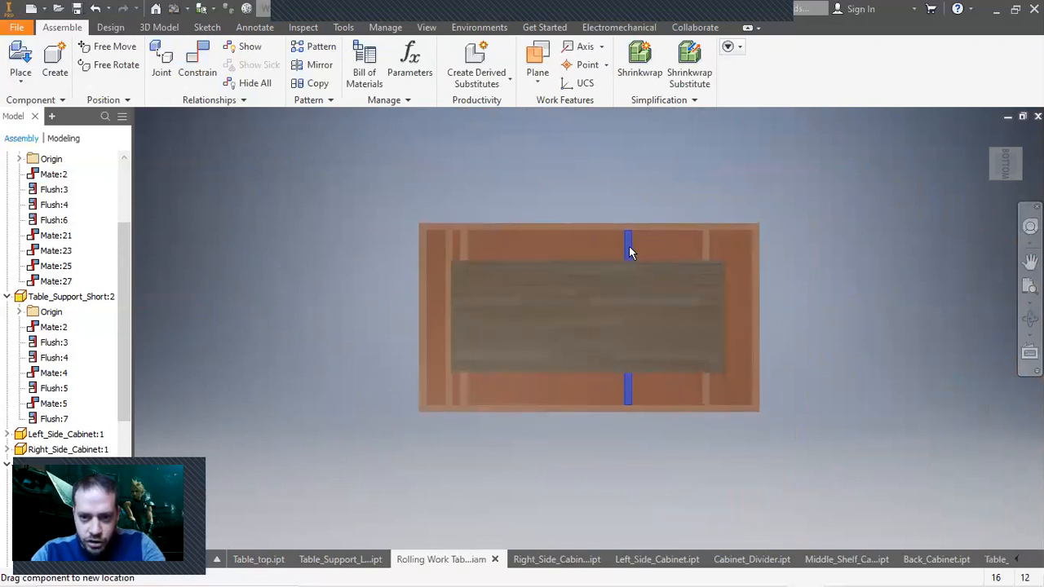
drag(470, 254, 558, 253)
drag(449, 261, 483, 257)
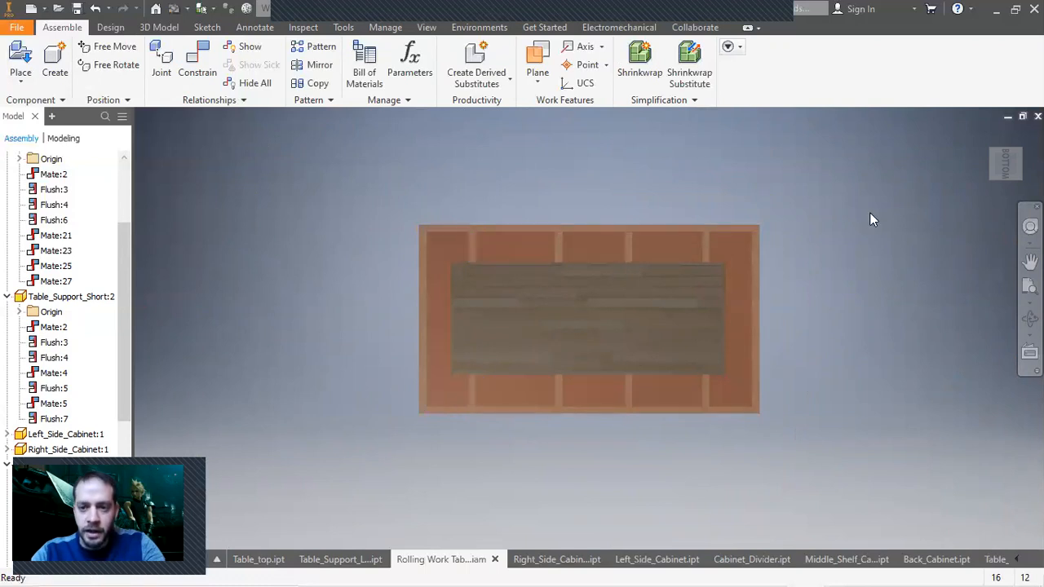
Step: Mate the underside of a 2x4 support to the top face of the cabinet with 0 in offset
click(1019, 152)
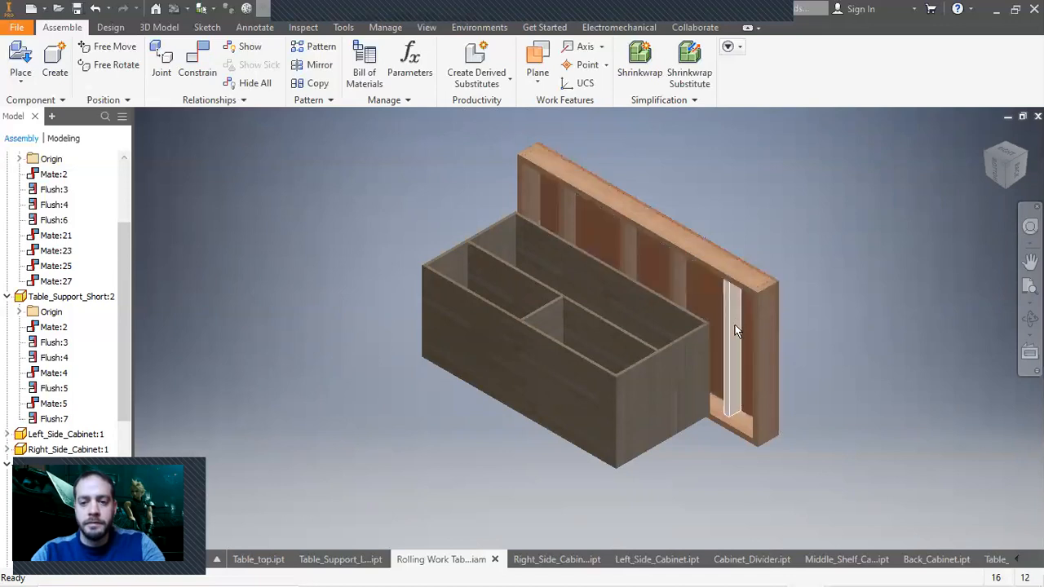
scroll(735, 325, up, 1)
scroll(734, 324, up, 3)
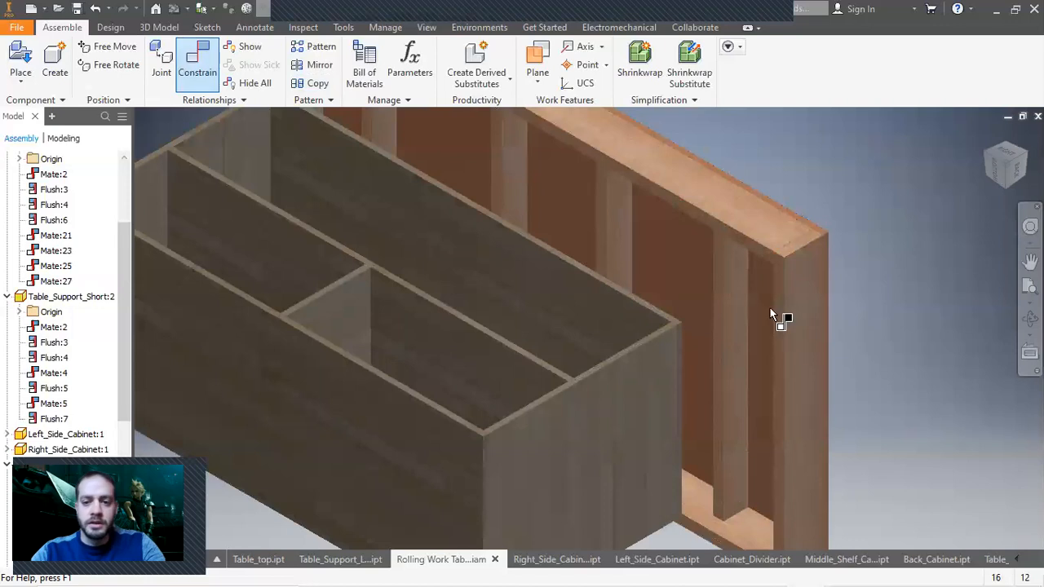
click(603, 227)
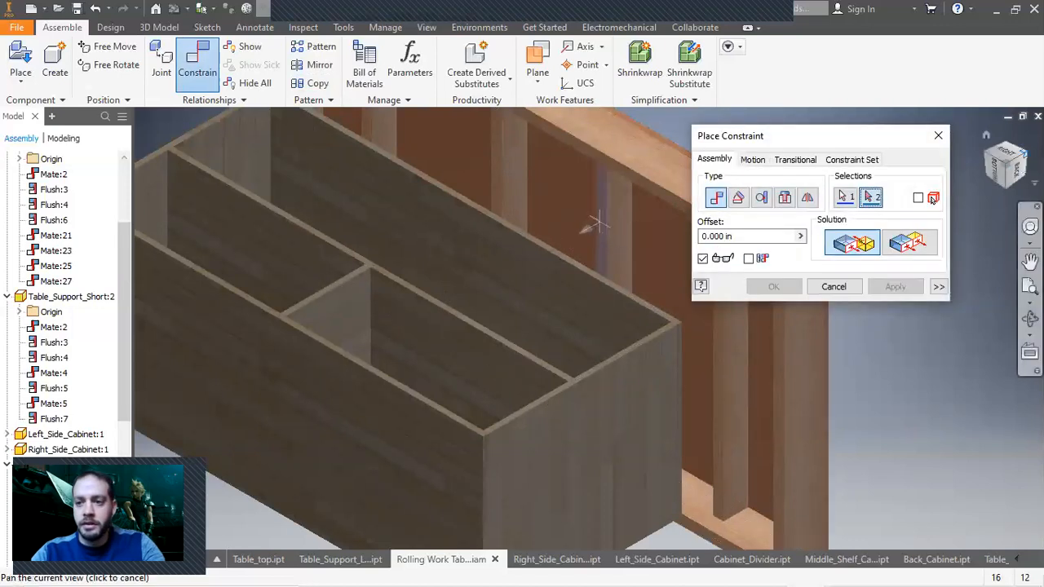
key(F6)
drag(996, 167, 1009, 177)
scroll(555, 384, up, 5)
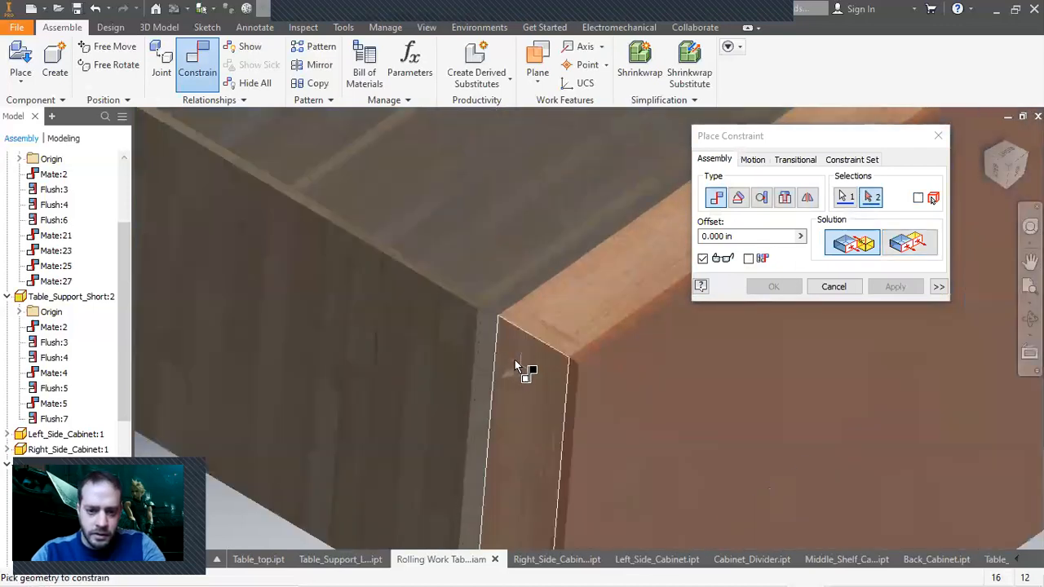
click(495, 354)
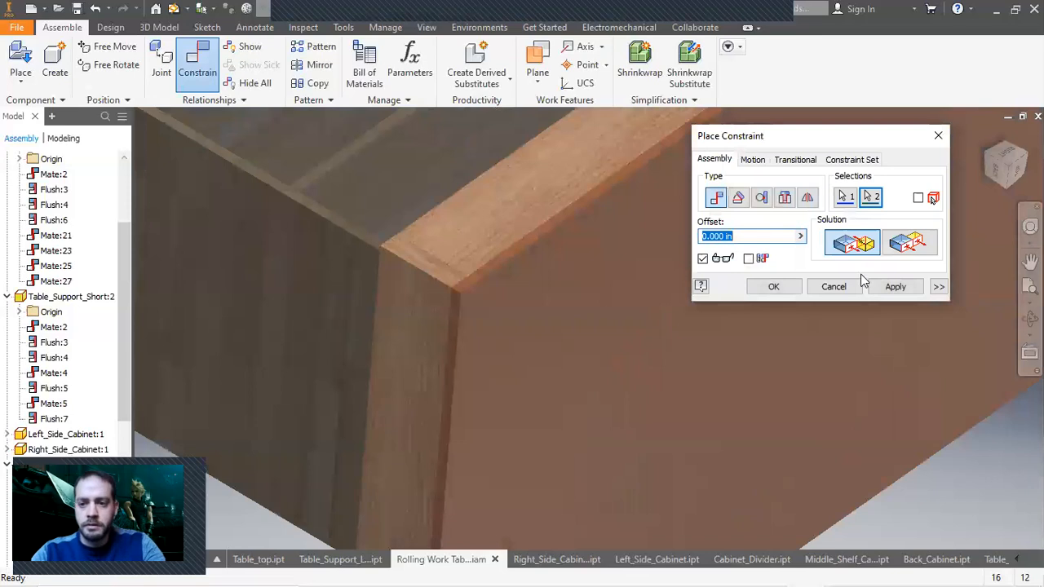
click(884, 289)
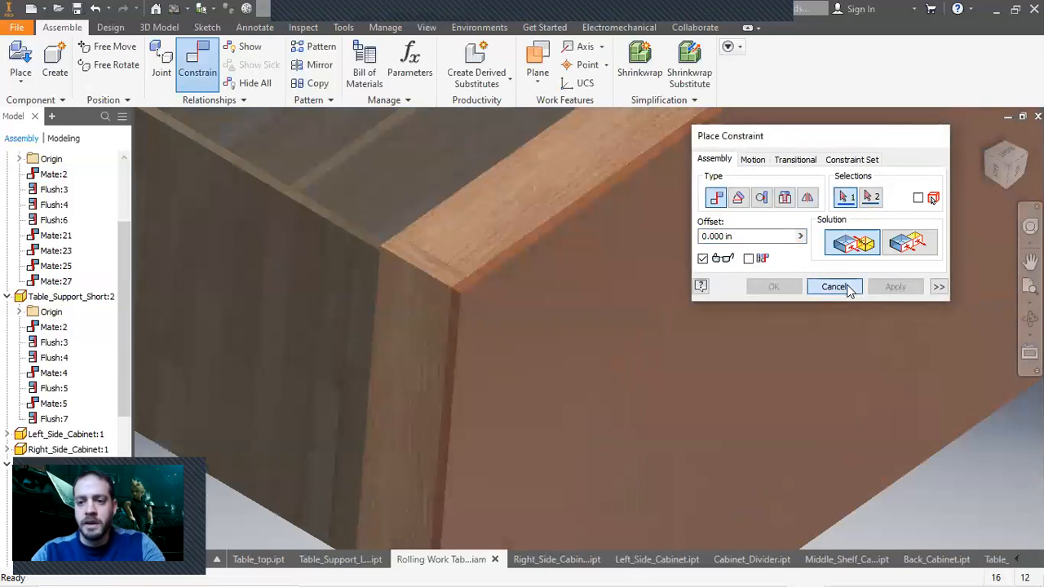
click(836, 287)
Step: Constrain the cabinet's end face flush to the outer face of the short table support with a 7 in offset
click(986, 134)
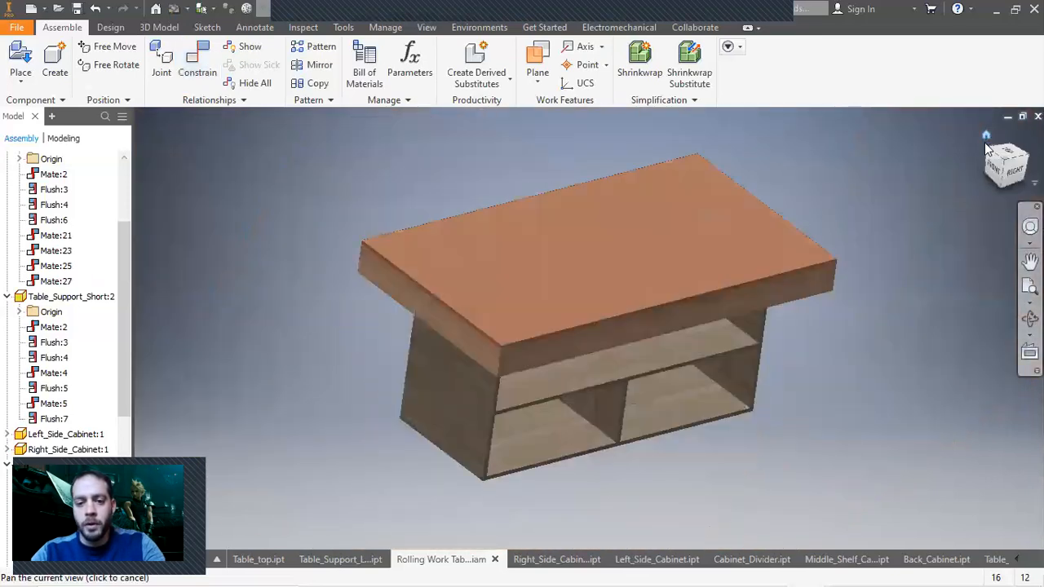
click(203, 72)
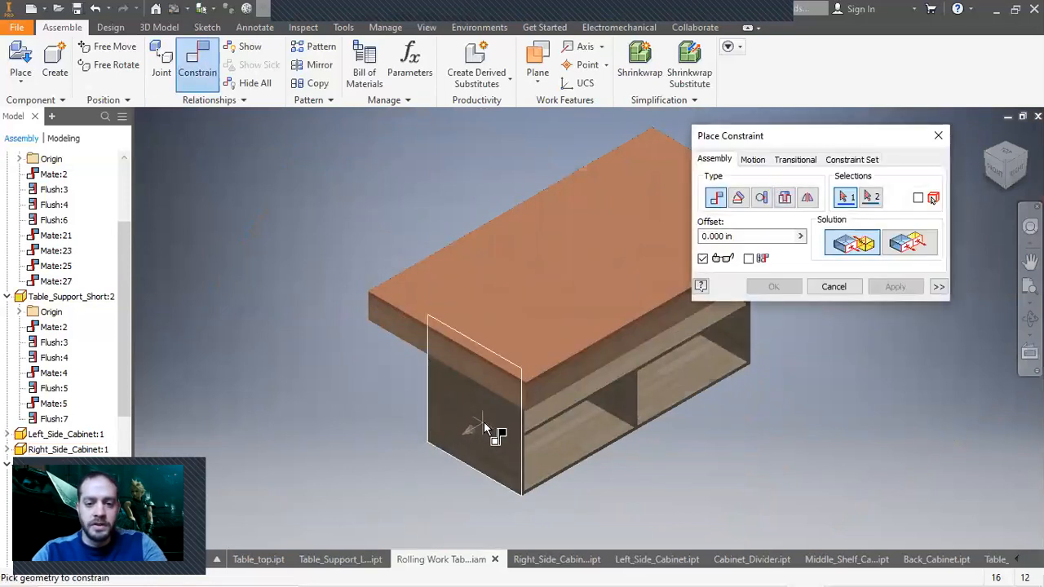
click(484, 427)
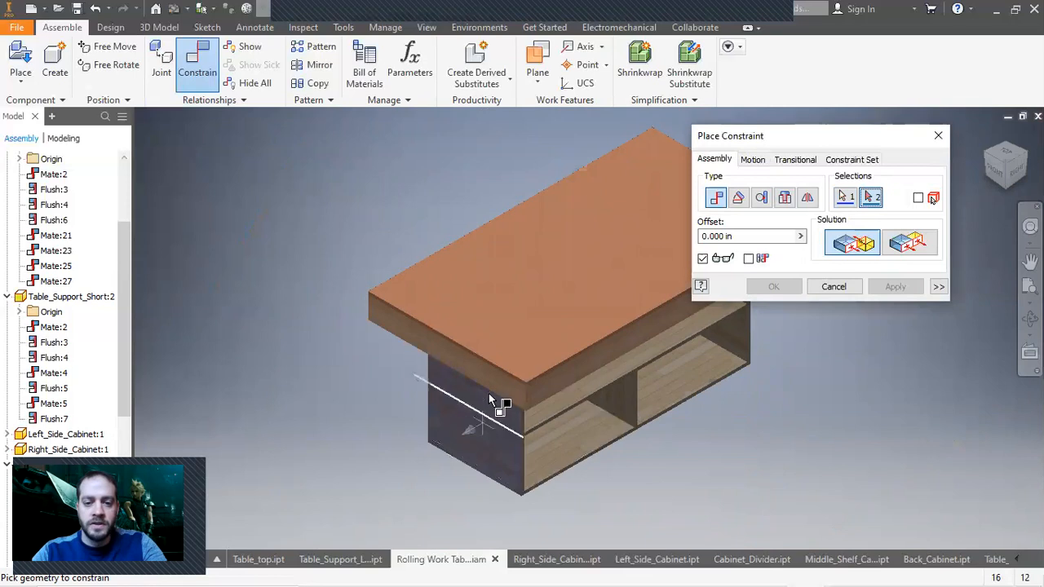
click(493, 387)
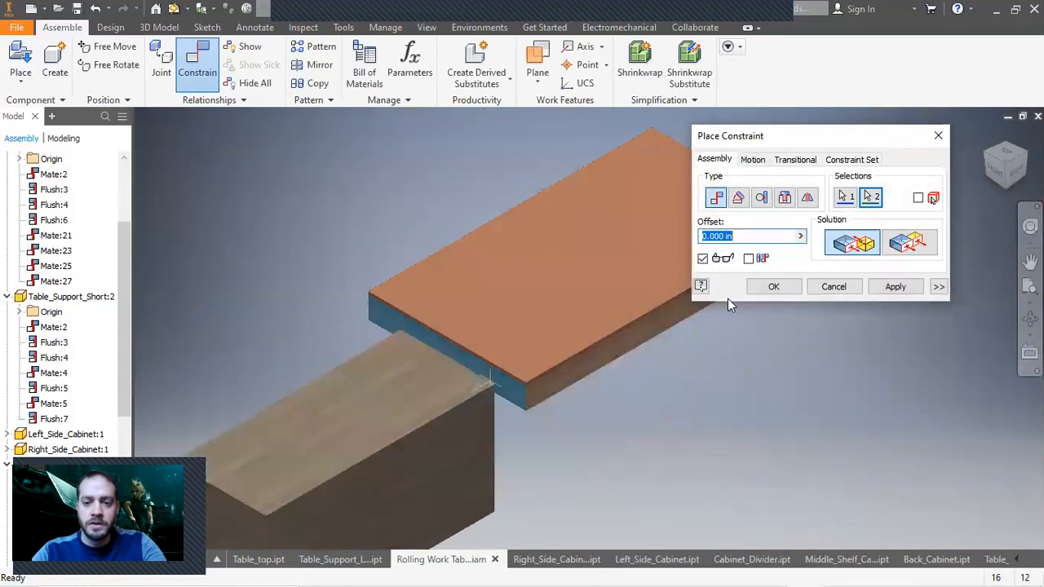
click(908, 245)
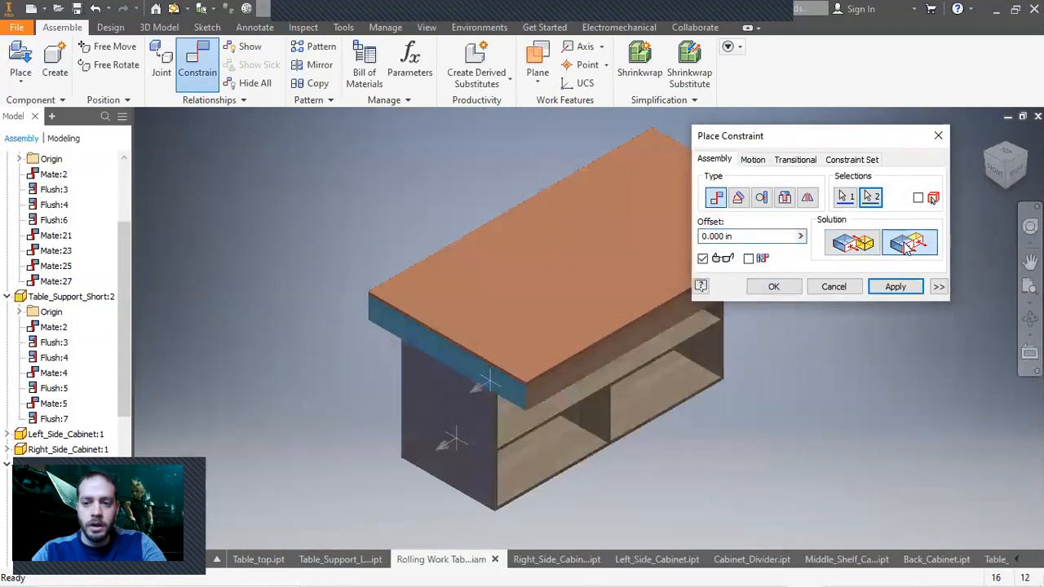
drag(735, 235, 689, 235)
text(7)
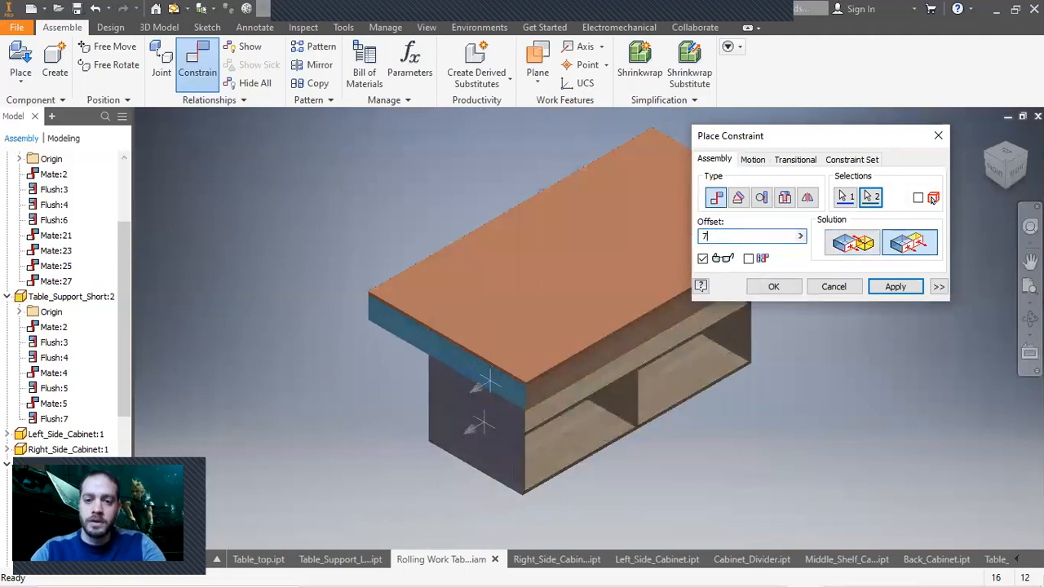
click(1019, 177)
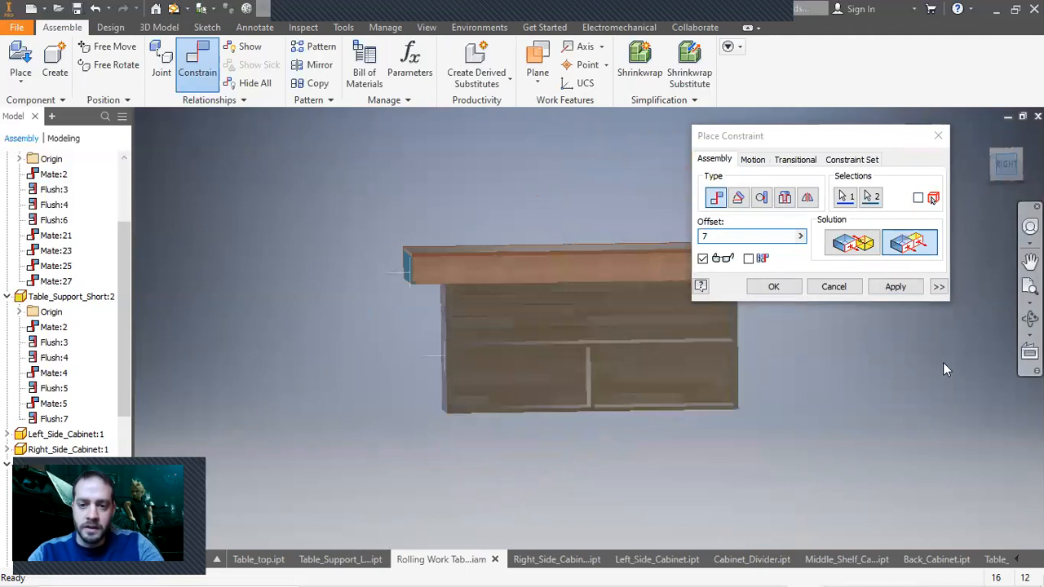
drag(878, 407, 858, 421)
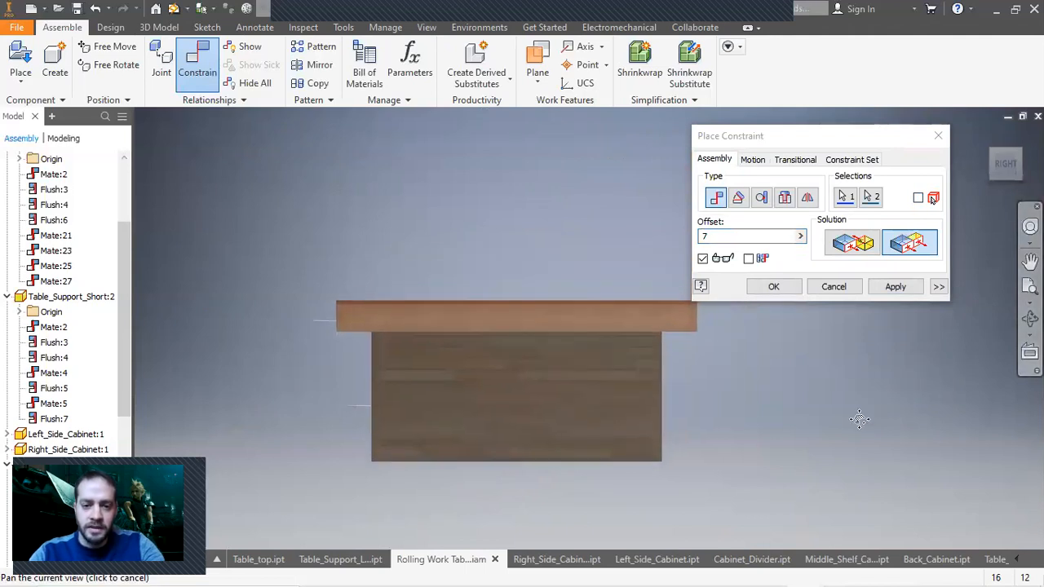
key(Escape)
click(894, 287)
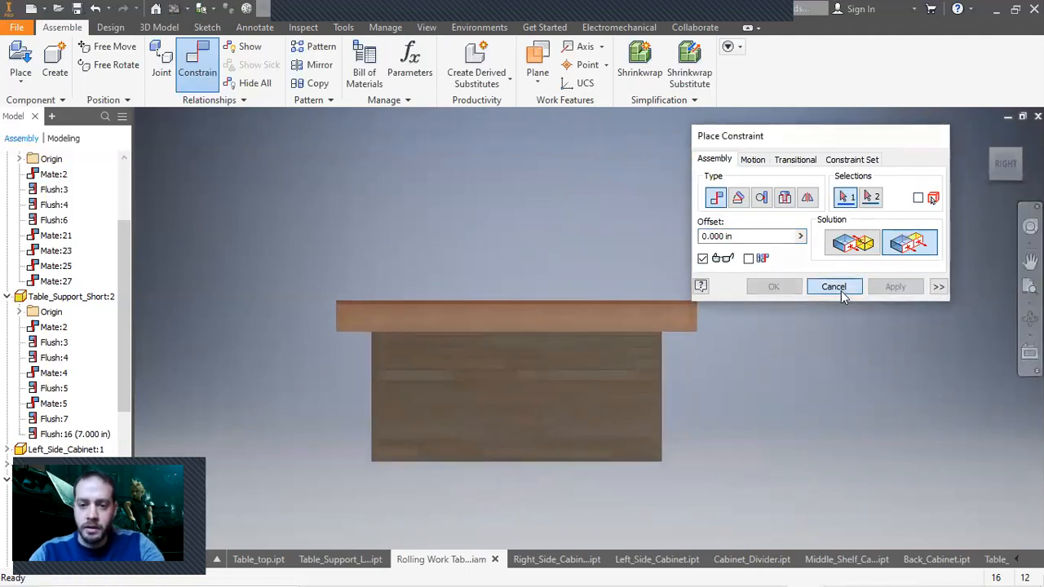
click(834, 286)
Step: Switch to the Calculator and subtract 23.75 from 40 to find the difference between table and cabinet widths
click(993, 157)
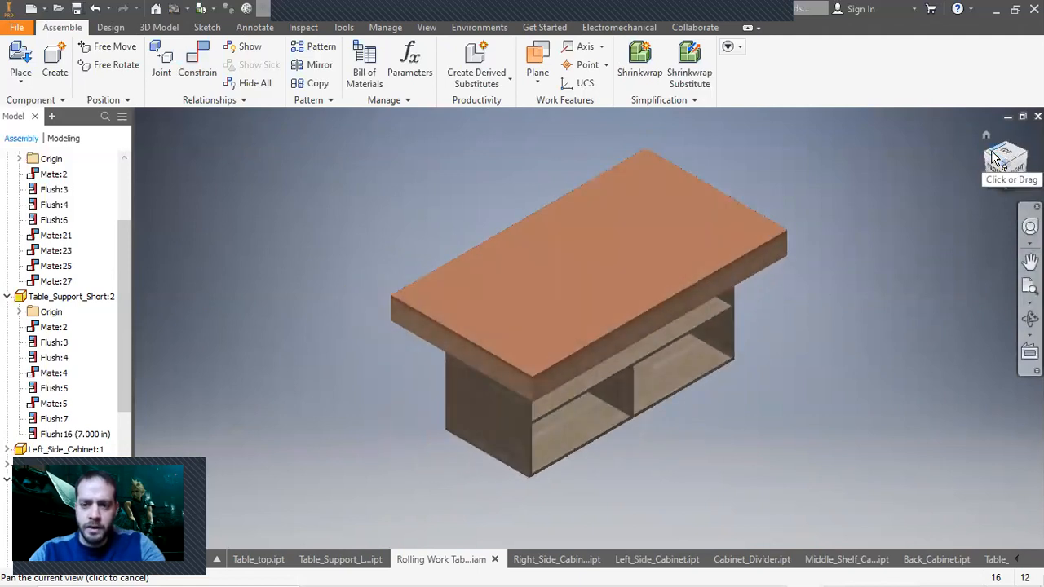
click(998, 167)
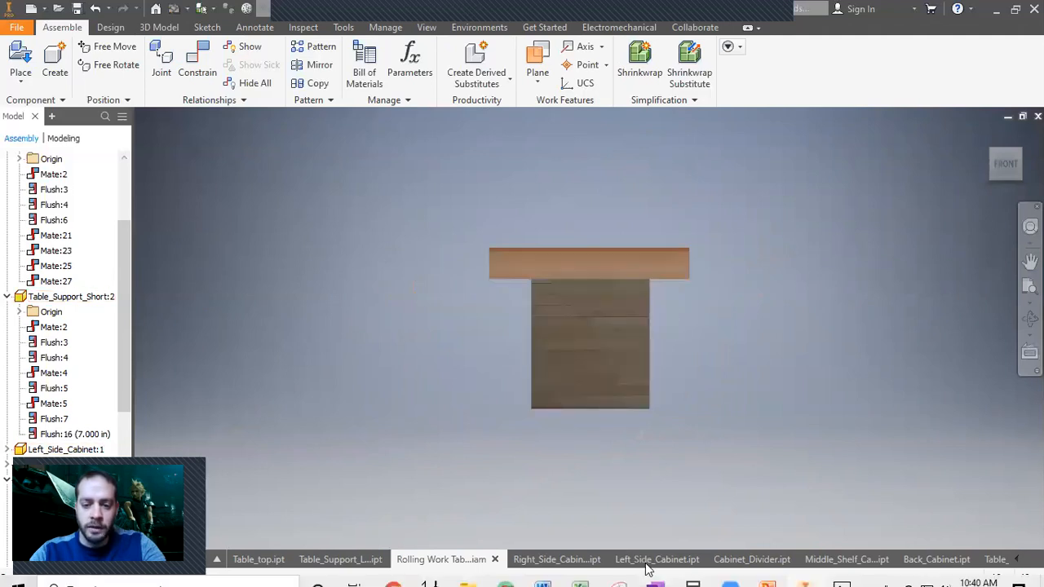
mouse_move(736, 571)
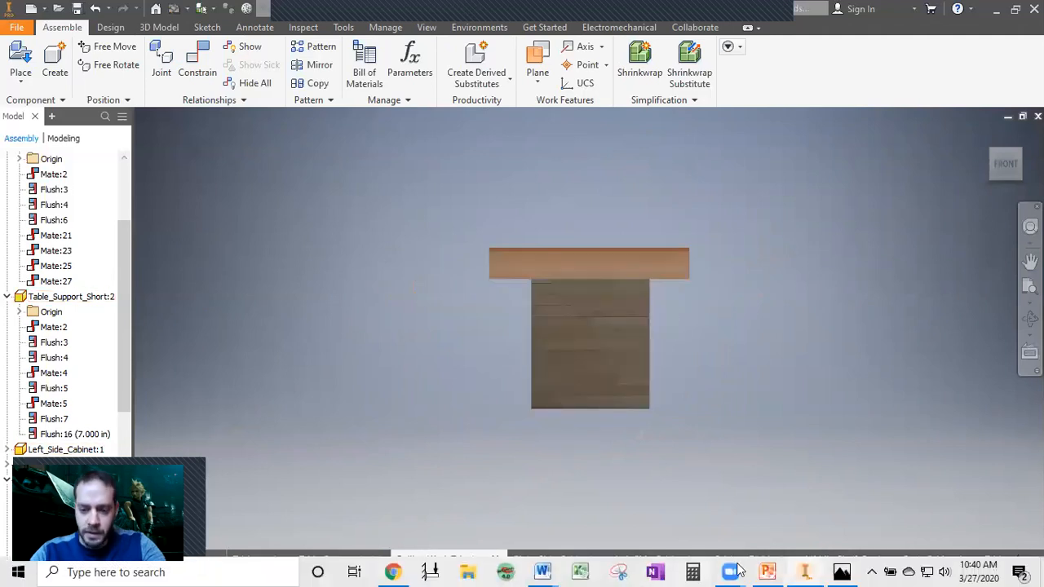
click(694, 572)
click(482, 441)
click(555, 506)
click(698, 442)
click(571, 472)
click(623, 477)
click(624, 506)
click(499, 420)
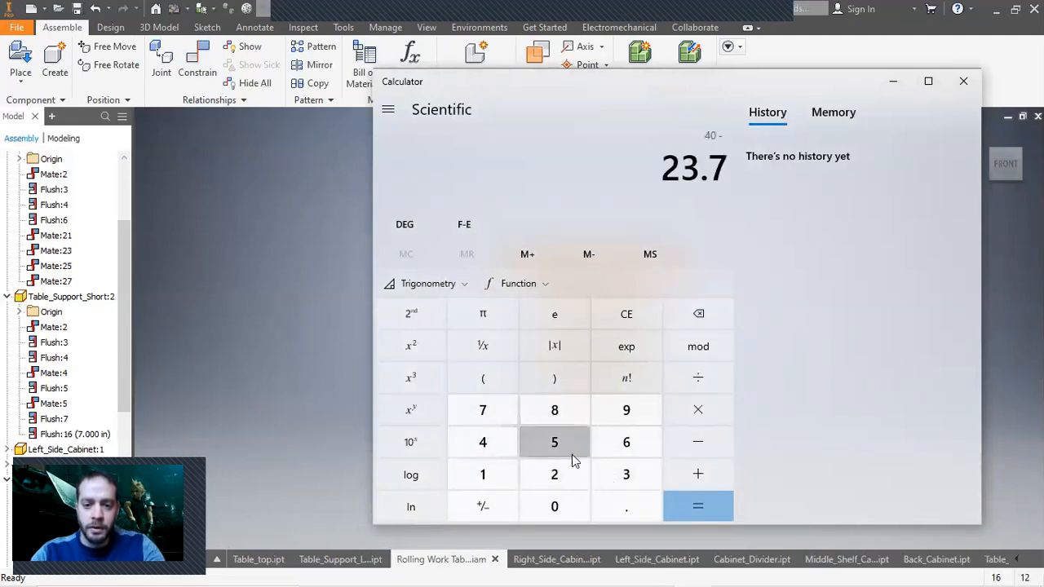
click(572, 454)
click(691, 503)
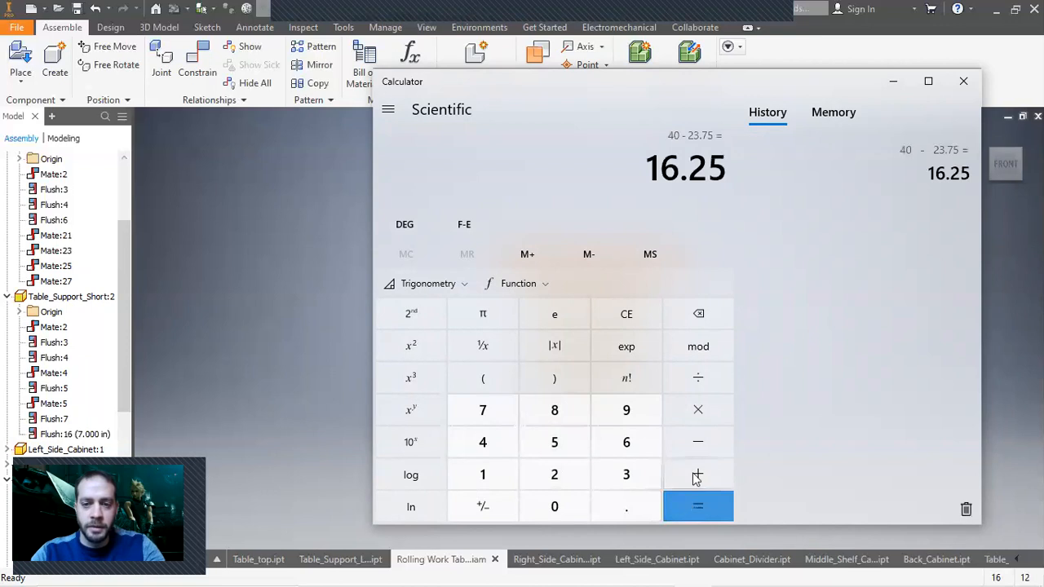
Step: Divide the calculated width difference by 2 and close the Calculator
click(698, 383)
click(569, 472)
click(705, 520)
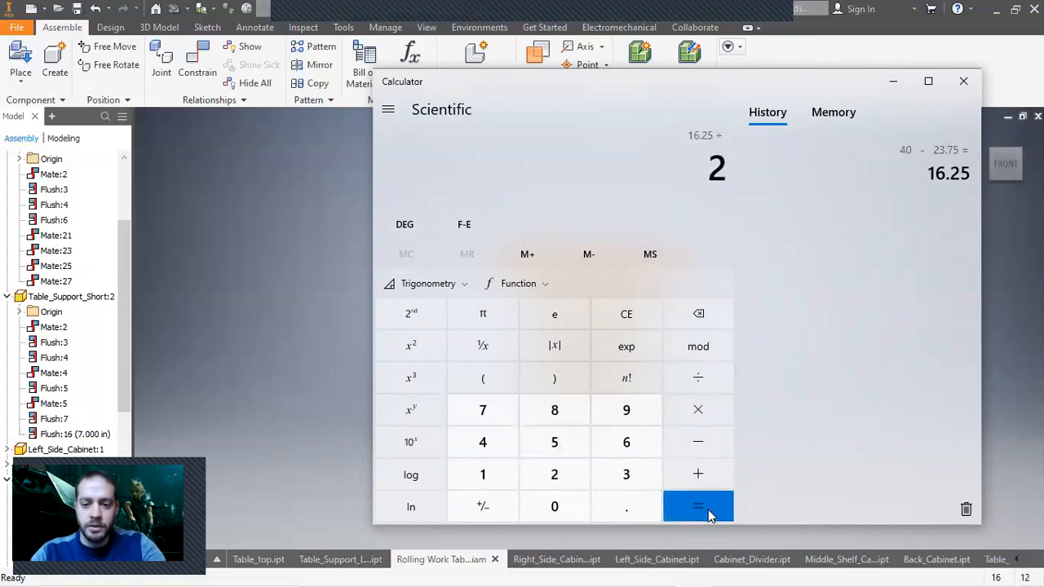
click(962, 83)
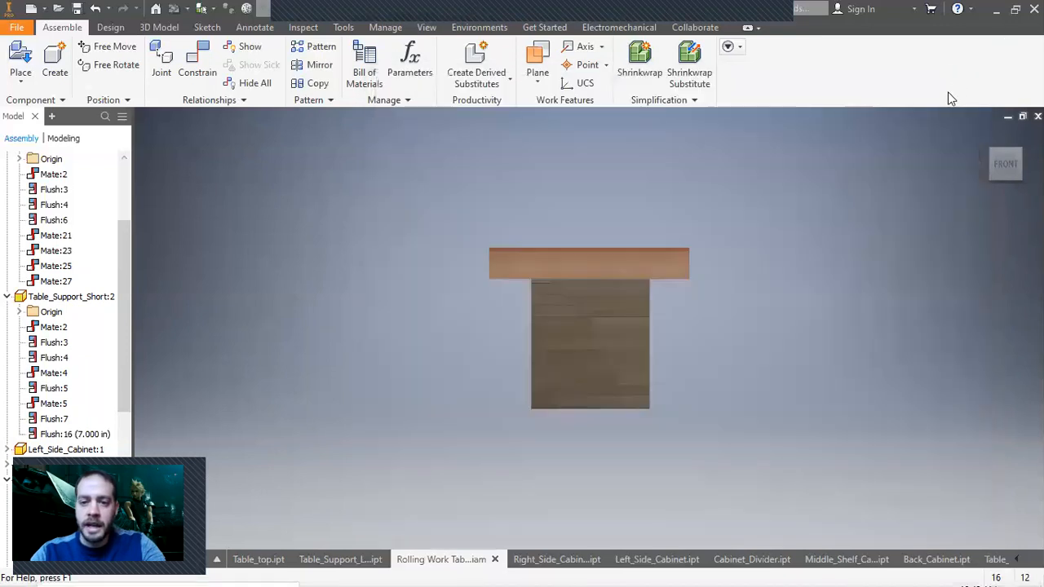
Step: Try to mate the cabinet's long closed face to the long table support's outer face, using the calculated half-difference as offset
click(982, 156)
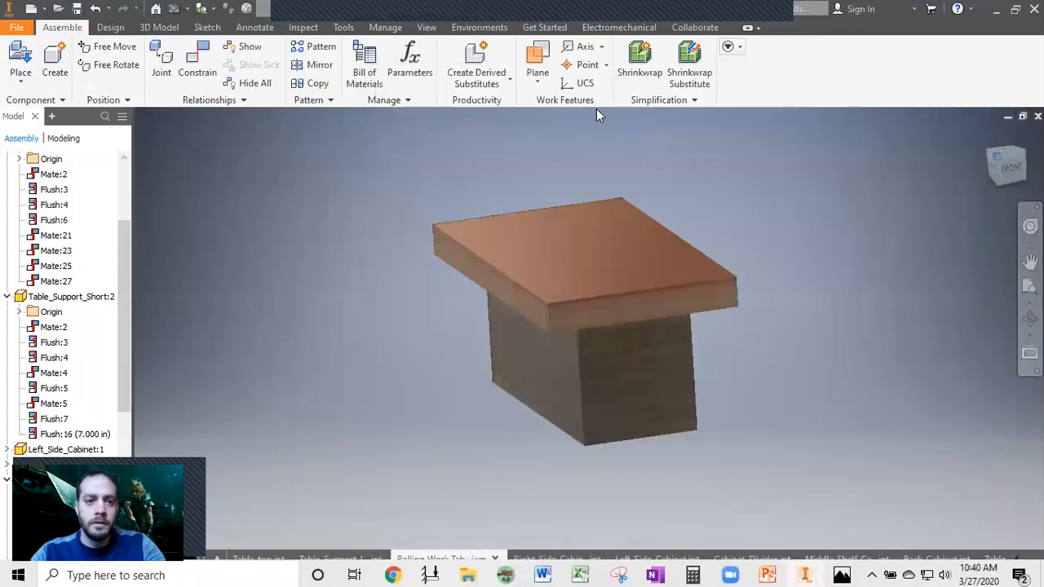
key(c)
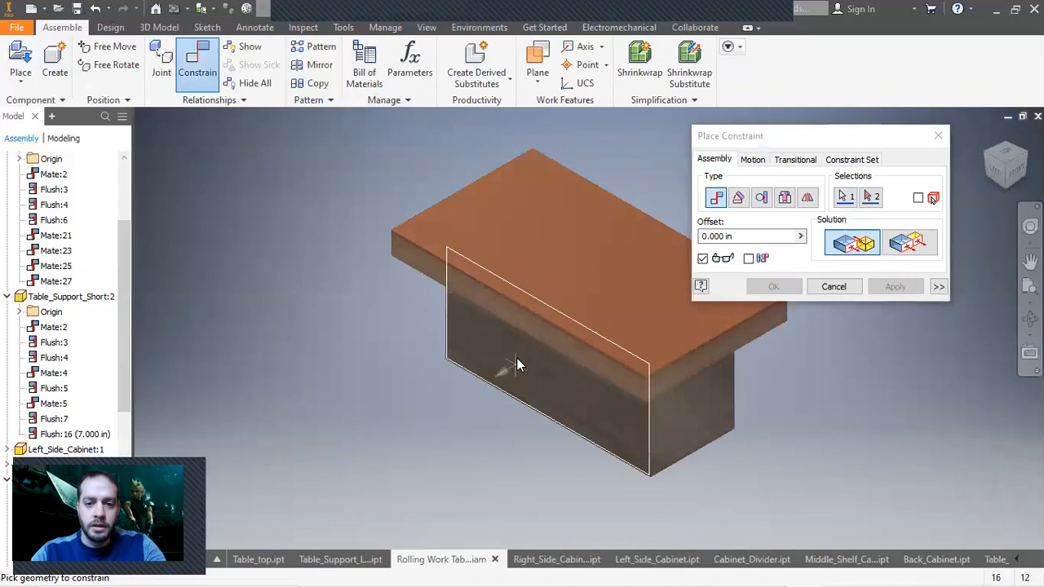
click(535, 325)
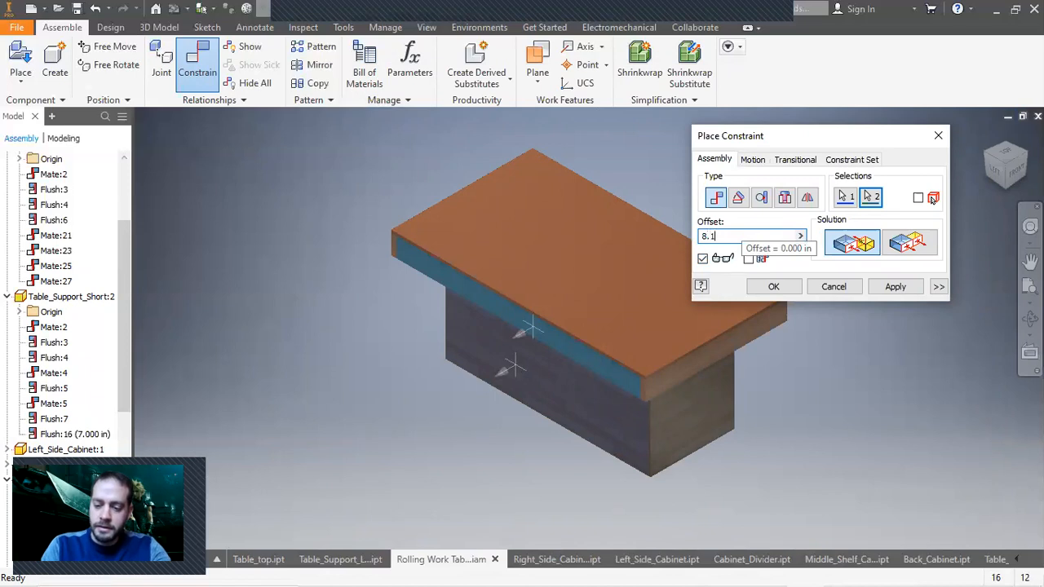
key(Return)
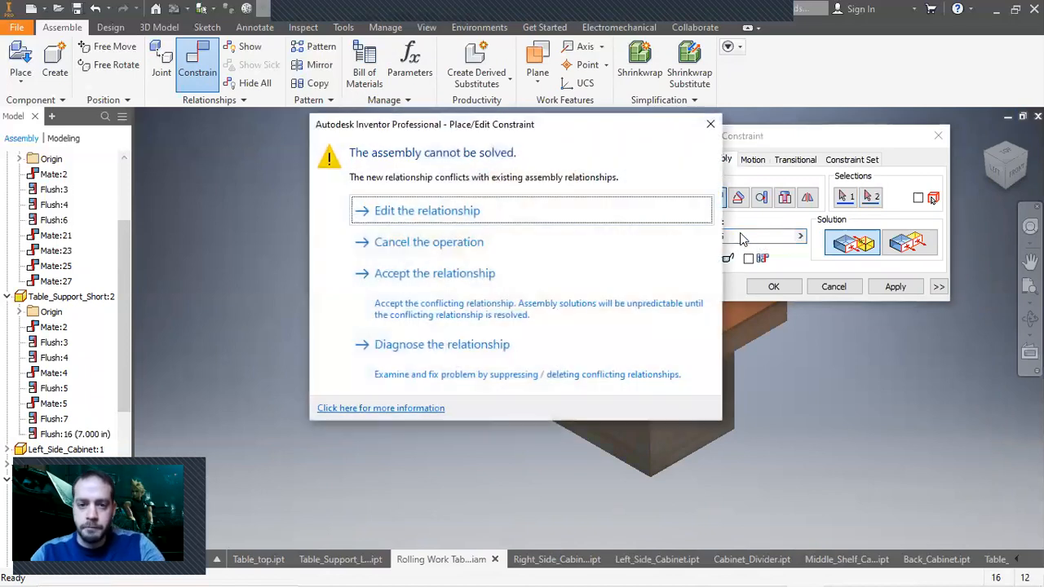
click(551, 244)
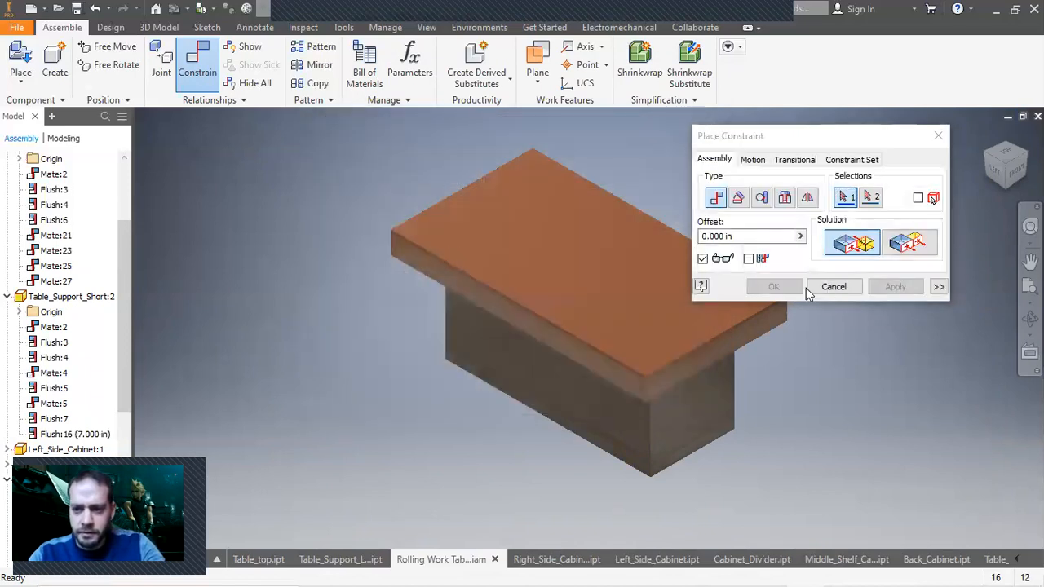
click(833, 287)
Step: Examine the cabinet's placement under the table top from the front, right and isometric views
drag(699, 414, 733, 386)
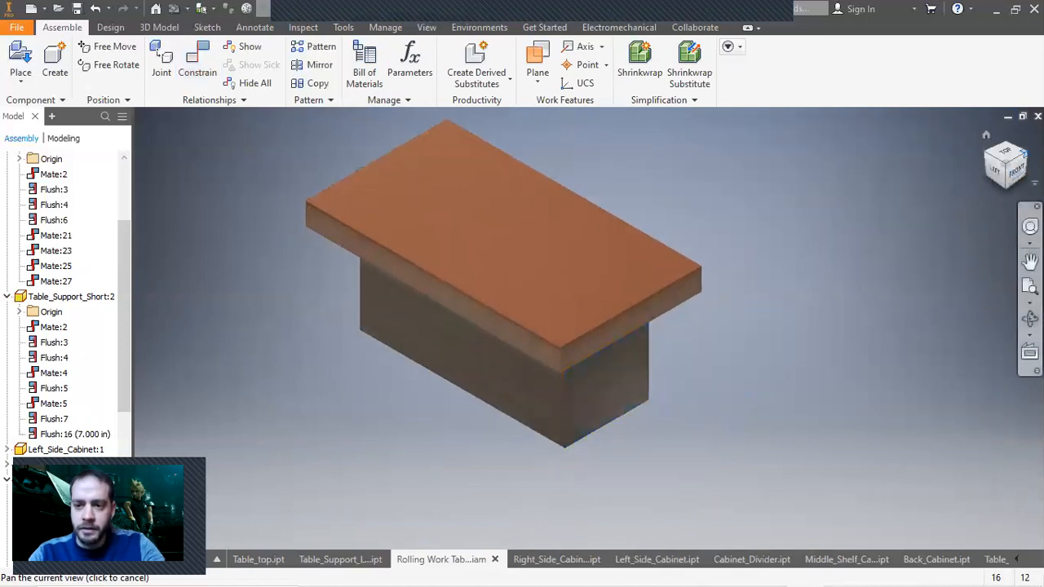
click(1024, 153)
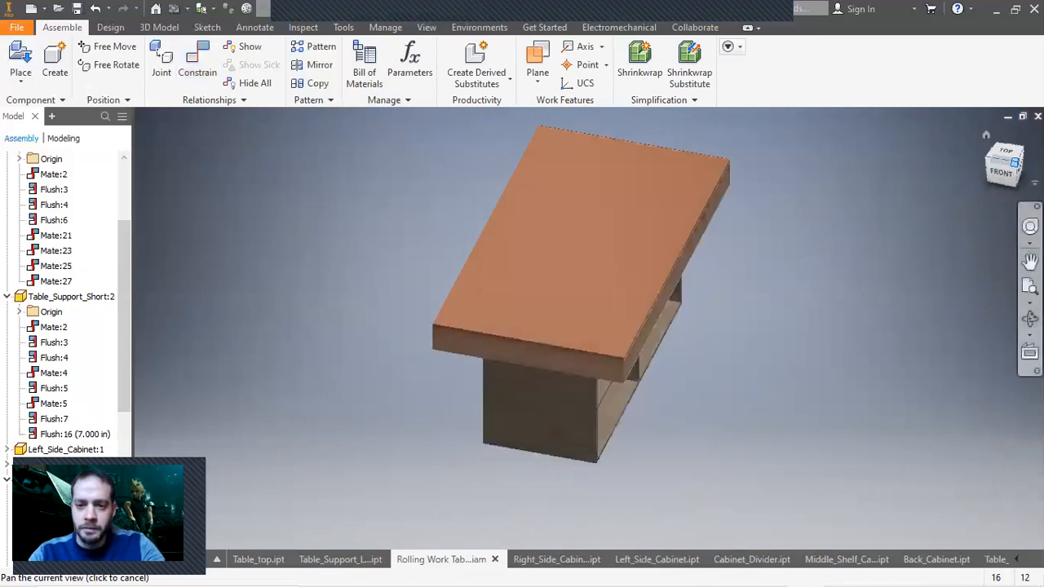
click(994, 172)
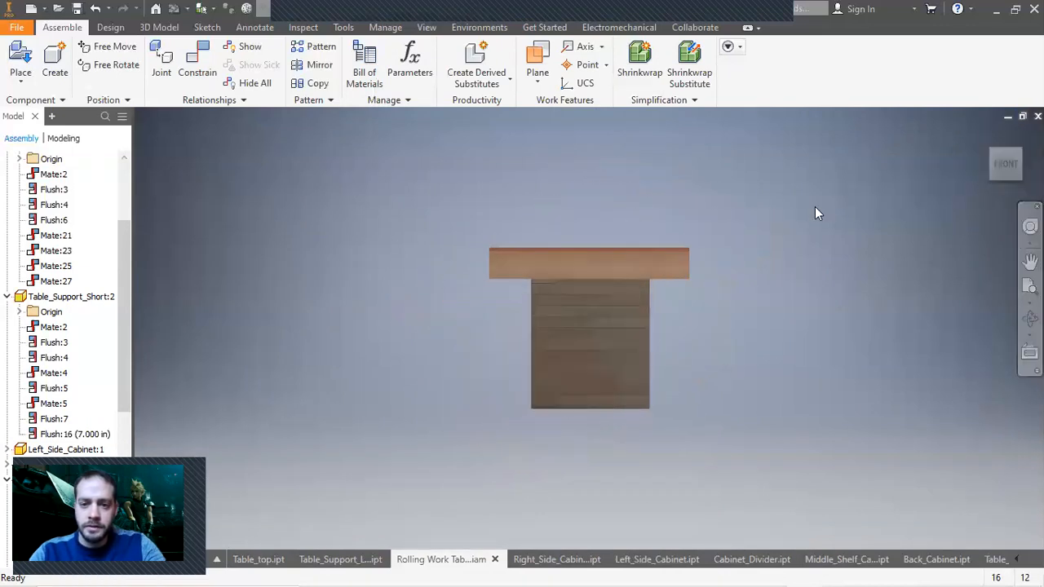
click(1019, 155)
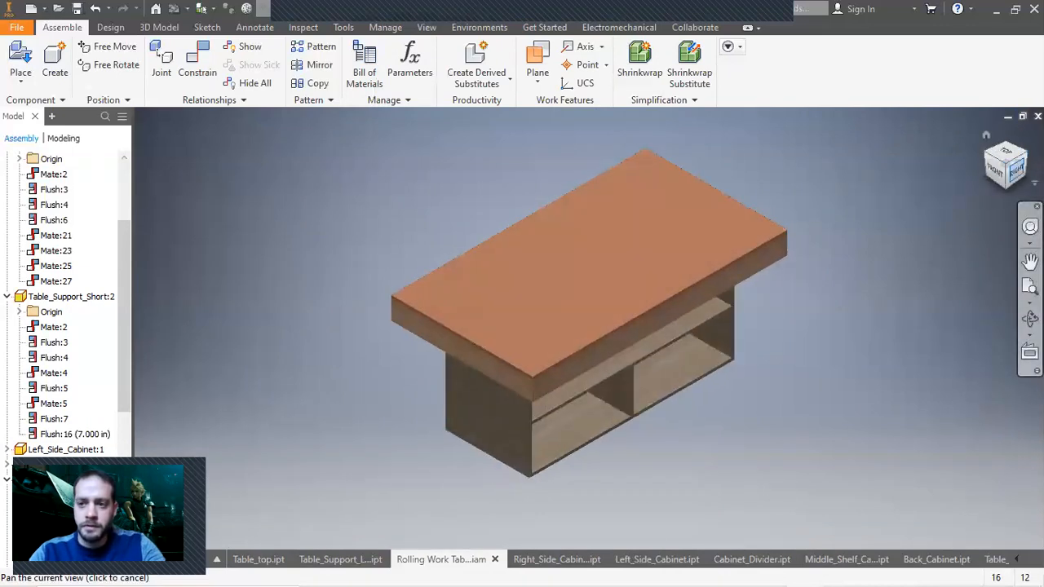
click(1024, 151)
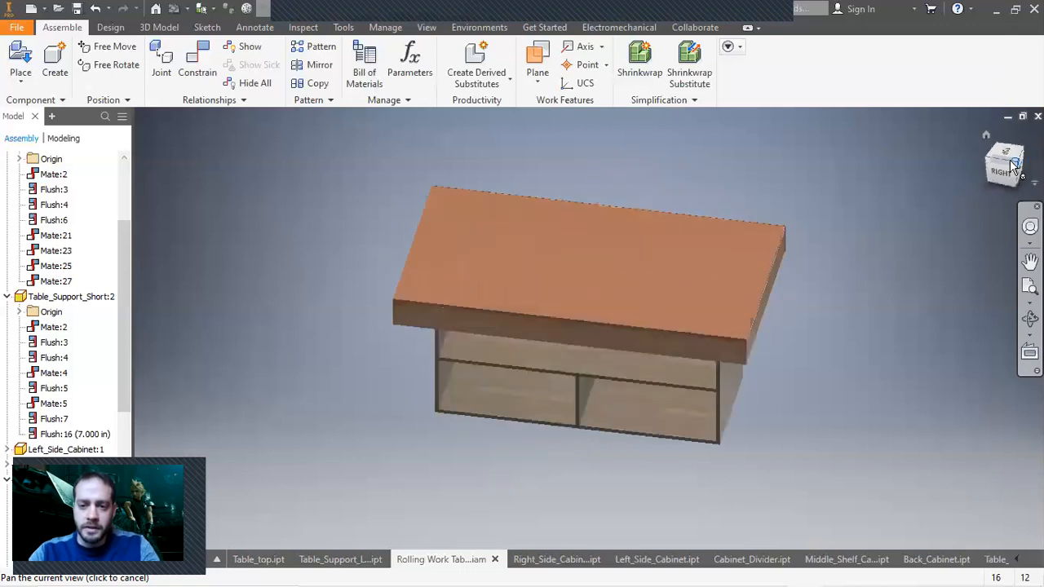
click(997, 172)
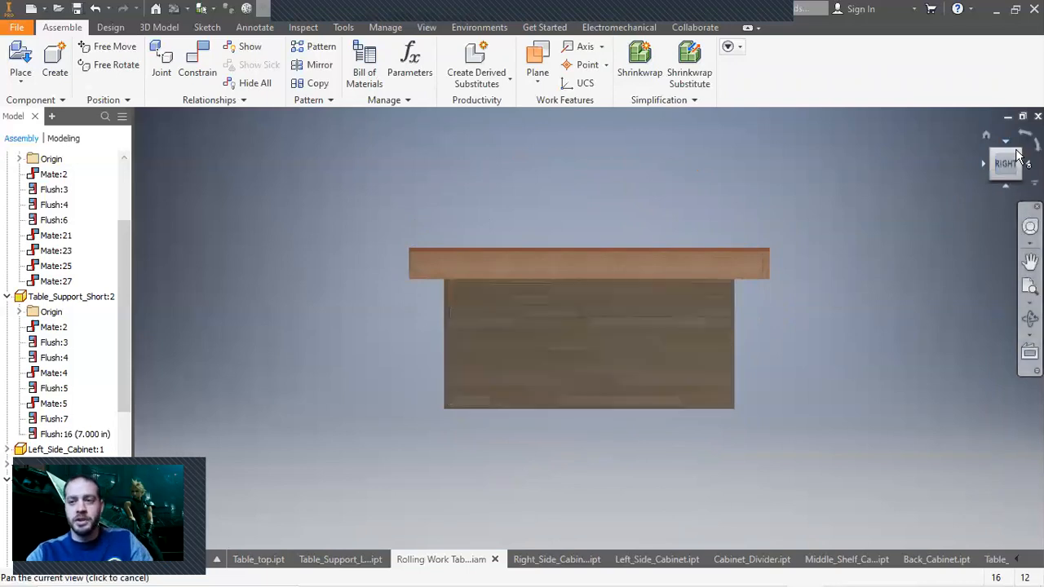
click(987, 134)
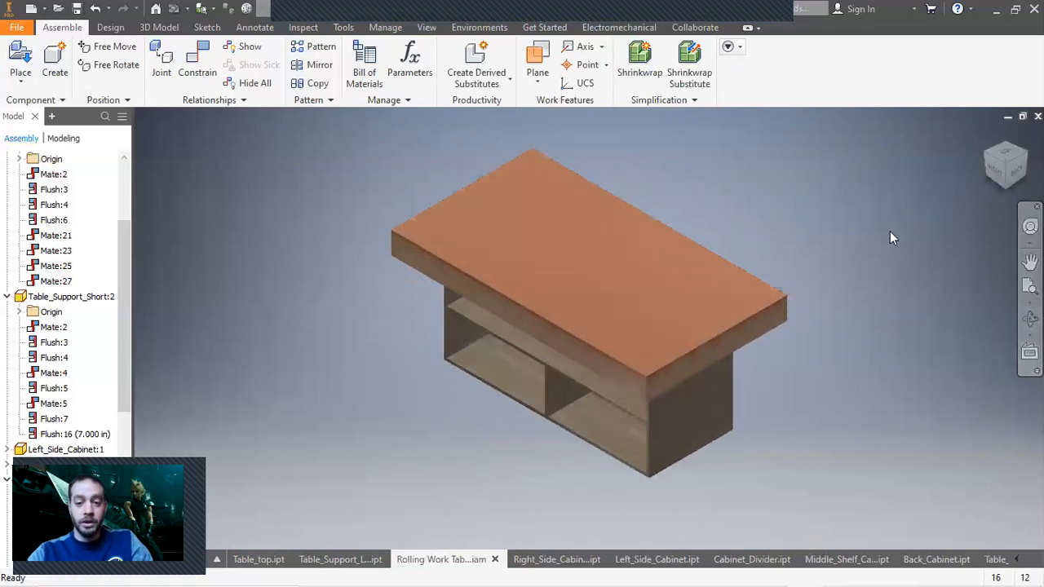